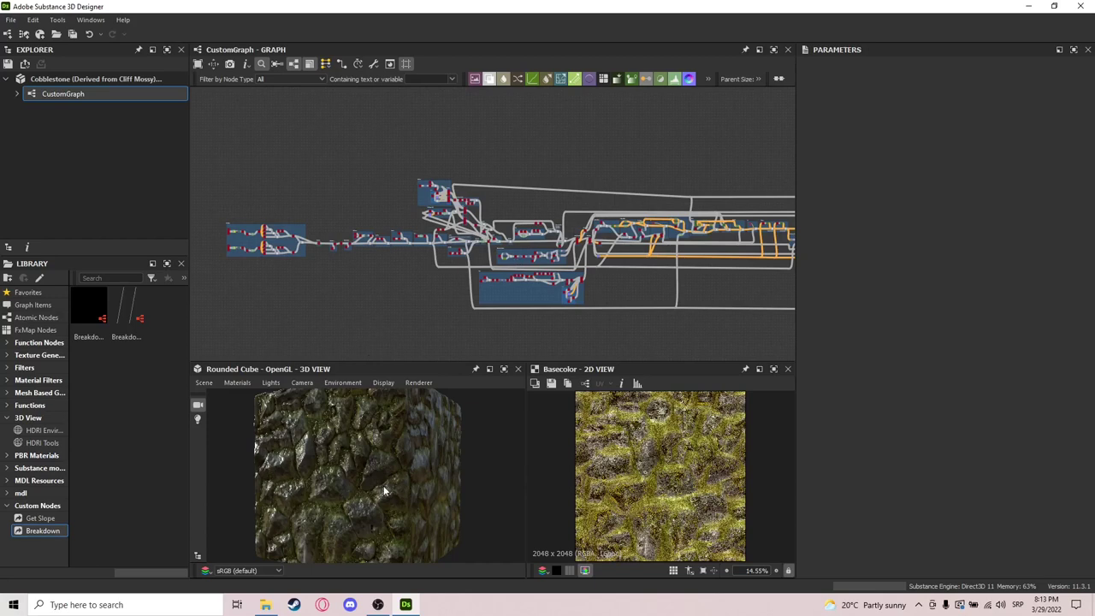
# Examine the mossy cobblestone material on the rounded cube and the overall layout of CustomGraph, highlighting its earliest section of nodes.
pyautogui.moveTo(317, 482); pyautogui.dragTo(340, 450)
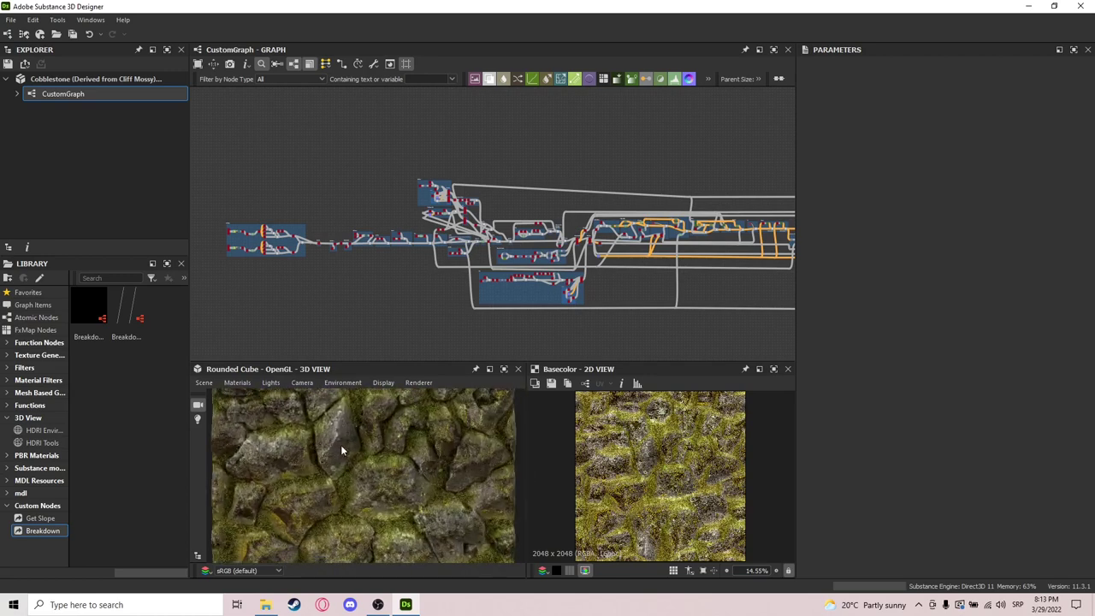
pyautogui.moveTo(340, 445); pyautogui.dragTo(401, 459, button='right')
pyautogui.moveTo(613, 309); pyautogui.dragTo(509, 310, button='middle')
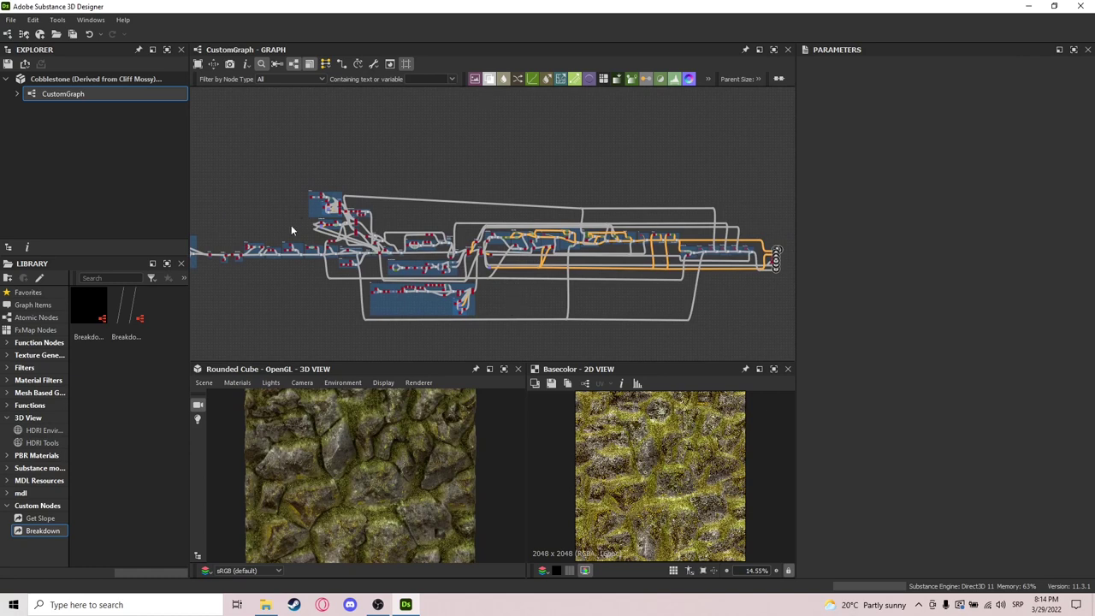
pyautogui.moveTo(291, 225); pyautogui.dragTo(362, 210, button='middle')
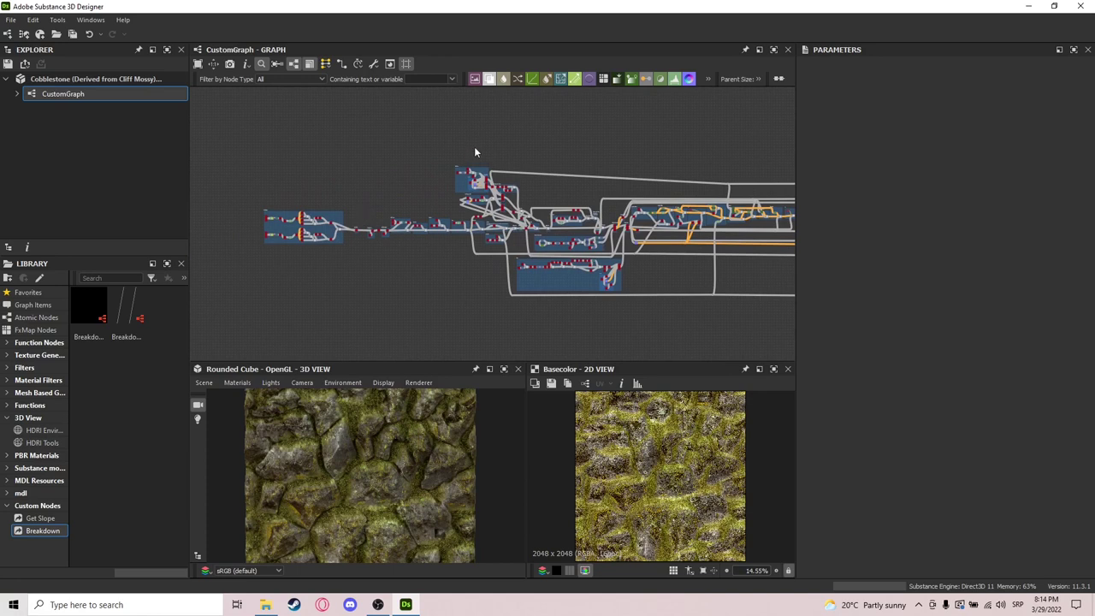
pyautogui.moveTo(393, 152); pyautogui.dragTo(231, 279)
pyautogui.moveTo(410, 145); pyautogui.dragTo(241, 291)
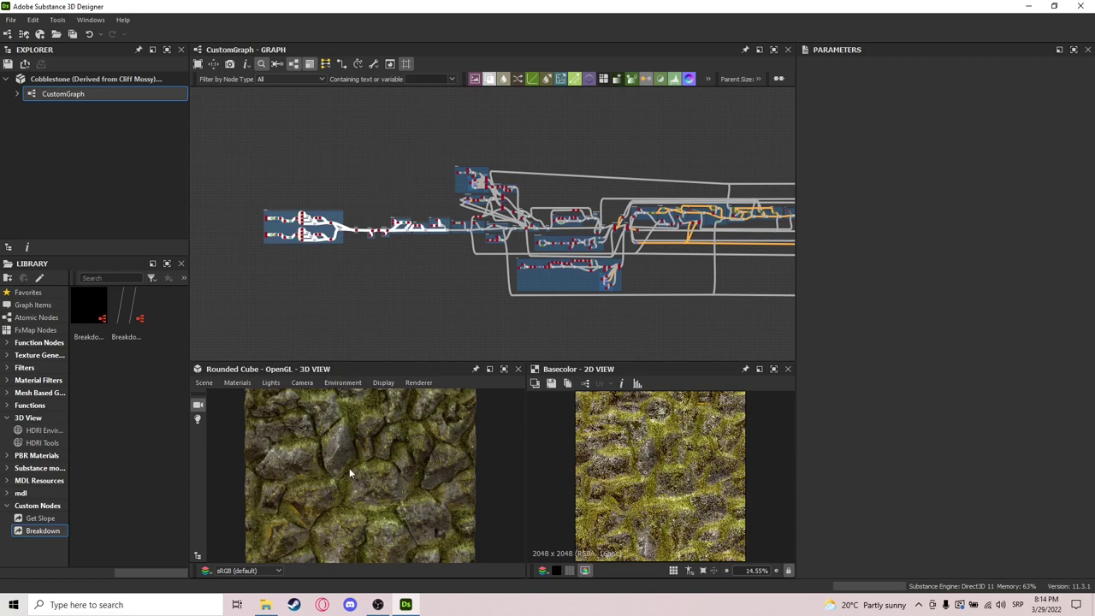
pyautogui.moveTo(350, 470); pyautogui.dragTo(346, 479)
pyautogui.moveTo(300, 302); pyautogui.dragTo(452, 324, button='middle')
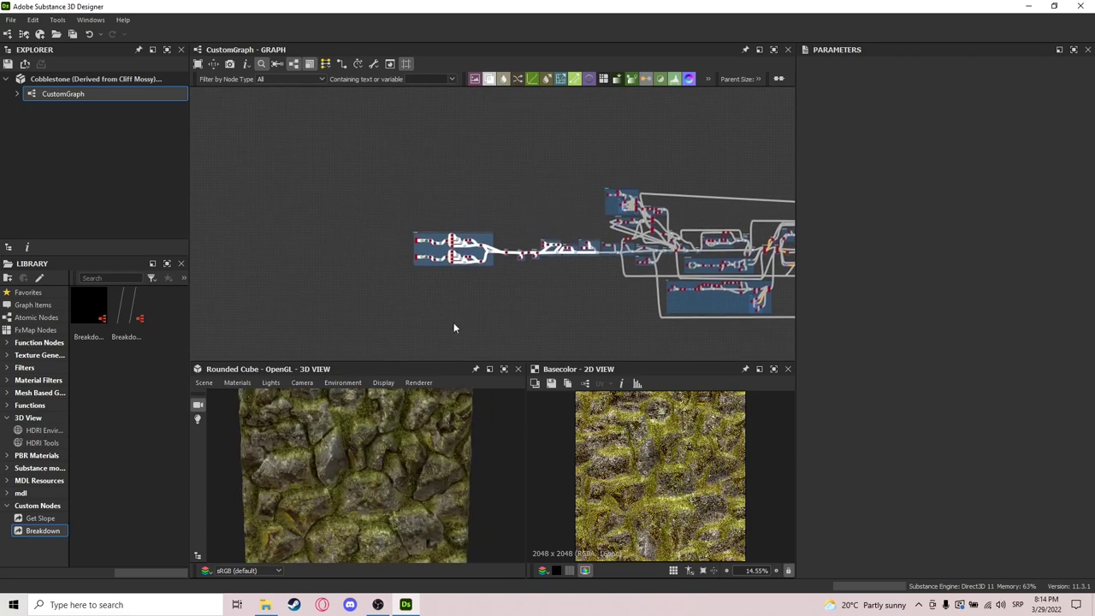
# Inspect the output of the Tile Sampler that starts the upper branch of the graph's first frame.
pyautogui.scroll(8, 406, 265)
pyautogui.moveTo(563, 209); pyautogui.dragTo(442, 228, button='middle')
pyautogui.moveTo(346, 445)
pyautogui.mouseDown()
pyautogui.moveTo(369, 462)
pyautogui.moveTo(520, 440)
pyautogui.moveTo(333, 435)
pyautogui.mouseUp()
pyautogui.scroll(4, 464, 219)
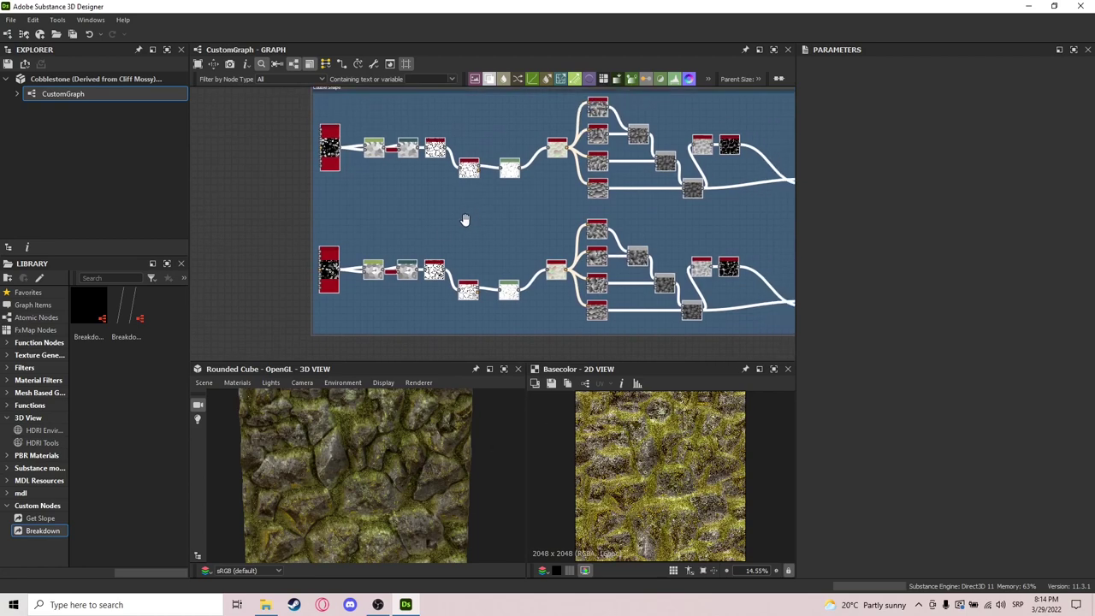
pyautogui.doubleClick(357, 221)
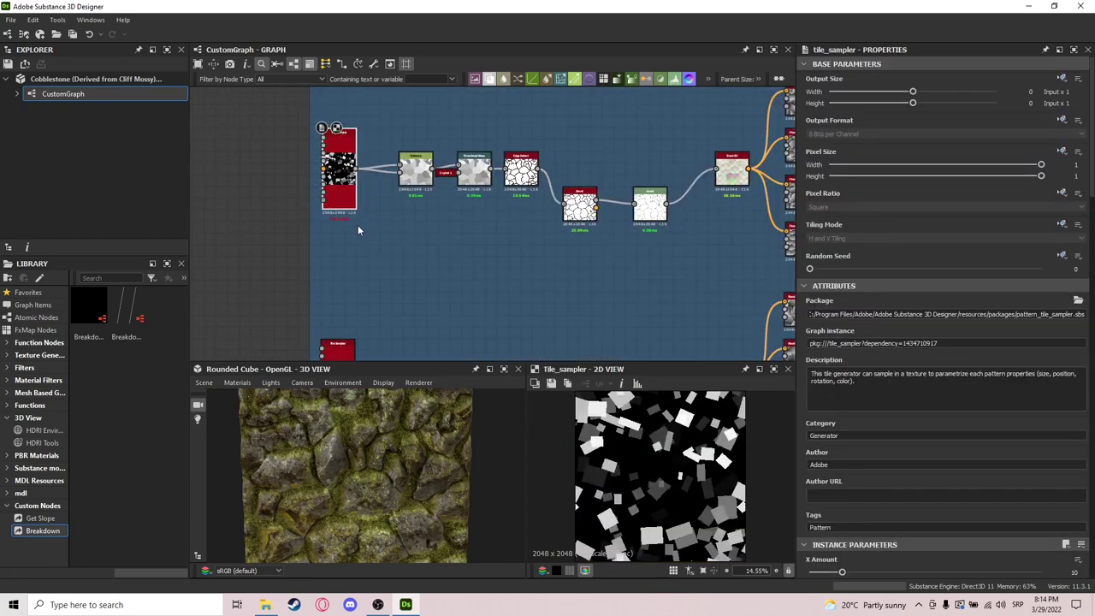
pyautogui.scroll(3, 430, 213)
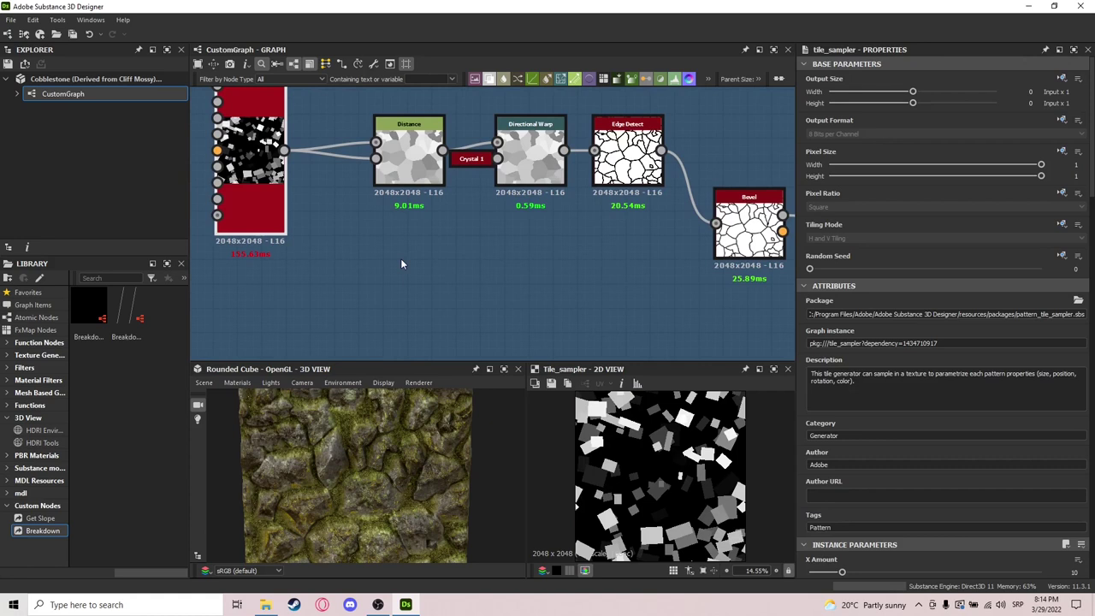
pyautogui.moveTo(400, 258); pyautogui.dragTo(425, 305, button='middle')
pyautogui.scroll(-2, 591, 411)
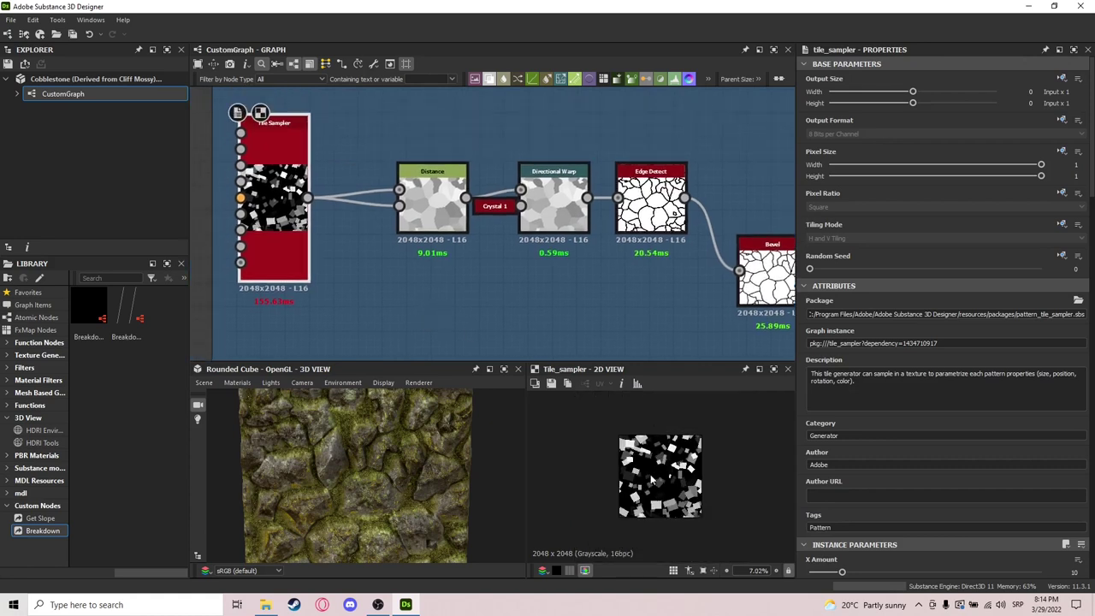
pyautogui.scroll(1, 589, 402)
# Preview the Distance node and the Directional Warp that follow the upper Tile Sampler.
pyautogui.doubleClick(435, 227)
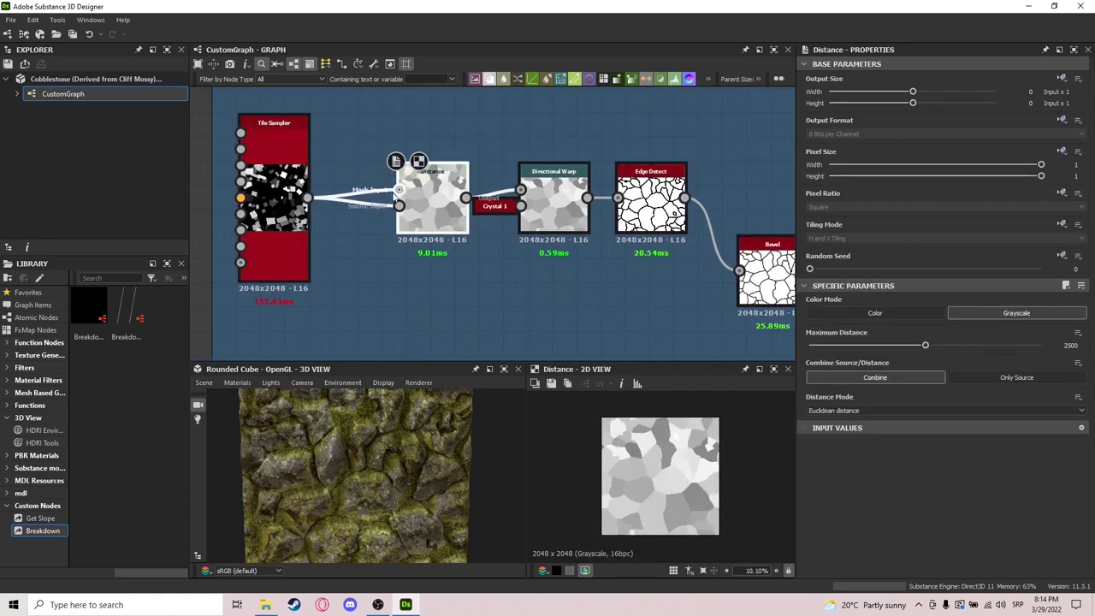
pyautogui.moveTo(570, 274); pyautogui.dragTo(496, 269, button='middle')
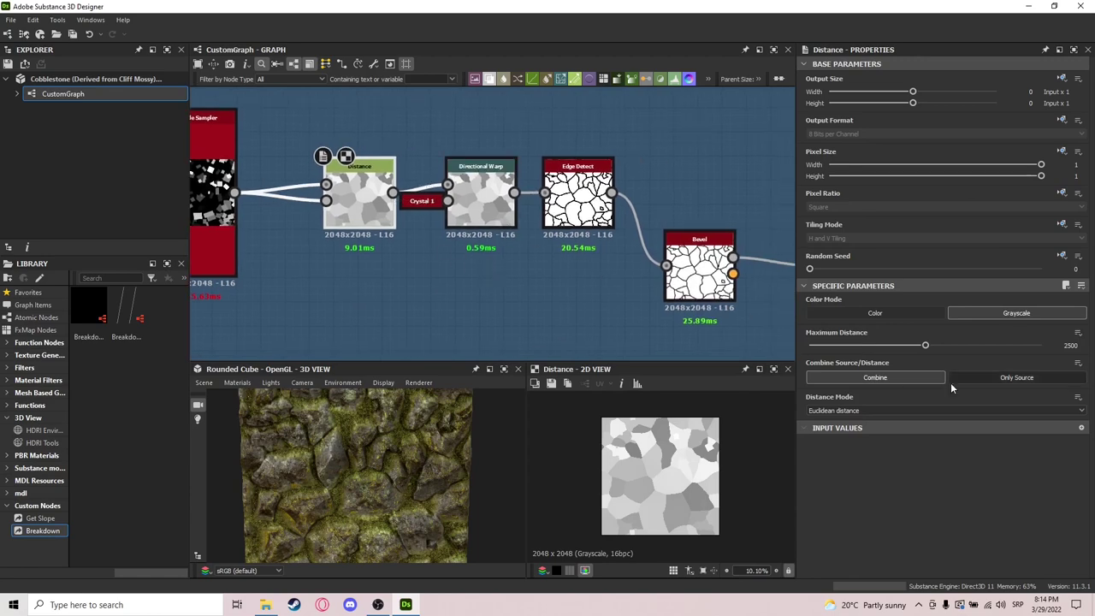
pyautogui.doubleClick(481, 198)
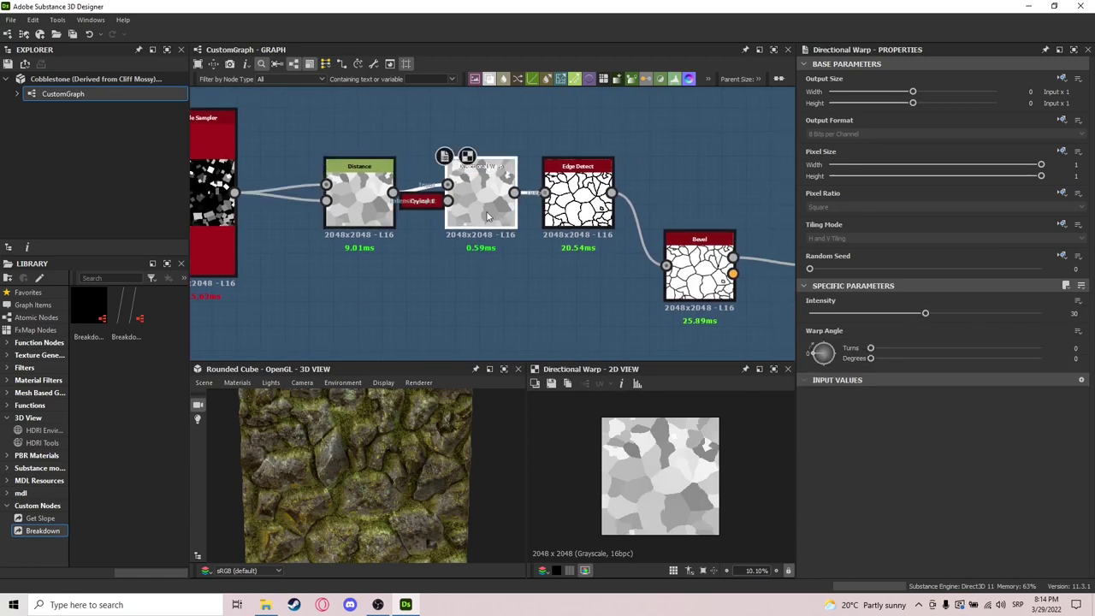
pyautogui.moveTo(603, 279); pyautogui.dragTo(549, 274, button='middle')
# Preview the Edge Detect node and the Bevel node that follow the Directional Warp.
pyautogui.doubleClick(524, 190)
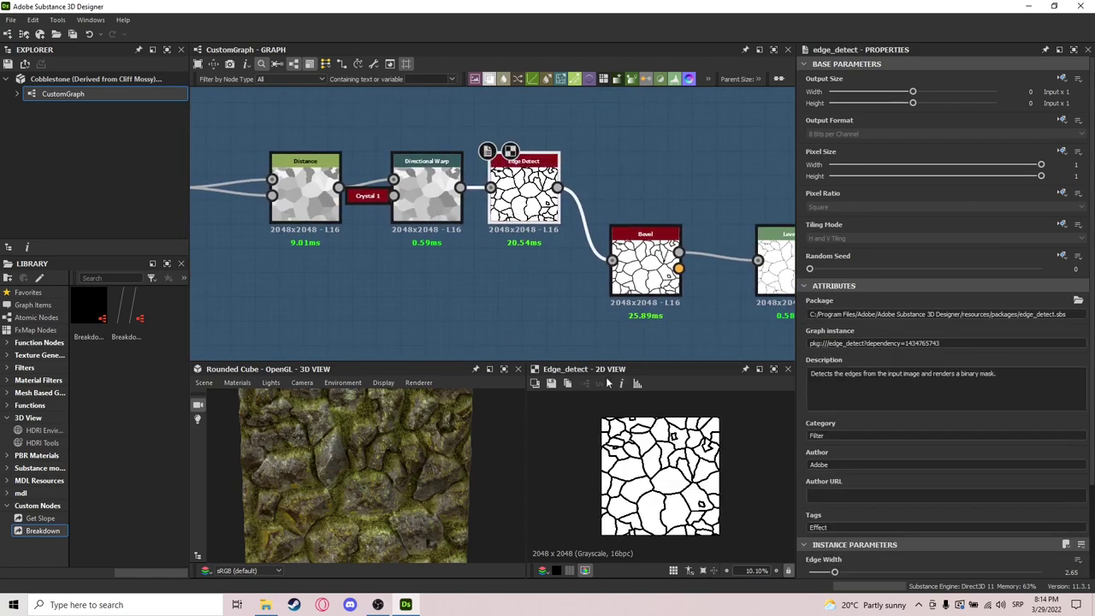
pyautogui.moveTo(638, 283); pyautogui.dragTo(574, 258, button='middle')
pyautogui.doubleClick(571, 257)
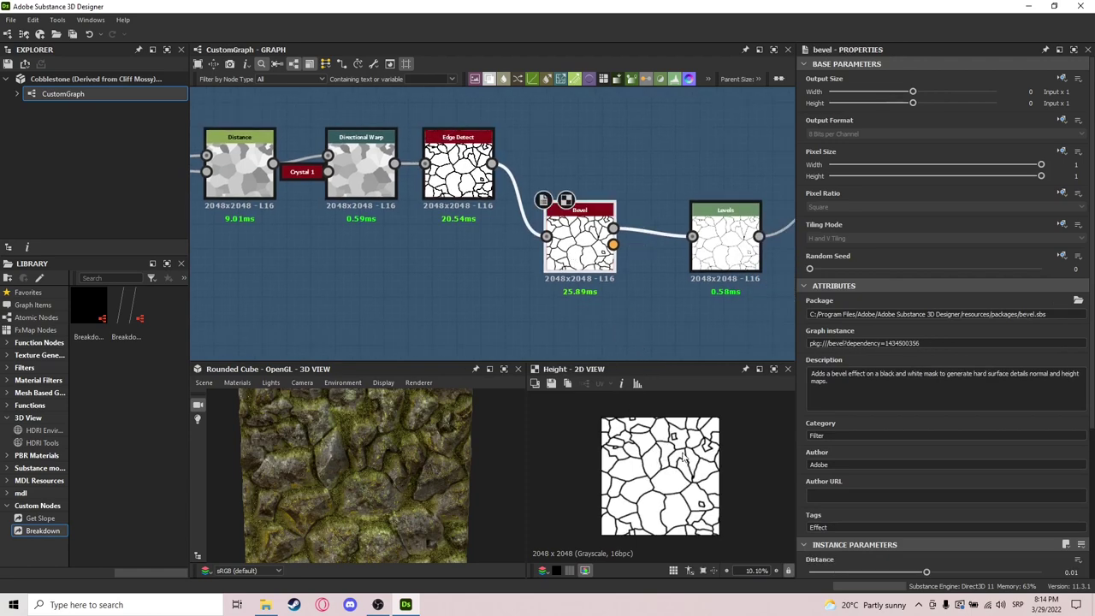
pyautogui.scroll(-2, 661, 447)
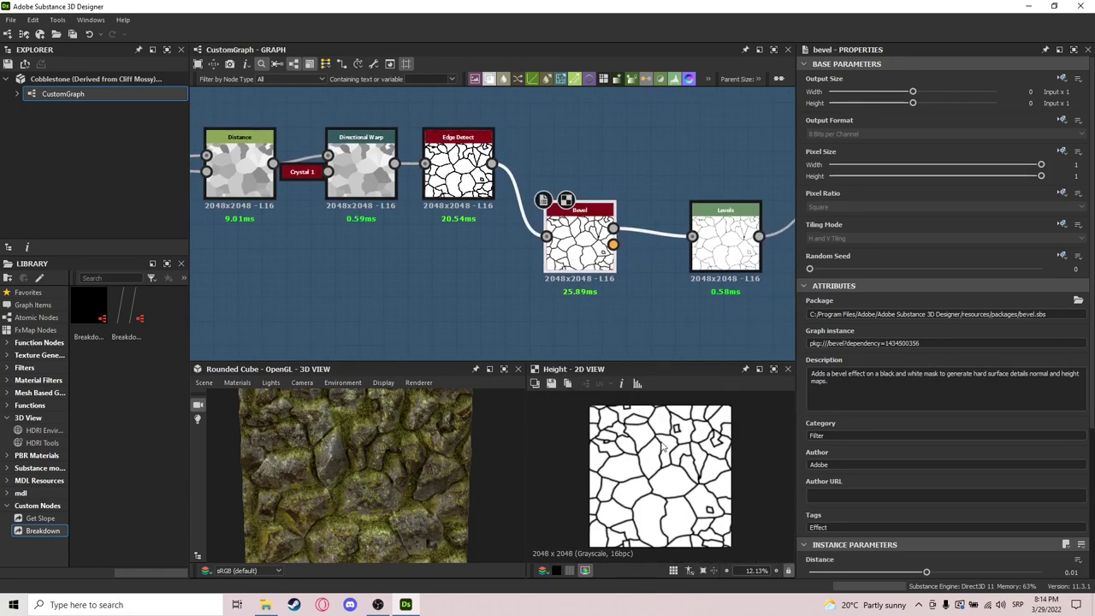
# Inspect the Levels node's output after the Bevel, looking closely at the lines between the stone cells.
pyautogui.doubleClick(729, 261)
pyautogui.moveTo(736, 328); pyautogui.dragTo(613, 325, button='middle')
pyautogui.scroll(5, 648, 462)
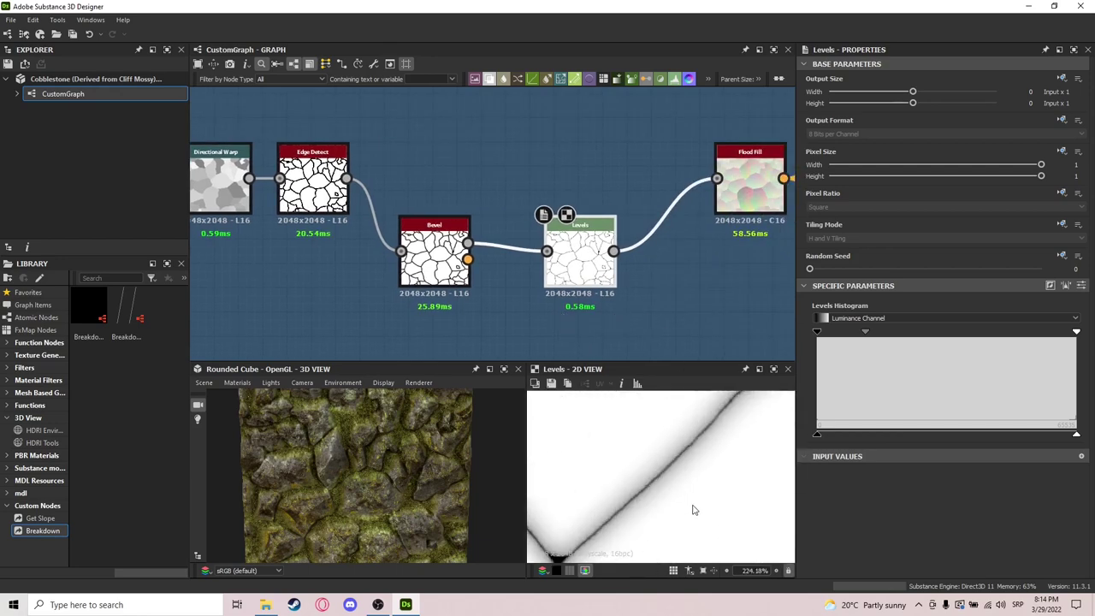
pyautogui.scroll(-3, 694, 511)
# Preview the Flood Fill node fed by the Levels node.
pyautogui.moveTo(717, 268); pyautogui.dragTo(507, 283, button='middle')
pyautogui.scroll(-1, 506, 284)
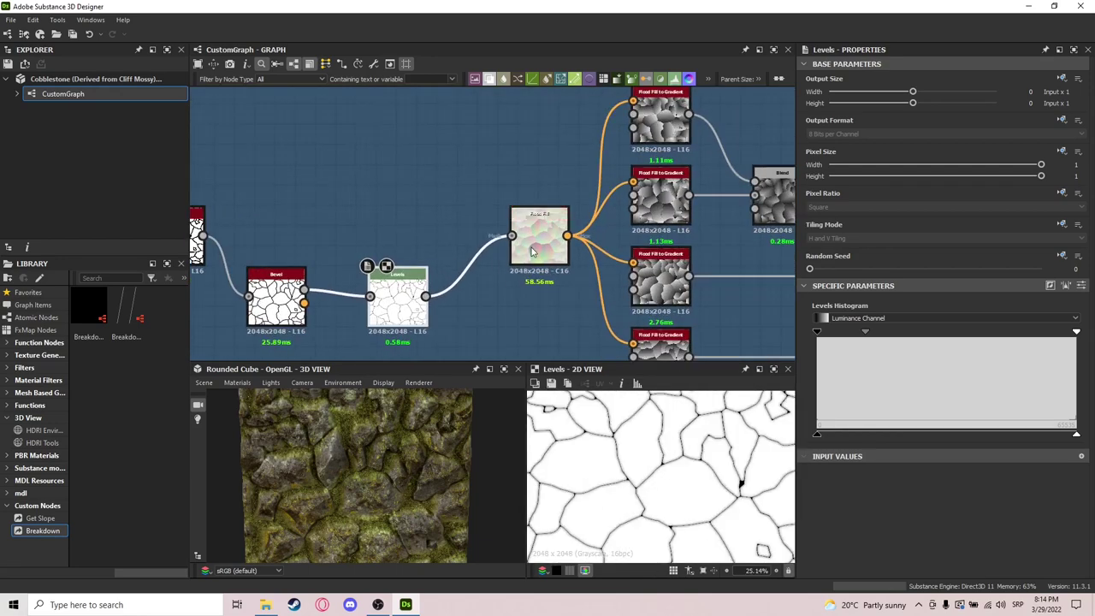
pyautogui.click(532, 250)
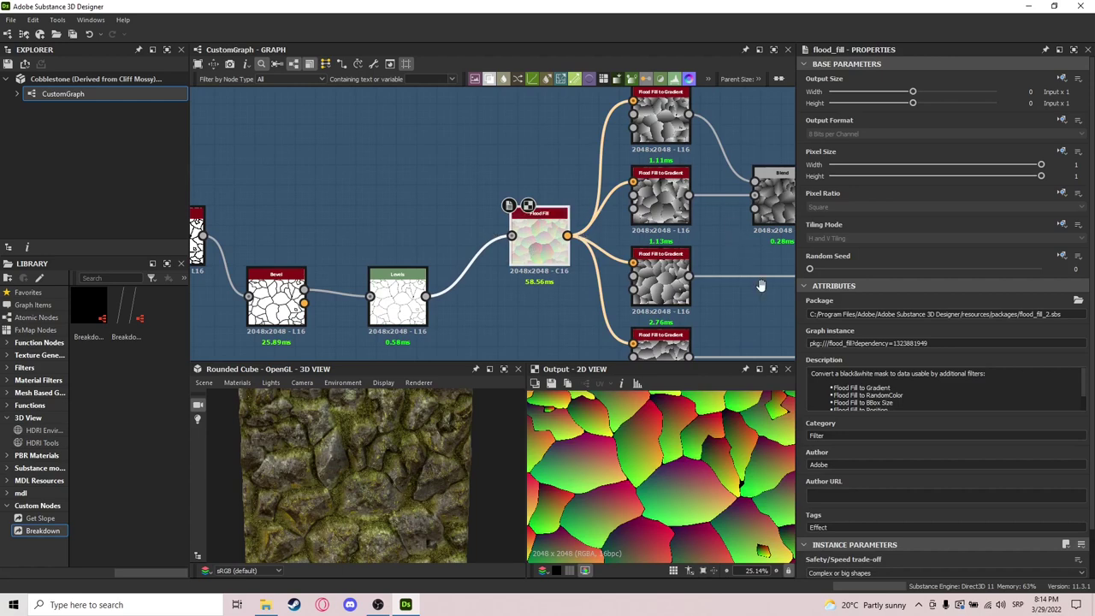
pyautogui.moveTo(761, 285); pyautogui.dragTo(634, 269, button='middle')
pyautogui.scroll(-1, 634, 270)
# Compare the outputs of the four Flood Fill to Gradient nodes branching from the Flood Fill.
pyautogui.click(557, 133)
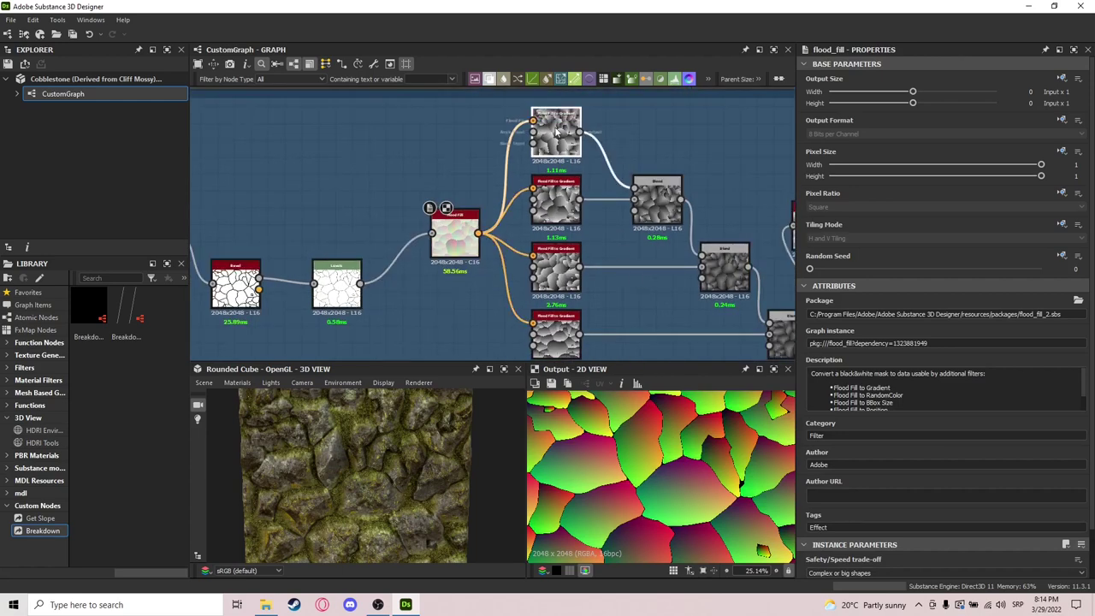
pyautogui.click(554, 199)
pyautogui.click(557, 269)
pyautogui.click(557, 338)
pyautogui.moveTo(605, 289); pyautogui.dragTo(556, 263, button='middle')
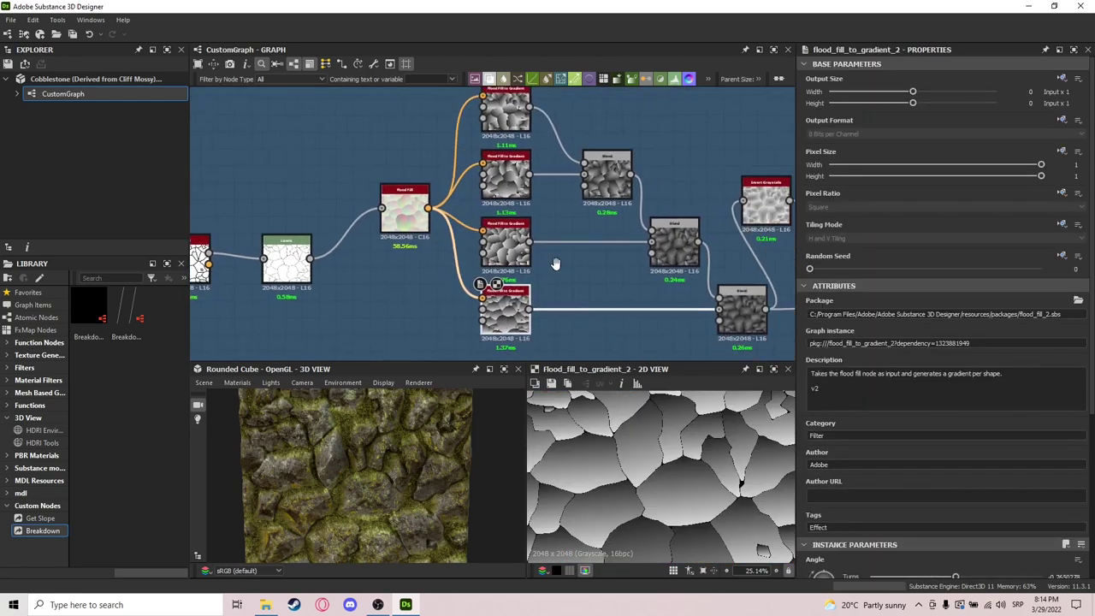
pyautogui.doubleClick(511, 112)
pyautogui.doubleClick(511, 175)
pyautogui.doubleClick(508, 237)
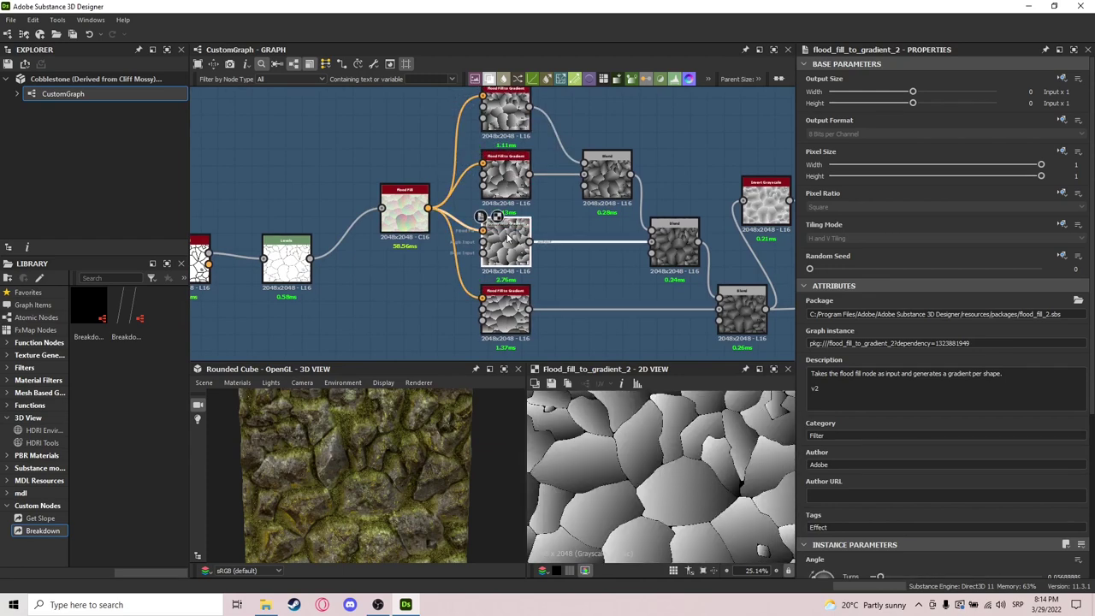
# Examine the angle parameters of the lowest Flood Fill to Gradient node and the stone facets on the 3D preview.
pyautogui.scroll(3, 508, 238)
pyautogui.moveTo(560, 301); pyautogui.dragTo(567, 241, button='middle')
pyautogui.scroll(-2, 563, 244)
pyautogui.doubleClick(531, 287)
pyautogui.scroll(-3, 860, 389)
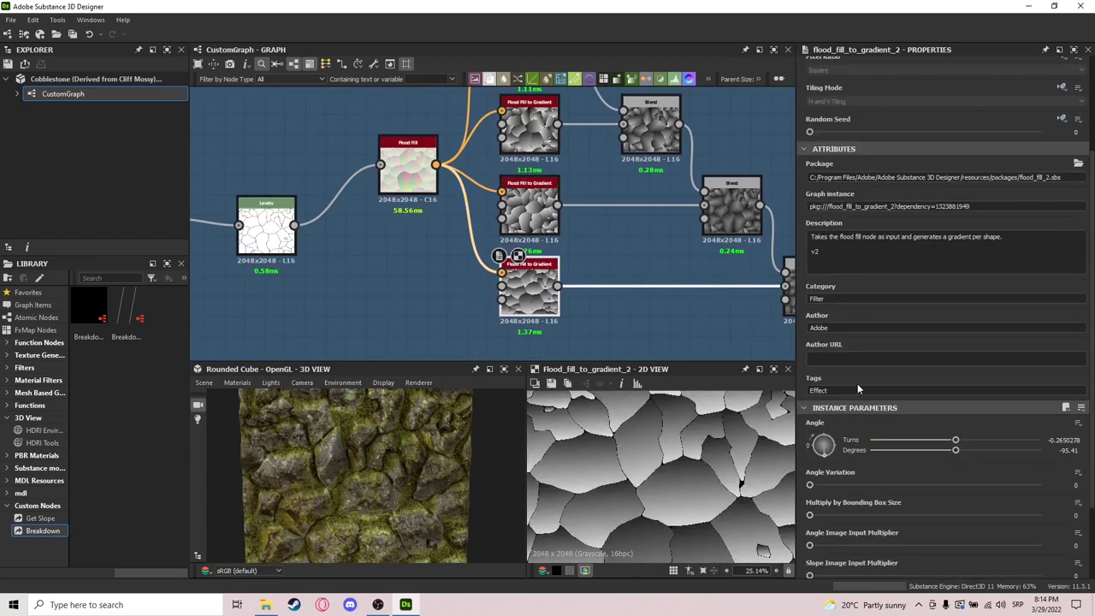
pyautogui.moveTo(525, 197); pyautogui.dragTo(537, 278, button='middle')
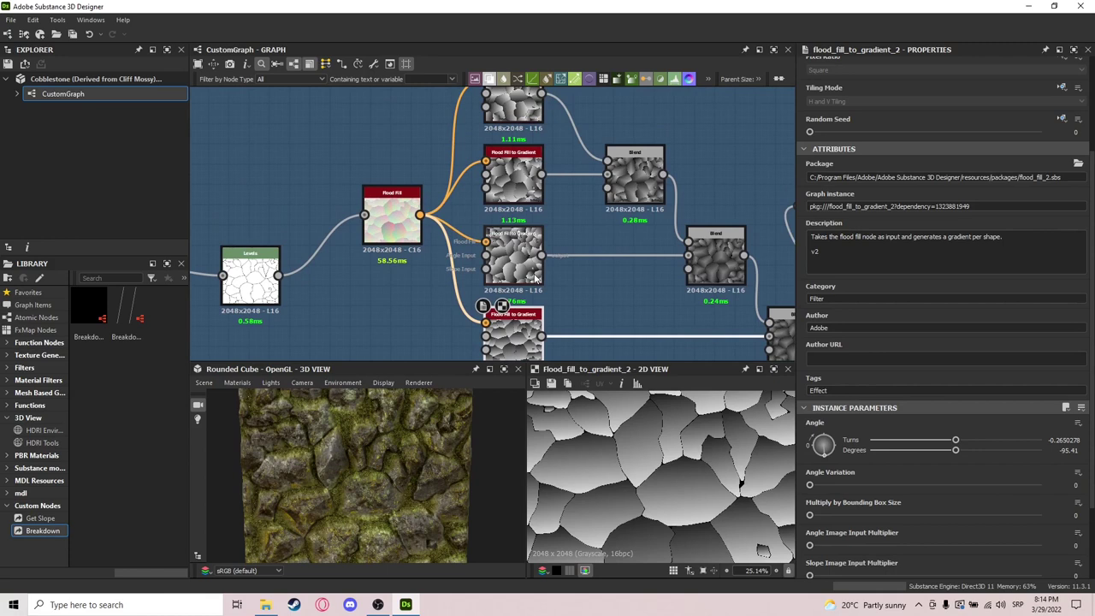
pyautogui.moveTo(316, 466); pyautogui.dragTo(370, 444, button='middle')
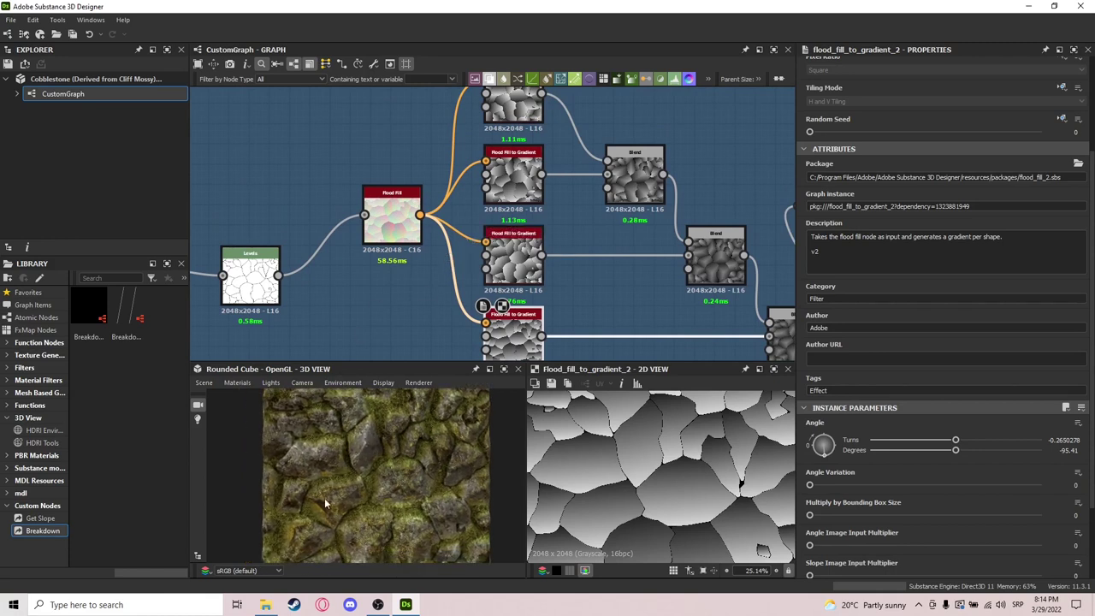
# Inspect the three chained Blend nodes that combine the Flood Fill to Gradient outputs and their blending mode.
pyautogui.moveTo(620, 251); pyautogui.dragTo(569, 280, button='middle')
pyautogui.moveTo(511, 188); pyautogui.dragTo(511, 245, button='middle')
pyautogui.doubleClick(587, 273)
pyautogui.moveTo(664, 343); pyautogui.dragTo(624, 236, button='middle')
pyautogui.doubleClick(625, 237)
pyautogui.click(702, 315)
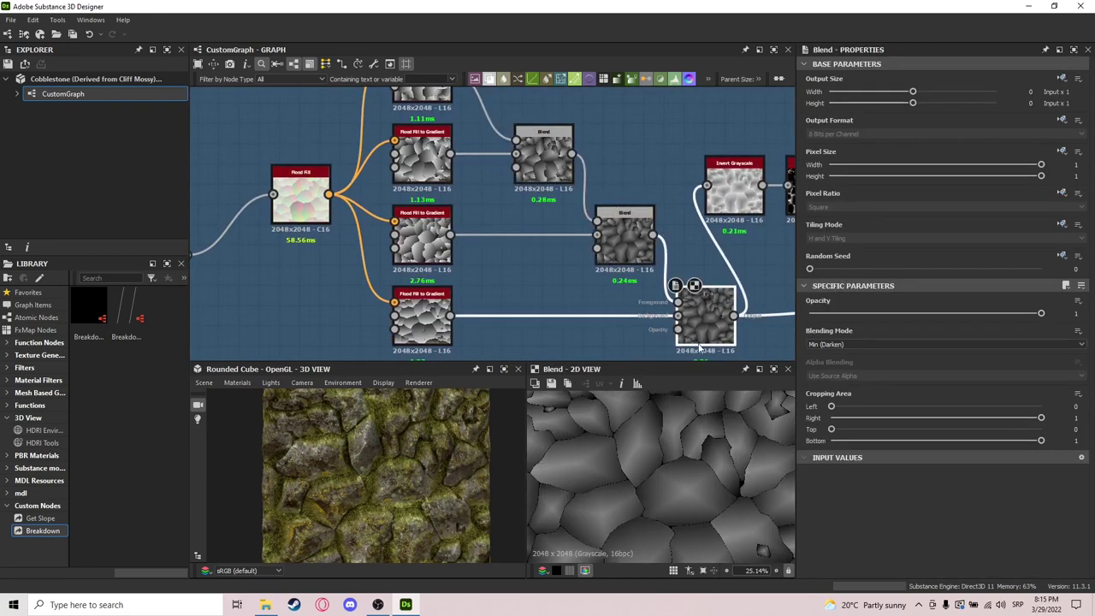
pyautogui.doubleClick(539, 154)
pyautogui.doubleClick(626, 238)
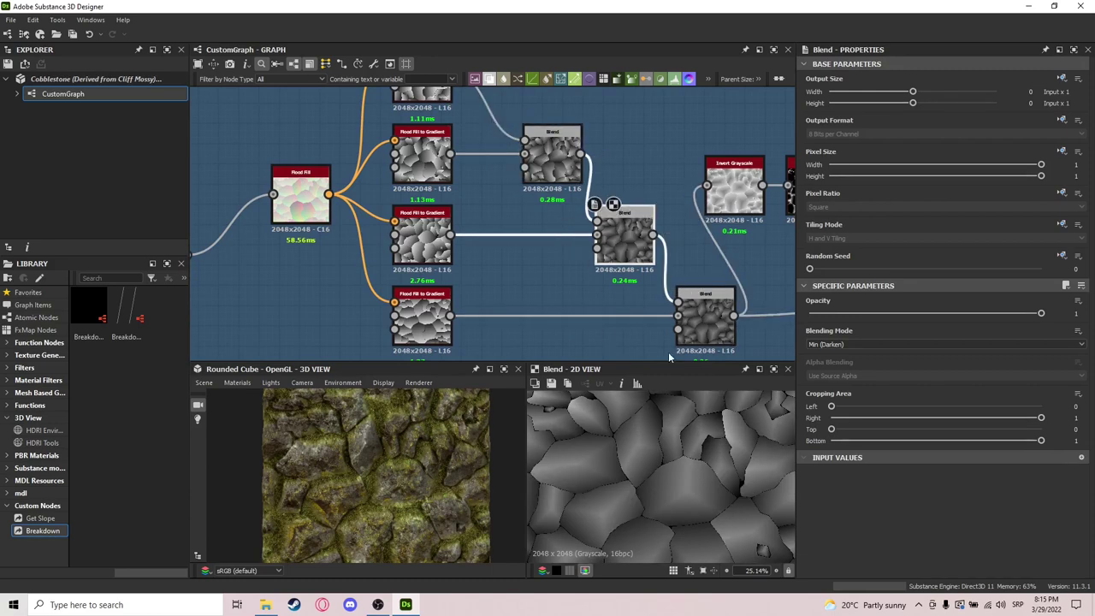
pyautogui.click(700, 320)
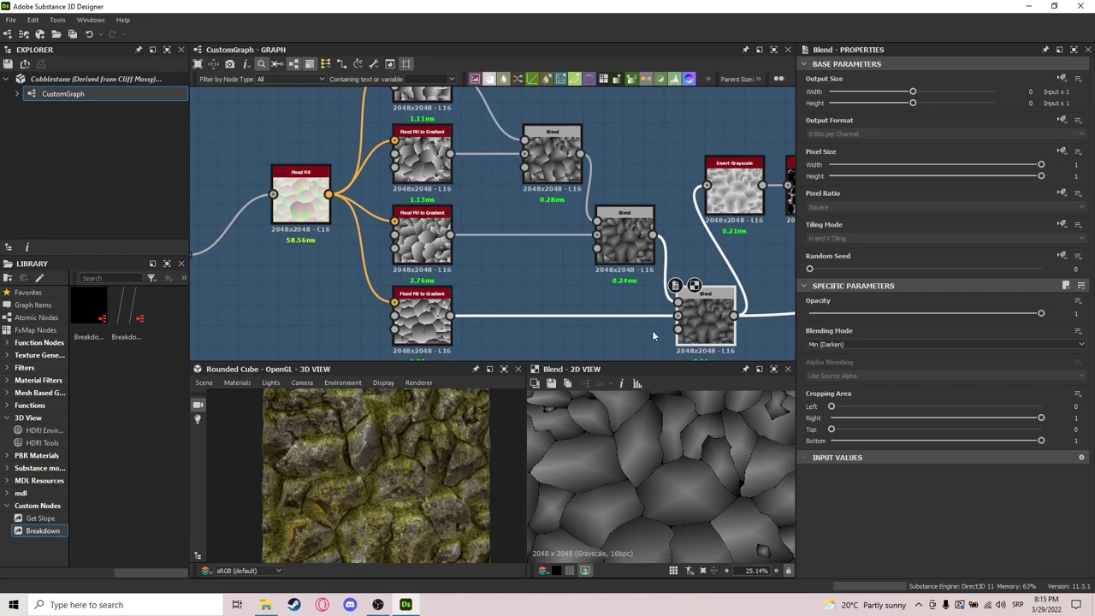
# Preview the Invert Grayscale and Histogram Scan nodes that follow the last chained Blend.
pyautogui.moveTo(594, 254); pyautogui.dragTo(442, 220, button='middle')
pyautogui.moveTo(586, 211); pyautogui.dragTo(458, 215, button='middle')
pyautogui.click(405, 151)
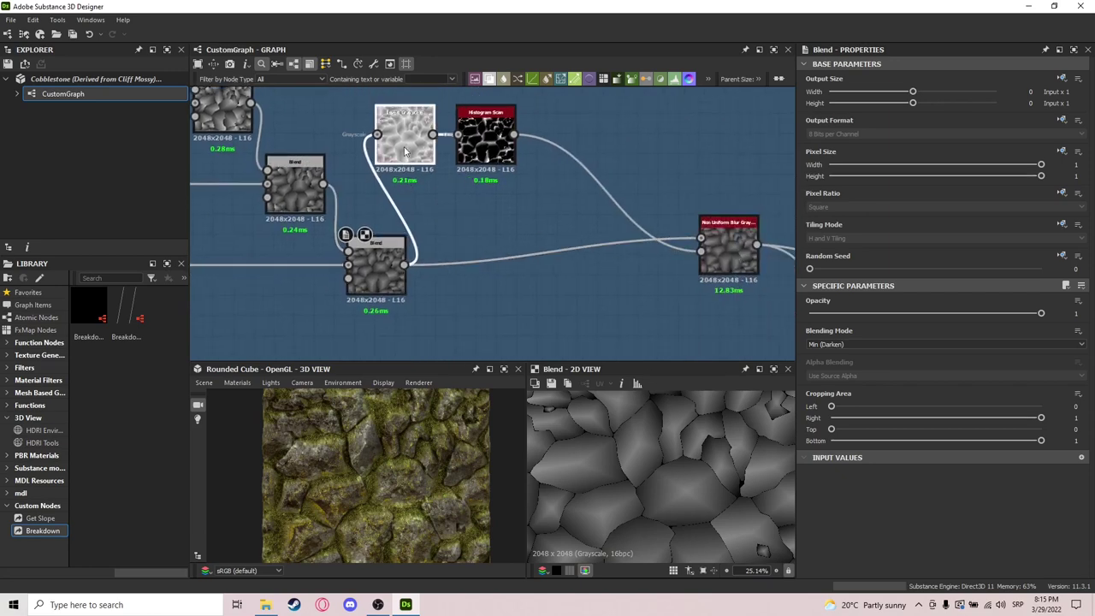
pyautogui.click(497, 144)
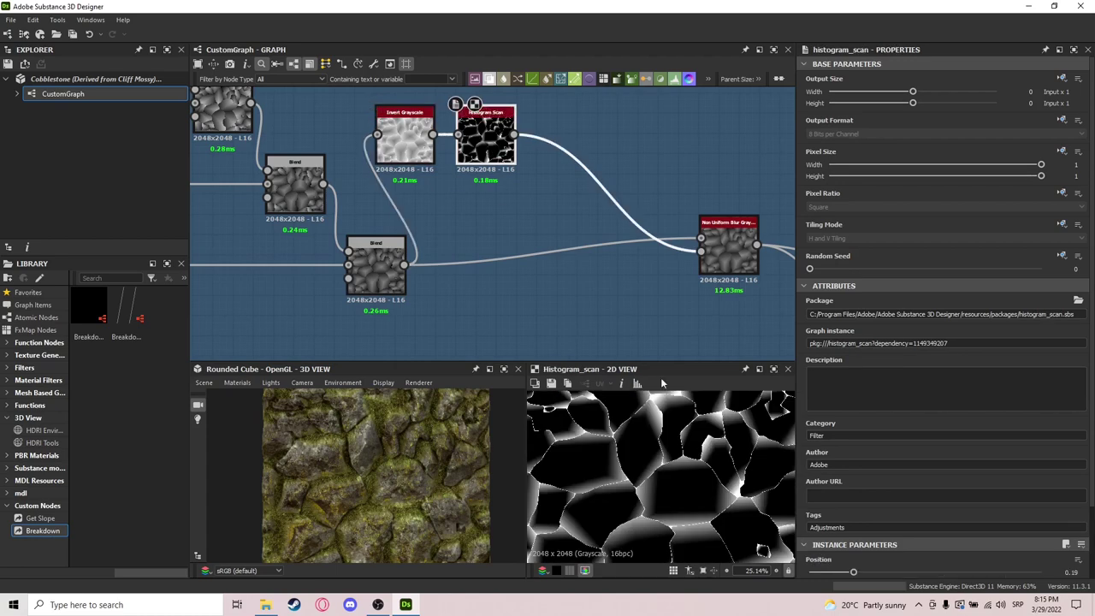
# Inspect the Non Uniform Blur Grayscale output up close and compare it with the last gradient Blend.
pyautogui.click(720, 252)
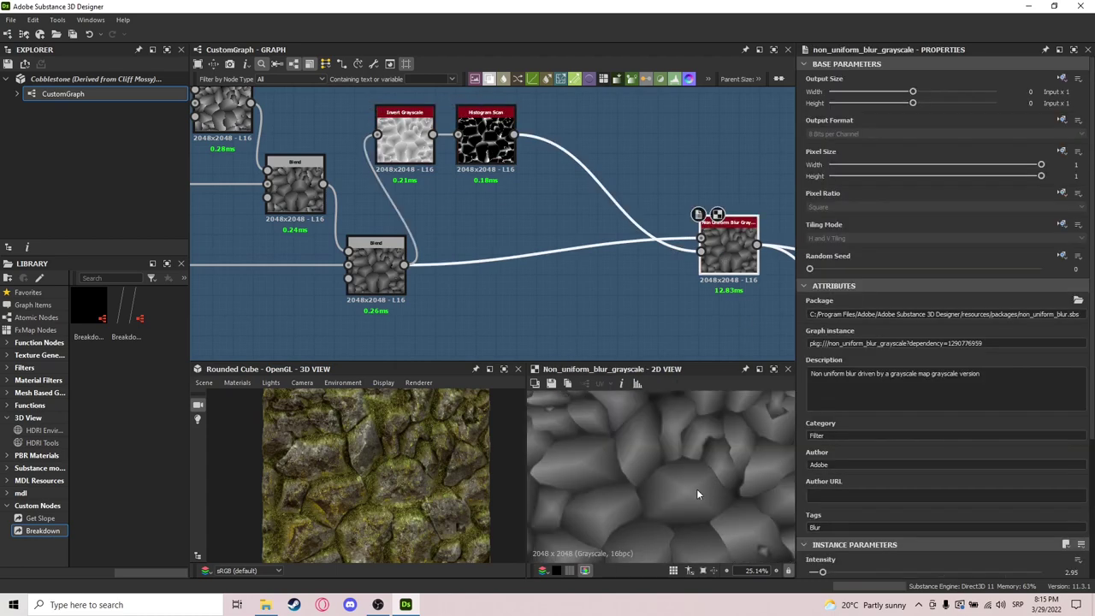
pyautogui.scroll(3, 656, 461)
pyautogui.scroll(-2, 668, 475)
pyautogui.click(377, 267)
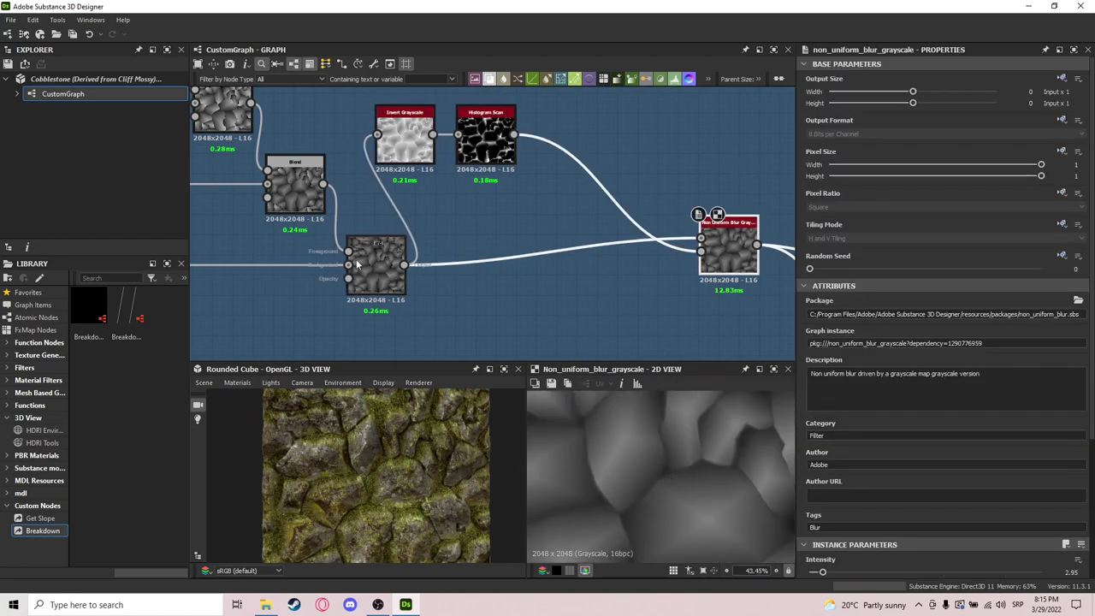
pyautogui.click(754, 253)
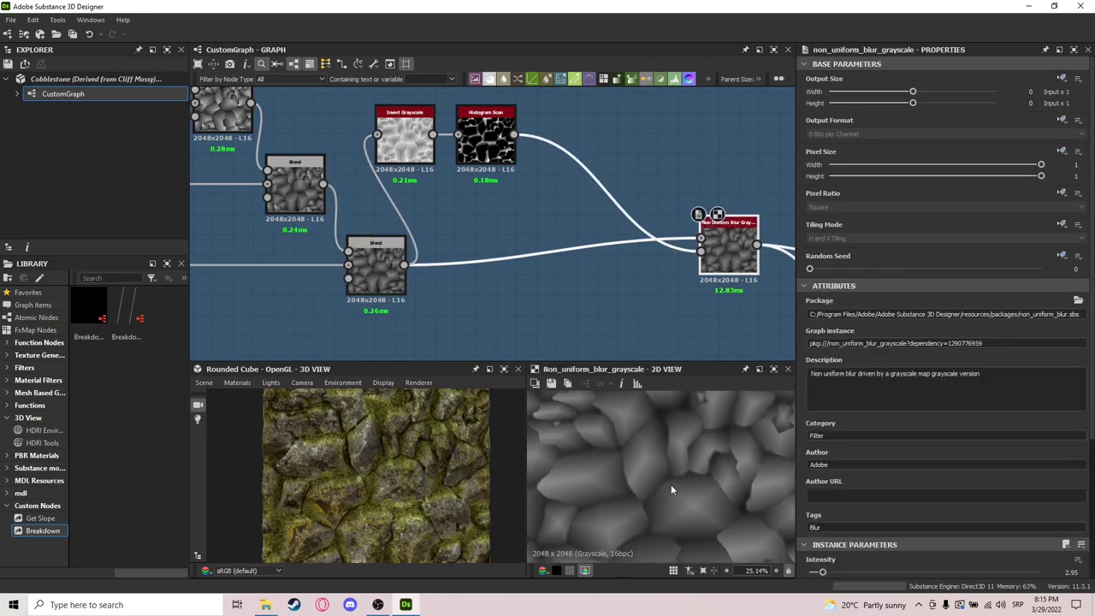
pyautogui.scroll(3, 671, 485)
pyautogui.scroll(-3, 515, 248)
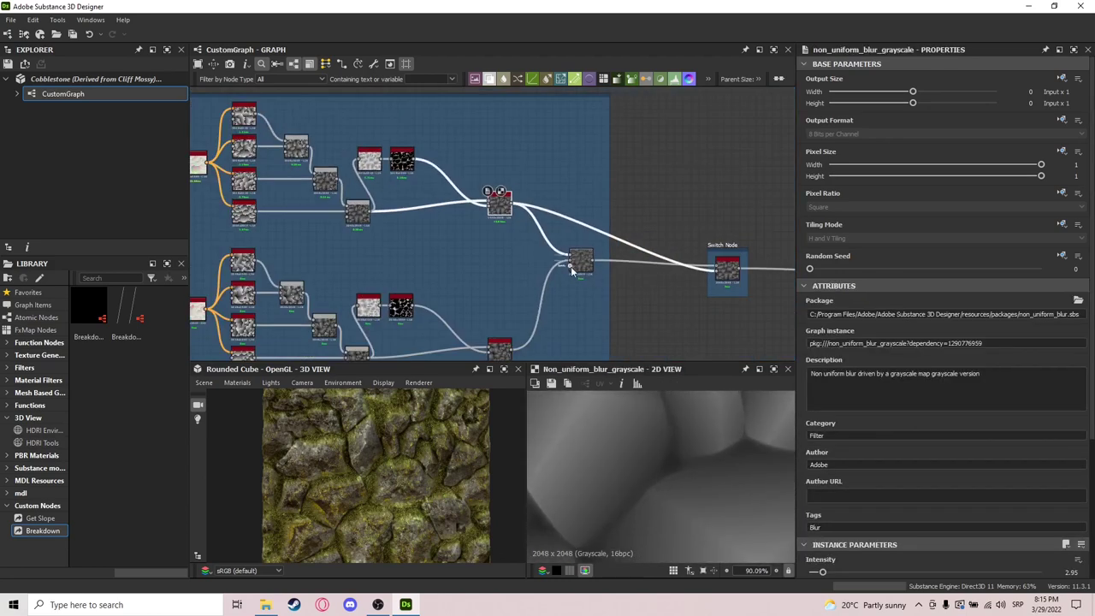
# Preview the Blend node that merges the upper and lower branches before the Switch Node frame.
pyautogui.scroll(-4, 493, 271)
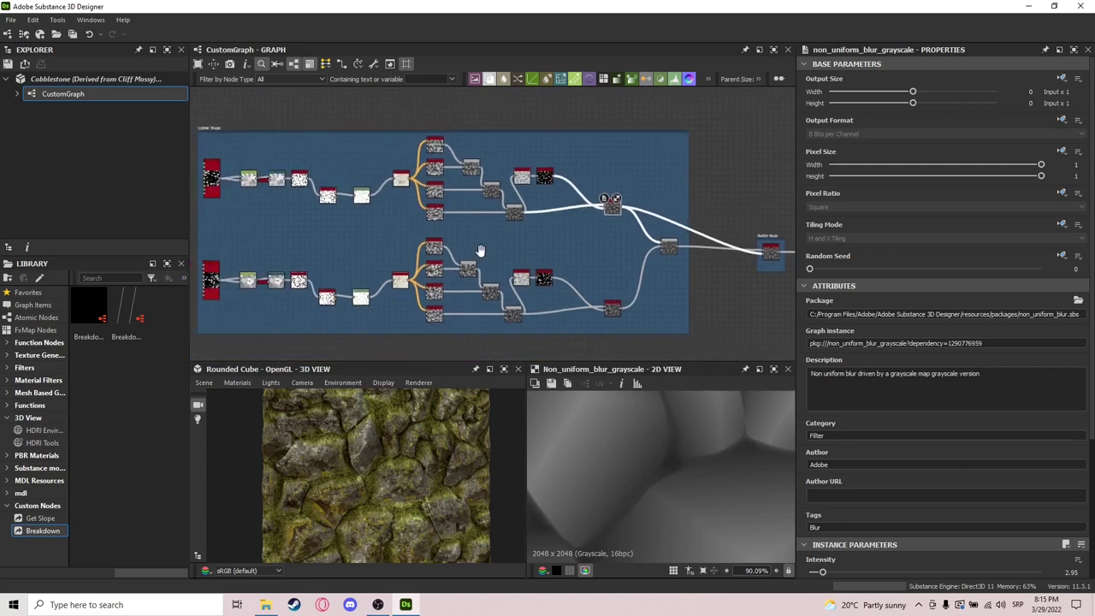
pyautogui.scroll(6, 484, 257)
pyautogui.click(443, 190)
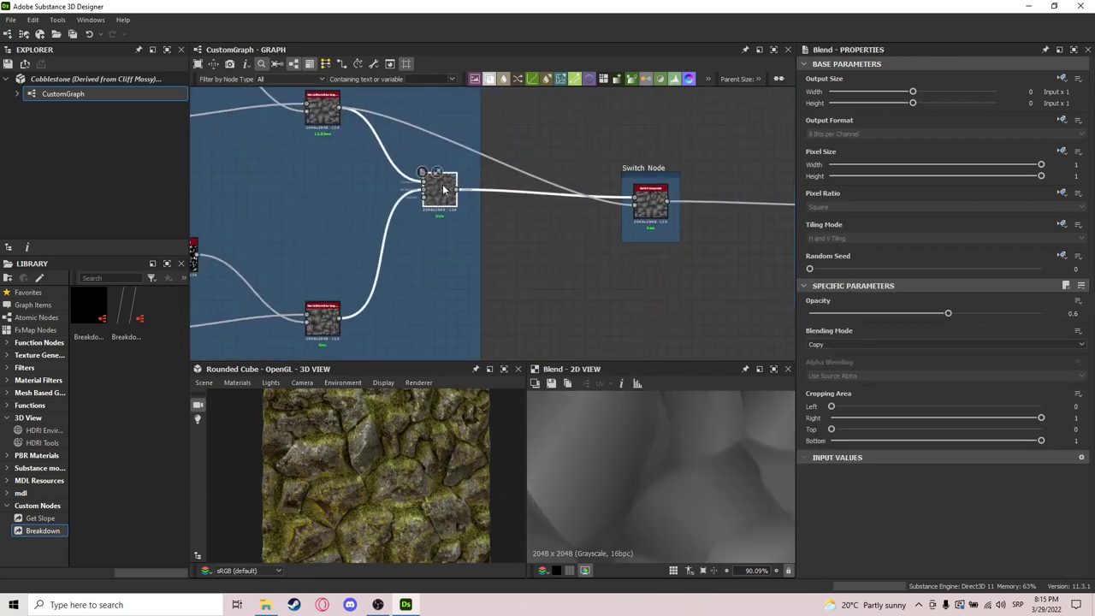
# Examine the two parallel branches that build the base stone shapes, tracing the lower one up to the merging Blend.
pyautogui.scroll(-5, 538, 253)
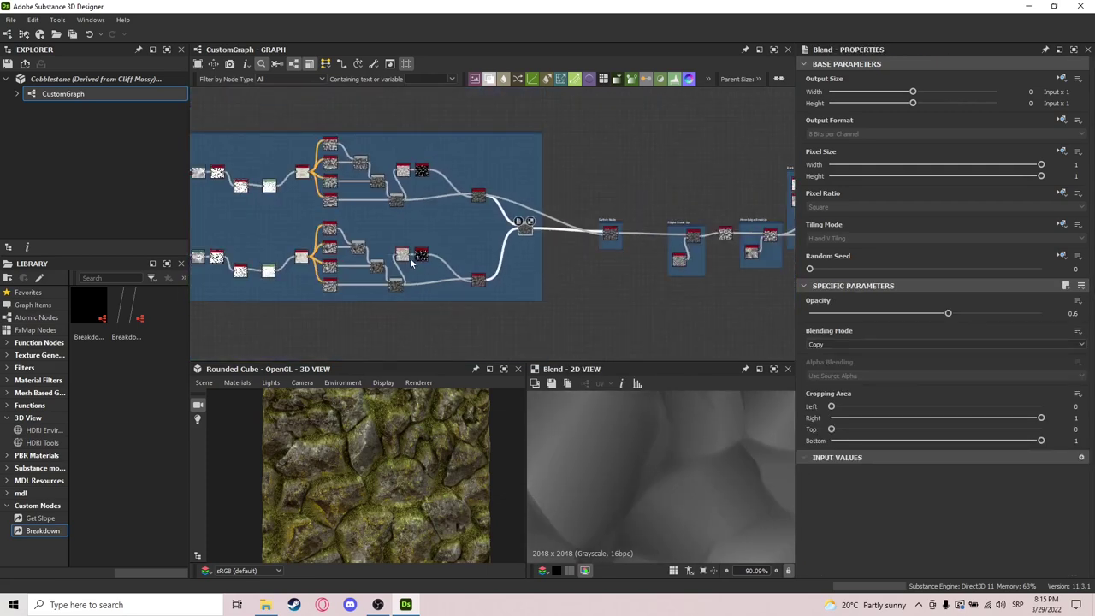
pyautogui.scroll(-1, 410, 258)
pyautogui.moveTo(409, 258); pyautogui.dragTo(504, 285, button='middle')
pyautogui.scroll(-6, 640, 461)
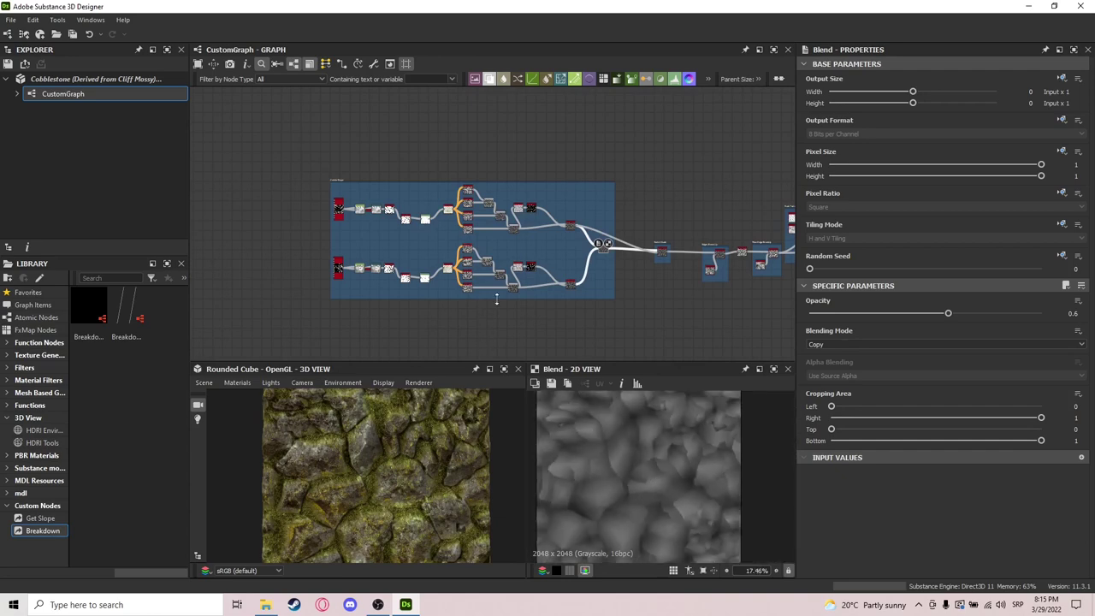
pyautogui.moveTo(391, 291); pyautogui.dragTo(557, 287, button='middle')
pyautogui.scroll(4, 556, 282)
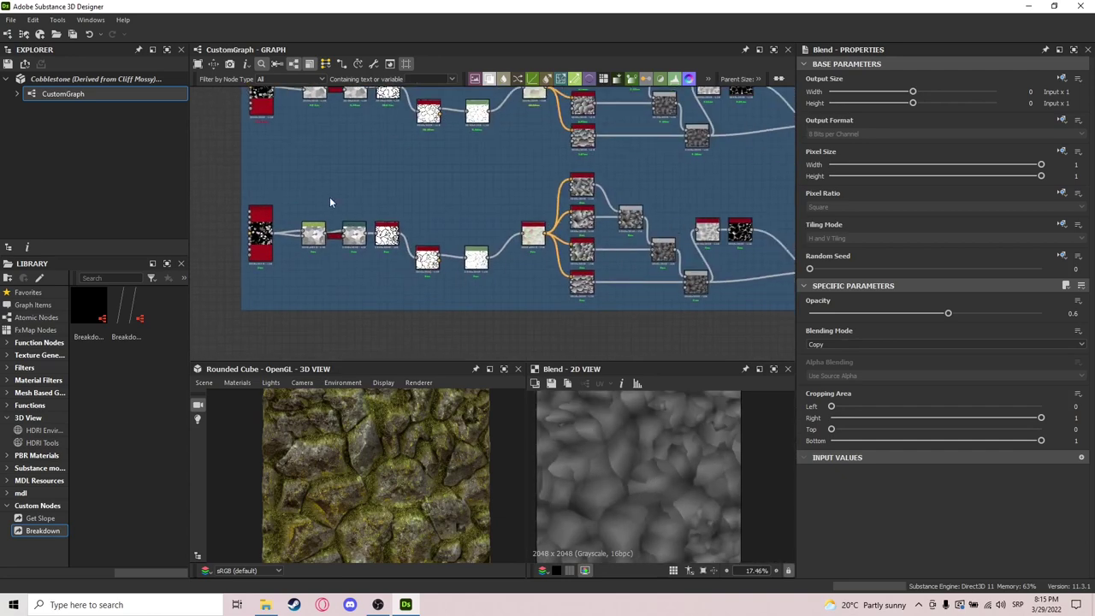
pyautogui.moveTo(261, 190); pyautogui.dragTo(432, 280)
pyautogui.moveTo(264, 186); pyautogui.dragTo(454, 265)
pyautogui.scroll(-1, 696, 284)
pyautogui.moveTo(640, 265); pyautogui.dragTo(380, 254, button='middle')
pyautogui.moveTo(454, 264); pyautogui.dragTo(565, 271)
pyautogui.scroll(3, 608, 240)
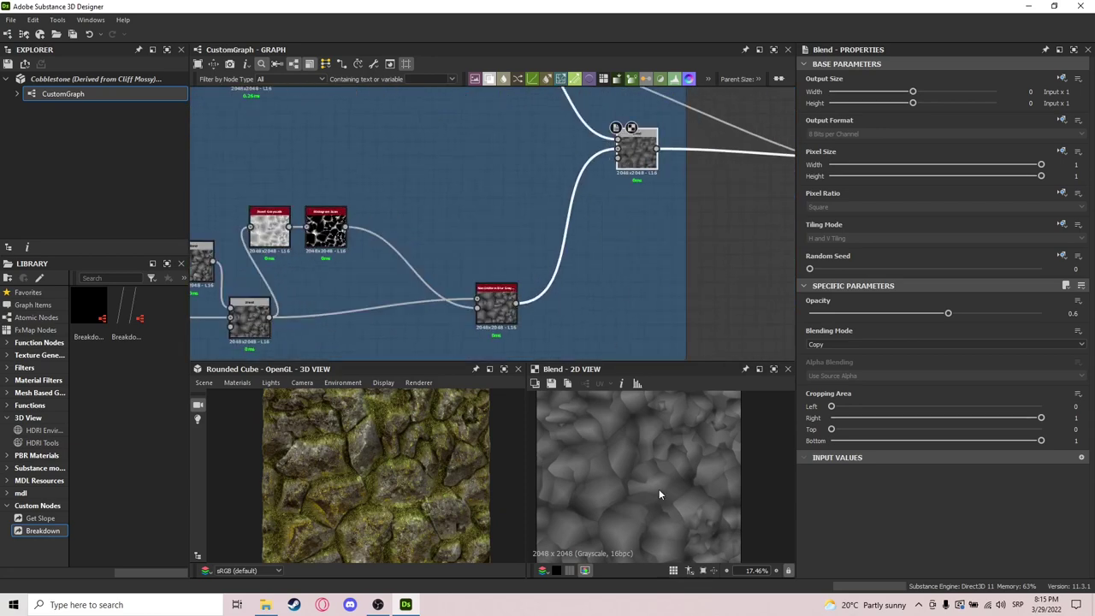
# Toggle the Switch Grayscale node to True and back to False, comparing its output with the preceding Blend.
pyautogui.moveTo(703, 293); pyautogui.dragTo(551, 318, button='middle')
pyautogui.doubleClick(729, 181)
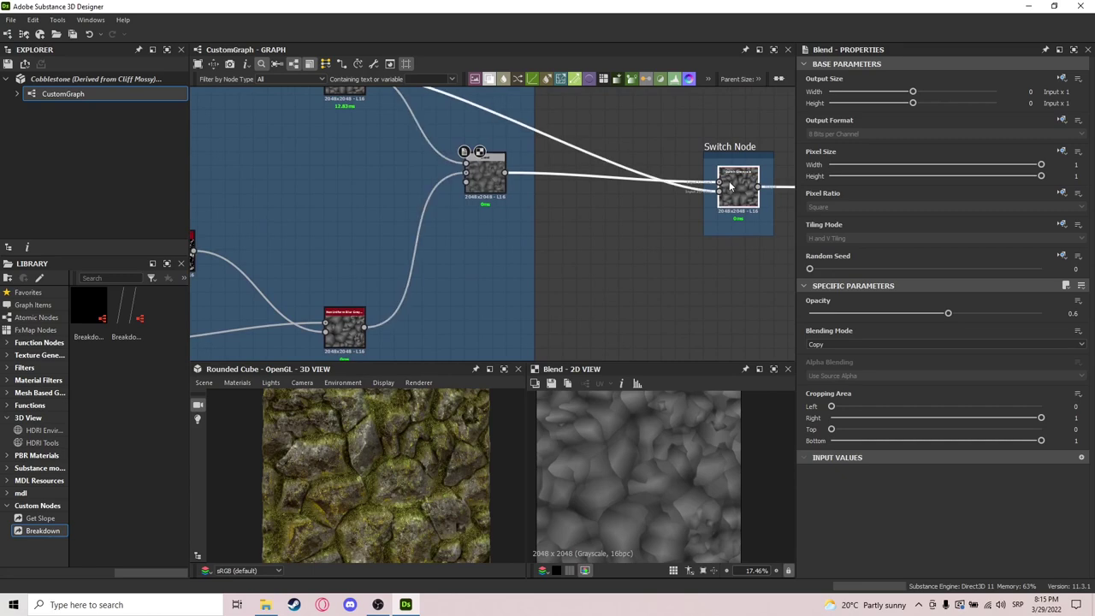
pyautogui.moveTo(656, 337); pyautogui.dragTo(580, 349, button='middle')
pyautogui.scroll(-1, 900, 486)
pyautogui.click(937, 554)
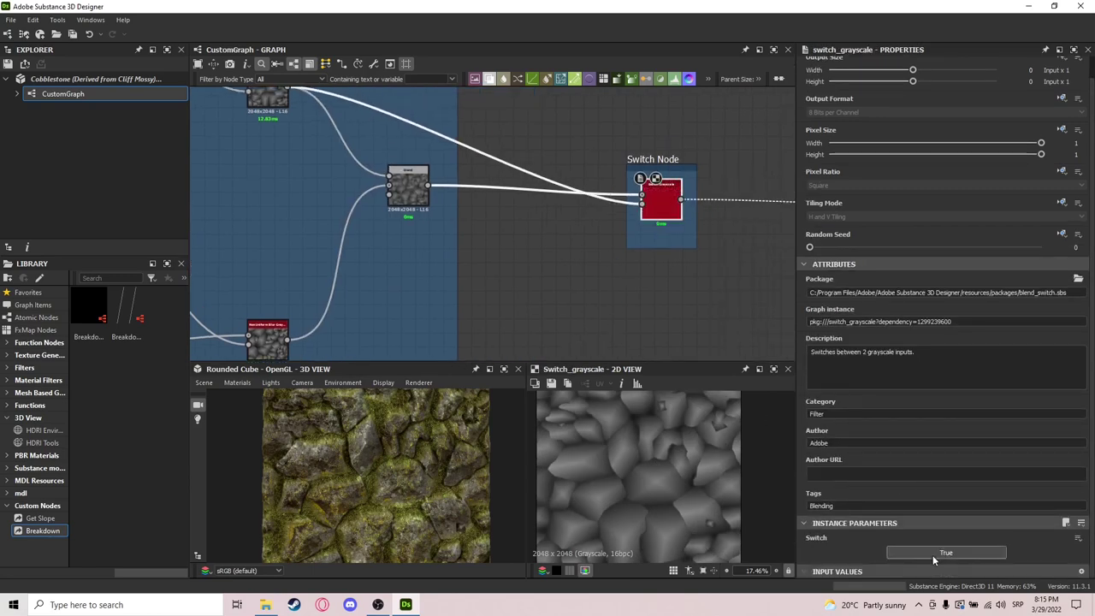
pyautogui.moveTo(440, 503); pyautogui.dragTo(377, 445)
pyautogui.scroll(-3, 359, 480)
pyautogui.click(947, 552)
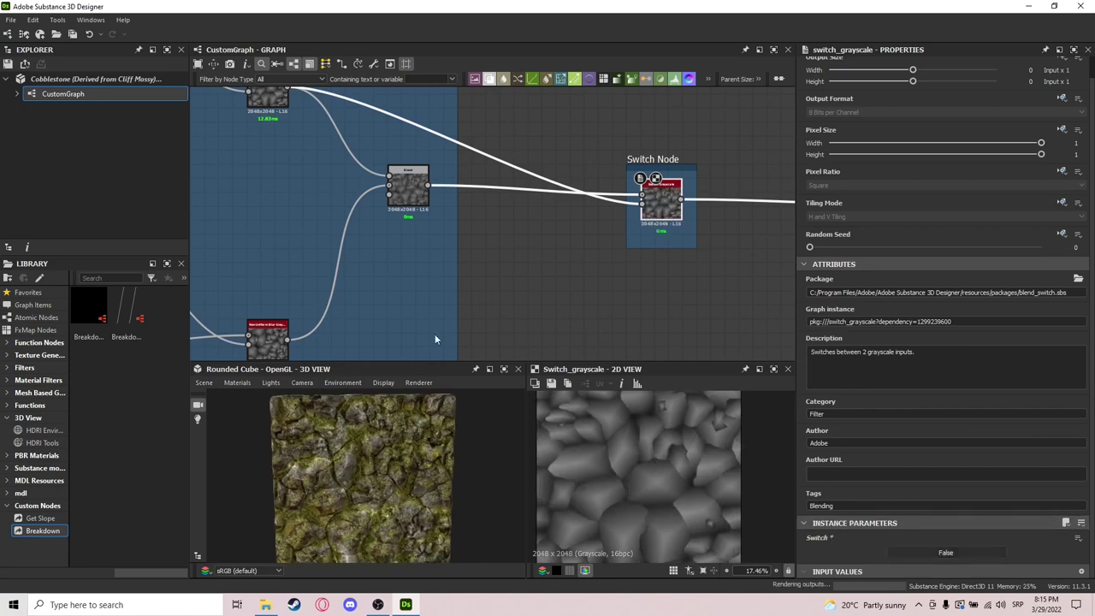
pyautogui.click(405, 174)
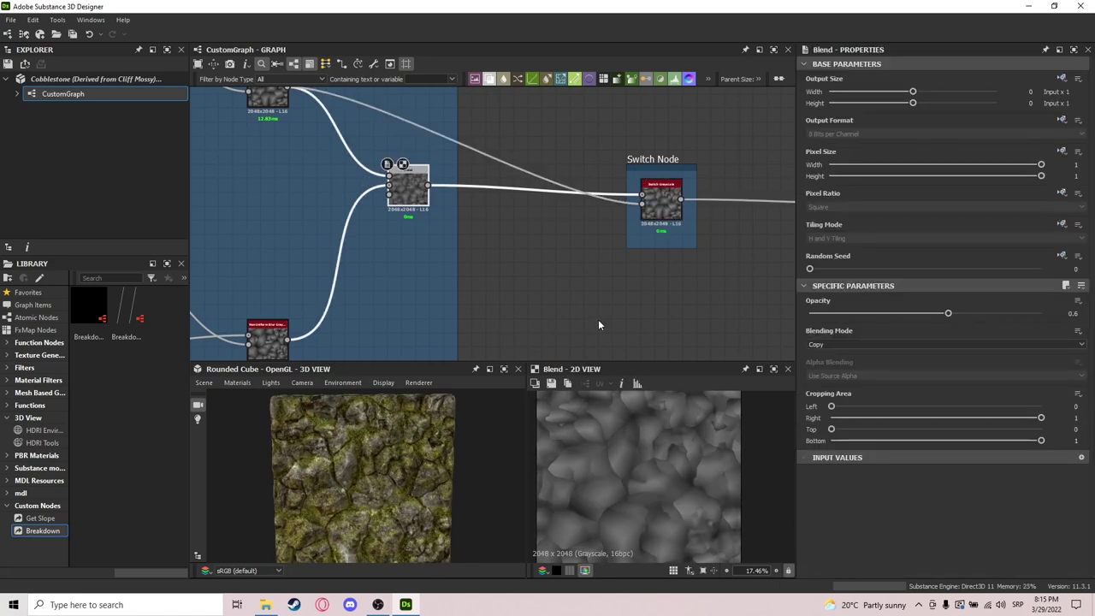
# Preview the Multi Directional Warp Grayscale node in the Edges Break Up frame and inspect its stone edges up close.
pyautogui.moveTo(662, 293); pyautogui.dragTo(492, 291, button='middle')
pyautogui.scroll(-3, 492, 291)
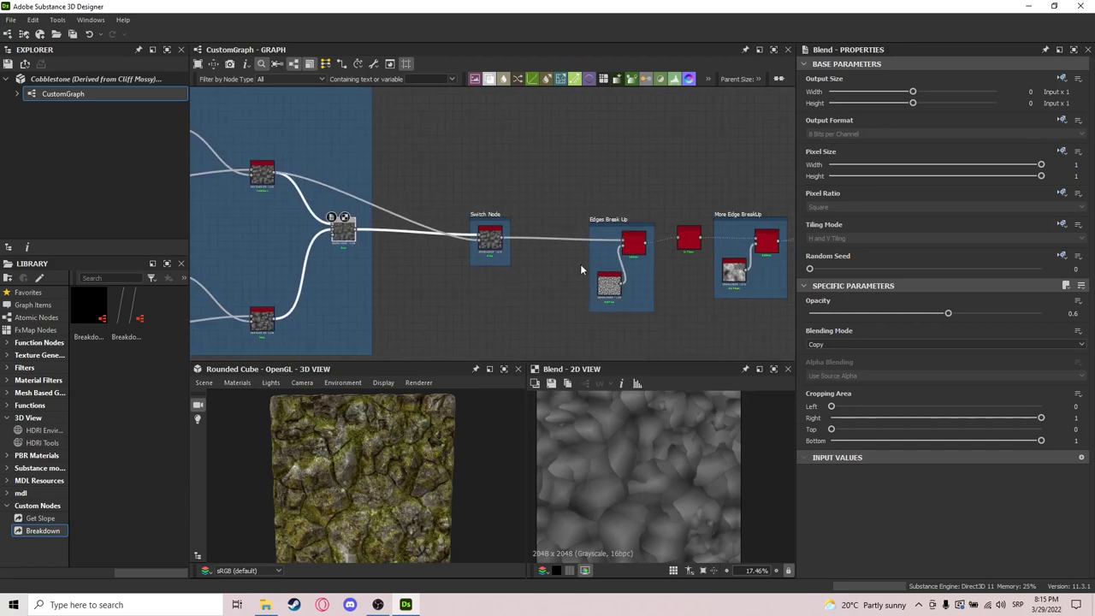
pyautogui.scroll(3, 610, 257)
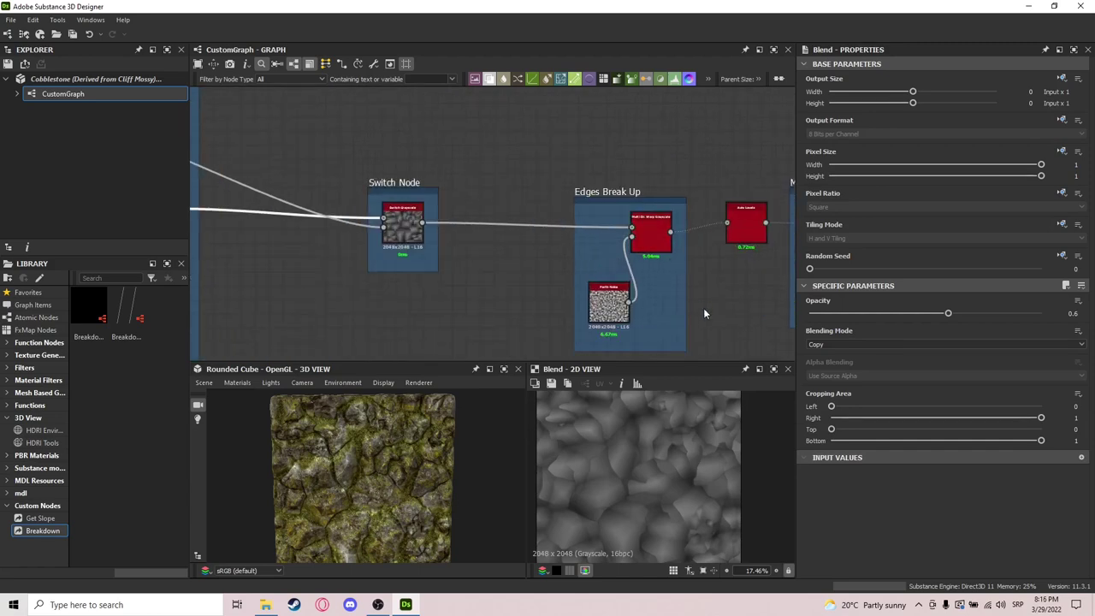
pyautogui.scroll(-2, 501, 284)
pyautogui.scroll(2, 479, 257)
pyautogui.click(462, 219)
pyautogui.scroll(2, 651, 484)
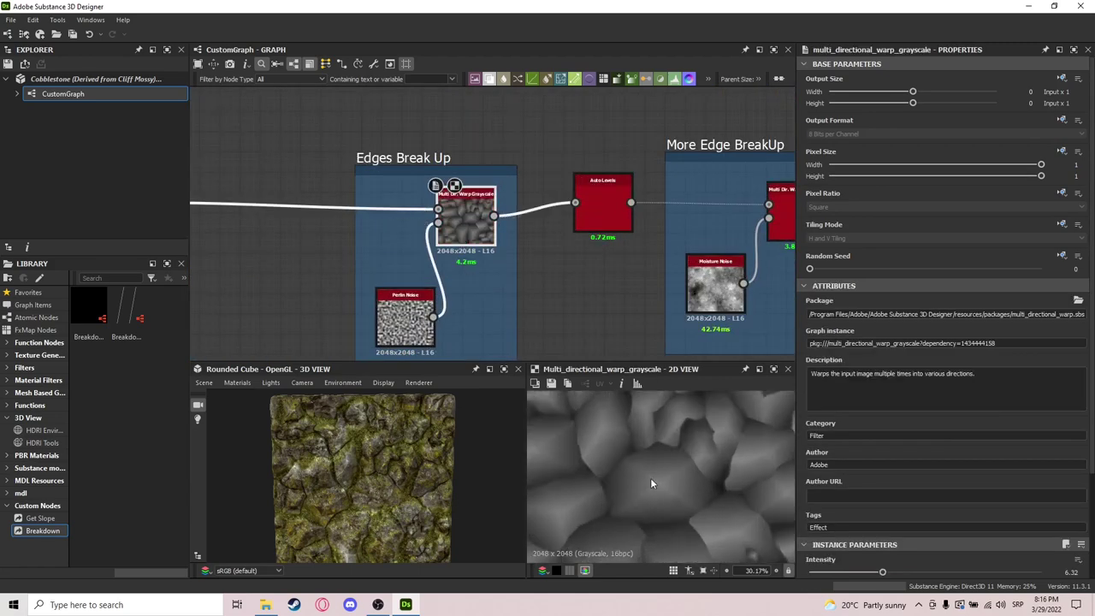
pyautogui.scroll(3, 651, 484)
# Preview the whole Auto Levels output after the Edges Break Up frame and nudge that node slightly lower.
pyautogui.moveTo(662, 269); pyautogui.dragTo(527, 276, button='middle')
pyautogui.doubleClick(468, 219)
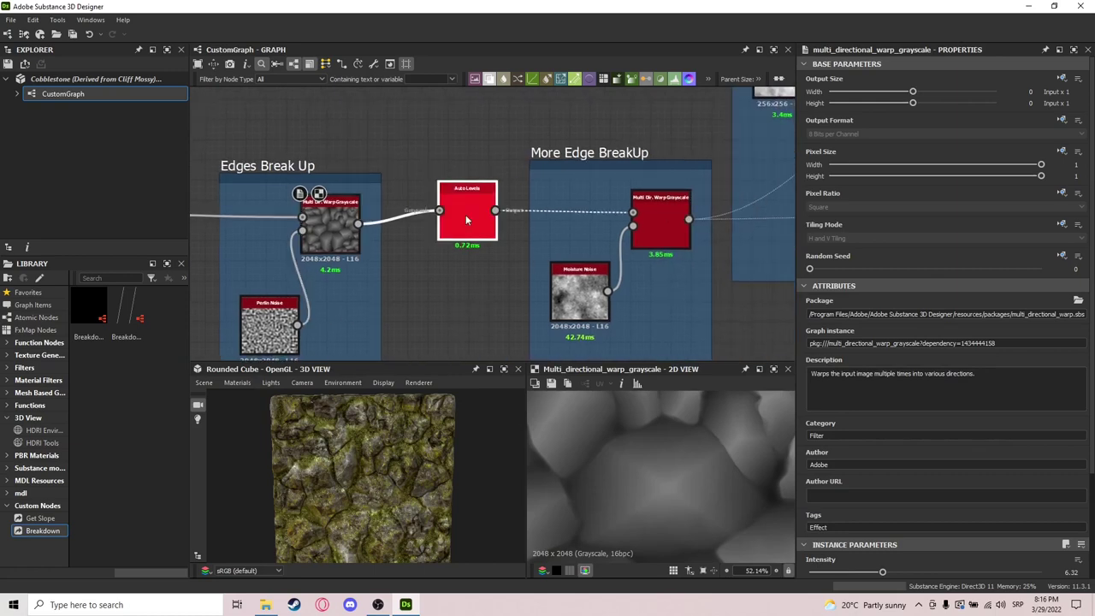
pyautogui.moveTo(468, 219); pyautogui.dragTo(468, 240)
pyautogui.press('f')
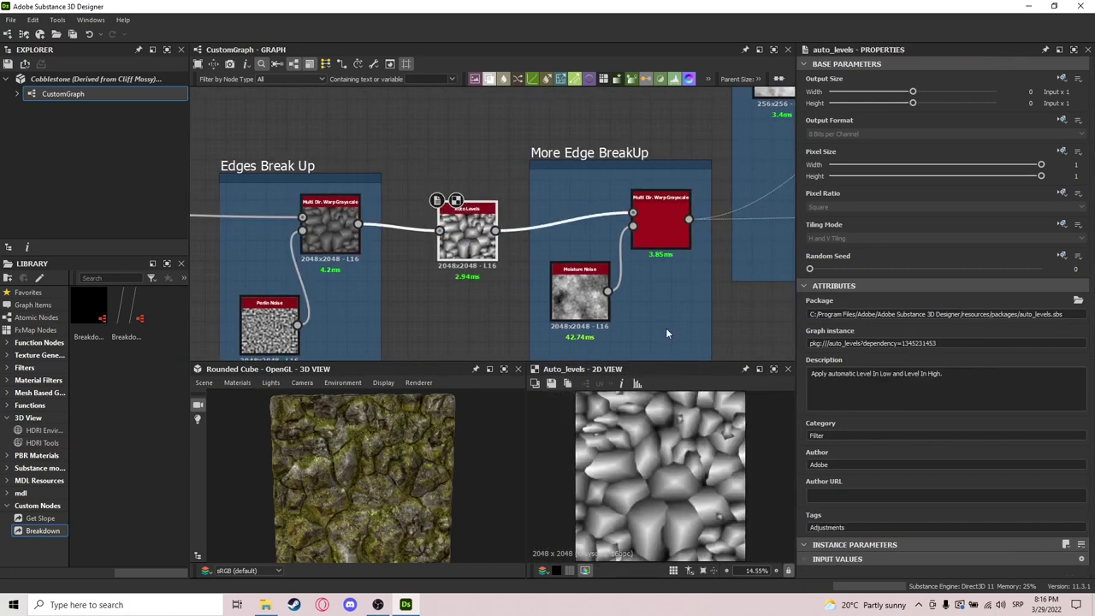
# Inspect the Multi Directional Warp Grayscale output in the More Edge BreakUp frame up close.
pyautogui.doubleClick(663, 233)
pyautogui.moveTo(747, 319); pyautogui.dragTo(679, 323, button='middle')
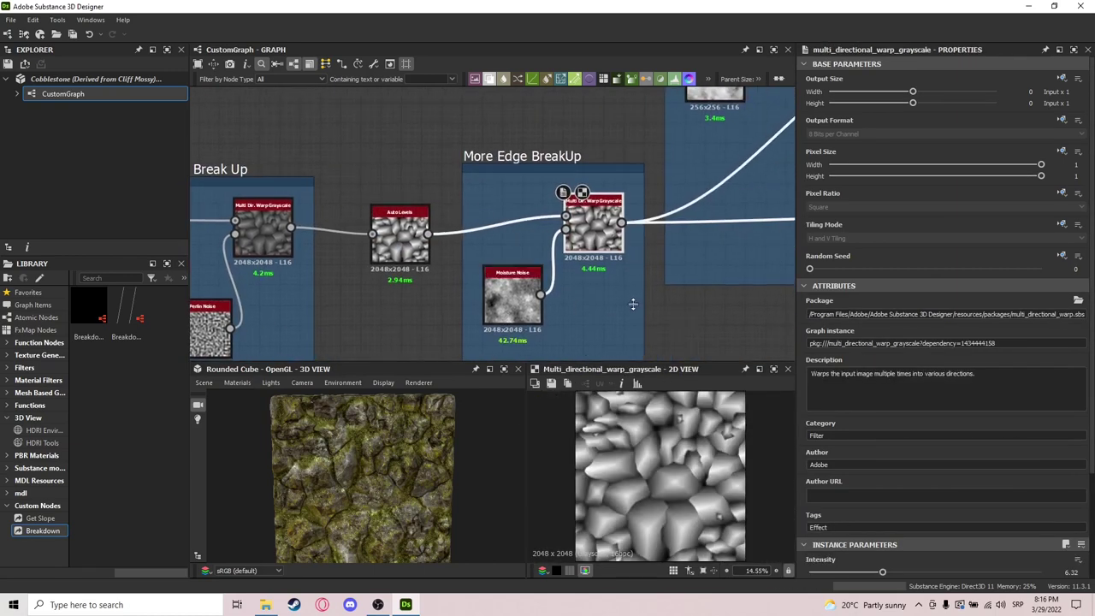
pyautogui.scroll(3, 677, 485)
pyautogui.scroll(-3, 515, 244)
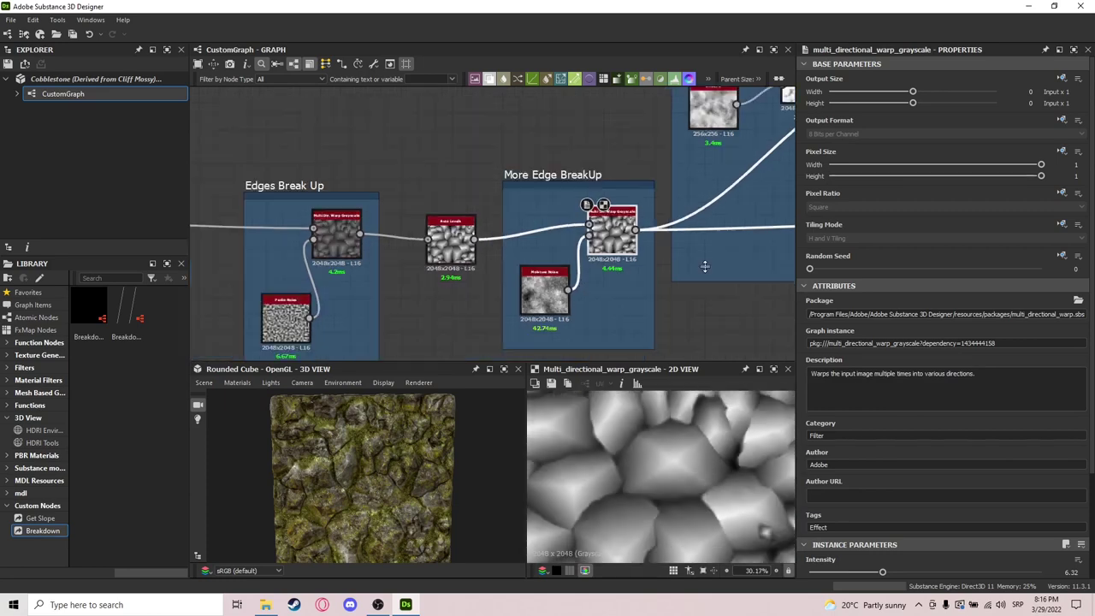
pyautogui.moveTo(638, 241); pyautogui.dragTo(607, 260, button='middle')
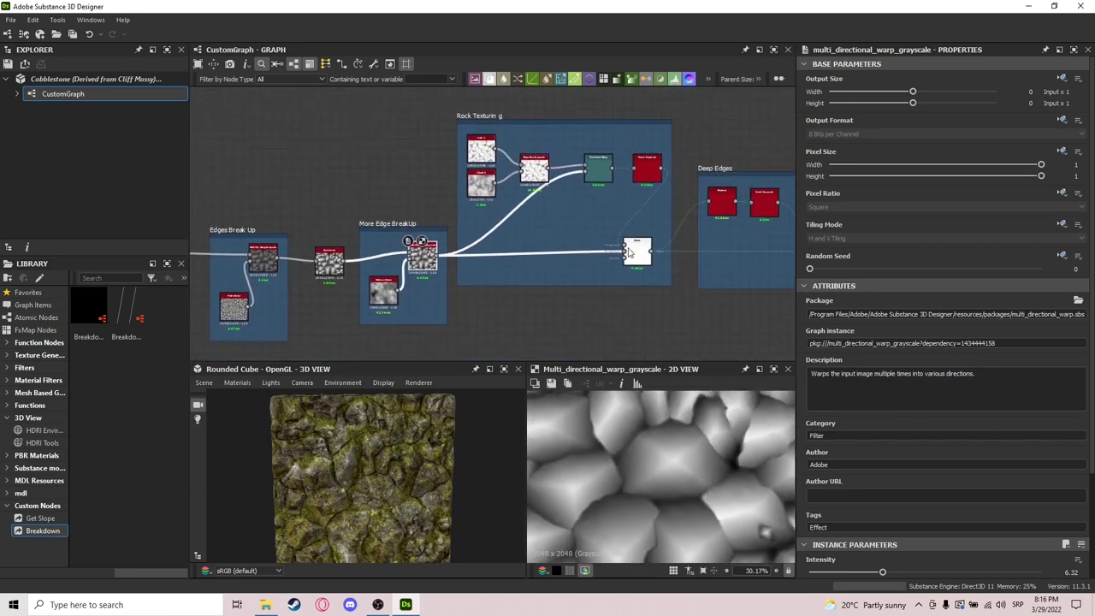
# Preview the Blend that adds the rock texturing branch to the warped stone shapes.
pyautogui.scroll(3, 629, 251)
pyautogui.doubleClick(645, 253)
pyautogui.moveTo(565, 213); pyautogui.dragTo(558, 244, button='middle')
pyautogui.scroll(1, 559, 244)
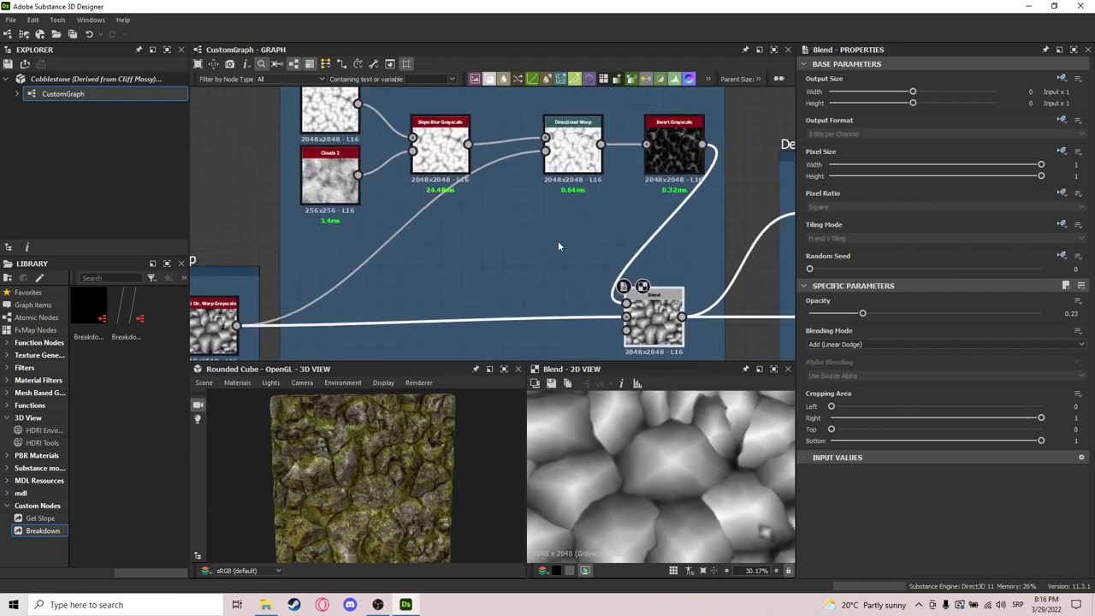
# Move the rock texturing Invert Grayscale node closer to the Directional Warp node.
pyautogui.moveTo(694, 168); pyautogui.dragTo(665, 159)
pyautogui.moveTo(613, 200); pyautogui.dragTo(635, 280, button='middle')
pyautogui.moveTo(652, 226); pyautogui.dragTo(662, 237)
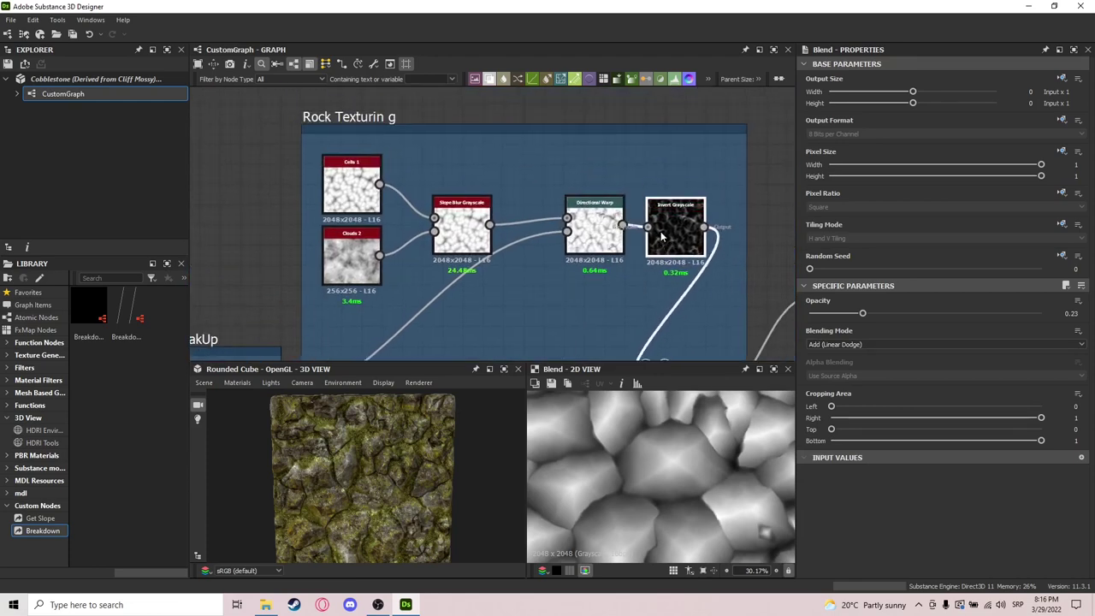
# Preview the Clouds 2 and Cells 1 noises and the Slope Blur Grayscale that combines them.
pyautogui.doubleClick(357, 261)
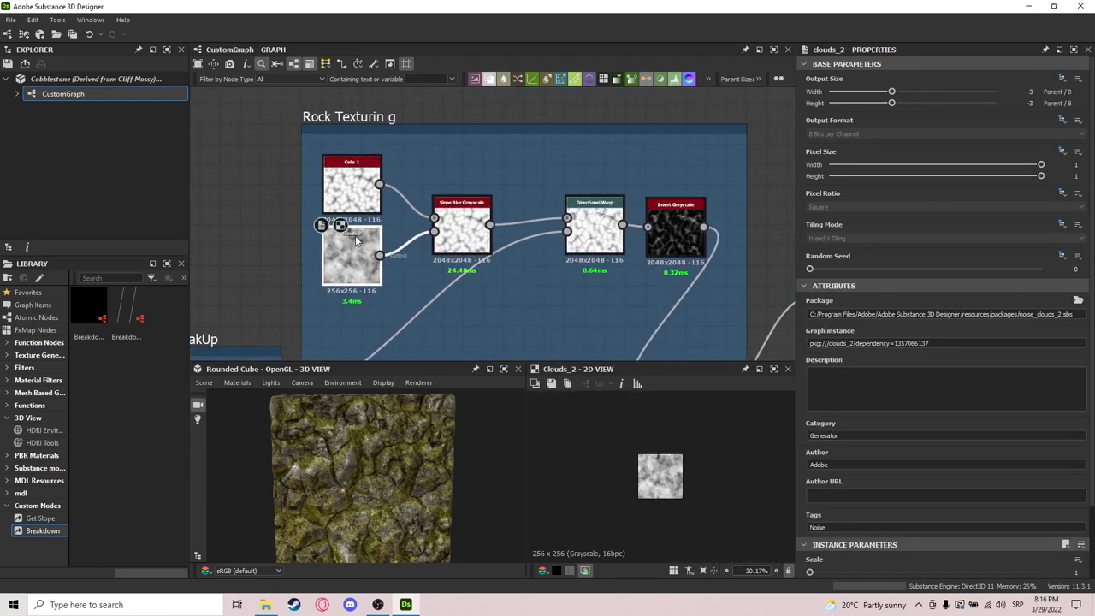
pyautogui.doubleClick(352, 184)
pyautogui.doubleClick(458, 230)
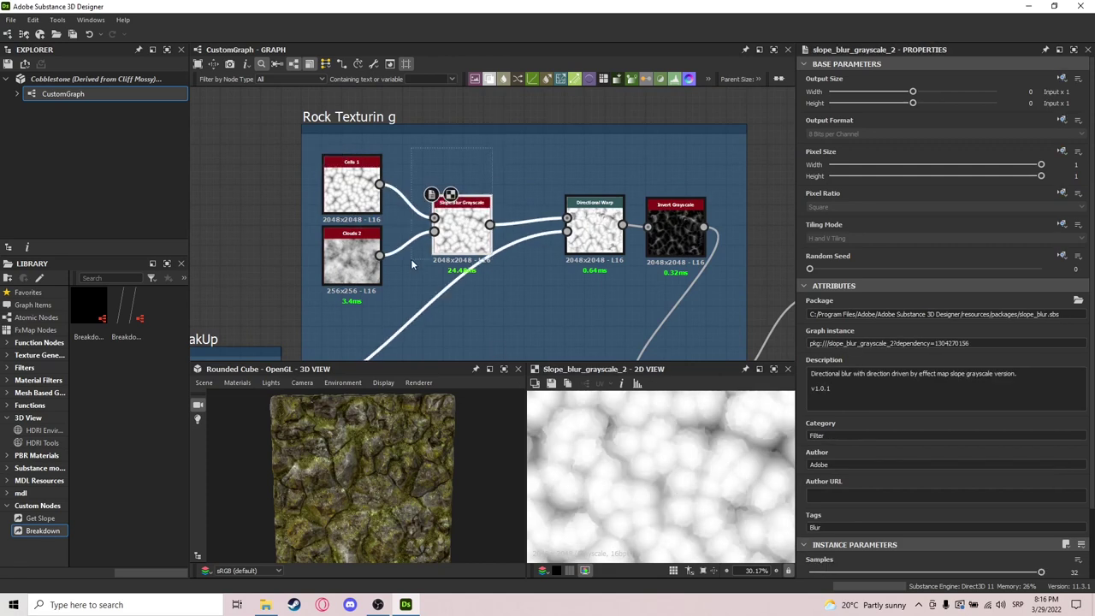
# Preview the Directional Warp and Invert Grayscale nodes in the rock texturing frame.
pyautogui.moveTo(566, 313); pyautogui.dragTo(474, 294, button='middle')
pyautogui.doubleClick(511, 216)
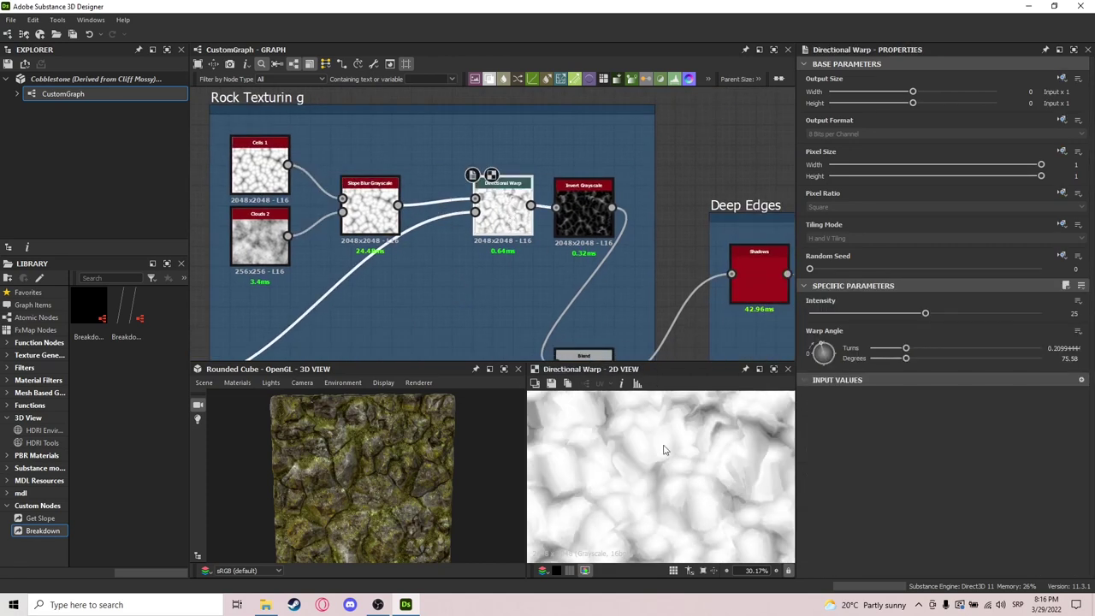
pyautogui.scroll(-3, 665, 447)
pyautogui.scroll(2, 681, 495)
pyautogui.doubleClick(566, 220)
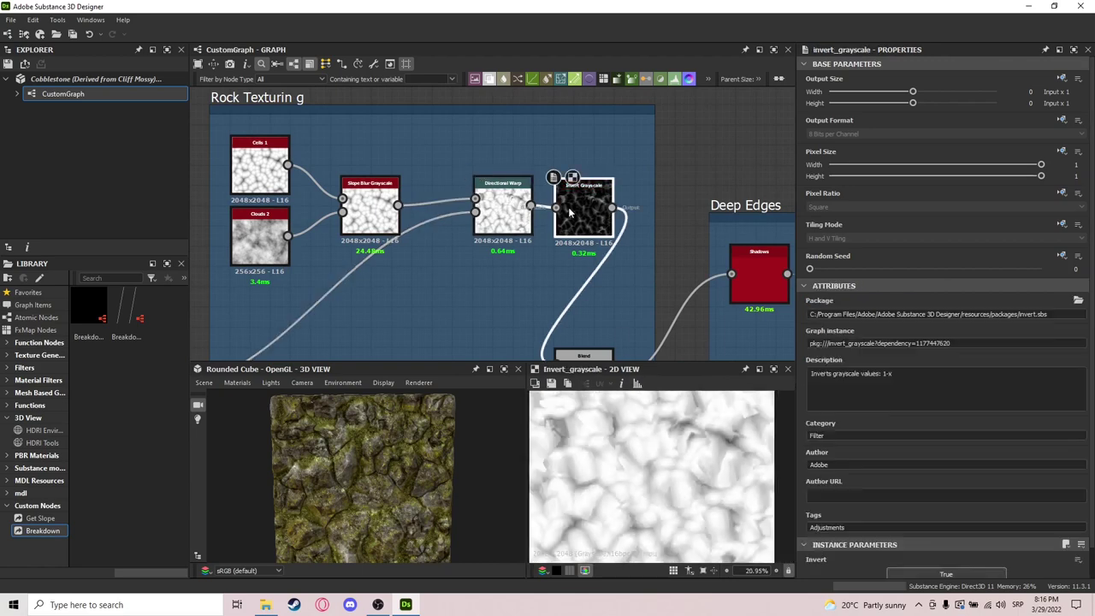
pyautogui.scroll(2, 664, 475)
# Inspect the rock texturing Blend up close and compare it with the More Edge BreakUp warp output.
pyautogui.moveTo(608, 329); pyautogui.dragTo(610, 242, button='middle')
pyautogui.doubleClick(594, 317)
pyautogui.scroll(5, 654, 452)
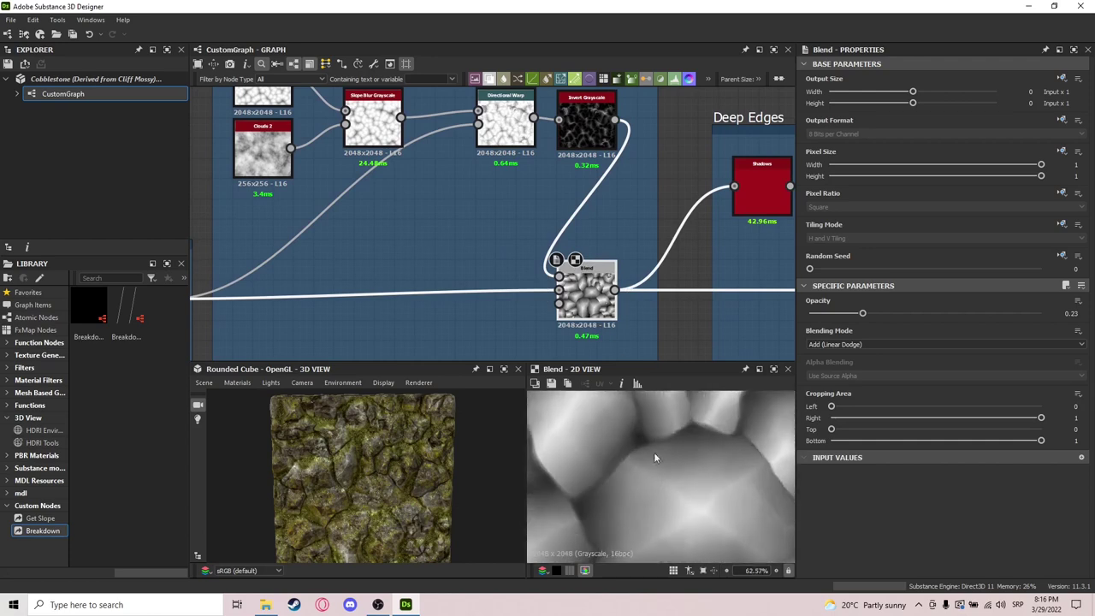
pyautogui.moveTo(460, 291); pyautogui.dragTo(581, 249, button='middle')
pyautogui.doubleClick(276, 261)
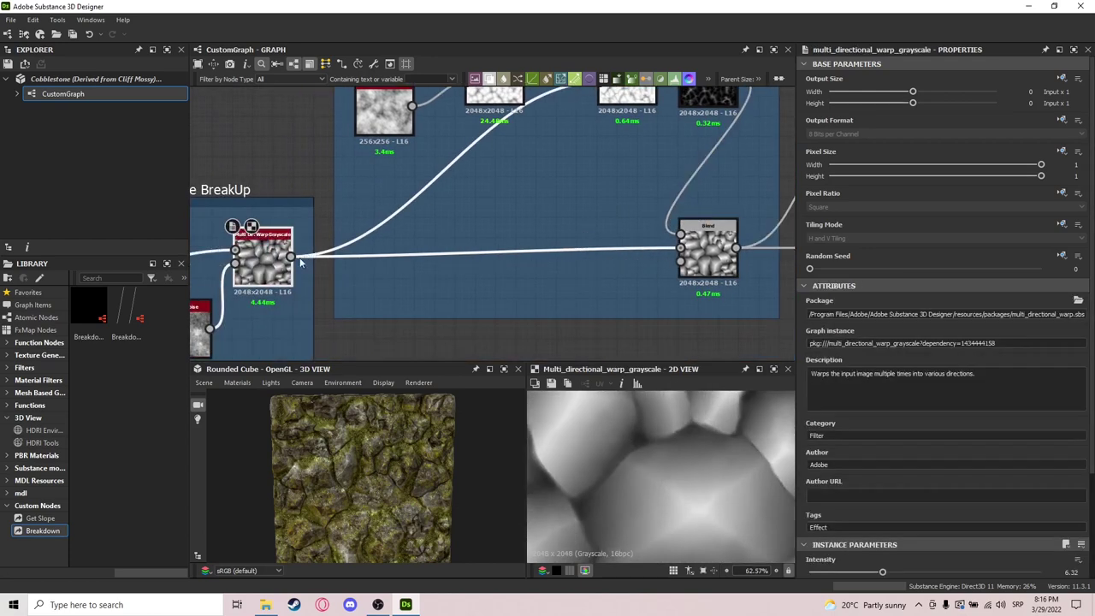
pyautogui.doubleClick(726, 252)
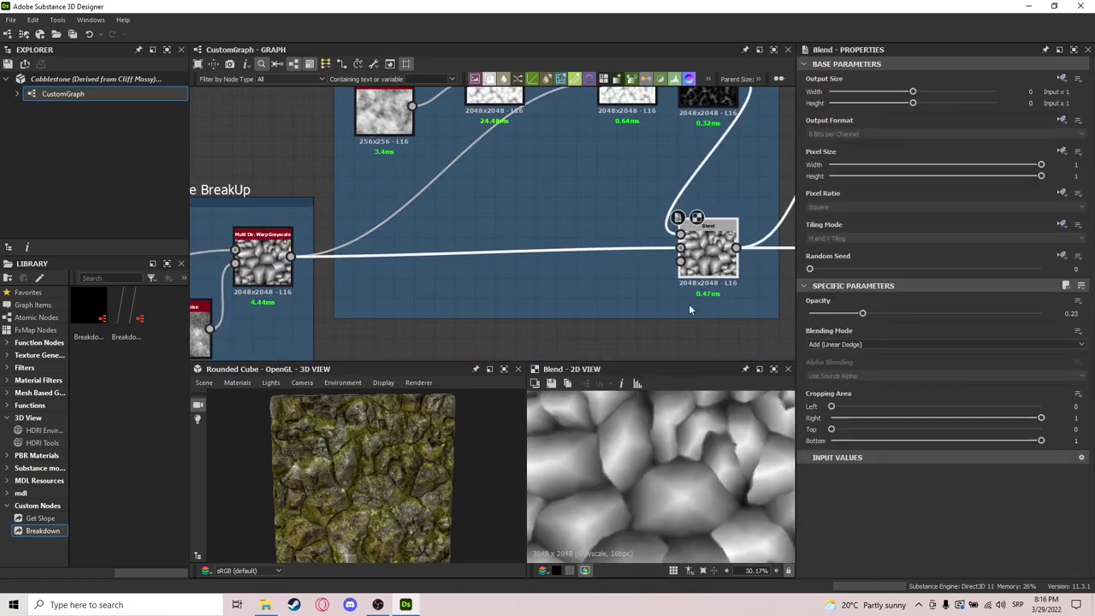
# Preview the Shadows and Invert Grayscale nodes in the Deep Edges frame.
pyautogui.moveTo(778, 238); pyautogui.dragTo(412, 182, button='middle')
pyautogui.moveTo(650, 209); pyautogui.dragTo(527, 269, button='middle')
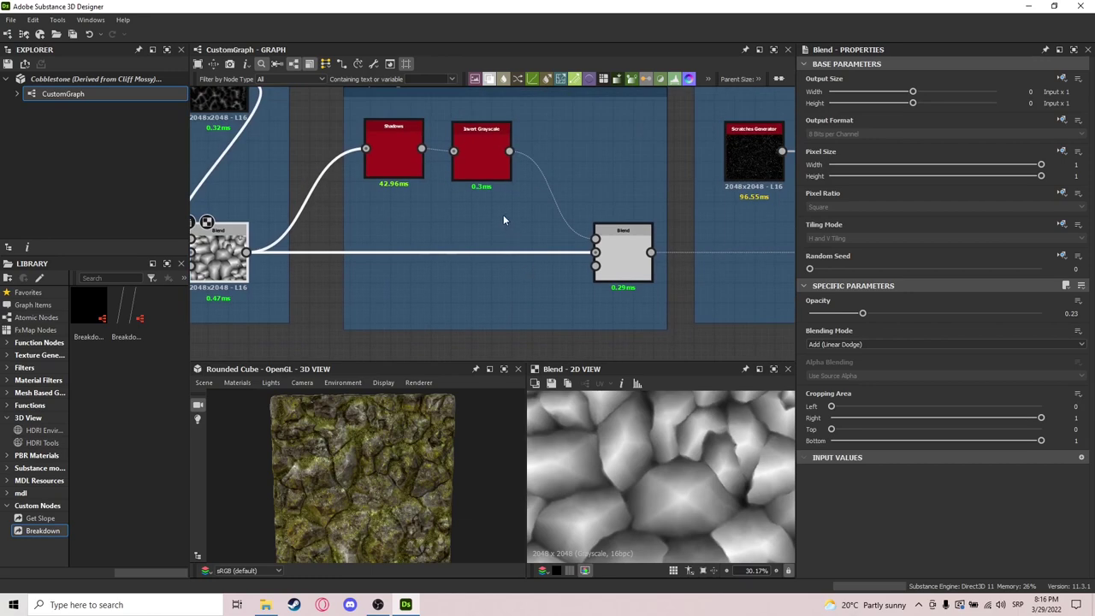
pyautogui.scroll(-3, 670, 441)
pyautogui.moveTo(467, 220); pyautogui.dragTo(482, 254, button='middle')
pyautogui.doubleClick(421, 193)
pyautogui.doubleClick(486, 176)
pyautogui.scroll(-2, 542, 230)
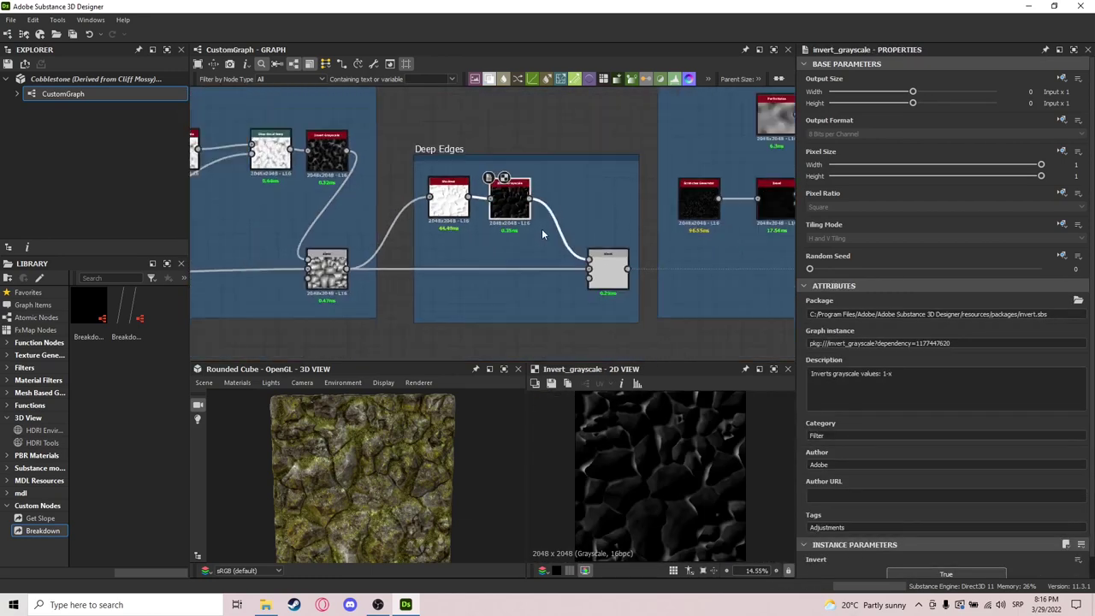
pyautogui.scroll(3, 546, 237)
# Compare the Deep Edges Subtract Blend with the rock texturing Blend and inspect its darkened gaps up close.
pyautogui.doubleClick(648, 289)
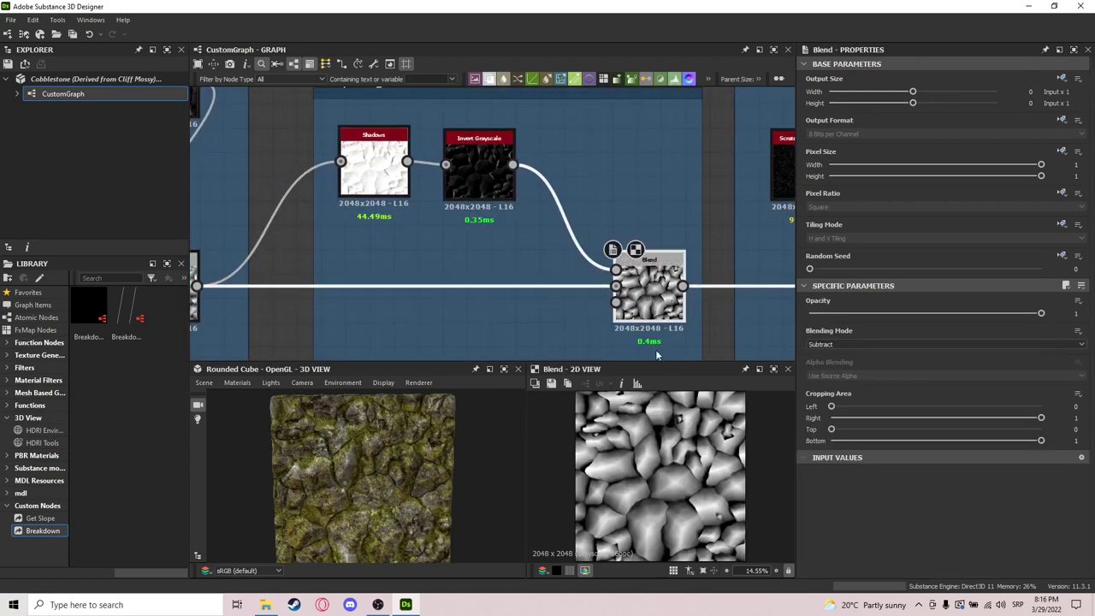
pyautogui.moveTo(440, 289); pyautogui.dragTo(545, 288, button='middle')
pyautogui.doubleClick(244, 290)
pyautogui.doubleClick(746, 289)
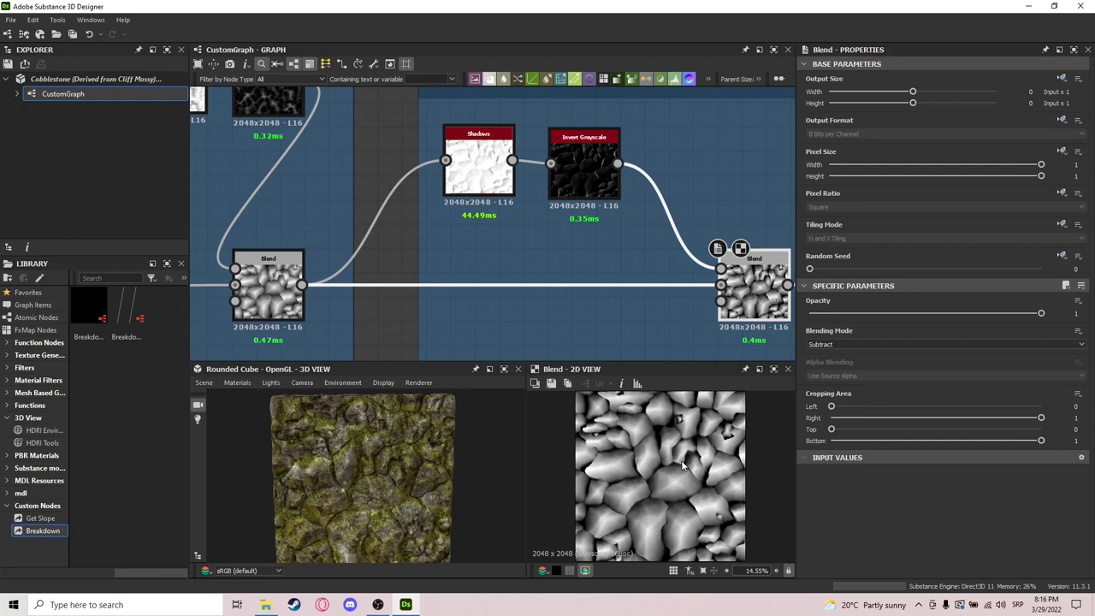
pyautogui.scroll(4, 667, 428)
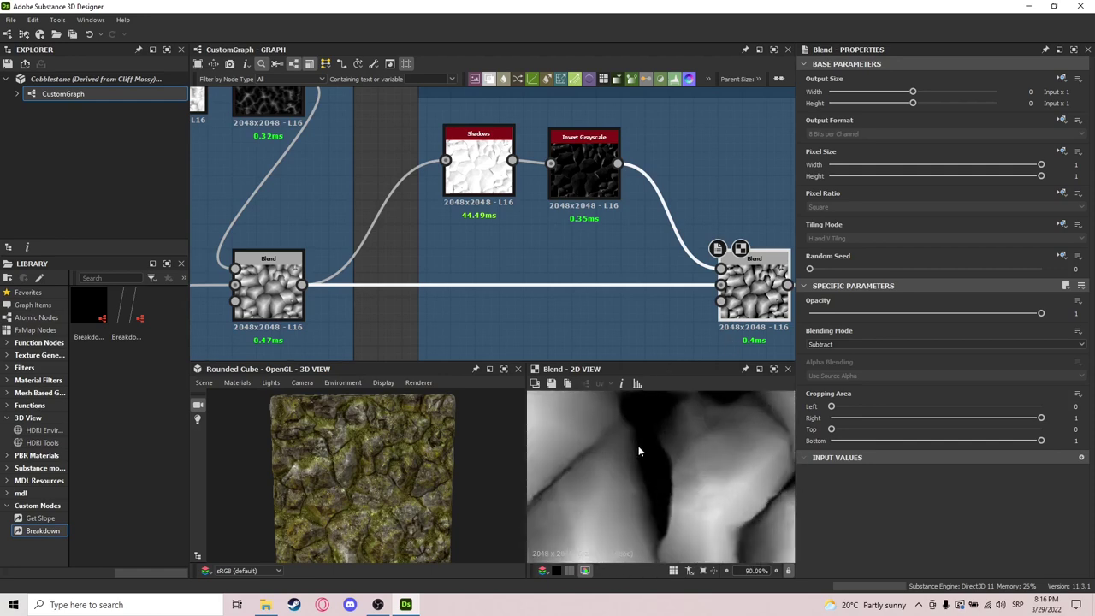
pyautogui.scroll(-3, 617, 446)
pyautogui.scroll(3, 617, 446)
pyautogui.scroll(-2, 617, 446)
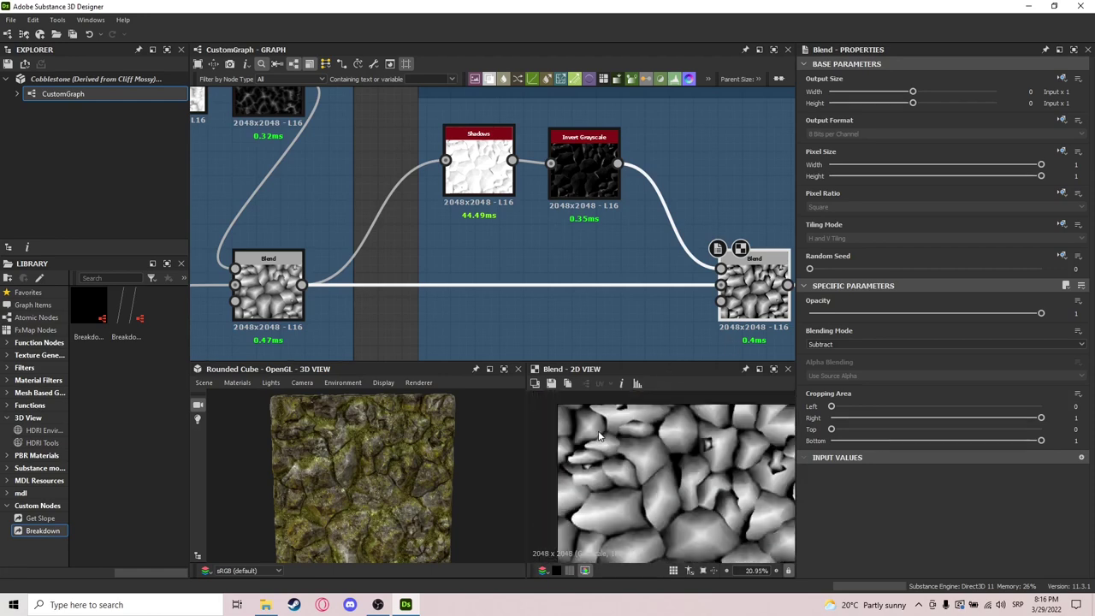
pyautogui.scroll(-3, 538, 328)
# Preview the Scratches Generator and Bevel nodes in the frame that follows Deep Edges.
pyautogui.moveTo(687, 264); pyautogui.dragTo(505, 281, button='middle')
pyautogui.doubleClick(628, 311)
pyautogui.scroll(3, 413, 269)
pyautogui.click(338, 214)
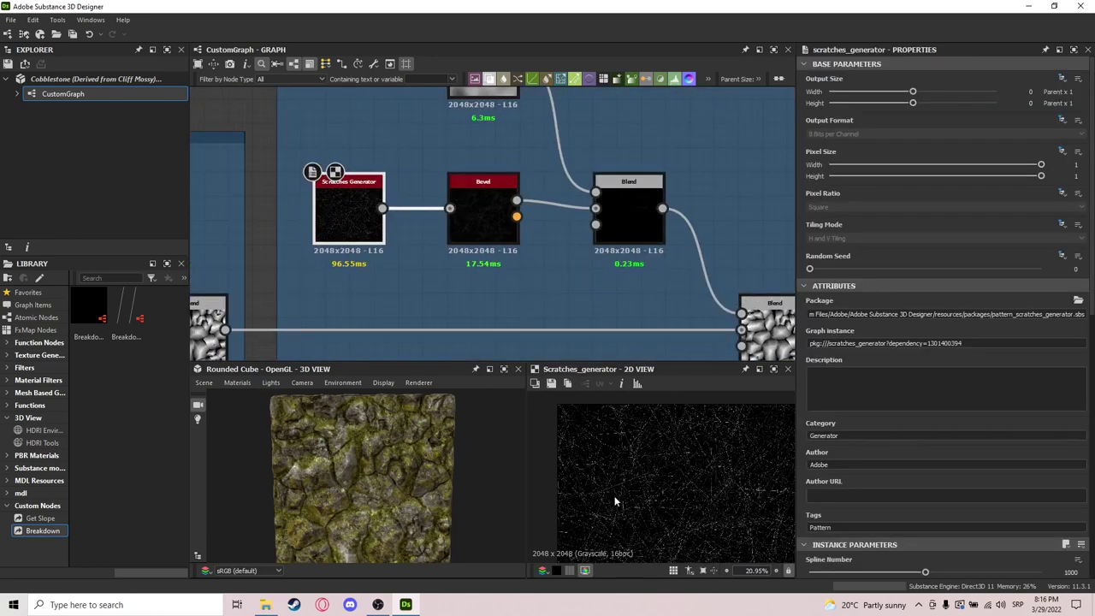
pyautogui.doubleClick(480, 202)
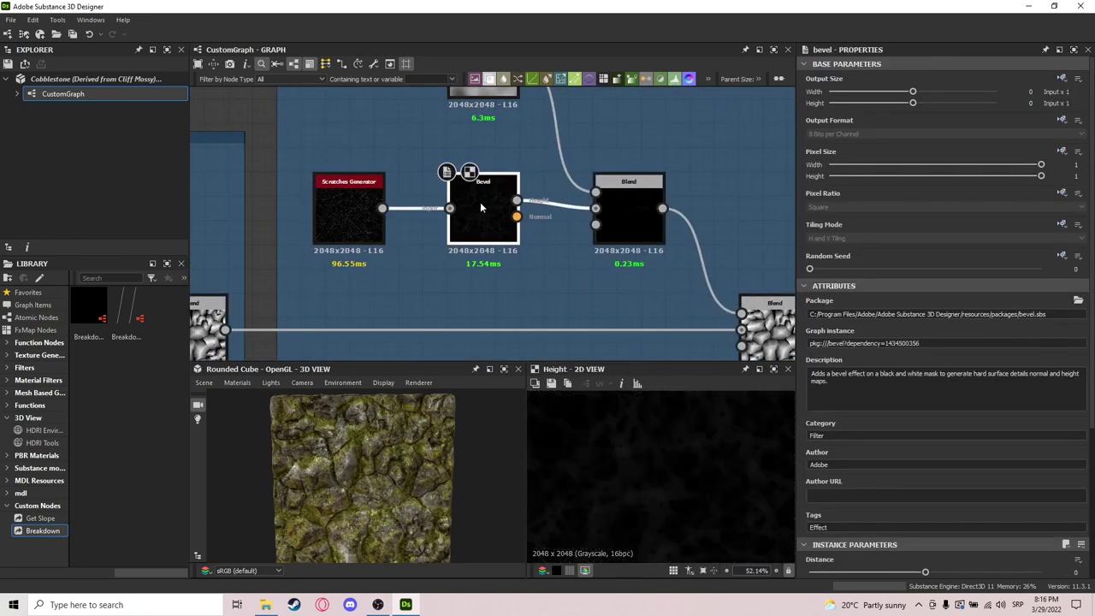
# Compare the Scratches frame's 0.12-opacity Subtract Blend with the Scratches Generator and Bevel nodes feeding it.
pyautogui.doubleClick(633, 216)
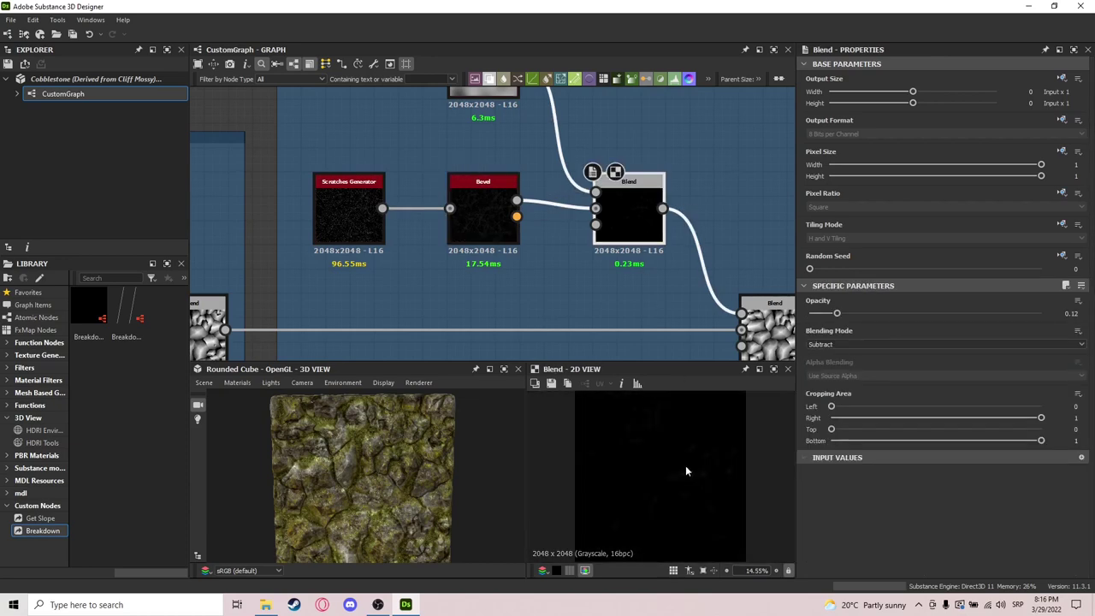
pyautogui.scroll(2, 683, 474)
pyautogui.scroll(-2, 648, 418)
pyautogui.moveTo(620, 287); pyautogui.dragTo(639, 308, button='middle')
pyautogui.doubleClick(374, 232)
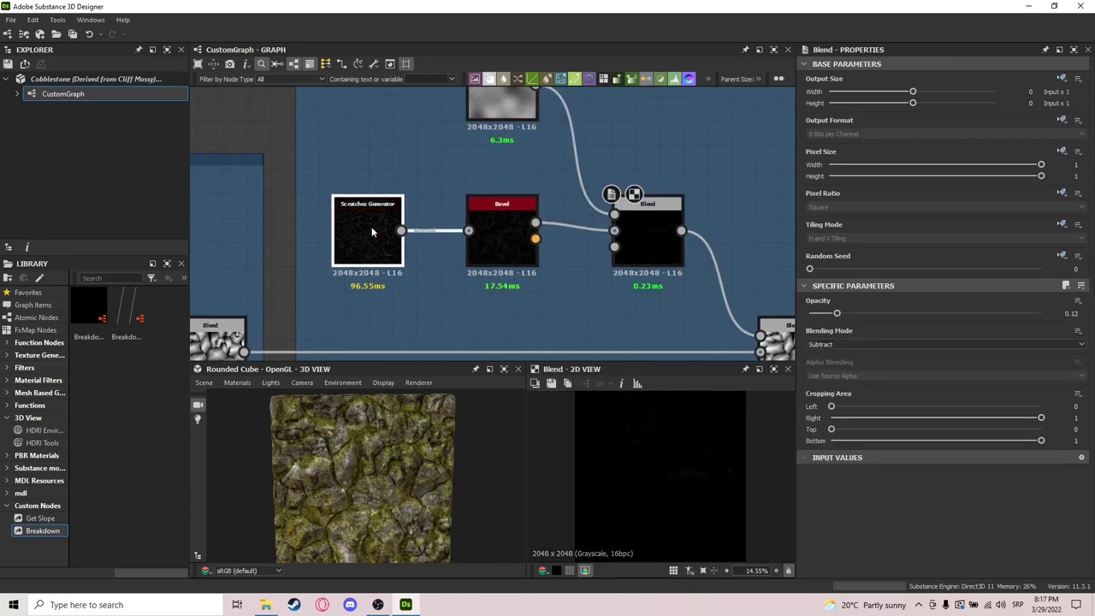
pyautogui.doubleClick(495, 241)
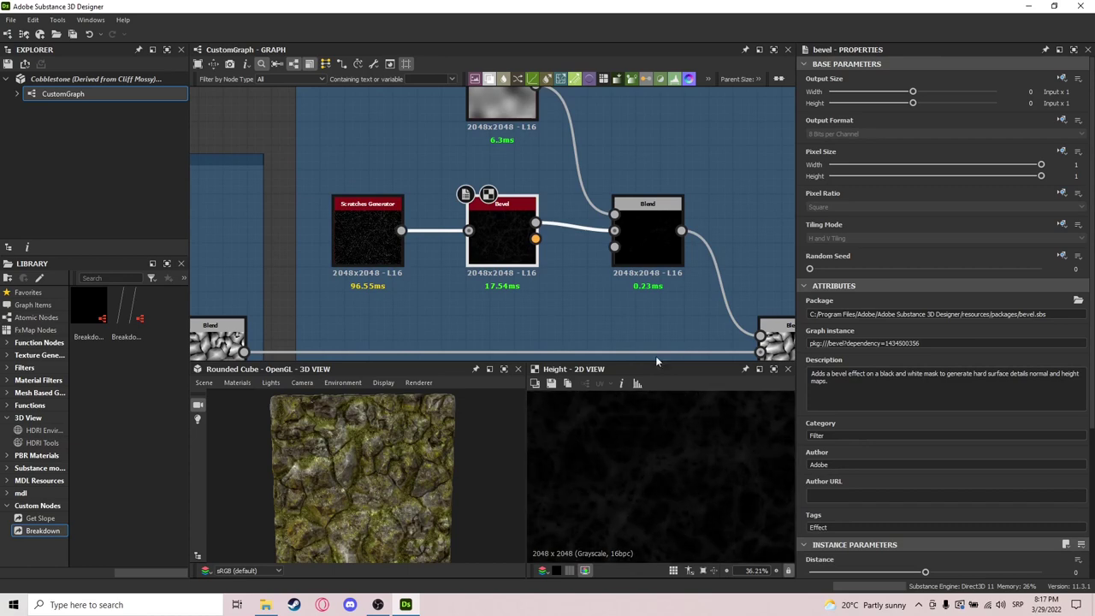
pyautogui.doubleClick(642, 246)
# Preview the Perlin Noise node and the Scratches Blend that subtracts it from the bevelled scratches.
pyautogui.moveTo(700, 199); pyautogui.dragTo(680, 255, button='middle')
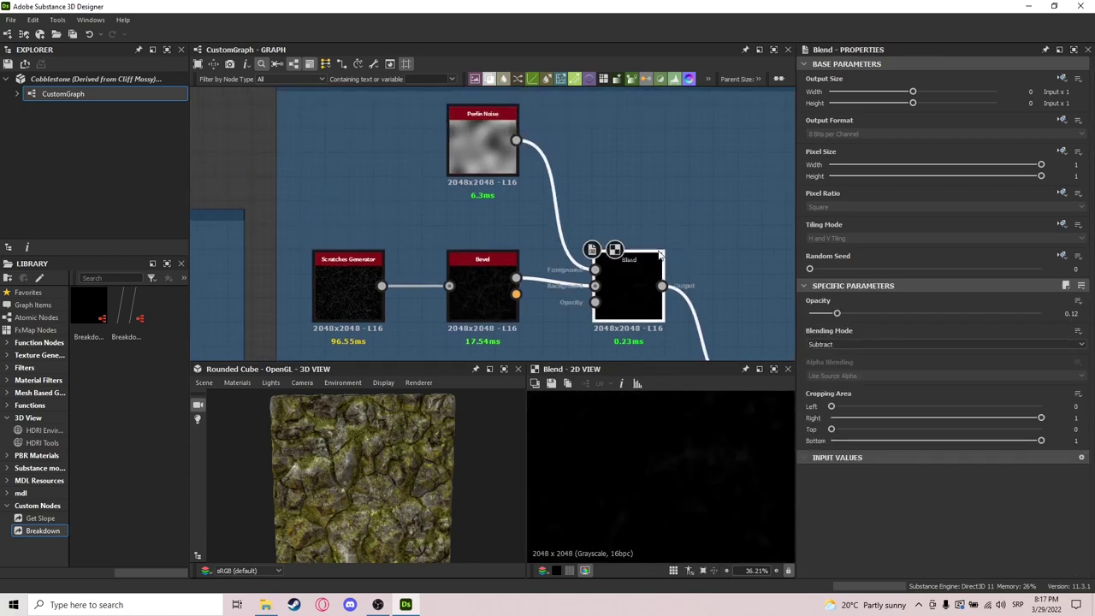
pyautogui.doubleClick(480, 139)
pyautogui.moveTo(621, 289); pyautogui.dragTo(636, 252, button='middle')
pyautogui.doubleClick(636, 252)
pyautogui.scroll(-3, 689, 457)
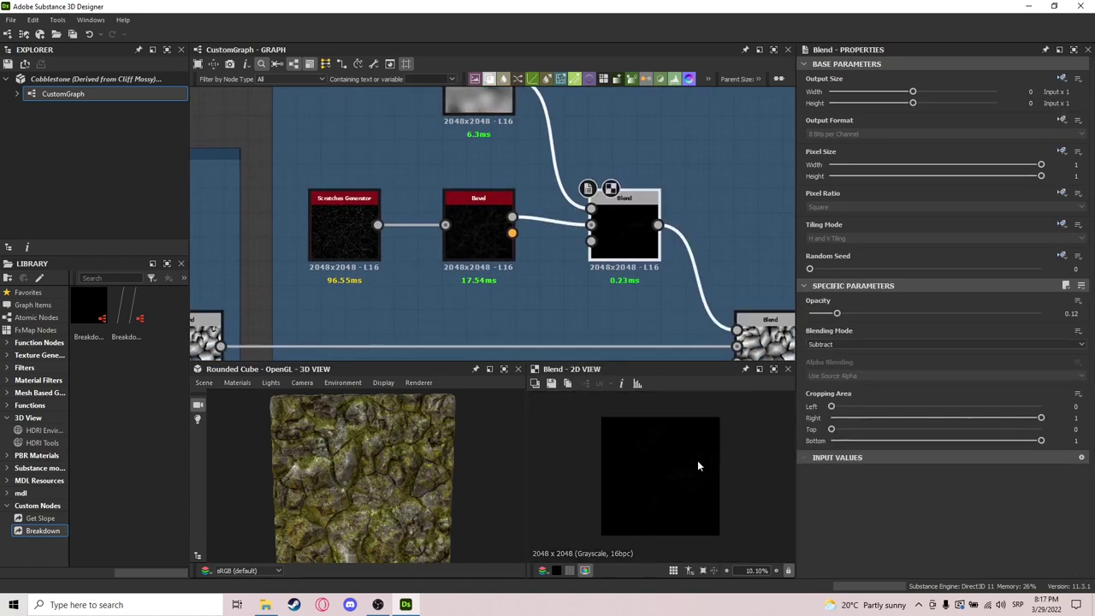
# Preview the final Blend of the Scratches frame and inspect the scratched stones up close.
pyautogui.moveTo(667, 341); pyautogui.dragTo(641, 290, button='middle')
pyautogui.moveTo(747, 298); pyautogui.dragTo(623, 245, button='middle')
pyautogui.doubleClick(616, 243)
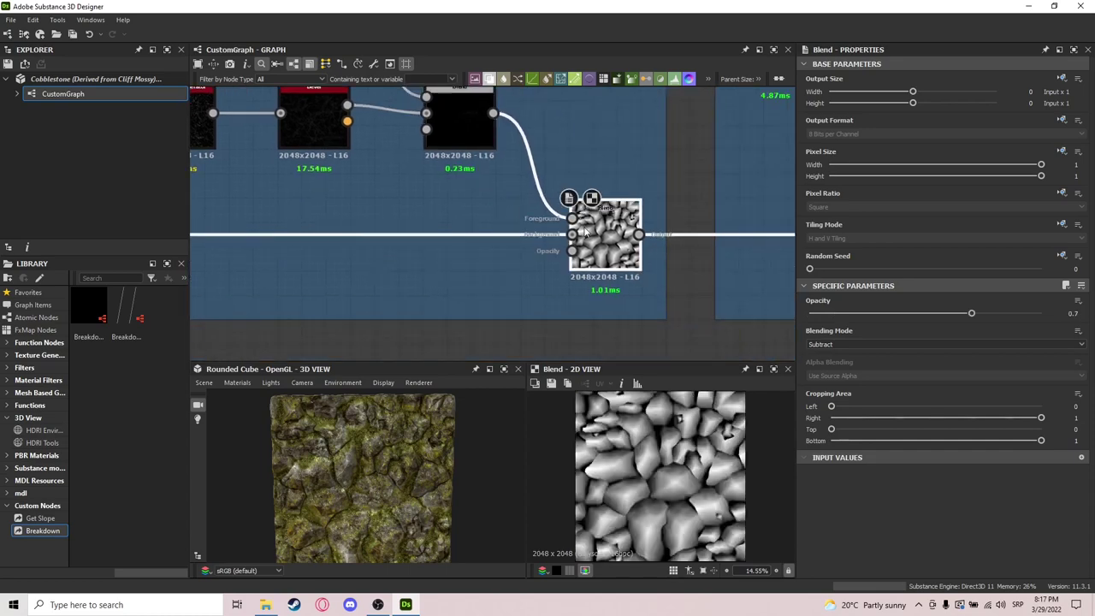
pyautogui.scroll(3, 686, 459)
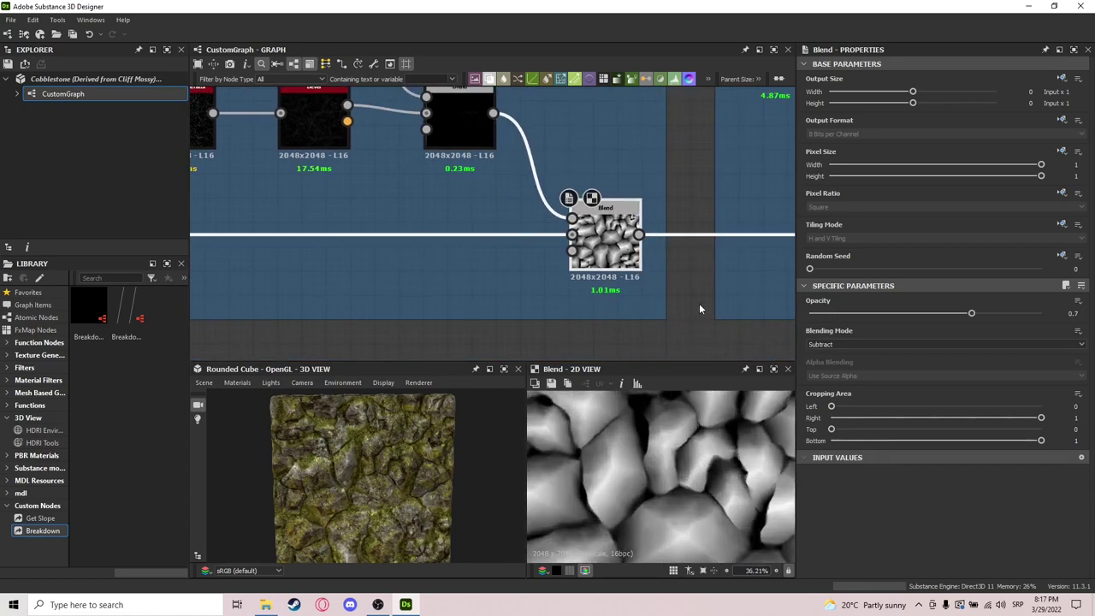
pyautogui.scroll(-3, 717, 446)
# Go to the Spots frame and preview its final Blend node.
pyautogui.scroll(-3, 563, 276)
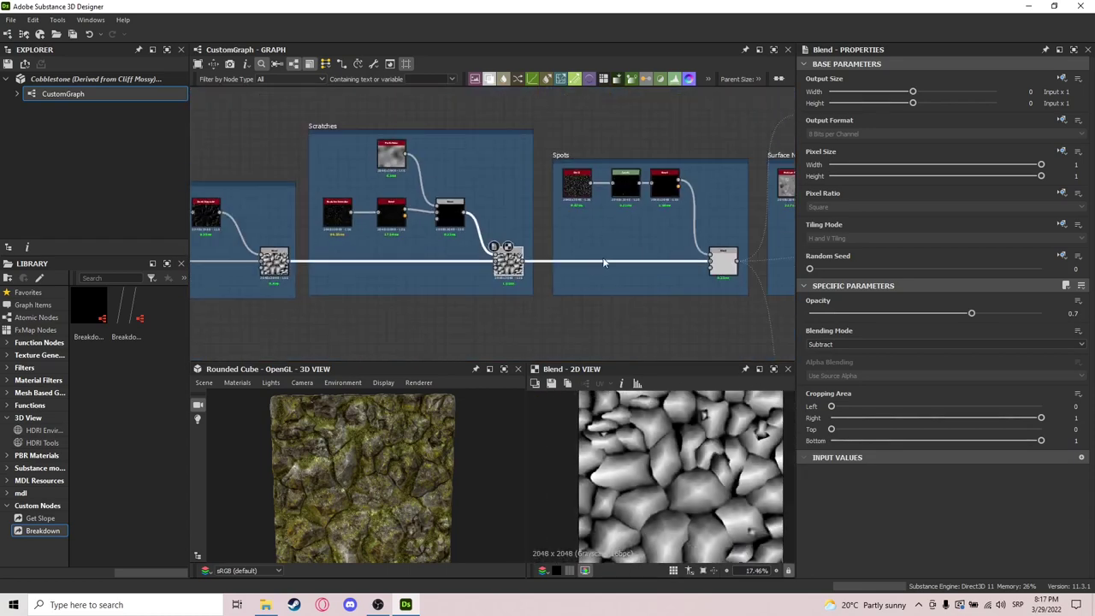
pyautogui.moveTo(604, 263); pyautogui.dragTo(500, 261, button='middle')
pyautogui.scroll(4, 625, 245)
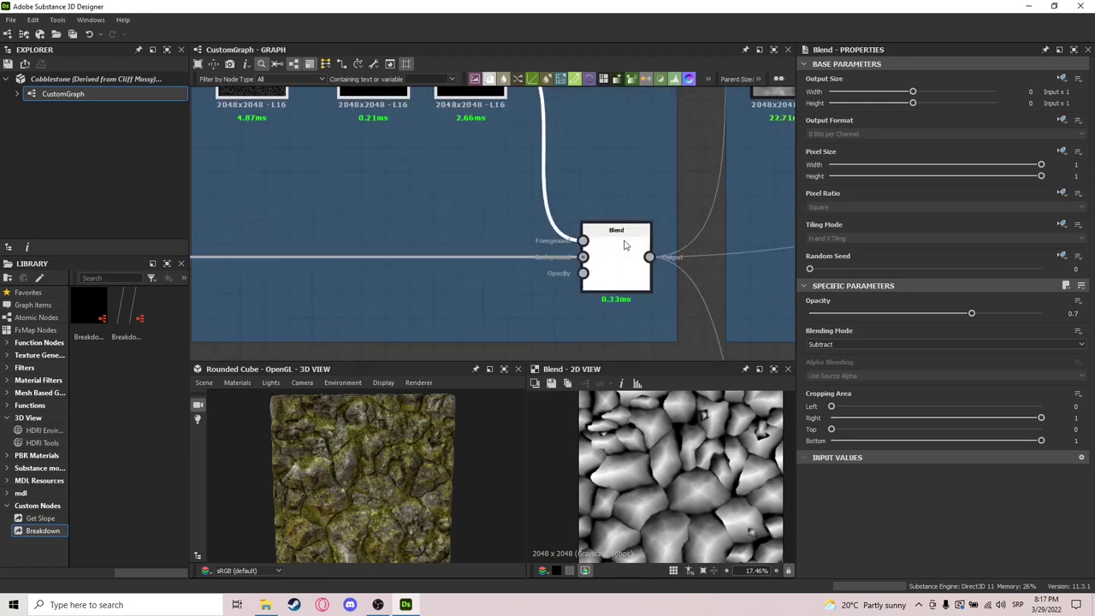
pyautogui.doubleClick(624, 246)
# Preview the Dirt 3 and Levels nodes in the Spots frame and inspect the isolated specks up close.
pyautogui.moveTo(442, 165); pyautogui.dragTo(509, 236, button='middle')
pyautogui.doubleClick(318, 123)
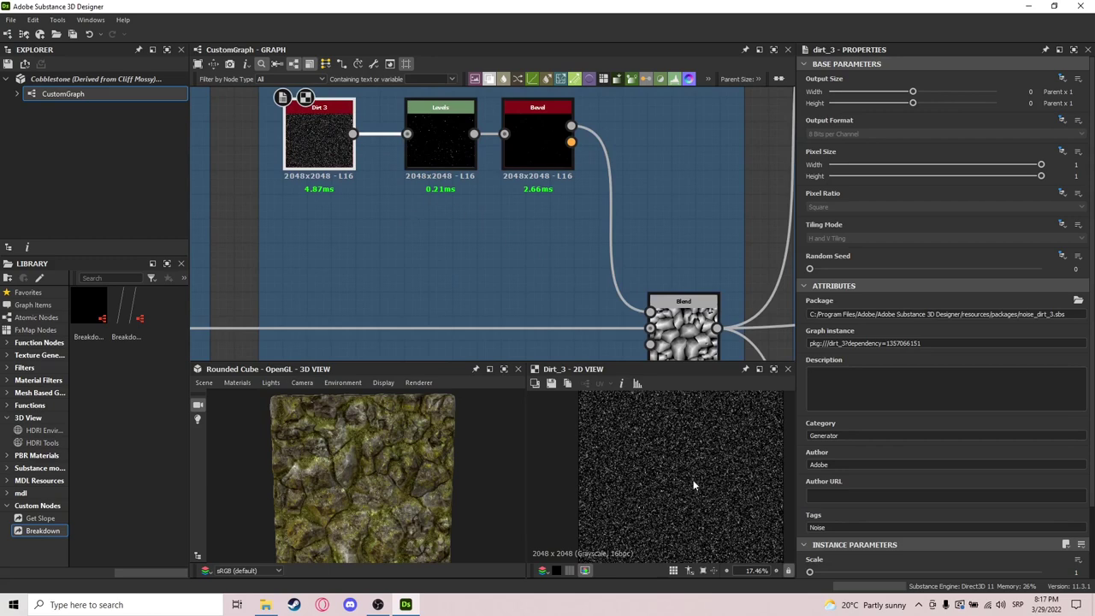
pyautogui.doubleClick(420, 140)
pyautogui.scroll(5, 685, 450)
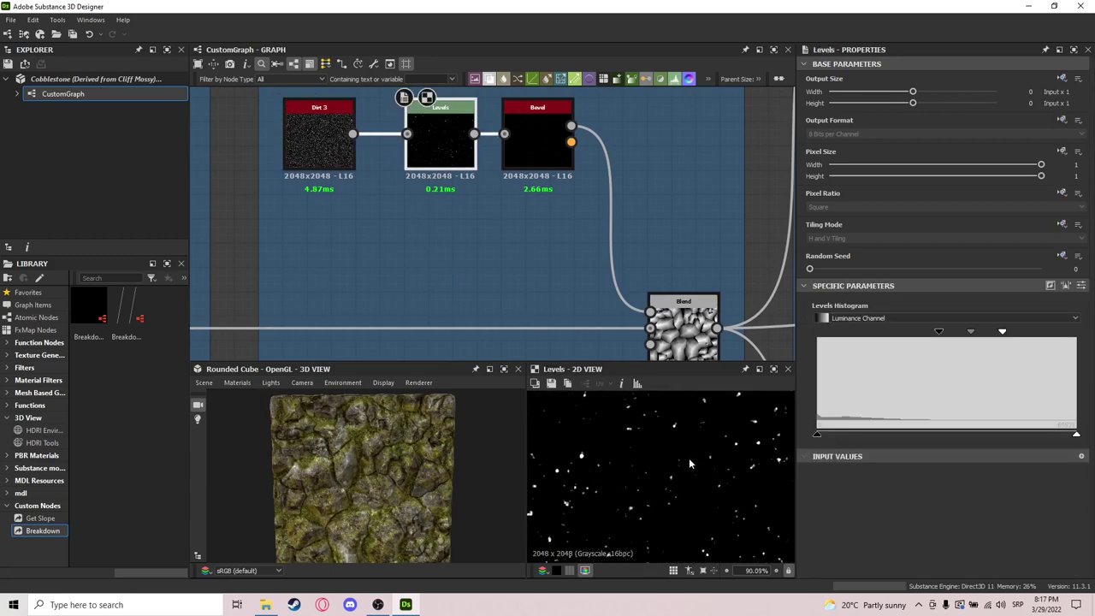
pyautogui.scroll(5, 677, 430)
# Preview the Bevel node in the Spots frame and inspect individual bevelled spots at high magnification.
pyautogui.doubleClick(536, 138)
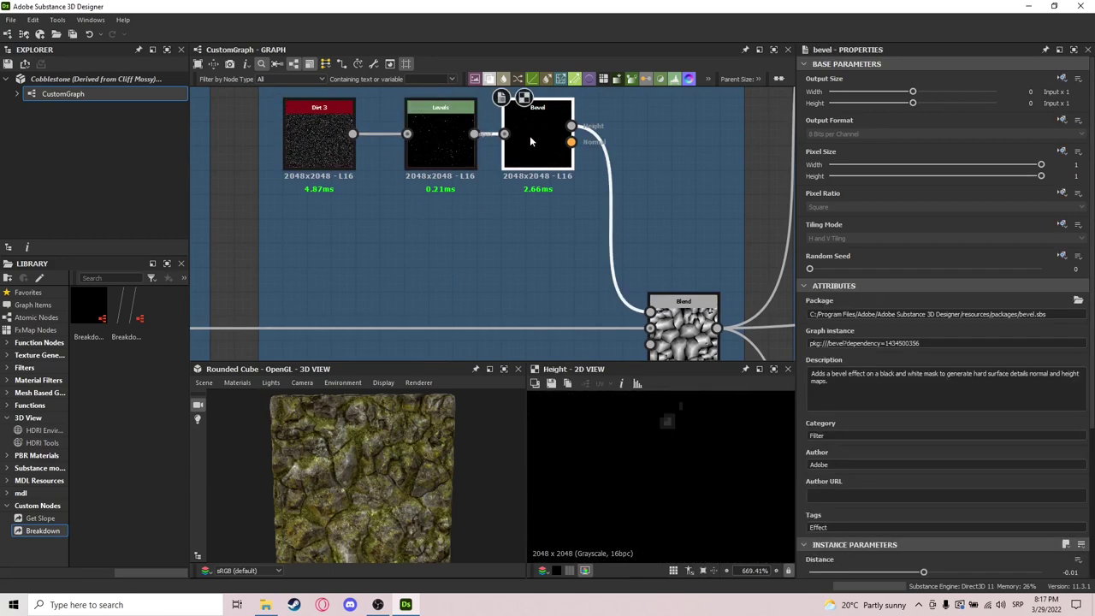
pyautogui.scroll(-4, 666, 427)
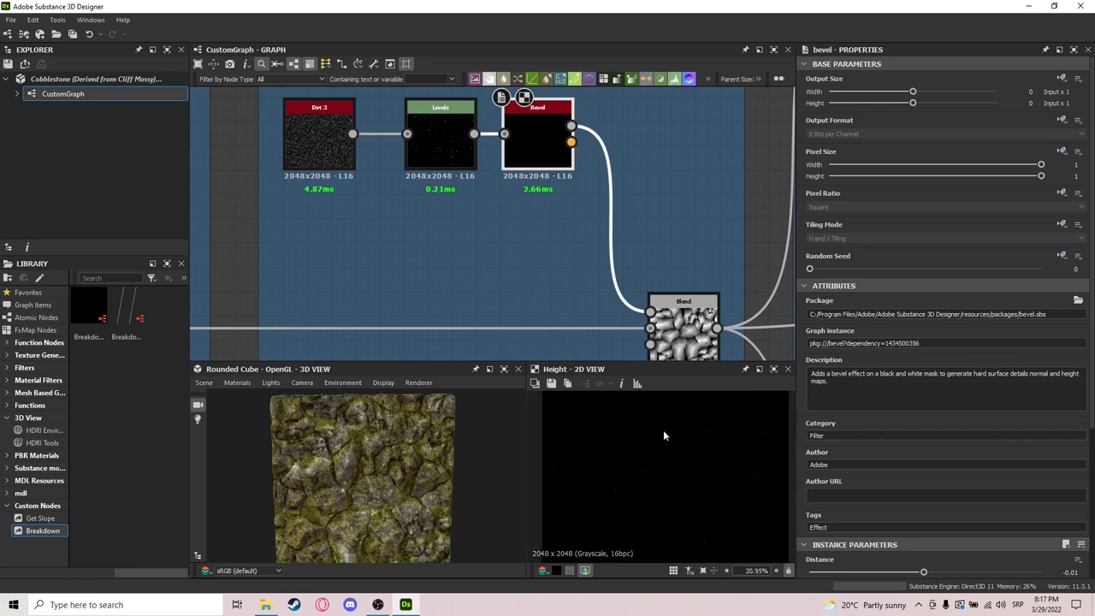
pyautogui.press('f')
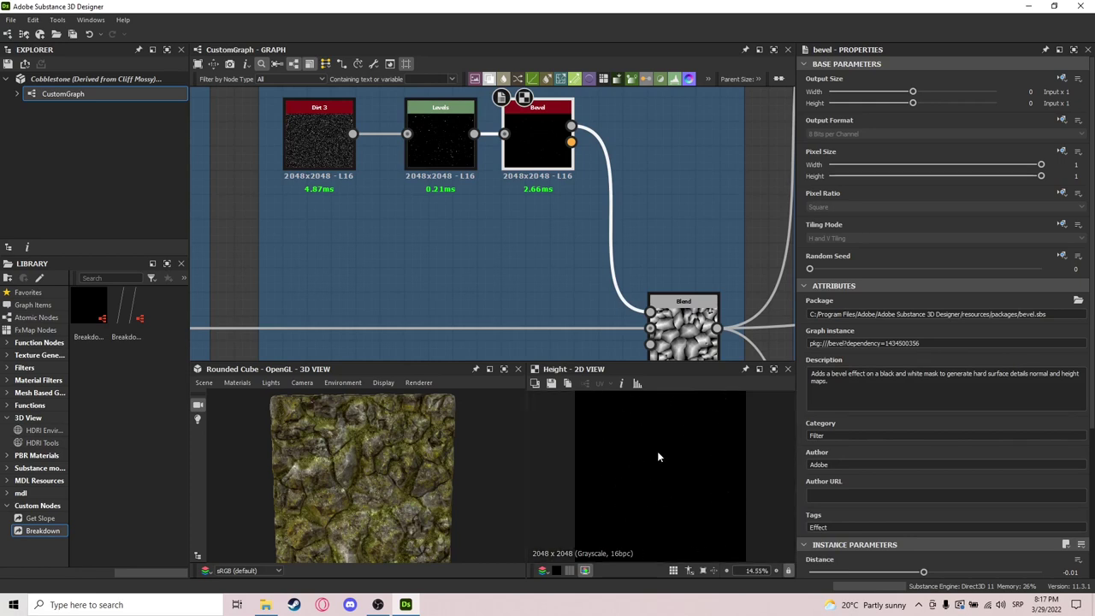
pyautogui.scroll(8, 638, 436)
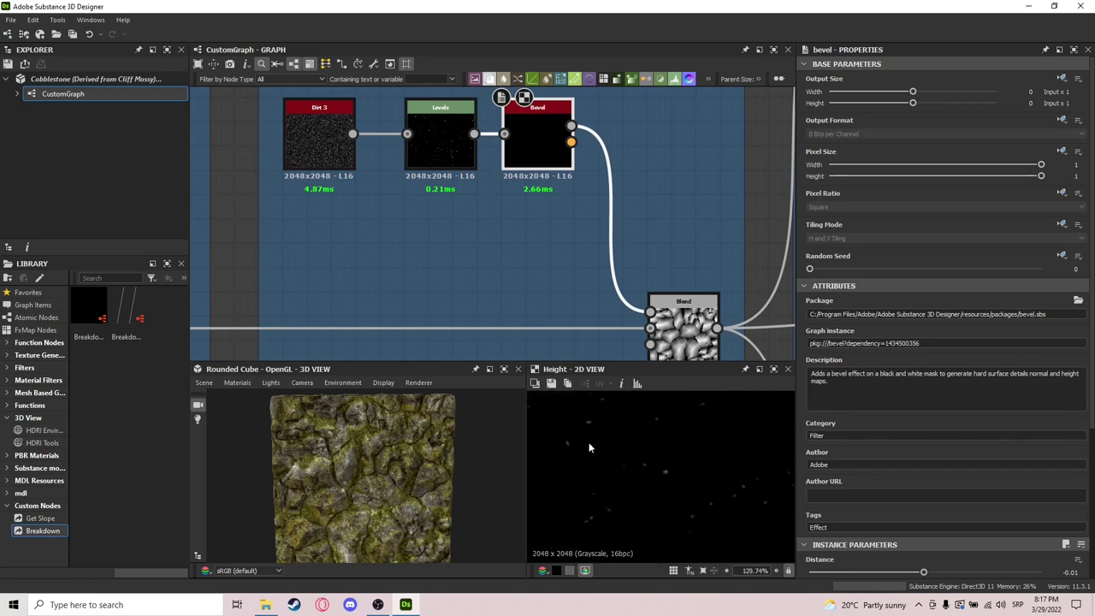
pyautogui.scroll(5, 698, 434)
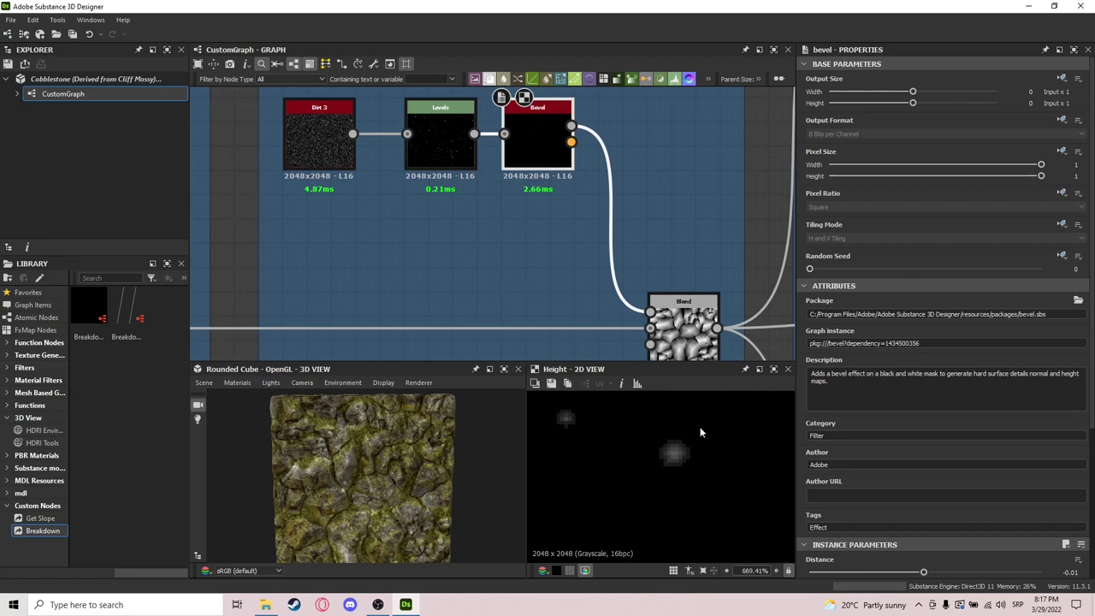
# Preview the Spots Subtract Blend over the whole tile and follow its output to the Surface Noise Blend.
pyautogui.moveTo(685, 250); pyautogui.dragTo(620, 217, button='middle')
pyautogui.scroll(-3, 697, 505)
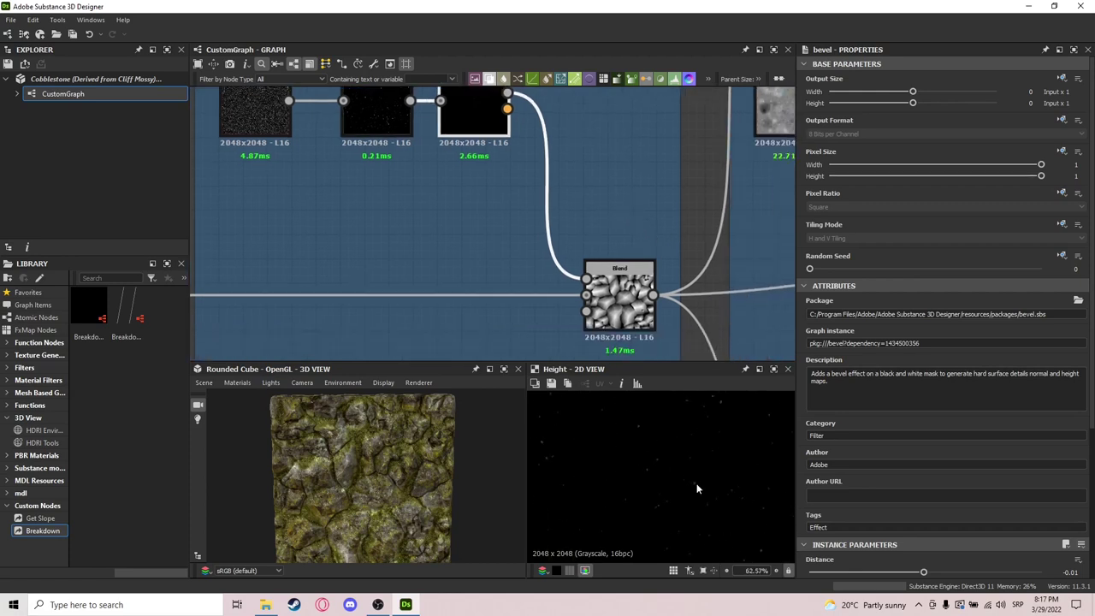
pyautogui.scroll(-8, 698, 489)
pyautogui.moveTo(668, 262); pyautogui.dragTo(611, 238, button='middle')
pyautogui.doubleClick(578, 275)
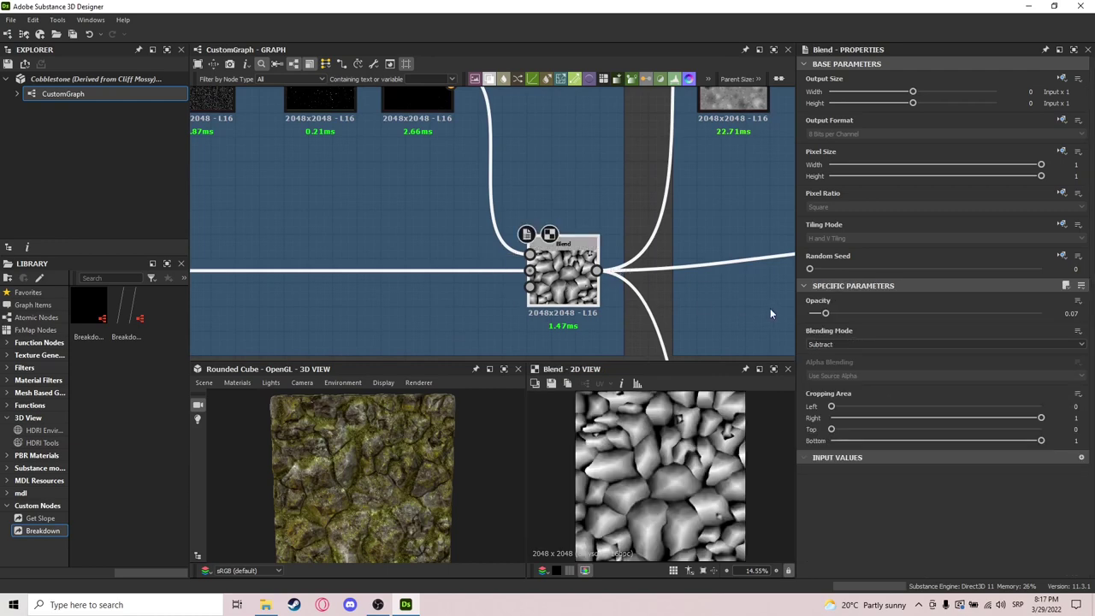
pyautogui.scroll(-3, 513, 300)
pyautogui.scroll(3, 620, 261)
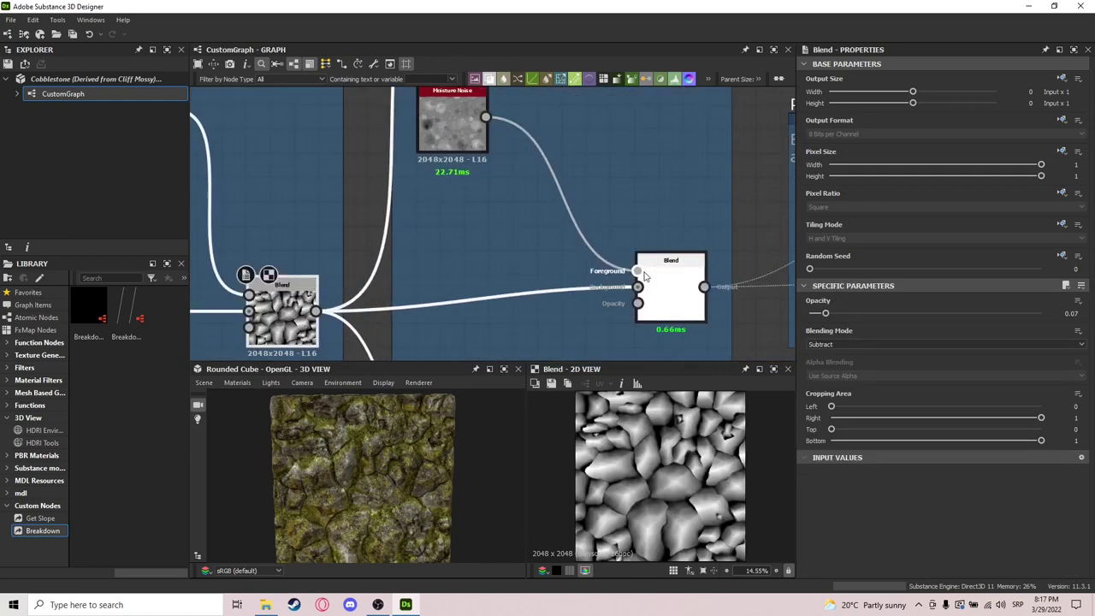
# Preview the Surface Noise Overlay Blend and inspect the noise on the stone surfaces up close.
pyautogui.doubleClick(671, 295)
pyautogui.scroll(5, 659, 462)
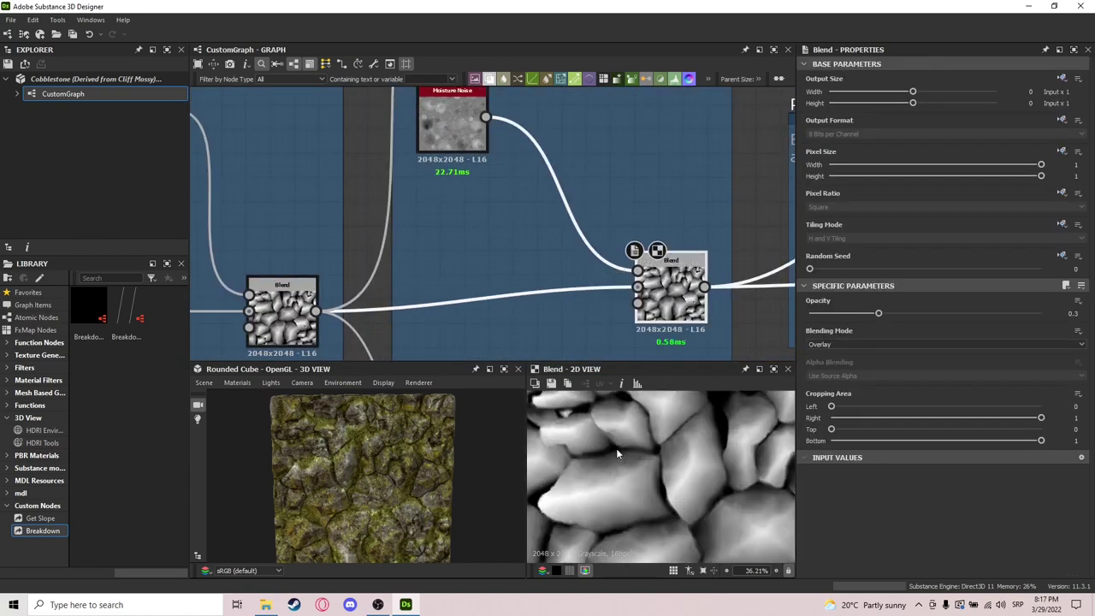
pyautogui.scroll(-3, 635, 445)
pyautogui.scroll(2, 640, 461)
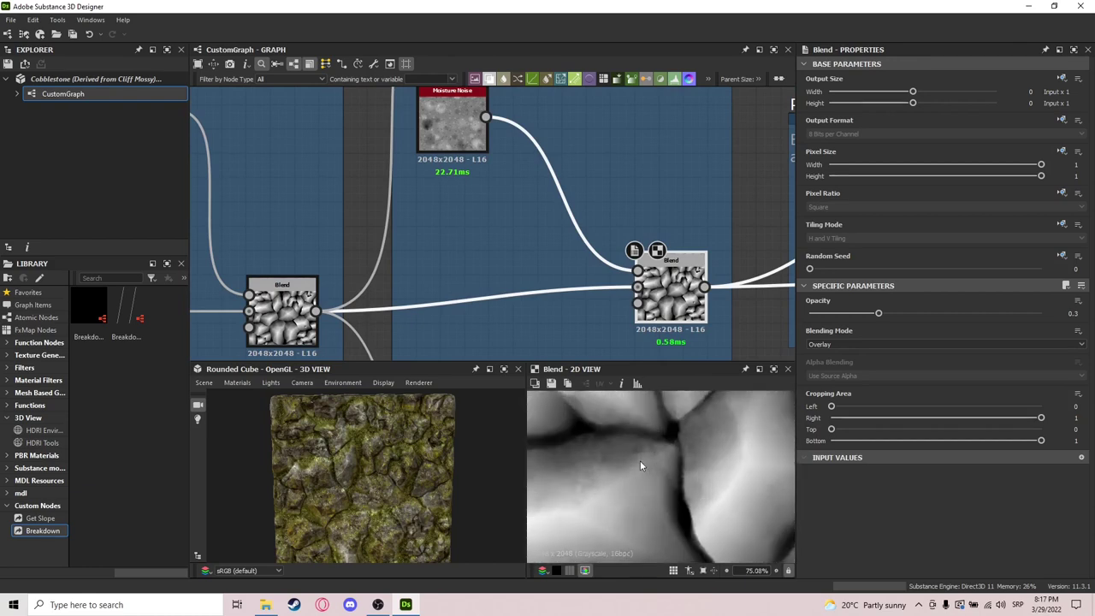
pyautogui.scroll(-4, 640, 461)
pyautogui.scroll(-3, 433, 217)
pyautogui.scroll(-5, 535, 253)
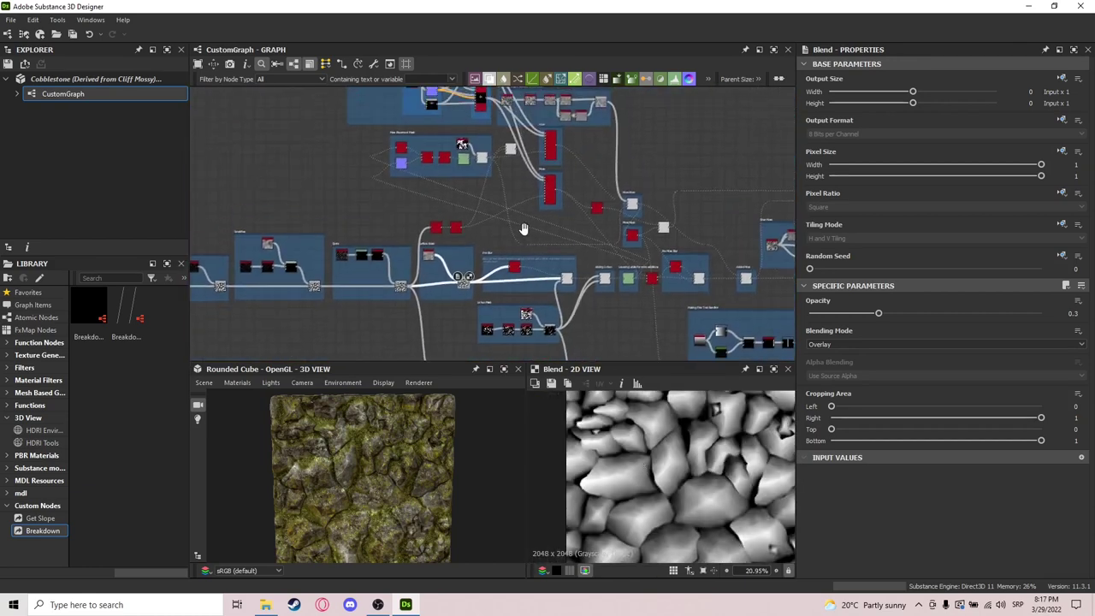
# Preview the Invert Grayscale and Histogram Scan nodes above the Surface Noise frame.
pyautogui.scroll(6, 613, 268)
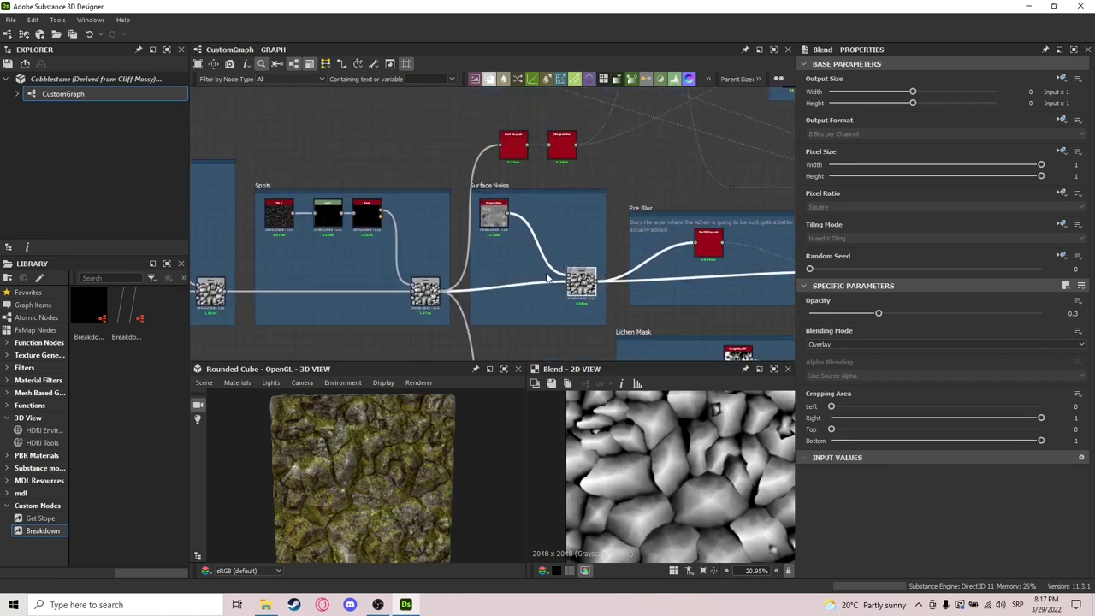
pyautogui.scroll(4, 547, 274)
pyautogui.scroll(-3, 604, 221)
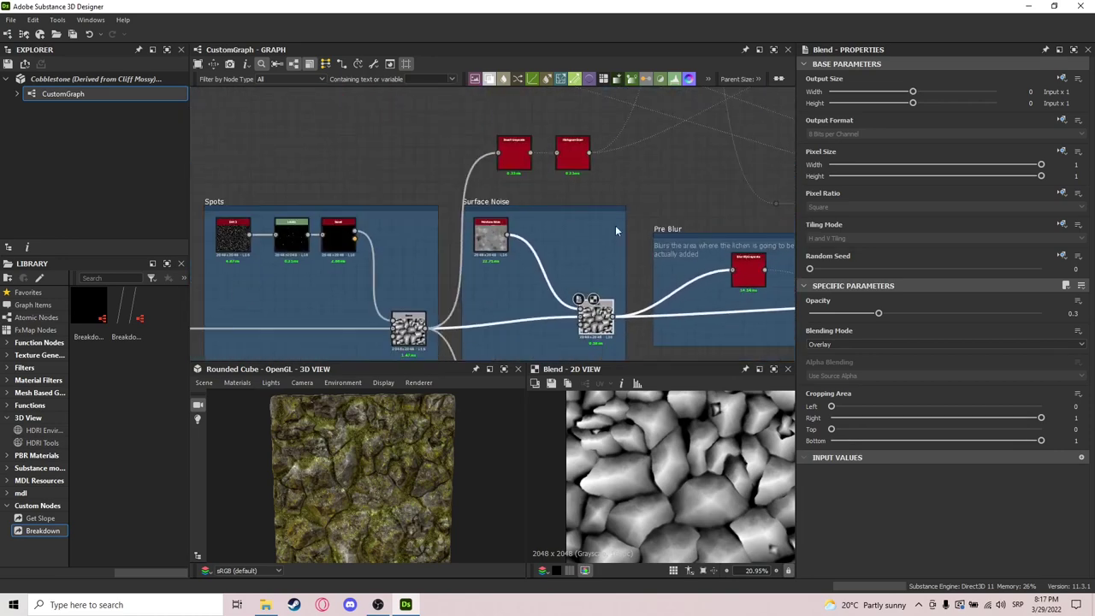
pyautogui.moveTo(617, 230); pyautogui.dragTo(603, 280, button='middle')
pyautogui.doubleClick(508, 215)
pyautogui.moveTo(489, 327); pyautogui.dragTo(415, 325, button='middle')
pyautogui.doubleClick(460, 181)
# Compare the Spots Blend with the inverted and Histogram Scan masks derived from it.
pyautogui.moveTo(459, 298); pyautogui.dragTo(601, 184, button='middle')
pyautogui.doubleClick(616, 252)
pyautogui.moveTo(606, 121); pyautogui.dragTo(530, 233, button='middle')
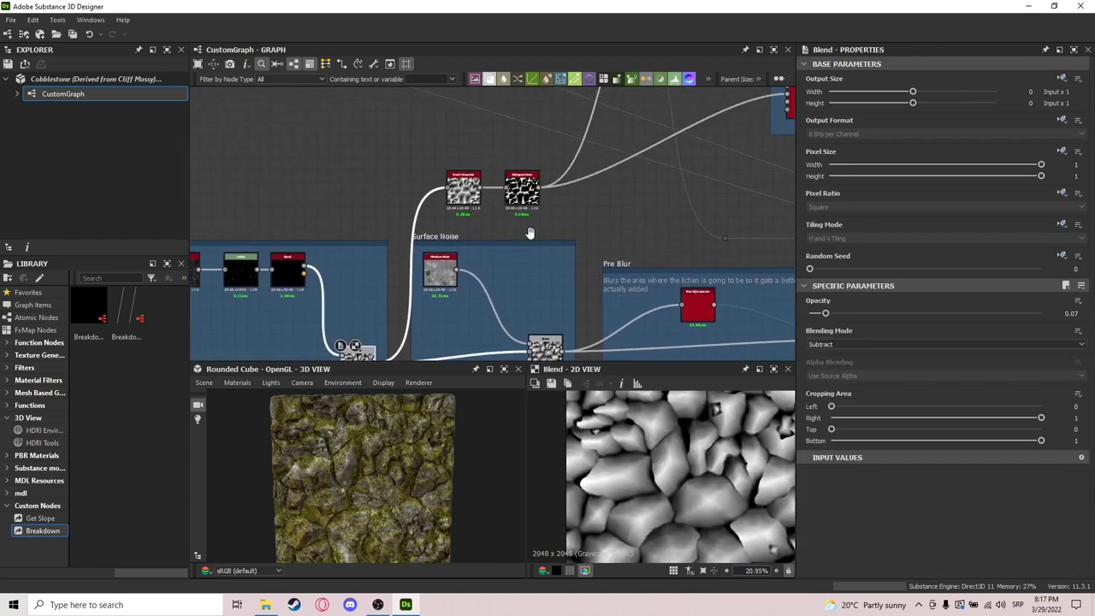
pyautogui.doubleClick(460, 193)
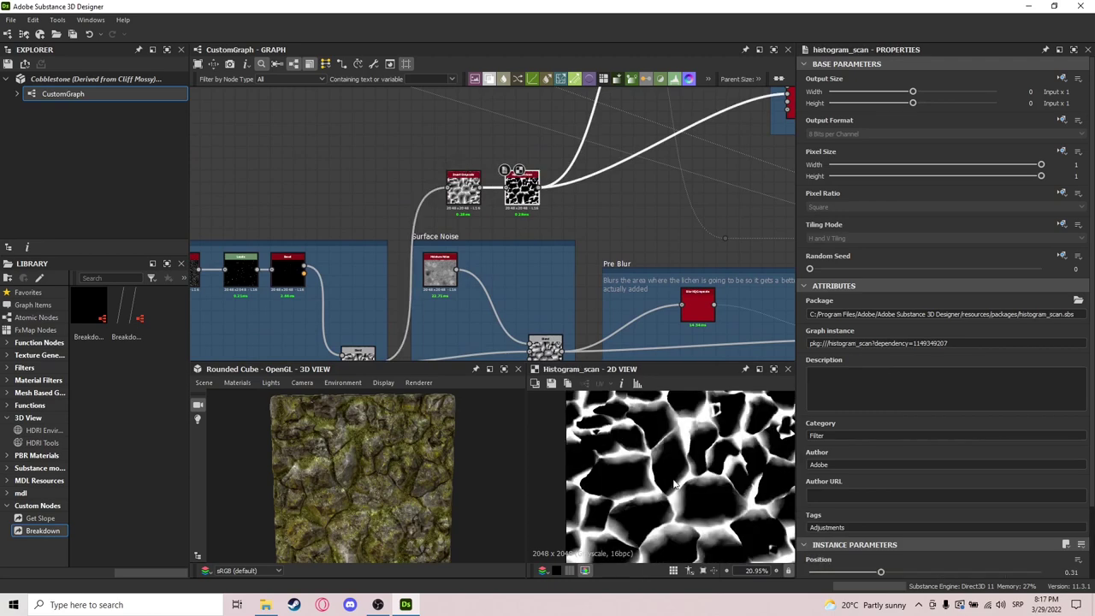
# Follow the Histogram Scan mask to the Moss frame and preview its Tile Sampler.
pyautogui.moveTo(679, 321); pyautogui.dragTo(440, 373, button='middle')
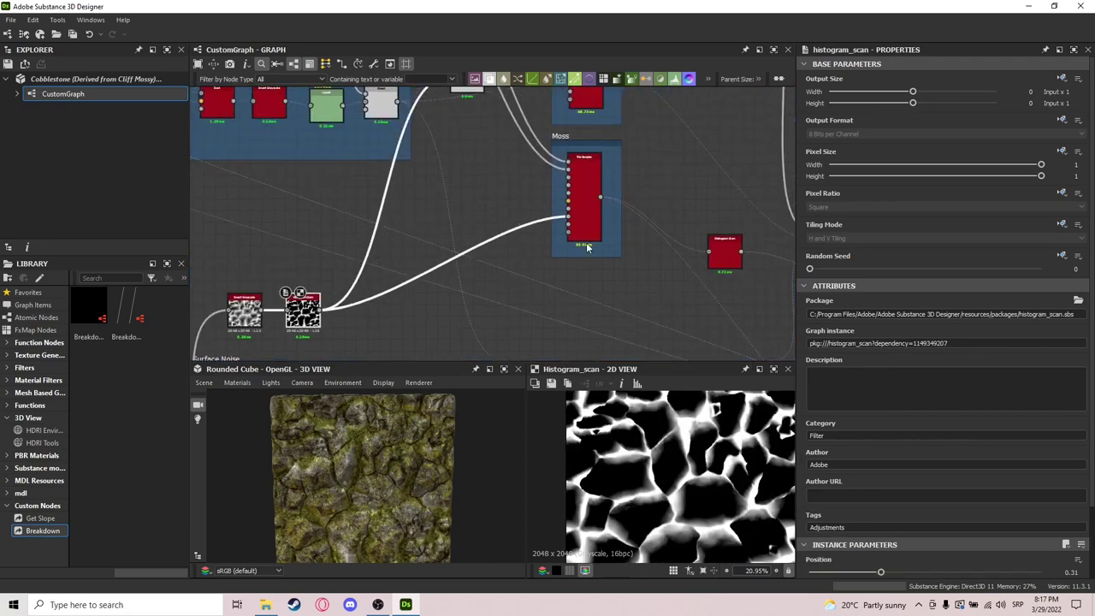
pyautogui.doubleClick(591, 189)
pyautogui.scroll(-4, 524, 323)
# Read the Pre Blur frame's description and preview the Blend node at its end.
pyautogui.moveTo(522, 323); pyautogui.dragTo(510, 137, button='middle')
pyautogui.scroll(5, 450, 187)
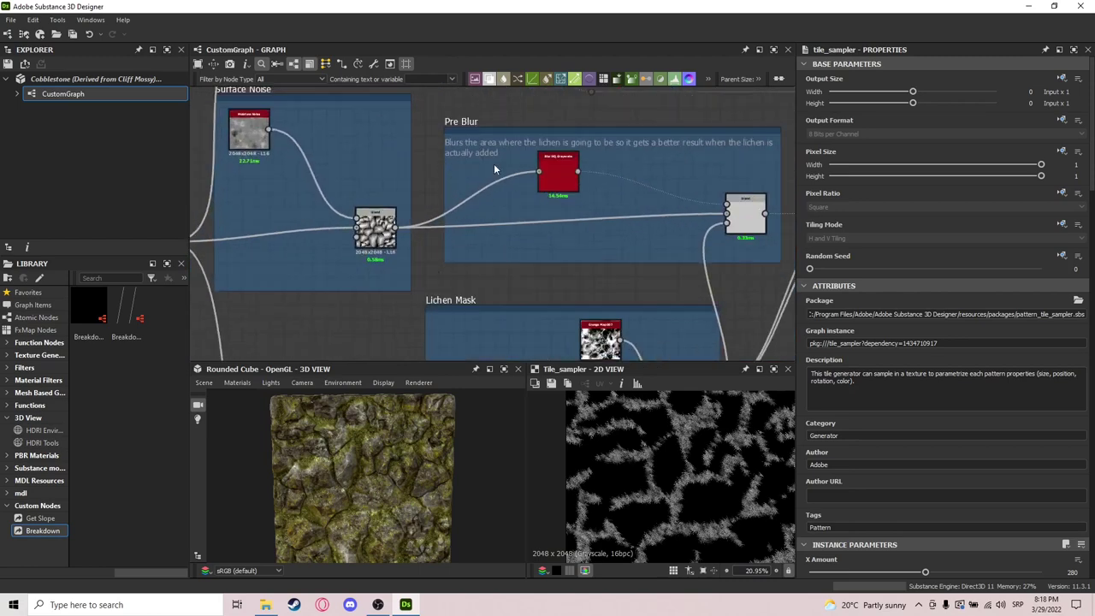
pyautogui.moveTo(555, 207); pyautogui.dragTo(505, 103, button='middle')
pyautogui.moveTo(518, 209); pyautogui.dragTo(422, 272, button='middle')
pyautogui.moveTo(357, 253); pyautogui.dragTo(479, 277, button='middle')
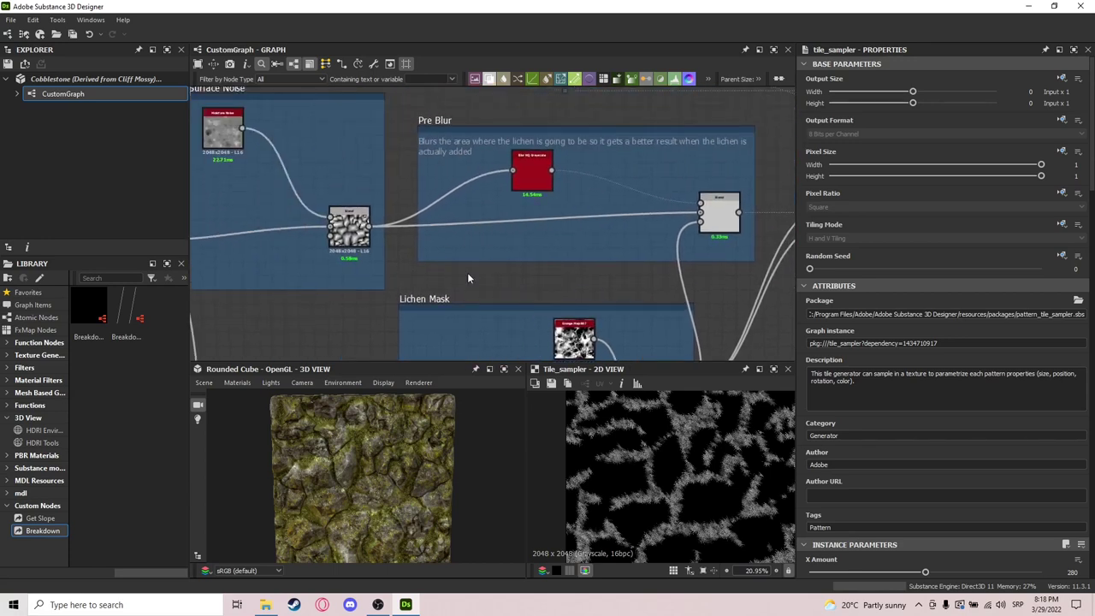
pyautogui.moveTo(719, 221); pyautogui.dragTo(655, 227, button='middle')
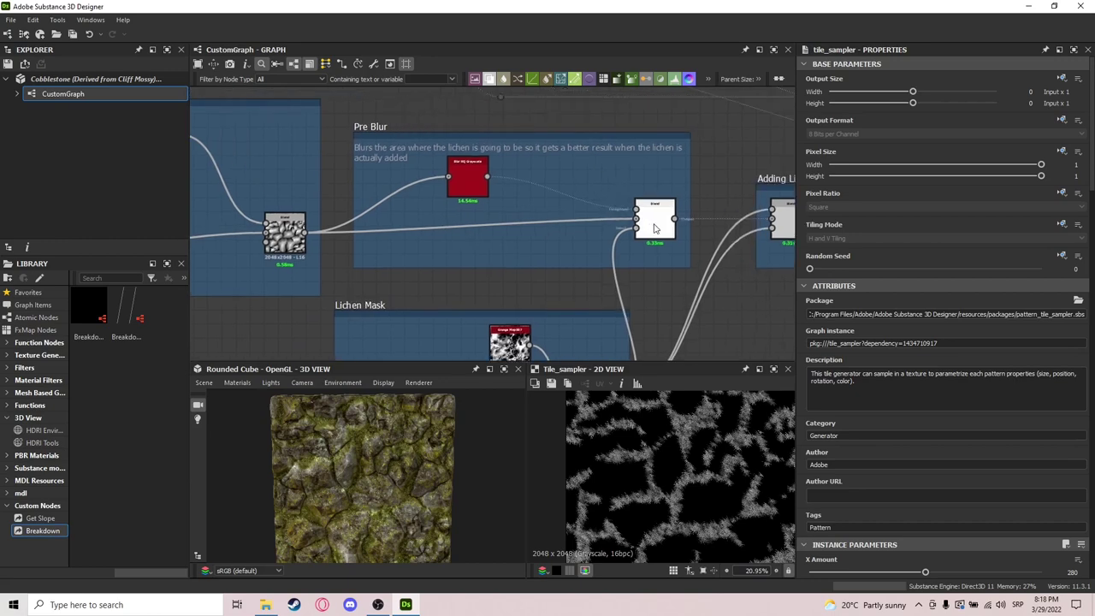
pyautogui.doubleClick(655, 228)
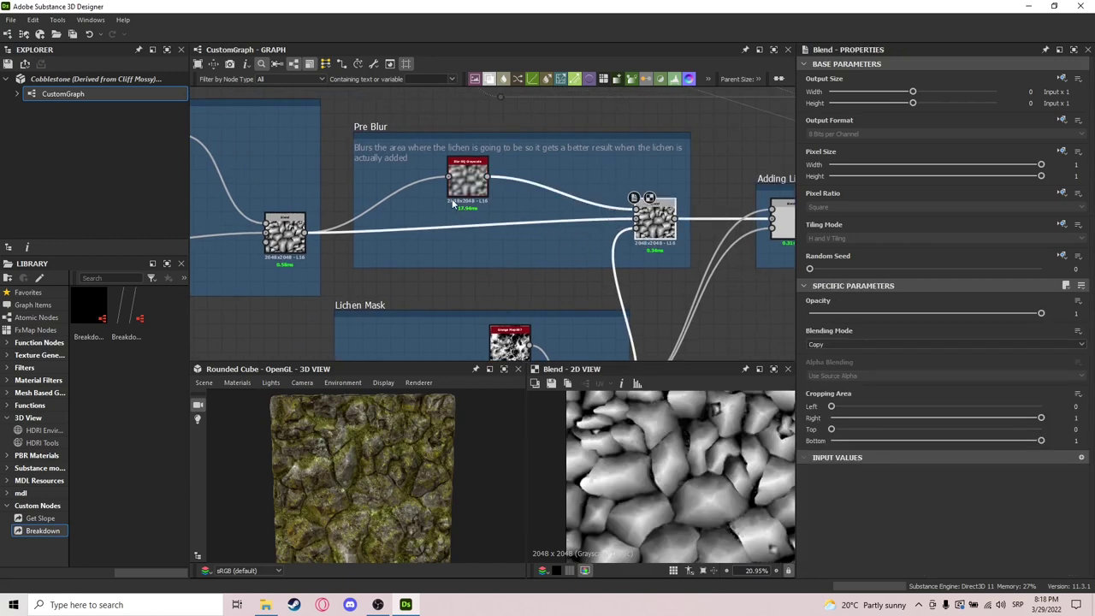
# Inspect the Blur HQ Grayscale node's output and instance parameters, and compare it with the Pre Blur Copy Blend.
pyautogui.moveTo(454, 203); pyautogui.dragTo(483, 196, button='middle')
pyautogui.doubleClick(502, 162)
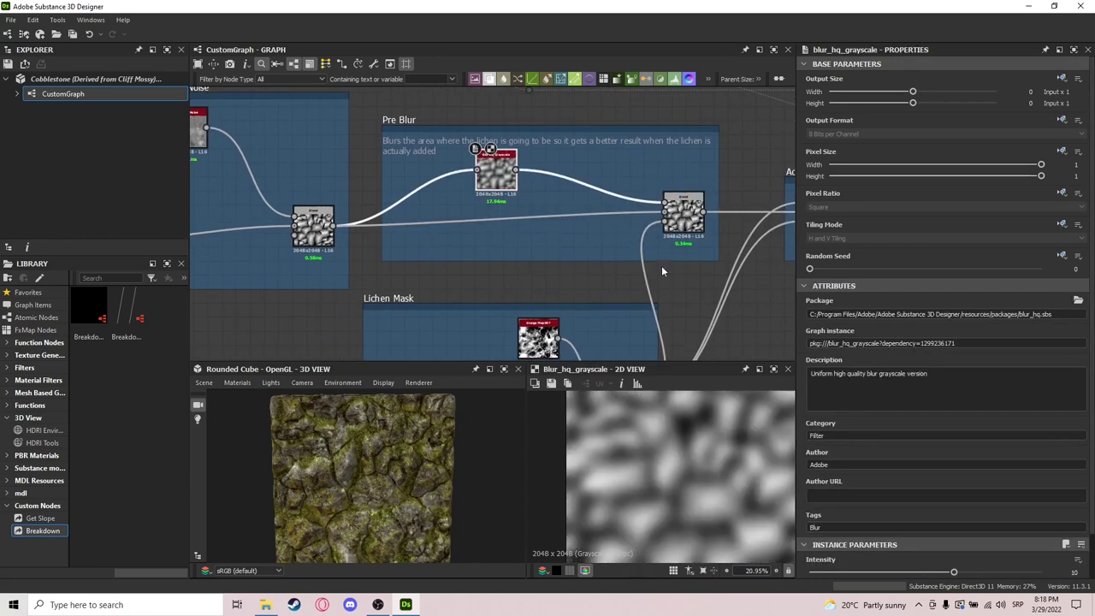
pyautogui.scroll(-1, 892, 400)
pyautogui.moveTo(565, 203); pyautogui.dragTo(535, 222, button='middle')
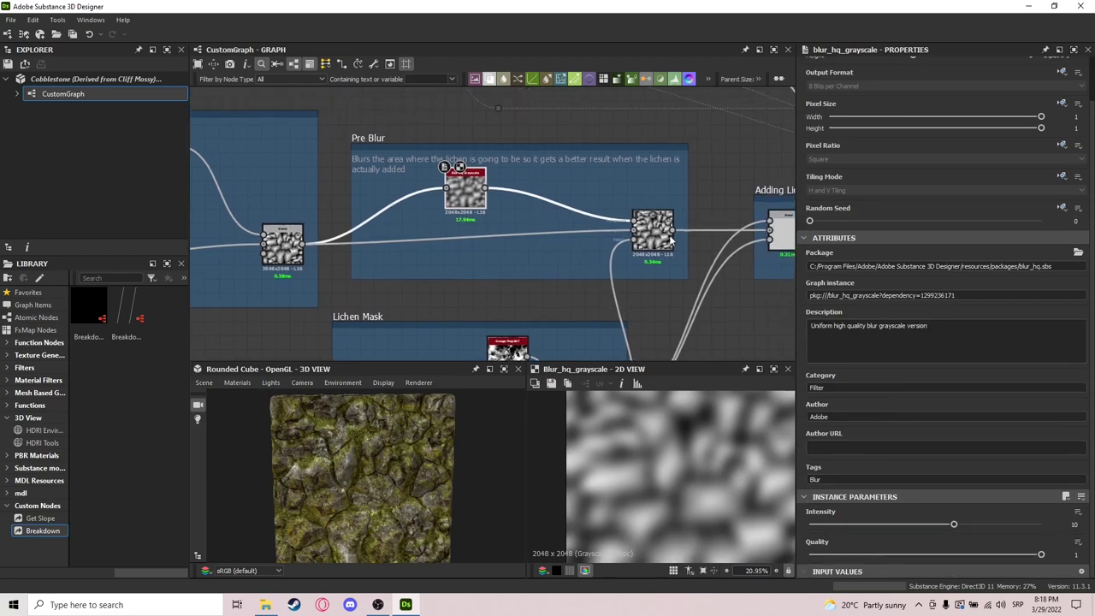
pyautogui.doubleClick(652, 231)
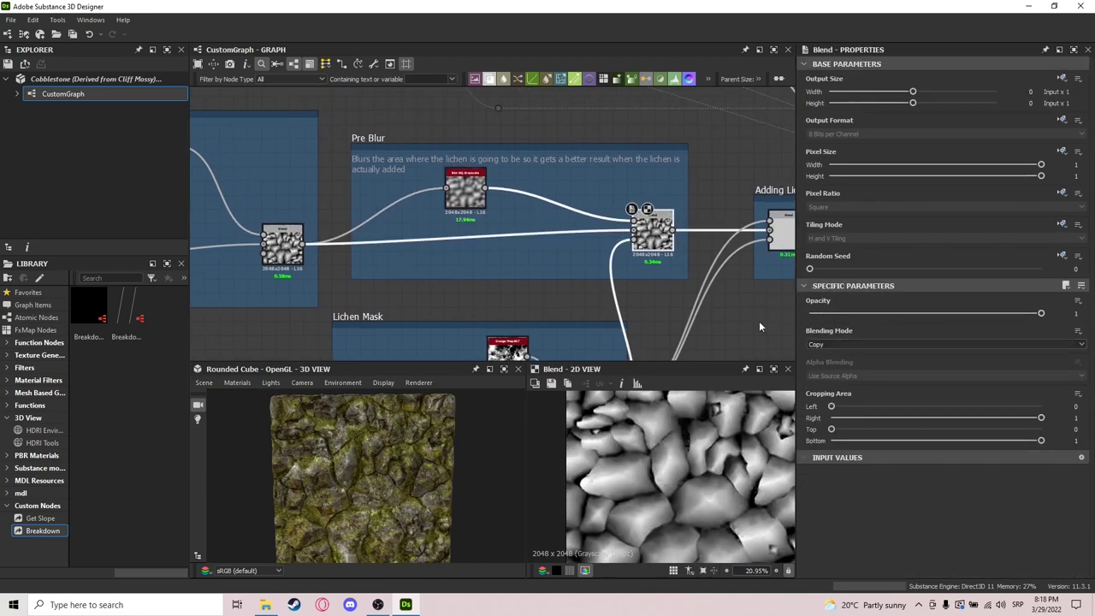
# Preview the Subtract Blend at the end of the Lichen Mask frame and examine its pattern up close.
pyautogui.moveTo(641, 309); pyautogui.dragTo(617, 195, button='middle')
pyautogui.doubleClick(569, 300)
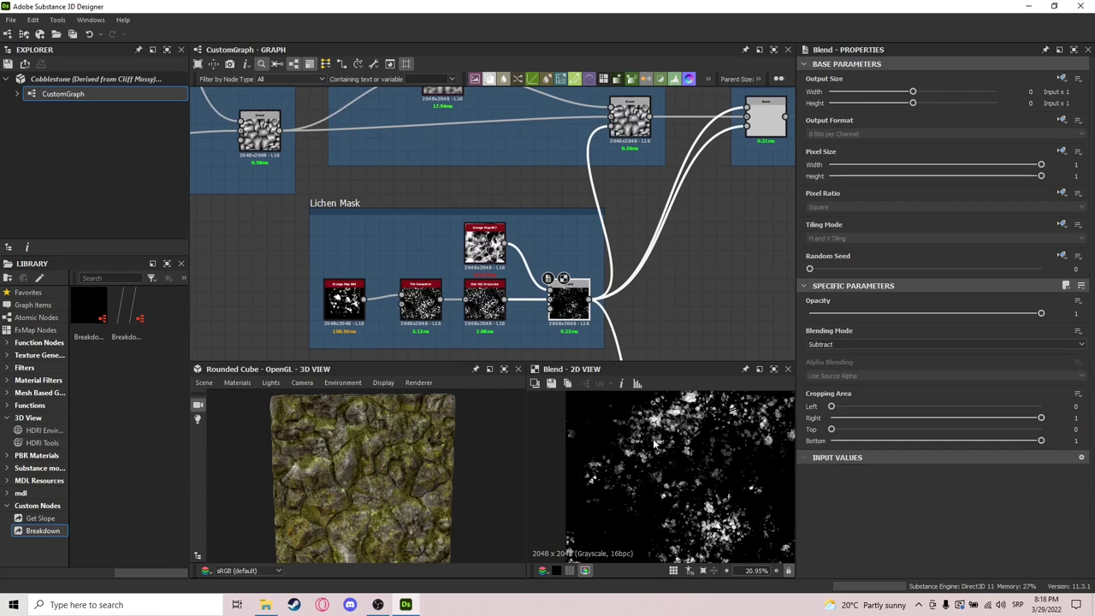
pyautogui.scroll(4, 655, 441)
pyautogui.scroll(-5, 669, 429)
pyautogui.moveTo(540, 283); pyautogui.dragTo(550, 259, button='middle')
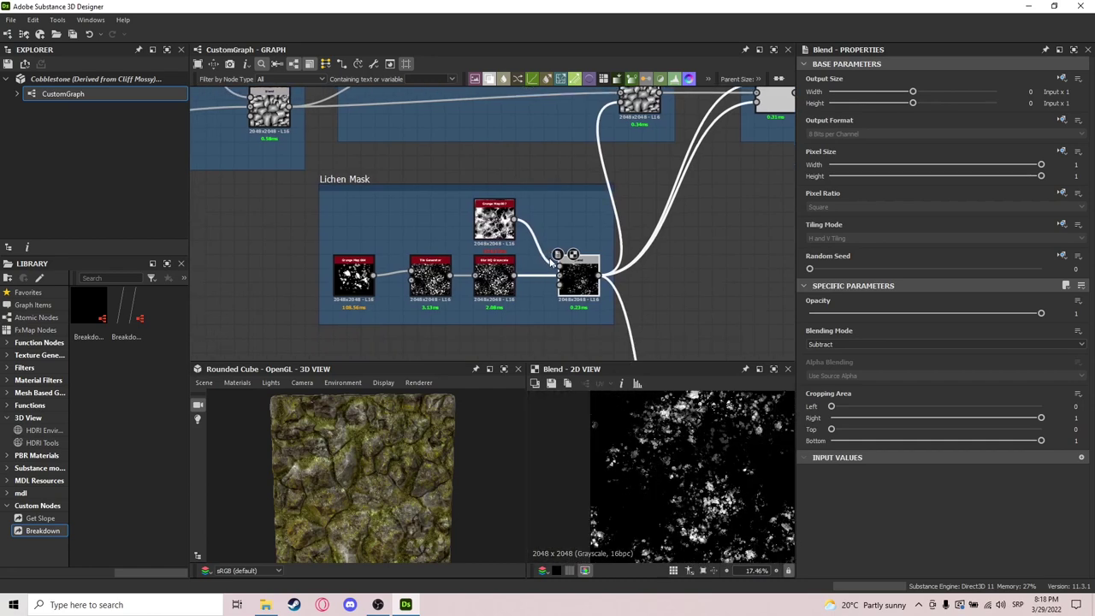
# Preview the Grunge Map 004 and Tile Generator nodes that start the Lichen Mask chain.
pyautogui.scroll(5, 351, 291)
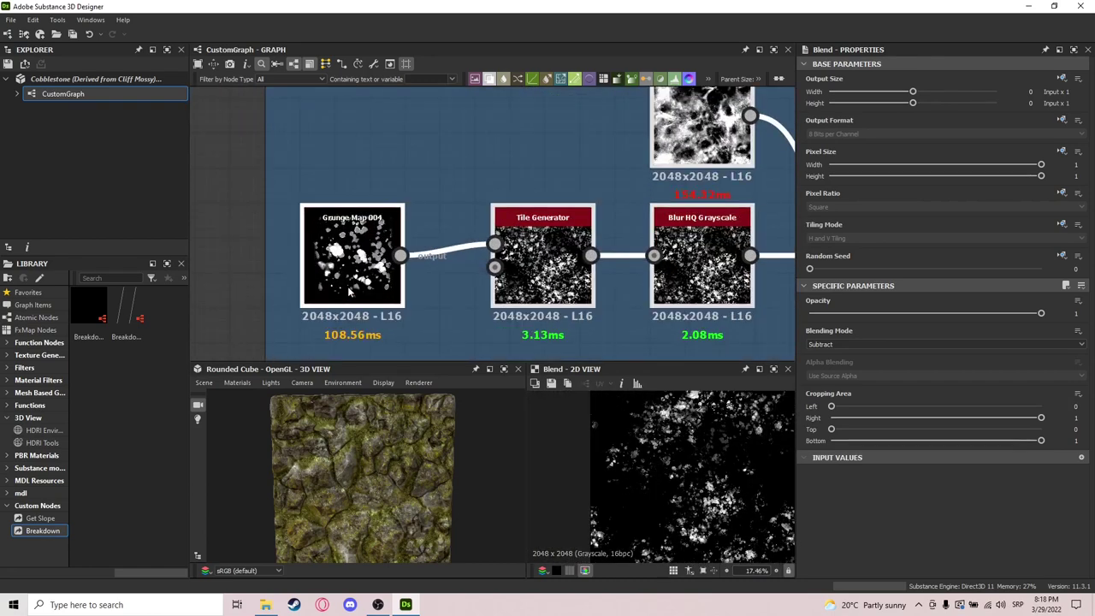
pyautogui.doubleClick(350, 291)
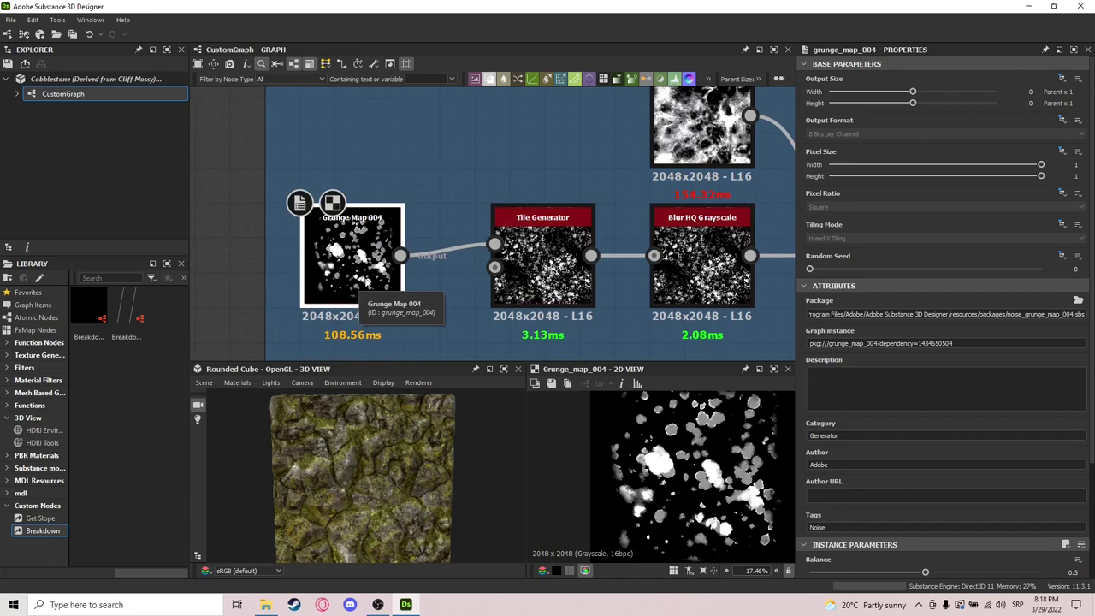
pyautogui.click(537, 267)
pyautogui.moveTo(537, 267); pyautogui.dragTo(470, 273, button='middle')
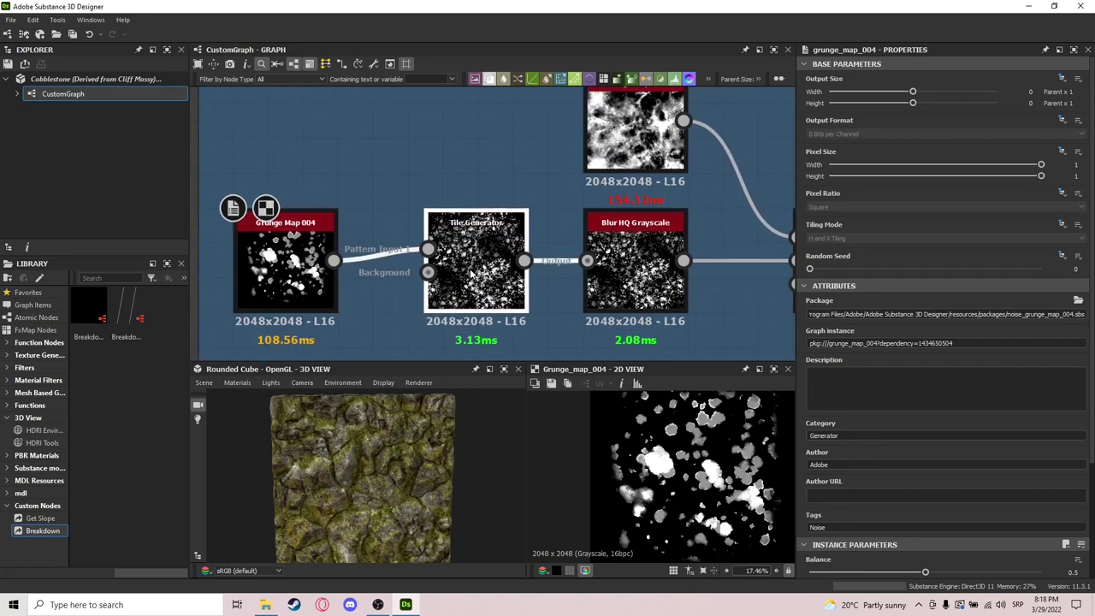
pyautogui.doubleClick(470, 272)
# Preview the Lichen Mask's Blur HQ Grayscale node and compare it with the Subtract Blend after it.
pyautogui.moveTo(631, 346); pyautogui.dragTo(530, 347, button='middle')
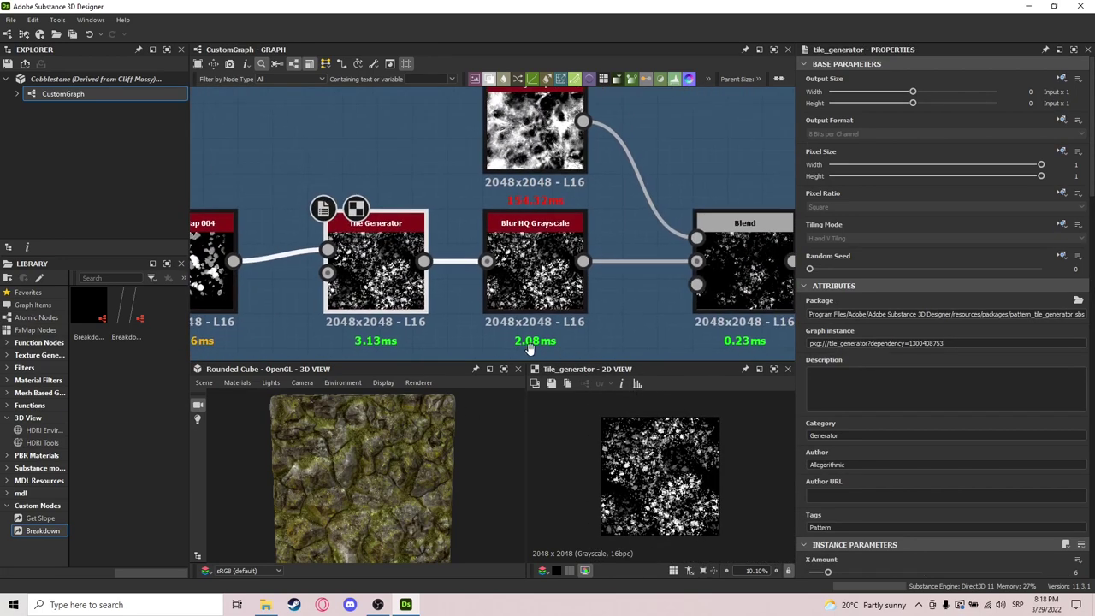
pyautogui.doubleClick(535, 274)
pyautogui.moveTo(634, 286); pyautogui.dragTo(511, 310, button='middle')
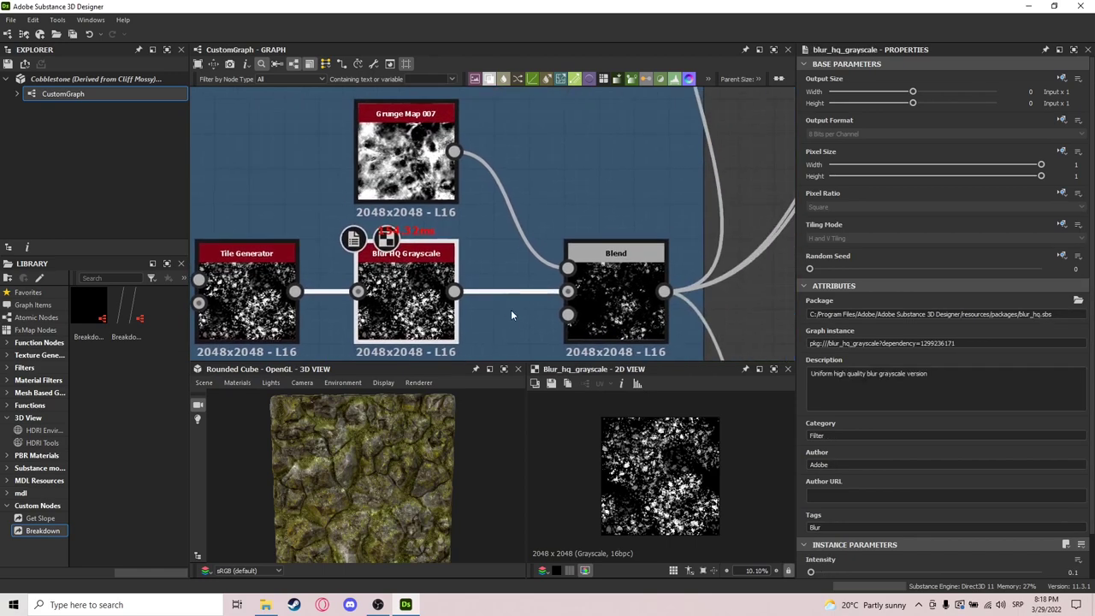
pyautogui.doubleClick(611, 291)
pyautogui.scroll(3, 676, 478)
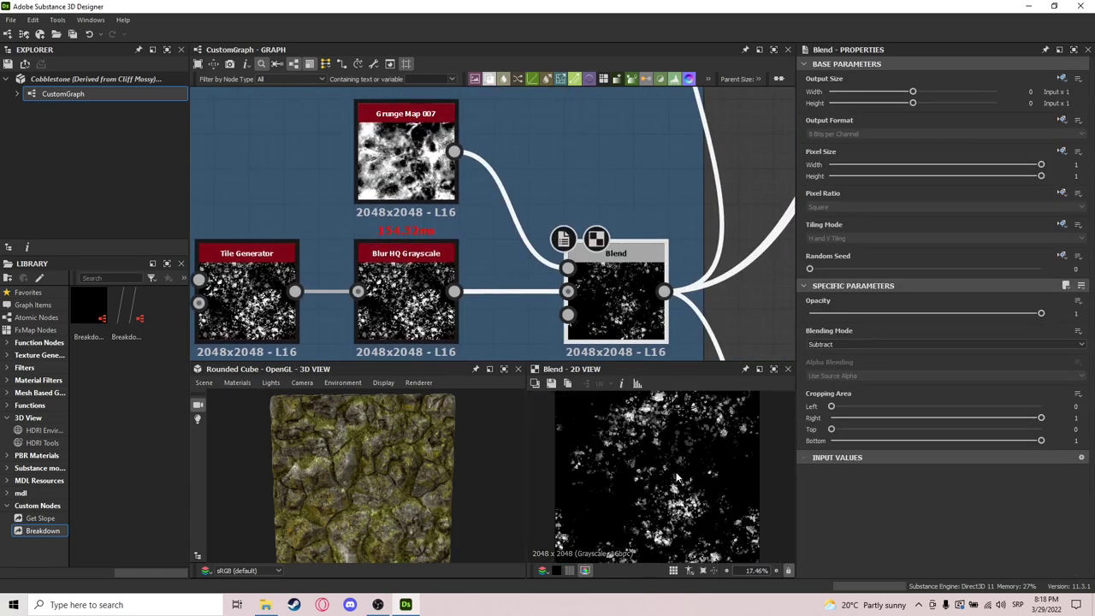
pyautogui.scroll(-1, 662, 407)
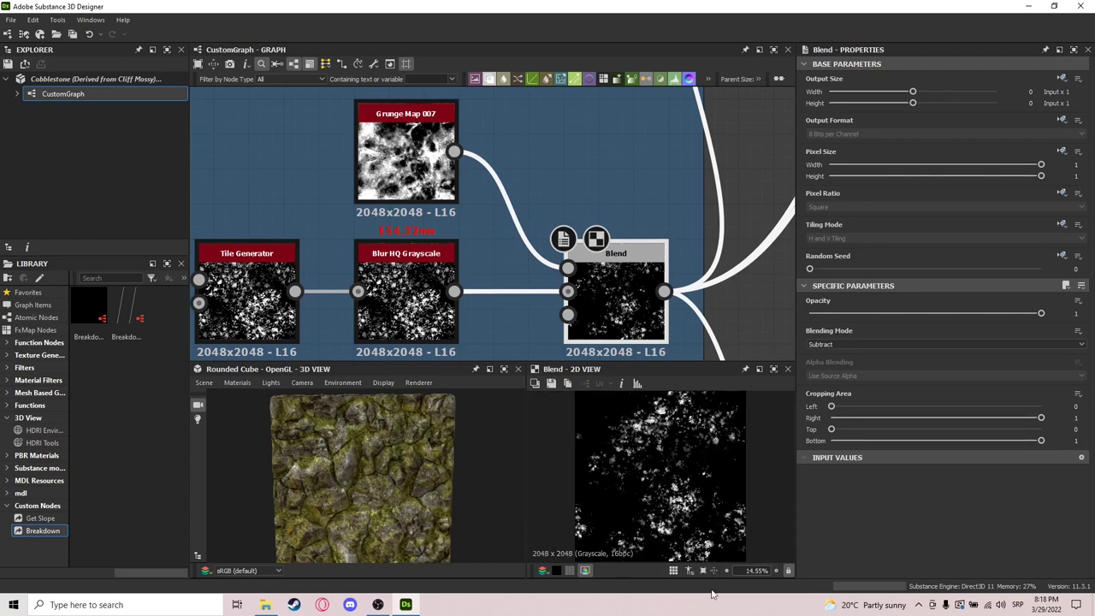
# Compare the Pre Blur frame's Copy Blend with the Overlay Blend that feeds into the frame.
pyautogui.scroll(-3, 462, 342)
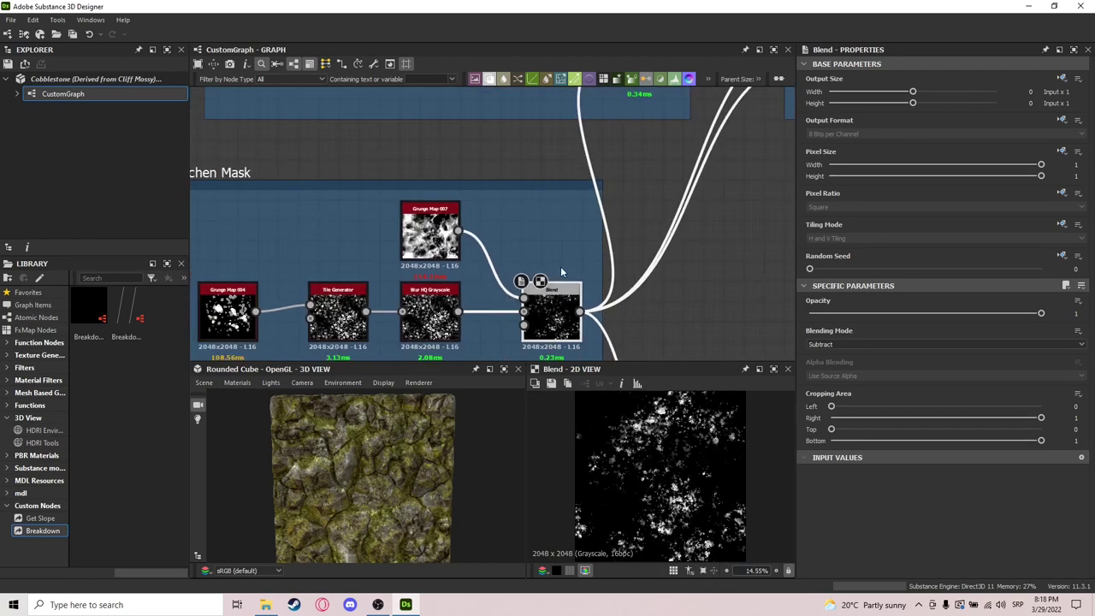
pyautogui.moveTo(615, 141); pyautogui.dragTo(585, 208, button='middle')
pyautogui.doubleClick(611, 122)
pyautogui.scroll(7, 679, 460)
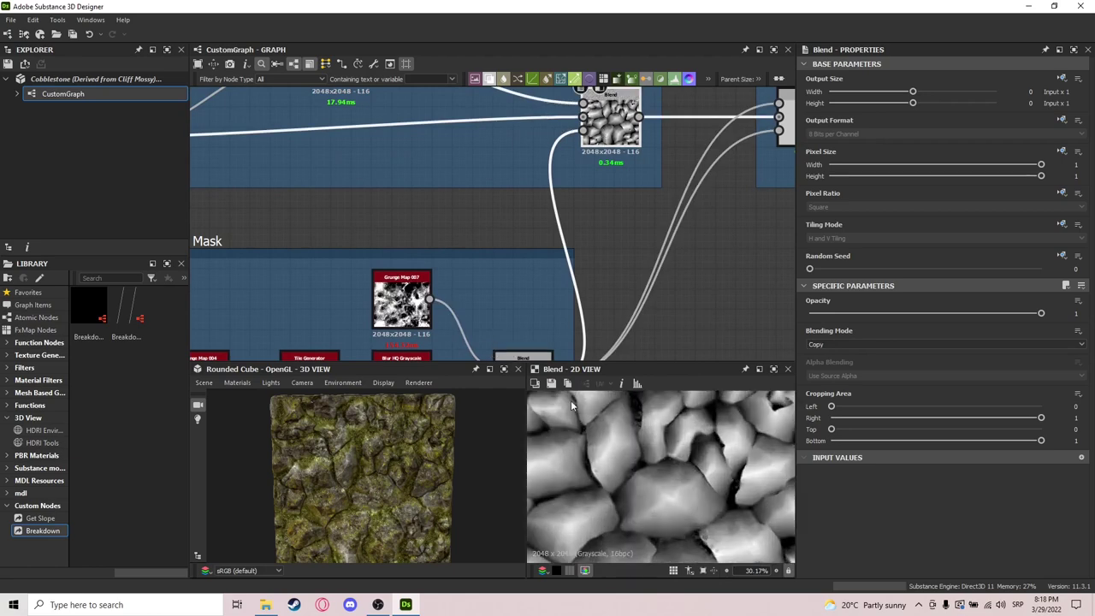
pyautogui.moveTo(503, 325); pyautogui.dragTo(667, 420, button='middle')
pyautogui.doubleClick(256, 237)
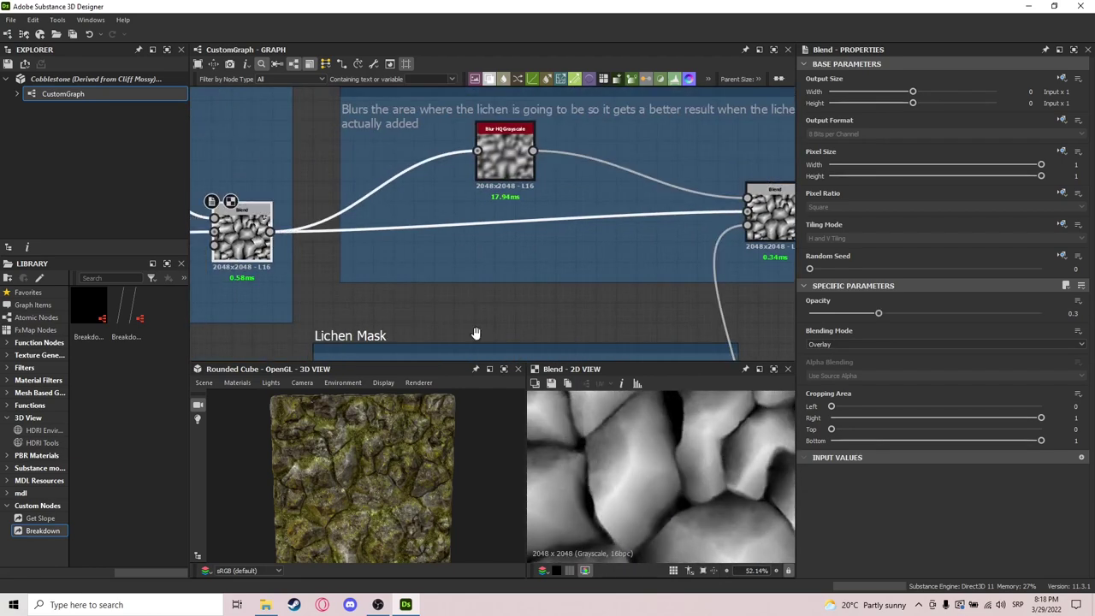
# Inspect the Pre Blur Copy Blend at high magnification and compare it with the Blur HQ Grayscale output.
pyautogui.click(768, 221)
pyautogui.scroll(5, 672, 432)
pyautogui.moveTo(686, 308); pyautogui.dragTo(634, 334, button='middle')
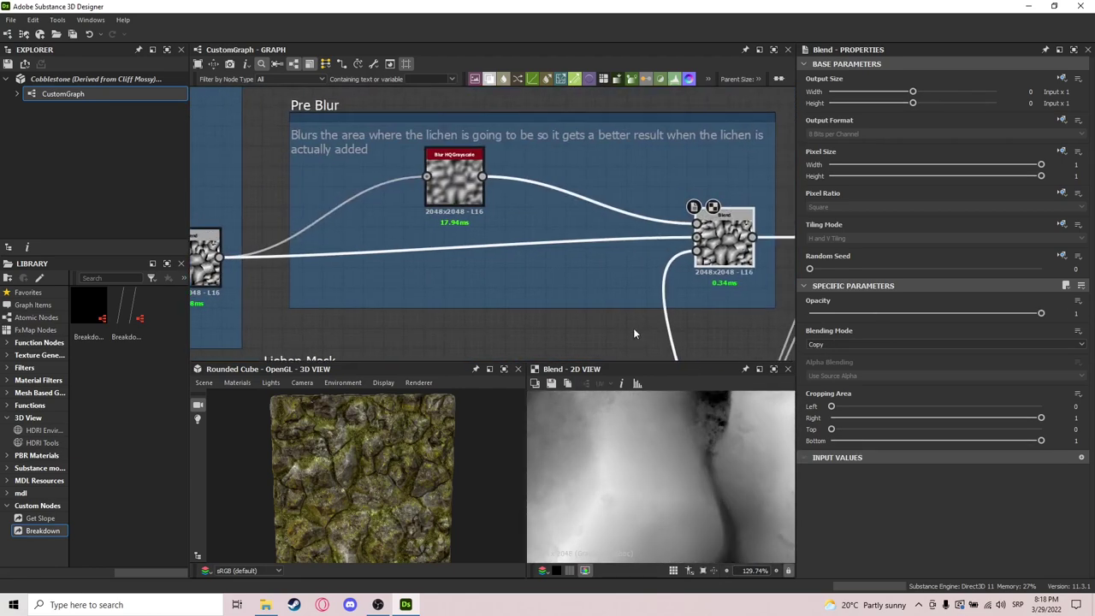
pyautogui.doubleClick(440, 183)
pyautogui.doubleClick(721, 240)
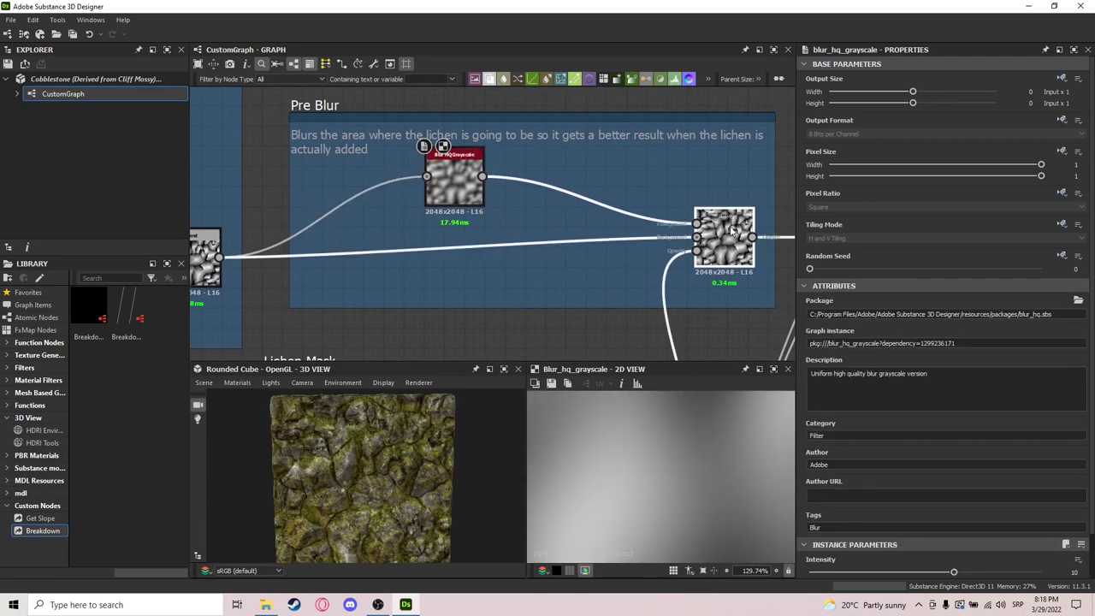
# Follow the graph to the Adding Lichen frame and preview the Lichen Mask Blend that feeds its inputs.
pyautogui.moveTo(706, 334); pyautogui.dragTo(453, 290, button='middle')
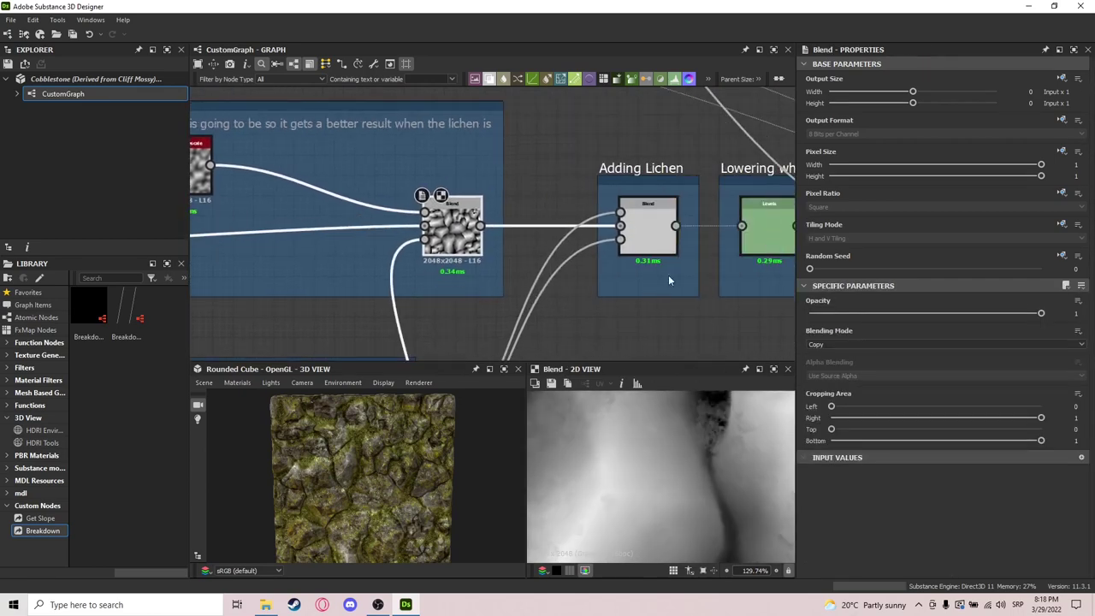
pyautogui.doubleClick(575, 255)
pyautogui.moveTo(660, 264); pyautogui.dragTo(611, 181, button='middle')
pyautogui.scroll(-3, 586, 287)
pyautogui.doubleClick(446, 306)
pyautogui.moveTo(628, 227); pyautogui.dragTo(599, 293, button='middle')
pyautogui.scroll(3, 581, 231)
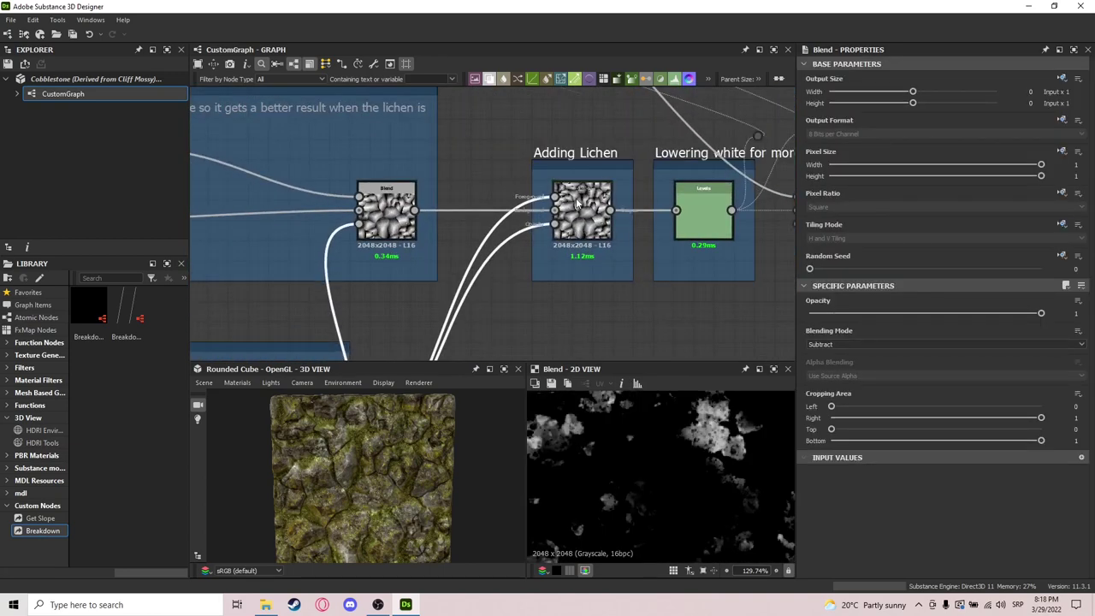
# Preview the Adding Lichen frame's Soft Light Blend and examine the lichen detail on the stones at several magnifications.
pyautogui.click(576, 198)
pyautogui.scroll(-3, 717, 465)
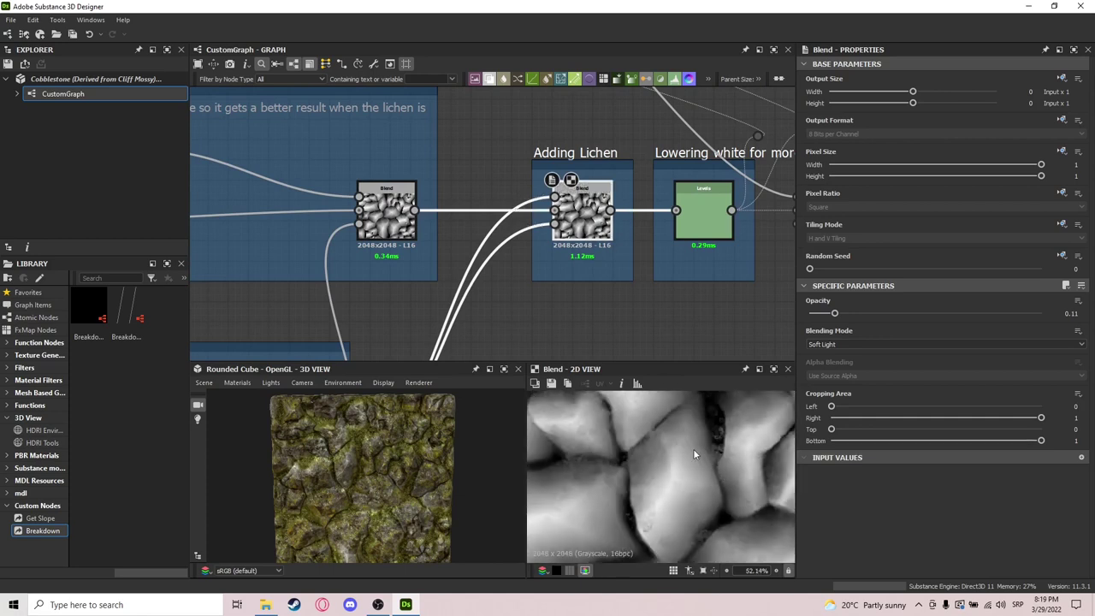
pyautogui.scroll(2, 621, 453)
pyautogui.scroll(-2, 621, 455)
pyautogui.scroll(-1, 622, 453)
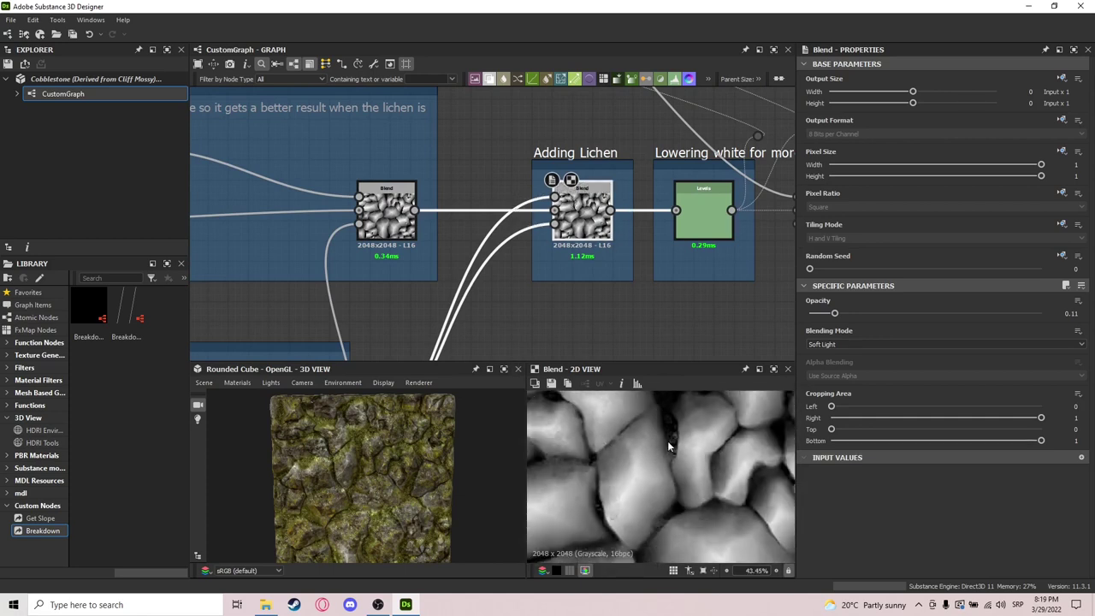
pyautogui.scroll(4, 654, 465)
pyautogui.scroll(-6, 599, 442)
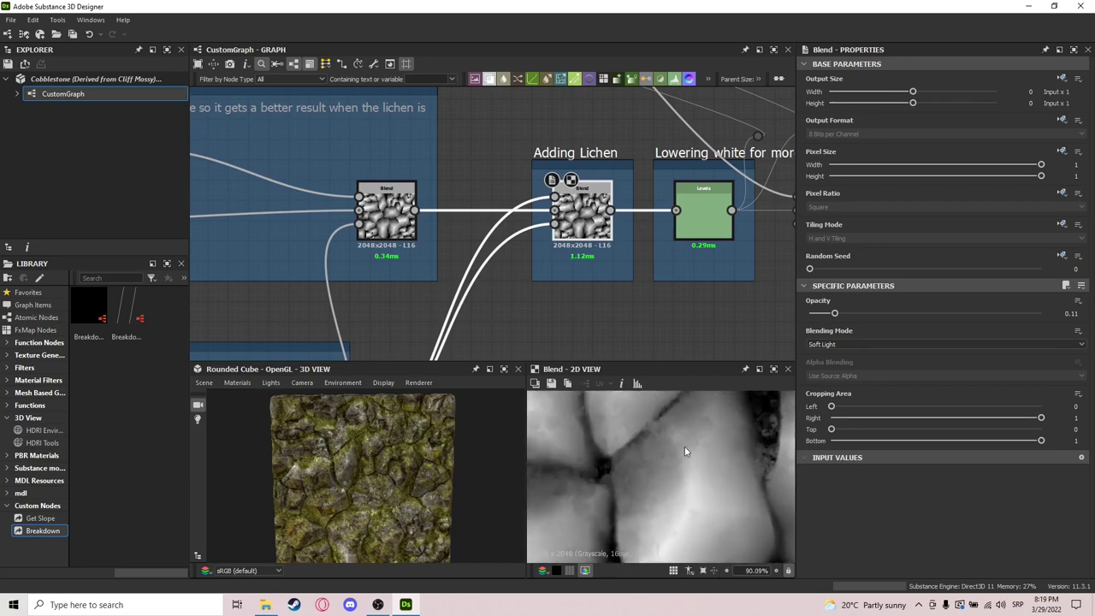
# Preview the Levels node in the "Lowering white for more additions" frame and locate the Height Blend after it.
pyautogui.scroll(-2, 503, 335)
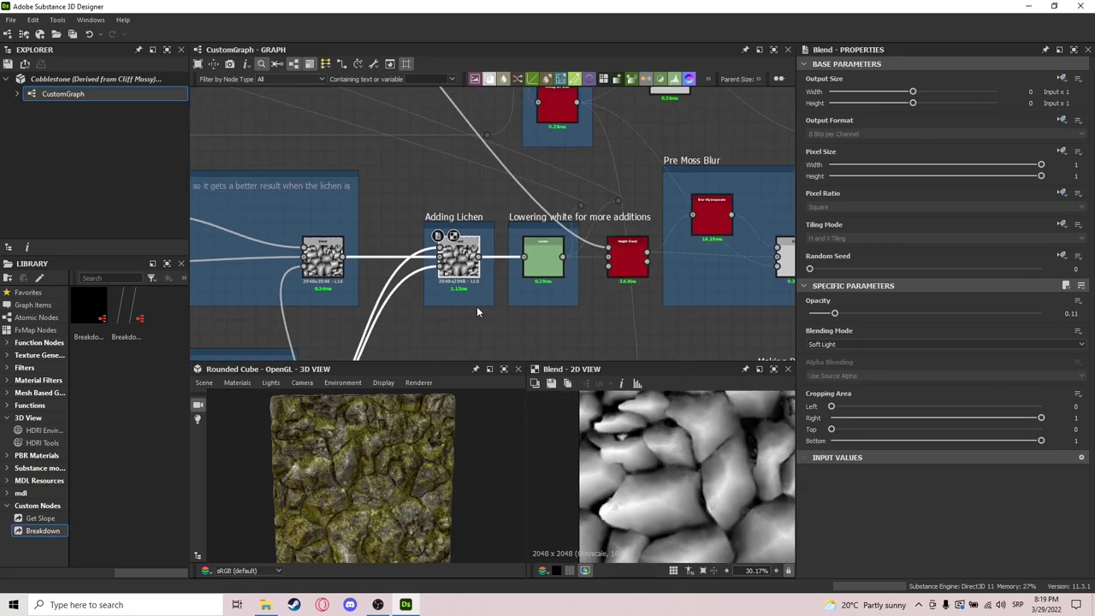
pyautogui.doubleClick(534, 257)
pyautogui.scroll(1, 533, 255)
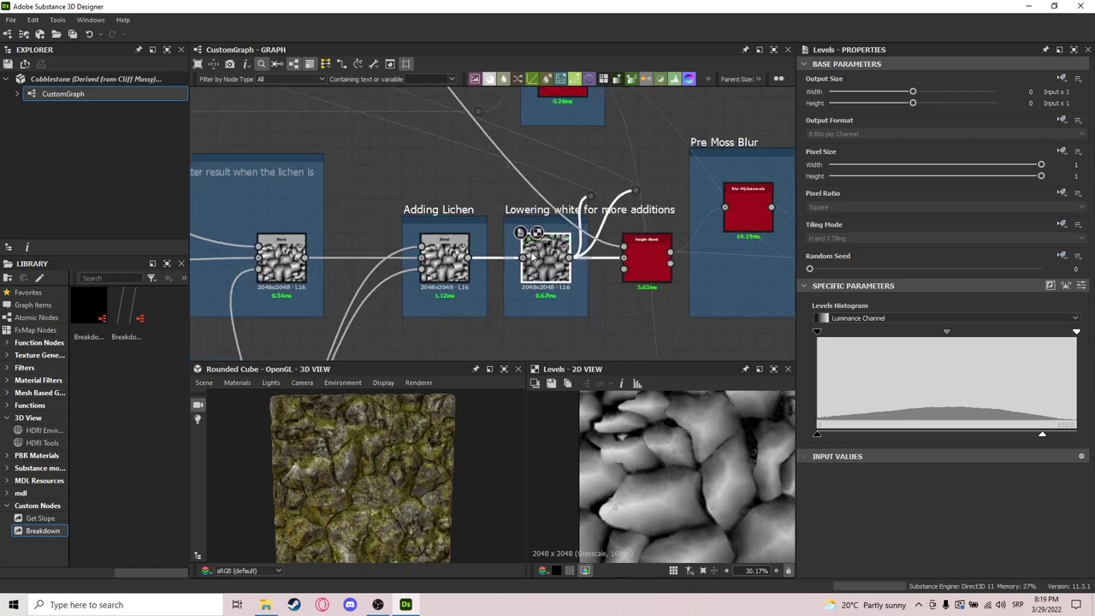
pyautogui.scroll(1, 534, 257)
pyautogui.scroll(-4, 670, 447)
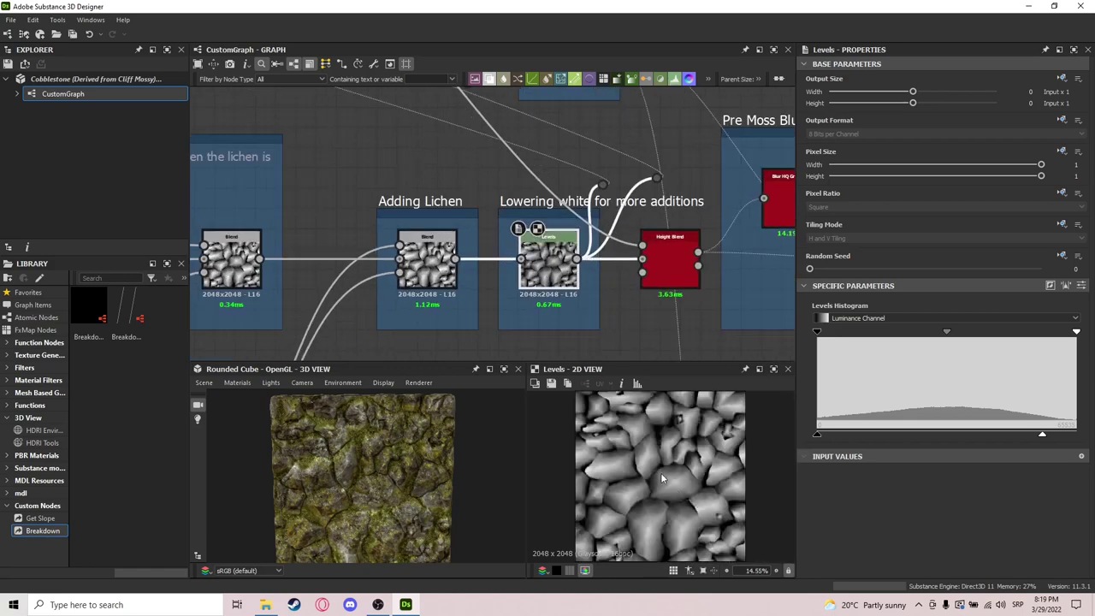
pyautogui.moveTo(626, 289); pyautogui.dragTo(574, 296, button='middle')
pyautogui.scroll(-4, 590, 284)
pyautogui.scroll(5, 583, 284)
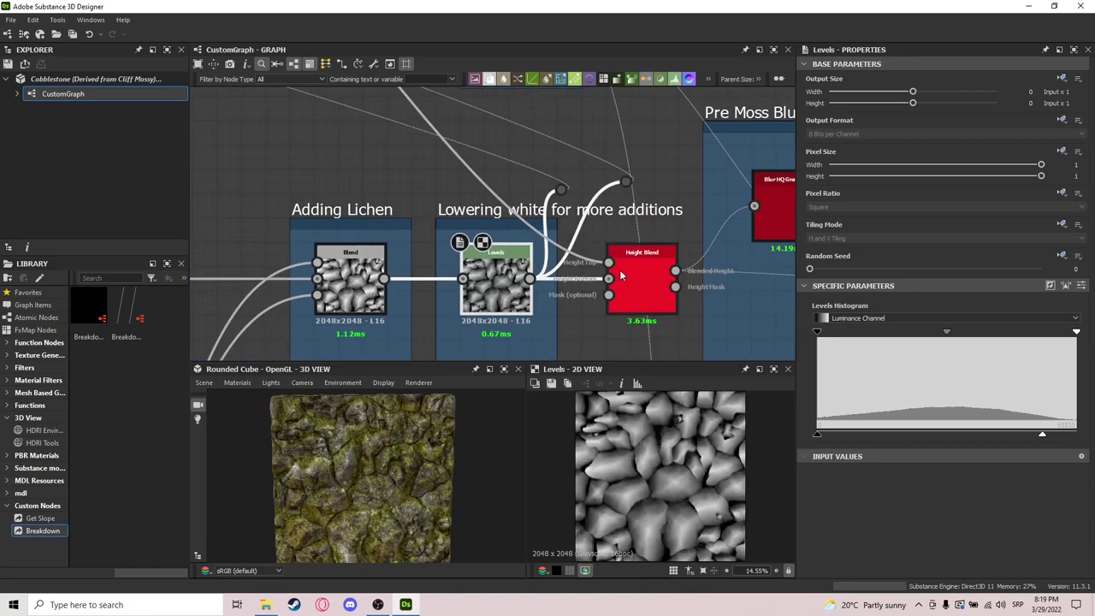
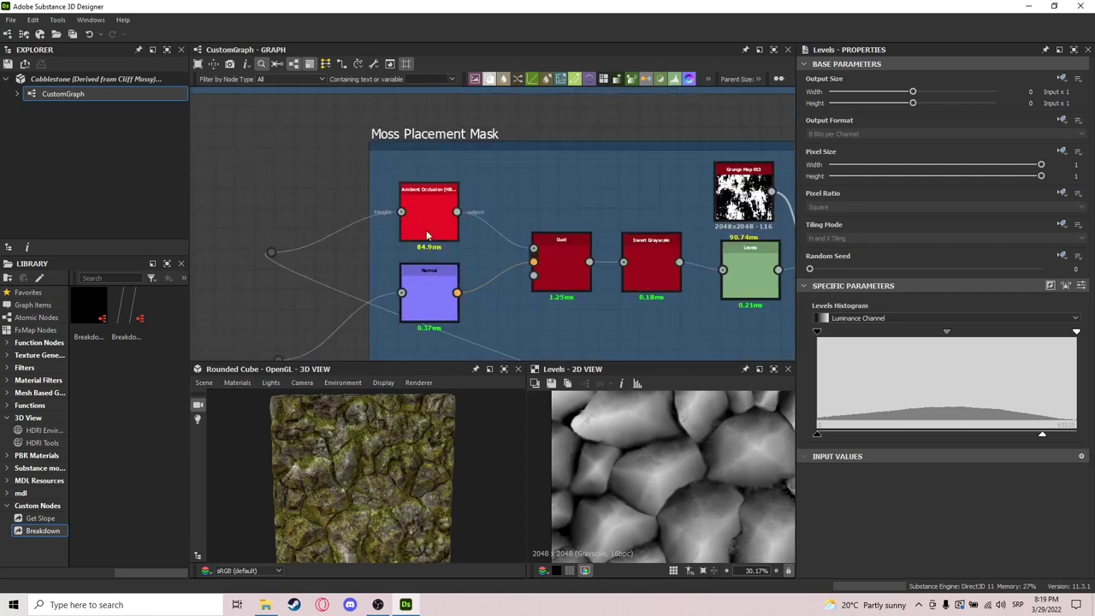
# Preview the Normal, Dust and Invert Grayscale nodes in the Moss Placement Mask frame.
pyautogui.doubleClick(431, 308)
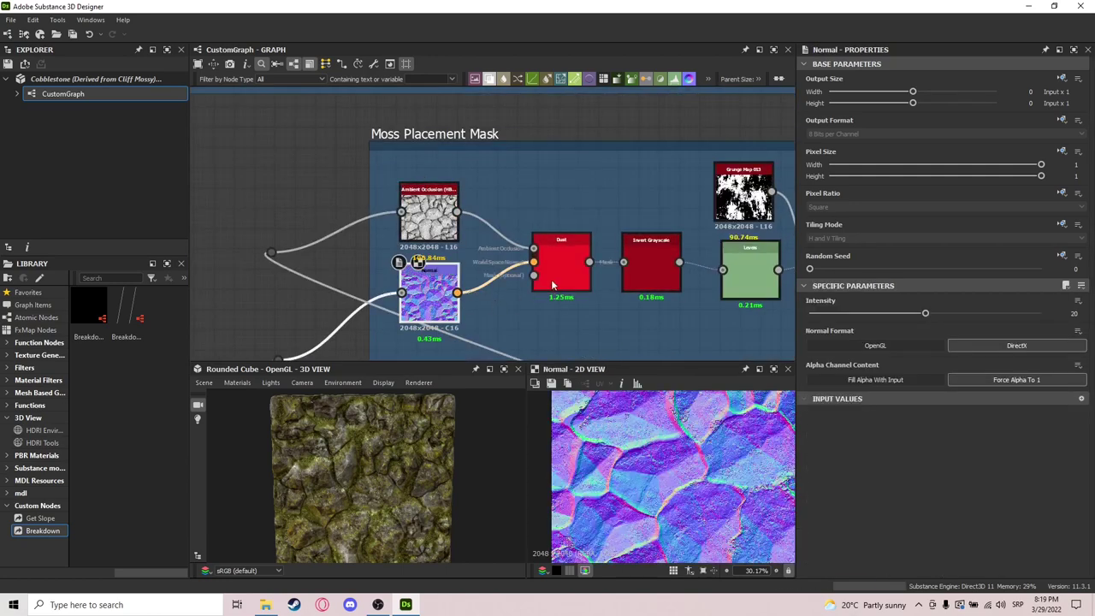
pyautogui.doubleClick(549, 281)
pyautogui.moveTo(618, 315); pyautogui.dragTo(548, 302, button='middle')
pyautogui.doubleClick(580, 257)
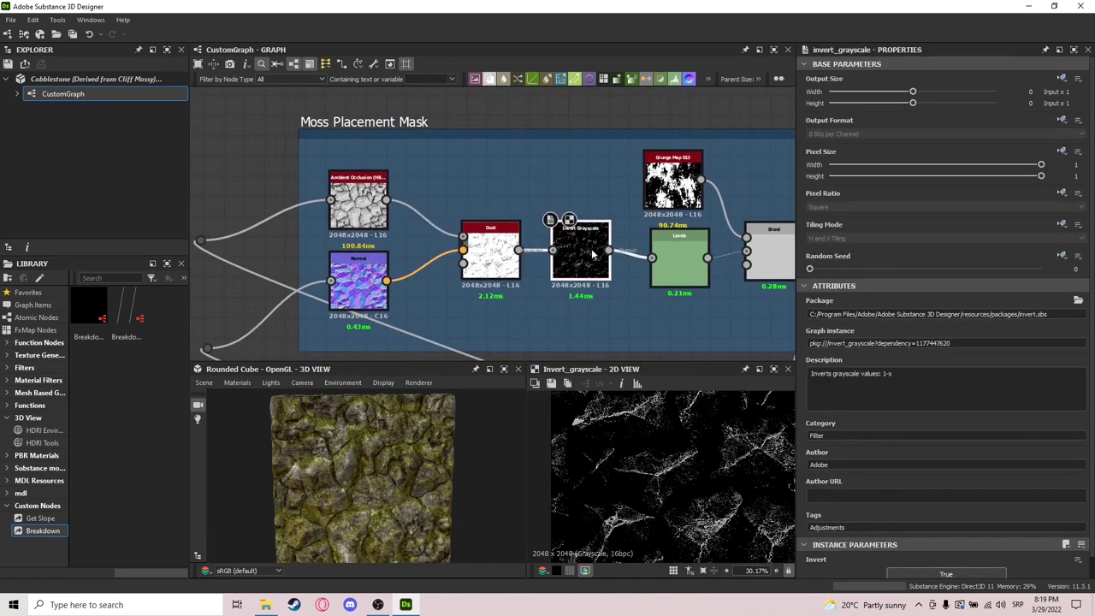
# Preview the Moss Placement Mask's Levels node and the Blend that follows it.
pyautogui.moveTo(693, 318); pyautogui.dragTo(512, 287, button='middle')
pyautogui.doubleClick(522, 228)
pyautogui.moveTo(617, 290); pyautogui.dragTo(486, 171, button='middle')
pyautogui.doubleClick(548, 220)
# Follow the moss branches to the Add Sub Blend that combines them and preview its output.
pyautogui.scroll(-2, 614, 303)
pyautogui.moveTo(607, 263); pyautogui.dragTo(531, 137, button='middle')
pyautogui.scroll(-3, 532, 147)
pyautogui.moveTo(583, 236); pyautogui.dragTo(479, 252, button='middle')
pyautogui.scroll(3, 651, 184)
pyautogui.moveTo(659, 176); pyautogui.dragTo(596, 275, button='middle')
pyautogui.doubleClick(613, 212)
pyautogui.press('f')
# Examine the "Adds more height variation to the moss" frame and how the surrounding moss frames connect.
pyautogui.scroll(-6, 485, 231)
pyautogui.moveTo(466, 101); pyautogui.dragTo(498, 232, button='middle')
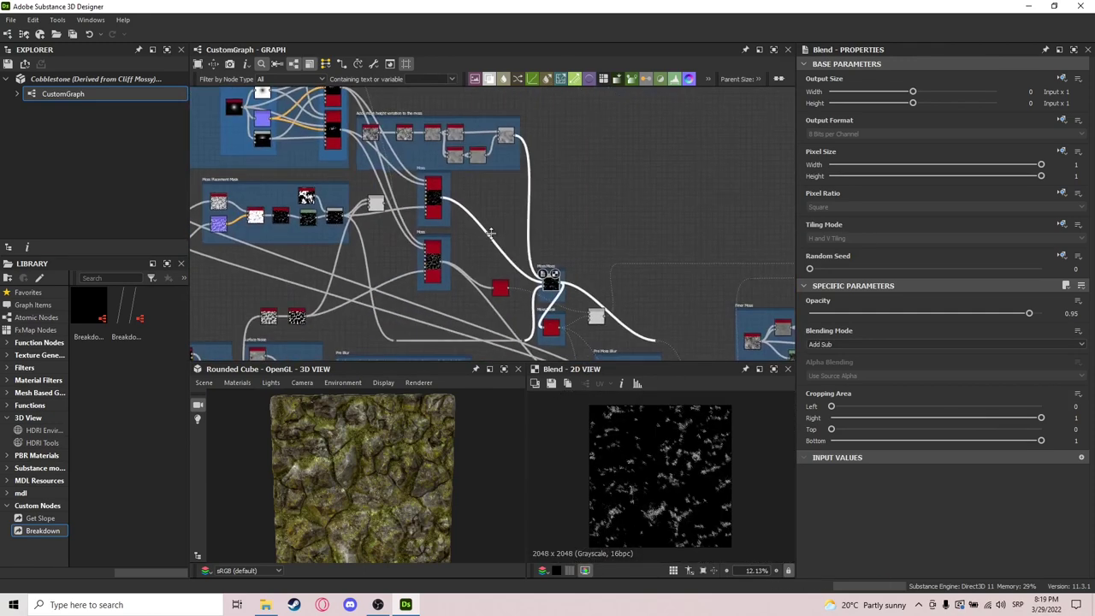
pyautogui.scroll(5, 432, 184)
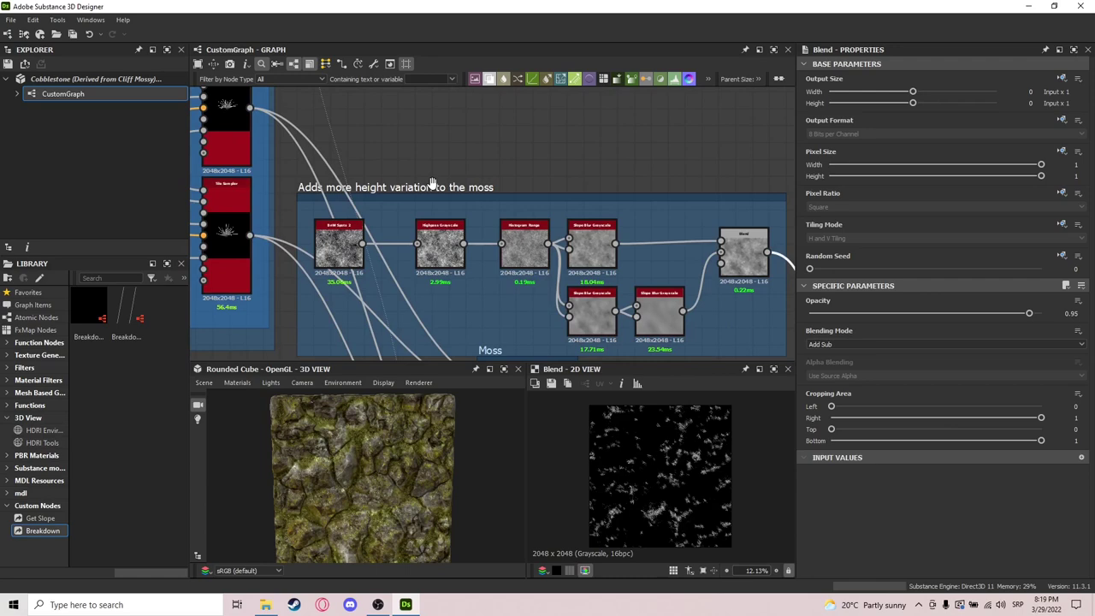
pyautogui.scroll(-8, 415, 201)
pyautogui.moveTo(432, 184); pyautogui.dragTo(575, 191, button='middle')
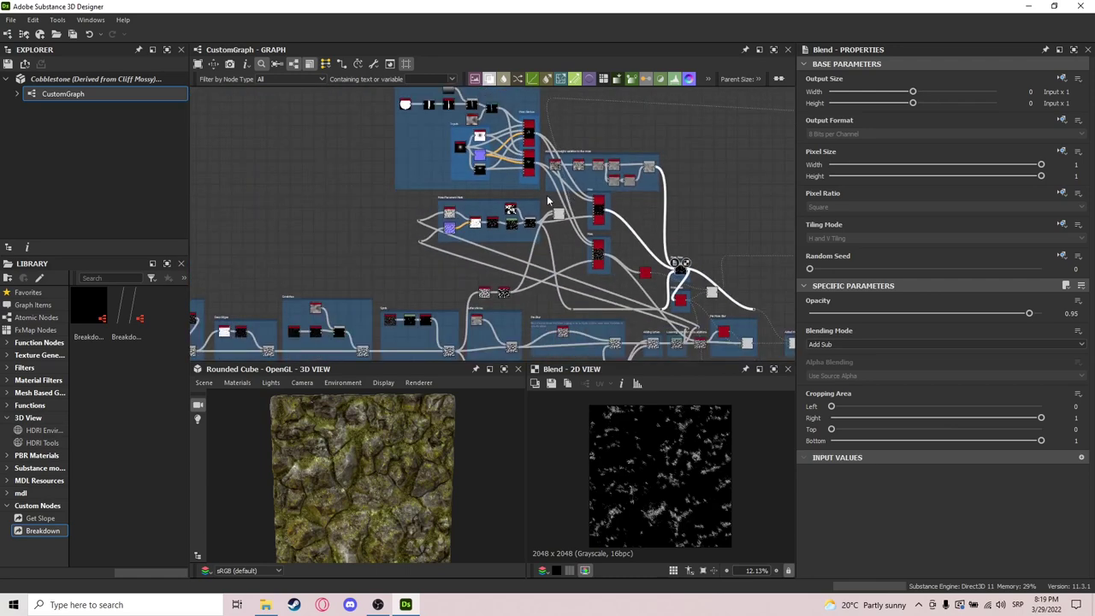
pyautogui.moveTo(546, 309); pyautogui.dragTo(540, 237, button='middle')
pyautogui.scroll(6, 501, 238)
pyautogui.scroll(-5, 516, 224)
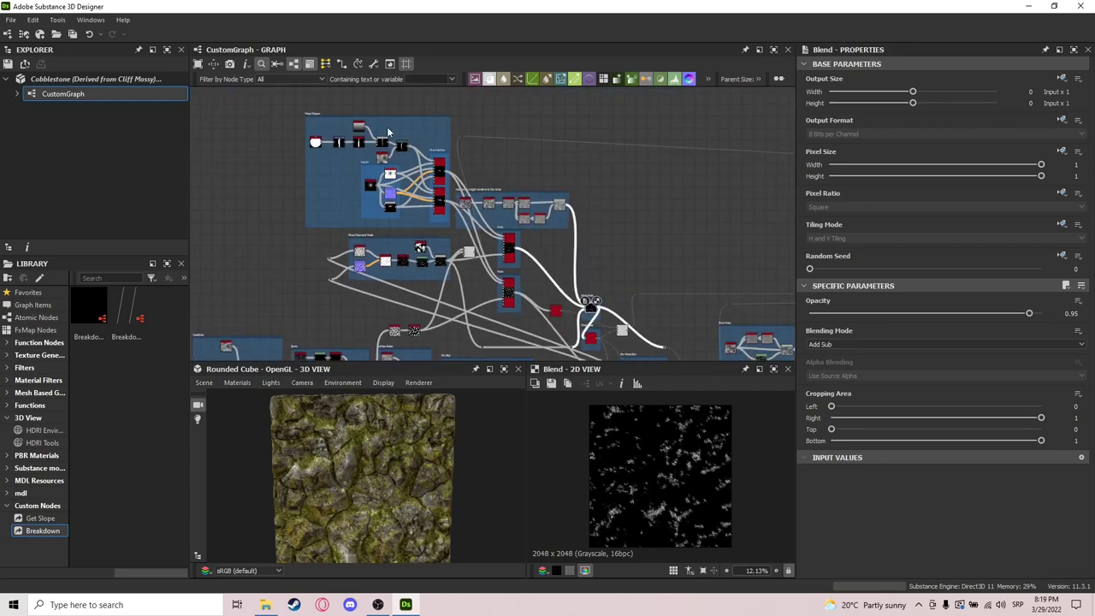
# Locate the start of the Moss Shapes frame and preview its Shape node.
pyautogui.moveTo(457, 95); pyautogui.dragTo(305, 220)
pyautogui.press('f')
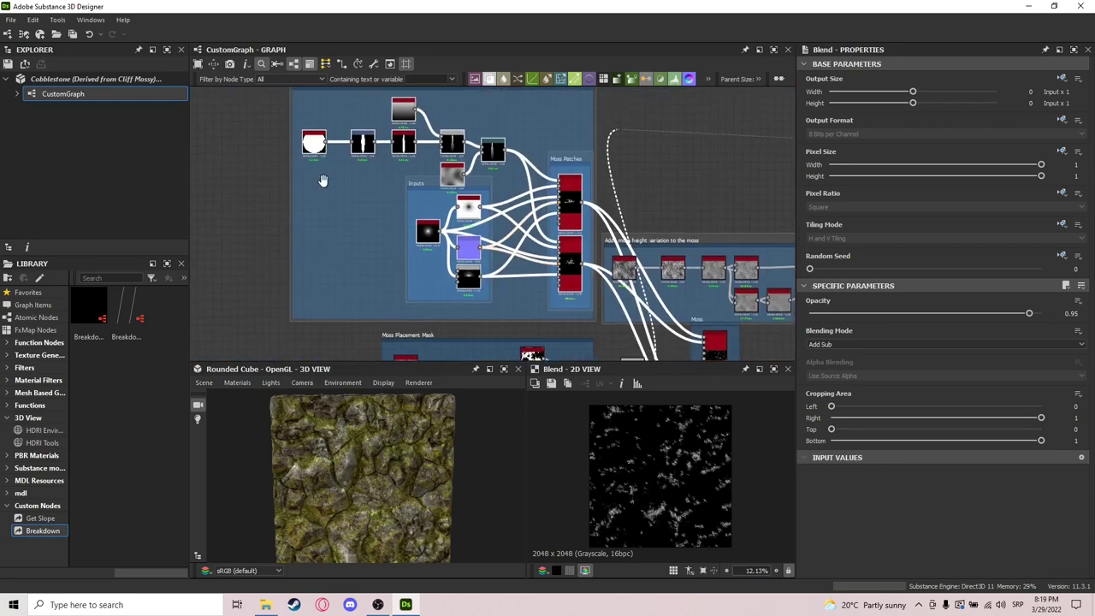
pyautogui.scroll(3, 416, 160)
pyautogui.moveTo(417, 160); pyautogui.dragTo(523, 171, button='middle')
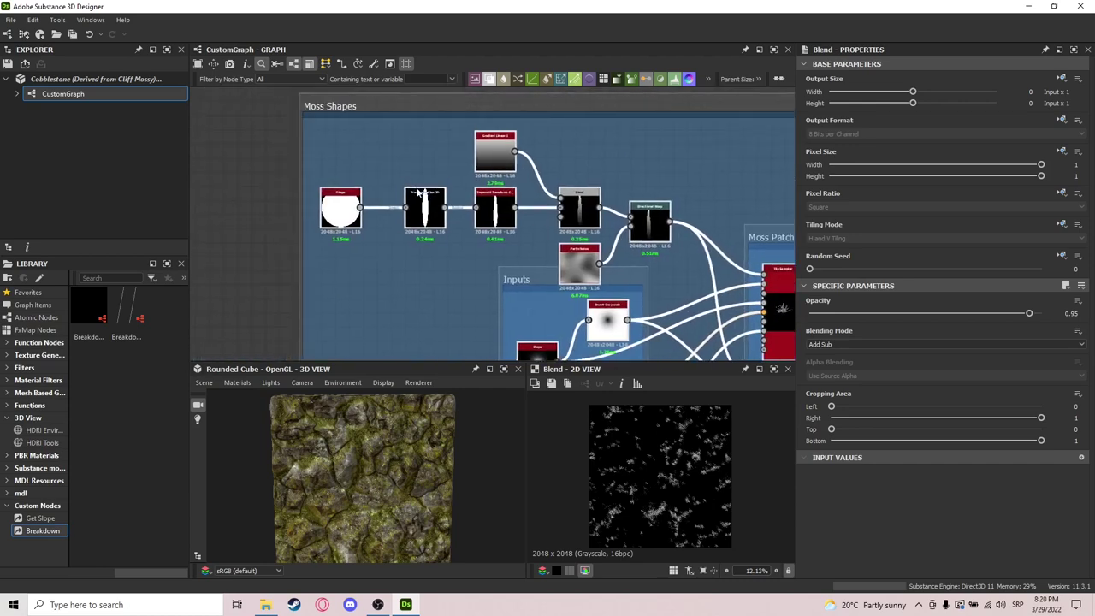
pyautogui.click(318, 214)
pyautogui.scroll(-5, 597, 264)
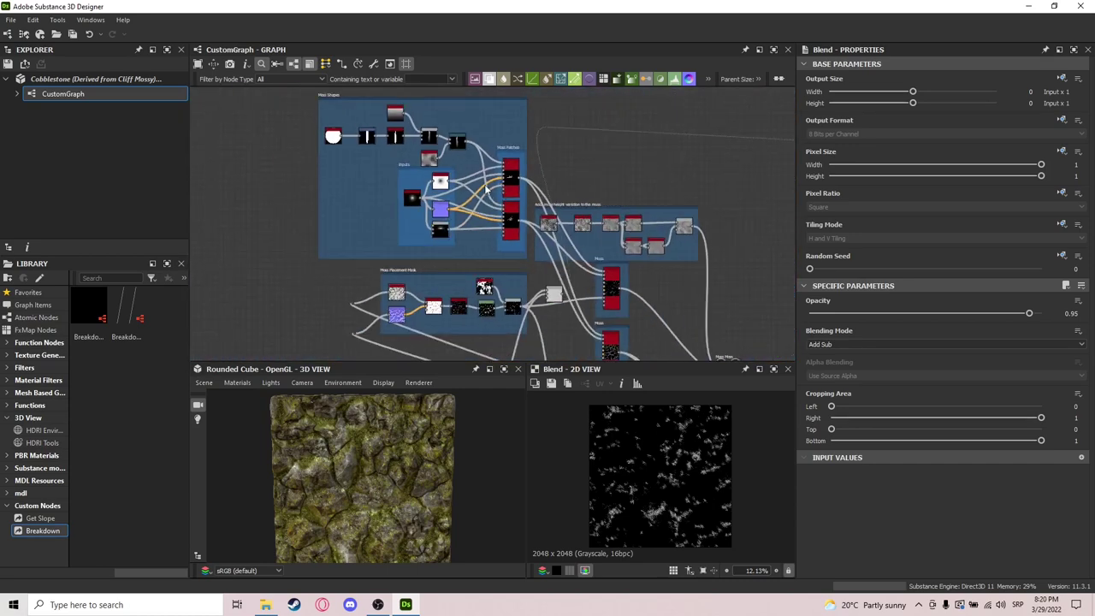
pyautogui.scroll(4, 452, 269)
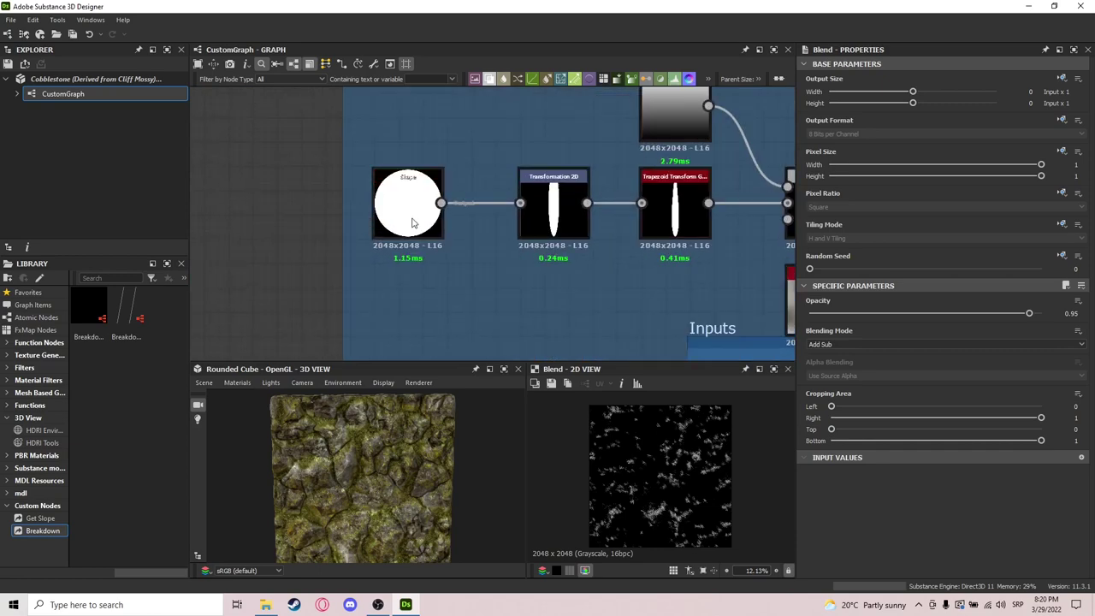
pyautogui.doubleClick(411, 222)
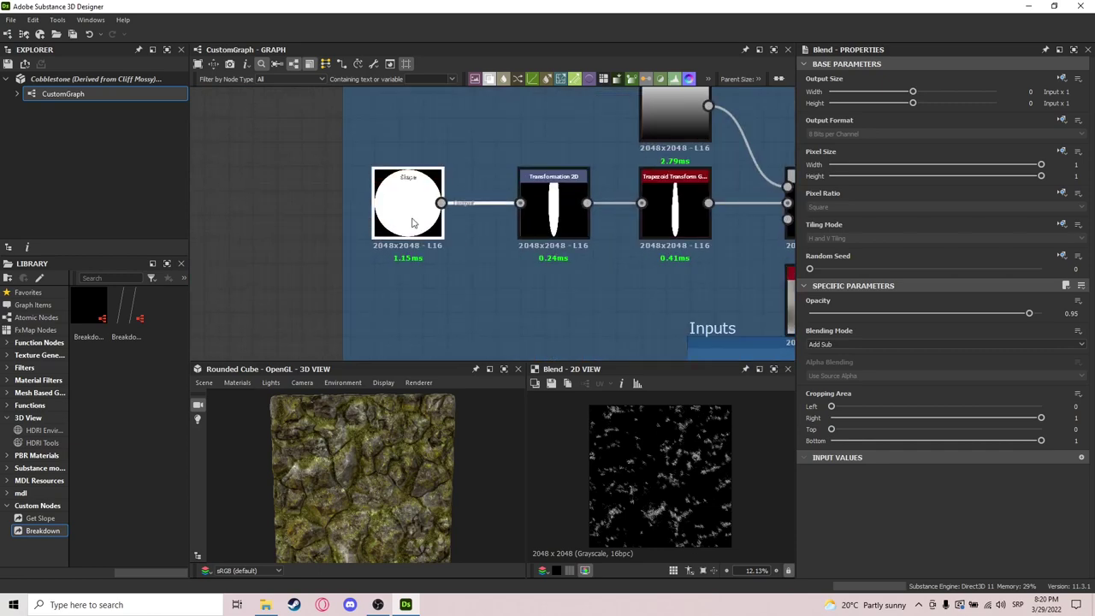
# Preview the moss blade's Transformation 2D, Trapezoid Transform and Directional Warp nodes in sequence.
pyautogui.doubleClick(544, 214)
pyautogui.moveTo(674, 220); pyautogui.dragTo(510, 243, button='middle')
pyautogui.doubleClick(510, 243)
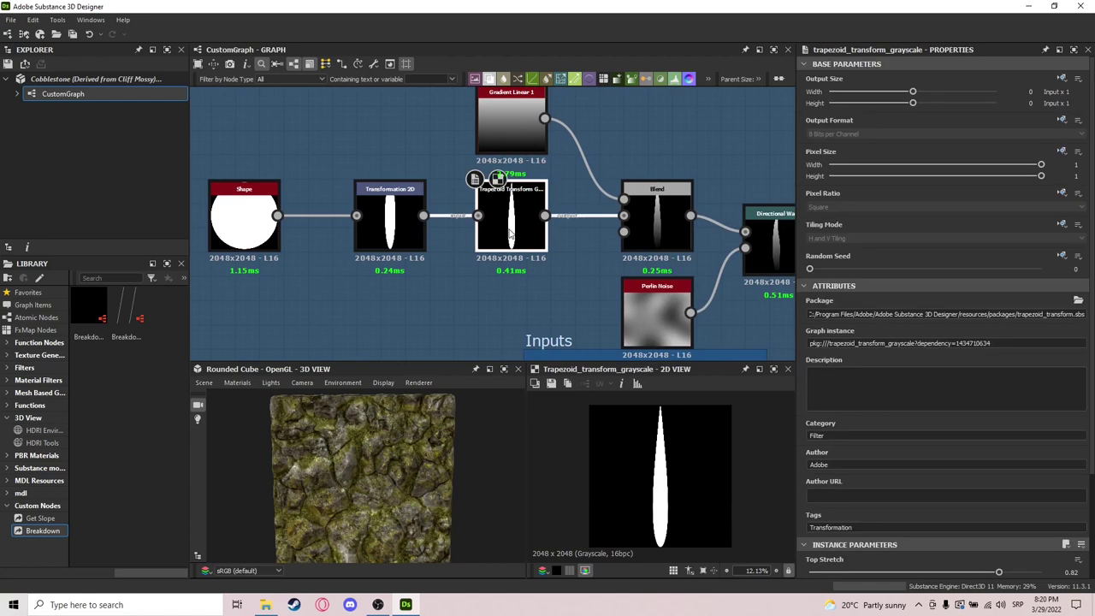
pyautogui.moveTo(654, 205); pyautogui.dragTo(600, 219, button='middle')
pyautogui.moveTo(727, 254); pyautogui.dragTo(630, 207, button='middle')
pyautogui.doubleClick(633, 209)
# Preview the first Tile Sampler in the Moss Patches frame and examine which maps feed its inputs.
pyautogui.moveTo(647, 311); pyautogui.dragTo(455, 190, button='middle')
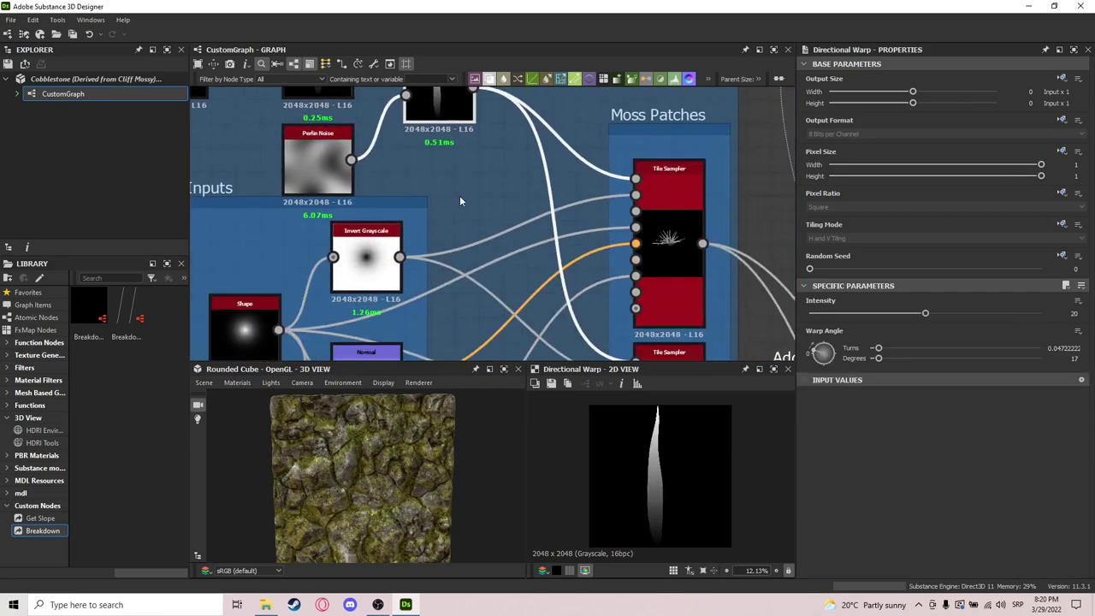
pyautogui.scroll(-2, 517, 244)
pyautogui.moveTo(496, 262)
pyautogui.mouseDown(button='middle')
pyautogui.moveTo(546, 238)
pyautogui.moveTo(514, 269)
pyautogui.mouseUp(button='middle')
pyautogui.click(629, 257)
pyautogui.click(630, 257)
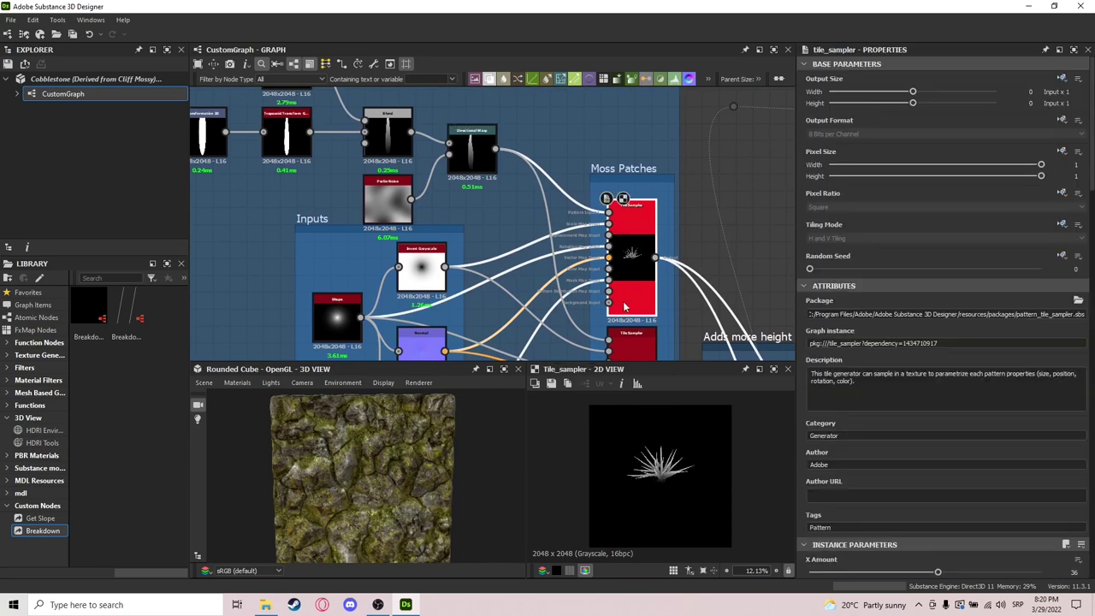
pyautogui.scroll(2, 616, 214)
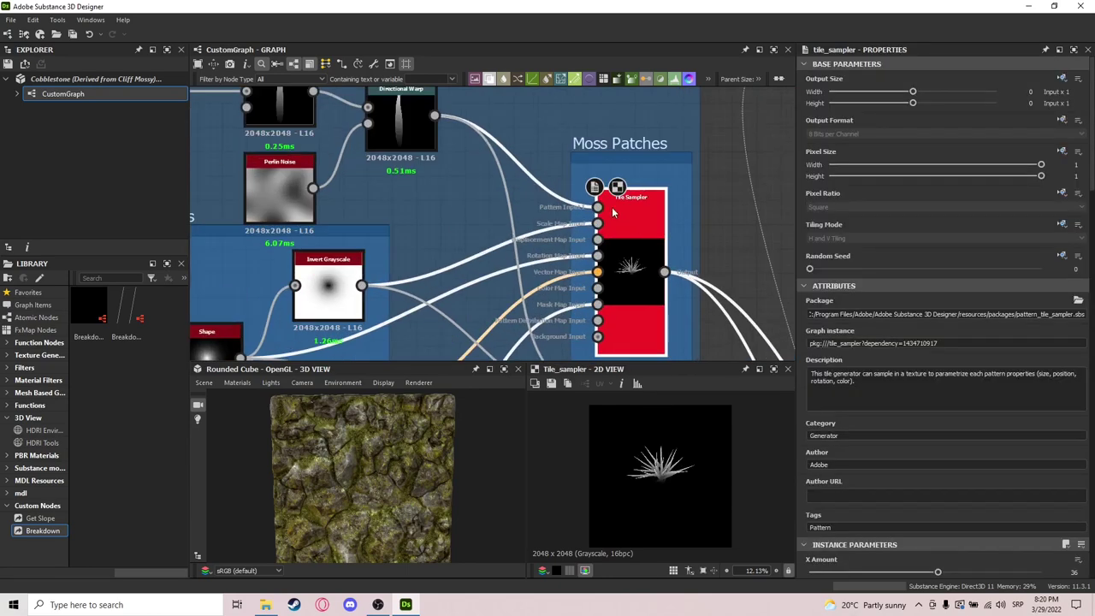
pyautogui.scroll(-3, 611, 181)
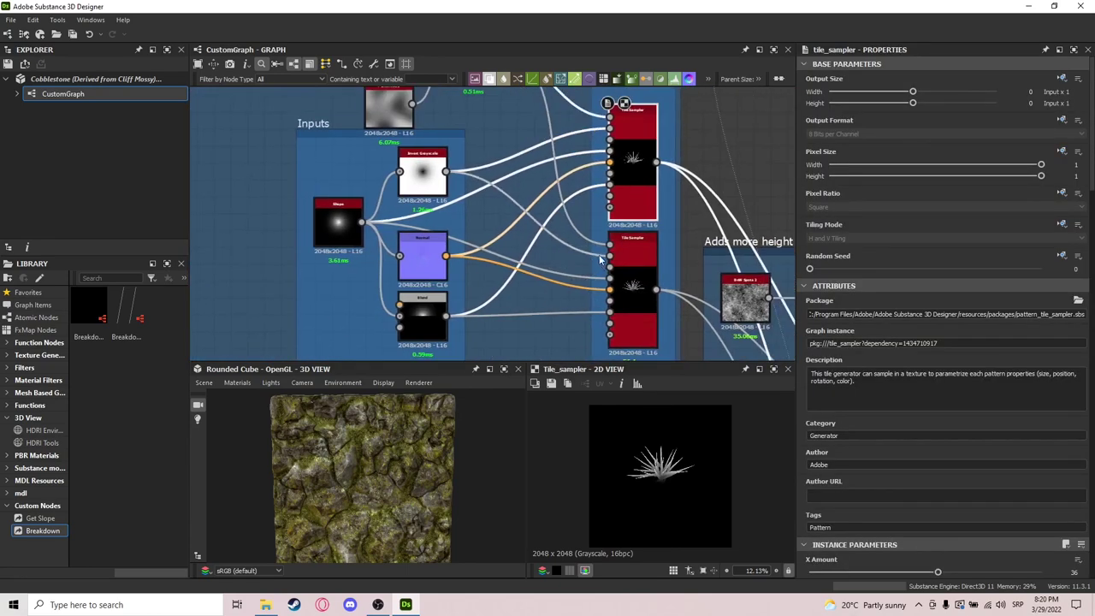
# Preview the Inputs frame's Shape and Invert Grayscale nodes, checking the Shape's pattern parameters and the link to the Tile Samplers.
pyautogui.scroll(3, 402, 175)
pyautogui.moveTo(402, 174); pyautogui.dragTo(505, 186, button='middle')
pyautogui.click(389, 253)
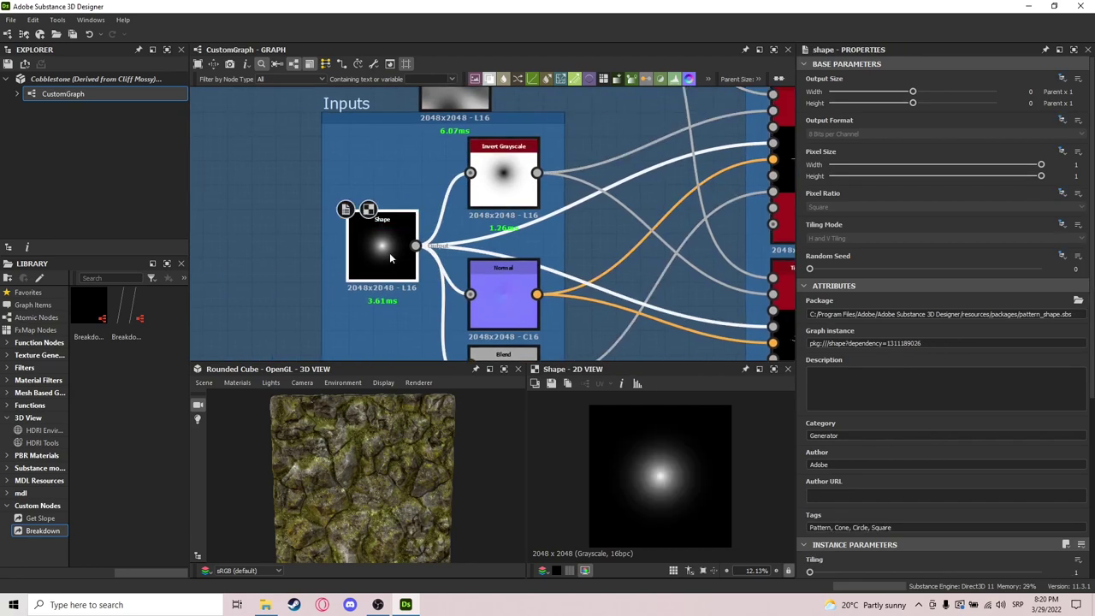
pyautogui.scroll(-4, 888, 417)
pyautogui.click(504, 184)
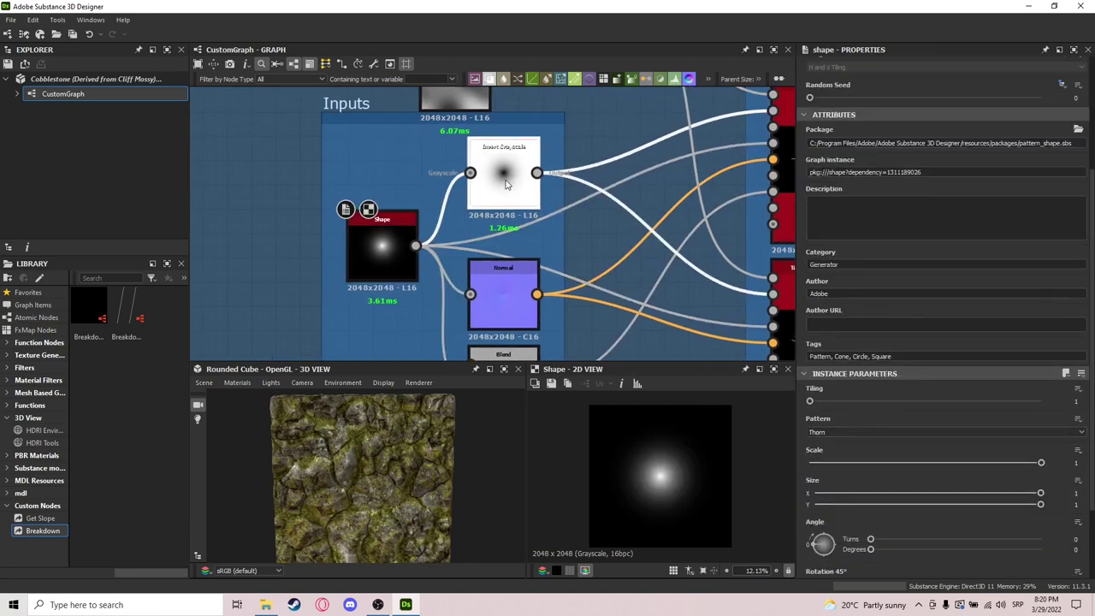
pyautogui.moveTo(695, 227); pyautogui.dragTo(564, 221, button='middle')
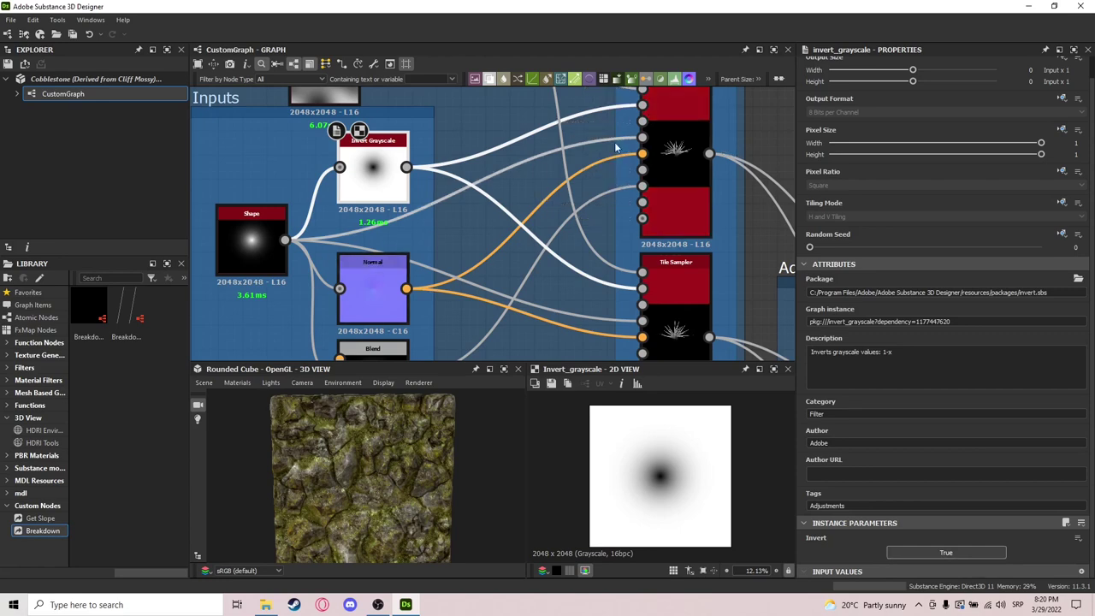
# Inspect the Shape node's connections in the Inputs frame, and preview the Normal and cropped Blend nodes it feeds.
pyautogui.click(251, 227)
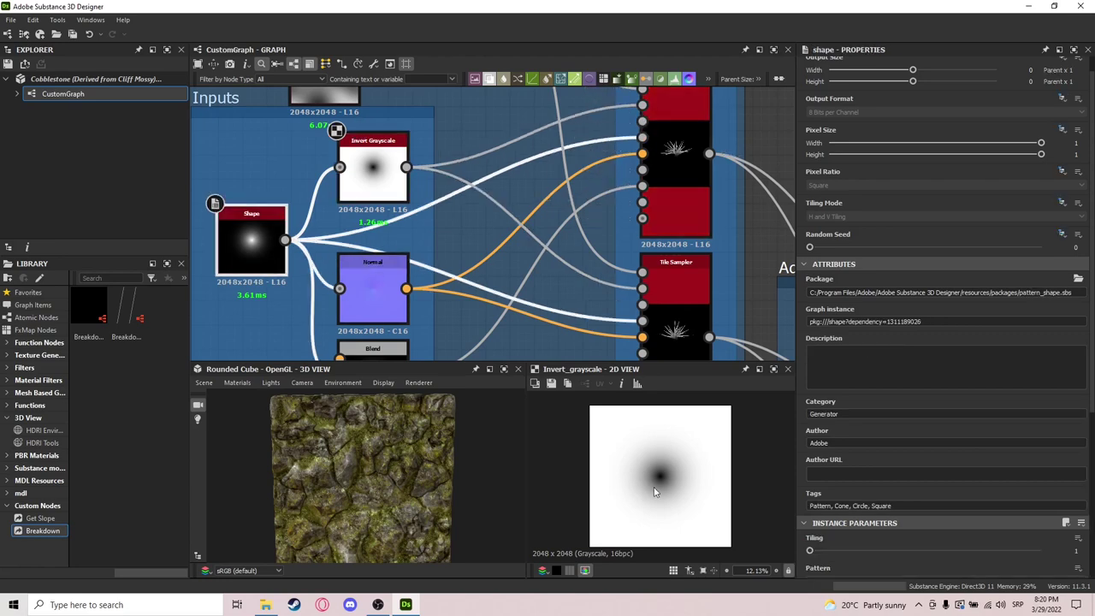
pyautogui.click(374, 289)
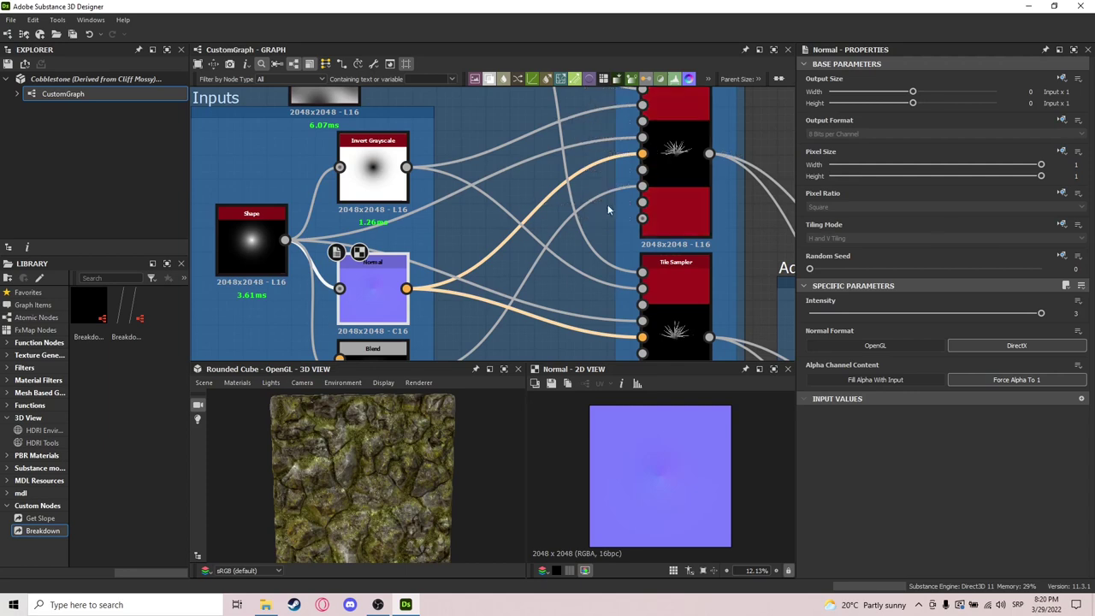
pyautogui.moveTo(462, 296); pyautogui.dragTo(493, 202, button='middle')
pyautogui.click(399, 276)
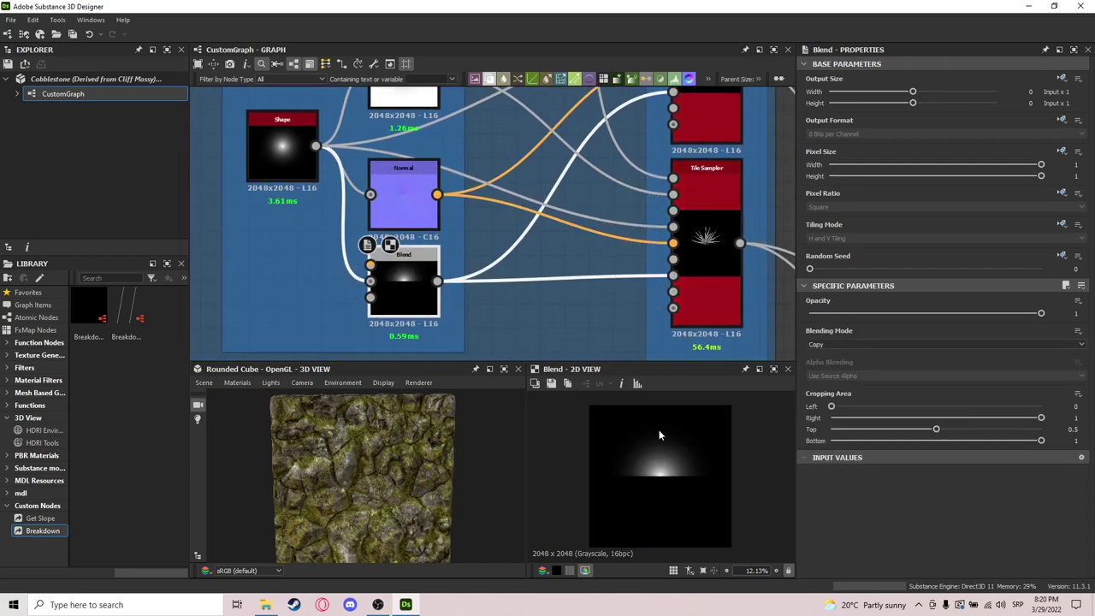
# Compare the previews of the two Tile Samplers in the Moss Patches frame.
pyautogui.scroll(1, 711, 274)
pyautogui.moveTo(711, 272); pyautogui.dragTo(574, 367, button='middle')
pyautogui.doubleClick(577, 189)
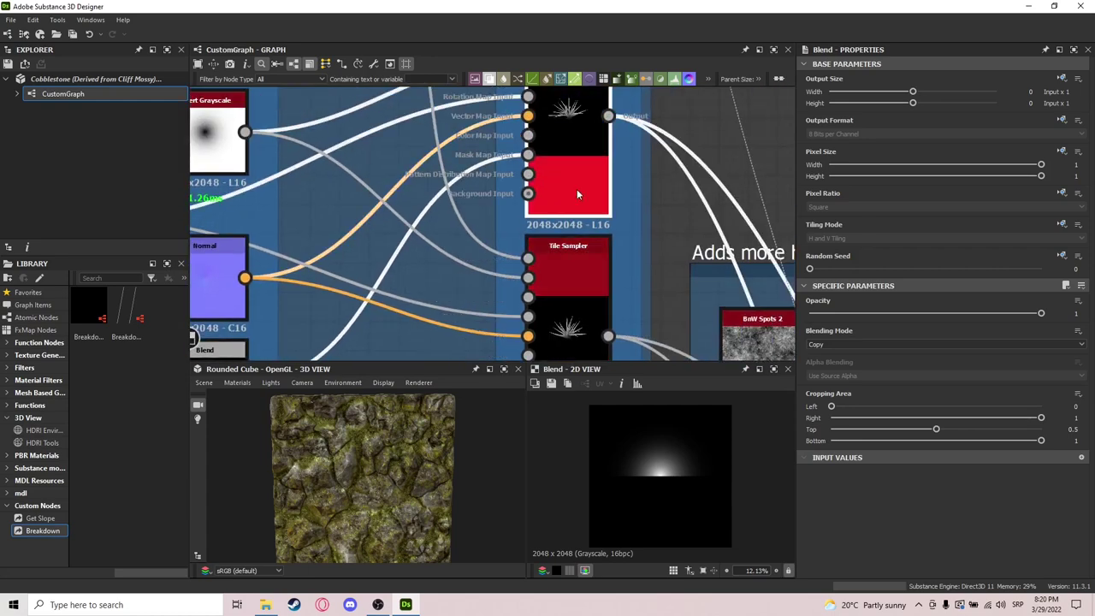
pyautogui.click(588, 260)
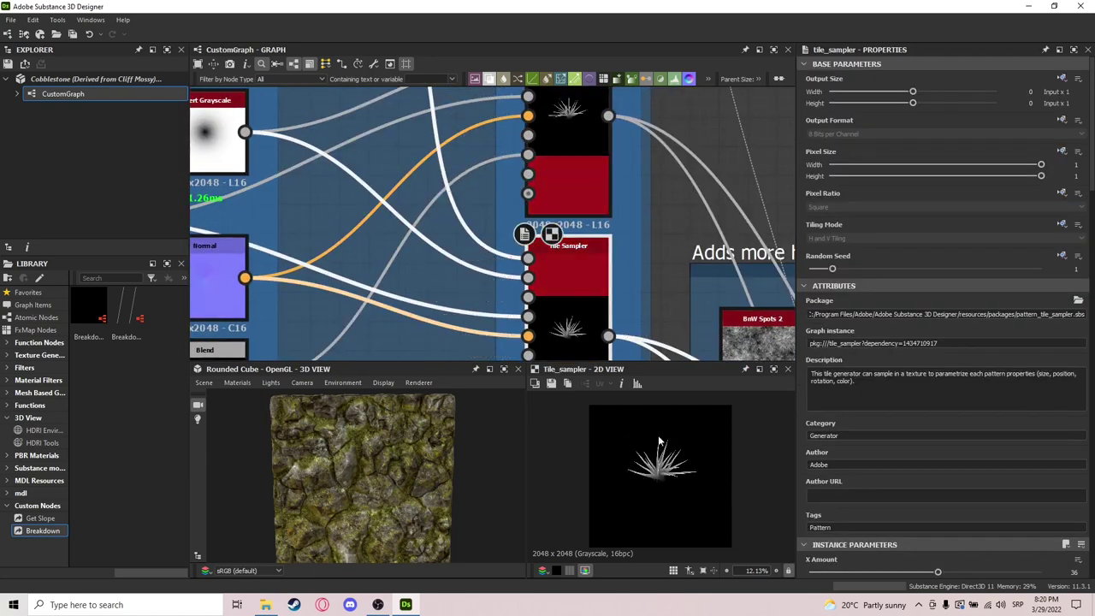
pyautogui.scroll(3, 668, 461)
pyautogui.scroll(-3, 667, 460)
pyautogui.click(563, 162)
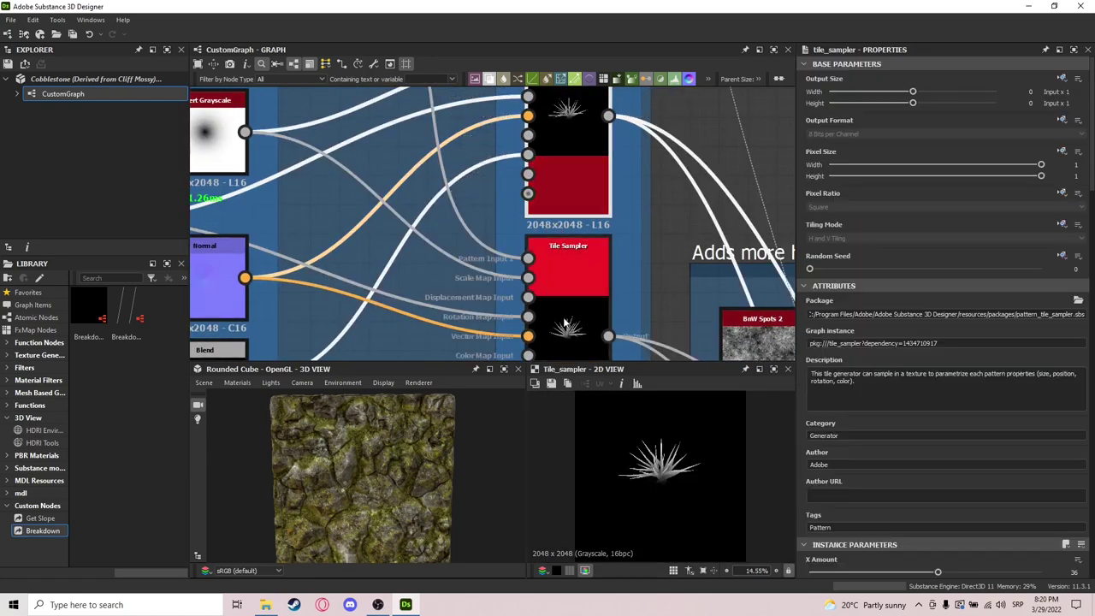
pyautogui.click(574, 340)
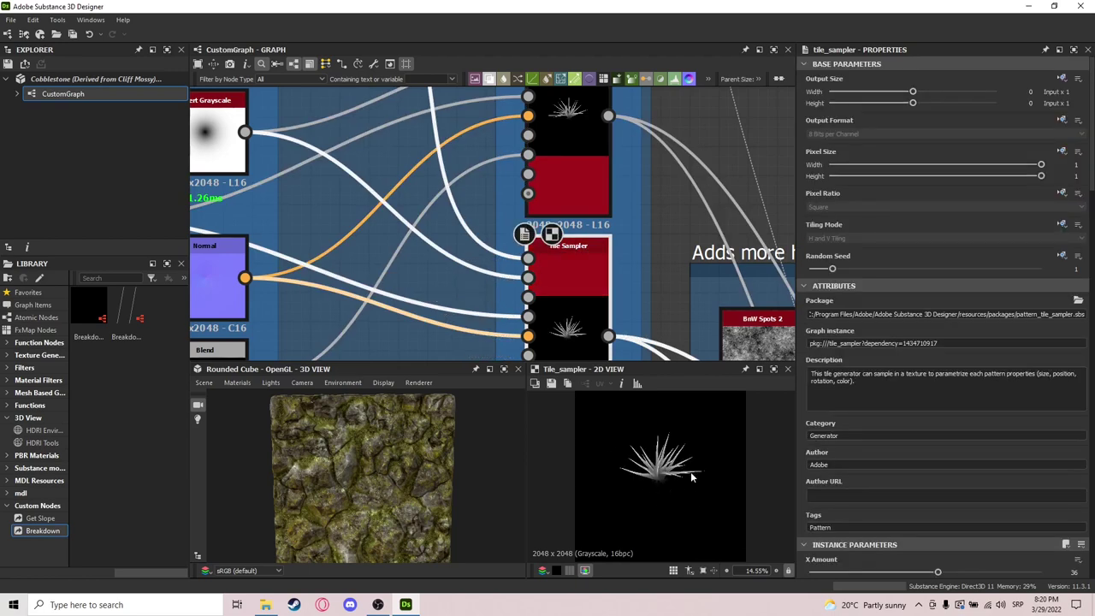
# Preview the upper Moss frame's Tile Sampler and examine its scattered patches and its links to the surrounding moss frames.
pyautogui.scroll(-5, 500, 267)
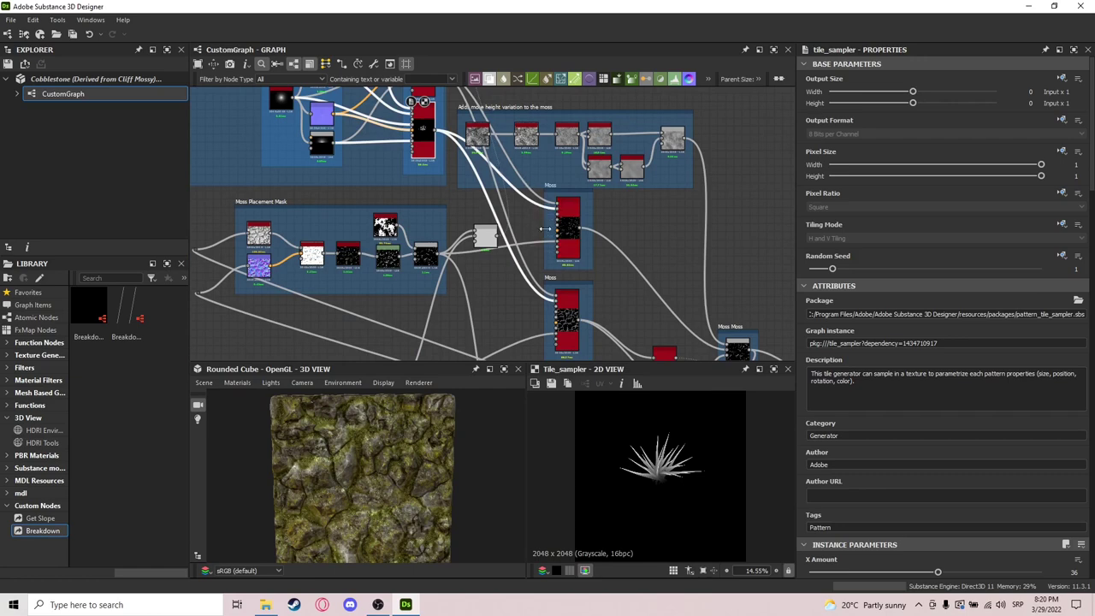
pyautogui.scroll(3, 555, 242)
pyautogui.click(565, 229)
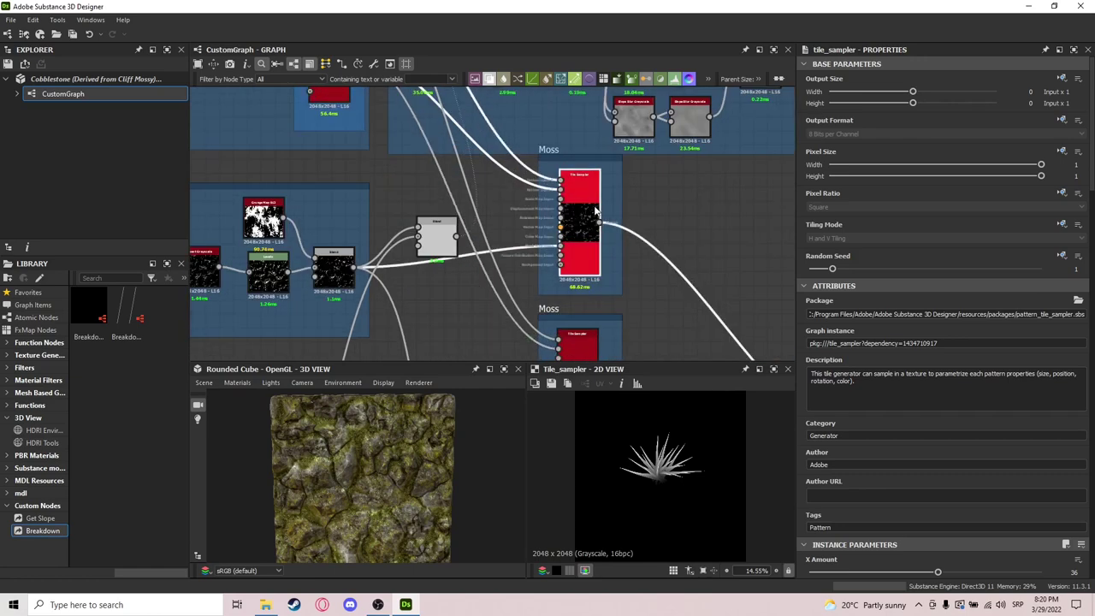
pyautogui.scroll(-4, 548, 244)
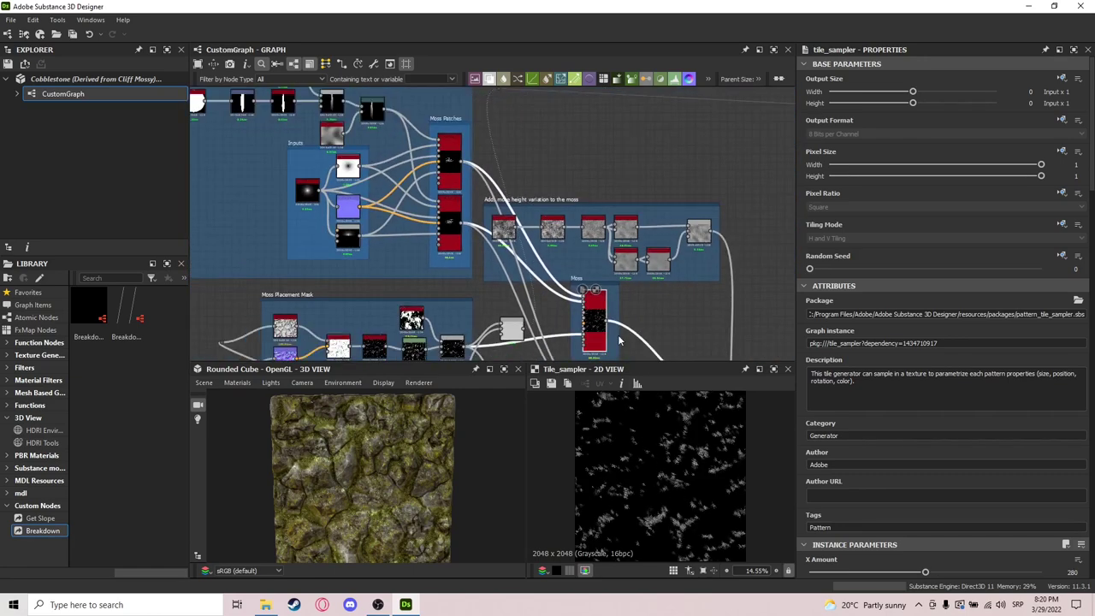
pyautogui.scroll(5, 568, 199)
pyautogui.scroll(-3, 516, 163)
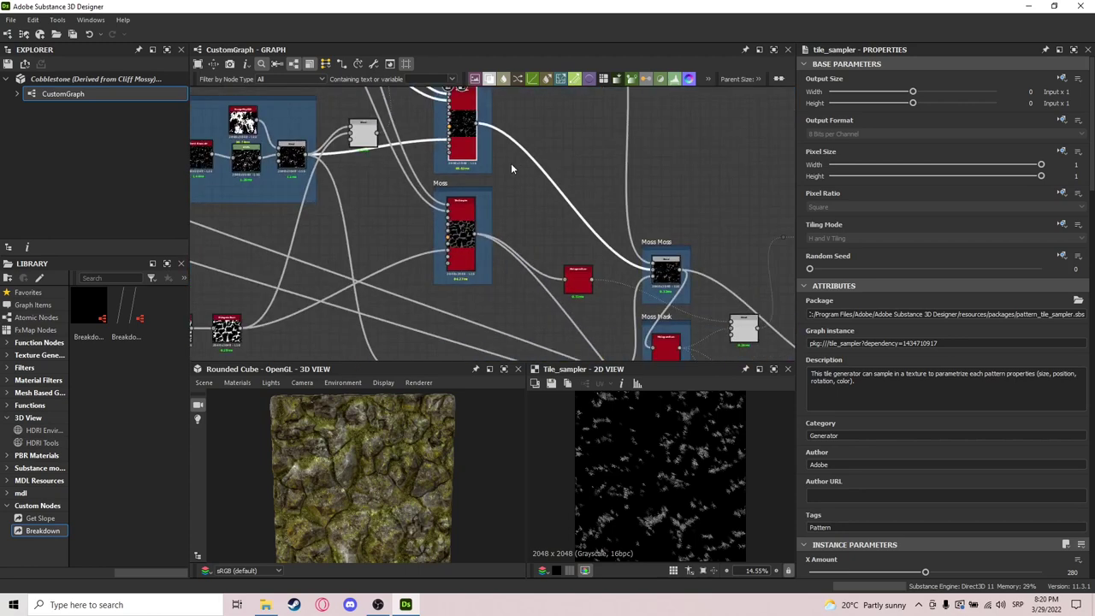
pyautogui.scroll(4, 547, 227)
pyautogui.scroll(2, 664, 445)
pyautogui.scroll(-2, 669, 453)
pyautogui.scroll(2, 604, 465)
pyautogui.scroll(-3, 680, 525)
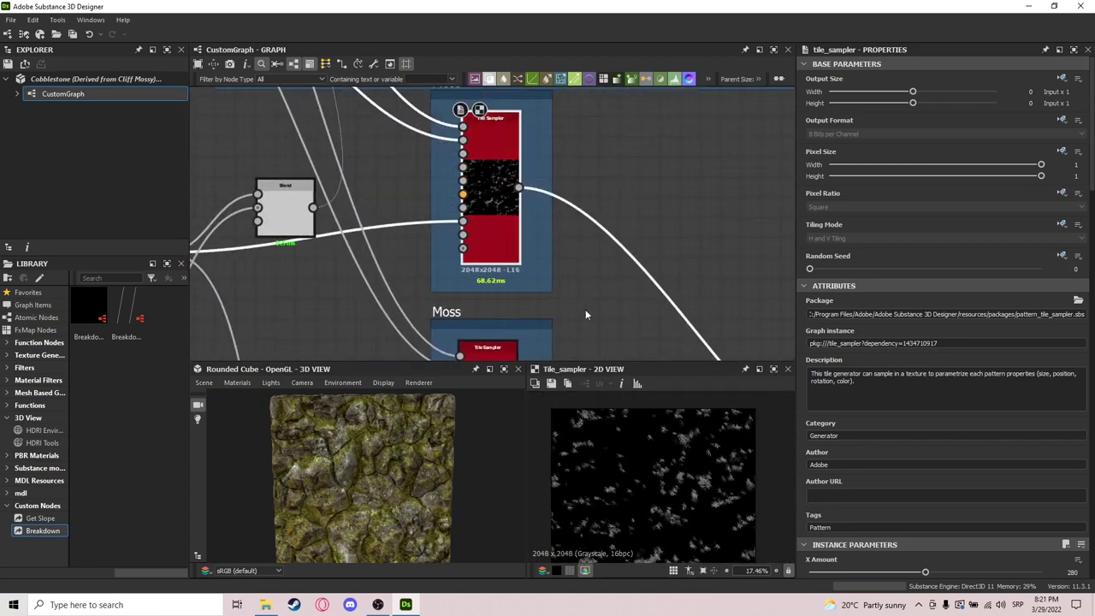
# Preview the lower Moss frame's Tile Sampler and compare it with a close-up of the moss between the stones in 3D.
pyautogui.moveTo(505, 353); pyautogui.dragTo(529, 261, button='middle')
pyautogui.moveTo(523, 311); pyautogui.dragTo(566, 264, button='middle')
pyautogui.click(566, 263)
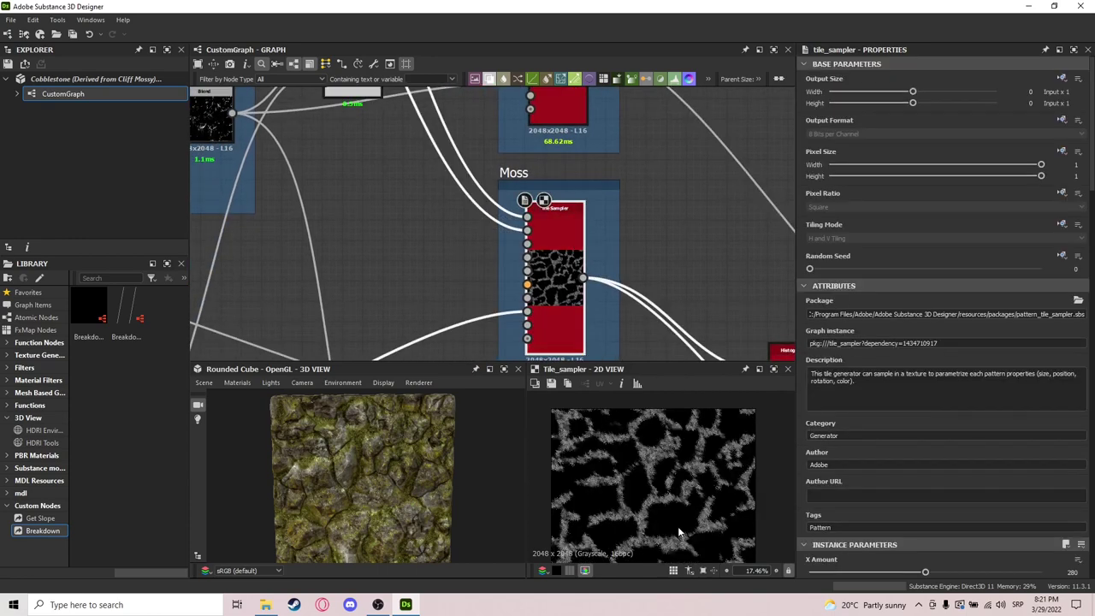
pyautogui.scroll(-2, 675, 528)
pyautogui.scroll(5, 353, 459)
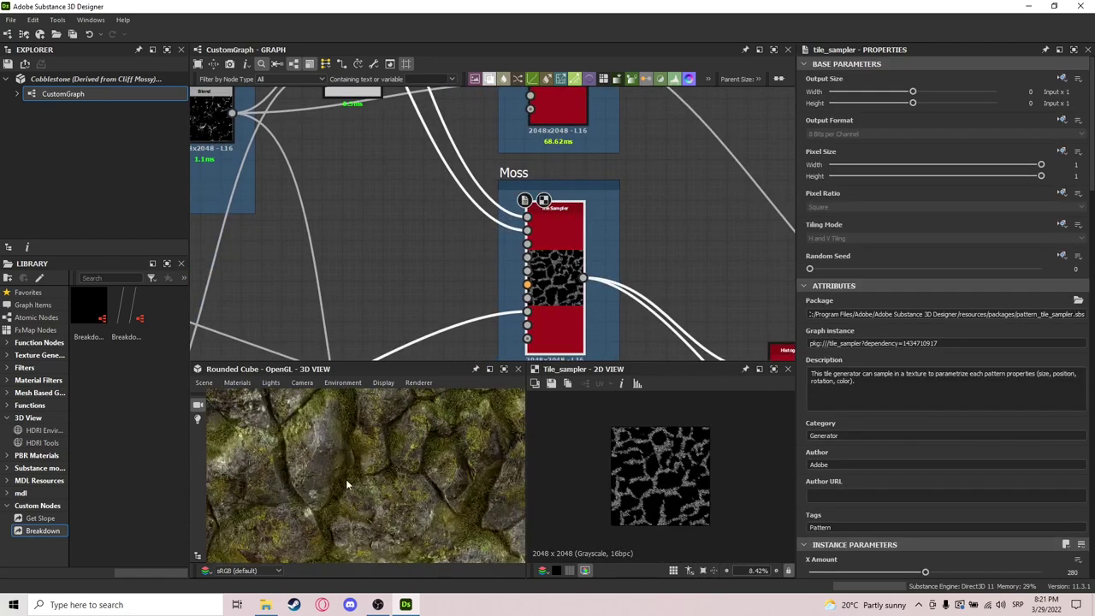
# Preview the Histogram Scan after the Invert Grayscale and follow it to the lower Moss Tile Sampler's mask input.
pyautogui.moveTo(525, 263); pyautogui.dragTo(575, 176, button='middle')
pyautogui.scroll(-3, 578, 174)
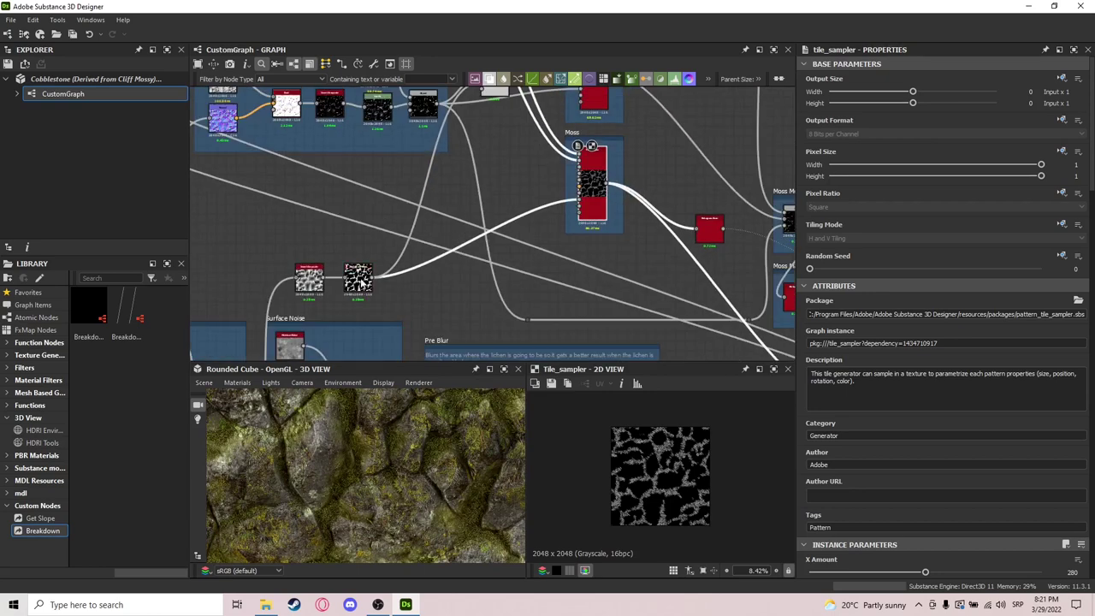
pyautogui.scroll(3, 365, 279)
pyautogui.doubleClick(366, 278)
pyautogui.scroll(2, 671, 488)
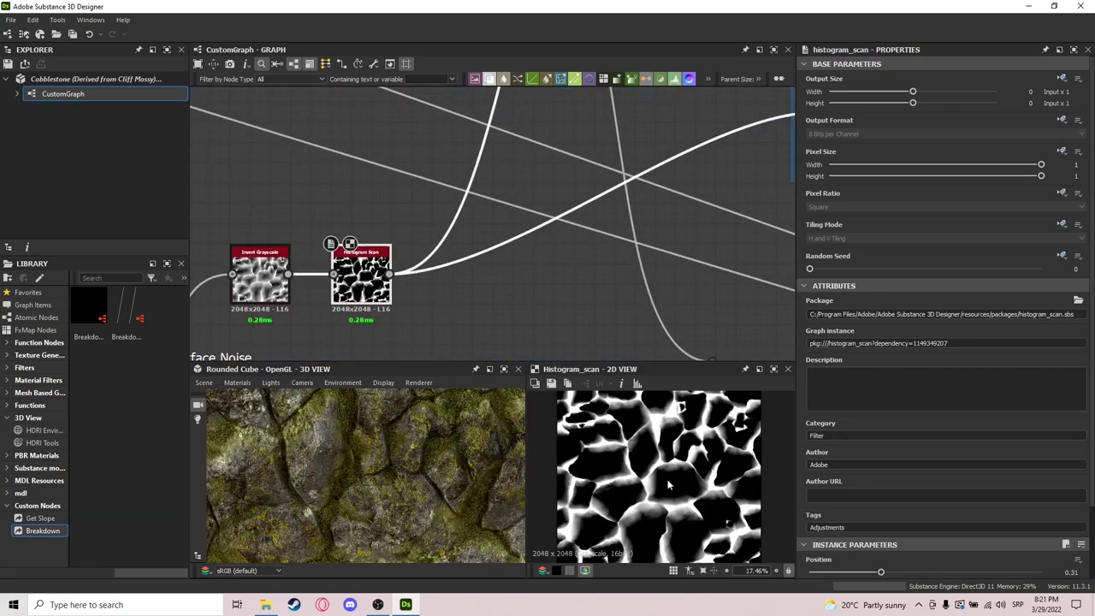
pyautogui.moveTo(684, 208); pyautogui.dragTo(464, 330, button='middle')
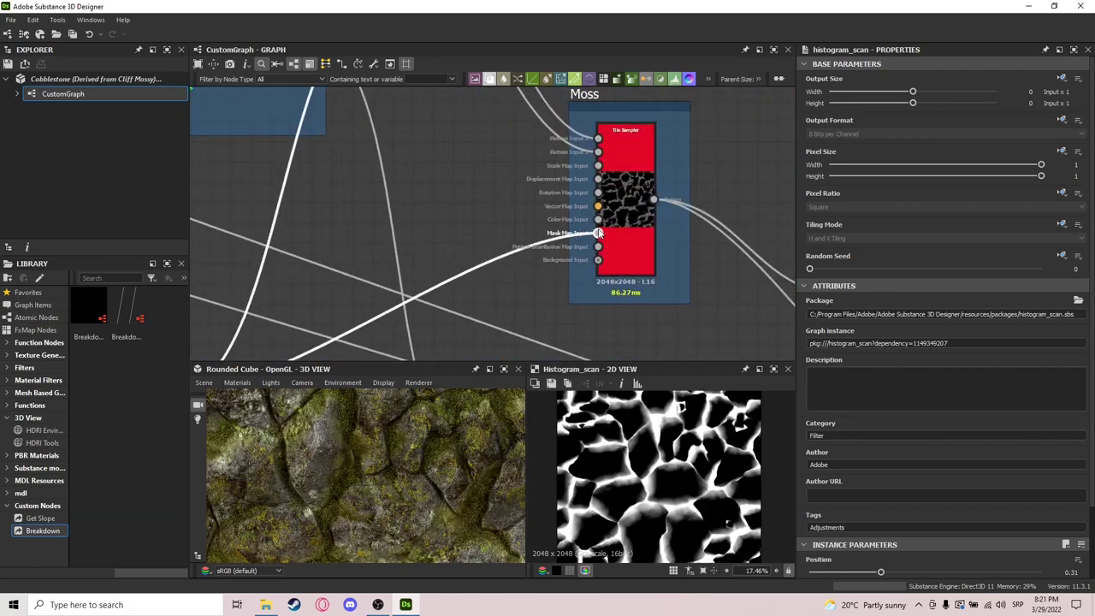
# Preview the Histogram Scan fed by the lower Moss Tile Sampler.
pyautogui.moveTo(717, 274); pyautogui.dragTo(474, 243, button='middle')
pyautogui.moveTo(682, 266); pyautogui.dragTo(346, 164, button='middle')
pyautogui.doubleClick(552, 213)
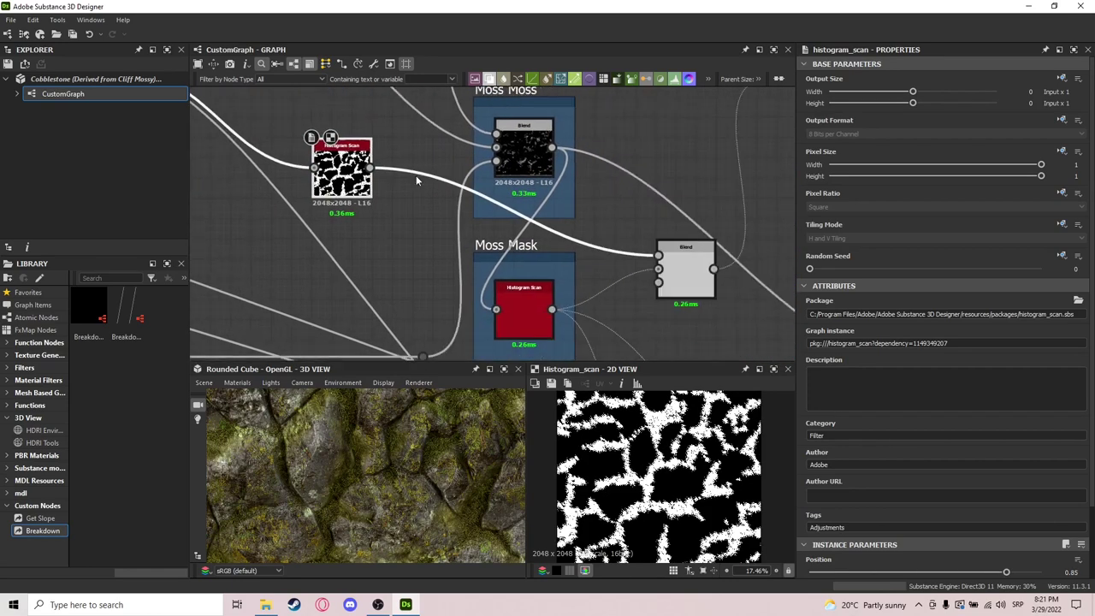
# Preview the Add (Linear Dodge) Blend that combines both moss masks and move it slightly higher in the graph.
pyautogui.click(682, 281)
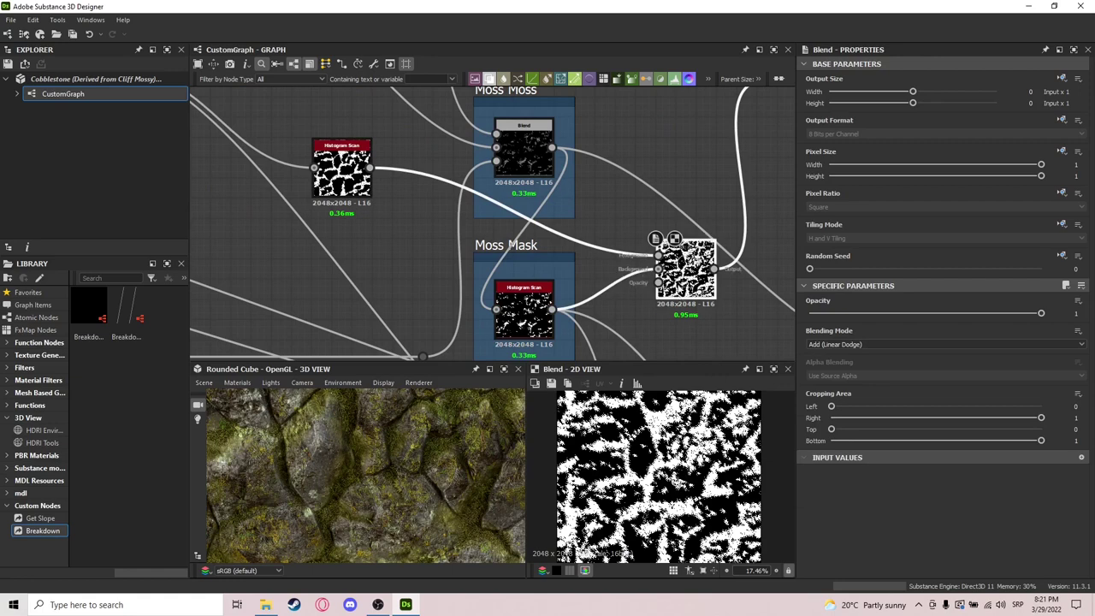
pyautogui.moveTo(677, 288); pyautogui.dragTo(666, 241)
pyautogui.scroll(-3, 702, 227)
pyautogui.moveTo(719, 219); pyautogui.dragTo(655, 222, button='middle')
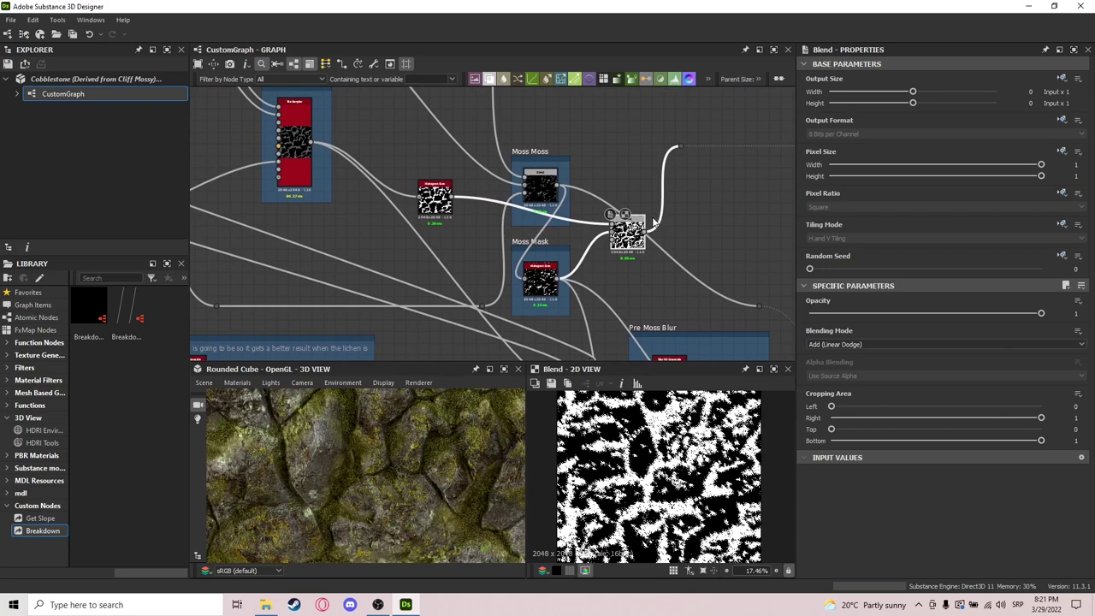
# Preview the Blend in the Moss Moss frame and the Histogram Scan in the Moss Mask frame.
pyautogui.scroll(1, 661, 296)
pyautogui.moveTo(661, 297); pyautogui.dragTo(616, 274, button='middle')
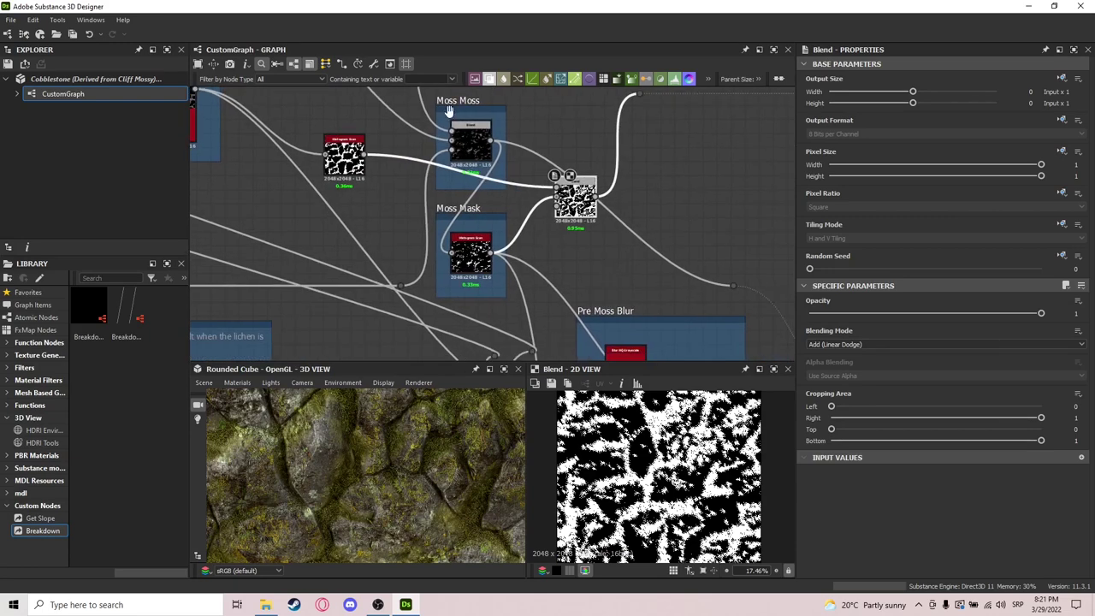
pyautogui.click(469, 139)
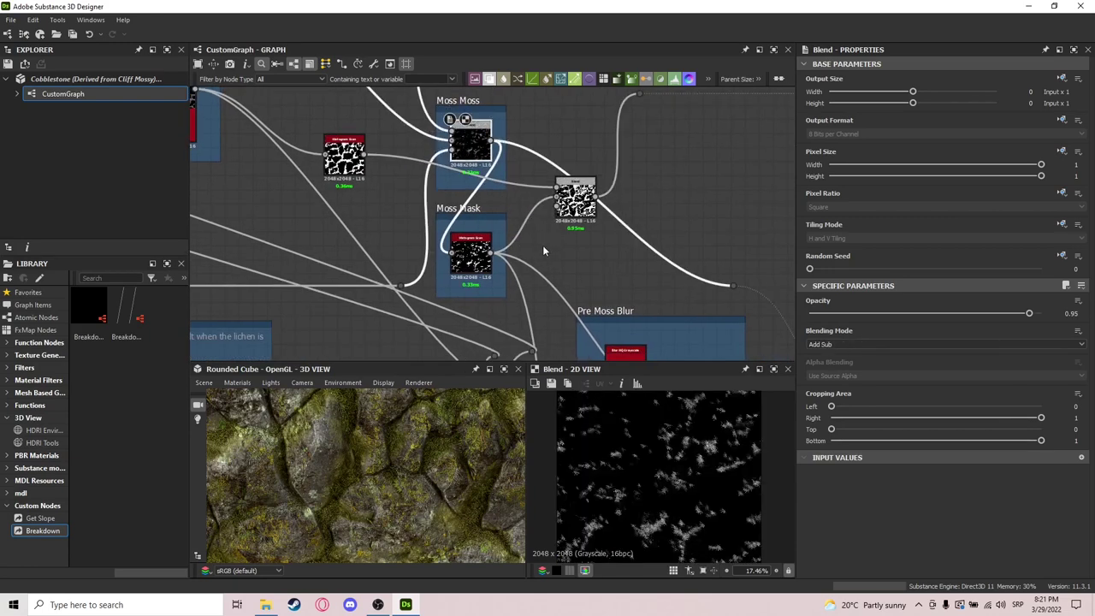
pyautogui.moveTo(652, 261); pyautogui.dragTo(638, 227, button='middle')
pyautogui.click(458, 219)
pyautogui.click(458, 220)
pyautogui.moveTo(540, 259); pyautogui.dragTo(582, 296, button='middle')
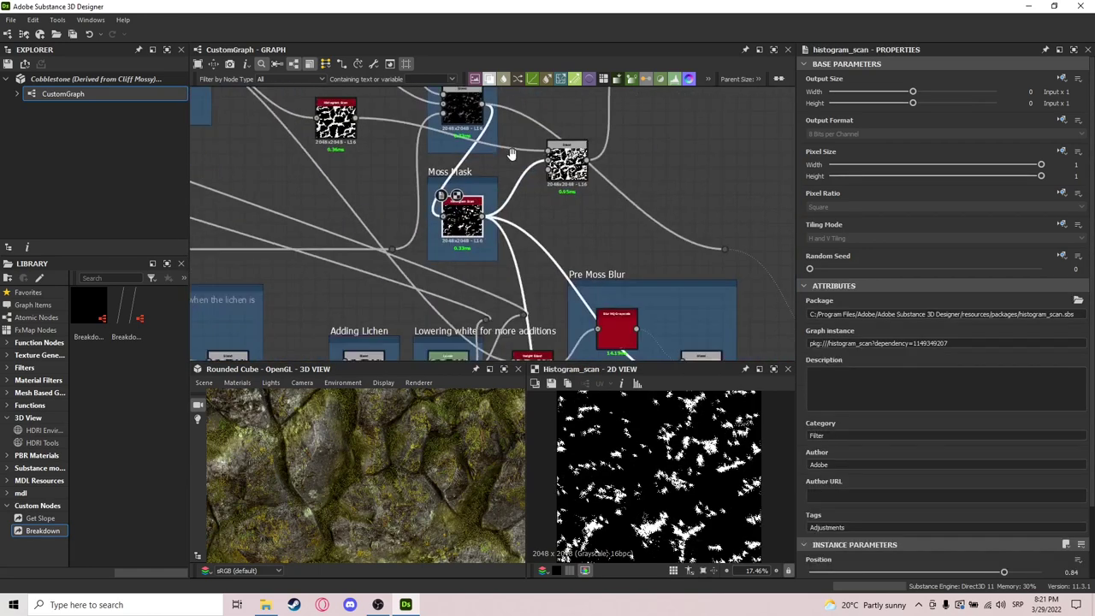
# Preview the Blend in the Pre Moss Blur frame and the Height Blend that feeds that frame.
pyautogui.scroll(-2, 548, 186)
pyautogui.scroll(4, 591, 257)
pyautogui.click(599, 265)
pyautogui.scroll(-2, 511, 241)
pyautogui.moveTo(422, 194); pyautogui.dragTo(534, 201, button='middle')
pyautogui.scroll(-1, 536, 211)
pyautogui.scroll(1, 476, 237)
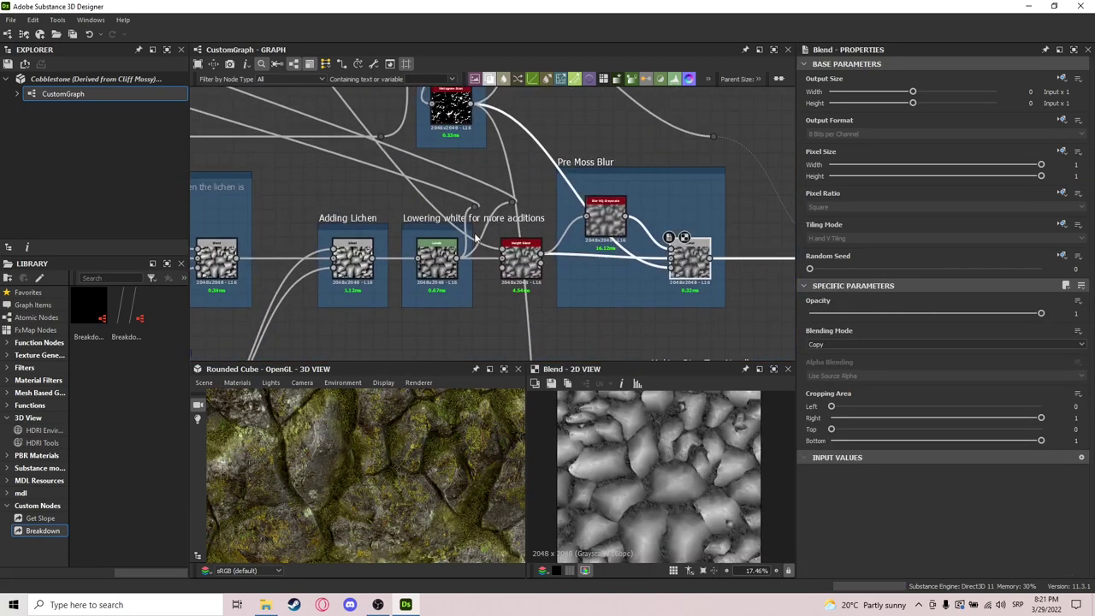
pyautogui.scroll(2, 475, 239)
pyautogui.click(518, 248)
# Trace the Height Blend's moss input back to the lower Moss frame's Tile Sampler and preview it.
pyautogui.scroll(-2, 525, 254)
pyautogui.moveTo(526, 256); pyautogui.dragTo(540, 262, button='middle')
pyautogui.scroll(-1, 539, 261)
pyautogui.moveTo(496, 222); pyautogui.dragTo(511, 237, button='middle')
pyautogui.scroll(-3, 511, 237)
pyautogui.moveTo(420, 124); pyautogui.dragTo(505, 224, button='middle')
pyautogui.scroll(4, 458, 207)
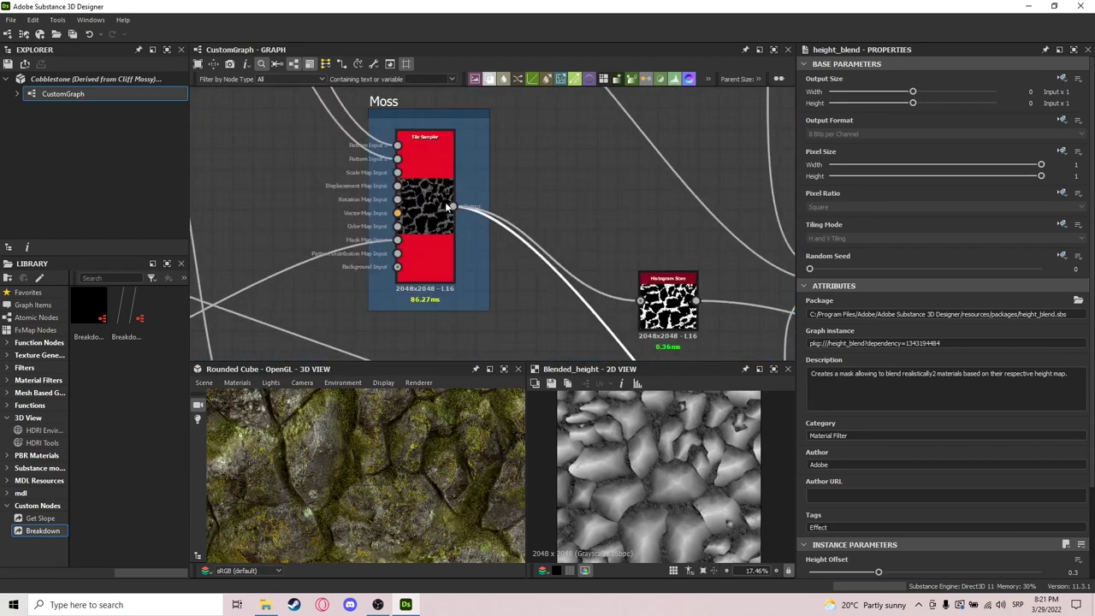
pyautogui.click(442, 200)
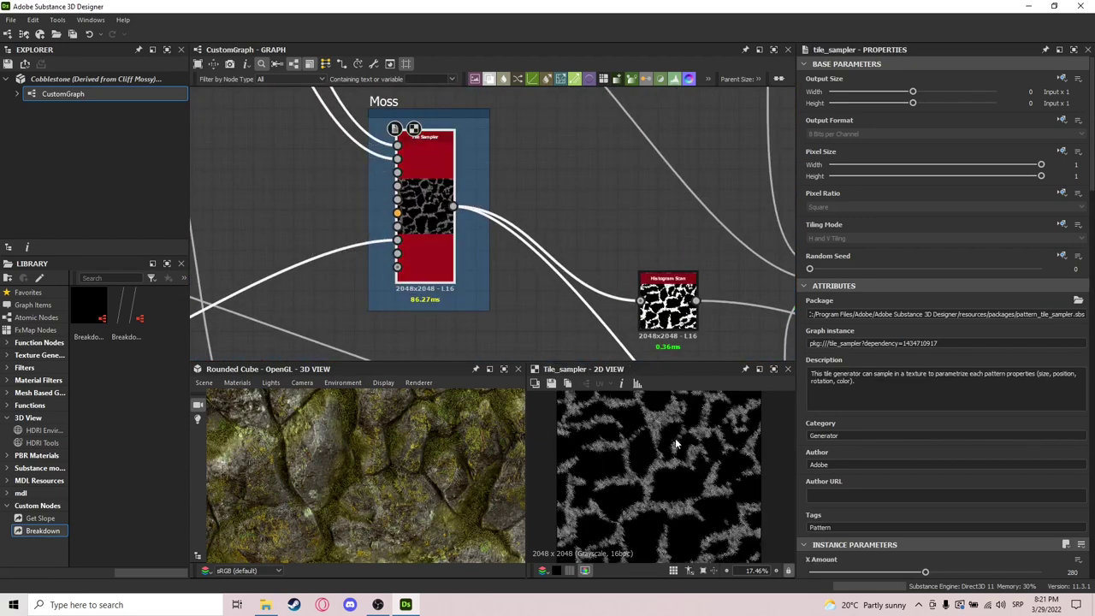
# Preview the Height Blend that feeds the Pre Moss Blur frame and inspect the moss between the stones up close.
pyautogui.scroll(-2, 582, 336)
pyautogui.moveTo(582, 336); pyautogui.dragTo(488, 230, button='middle')
pyautogui.scroll(-1, 631, 344)
pyautogui.moveTo(631, 344); pyautogui.dragTo(518, 169, button='middle')
pyautogui.scroll(2, 593, 278)
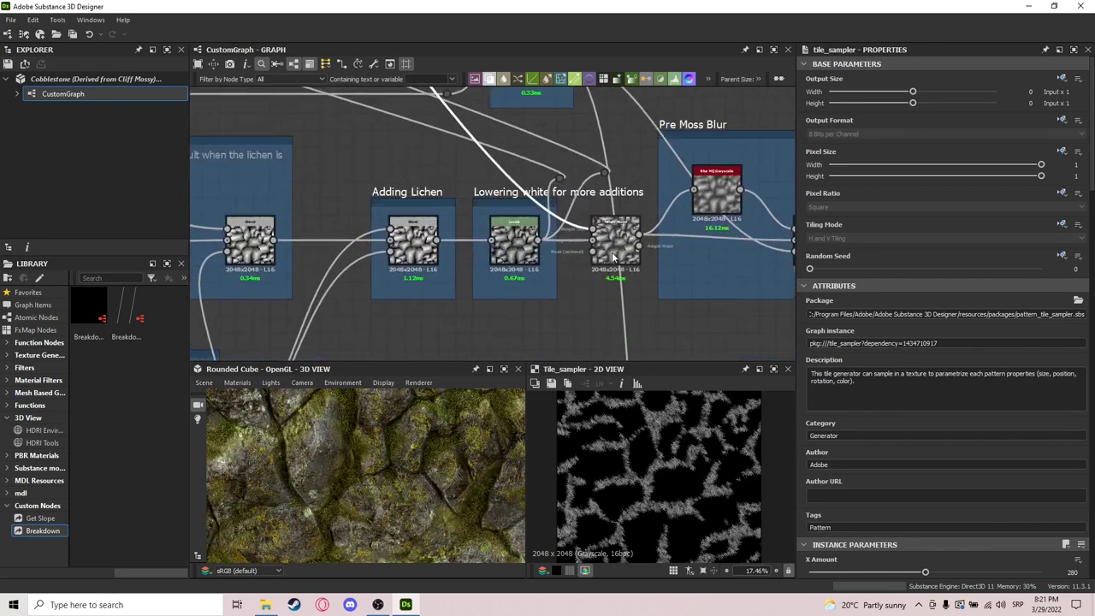
pyautogui.click(616, 250)
pyautogui.scroll(5, 666, 453)
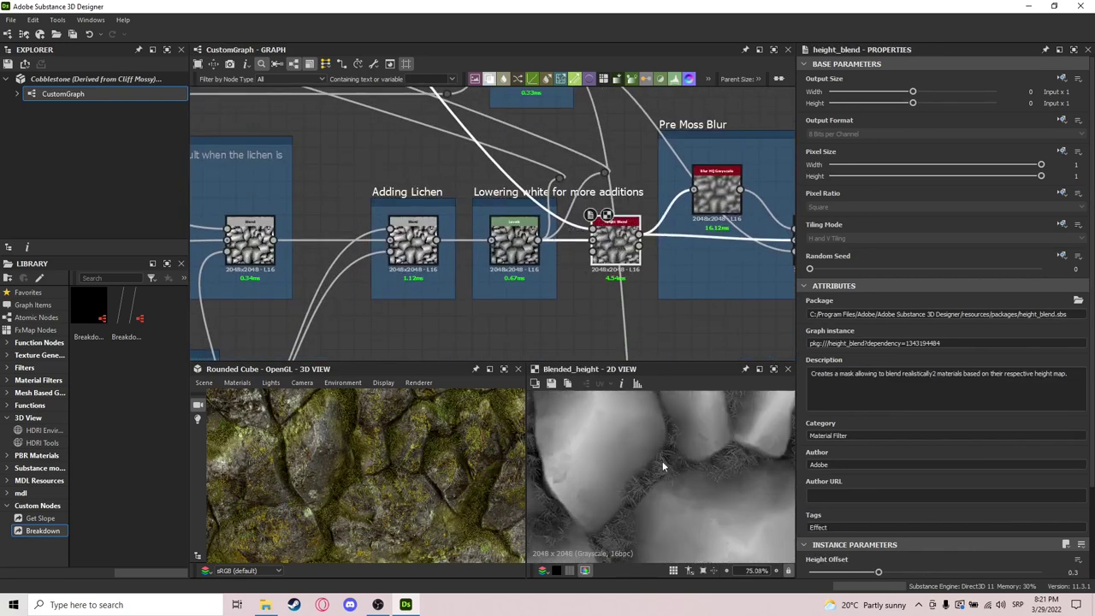
pyautogui.moveTo(655, 506); pyautogui.dragTo(661, 470, button='middle')
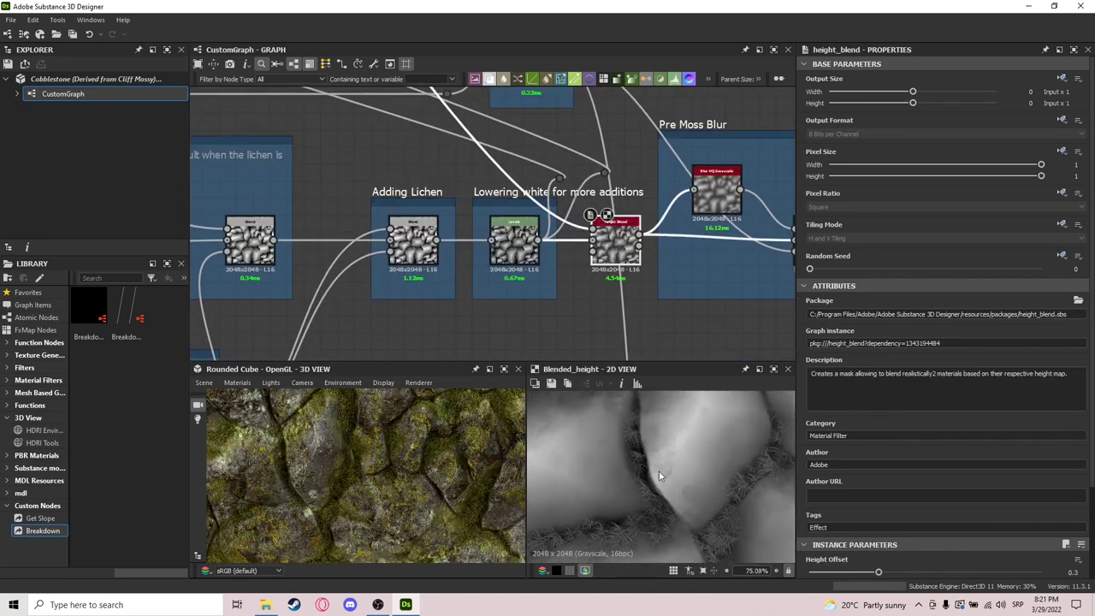
# Preview the Blur HQ Grayscale and the Blend inside the Pre Moss Blur frame.
pyautogui.moveTo(752, 337); pyautogui.dragTo(575, 335, button='middle')
pyautogui.scroll(1, 581, 330)
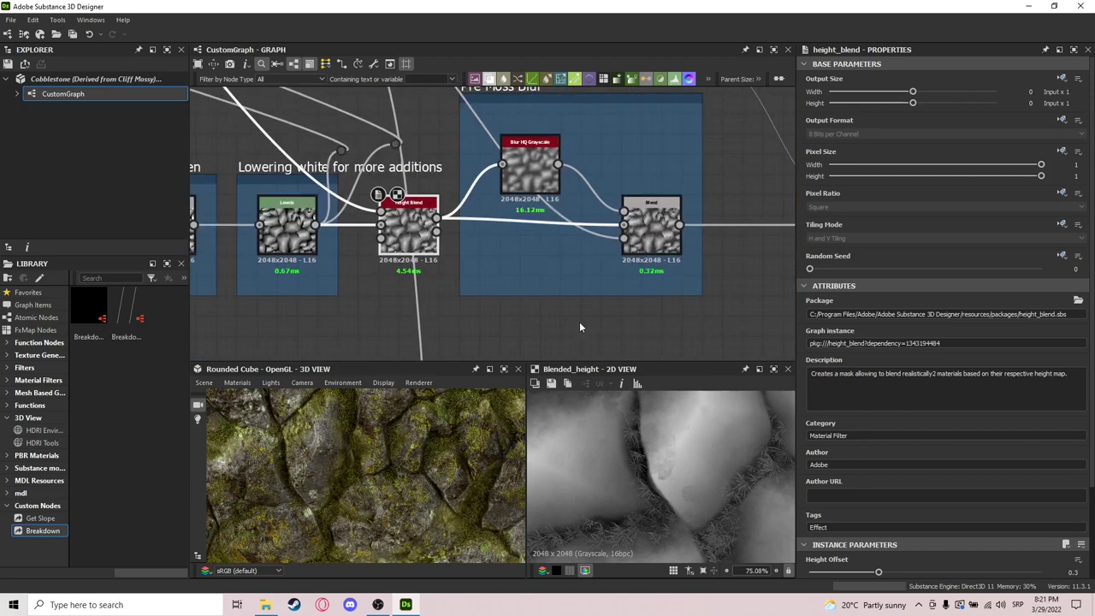
pyautogui.scroll(-2, 583, 324)
pyautogui.doubleClick(556, 227)
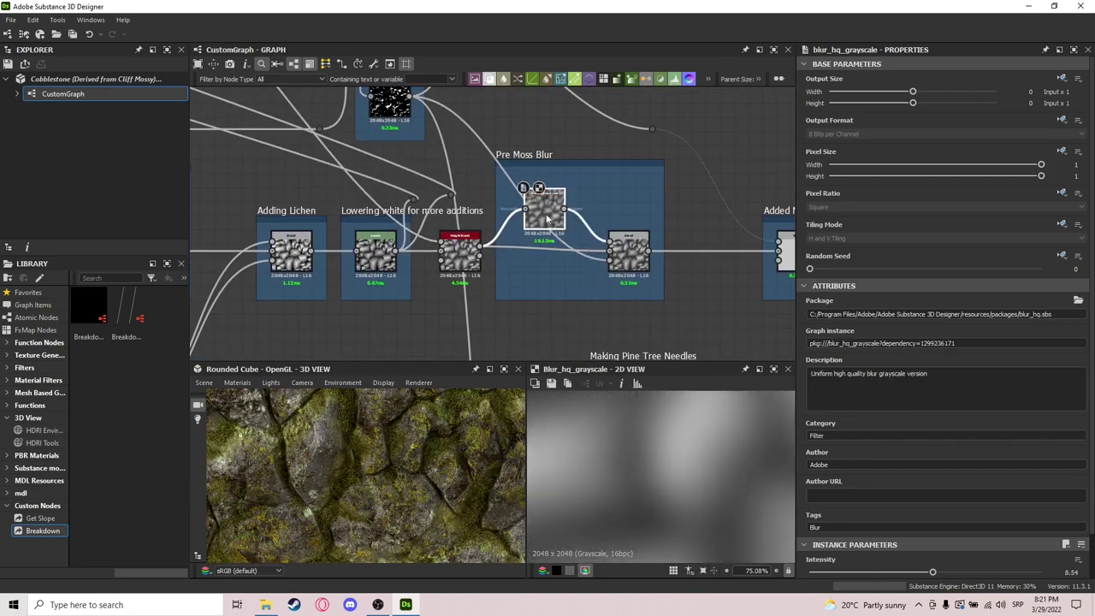
pyautogui.moveTo(661, 244); pyautogui.dragTo(597, 256, button='middle')
pyautogui.doubleClick(578, 261)
pyautogui.scroll(8, 718, 454)
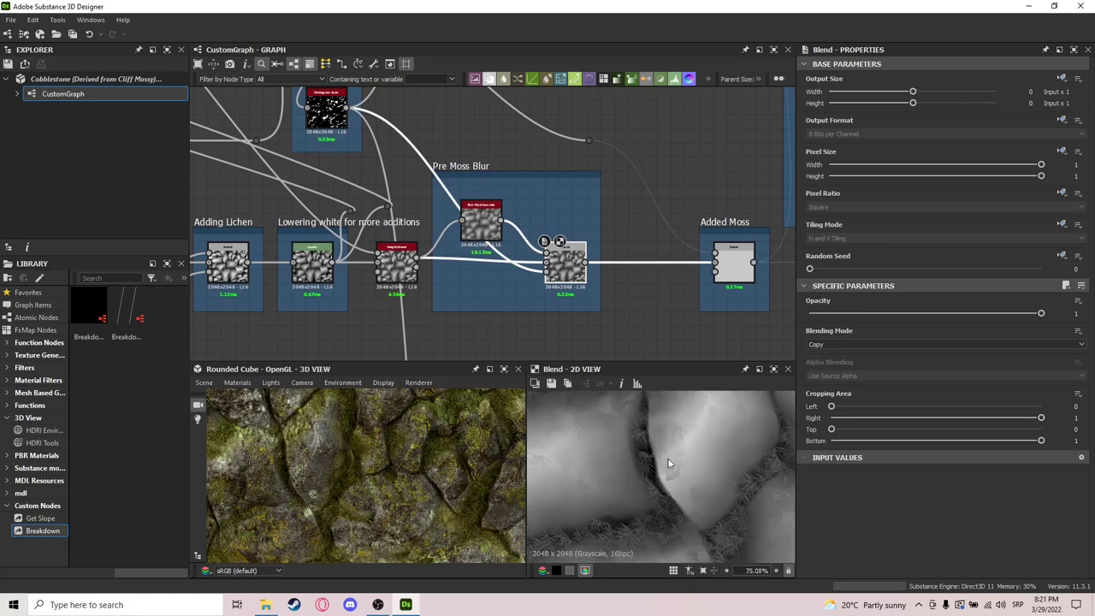
# Compare the Height Blend's output with the Pre Moss Blur frame's Blend.
pyautogui.doubleClick(396, 273)
pyautogui.doubleClick(564, 271)
pyautogui.scroll(-8, 688, 448)
pyautogui.moveTo(624, 266); pyautogui.dragTo(612, 338, button='middle')
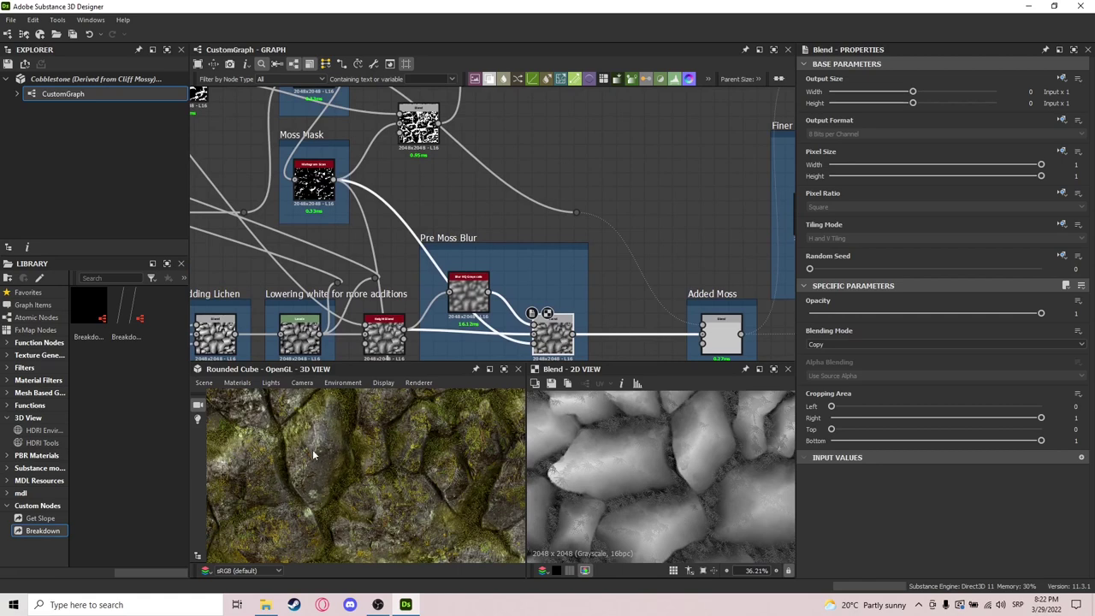
# Preview the Blend in the Moss Moss frame and inspect the upper Moss frame's Tile Sampler that feeds it.
pyautogui.moveTo(688, 316); pyautogui.dragTo(575, 258, button='middle')
pyautogui.click(611, 272)
pyautogui.moveTo(307, 112); pyautogui.dragTo(545, 293, button='middle')
pyautogui.doubleClick(453, 193)
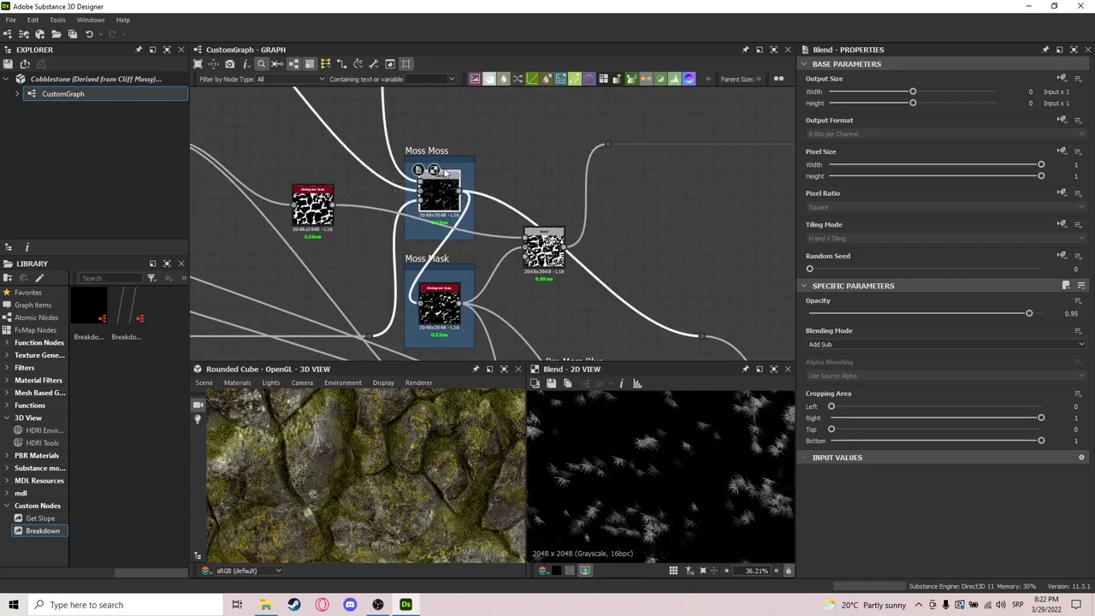
pyautogui.scroll(-3, 428, 205)
pyautogui.click(418, 202)
pyautogui.scroll(5, 561, 318)
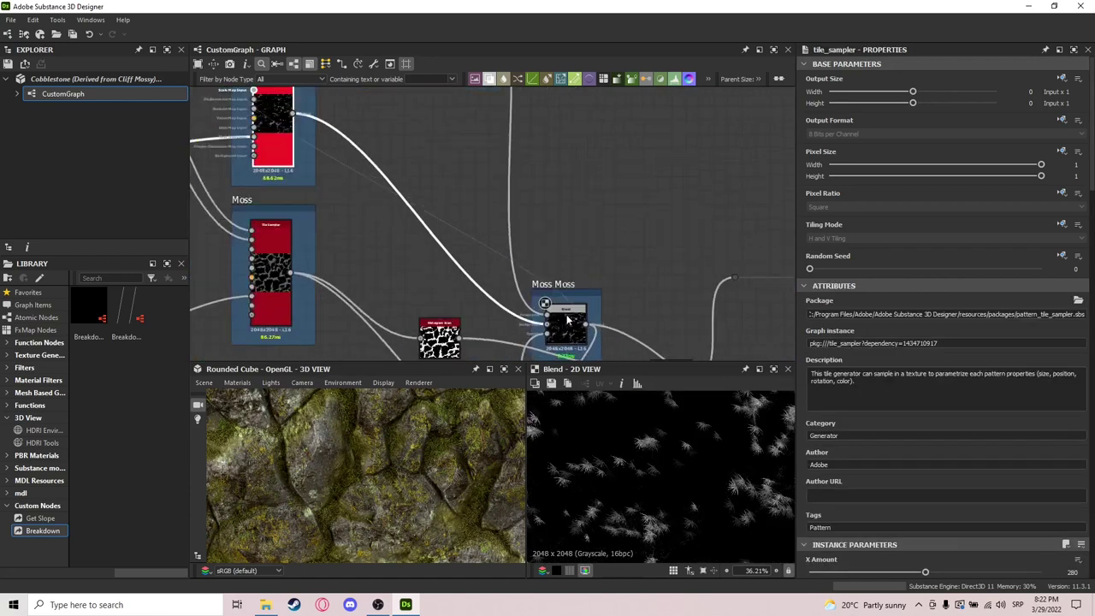
pyautogui.click(557, 331)
# Trace the Moss Moss Blend's inputs to the moss height variation frame and the upper Moss frame's Tile Sampler.
pyautogui.scroll(-5, 562, 328)
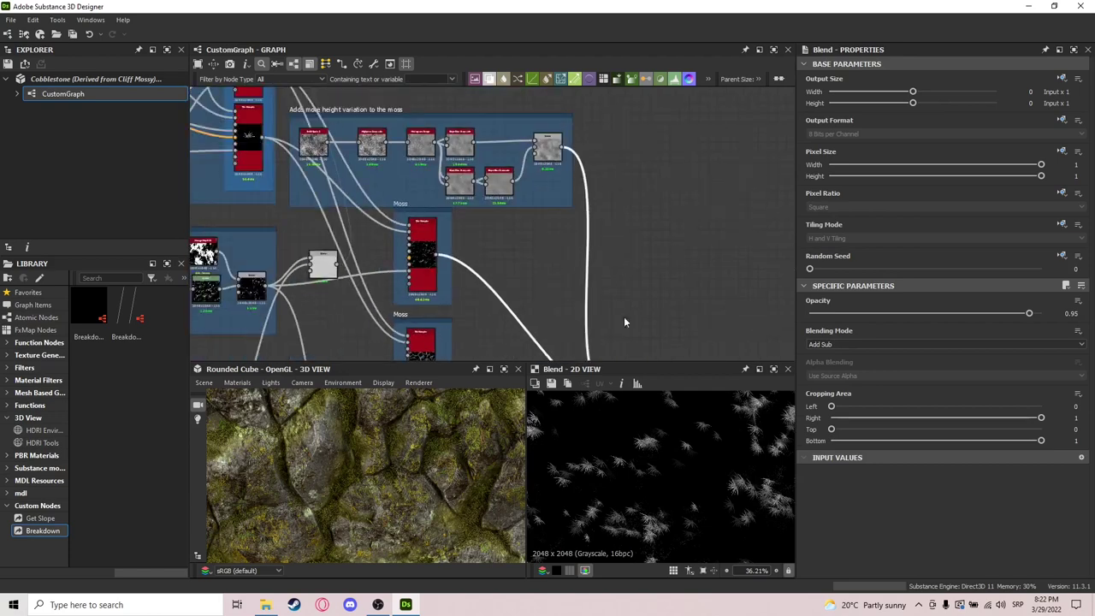
pyautogui.scroll(3, 607, 256)
pyautogui.moveTo(617, 220); pyautogui.dragTo(667, 384, button='middle')
pyautogui.scroll(4, 472, 224)
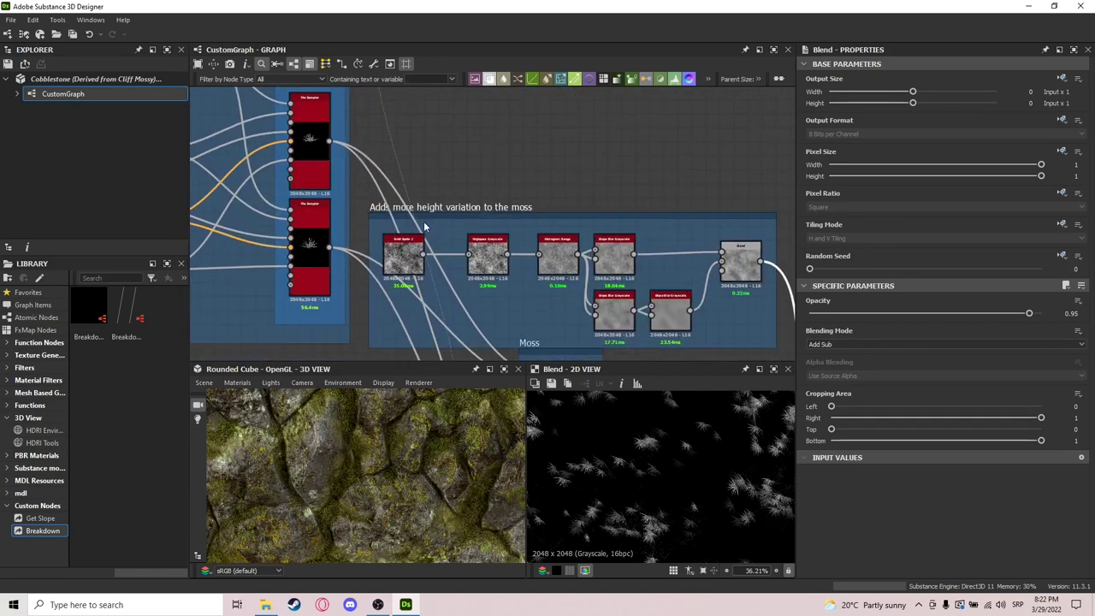
pyautogui.scroll(2, 428, 227)
pyautogui.scroll(-4, 668, 343)
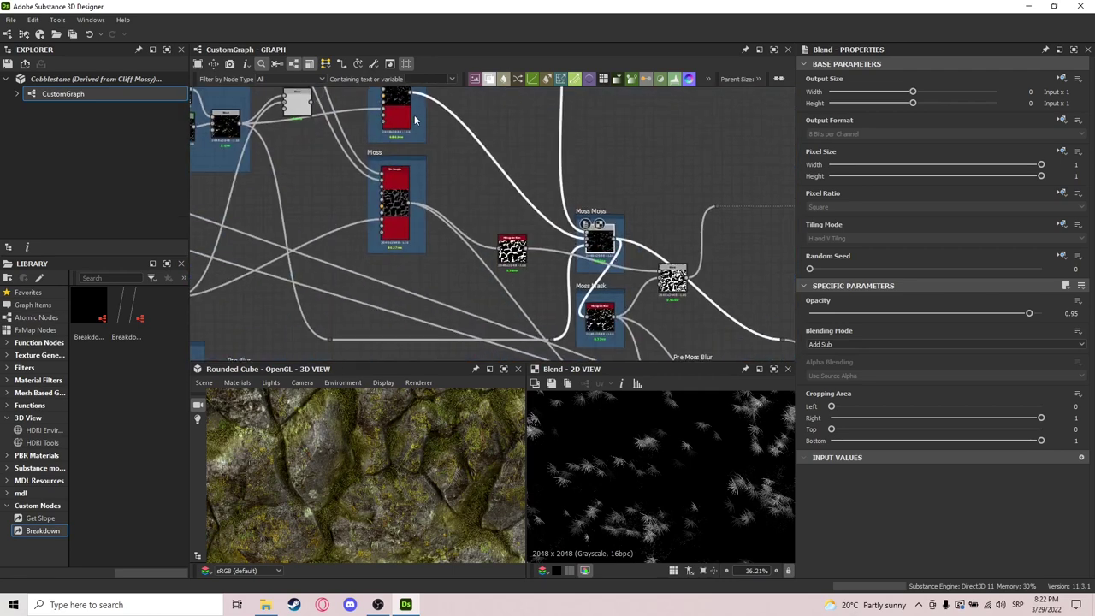
pyautogui.click(405, 114)
pyautogui.click(600, 241)
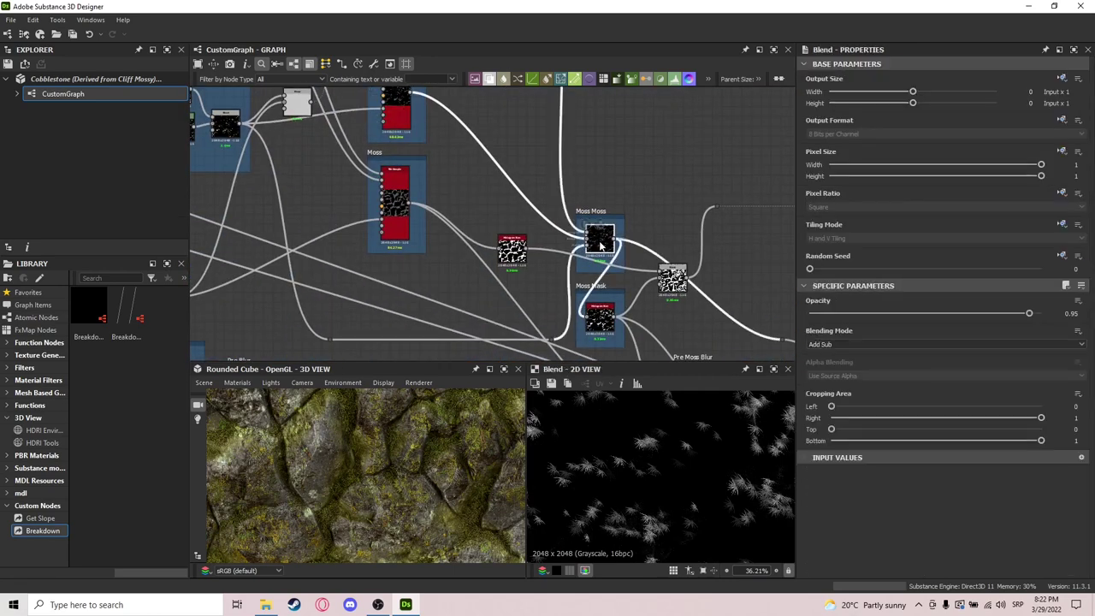
pyautogui.scroll(-2, 706, 451)
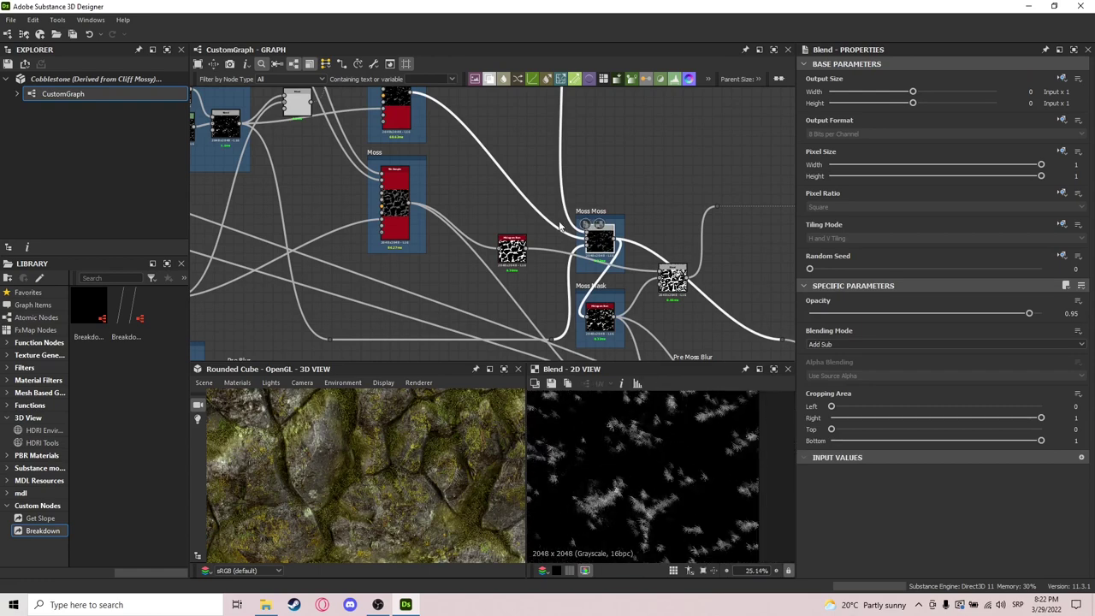
# Preview the BnW Spots 2 and Highpass Grayscale nodes in the moss height variation frame.
pyautogui.scroll(-5, 575, 256)
pyautogui.scroll(5, 499, 246)
pyautogui.scroll(5, 571, 281)
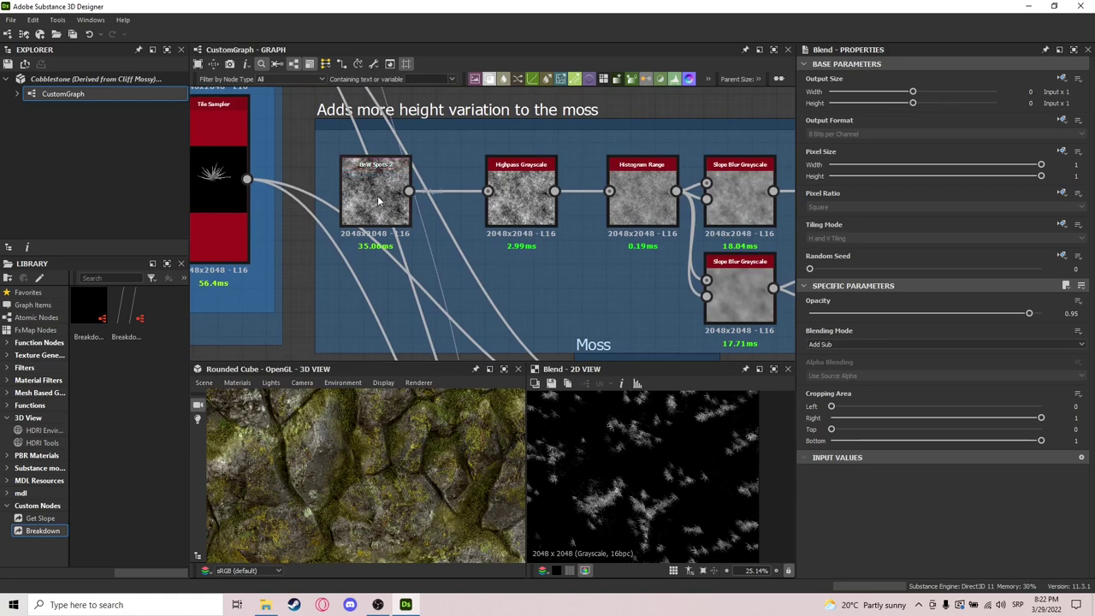
pyautogui.click(377, 195)
pyautogui.click(521, 192)
pyautogui.moveTo(691, 321); pyautogui.dragTo(611, 318, button='middle')
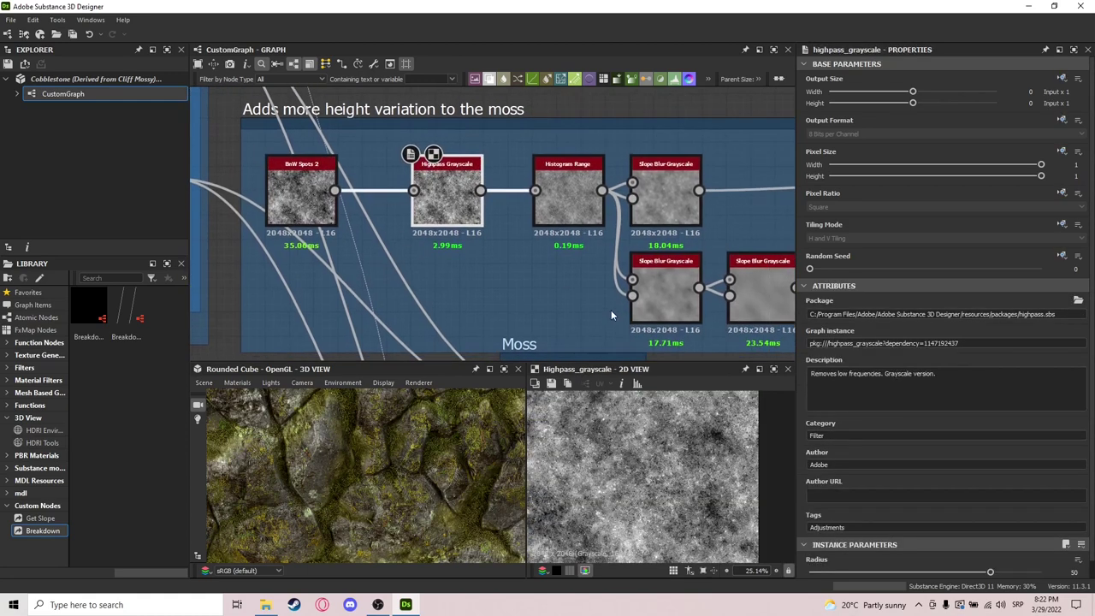
# Preview the Histogram Range and the three Slope Blur Grayscale nodes in the moss height variation frame.
pyautogui.click(568, 190)
pyautogui.moveTo(722, 214); pyautogui.dragTo(623, 196, button='middle')
pyautogui.click(571, 182)
pyautogui.click(562, 265)
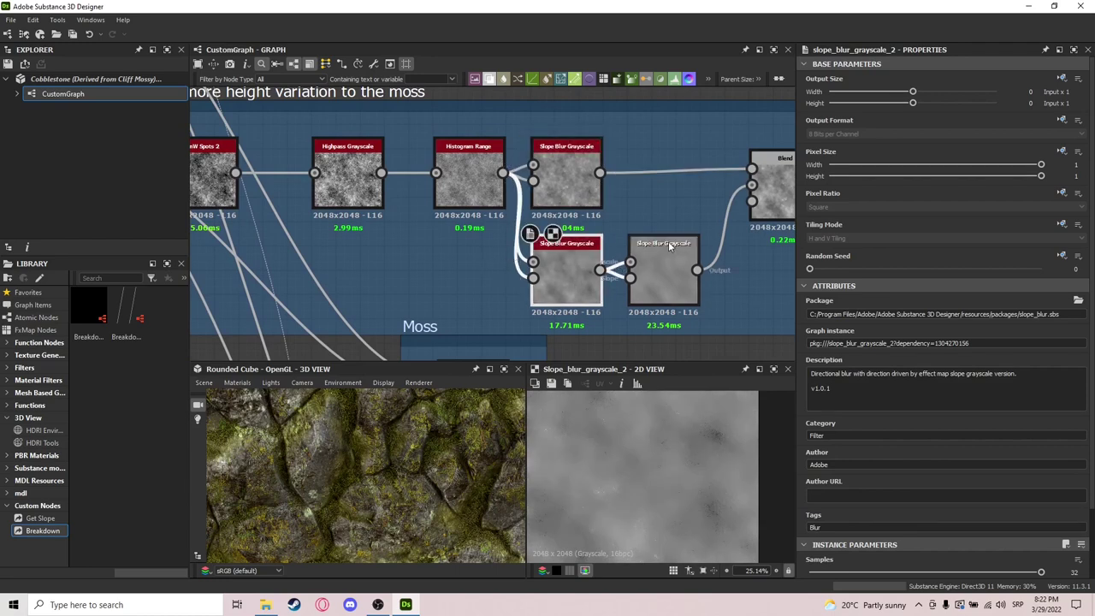
pyautogui.moveTo(665, 243); pyautogui.dragTo(563, 233, button='middle')
pyautogui.click(570, 243)
# Preview the Add Sub Blend that combines the slope blurs in the moss height variation frame.
pyautogui.click(686, 192)
pyautogui.scroll(-2, 684, 492)
pyautogui.scroll(-1, 662, 476)
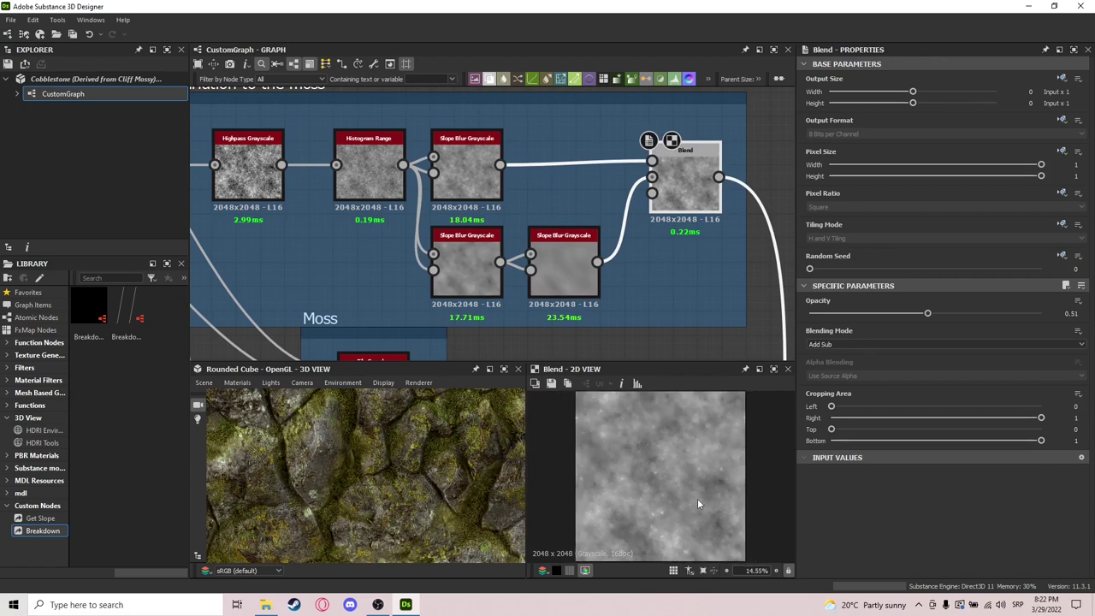
pyautogui.scroll(-3, 614, 327)
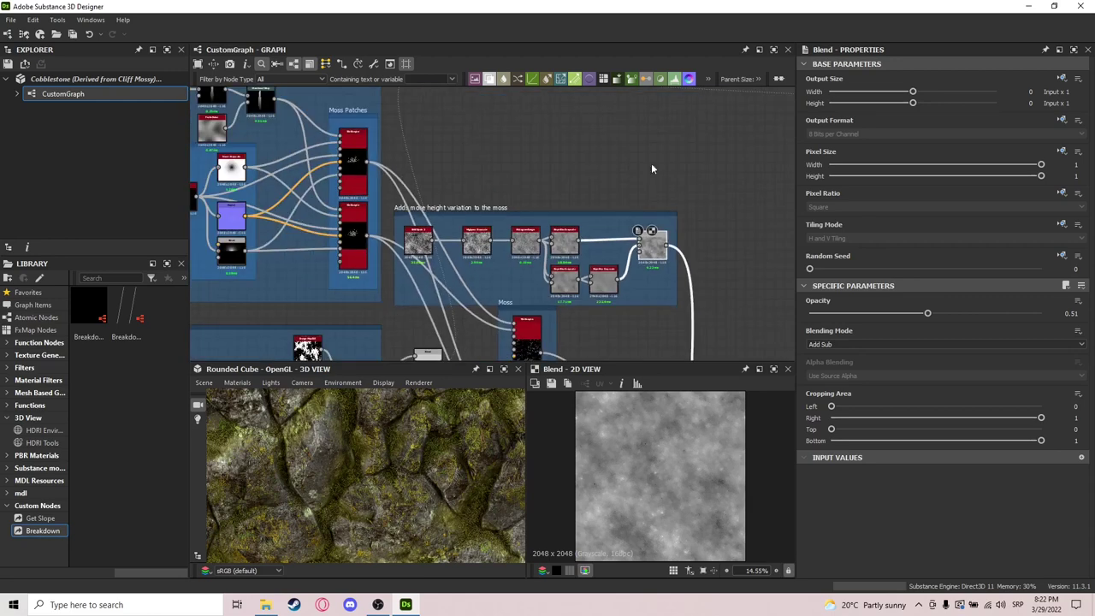
# Follow the height variation output to the Moss Moss frame and preview its Add Sub Blend.
pyautogui.scroll(-3, 674, 220)
pyautogui.moveTo(673, 219); pyautogui.dragTo(619, 116, button='middle')
pyautogui.scroll(6, 651, 294)
pyautogui.moveTo(651, 294); pyautogui.dragTo(594, 194, button='middle')
pyautogui.click(589, 152)
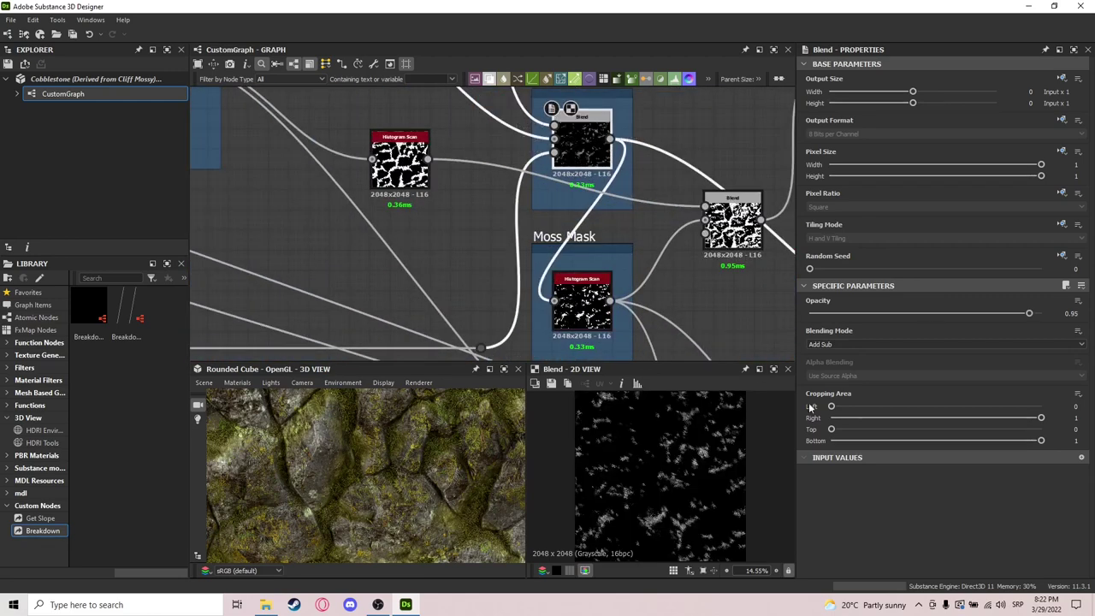
# Trace the Moss Moss Blend's mask input back to the Moss Placement Mask frame and preview its Subtract Blend.
pyautogui.scroll(-1, 582, 244)
pyautogui.moveTo(582, 244); pyautogui.dragTo(697, 181, button='middle')
pyautogui.scroll(-1, 697, 181)
pyautogui.moveTo(377, 156); pyautogui.dragTo(621, 355, button='middle')
pyautogui.scroll(-2, 621, 355)
pyautogui.scroll(3, 463, 223)
pyautogui.doubleClick(463, 222)
pyautogui.scroll(-3, 689, 319)
pyautogui.moveTo(710, 324); pyautogui.dragTo(481, 248, button='middle')
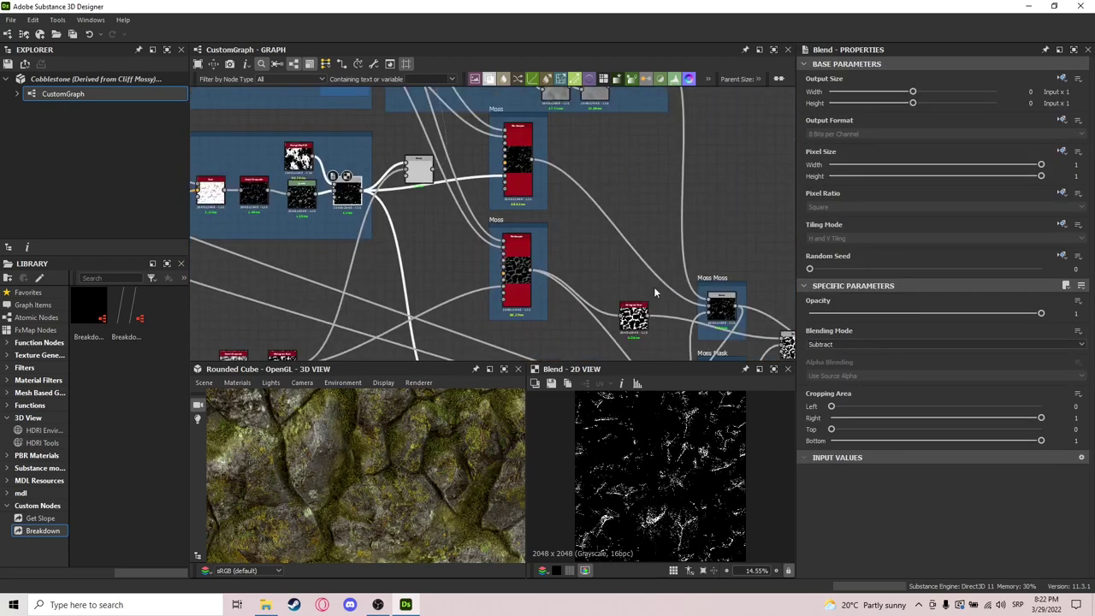
# Return to the Moss Moss frame and preview its Blend against the placement mask.
pyautogui.moveTo(698, 293); pyautogui.dragTo(462, 223, button='middle')
pyautogui.scroll(3, 484, 273)
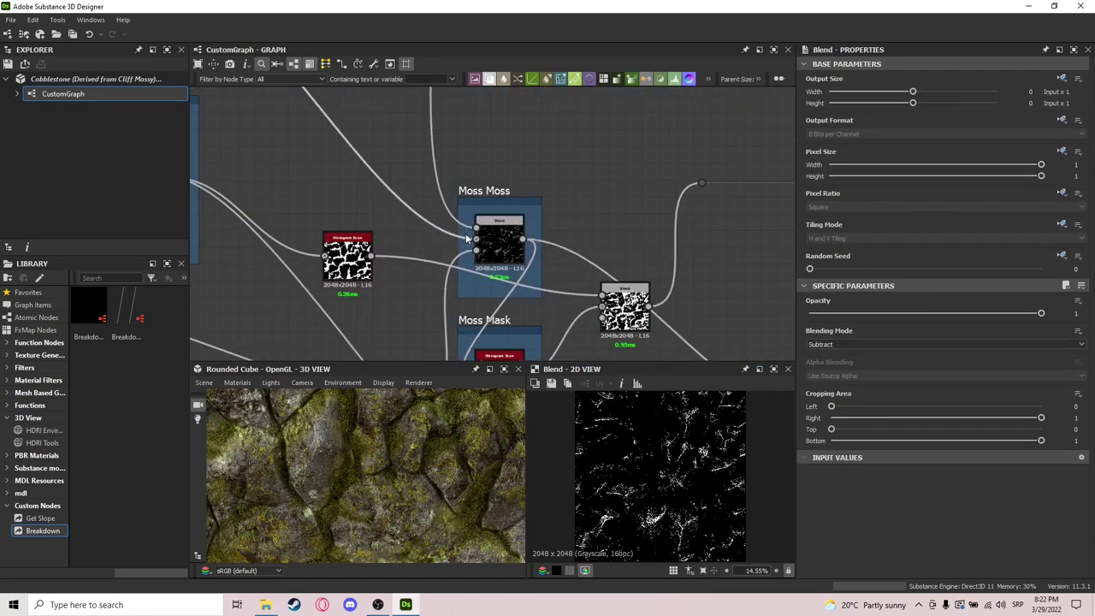
pyautogui.click(485, 282)
pyautogui.moveTo(485, 288); pyautogui.dragTo(577, 279, button='middle')
pyautogui.scroll(-5, 578, 280)
pyautogui.moveTo(368, 237); pyautogui.dragTo(549, 262, button='middle')
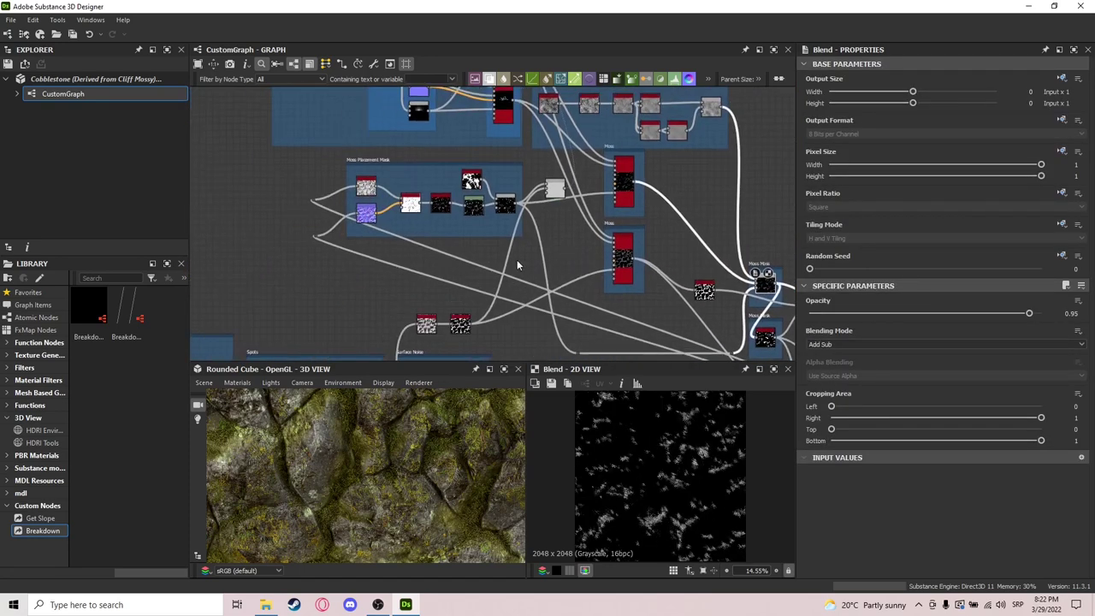
# Preview the Moss Placement Mask frame's final Blend again and inspect the mask up close.
pyautogui.scroll(4, 416, 207)
pyautogui.doubleClick(599, 200)
pyautogui.scroll(3, 667, 491)
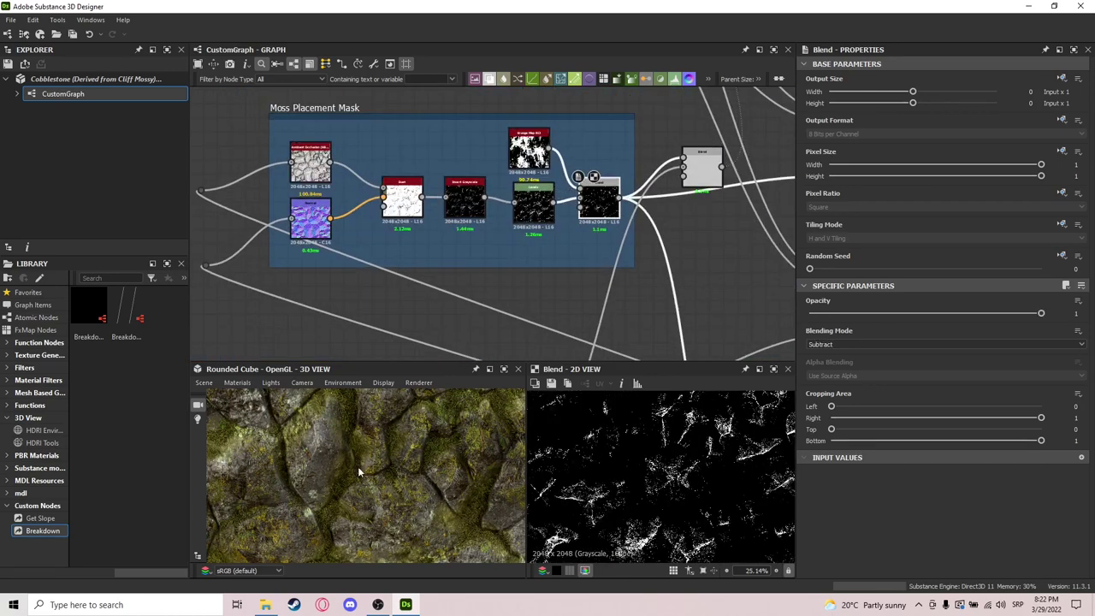
# Examine the moss distribution on the stones in the 3D view from several angles.
pyautogui.moveTo(317, 456); pyautogui.dragTo(357, 432)
pyautogui.moveTo(357, 478); pyautogui.dragTo(346, 437)
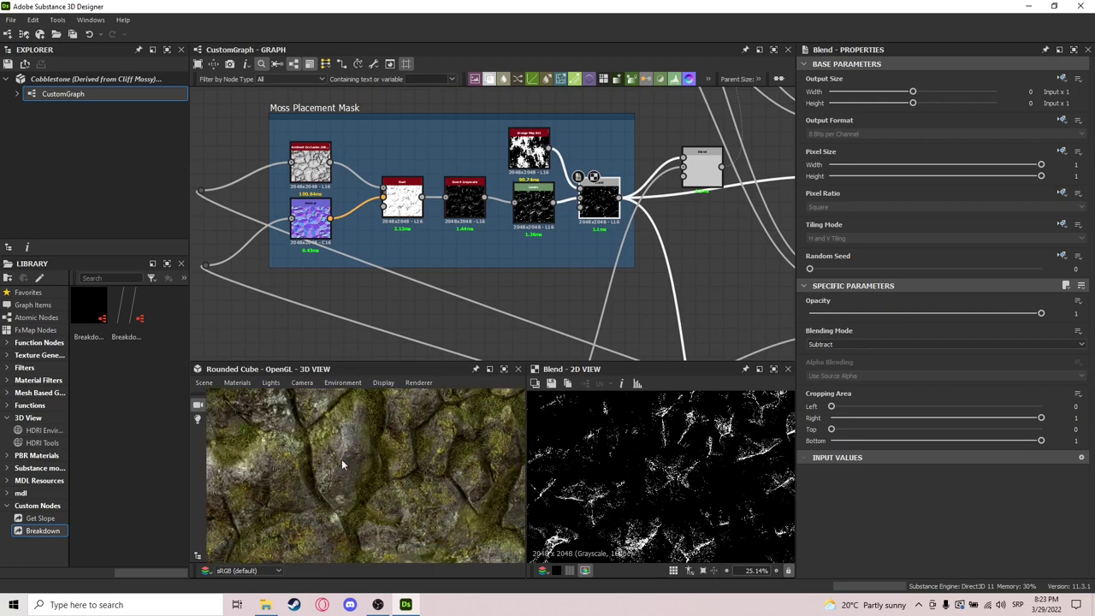
pyautogui.scroll(-5, 599, 228)
pyautogui.moveTo(498, 441); pyautogui.dragTo(417, 487)
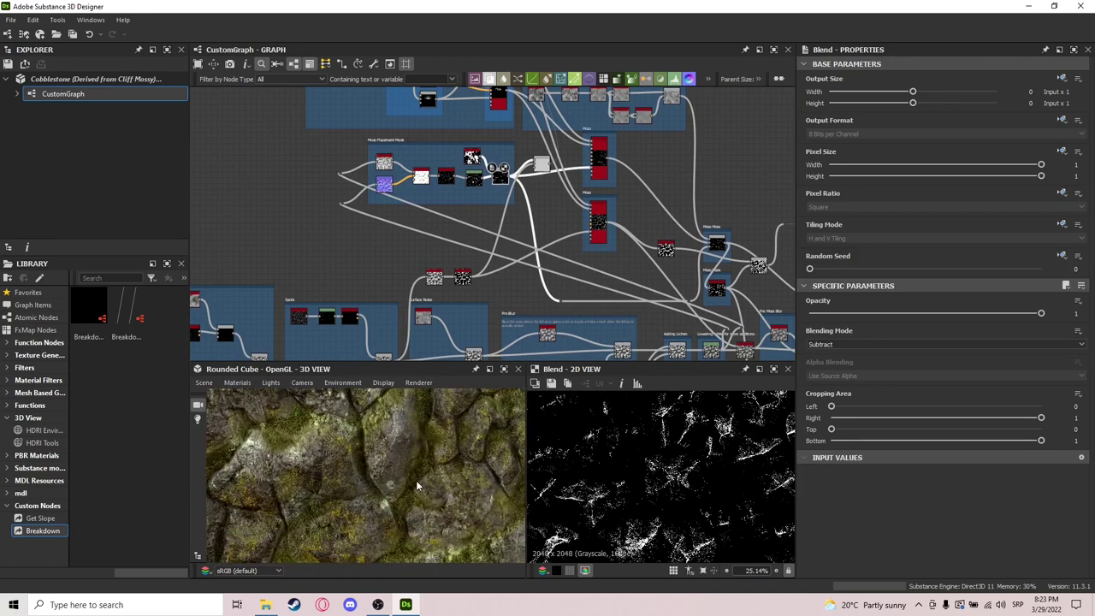
pyautogui.moveTo(369, 428); pyautogui.dragTo(377, 420)
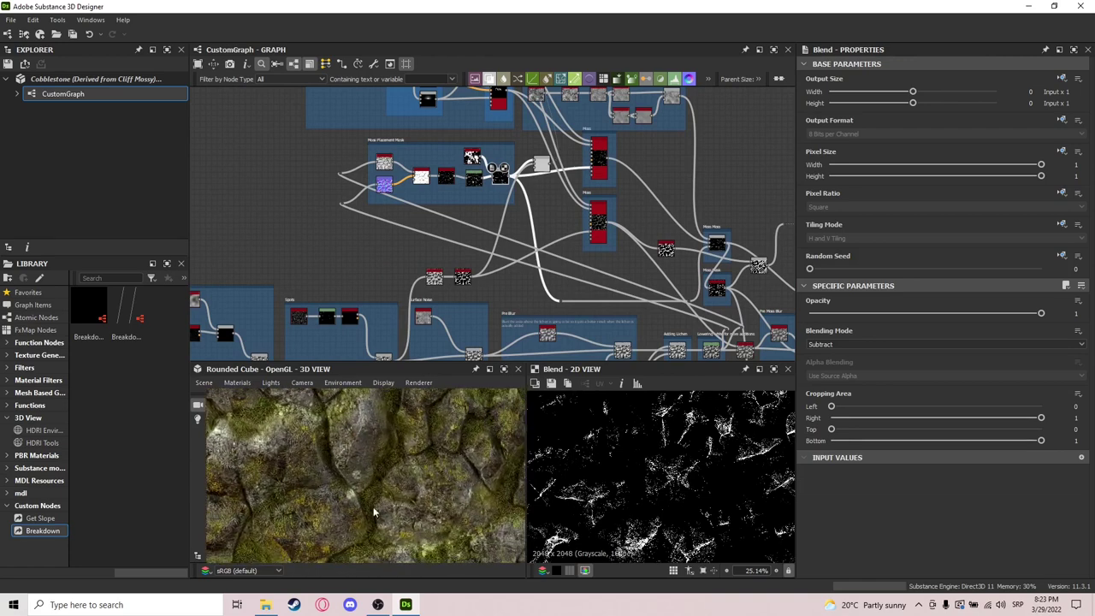
pyautogui.moveTo(401, 517); pyautogui.dragTo(383, 490)
# Preview the Blend in the Pre Moss Blur frame and the Screen Blend in the Added Moss frame.
pyautogui.moveTo(559, 254); pyautogui.dragTo(389, 156, button='middle')
pyautogui.scroll(-2, 390, 156)
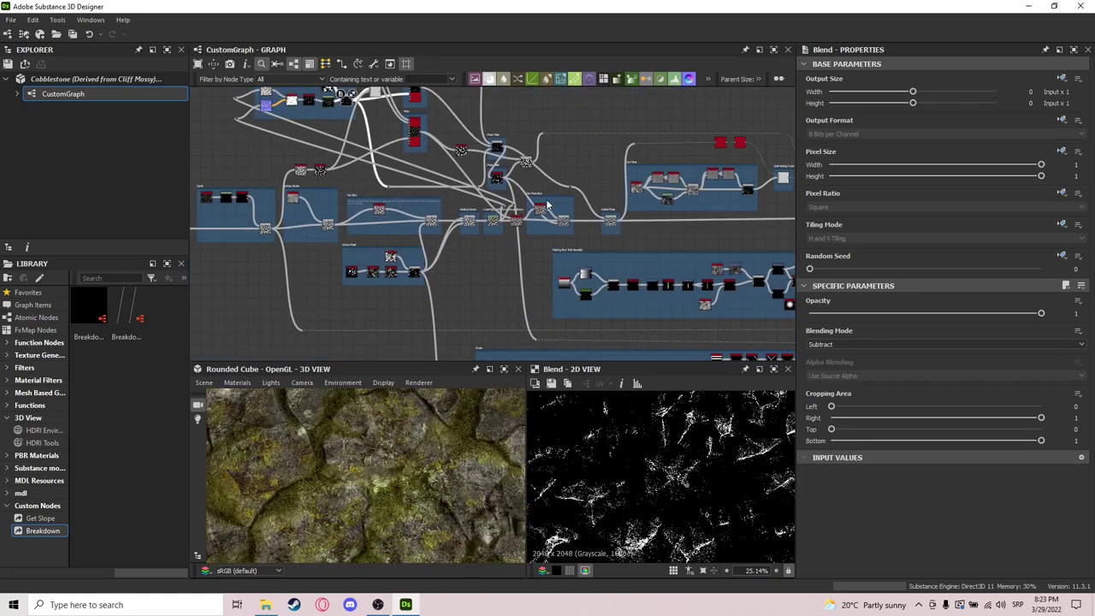
pyautogui.scroll(5, 547, 205)
pyautogui.click(530, 273)
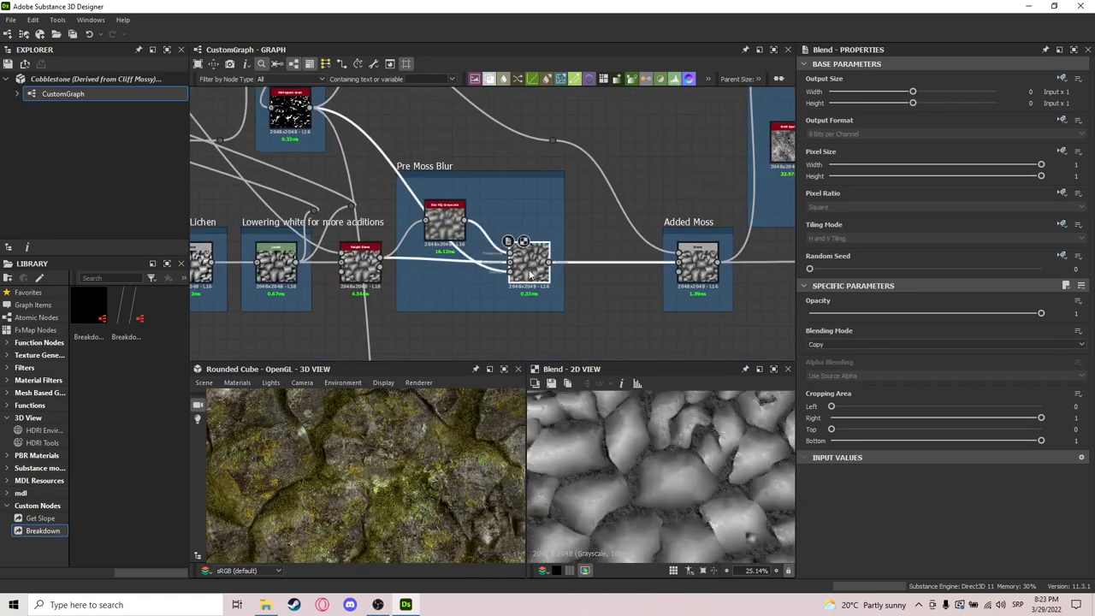
pyautogui.click(695, 267)
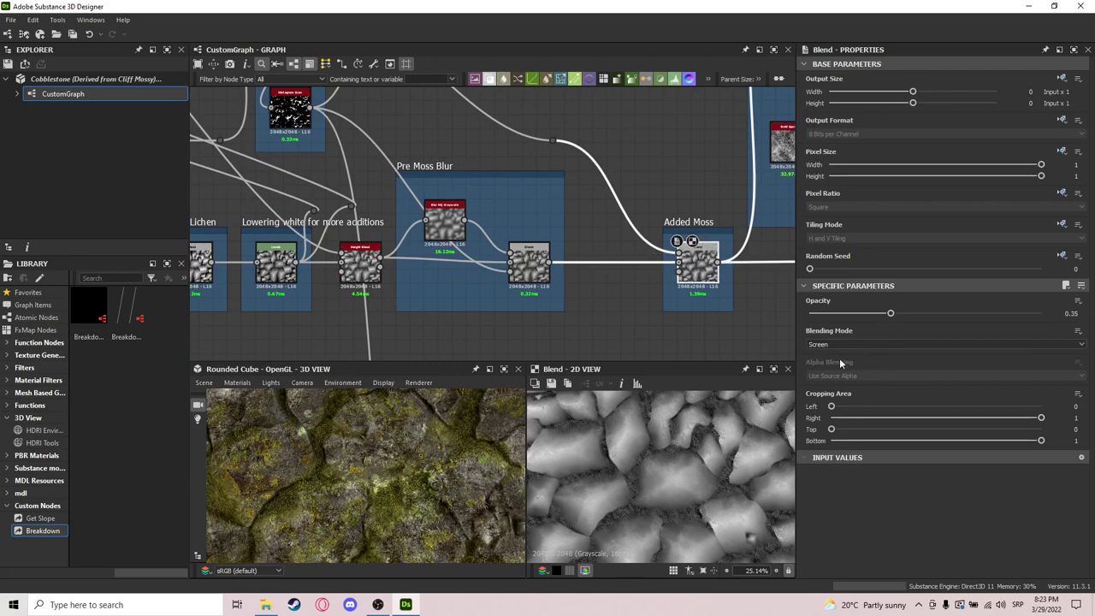
pyautogui.scroll(-2, 695, 423)
pyautogui.scroll(-3, 445, 311)
pyautogui.scroll(-2, 450, 309)
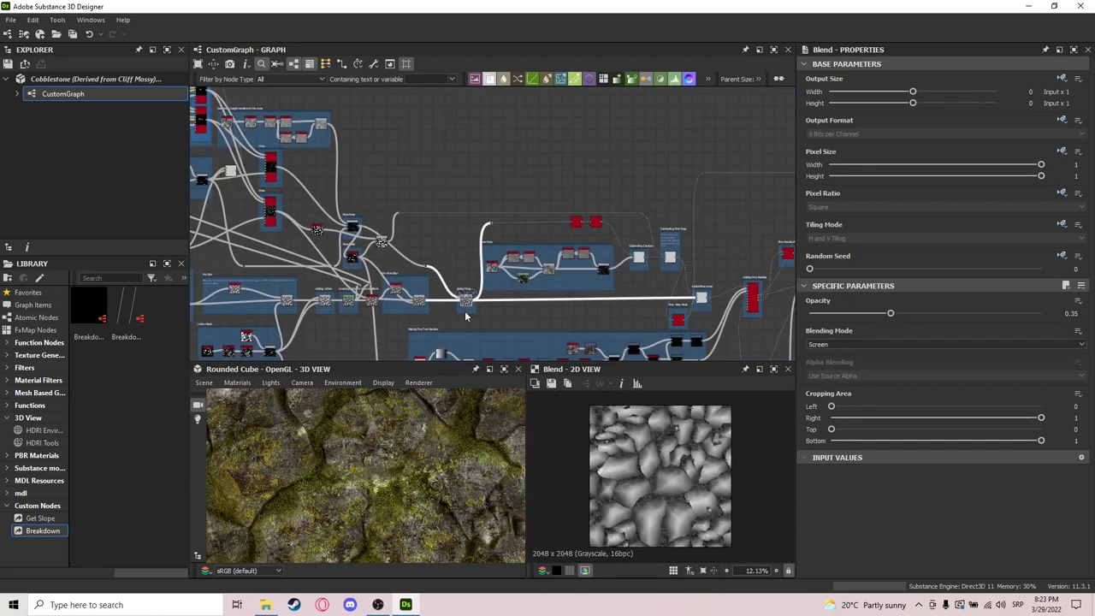
# Preview the BnW Spots 2 noise and the Levels node in the Finer Moss frame.
pyautogui.scroll(5, 513, 273)
pyautogui.scroll(3, 493, 257)
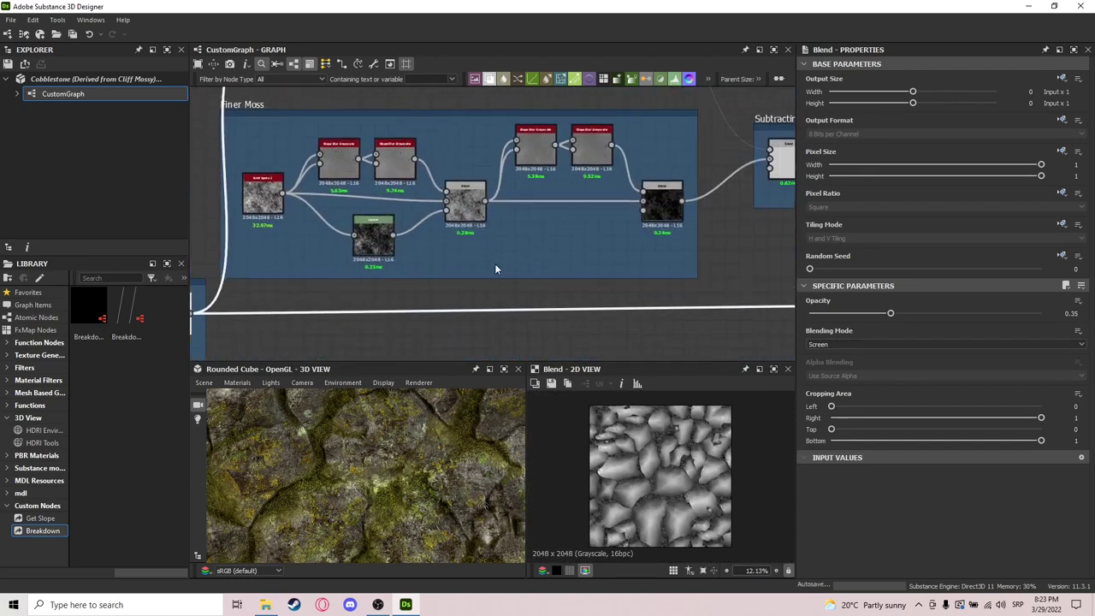
pyautogui.scroll(-2, 442, 215)
pyautogui.scroll(1, 513, 219)
pyautogui.moveTo(514, 218); pyautogui.dragTo(784, 198, button='middle')
pyautogui.scroll(-2, 781, 199)
pyautogui.scroll(3, 552, 216)
pyautogui.moveTo(552, 216); pyautogui.dragTo(468, 277, button='middle')
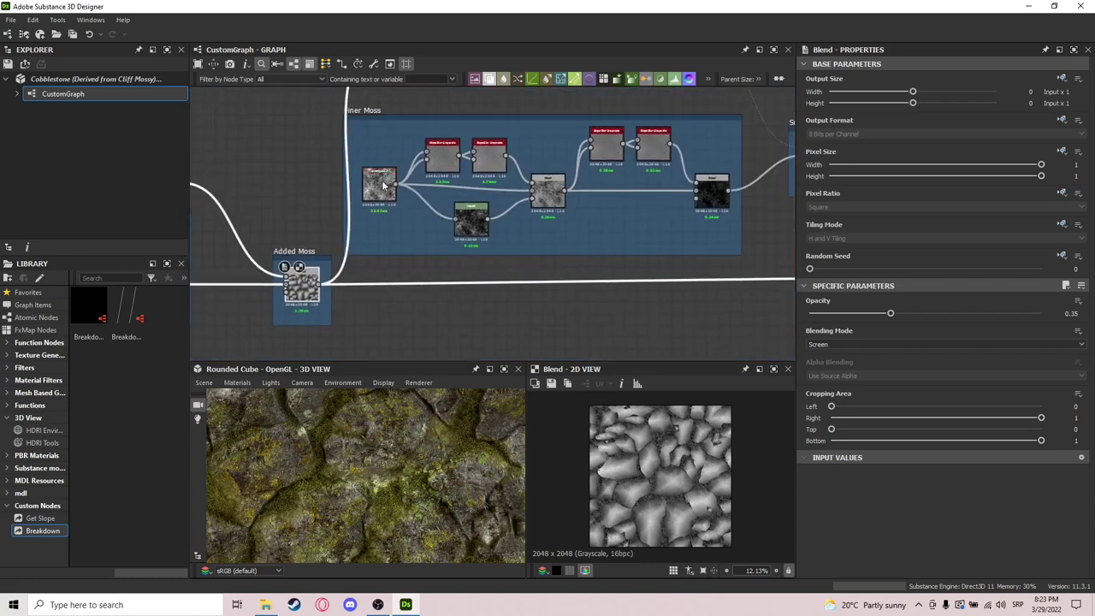
pyautogui.doubleClick(381, 184)
pyautogui.scroll(2, 489, 214)
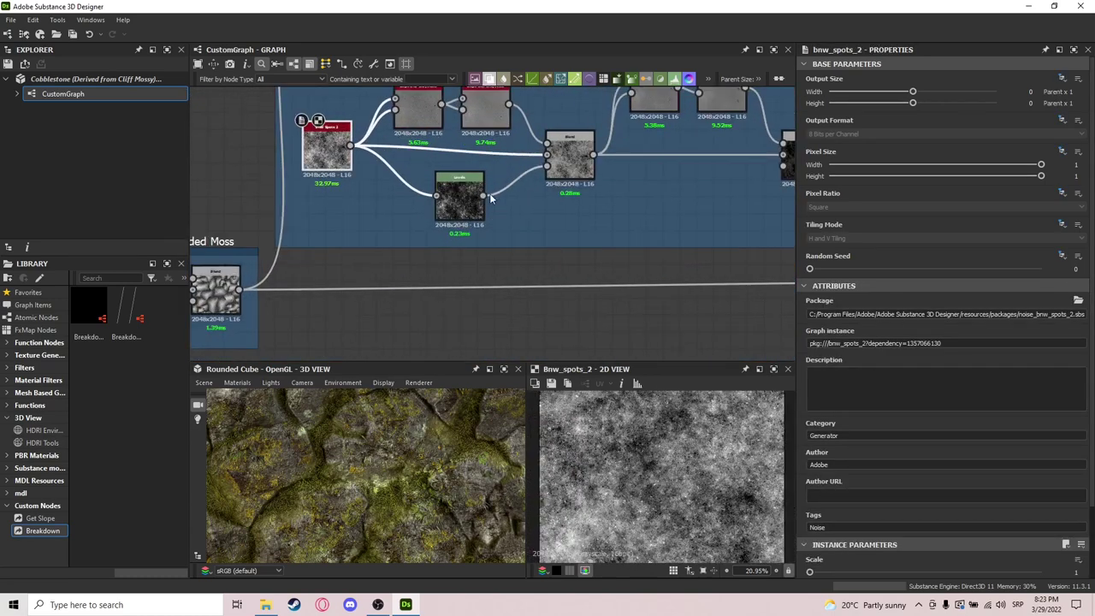
pyautogui.moveTo(488, 215); pyautogui.dragTo(473, 274, button='middle')
pyautogui.doubleClick(456, 262)
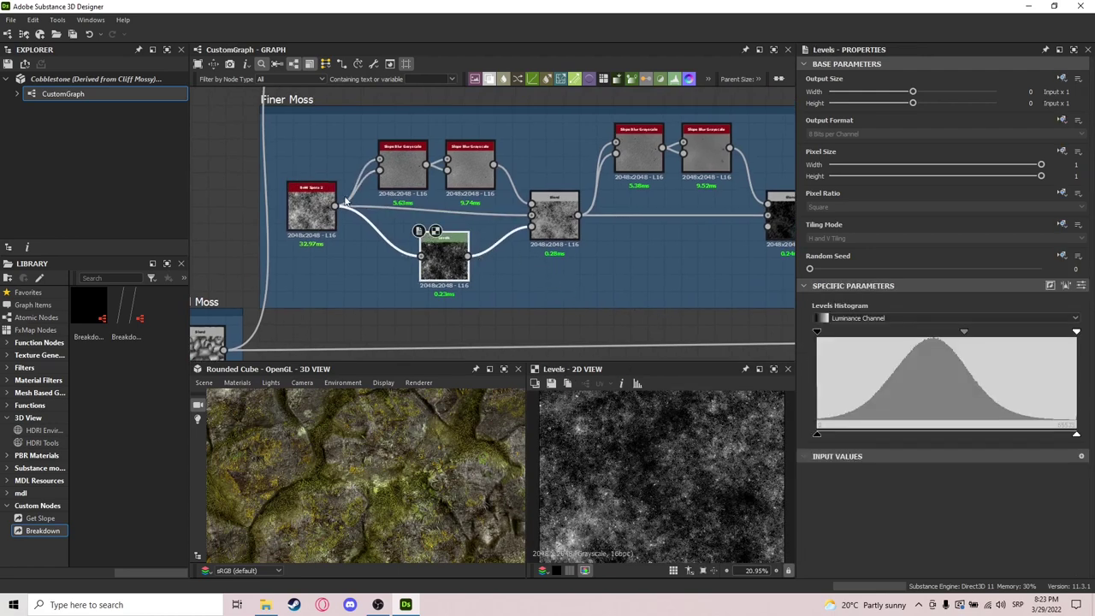
# Preview the BnW Spots 2 noise, its two Slope Blur Grayscale nodes, the Levels node and the first Blend in the Finer Moss frame.
pyautogui.doubleClick(311, 209)
pyautogui.scroll(2, 390, 204)
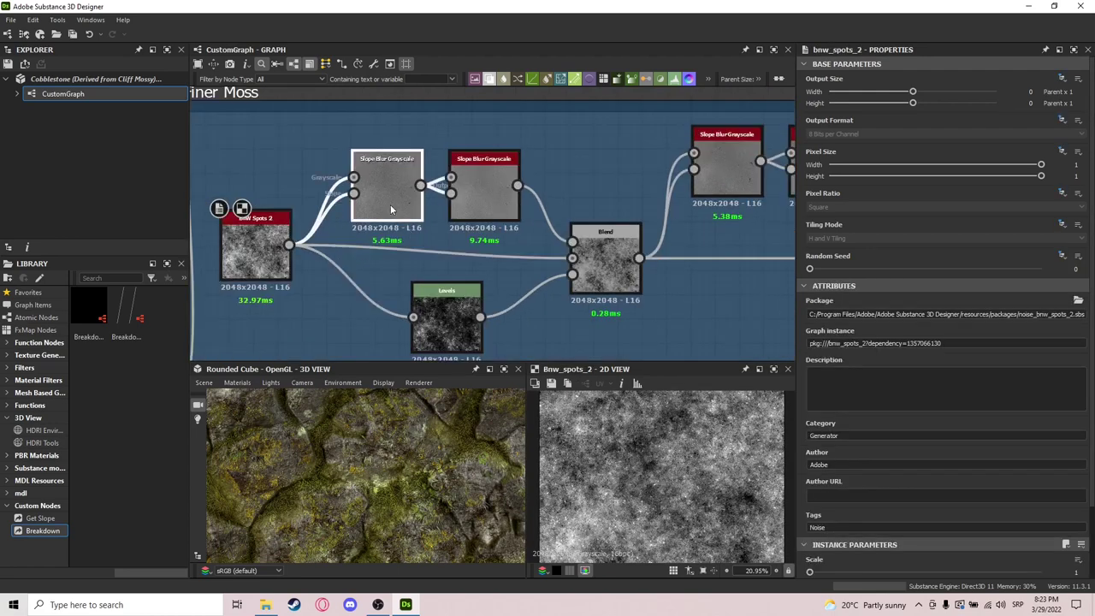
pyautogui.doubleClick(390, 205)
pyautogui.doubleClick(484, 190)
pyautogui.scroll(-3, 655, 453)
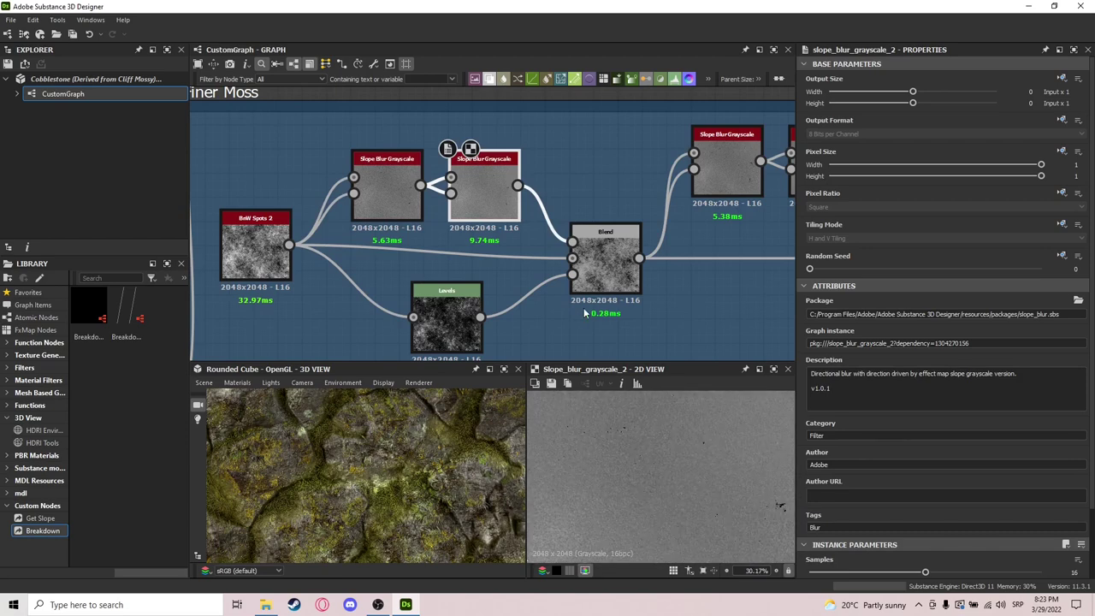
pyautogui.doubleClick(447, 319)
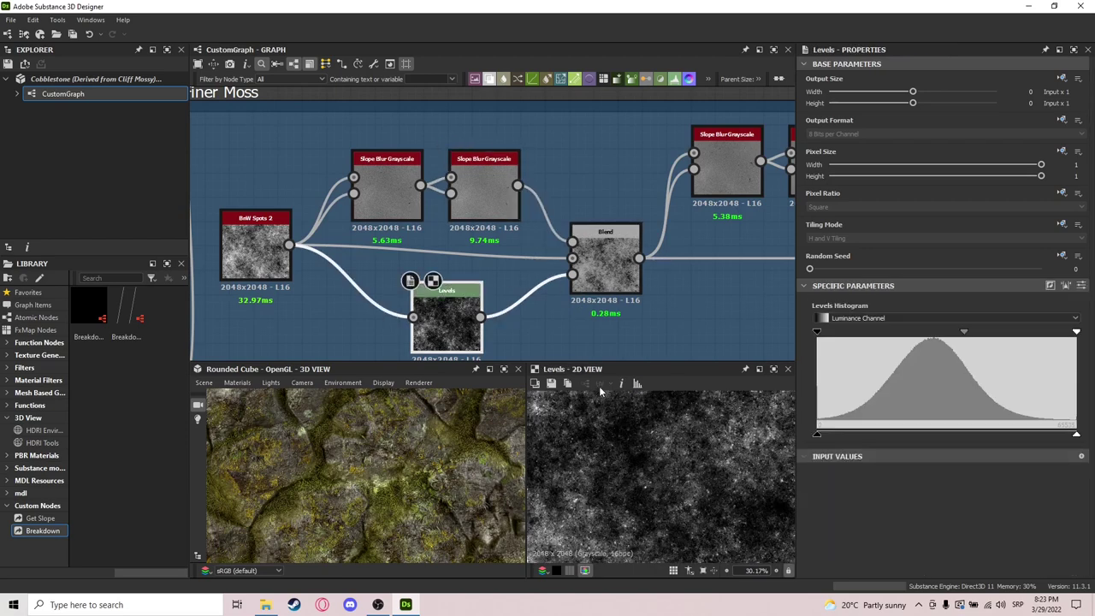
pyautogui.scroll(-3, 605, 448)
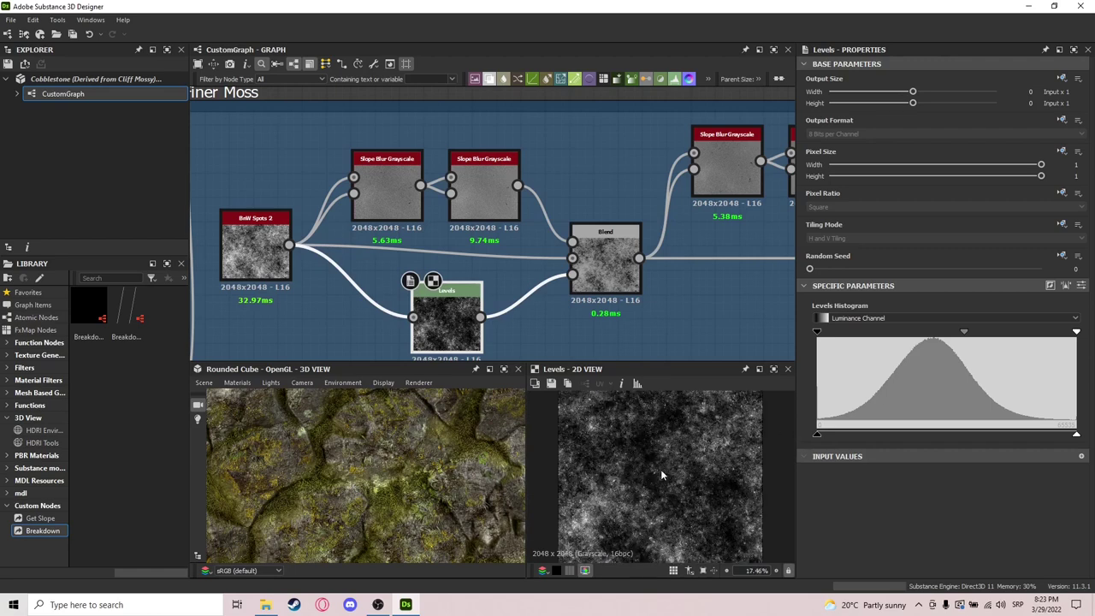
pyautogui.scroll(-1, 658, 458)
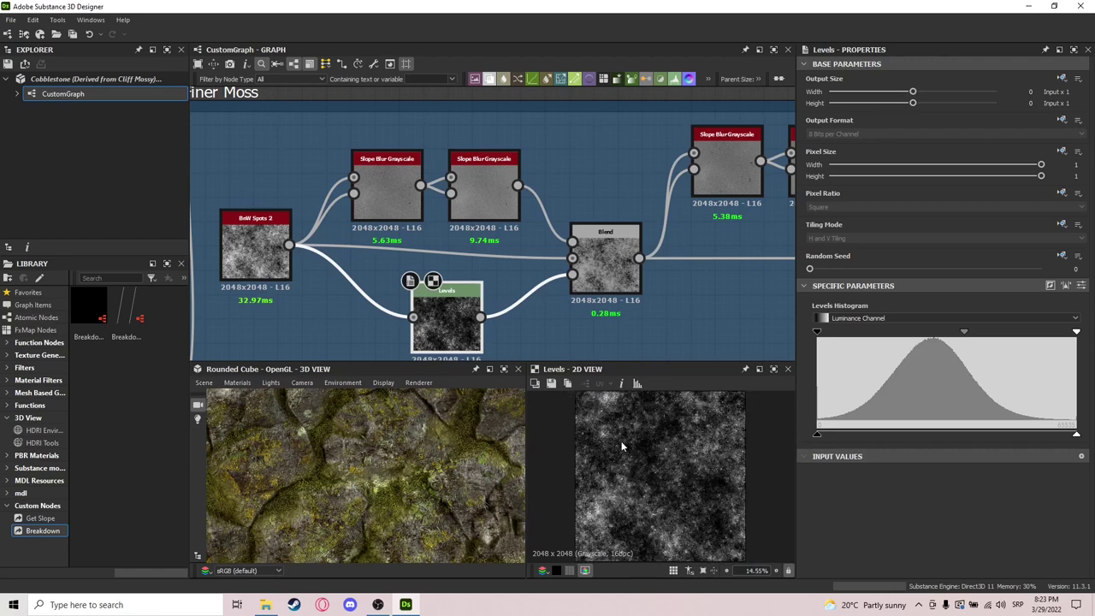
pyautogui.doubleClick(605, 266)
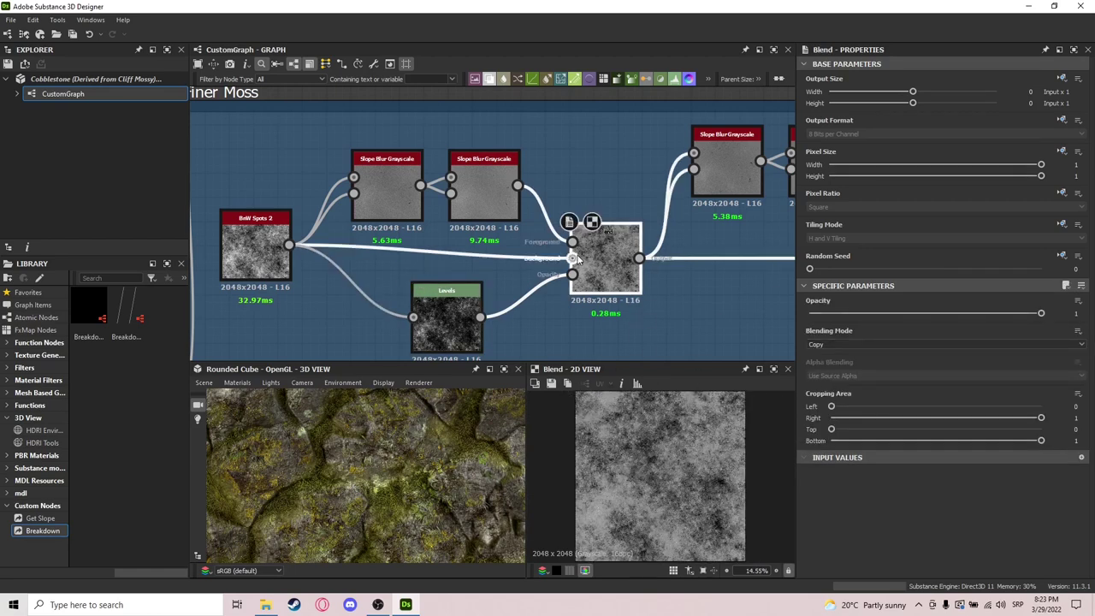
pyautogui.moveTo(726, 295); pyautogui.dragTo(679, 296, button='middle')
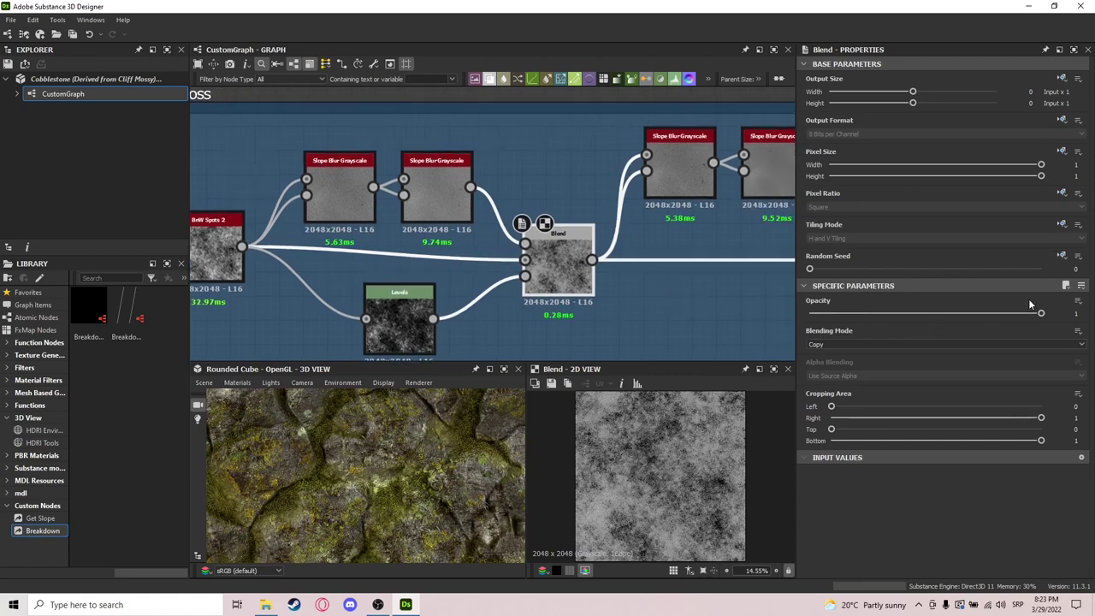
# Try an opacity of 0.56 on the first Blend in the Finer Moss frame and check its Levels mask.
pyautogui.click(938, 313)
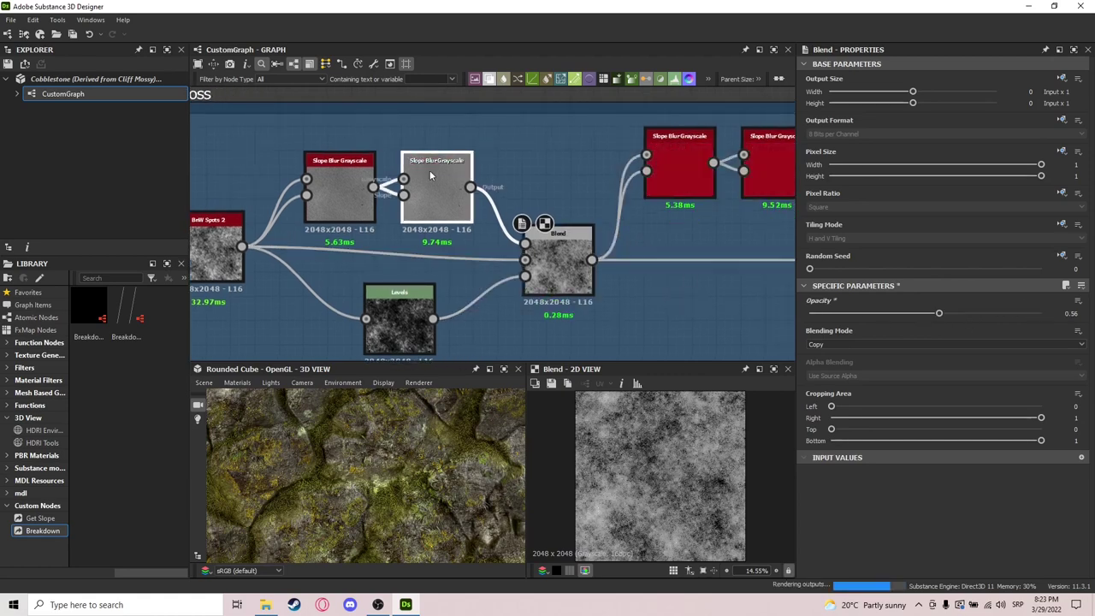
pyautogui.doubleClick(410, 320)
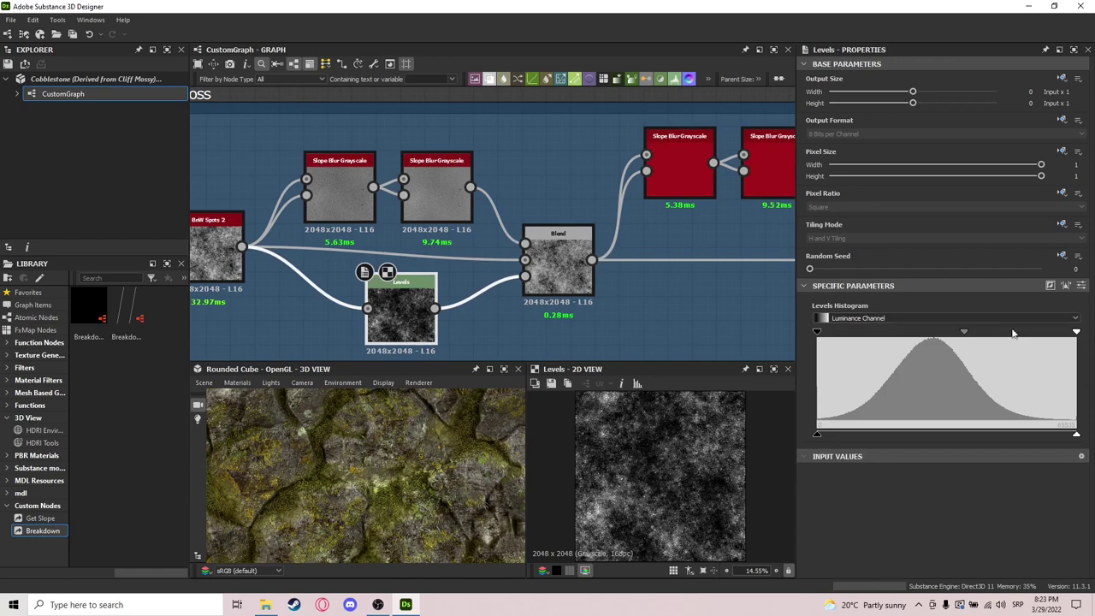
pyautogui.doubleClick(569, 270)
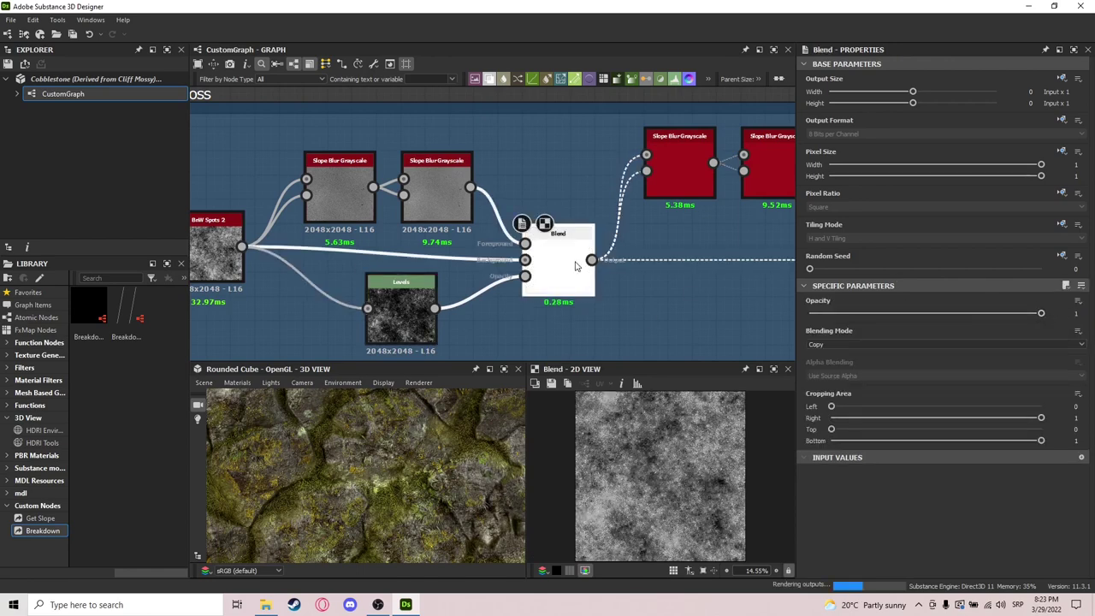
# Preview the second pair of Slope Blur Grayscale nodes and inspect the final Subtract Blend of the Finer Moss frame up close.
pyautogui.moveTo(670, 277); pyautogui.dragTo(523, 246, button='middle')
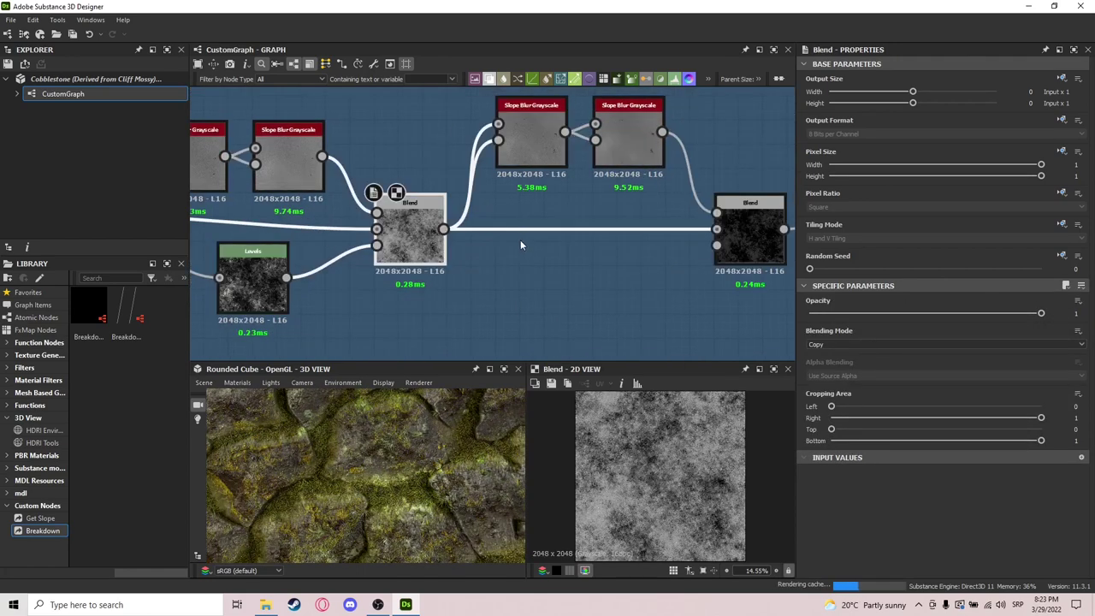
pyautogui.moveTo(687, 297); pyautogui.dragTo(548, 344, button='middle')
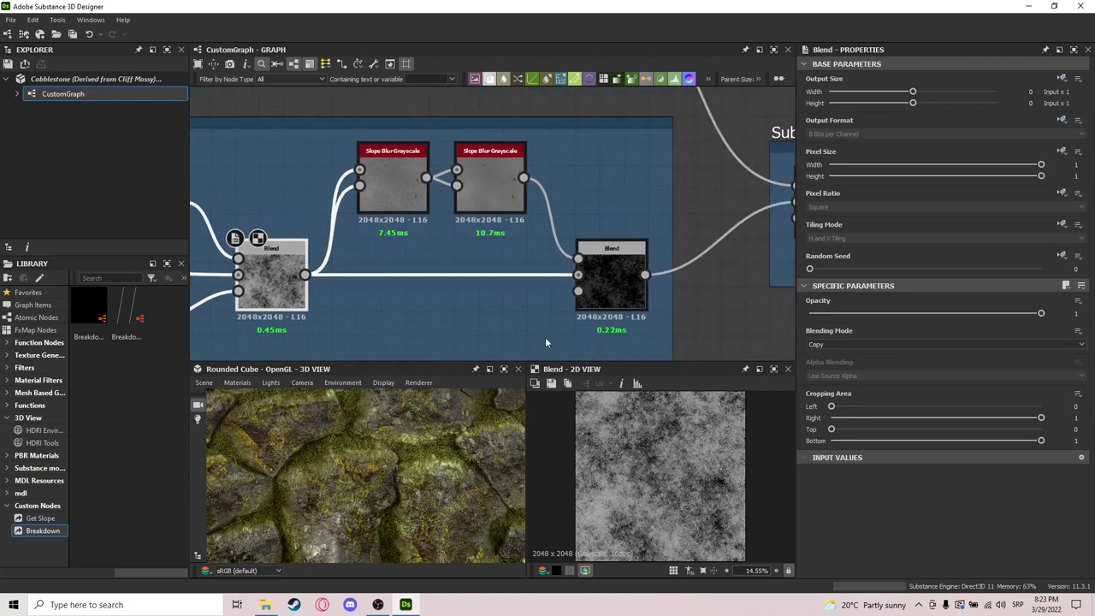
pyautogui.doubleClick(406, 160)
pyautogui.doubleClick(490, 172)
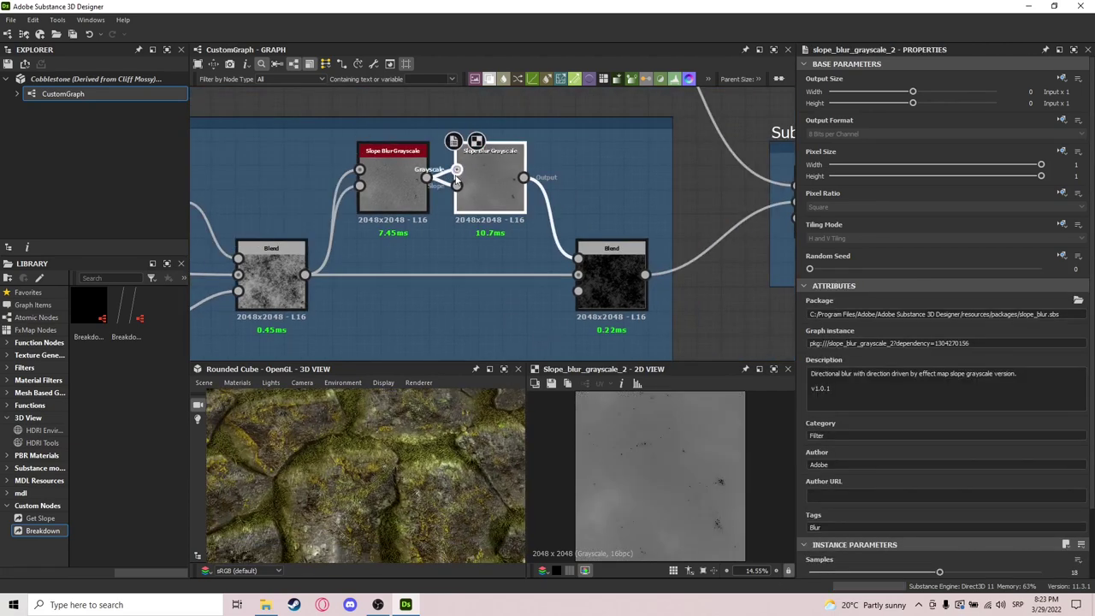
pyautogui.moveTo(582, 212); pyautogui.dragTo(489, 189, button='middle')
pyautogui.doubleClick(517, 252)
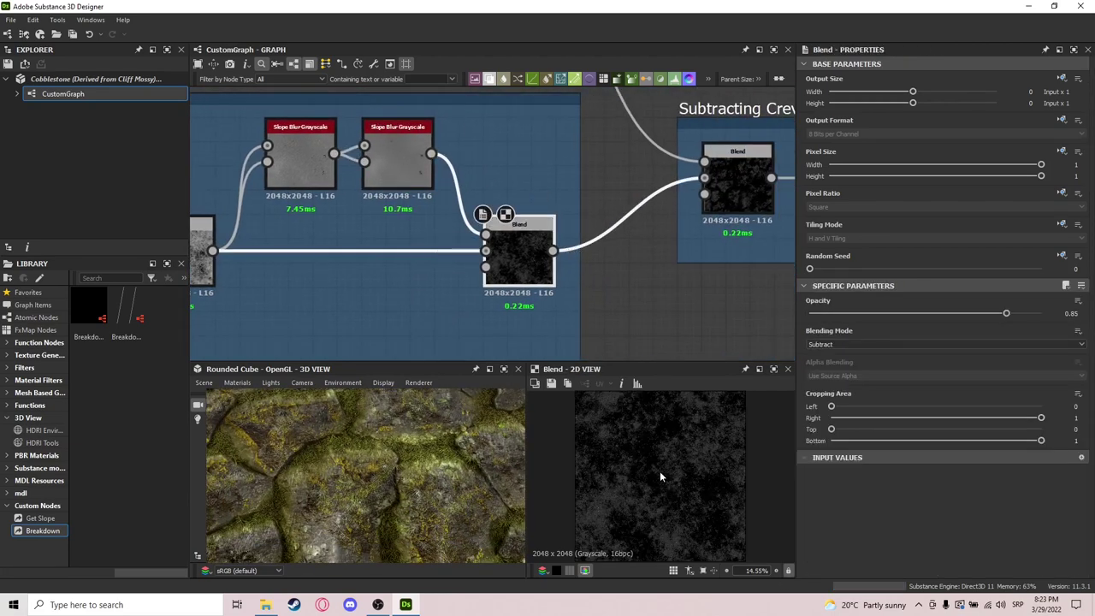
pyautogui.scroll(4, 646, 423)
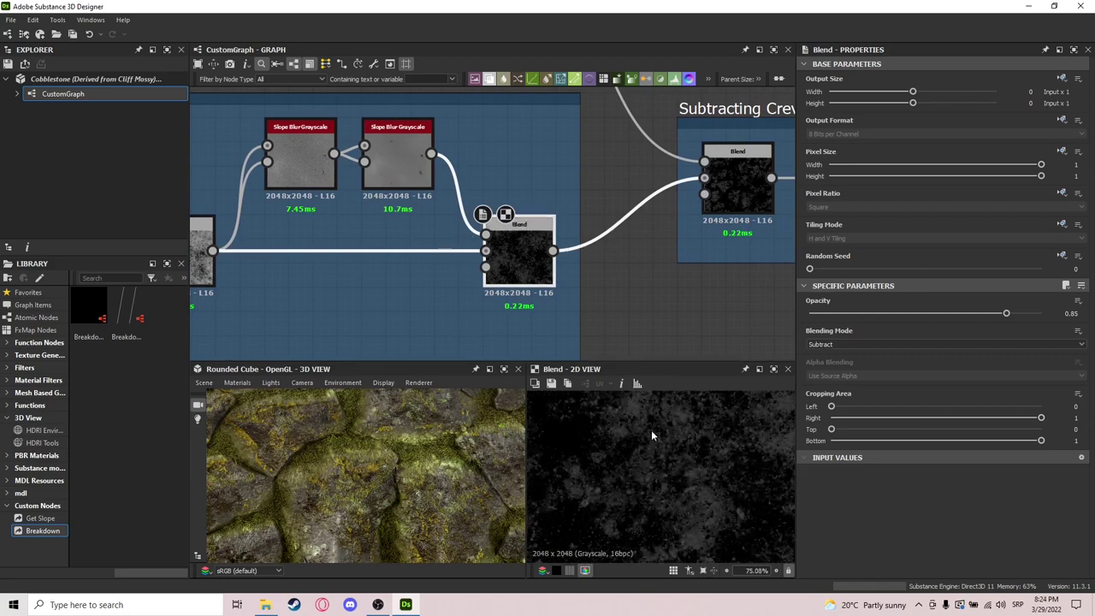
pyautogui.scroll(-2, 645, 430)
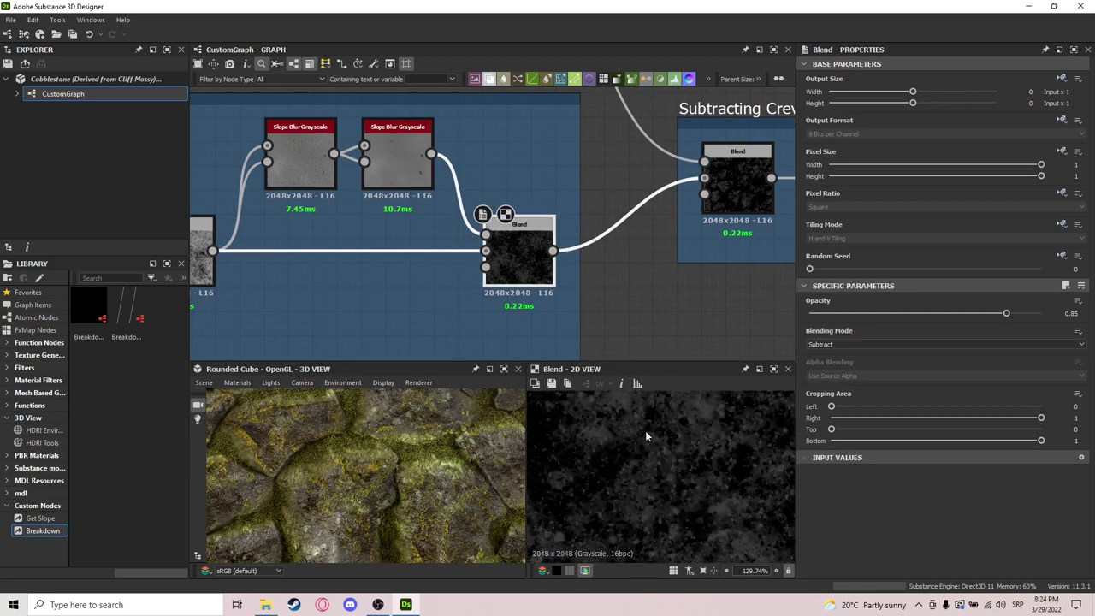
pyautogui.scroll(1, 647, 429)
pyautogui.scroll(-3, 599, 274)
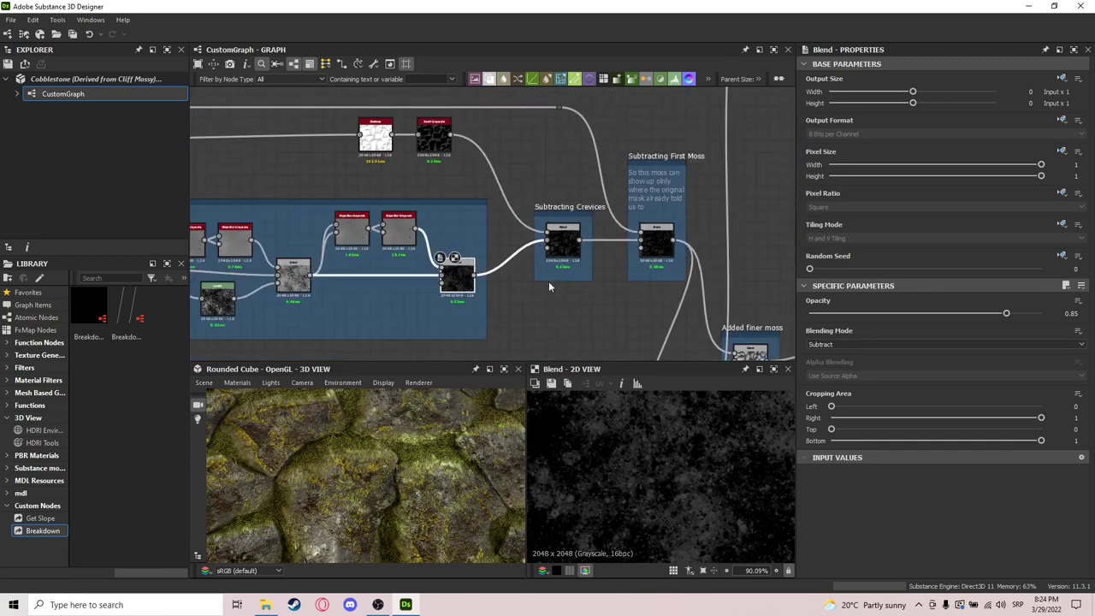
# Preview the Subtracting Crevices Blend and compare it with the stones in the 3D view.
pyautogui.doubleClick(558, 243)
pyautogui.scroll(-6, 717, 480)
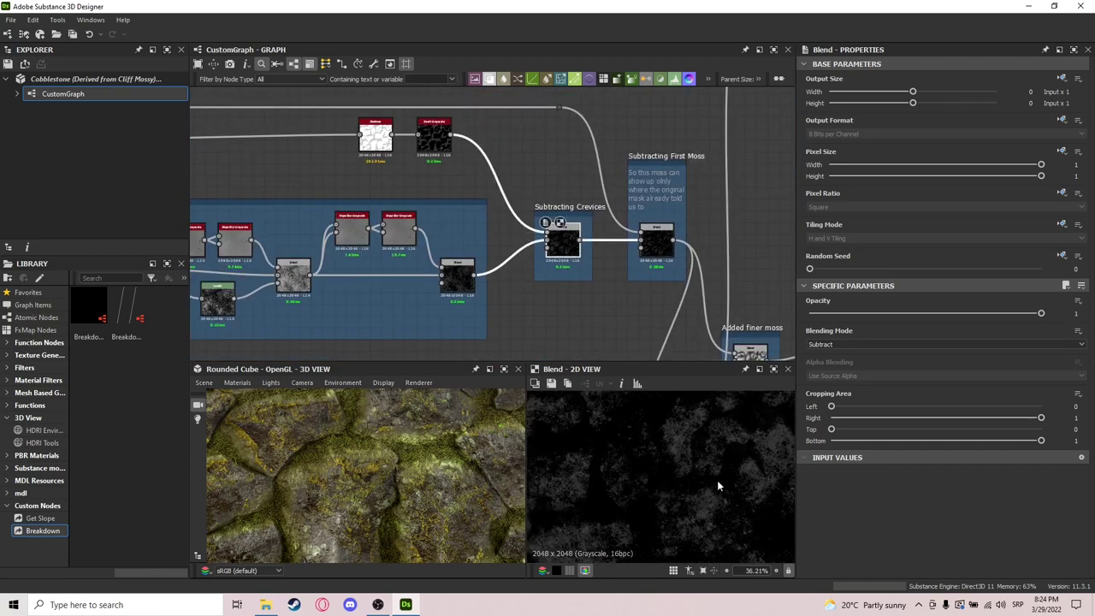
pyautogui.moveTo(521, 297); pyautogui.dragTo(572, 264, button='middle')
pyautogui.moveTo(498, 450); pyautogui.dragTo(319, 449)
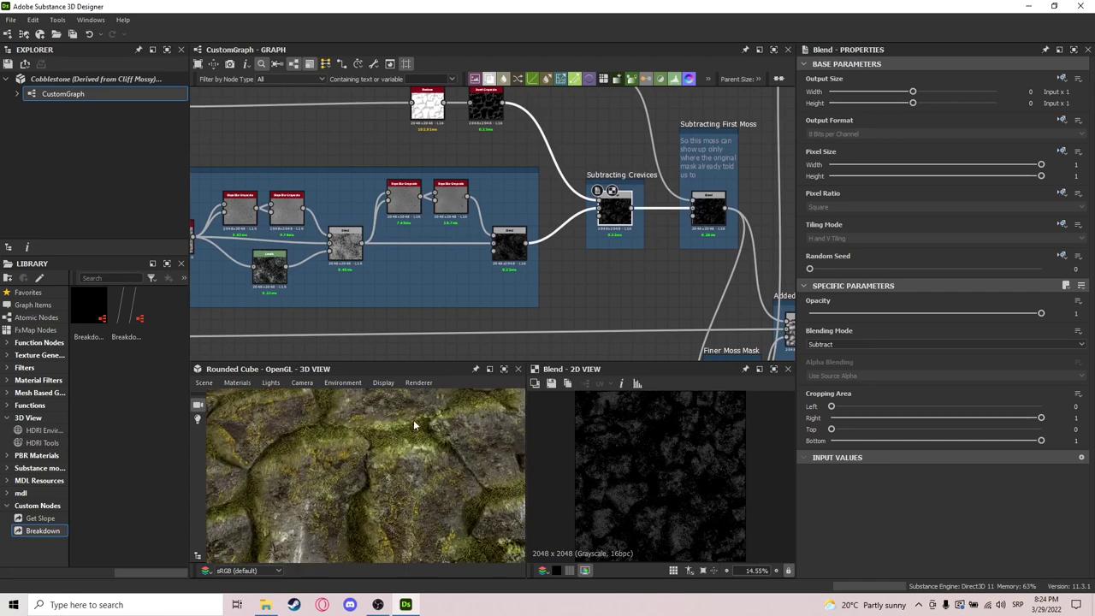
# Preview the Shadows and Invert Grayscale nodes that feed the Subtracting Crevices Blend.
pyautogui.moveTo(540, 210); pyautogui.dragTo(564, 287, button='middle')
pyautogui.doubleClick(508, 183)
pyautogui.doubleClick(455, 186)
pyautogui.scroll(2, 455, 186)
pyautogui.scroll(3, 454, 185)
pyautogui.click(568, 275)
pyautogui.scroll(-6, 539, 251)
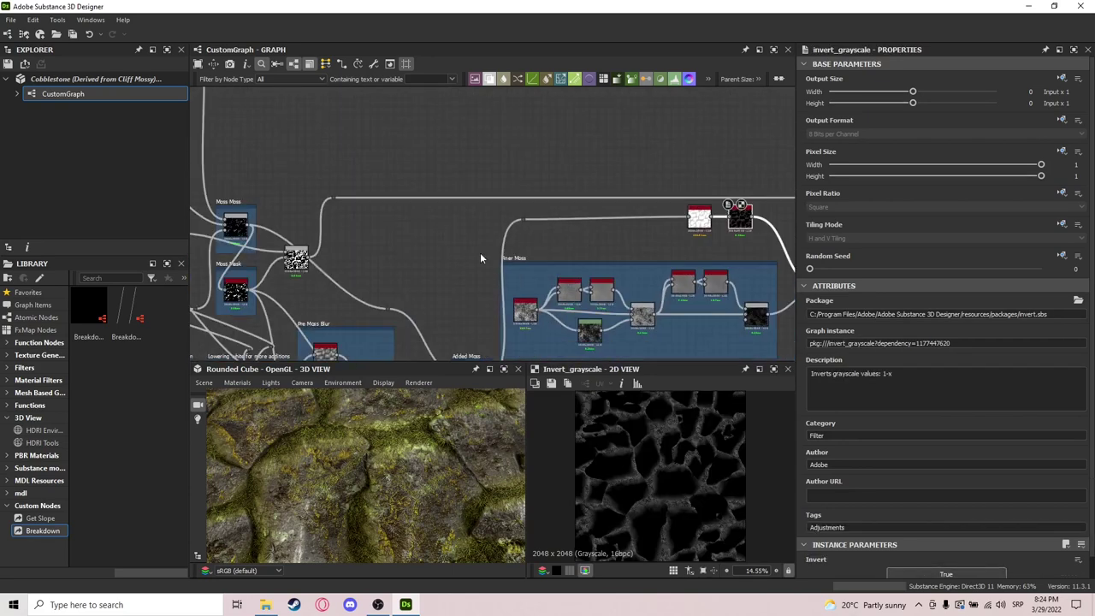
# Trace the crevice mask back to the Added Moss Blend, previewing that Blend, the Shadows node and the Invert Grayscale node.
pyautogui.moveTo(499, 314); pyautogui.dragTo(556, 164, button='middle')
pyautogui.moveTo(525, 235); pyautogui.dragTo(528, 251, button='middle')
pyautogui.moveTo(535, 208); pyautogui.dragTo(514, 244, button='middle')
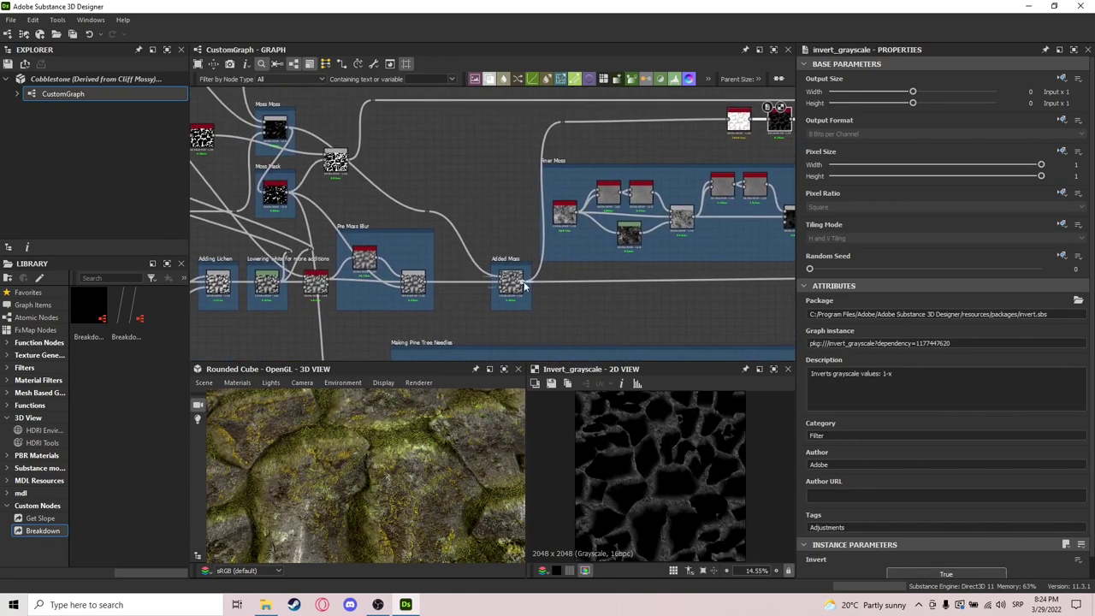
pyautogui.doubleClick(519, 283)
pyautogui.moveTo(205, 216); pyautogui.dragTo(376, 231, button='middle')
pyautogui.doubleClick(420, 225)
pyautogui.click(355, 220)
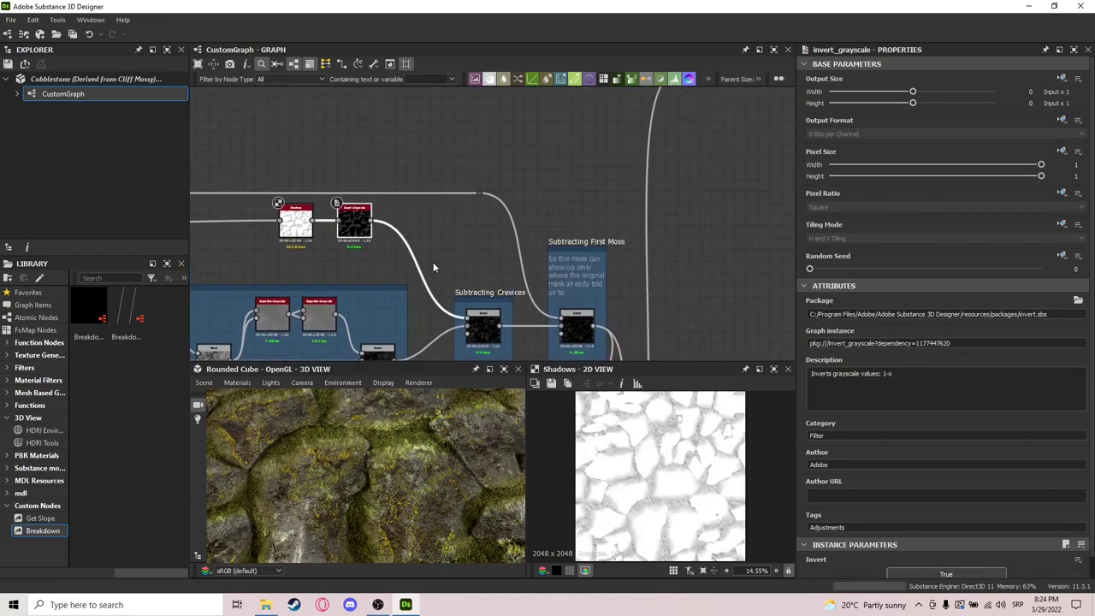
pyautogui.scroll(5, 652, 445)
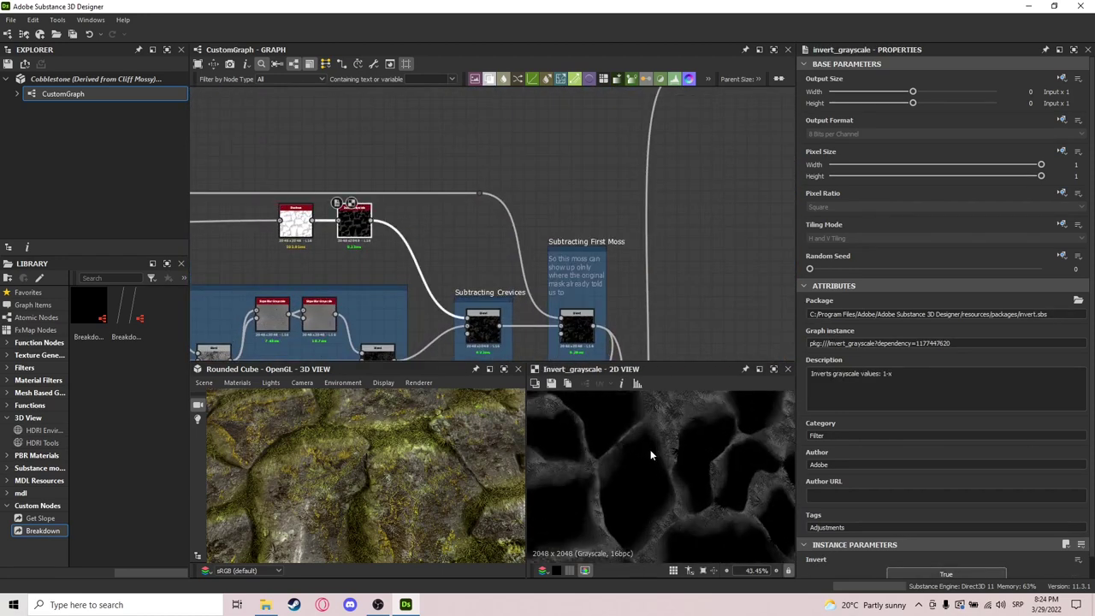
# Compare the previews of the Subtracting First Moss Blend and the Subtracting Crevices Blend.
pyautogui.moveTo(522, 245); pyautogui.dragTo(499, 114, button='middle')
pyautogui.scroll(3, 540, 206)
pyautogui.click(560, 193)
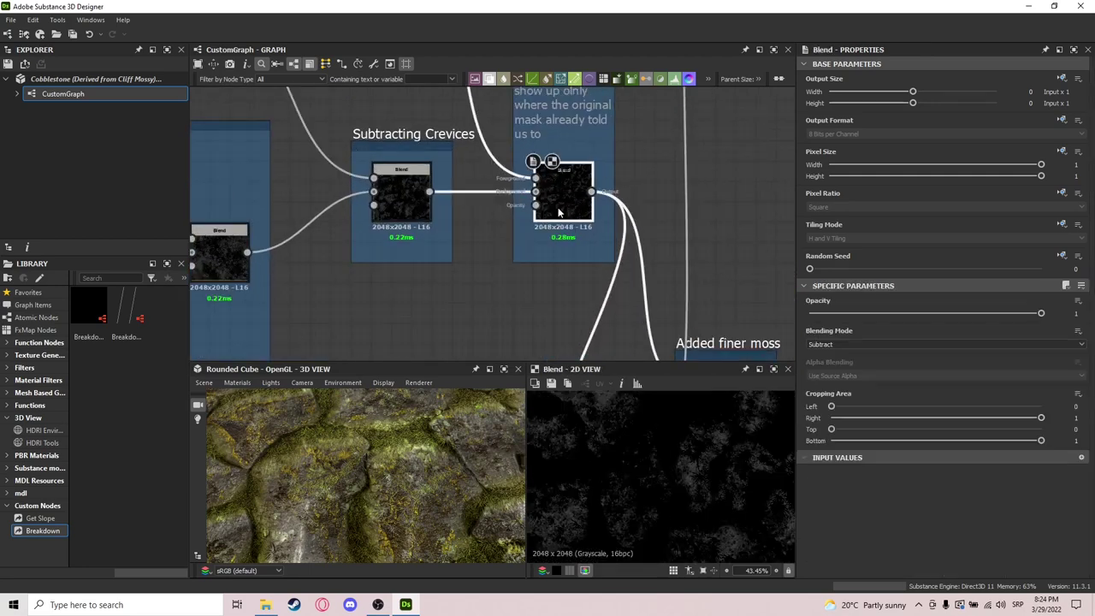
pyautogui.click(407, 204)
pyautogui.moveTo(408, 204); pyautogui.dragTo(519, 235, button='middle')
pyautogui.scroll(-5, 676, 463)
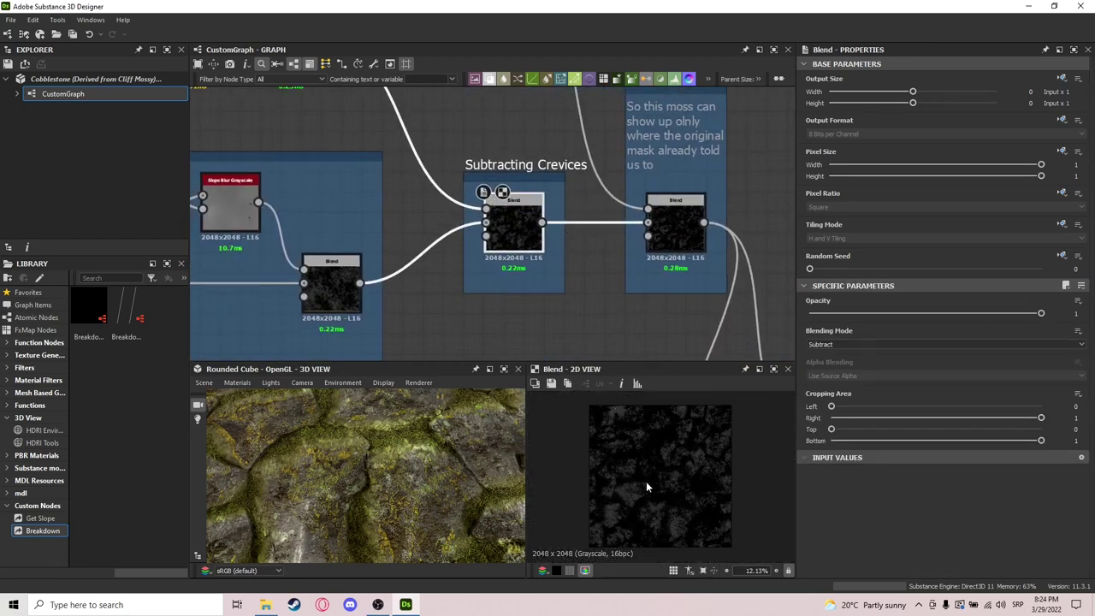
pyautogui.scroll(4, 647, 486)
pyautogui.moveTo(576, 298); pyautogui.dragTo(482, 302, button='middle')
pyautogui.moveTo(590, 232); pyautogui.dragTo(576, 308, button='middle')
pyautogui.doubleClick(566, 305)
# Trace the first moss mask back to its source and preview the Moss Moss Blend and the Moss Mask Histogram Scan.
pyautogui.moveTo(508, 219); pyautogui.dragTo(517, 231, button='middle')
pyautogui.scroll(-5, 518, 231)
pyautogui.moveTo(343, 175); pyautogui.dragTo(499, 257, button='middle')
pyautogui.scroll(-2, 499, 257)
pyautogui.moveTo(274, 261); pyautogui.dragTo(511, 230, button='middle')
pyautogui.scroll(5, 509, 249)
pyautogui.scroll(3, 400, 286)
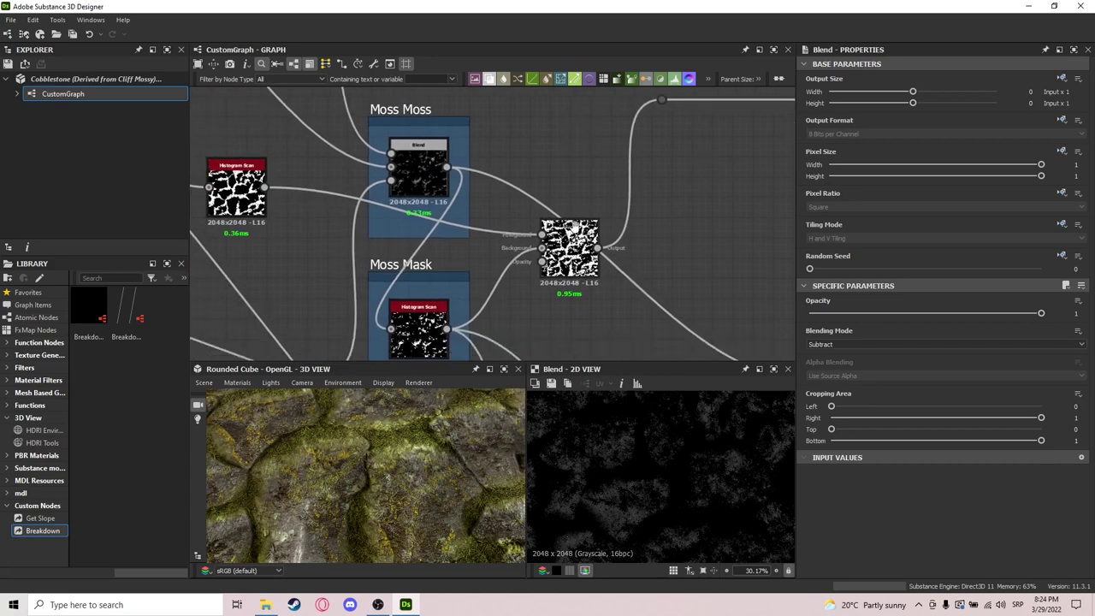
pyautogui.click(417, 172)
pyautogui.click(417, 316)
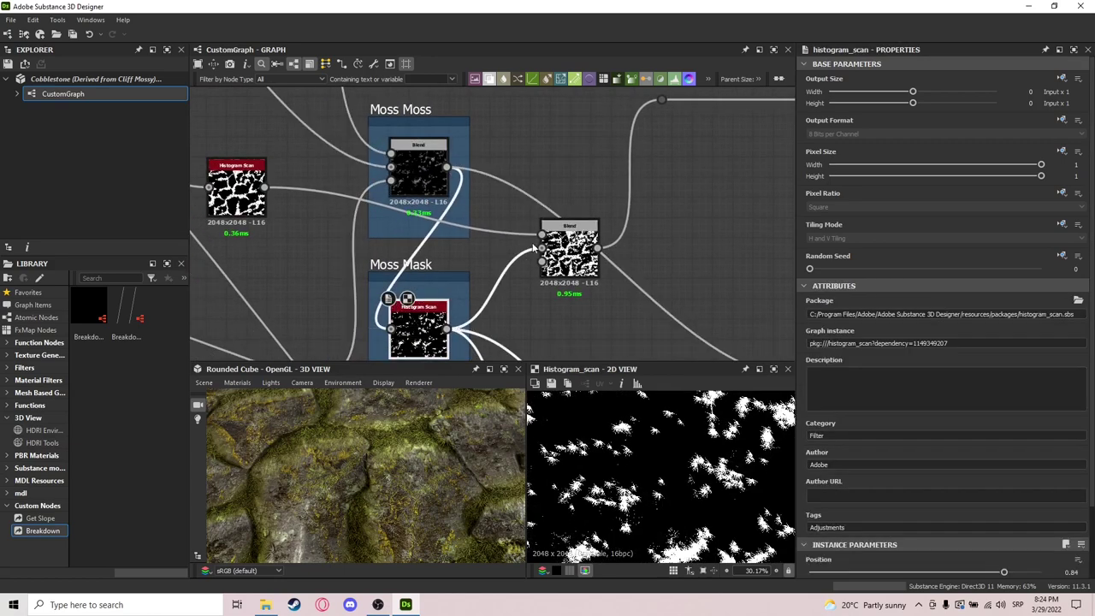
# Preview the Add (Linear Dodge) Blend beside the Moss Mask frame together with its two Histogram Scan inputs.
pyautogui.click(569, 248)
pyautogui.doubleClick(241, 195)
pyautogui.doubleClick(428, 323)
pyautogui.moveTo(433, 260); pyautogui.dragTo(549, 237, button='middle')
pyautogui.scroll(-3, 549, 237)
pyautogui.doubleClick(630, 233)
# Return to the Subtracting First Moss Blend and compare its preview with the Subtracting Crevices Blend again.
pyautogui.scroll(-3, 756, 252)
pyautogui.moveTo(757, 252); pyautogui.dragTo(469, 240, button='middle')
pyautogui.scroll(-3, 469, 240)
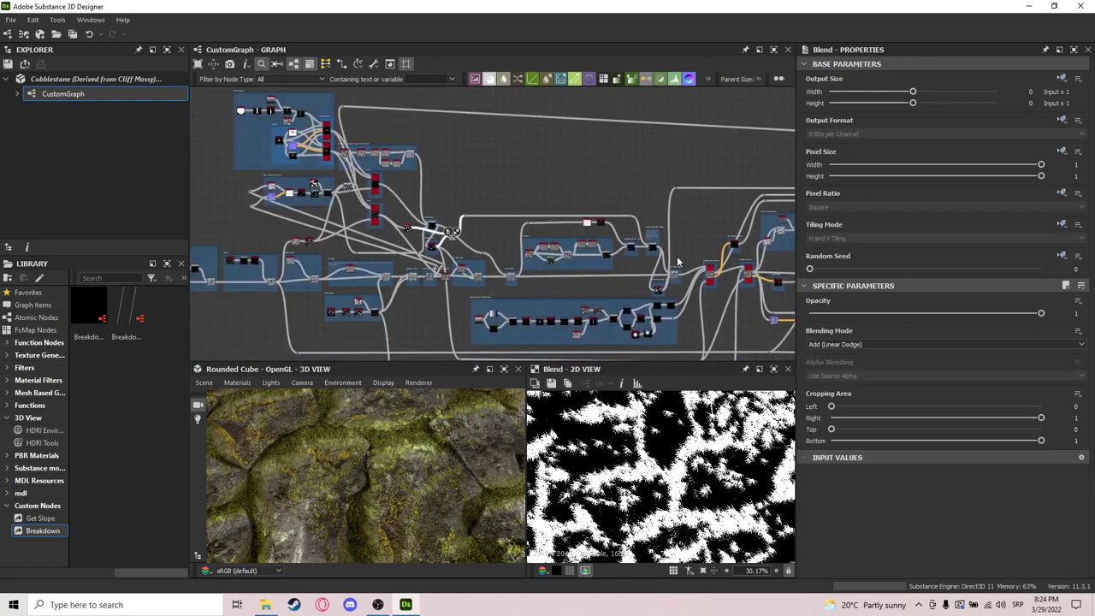
pyautogui.scroll(6, 477, 210)
pyautogui.click(488, 206)
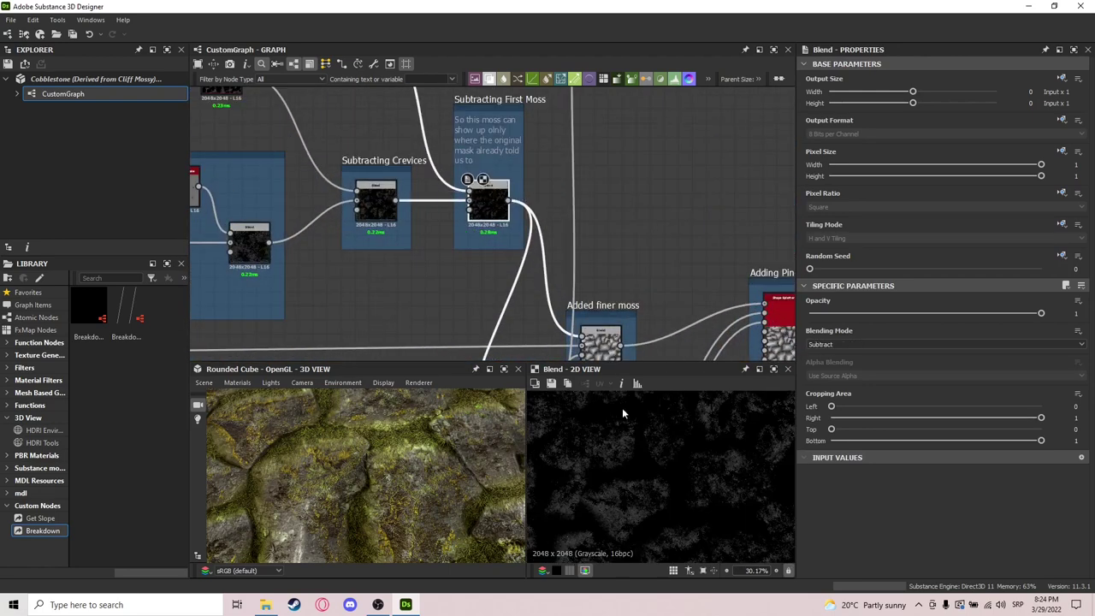
pyautogui.scroll(-2, 636, 484)
pyautogui.doubleClick(388, 204)
pyautogui.doubleClick(497, 214)
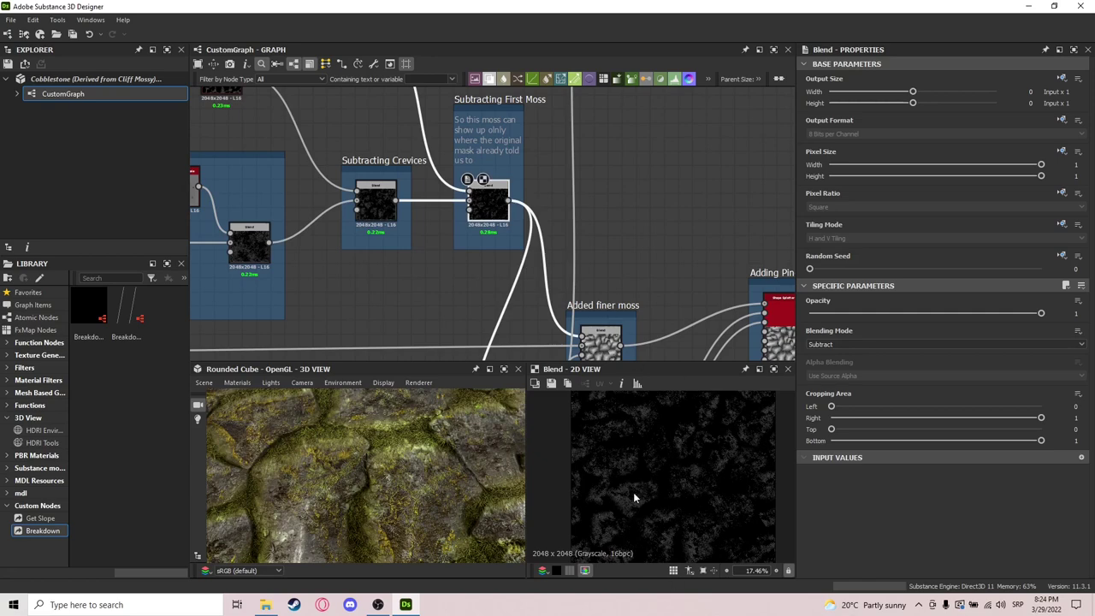
# Preview the Blend in the Added finer moss frame and inspect the fine moss detail on the height map up close.
pyautogui.moveTo(676, 349); pyautogui.dragTo(562, 208, button='middle')
pyautogui.click(538, 237)
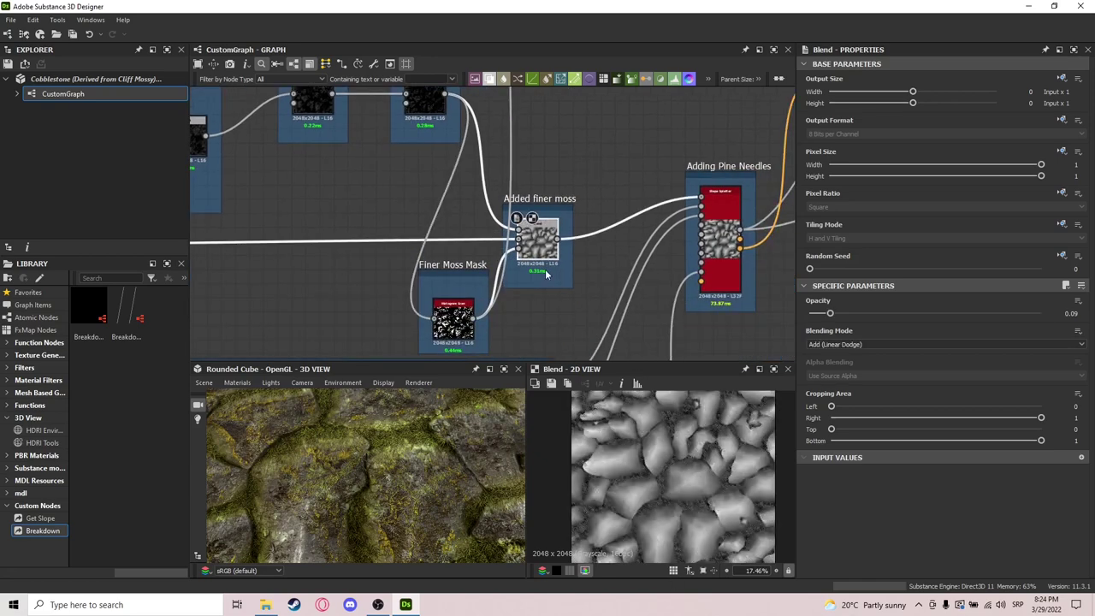
pyautogui.scroll(9, 614, 490)
pyautogui.scroll(-2, 644, 495)
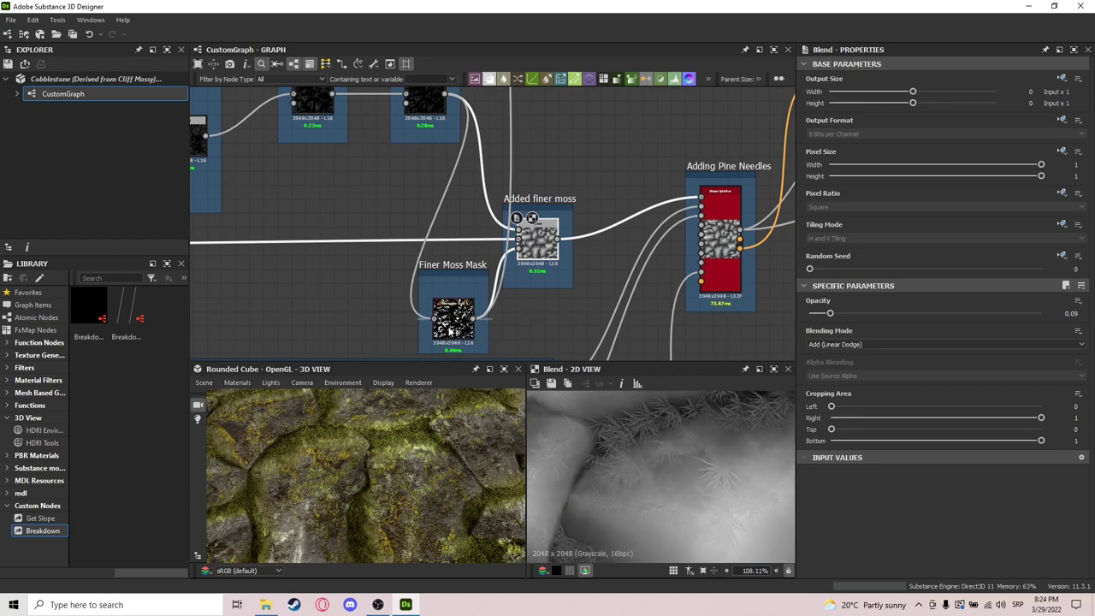
# Preview the Histogram Scan in the Finer Moss Mask frame and bring the Adding Pine Needles frame into view.
pyautogui.click(451, 332)
pyautogui.scroll(-1, 508, 284)
pyautogui.press('f')
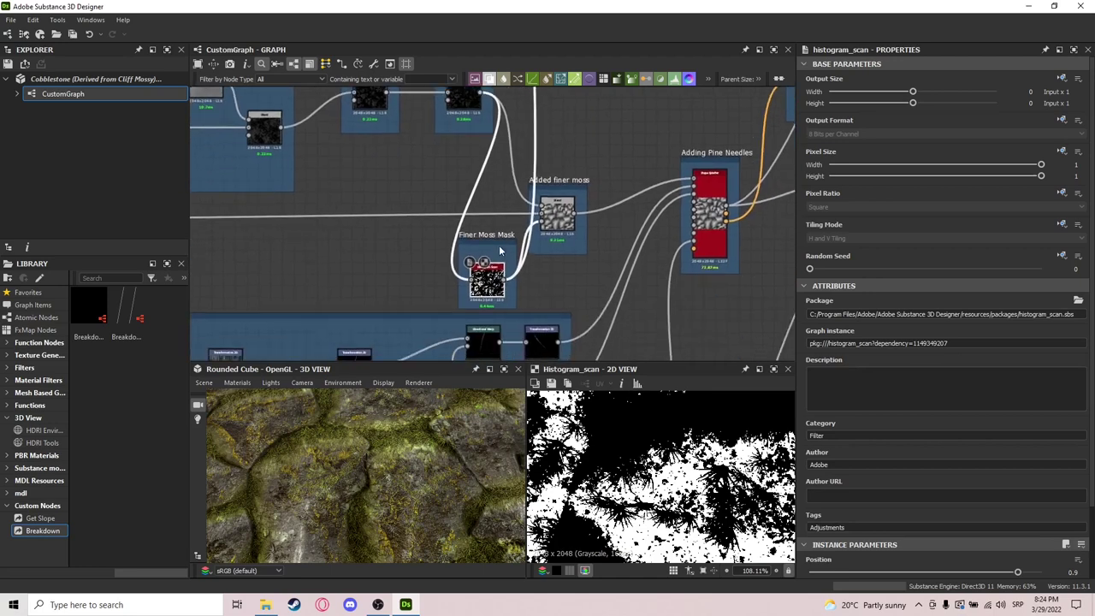
pyautogui.scroll(-4, 522, 295)
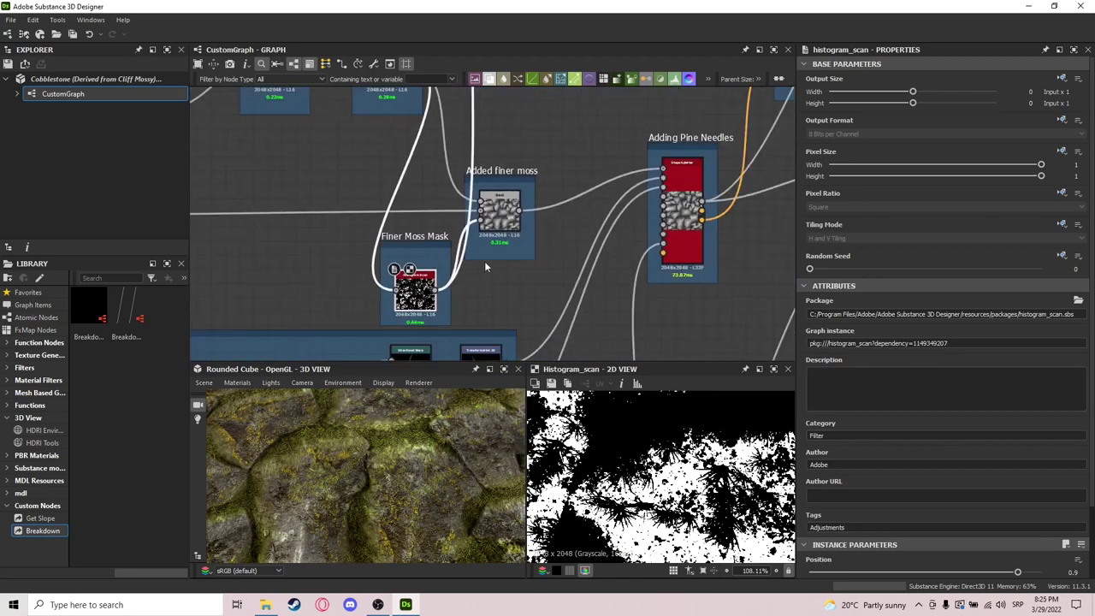
pyautogui.scroll(-4, 565, 251)
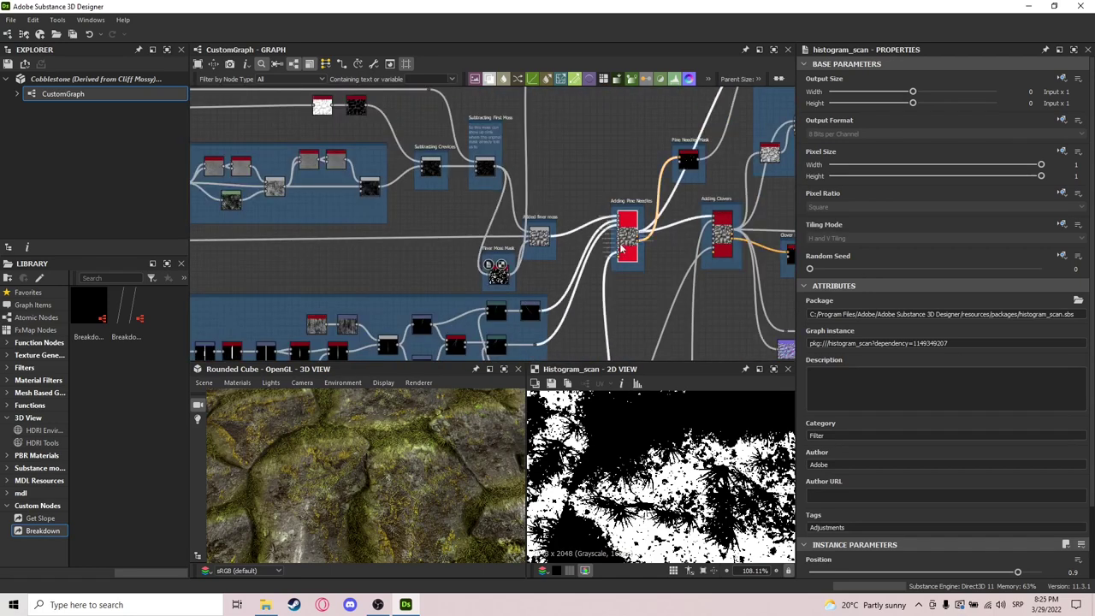
# Preview the Shape Splatter in the Adding Pine Needles frame and bring the Making Pine Tree Needles frame into view.
pyautogui.doubleClick(627, 229)
pyautogui.scroll(-2, 612, 441)
pyautogui.scroll(-5, 543, 261)
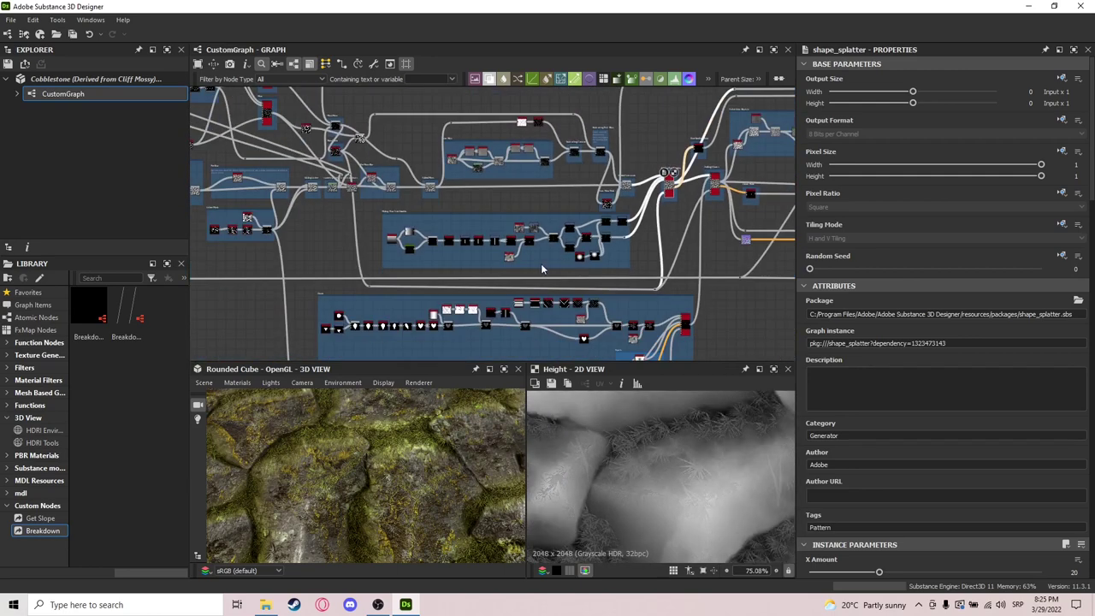
pyautogui.moveTo(547, 258); pyautogui.dragTo(467, 347, button='middle')
pyautogui.scroll(6, 467, 346)
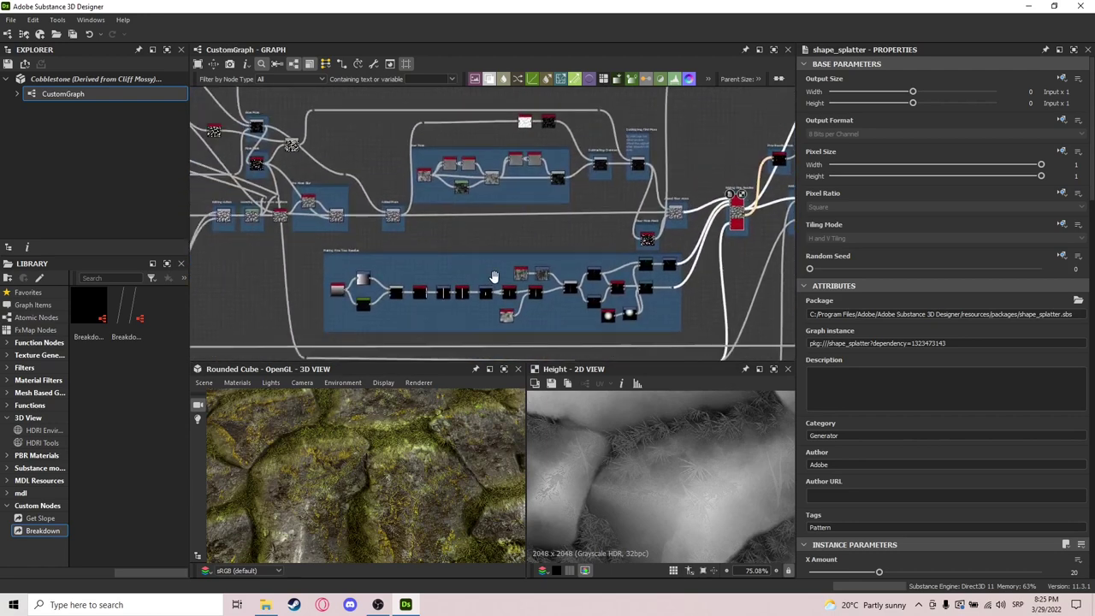
pyautogui.scroll(3, 400, 253)
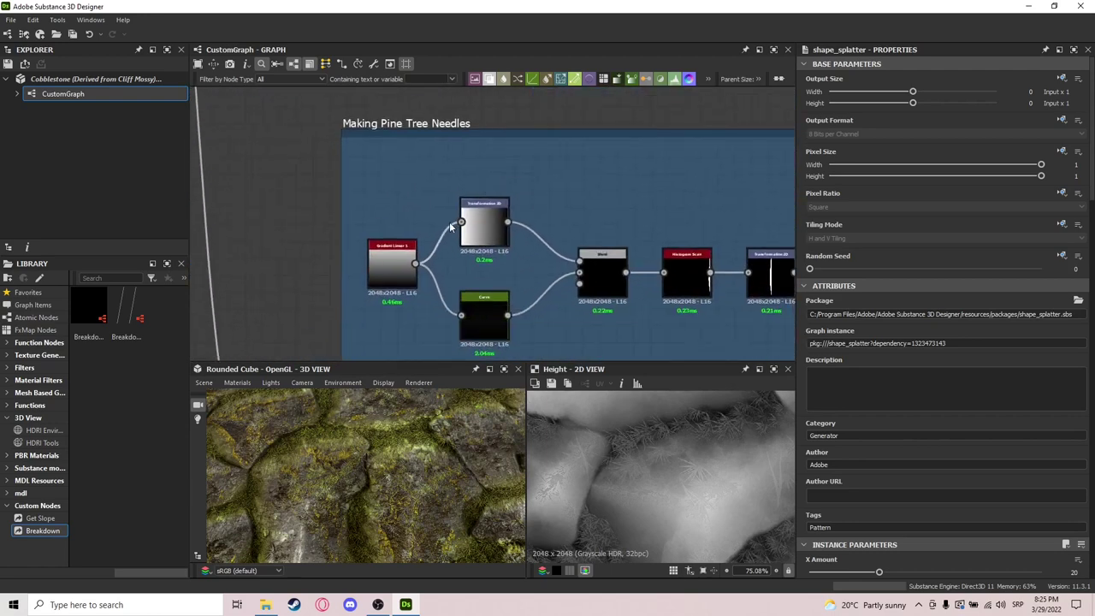
# Preview the Gradient Linear 1, its Transformation 2D and the Curve that start the Making Pine Tree Needles frame.
pyautogui.doubleClick(400, 265)
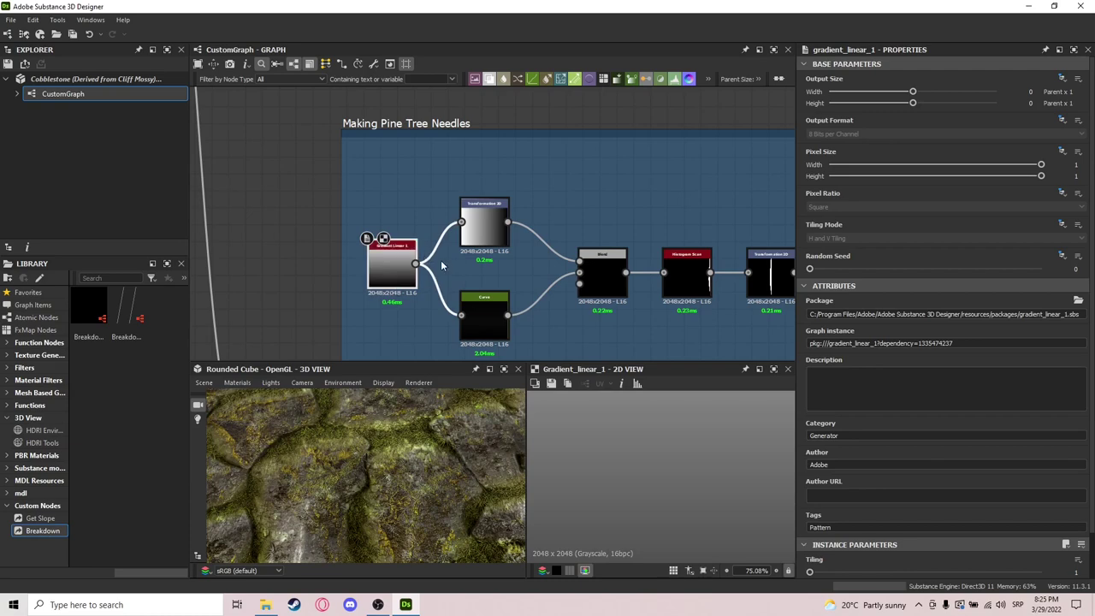
pyautogui.doubleClick(464, 246)
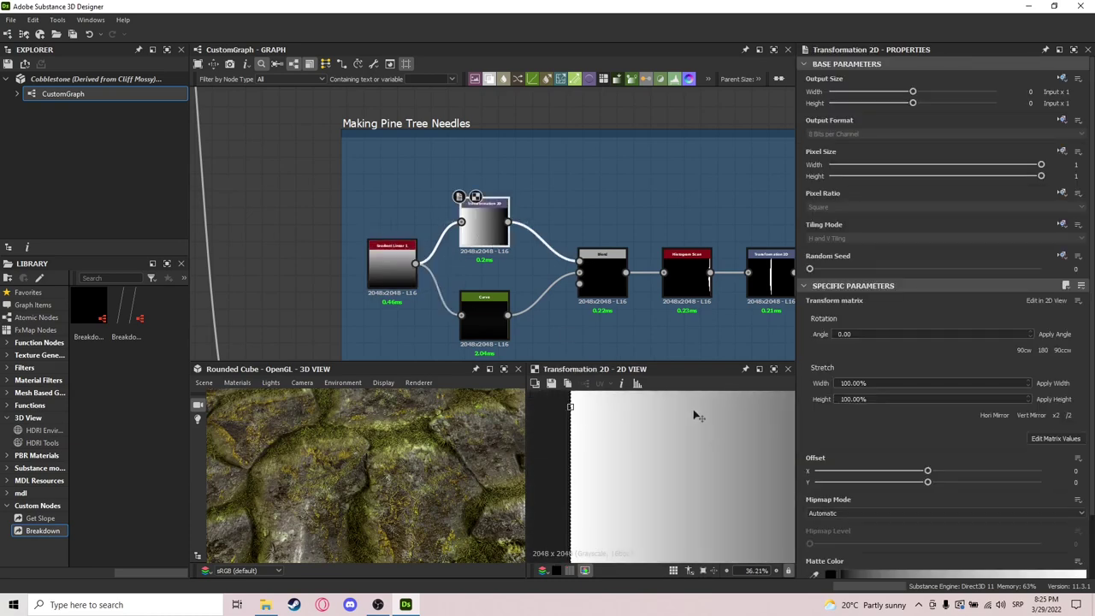
pyautogui.moveTo(524, 268); pyautogui.dragTo(468, 202, button='middle')
pyautogui.doubleClick(424, 253)
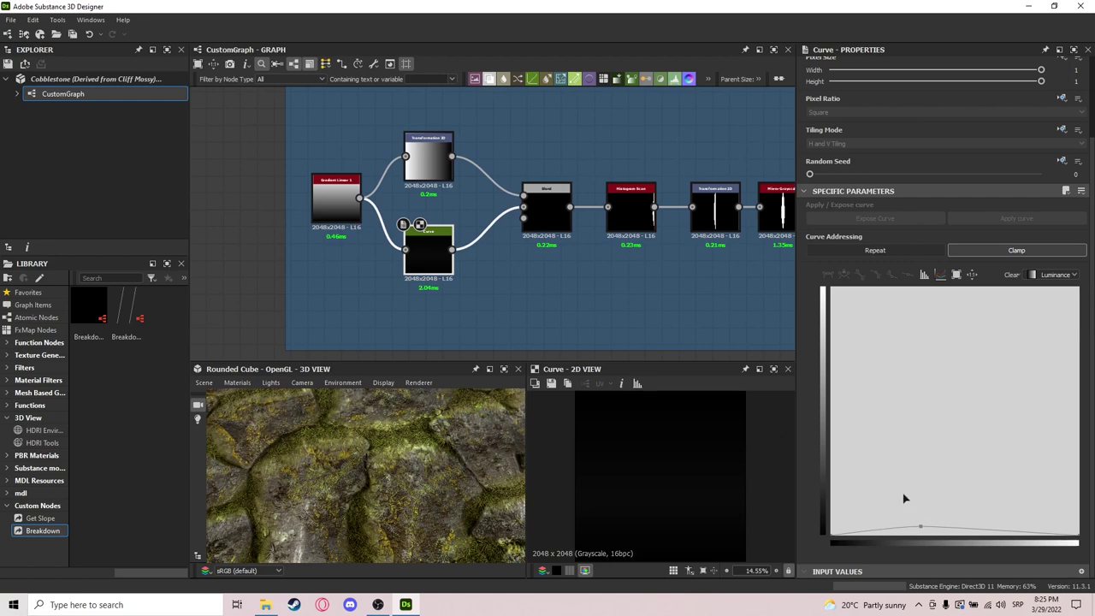
pyautogui.moveTo(640, 287); pyautogui.dragTo(554, 287, button='middle')
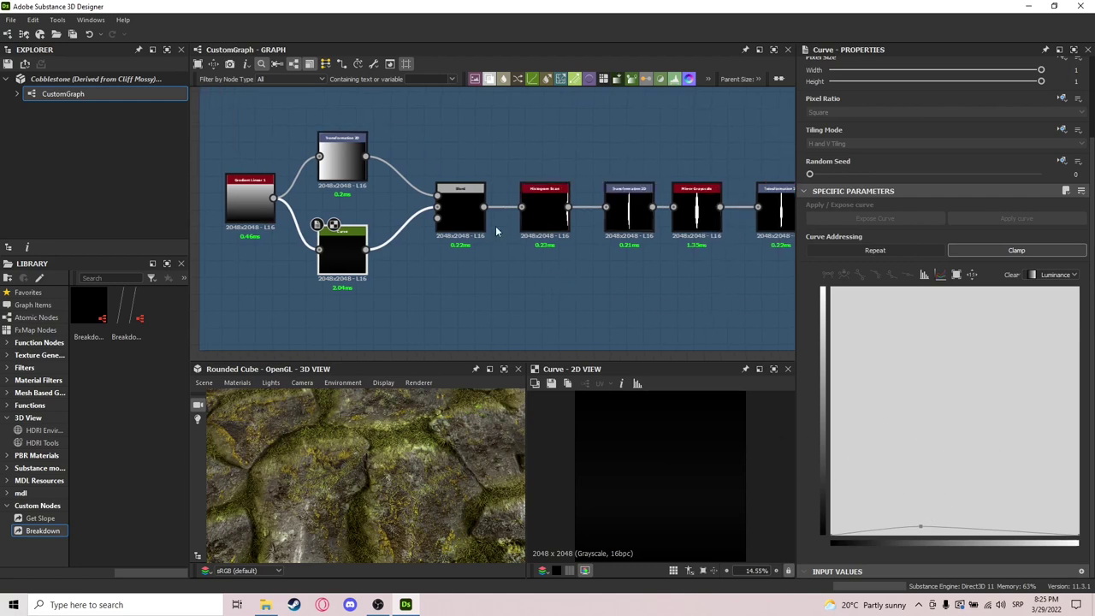
# Preview the Subtract Blend of the rotated gradient and the Curve, and inspect its output and the 3D stone surface.
pyautogui.click(462, 209)
pyautogui.moveTo(461, 227); pyautogui.dragTo(459, 221)
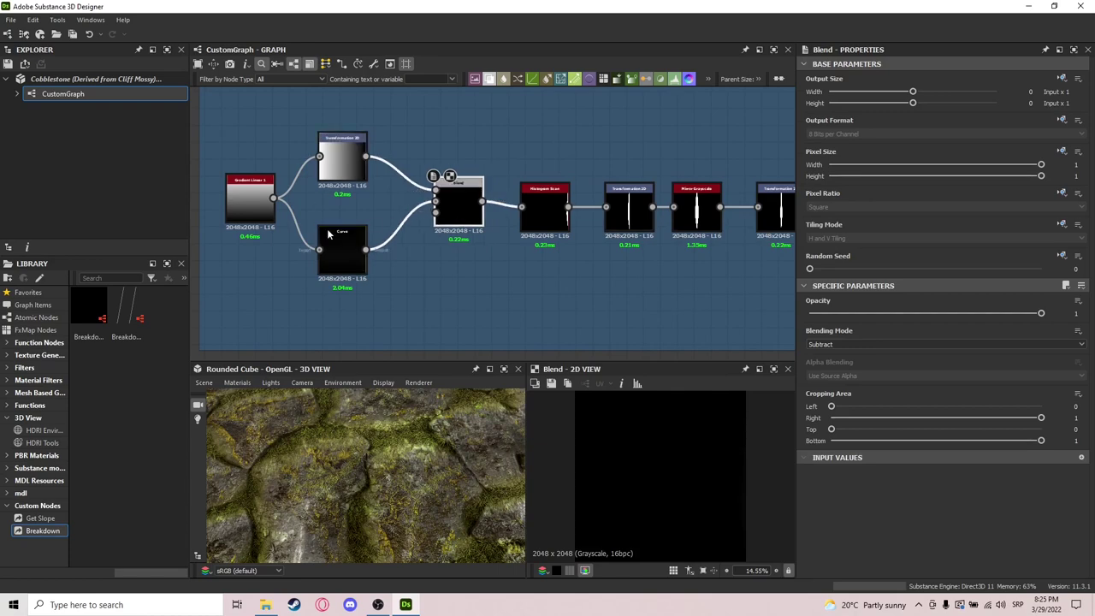
pyautogui.scroll(-4, 558, 256)
pyautogui.moveTo(532, 256); pyautogui.dragTo(473, 260, button='middle')
pyautogui.scroll(2, 476, 257)
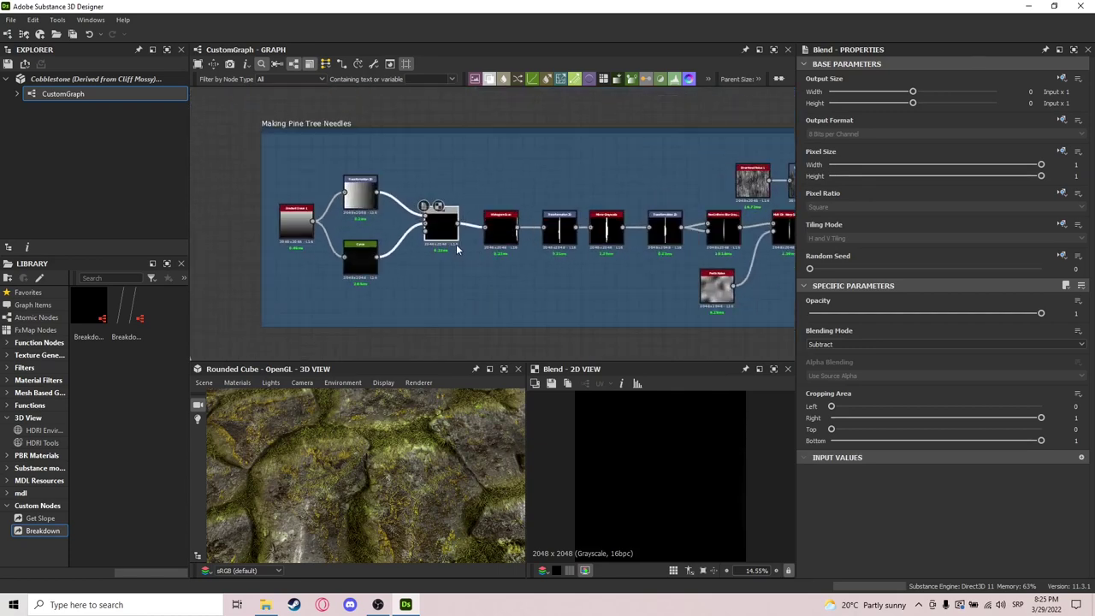
pyautogui.moveTo(447, 481); pyautogui.dragTo(438, 500)
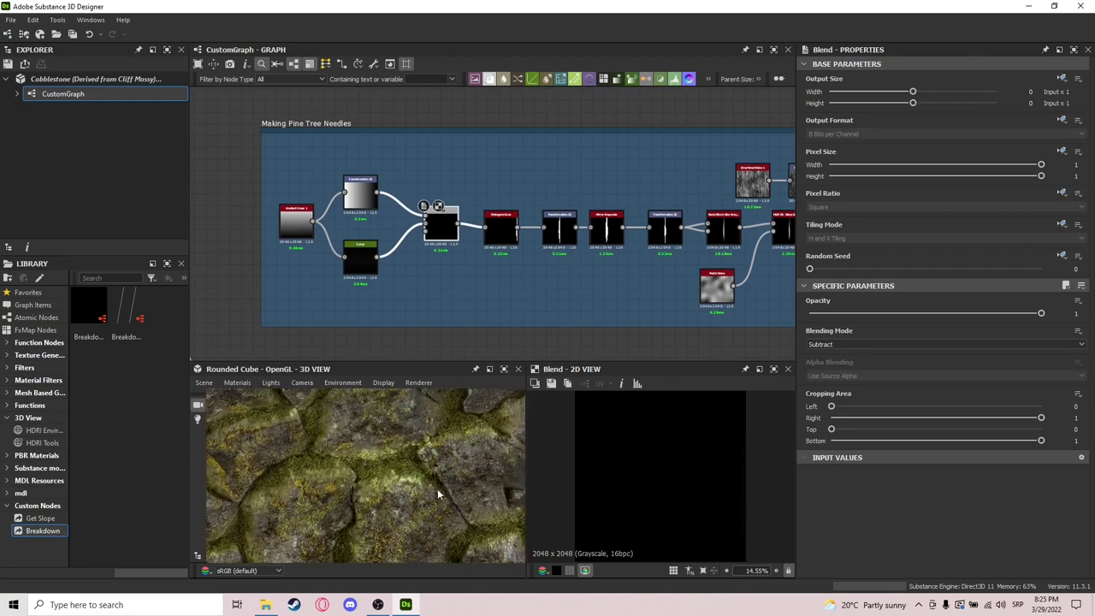
pyautogui.scroll(3, 496, 266)
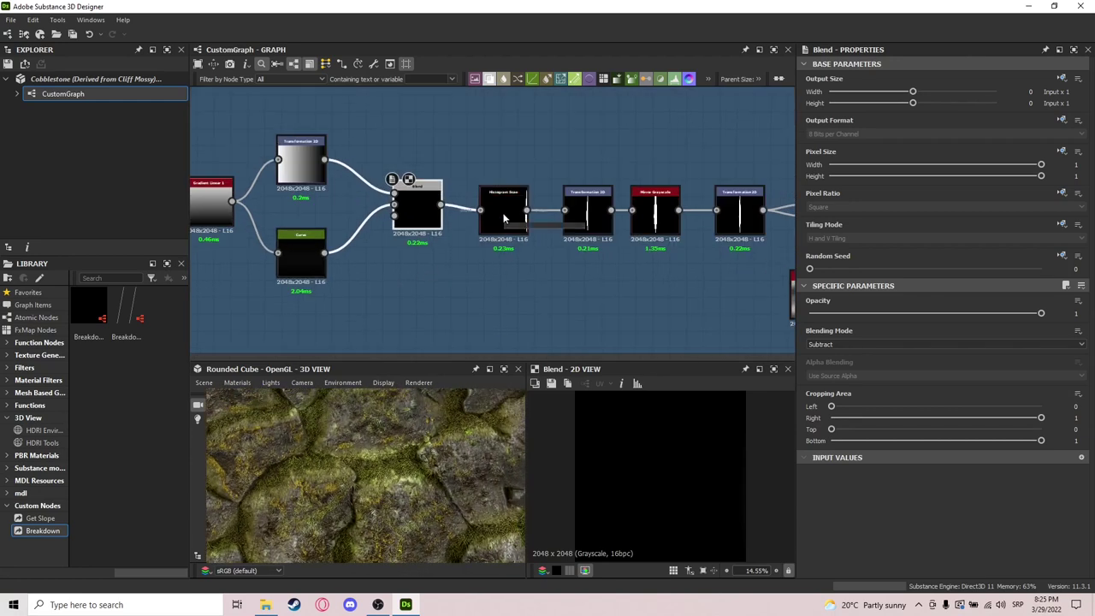
pyautogui.scroll(3, 726, 493)
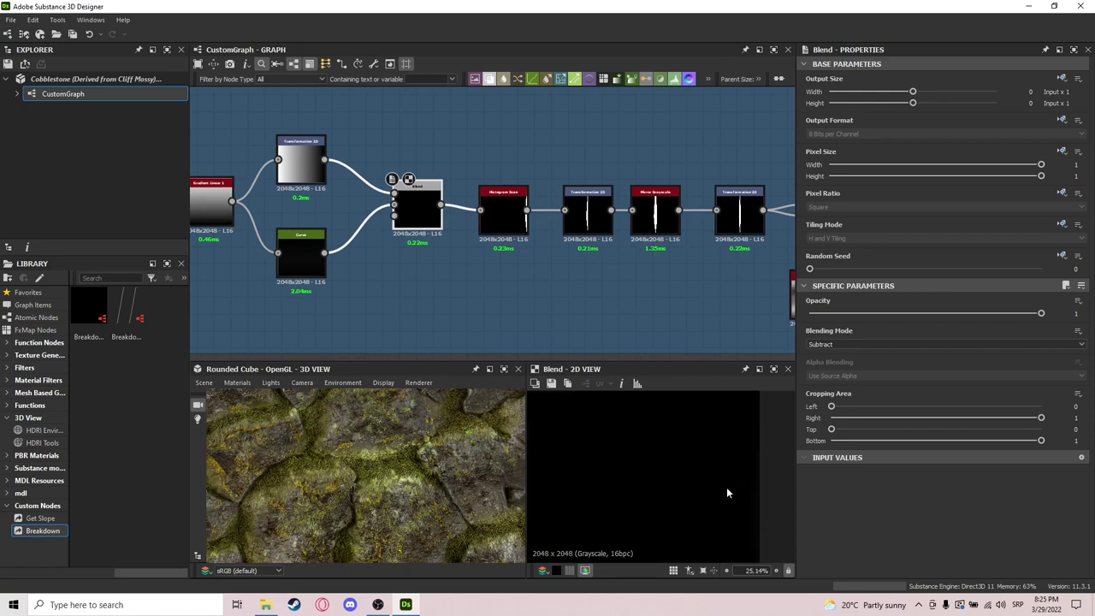
pyautogui.scroll(-3, 779, 471)
pyautogui.scroll(1, 781, 472)
# Preview the needle chain through the Histogram Scan, offset Transformation 2D, Mirror Grayscale and the Transformation 2D after it.
pyautogui.click(503, 206)
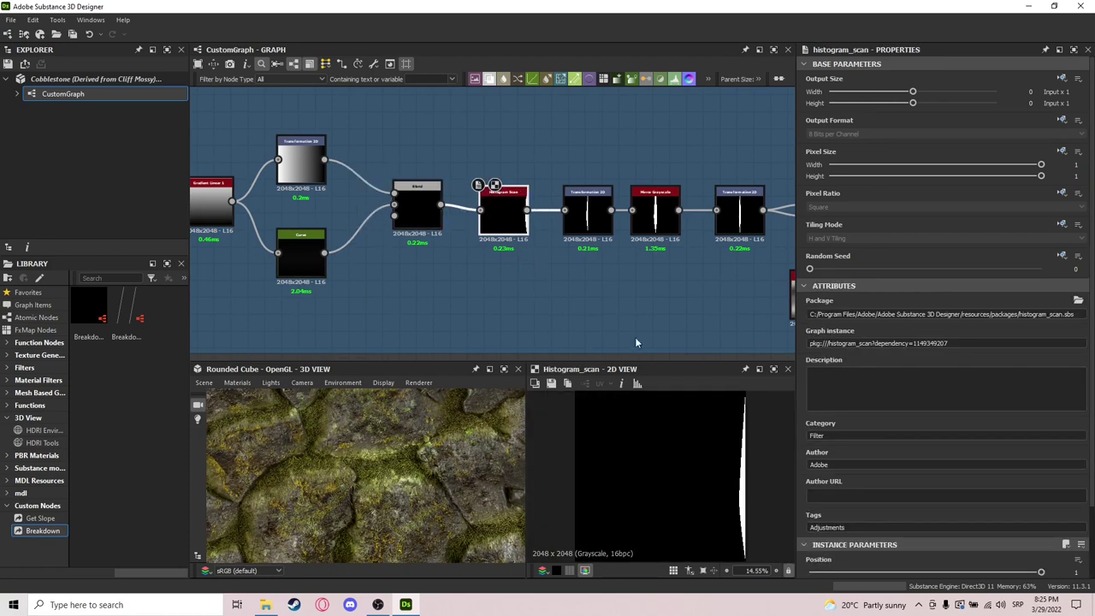
pyautogui.click(588, 212)
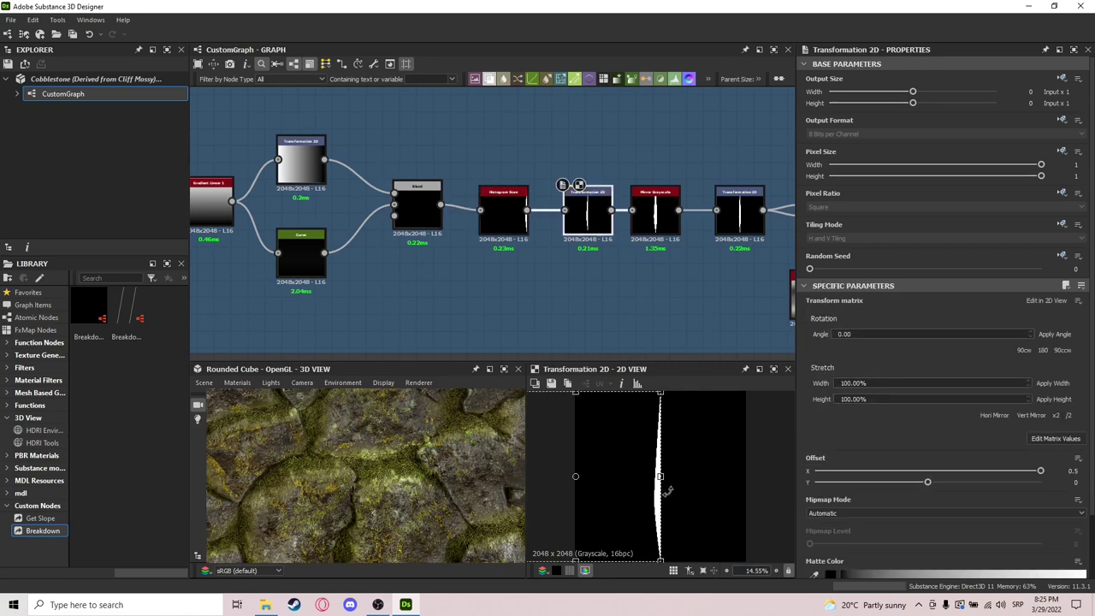
pyautogui.click(655, 214)
pyautogui.moveTo(709, 263); pyautogui.dragTo(626, 274, button='middle')
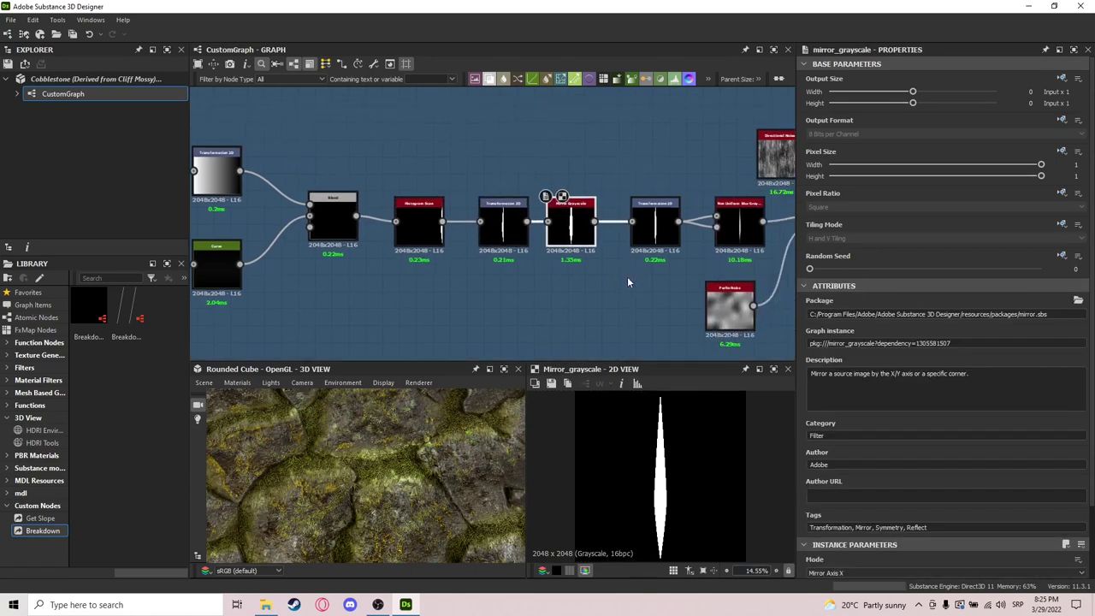
pyautogui.click(643, 244)
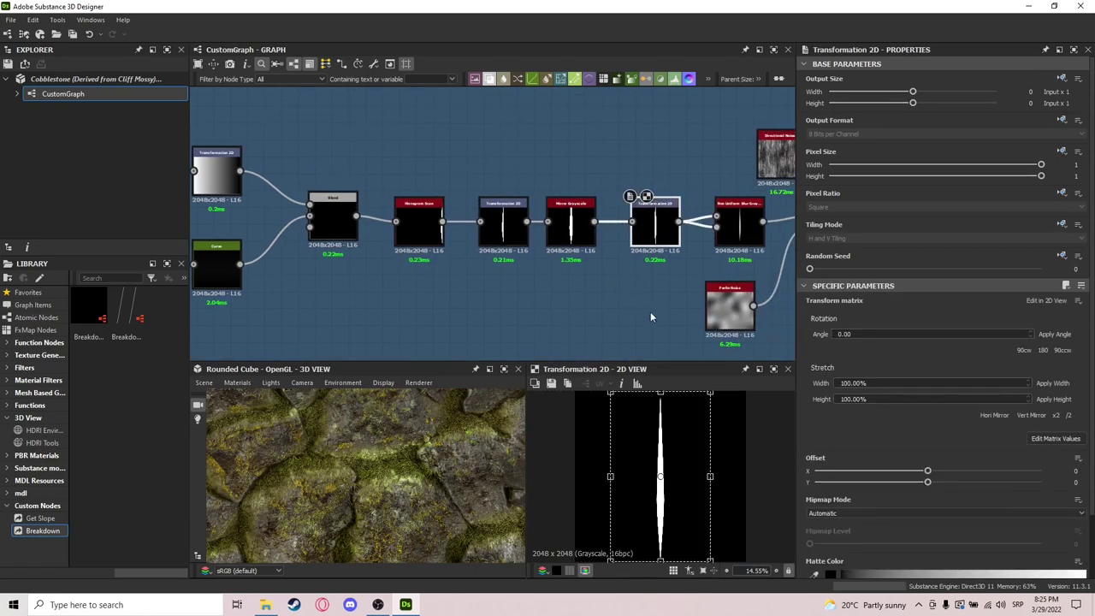
# Preview the needle's Non Uniform Blur Grayscale and the Multi Directional Warp Grayscale fed by Perlin Noise.
pyautogui.click(739, 224)
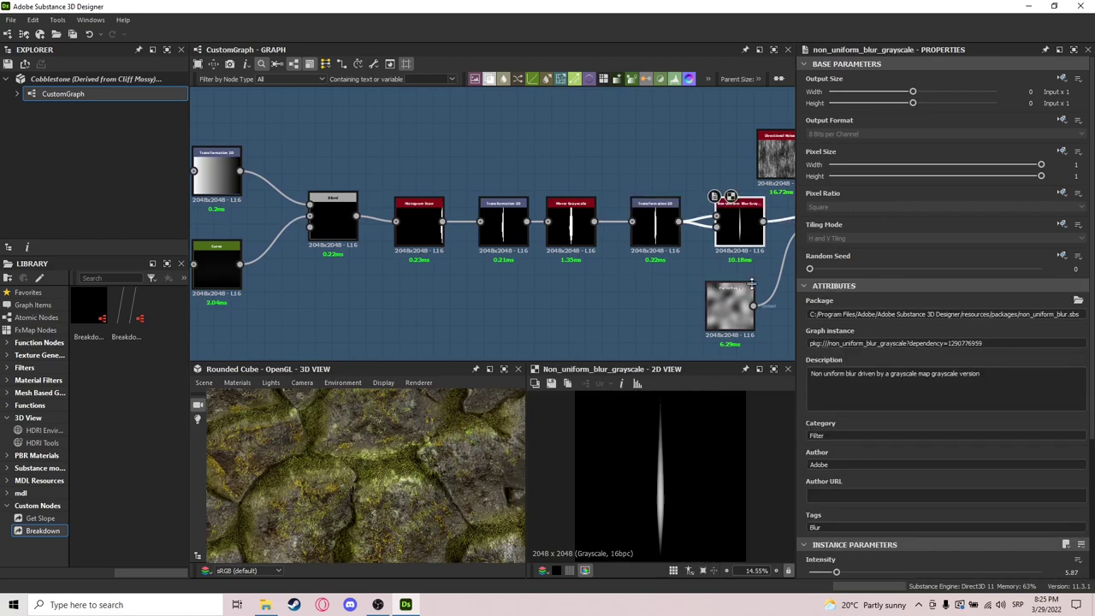
pyautogui.moveTo(662, 313); pyautogui.dragTo(566, 315, button='middle')
pyautogui.scroll(3, 636, 221)
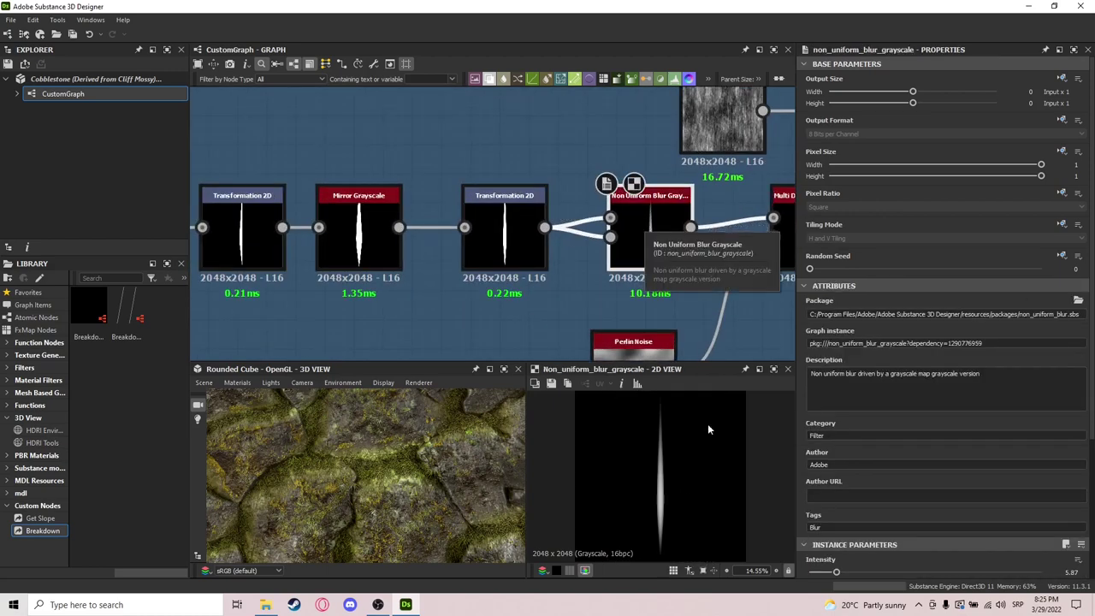
pyautogui.moveTo(670, 325); pyautogui.dragTo(561, 319, button='middle')
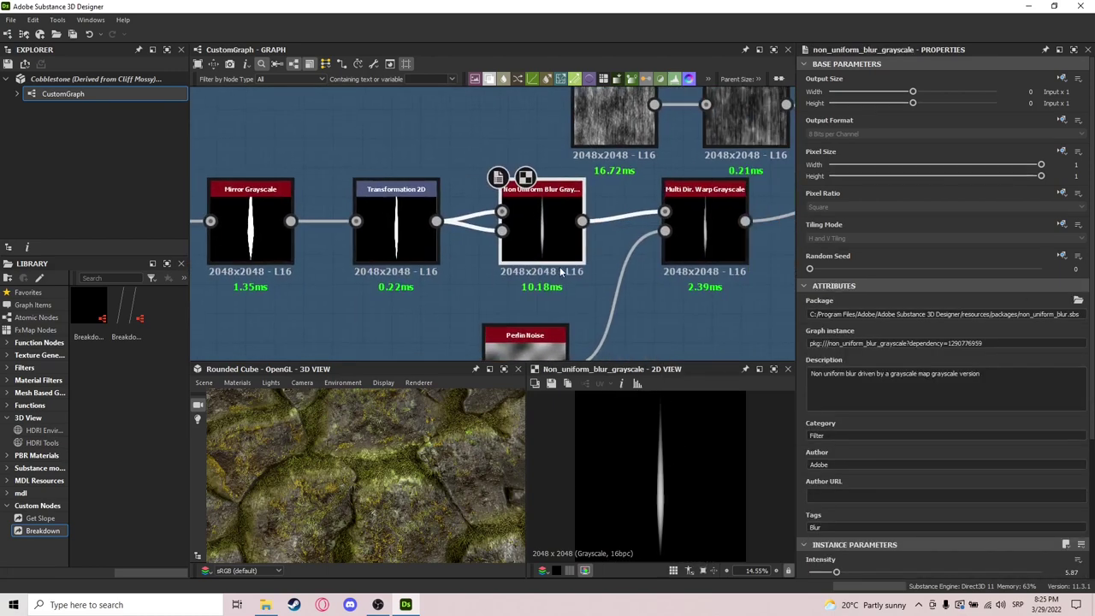
pyautogui.click(720, 214)
pyautogui.doubleClick(721, 219)
pyautogui.moveTo(653, 303); pyautogui.dragTo(631, 255, button='middle')
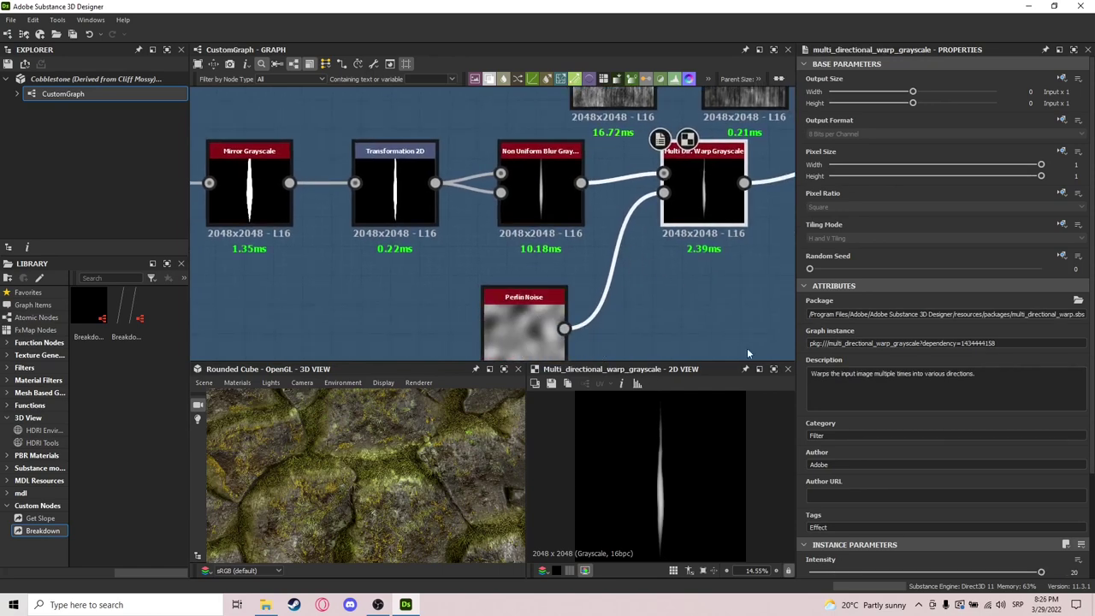
# Preview the Directional Noise 1 and its Transformation 2D that supply the needle's streaks.
pyautogui.moveTo(706, 349); pyautogui.dragTo(518, 346, button='middle')
pyautogui.scroll(-2, 519, 346)
pyautogui.click(437, 166)
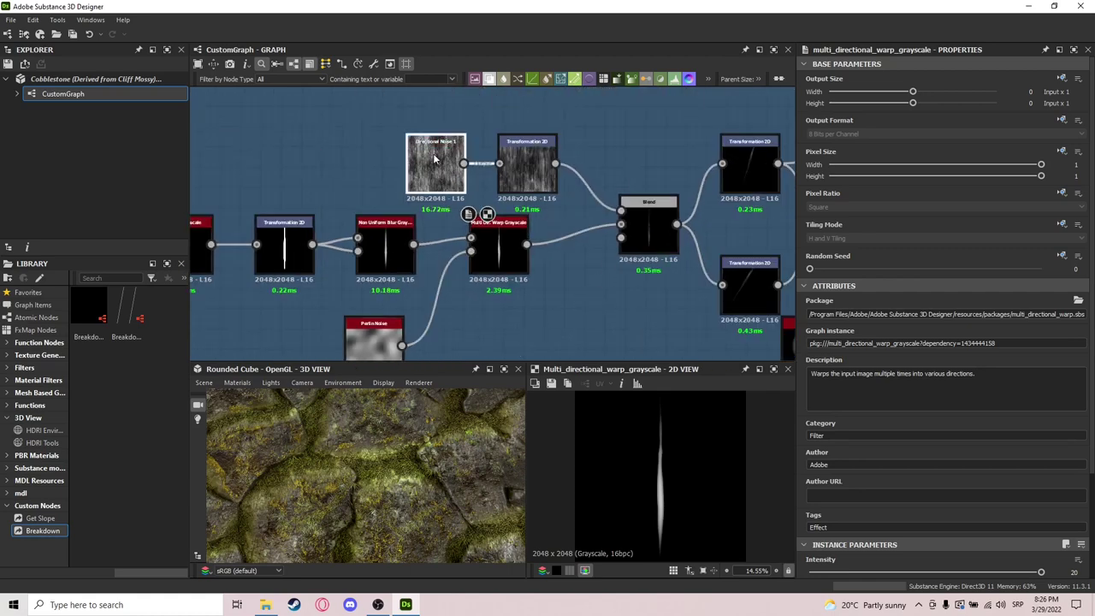
pyautogui.click(540, 158)
pyautogui.scroll(3, 568, 178)
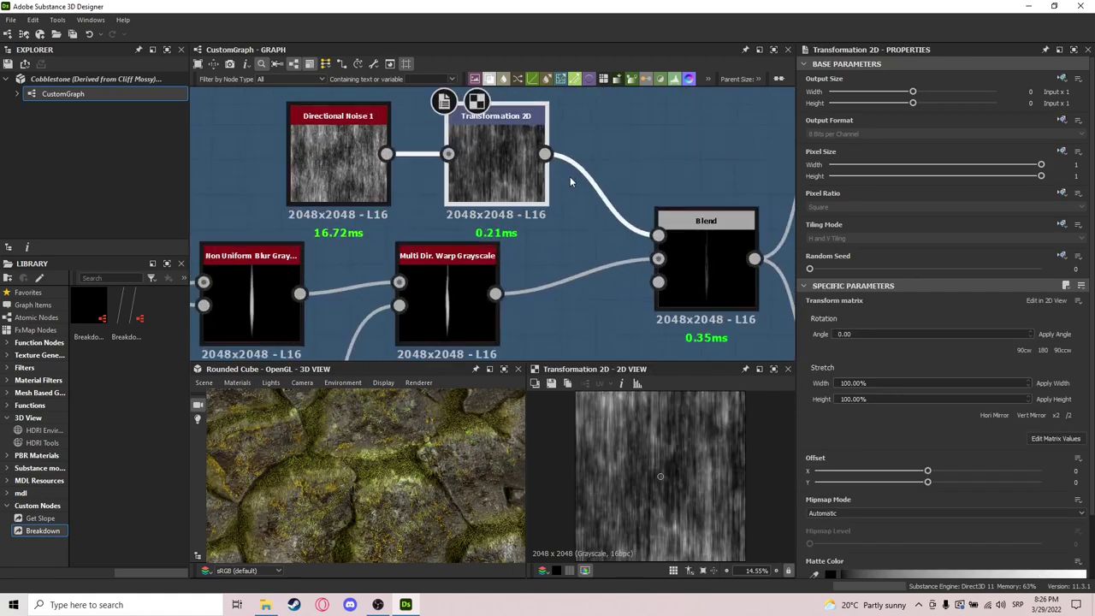
# Preview the Multiply Blend of the needle and the directional noise, inspecting its surface detail up close.
pyautogui.click(694, 271)
pyautogui.scroll(5, 656, 481)
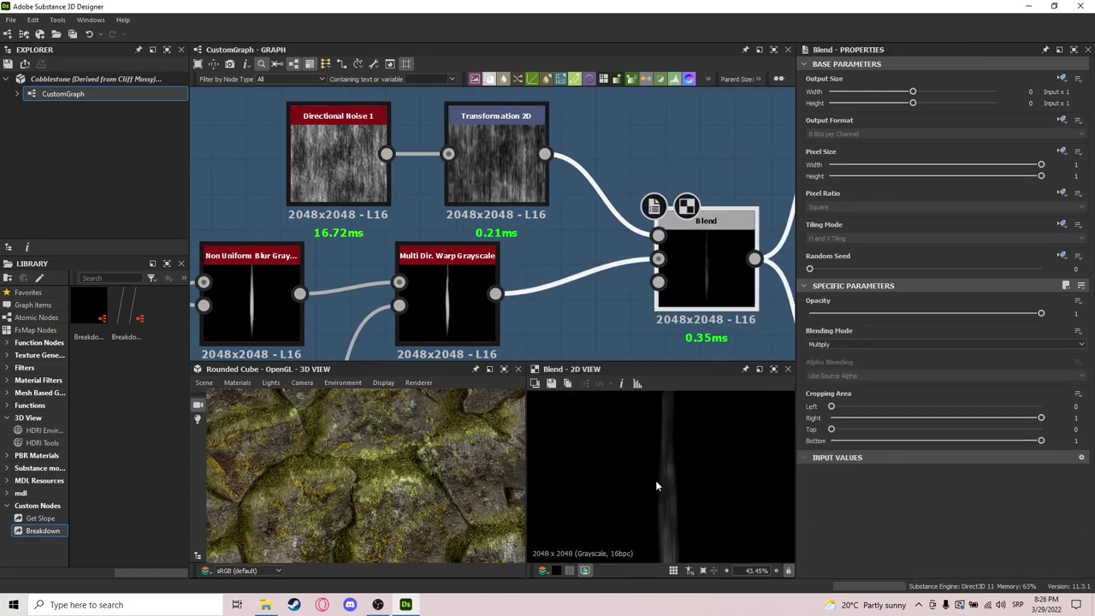
pyautogui.scroll(-4, 666, 461)
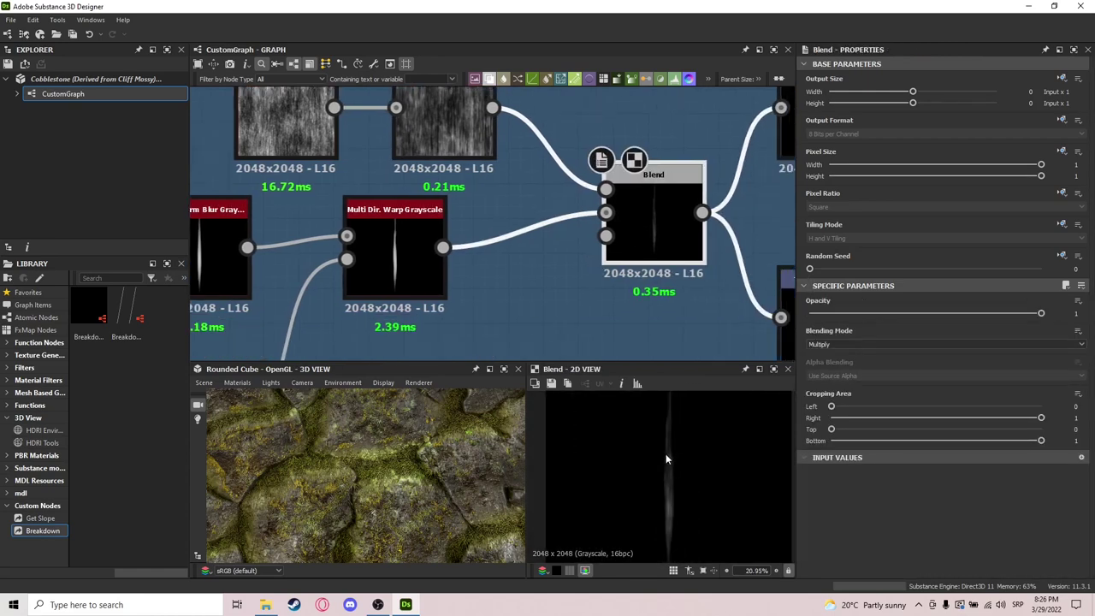
pyautogui.scroll(-3, 519, 209)
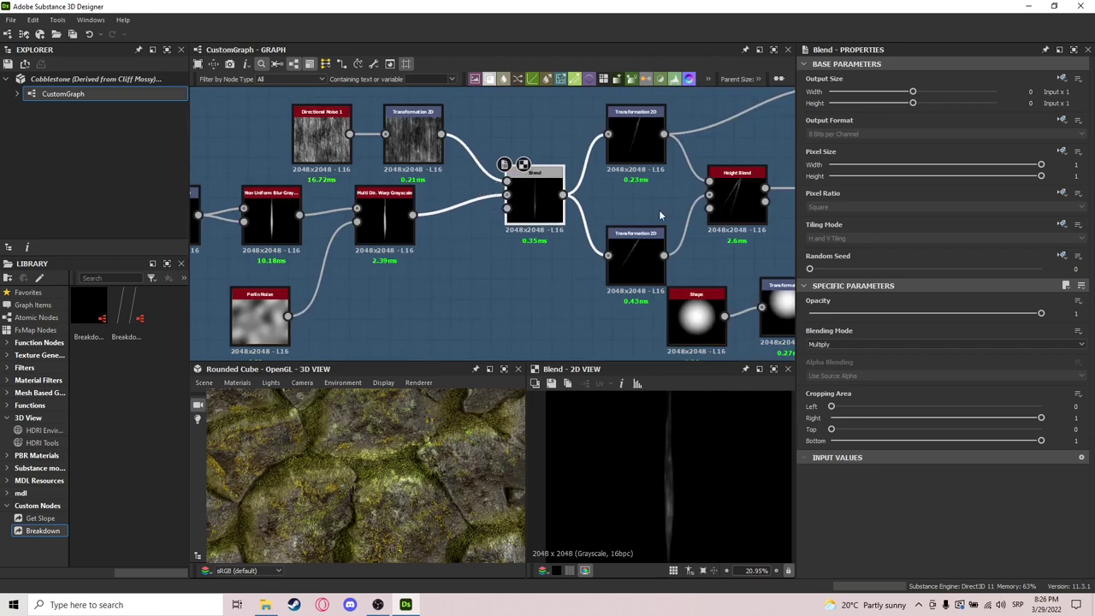
# Preview the lower rotated Transformation 2D of the needle and the Height Blend that joins both needles.
pyautogui.moveTo(650, 211); pyautogui.dragTo(557, 229, button='middle')
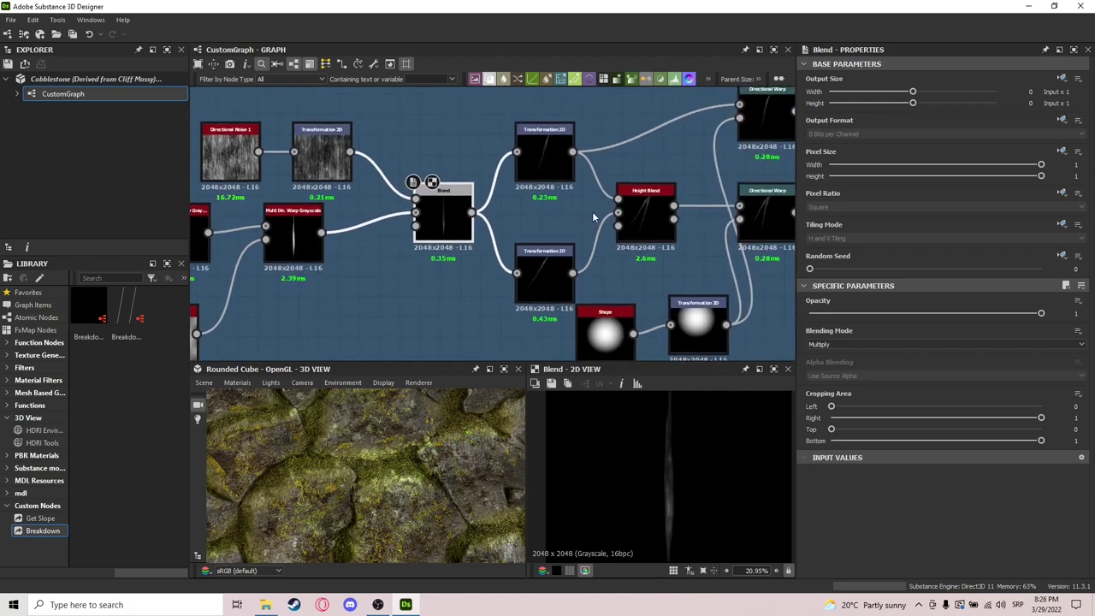
pyautogui.doubleClick(553, 277)
pyautogui.scroll(-1, 682, 347)
pyautogui.scroll(-2, 691, 445)
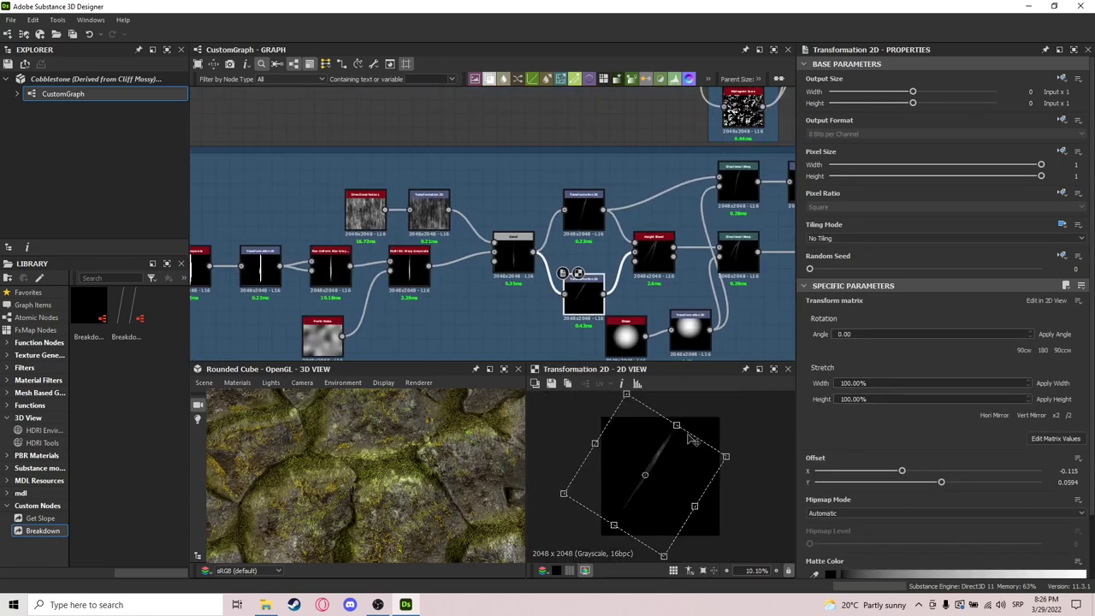
pyautogui.doubleClick(654, 243)
pyautogui.scroll(2, 676, 248)
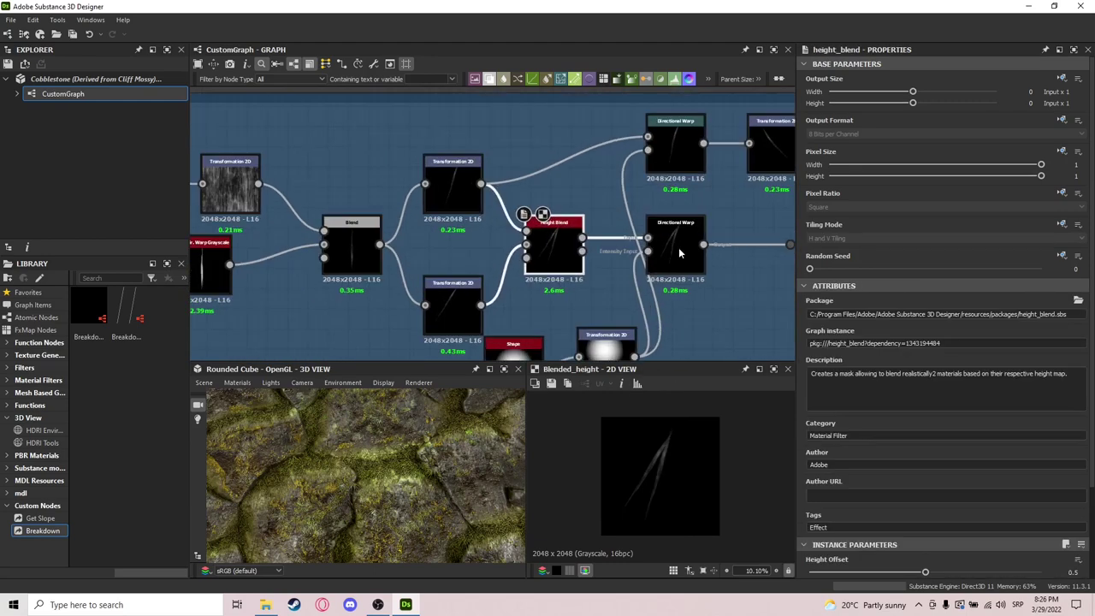
# Compare the Height Blend output with the Directional Warps for the needle pair and the single needle.
pyautogui.click(681, 254)
pyautogui.click(575, 281)
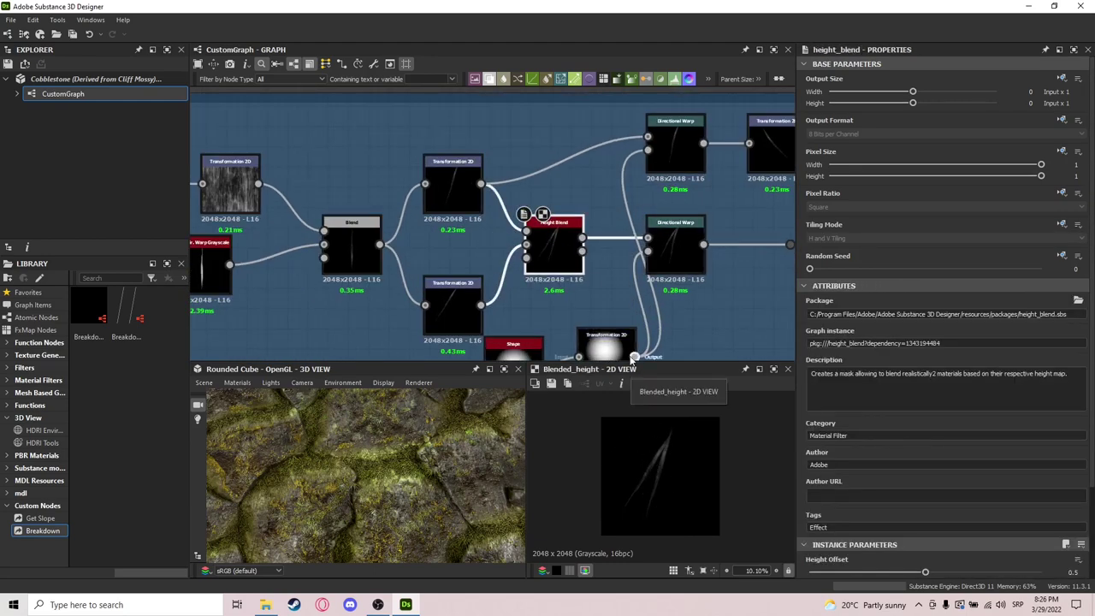
pyautogui.moveTo(646, 295); pyautogui.dragTo(611, 301, button='middle')
pyautogui.click(625, 158)
pyautogui.click(640, 237)
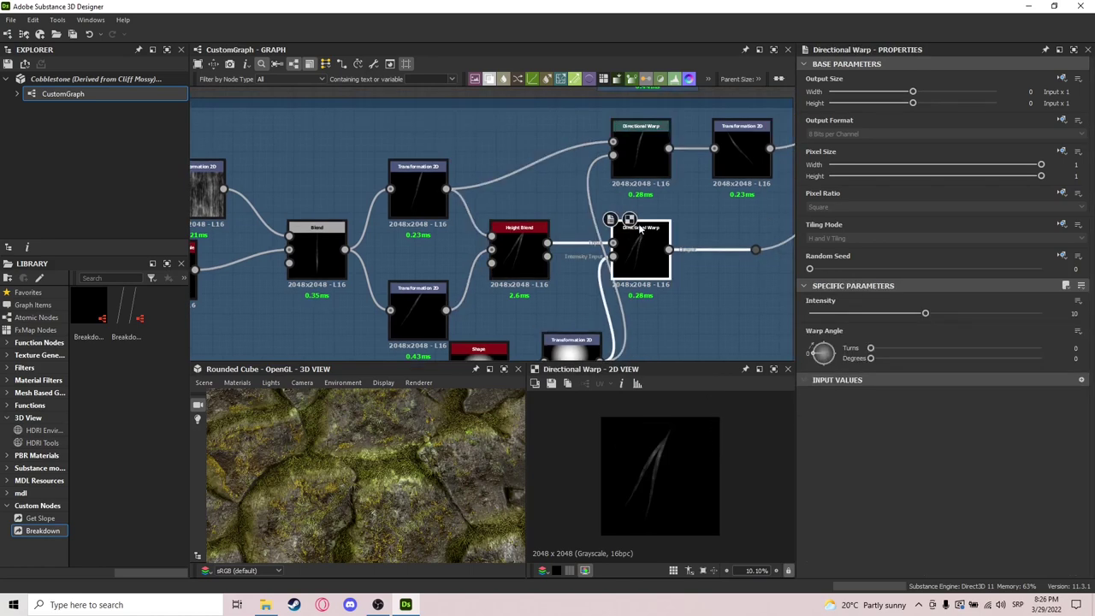
# Preview the Shape and its Transformation 2D that drive the warp intensity, and compare them with the needle pair's Directional Warp.
pyautogui.moveTo(684, 328); pyautogui.dragTo(639, 236, button='middle')
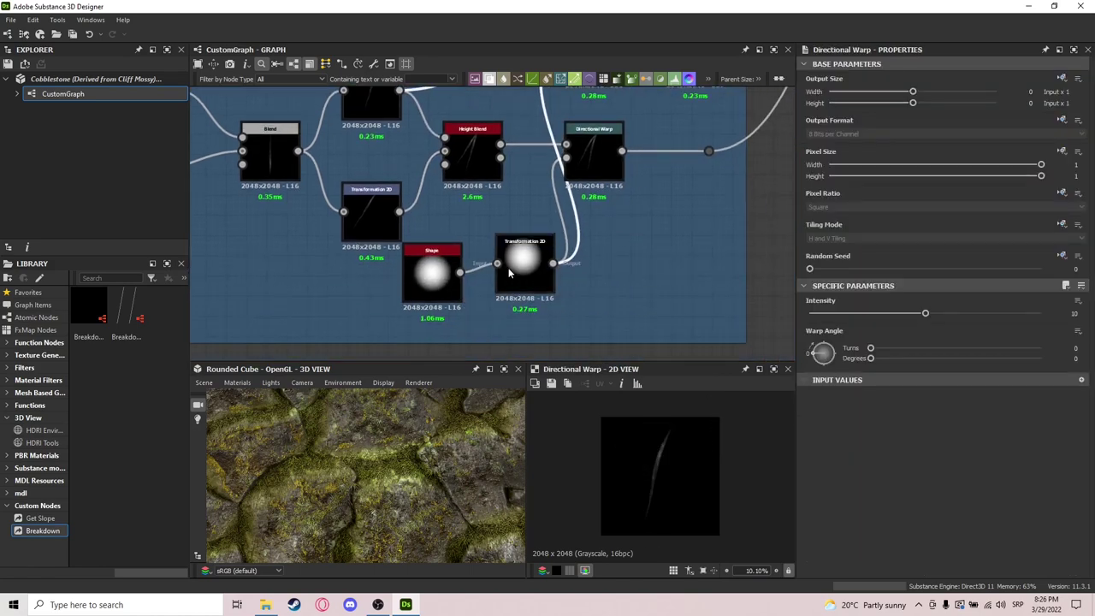
pyautogui.click(518, 261)
pyautogui.doubleClick(437, 276)
pyautogui.doubleClick(517, 266)
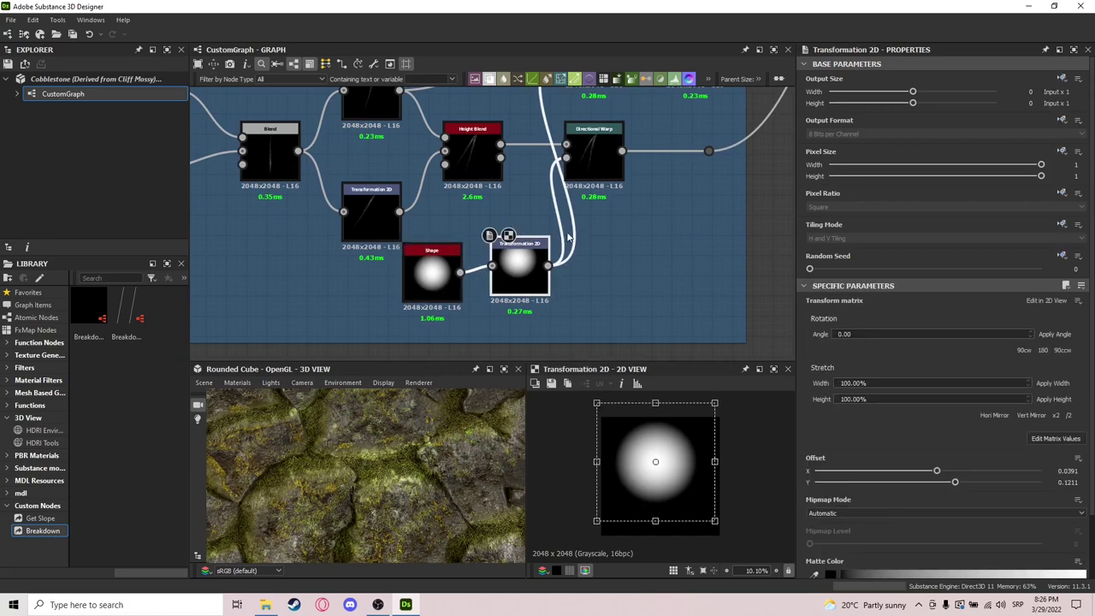
pyautogui.moveTo(561, 197); pyautogui.dragTo(550, 221, button='middle')
pyautogui.doubleClick(589, 184)
pyautogui.moveTo(621, 212); pyautogui.dragTo(621, 237, button='middle')
pyautogui.click(510, 324)
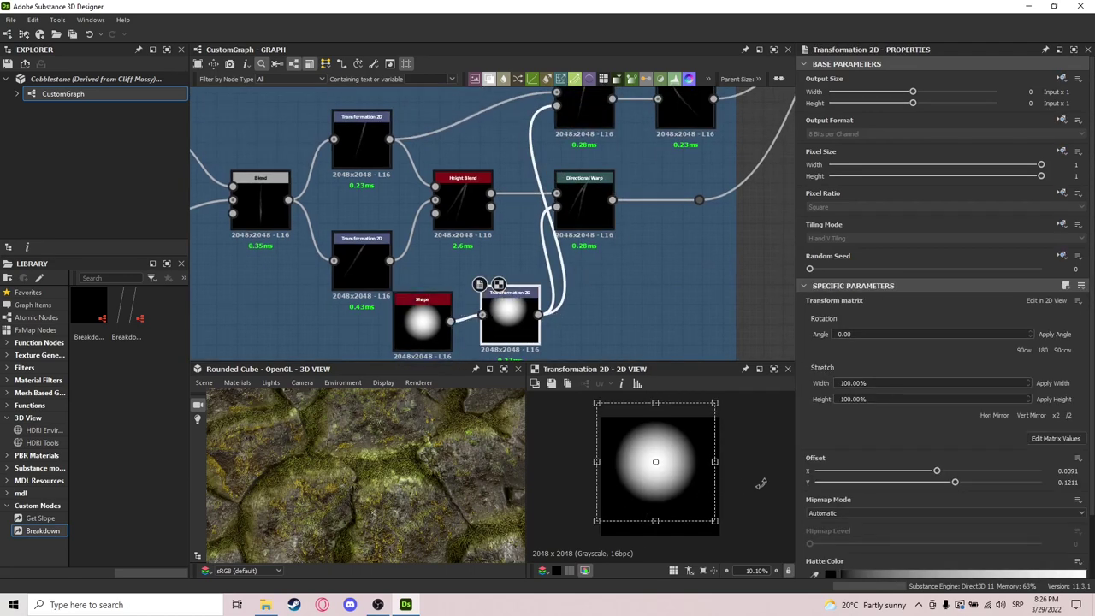
# Inspect the parameters of the Shape node and the Transformation 2D node it feeds in the pine needle network.
pyautogui.moveTo(422, 323); pyautogui.dragTo(428, 318)
pyautogui.scroll(-5, 932, 466)
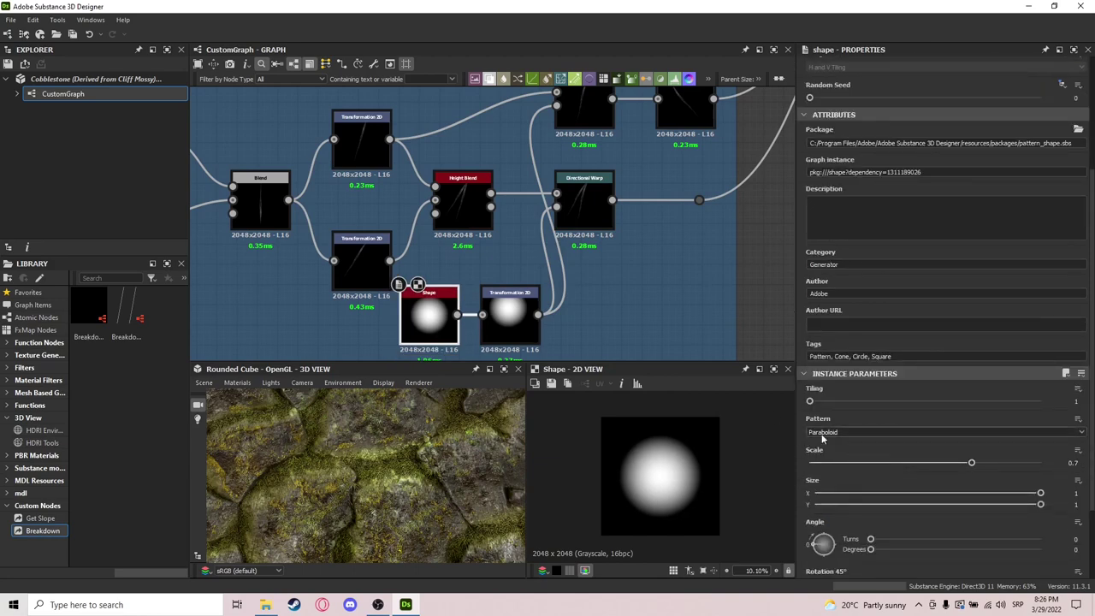
pyautogui.click(509, 313)
pyautogui.moveTo(621, 239); pyautogui.dragTo(601, 281, button='middle')
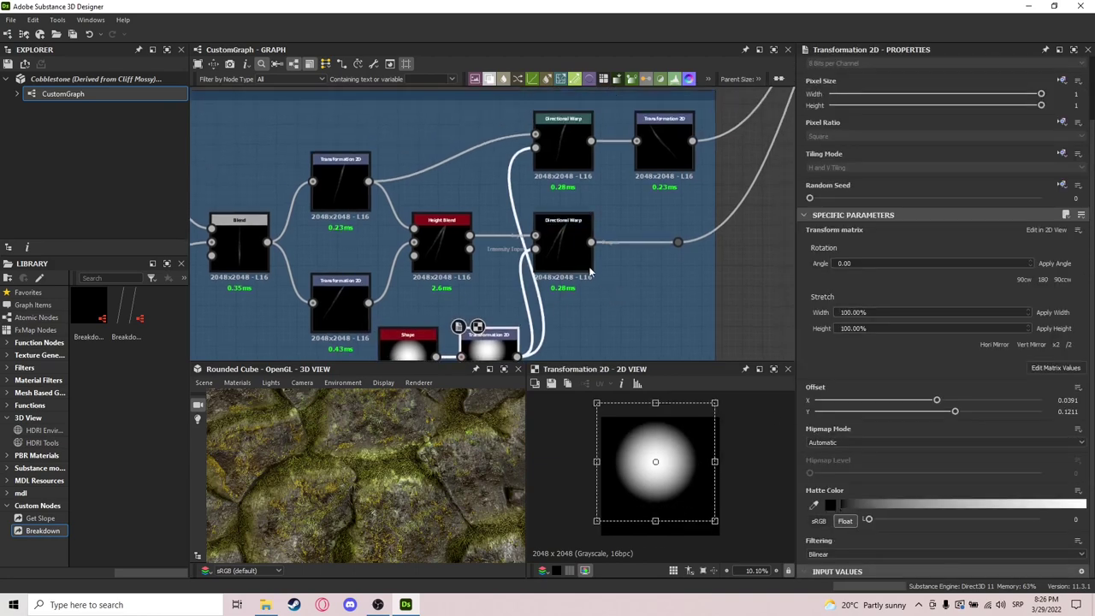
# Check the two Directional Warp nodes and preview the final Transformation 2D node of the pine needle network.
pyautogui.click(572, 255)
pyautogui.click(583, 140)
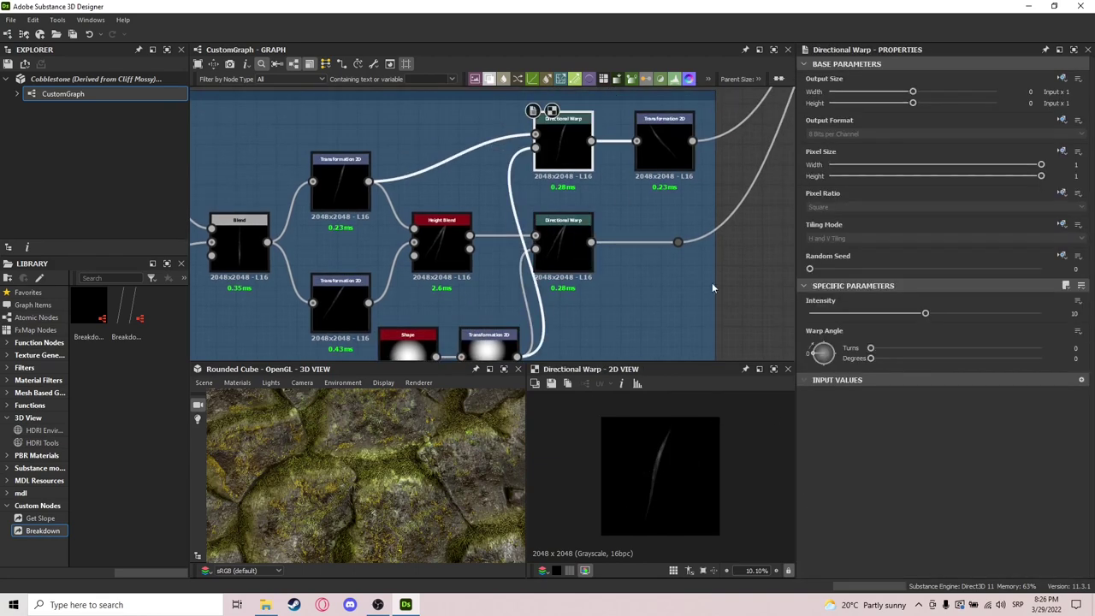
pyautogui.click(664, 145)
pyautogui.moveTo(714, 239); pyautogui.dragTo(657, 256, button='middle')
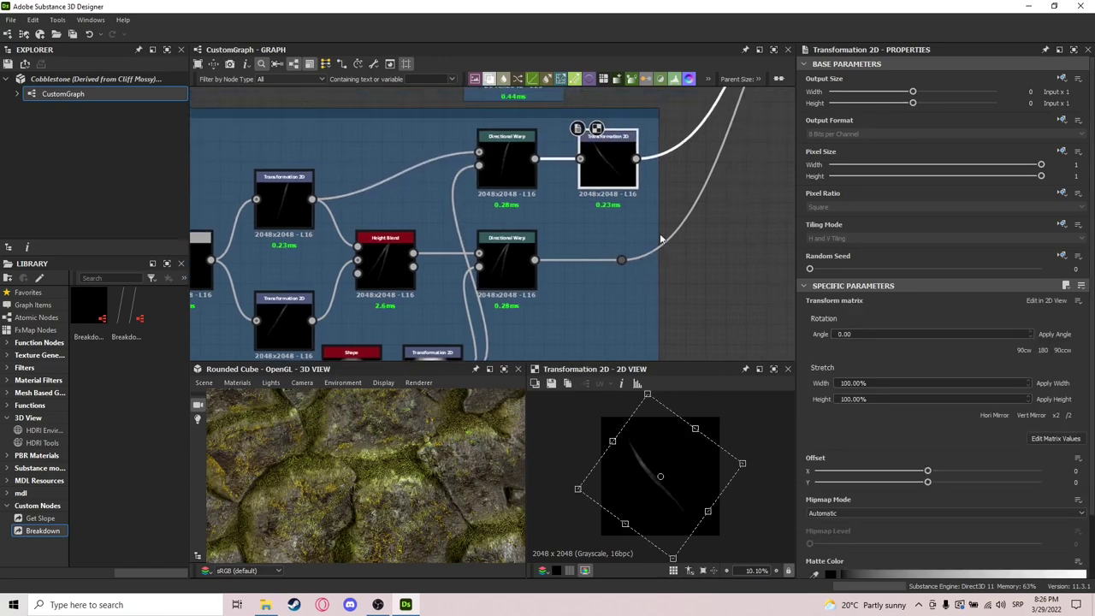
# Trace the pine needle outputs to the pattern inputs of the Shape Splatter in the Adding Pine Needles frame.
pyautogui.scroll(-5, 665, 237)
pyautogui.moveTo(672, 217); pyautogui.dragTo(621, 257, button='middle')
pyautogui.moveTo(673, 184); pyautogui.dragTo(628, 225, button='middle')
pyautogui.scroll(2, 646, 178)
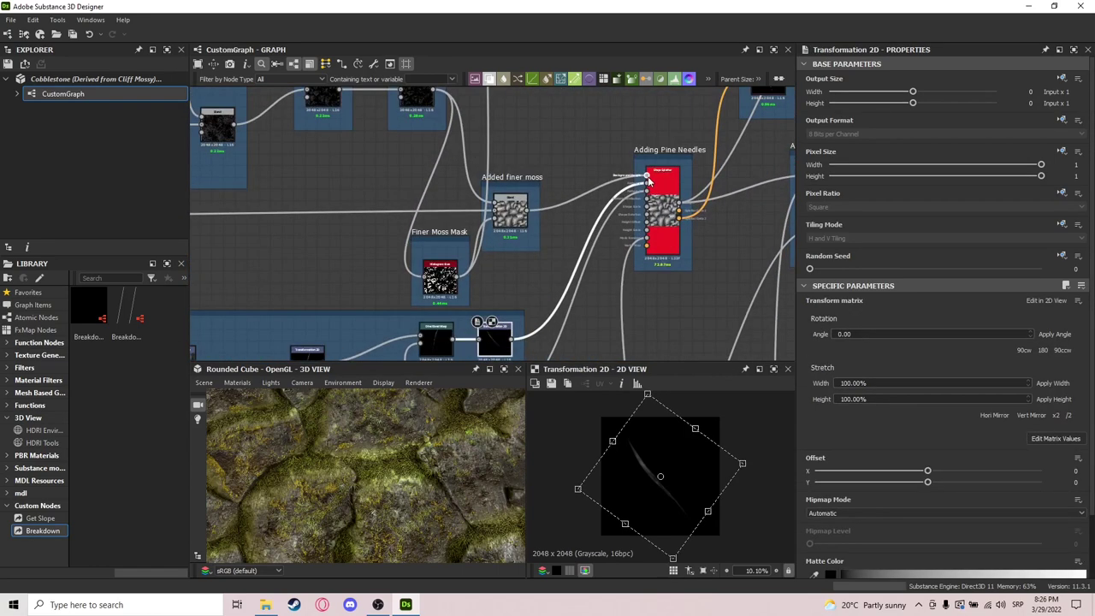
pyautogui.scroll(2, 648, 181)
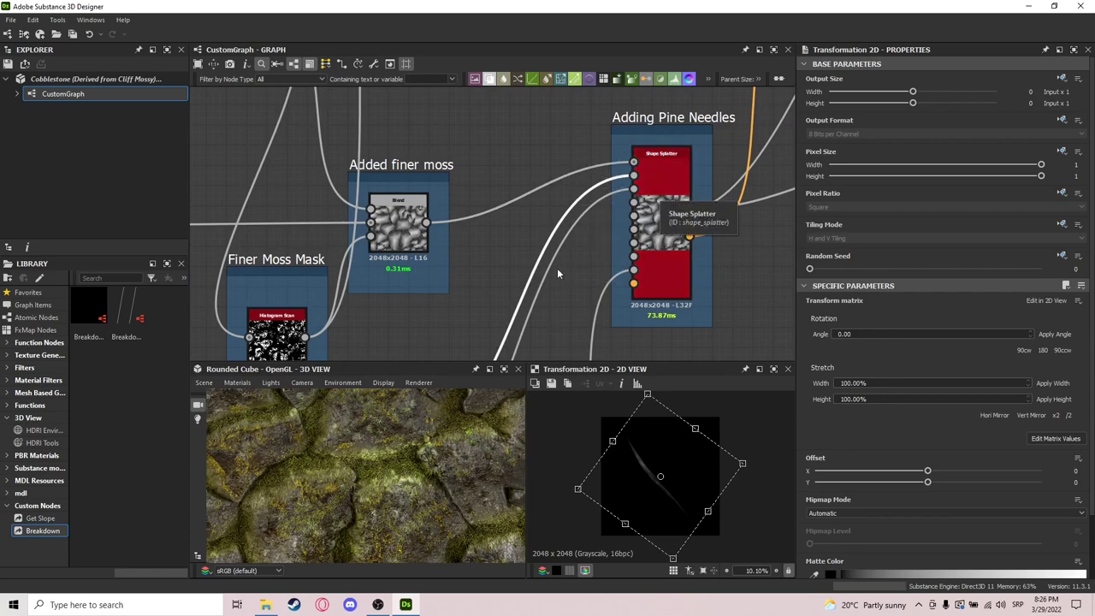
pyautogui.moveTo(566, 244); pyautogui.dragTo(550, 169, button='middle')
pyautogui.scroll(-3, 547, 157)
pyautogui.moveTo(515, 244); pyautogui.dragTo(493, 231, button='middle')
pyautogui.scroll(-1, 537, 194)
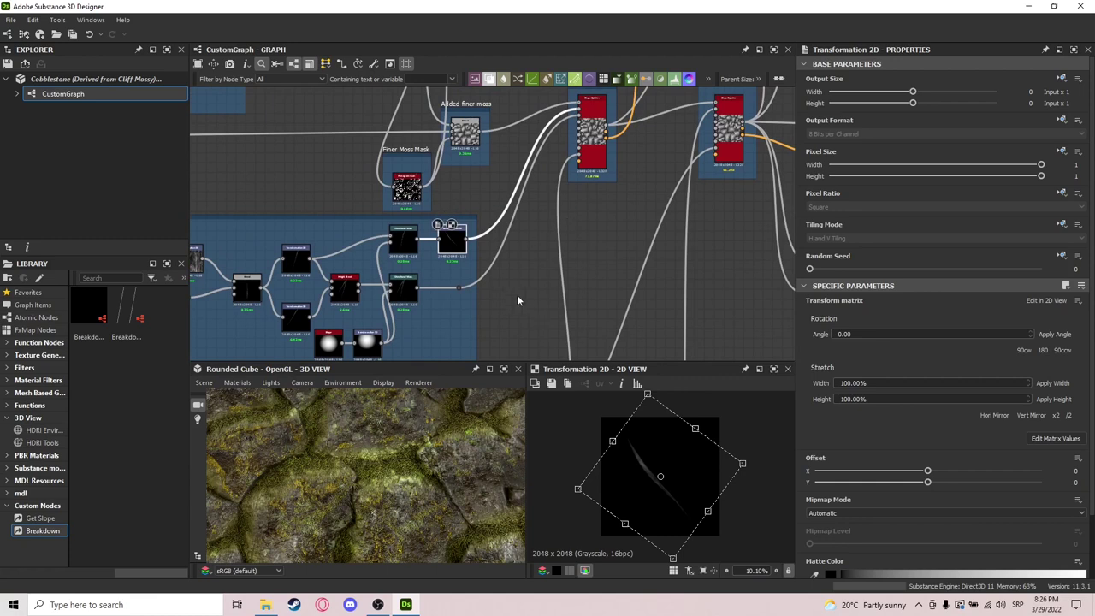
# Preview the Added finer moss Blend and the Adding Pine Needles Shape Splatter that receives it as background height.
pyautogui.click(469, 132)
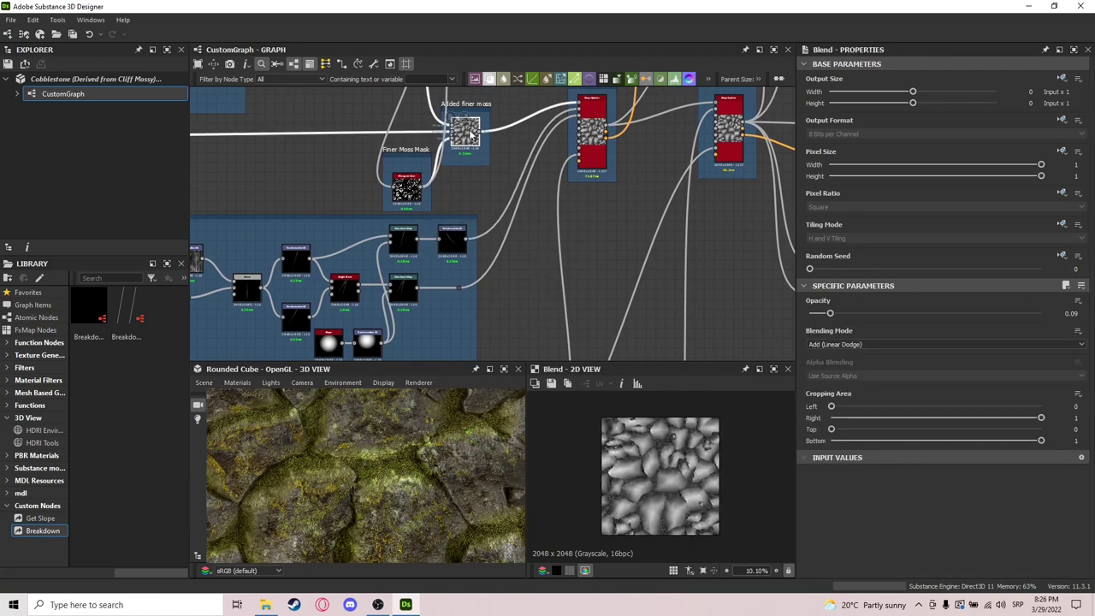
pyautogui.scroll(5, 582, 197)
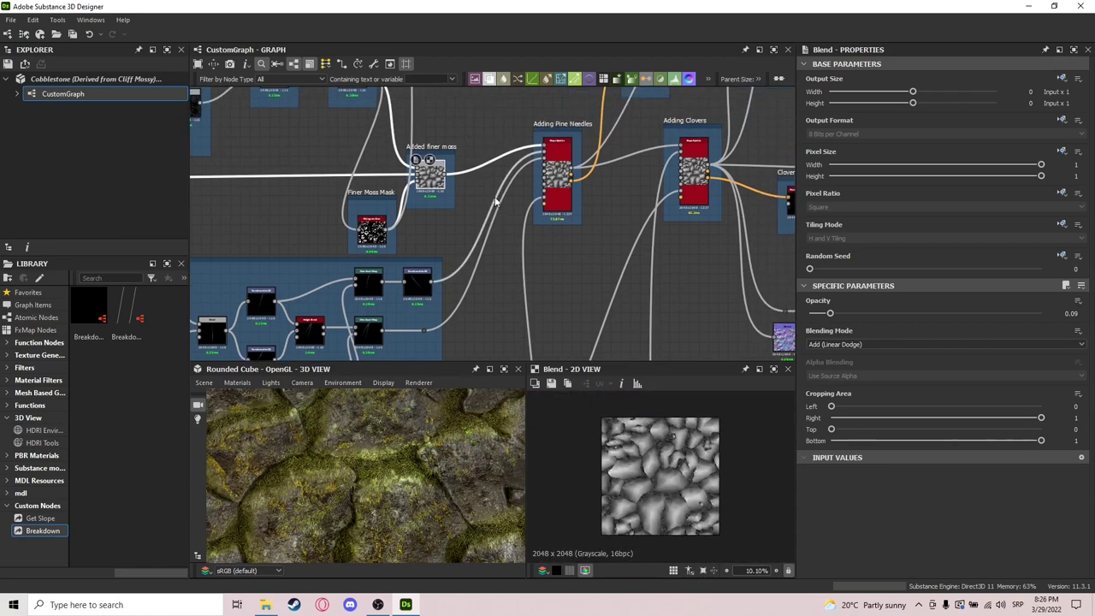
pyautogui.click(578, 199)
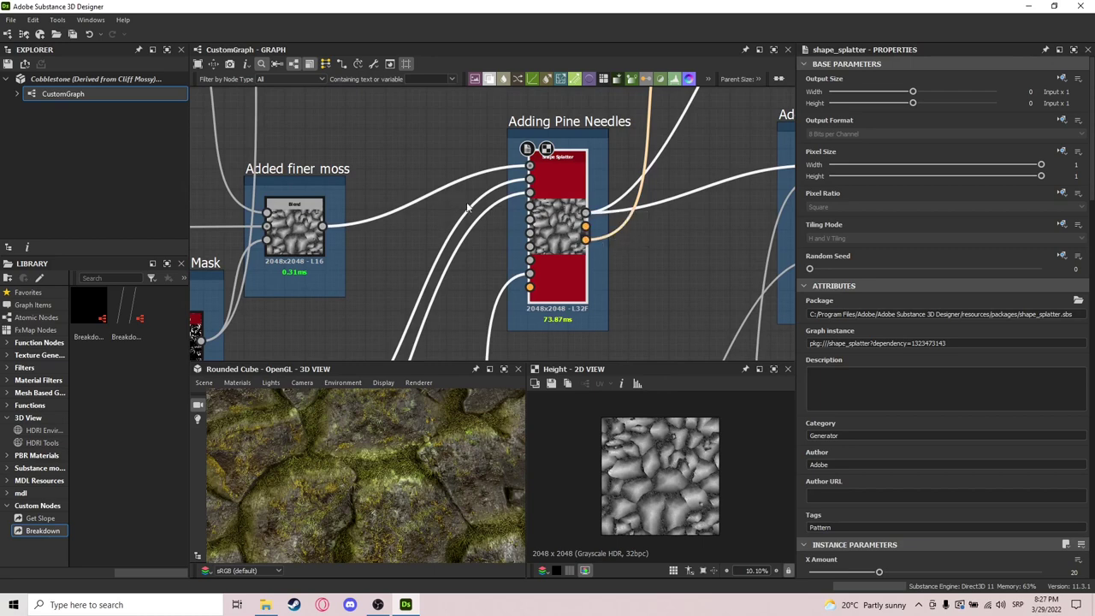
pyautogui.moveTo(540, 184); pyautogui.dragTo(564, 174, button='middle')
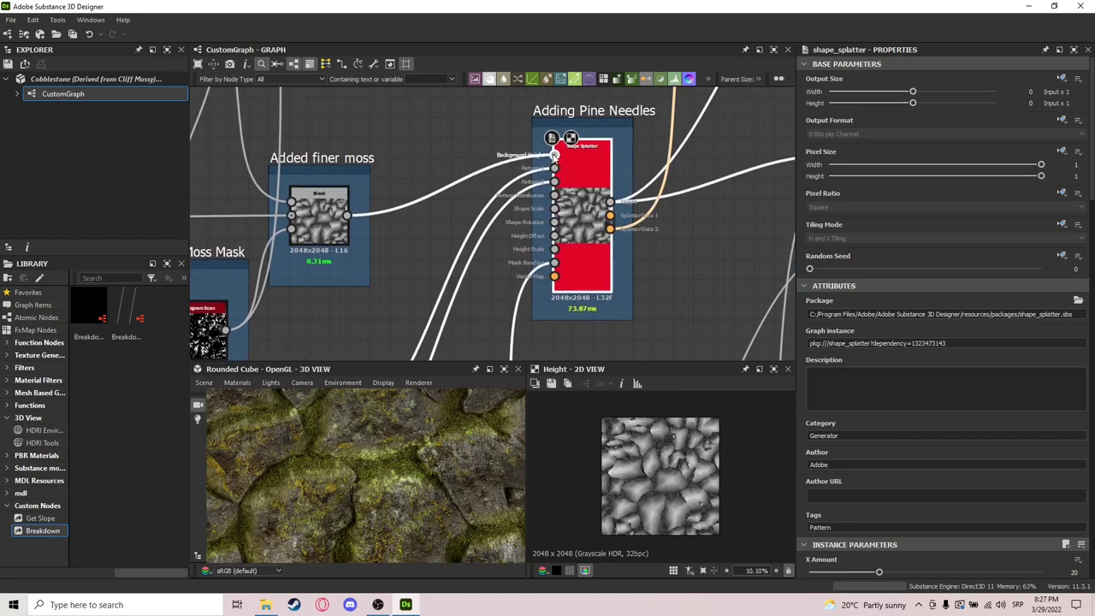
# Compare the finer moss Blend with the pine needles Shape Splatter height output up close in the 2D view.
pyautogui.click(329, 218)
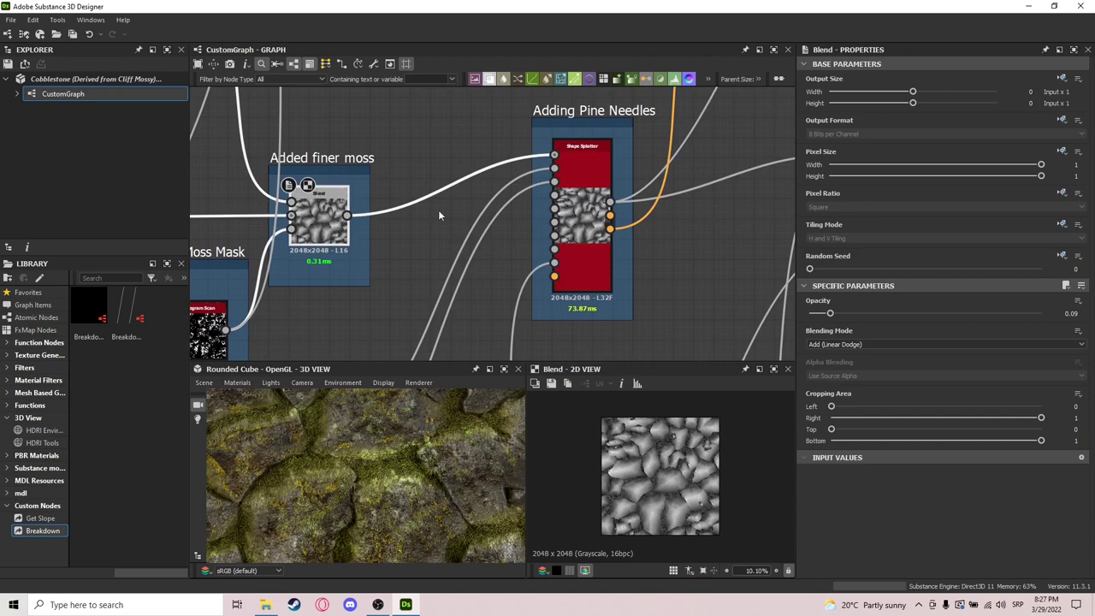
pyautogui.doubleClick(590, 210)
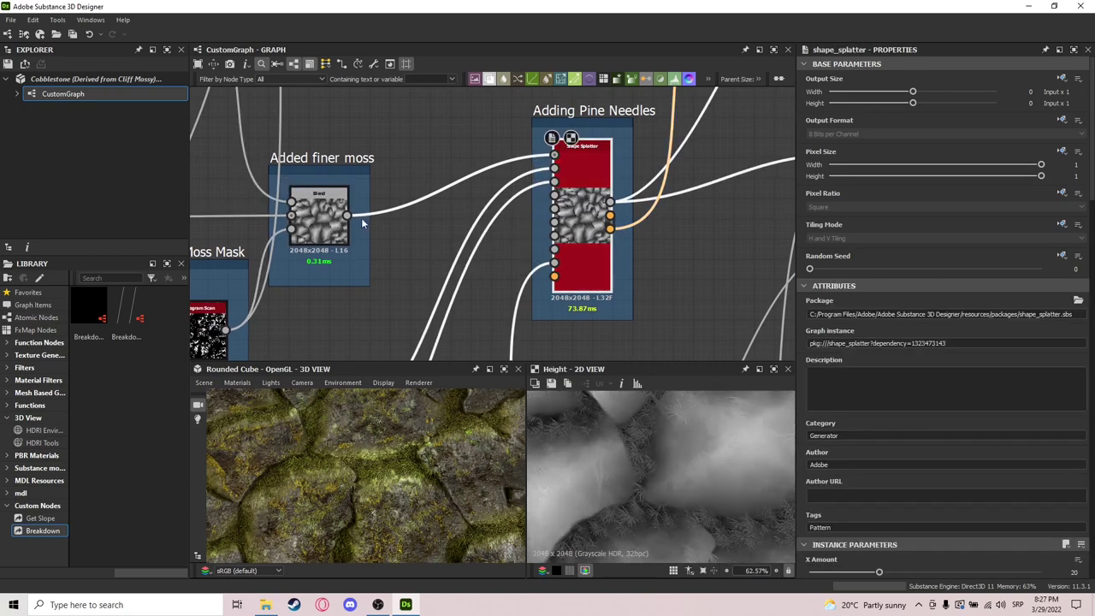
pyautogui.doubleClick(328, 218)
pyautogui.doubleClick(588, 207)
pyautogui.moveTo(616, 424); pyautogui.dragTo(787, 549, button='middle')
# Preview the Flood Fill to Grayscale node in the Pine Needles Mask frame and examine its inputs.
pyautogui.moveTo(669, 286); pyautogui.dragTo(541, 299, button='middle')
pyautogui.scroll(-3, 530, 297)
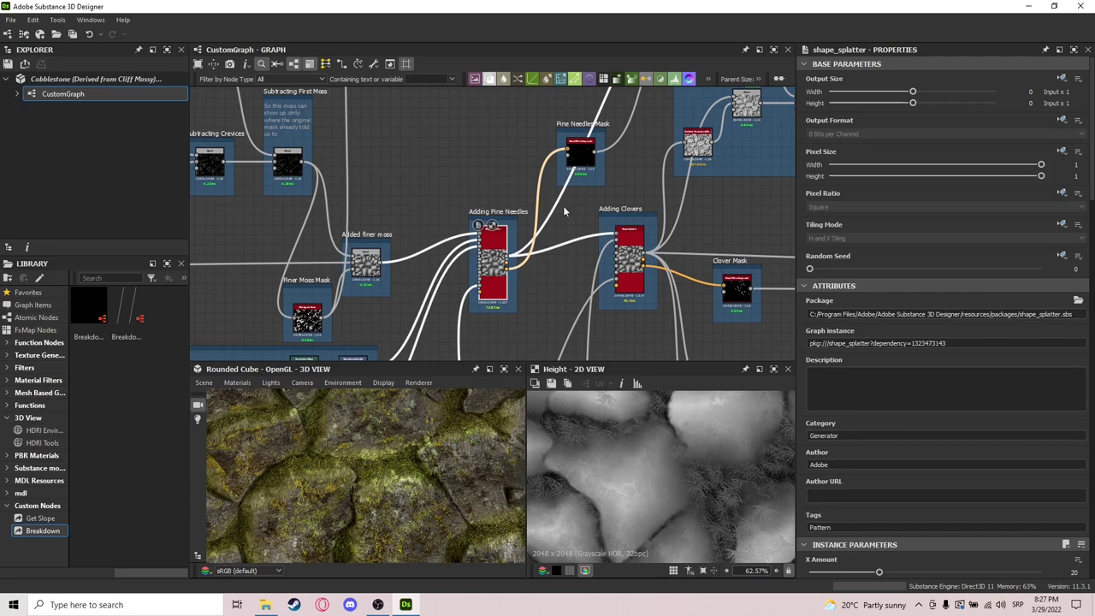
pyautogui.doubleClick(577, 152)
pyautogui.scroll(2, 580, 150)
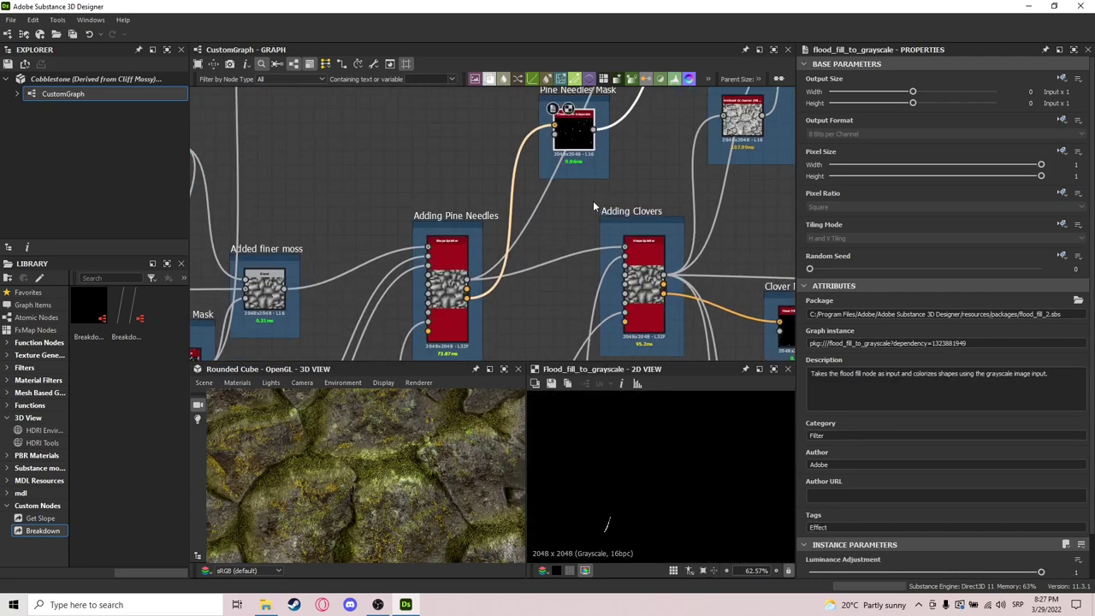
pyautogui.scroll(2, 590, 136)
pyautogui.moveTo(594, 132); pyautogui.dragTo(596, 217, button='middle')
pyautogui.scroll(3, 595, 216)
pyautogui.scroll(-2, 596, 216)
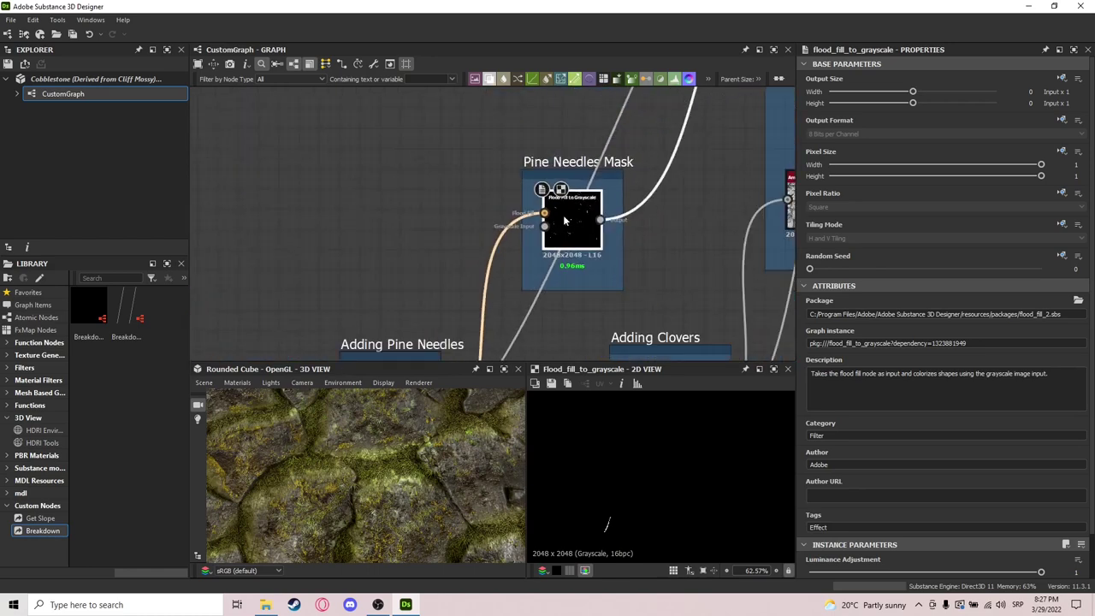
pyautogui.scroll(2, 569, 214)
pyautogui.scroll(1, 569, 212)
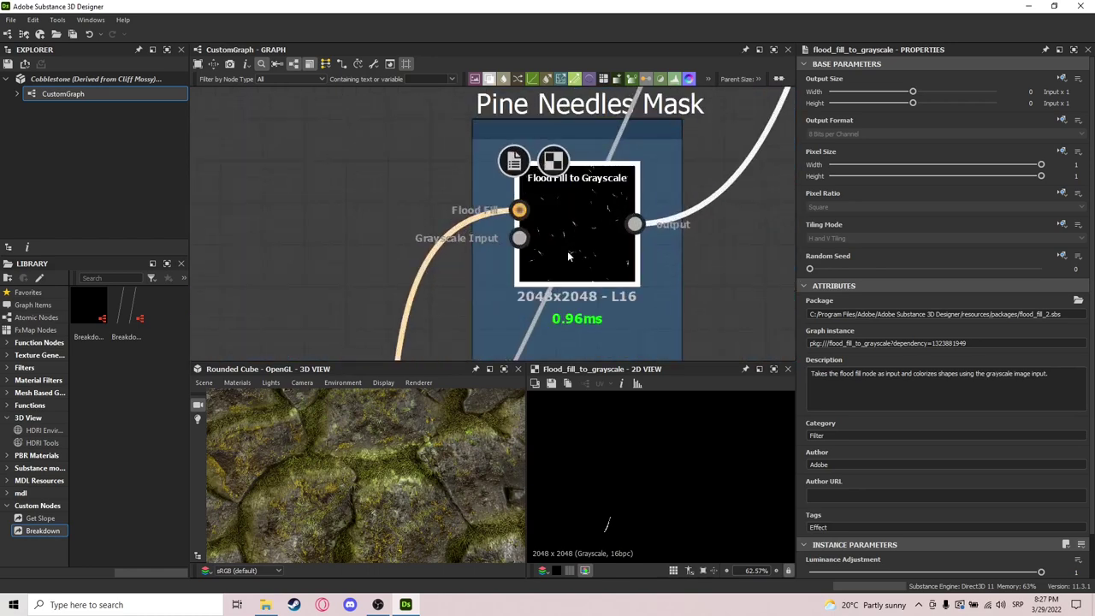
# Examine the individual needle shapes in the pine needles mask in the 2D view.
pyautogui.moveTo(618, 358); pyautogui.dragTo(613, 331, button='middle')
pyautogui.scroll(-6, 613, 522)
pyautogui.scroll(8, 716, 543)
pyautogui.scroll(-3, 672, 493)
pyautogui.moveTo(717, 544); pyautogui.dragTo(604, 469, button='middle')
pyautogui.scroll(5, 667, 496)
pyautogui.scroll(1, 603, 469)
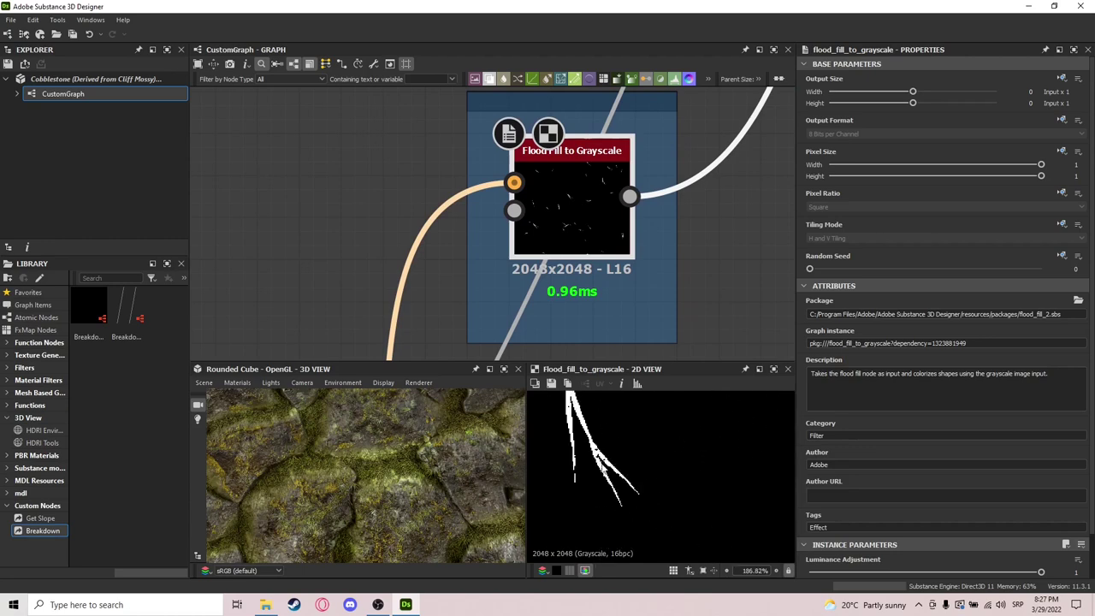
pyautogui.scroll(-6, 598, 418)
pyautogui.scroll(-4, 597, 181)
pyautogui.scroll(-2, 571, 197)
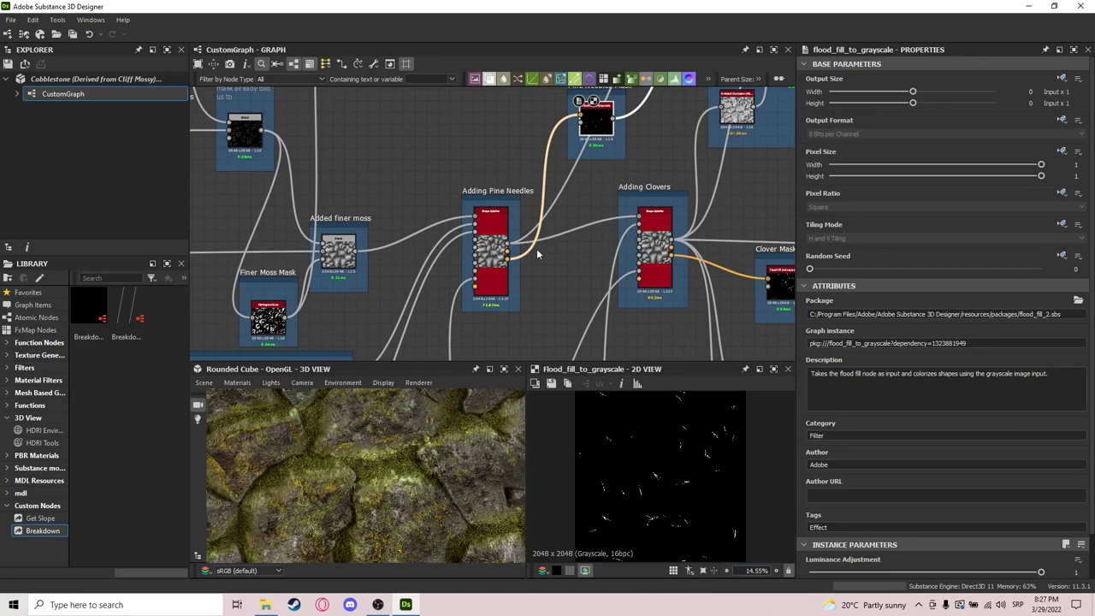
# Preview the Shape Splatter height output in the Adding Clovers frame and examine its inputs.
pyautogui.moveTo(540, 256); pyautogui.dragTo(549, 233, button='middle')
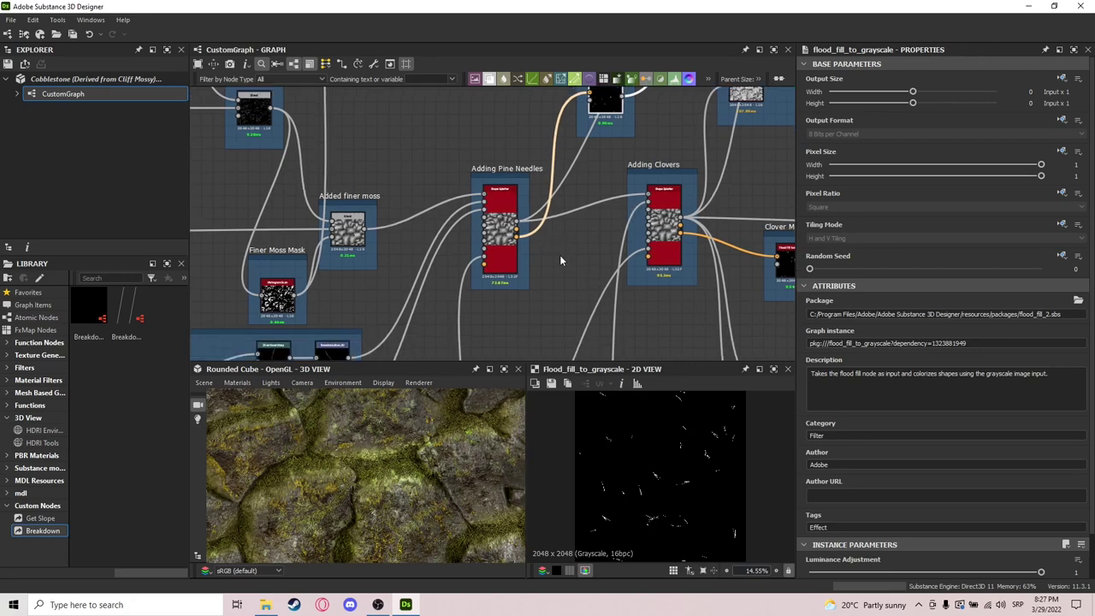
pyautogui.doubleClick(664, 224)
pyautogui.scroll(4, 640, 196)
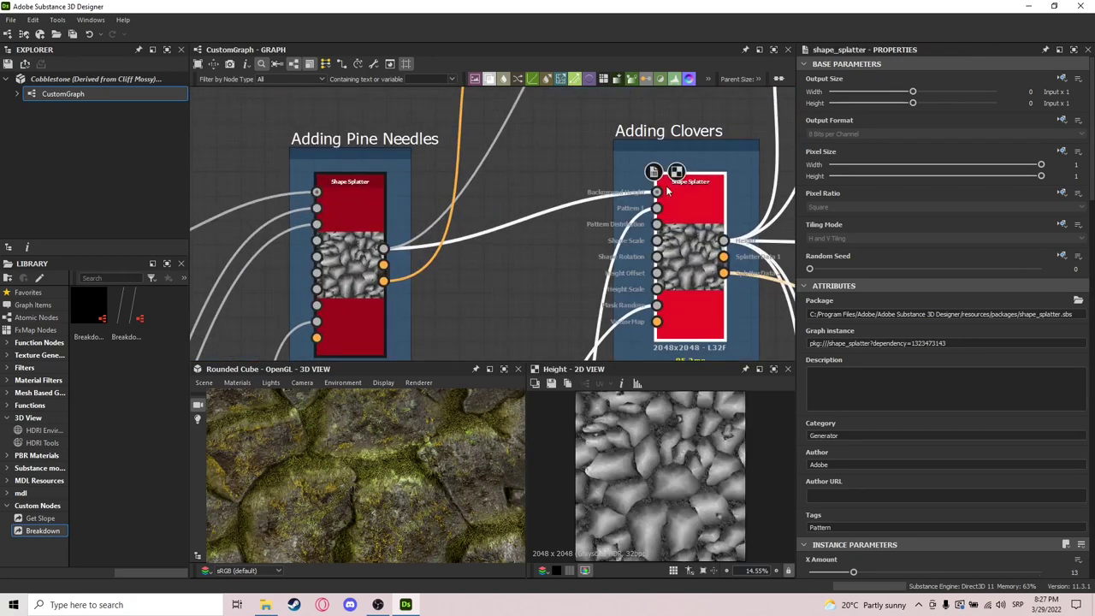
# Trace the Adding Clovers pattern input back to the first shape nodes of the clover network.
pyautogui.scroll(-3, 517, 351)
pyautogui.moveTo(517, 351); pyautogui.dragTo(565, 194, button='middle')
pyautogui.scroll(-6, 564, 195)
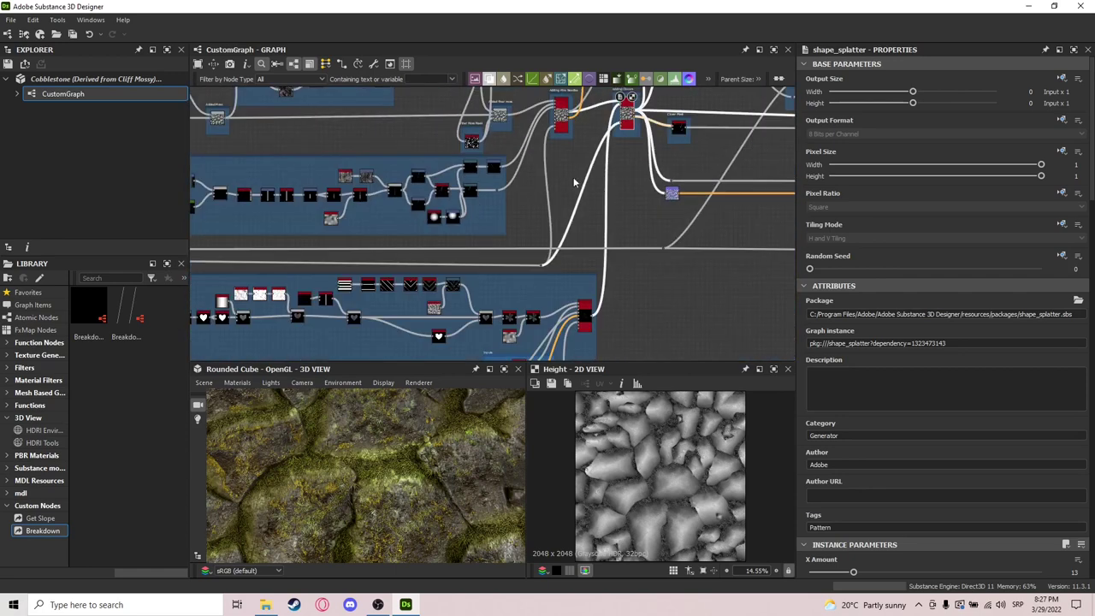
pyautogui.scroll(5, 613, 232)
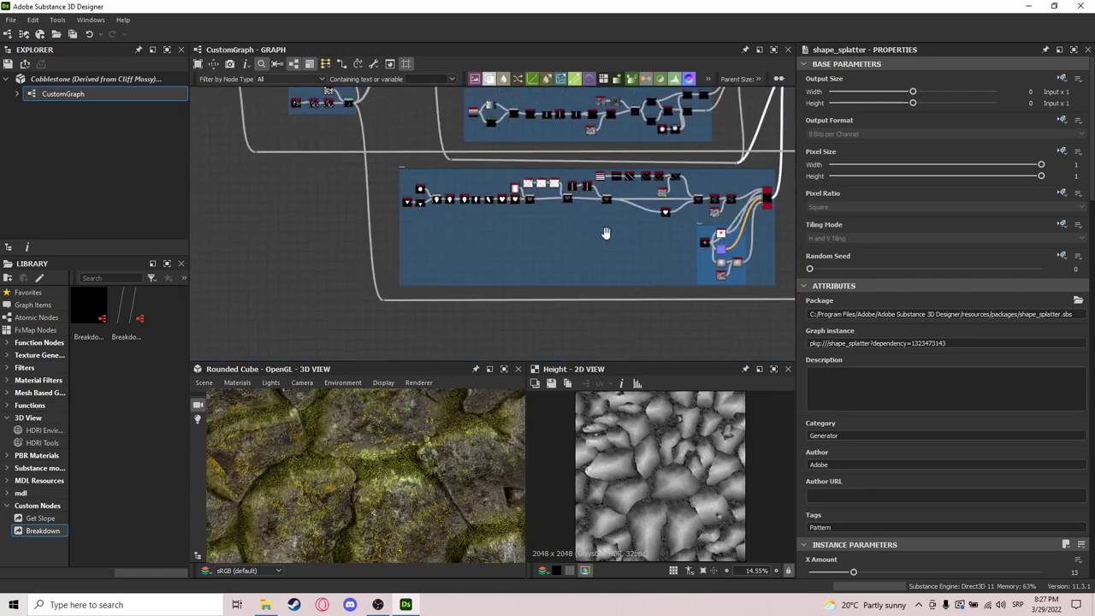
pyautogui.scroll(2, 357, 229)
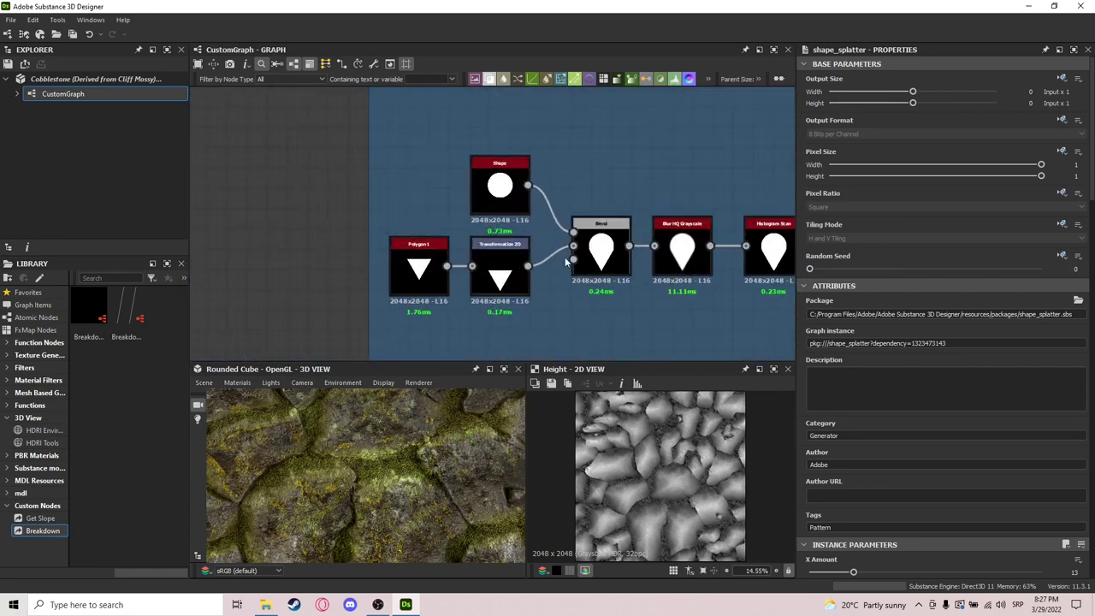
# Inspect the Shape, Polygon 1 and Transformation 2D nodes, and the Blend that combines them into the leaf base.
pyautogui.moveTo(619, 310); pyautogui.dragTo(490, 281, button='middle')
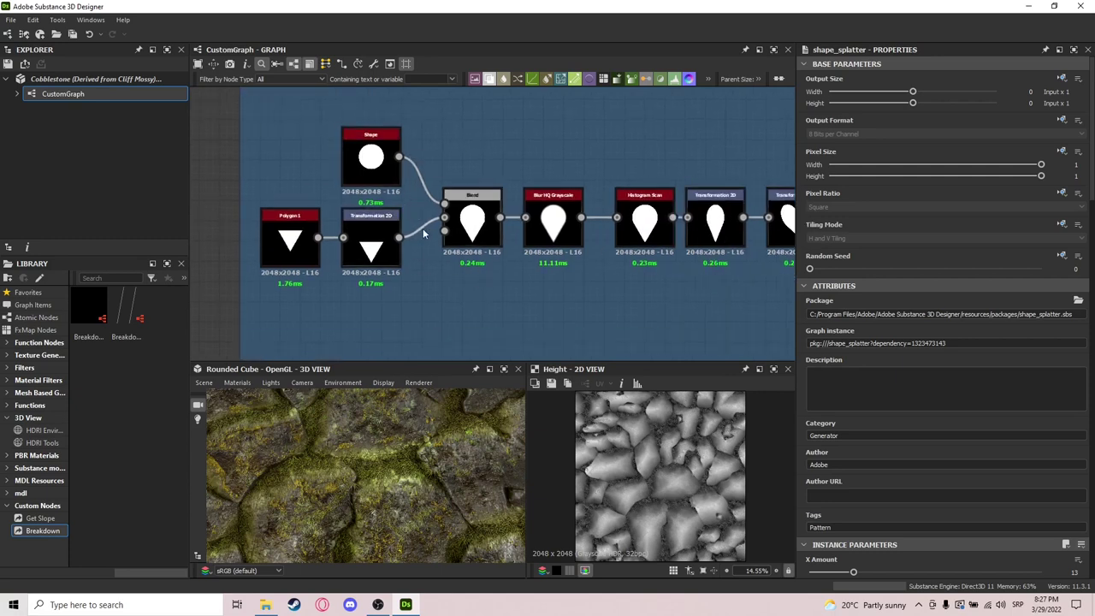
pyautogui.doubleClick(376, 177)
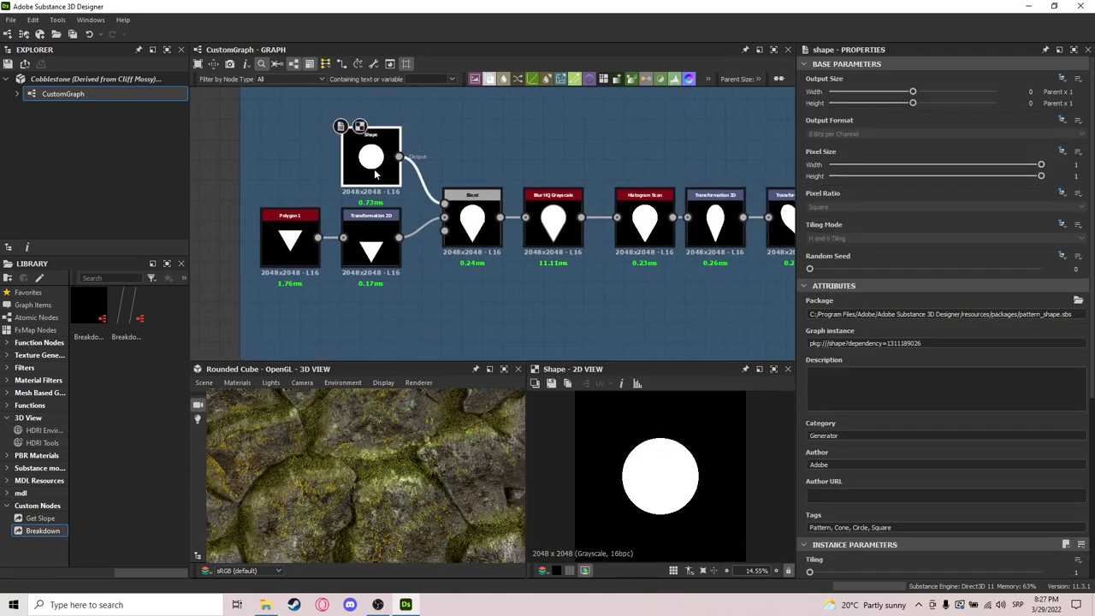
pyautogui.scroll(-3, 854, 460)
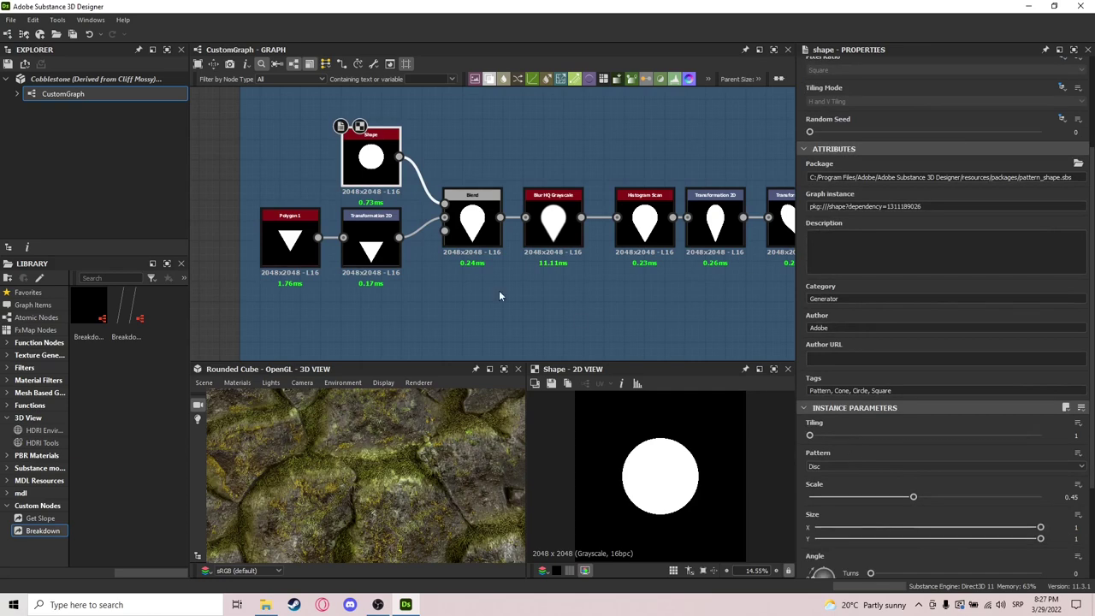
pyautogui.doubleClick(275, 258)
pyautogui.doubleClick(381, 248)
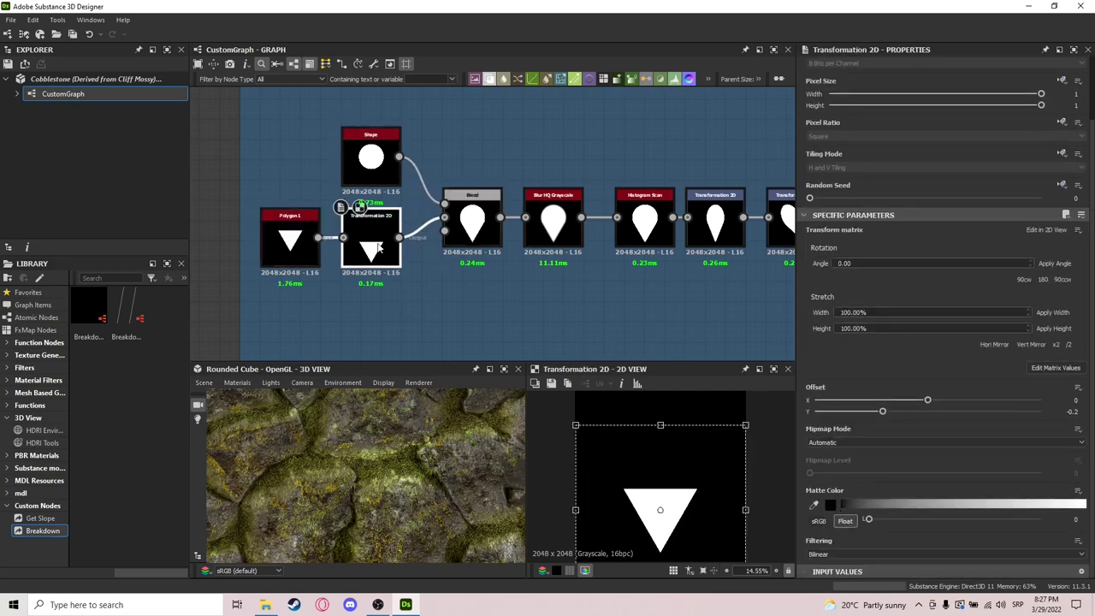
pyautogui.doubleClick(475, 224)
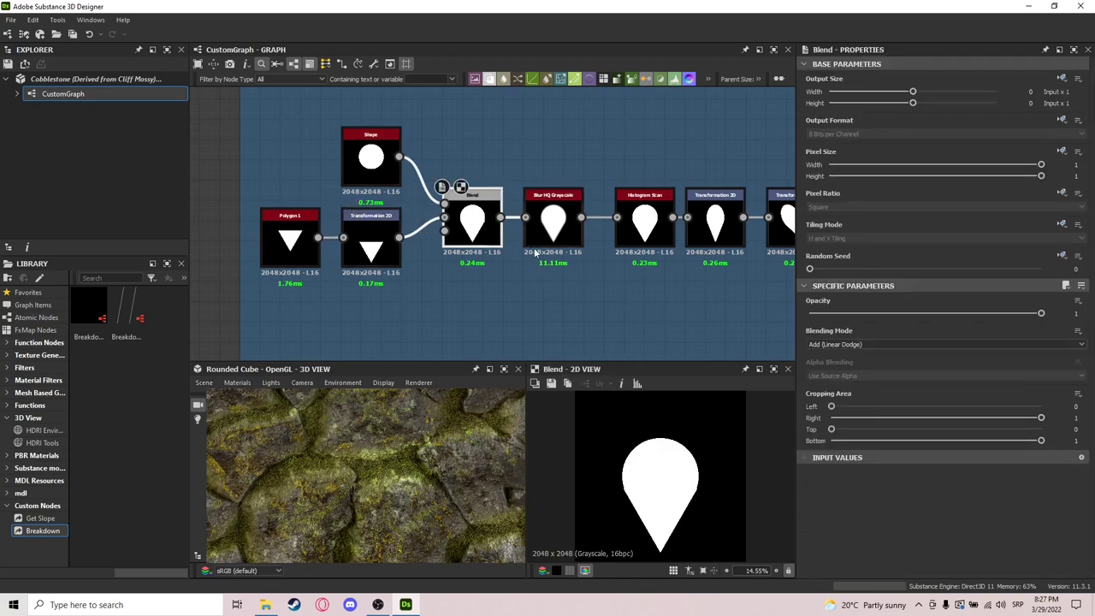
# Preview the leaf base's Blur HQ Grayscale node and the two Transformation 2D nodes that narrow and rotate it.
pyautogui.doubleClick(555, 225)
pyautogui.moveTo(717, 305); pyautogui.dragTo(501, 303, button='middle')
pyautogui.doubleClick(532, 231)
pyautogui.doubleClick(445, 233)
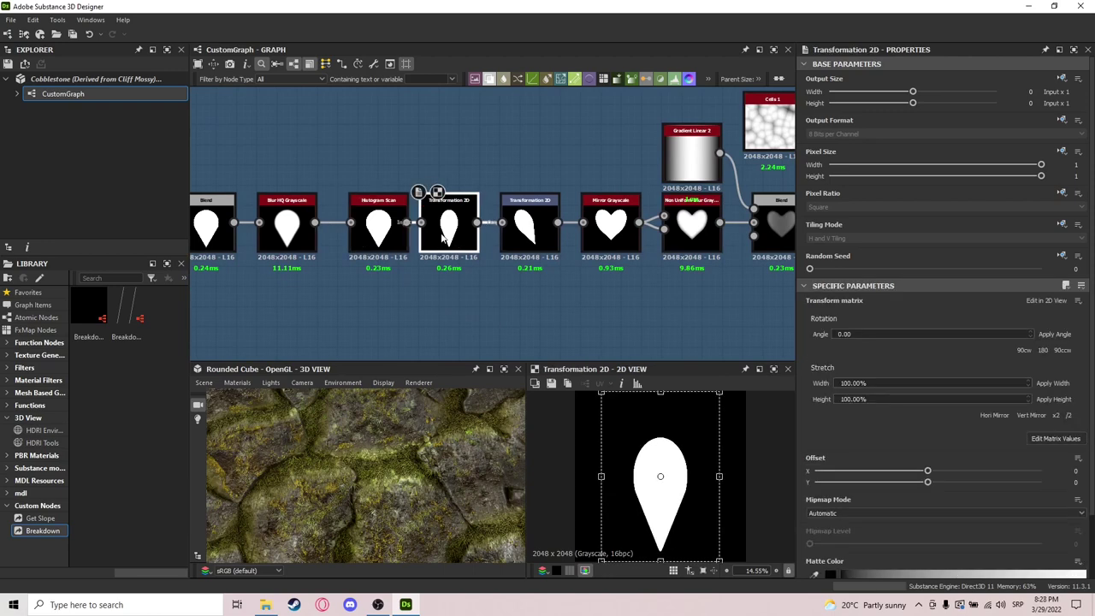
pyautogui.doubleClick(514, 228)
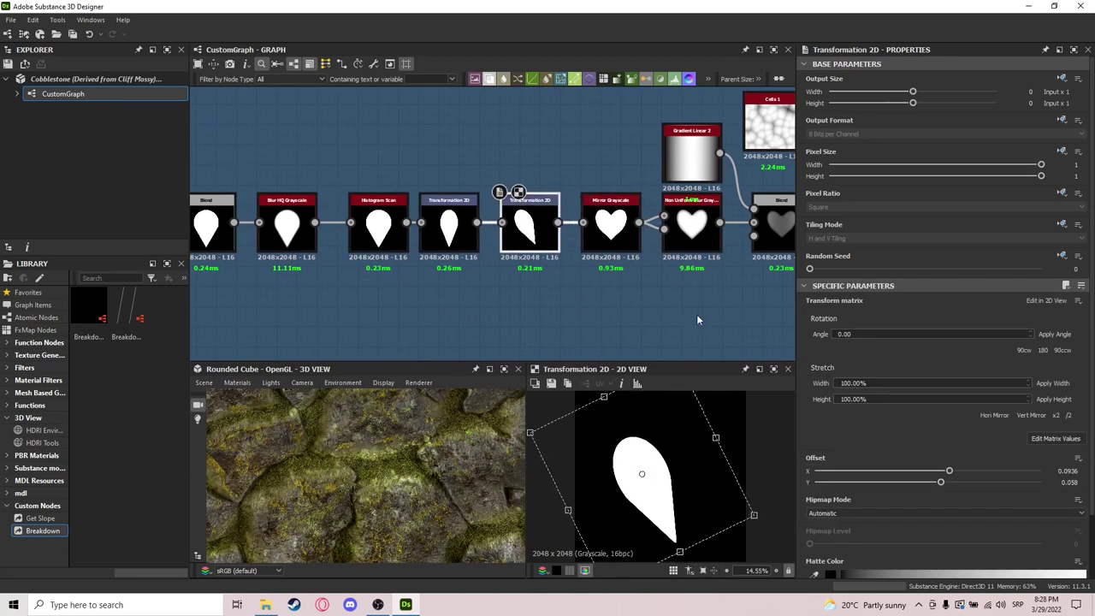
# Preview the Mirror Grayscale node forming the heart-shaped leaf and the Non Uniform Blur Grayscale node softening it.
pyautogui.moveTo(711, 302); pyautogui.dragTo(688, 307, button='middle')
pyautogui.doubleClick(596, 244)
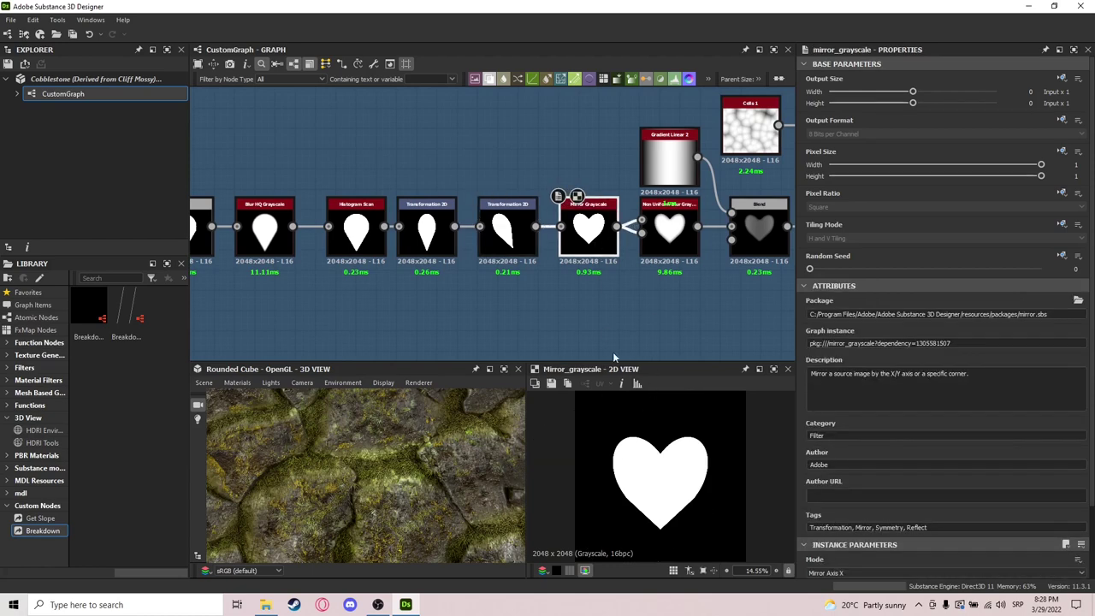
pyautogui.moveTo(604, 334); pyautogui.dragTo(552, 336, button='middle')
pyautogui.doubleClick(626, 257)
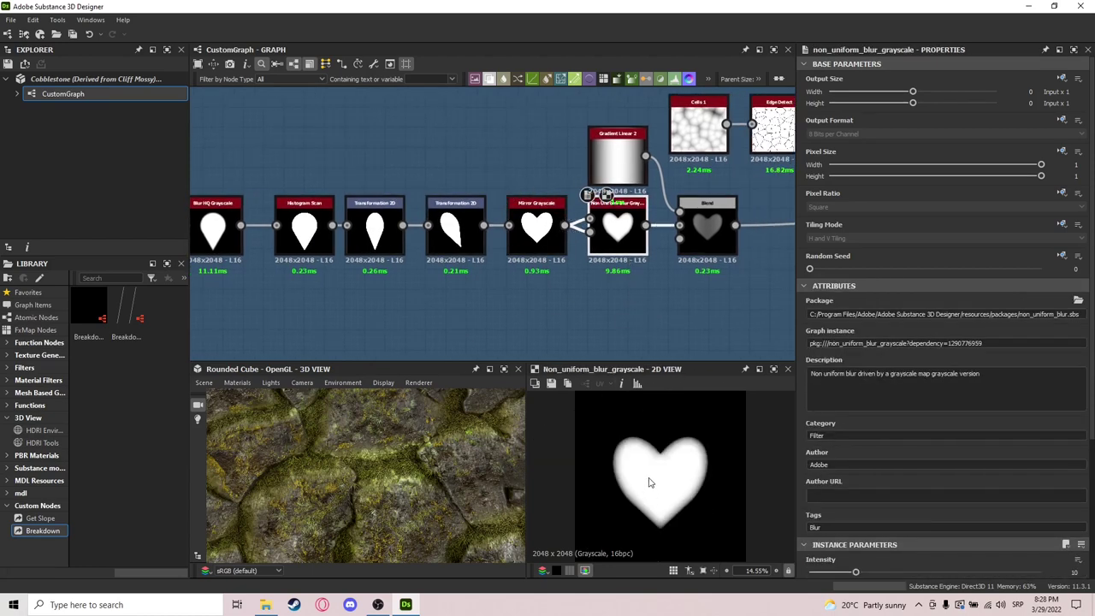
# Compare the blurred heart, Gradient Linear 2 and the Subtract Blend that combines them.
pyautogui.moveTo(712, 226); pyautogui.dragTo(655, 240, button='middle')
pyautogui.doubleClick(660, 251)
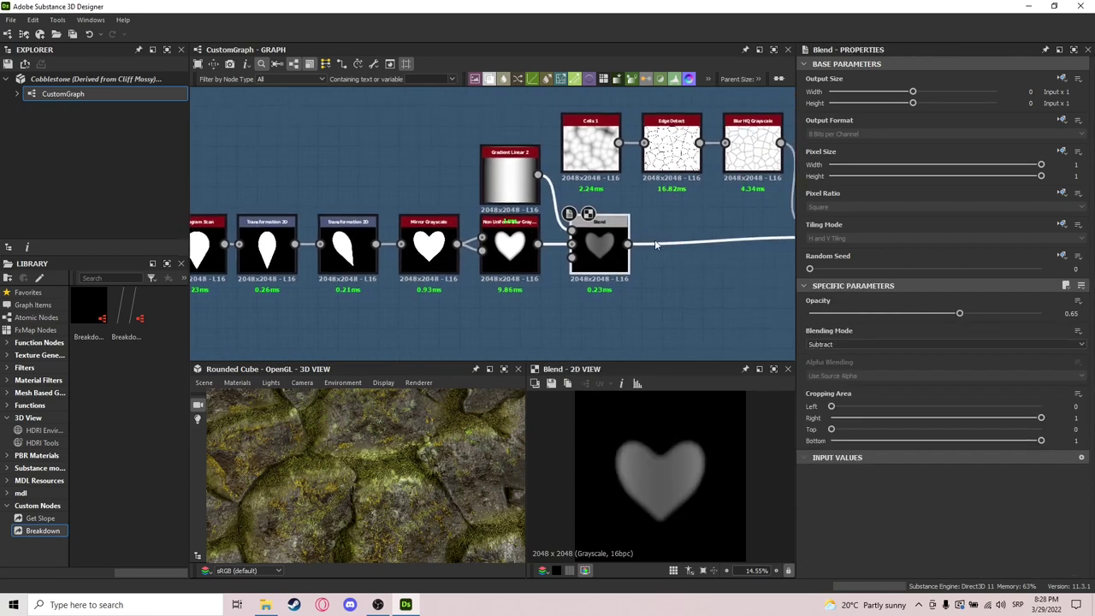
pyautogui.doubleClick(531, 188)
pyautogui.click(587, 238)
pyautogui.doubleClick(587, 238)
pyautogui.doubleClick(521, 257)
pyautogui.doubleClick(596, 247)
# Preview the Cells 1 noise that starts the leaf vein branch of the clover network.
pyautogui.moveTo(710, 271); pyautogui.dragTo(592, 297, button='middle')
pyautogui.scroll(2, 671, 461)
pyautogui.doubleClick(405, 185)
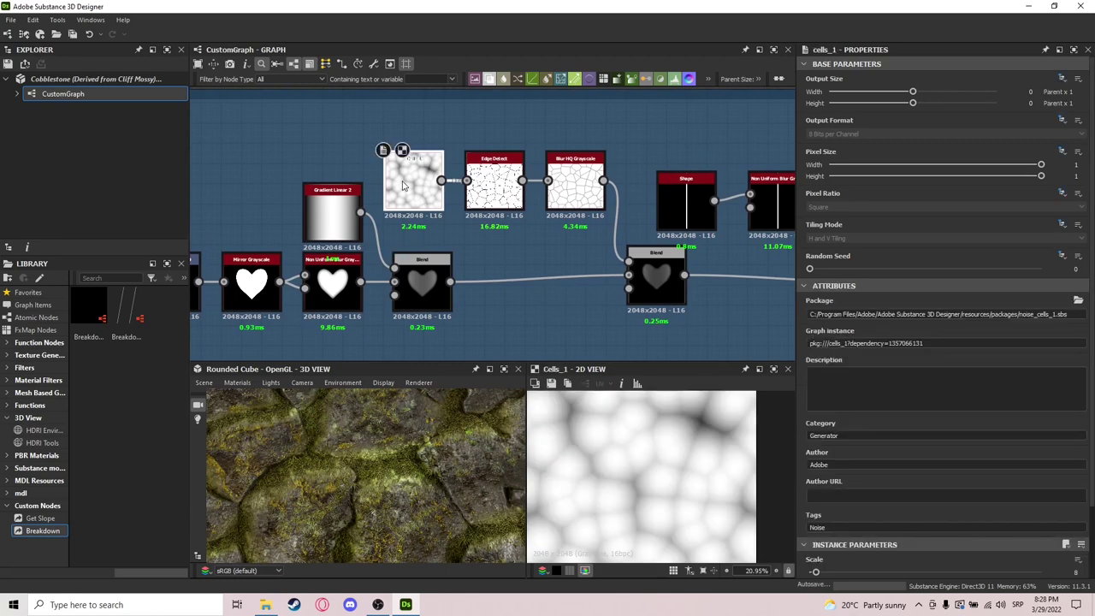
# Preview the Edge Detect and Blur HQ Grayscale nodes, and inspect up close the Subtract Blend applying the cell veins to the heart.
pyautogui.doubleClick(493, 204)
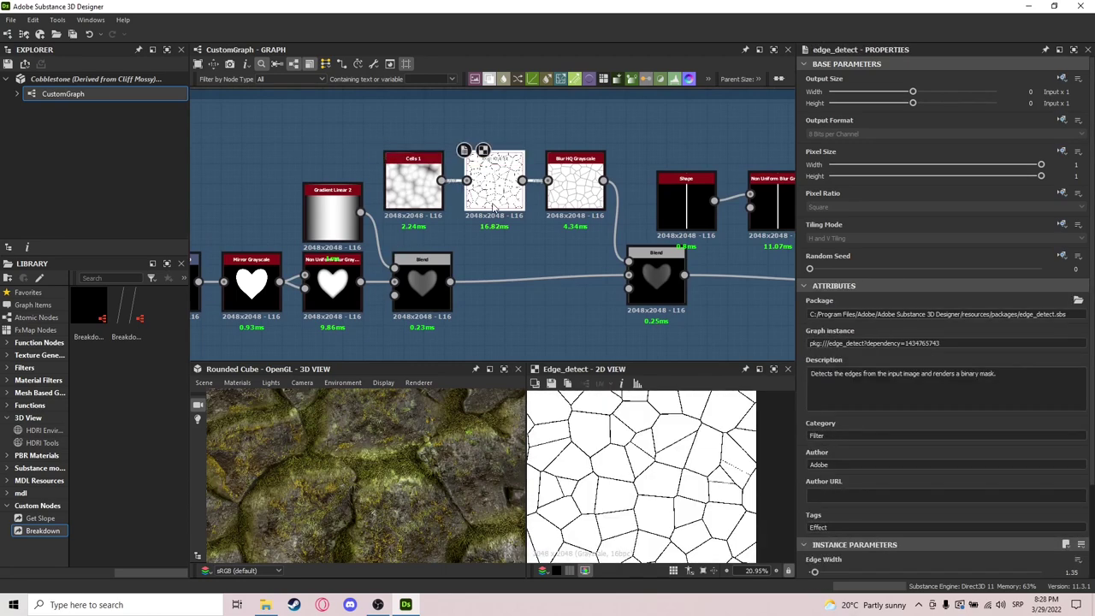
pyautogui.doubleClick(575, 190)
pyautogui.doubleClick(656, 278)
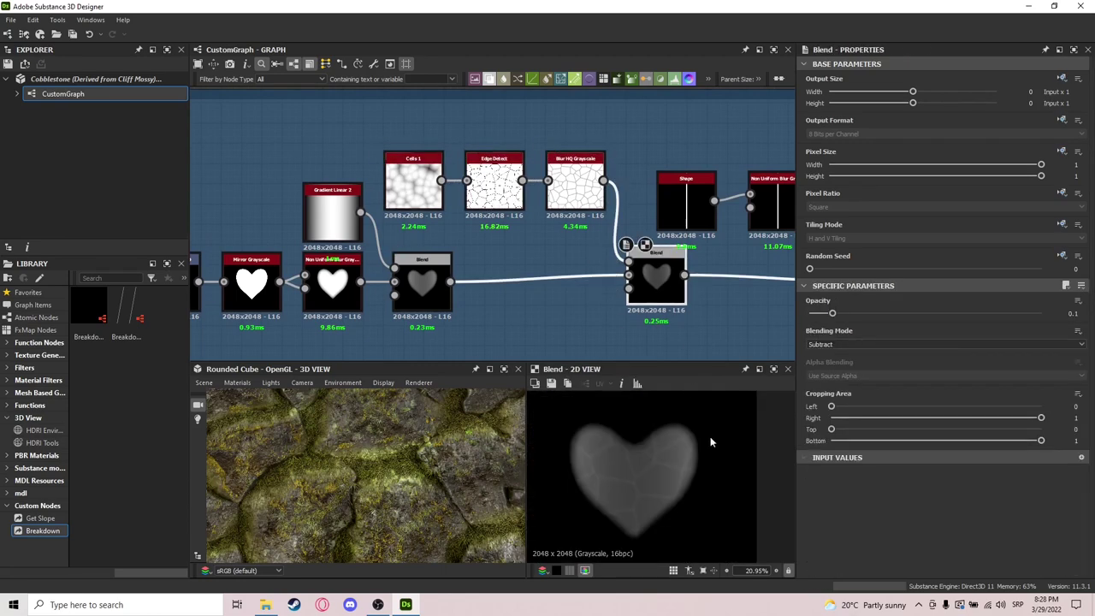
pyautogui.scroll(3, 633, 459)
pyautogui.scroll(-2, 630, 451)
pyautogui.scroll(3, 621, 466)
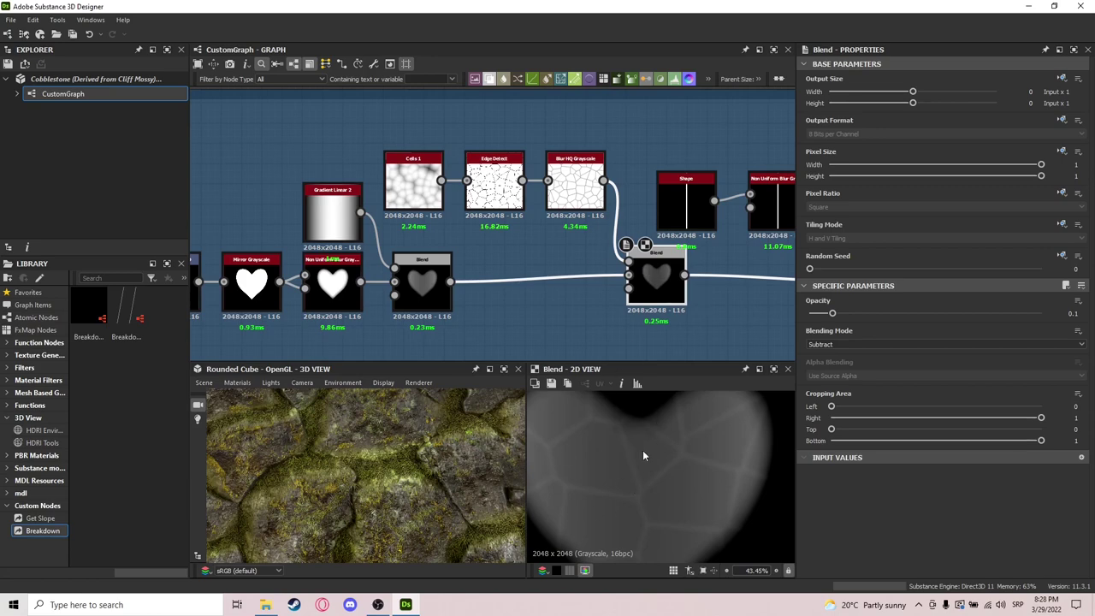
# Preview the Shape node forming the leaf's central line, check its pattern and size parameters, and view its Non Uniform Blur Grayscale node.
pyautogui.moveTo(719, 275); pyautogui.dragTo(513, 268, button='middle')
pyautogui.scroll(-1, 534, 254)
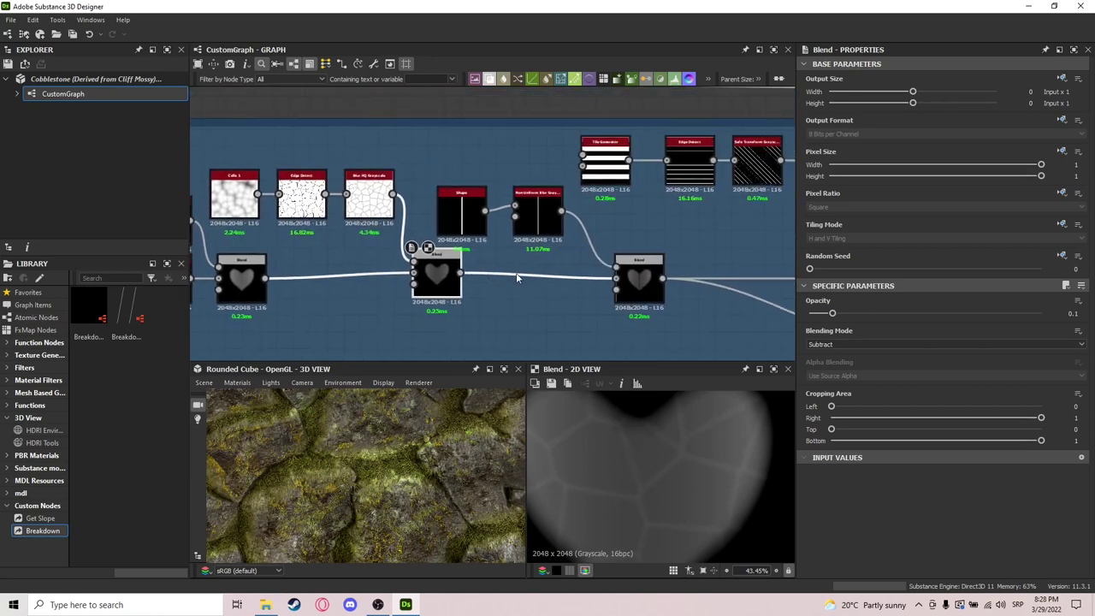
pyautogui.scroll(3, 610, 286)
pyautogui.doubleClick(354, 154)
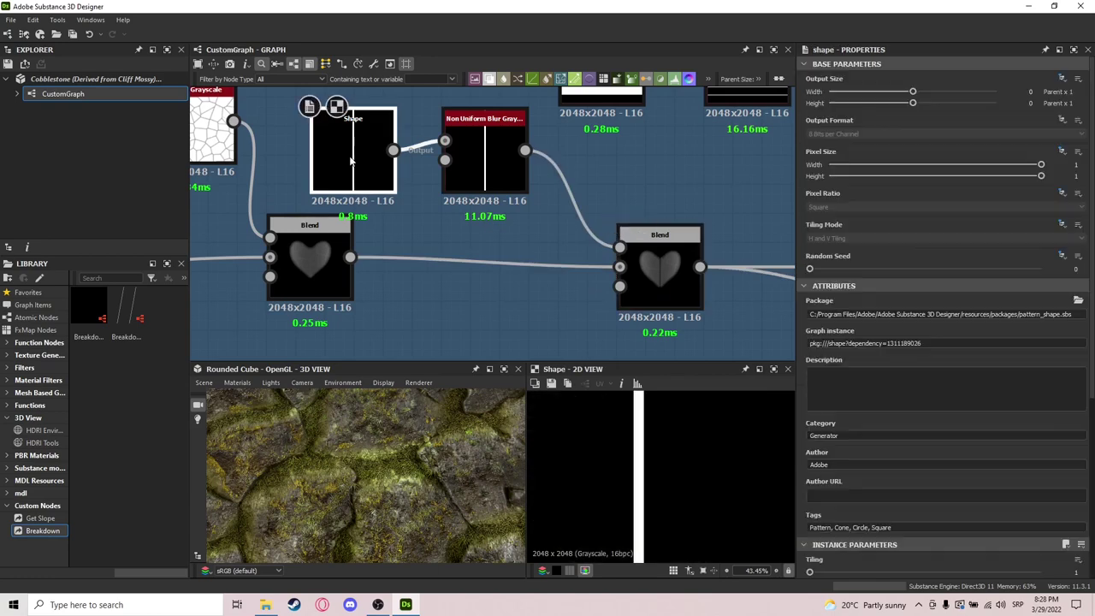
pyautogui.scroll(-4, 859, 465)
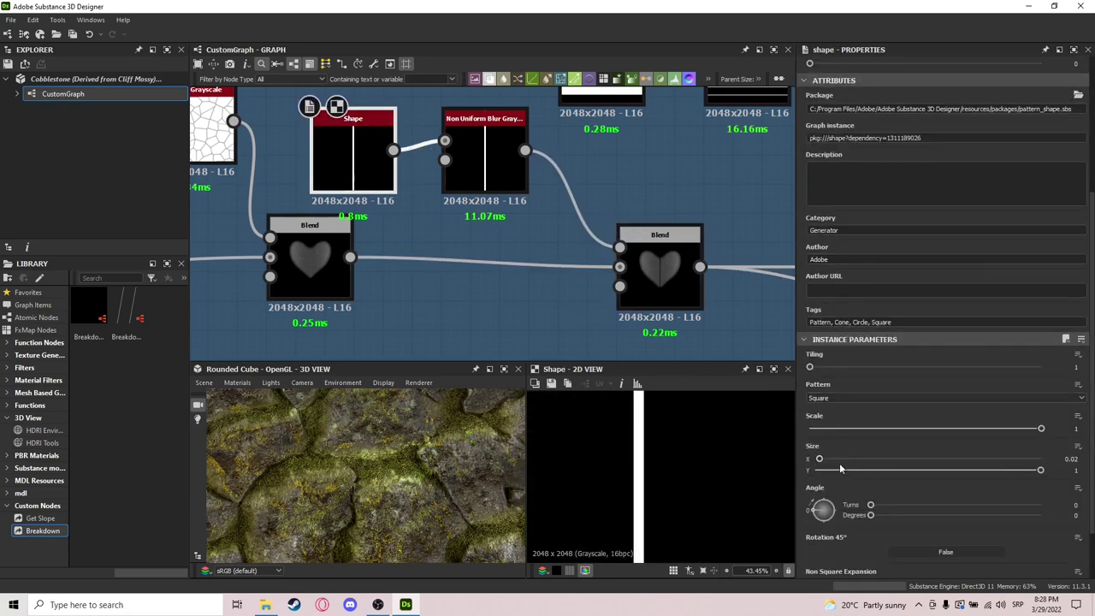
pyautogui.doubleClick(484, 158)
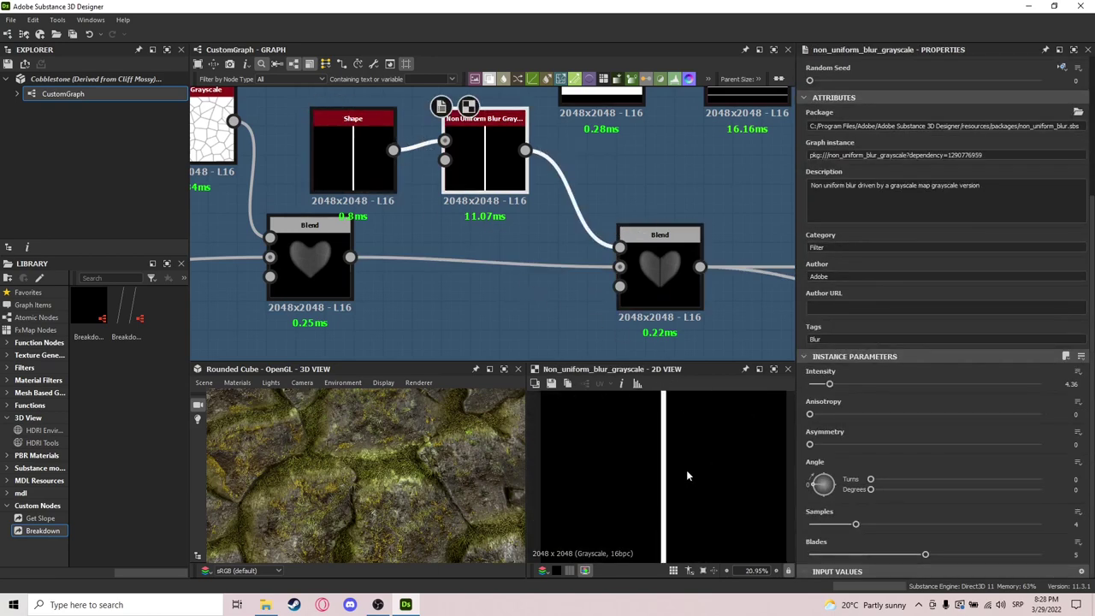
# Inspect up close the Subtract Blend that adds the central line to the heart leaf, and view the whole material in 3D.
pyautogui.doubleClick(661, 275)
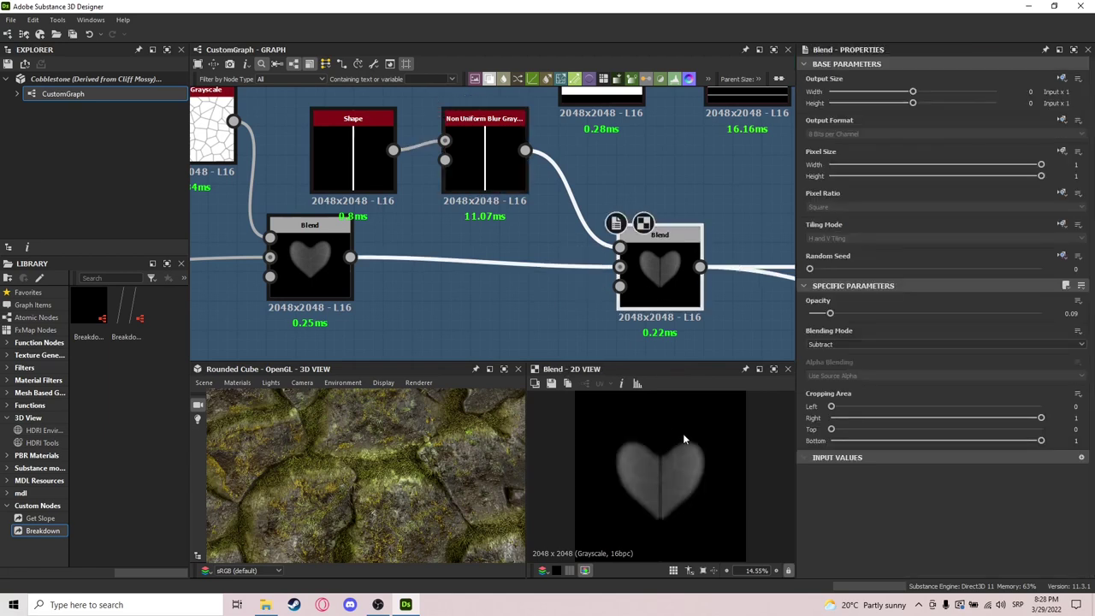
pyautogui.scroll(5, 668, 454)
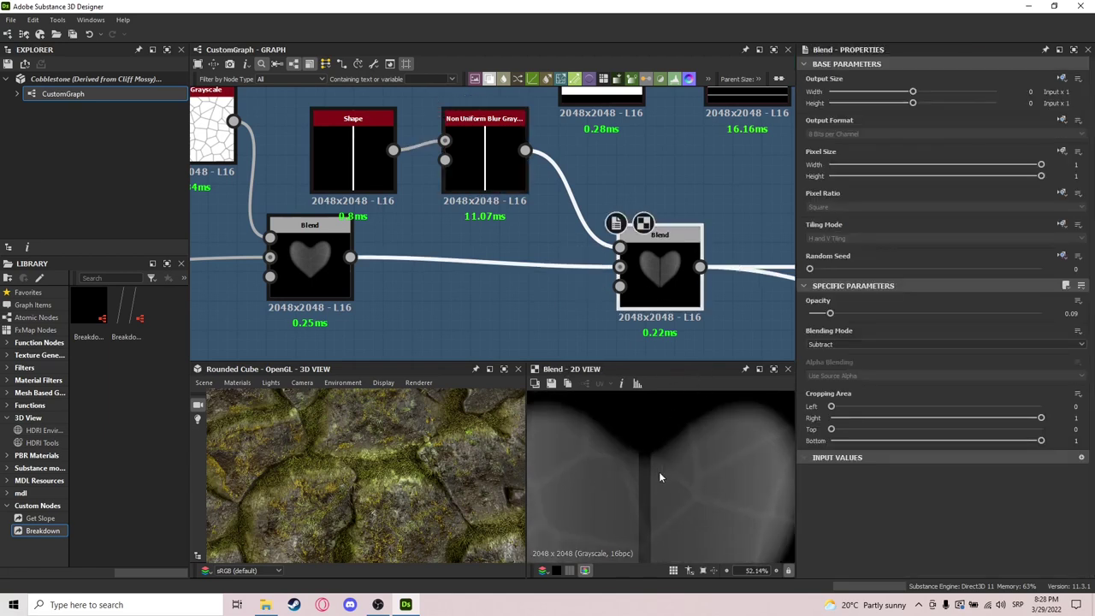
pyautogui.scroll(-4, 648, 471)
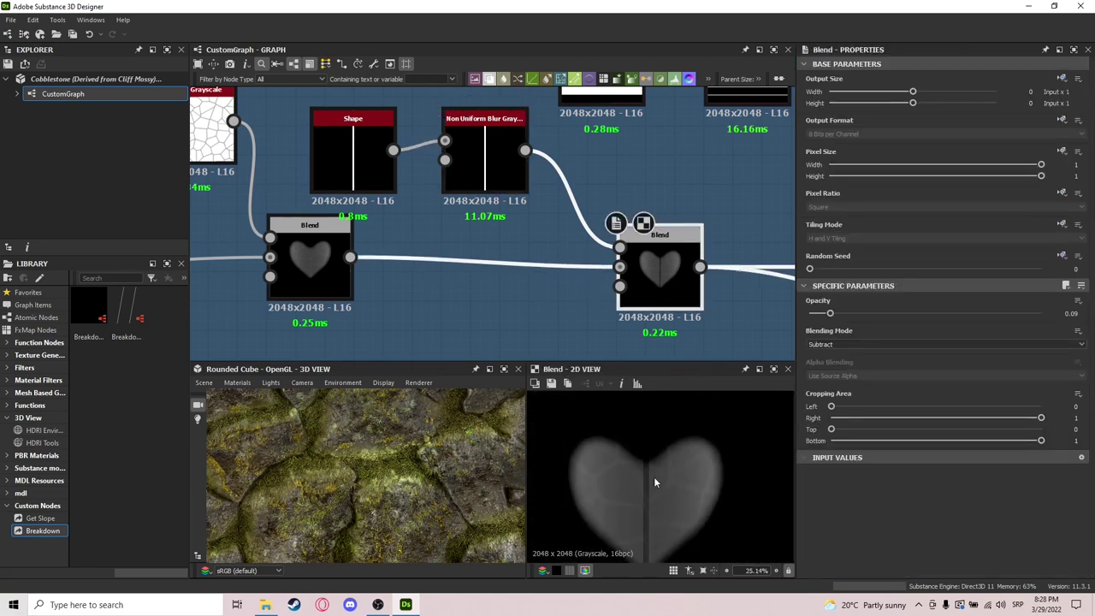
pyautogui.scroll(4, 660, 463)
pyautogui.scroll(-1, 640, 502)
pyautogui.moveTo(623, 475); pyautogui.dragTo(600, 411, button='middle')
pyautogui.scroll(4, 426, 480)
pyautogui.moveTo(426, 480)
pyautogui.mouseDown()
pyautogui.moveTo(431, 508)
pyautogui.moveTo(465, 469)
pyautogui.moveTo(429, 495)
pyautogui.mouseUp()
pyautogui.scroll(-5, 430, 507)
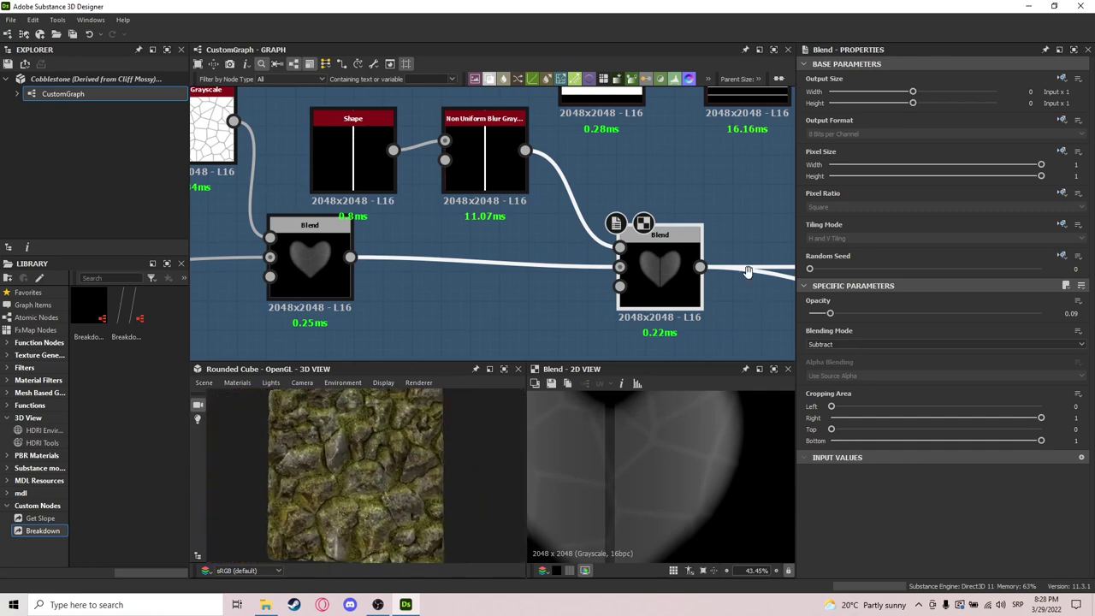
# Preview the Histogram Scan node that turns the heart leaf into a mask and trace its connection to the following Blend.
pyautogui.scroll(-3, 569, 284)
pyautogui.scroll(-3, 709, 291)
pyautogui.scroll(3, 616, 269)
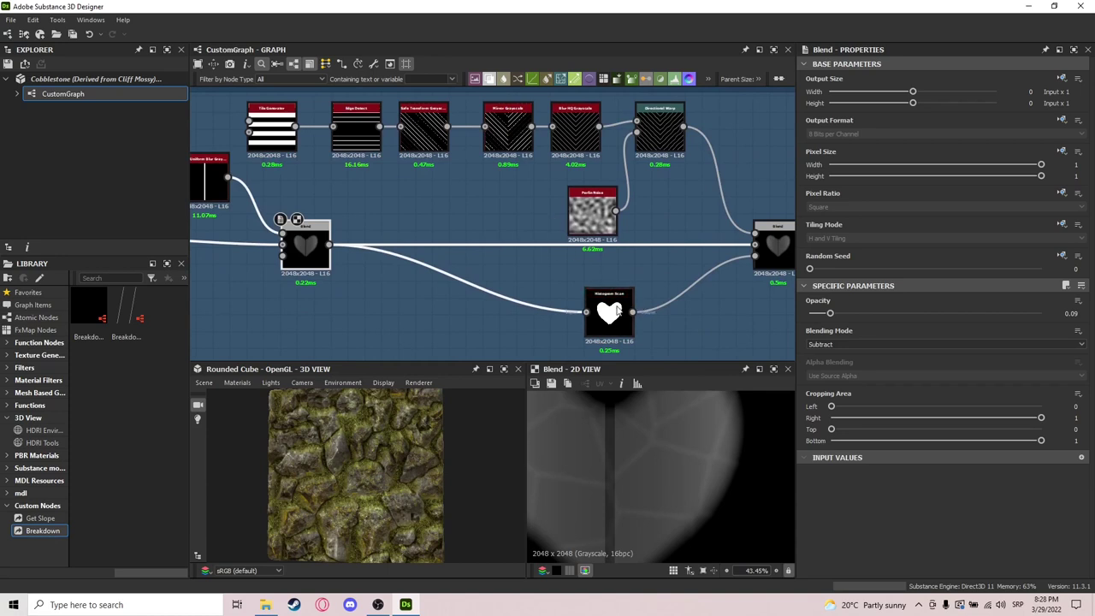
pyautogui.doubleClick(616, 304)
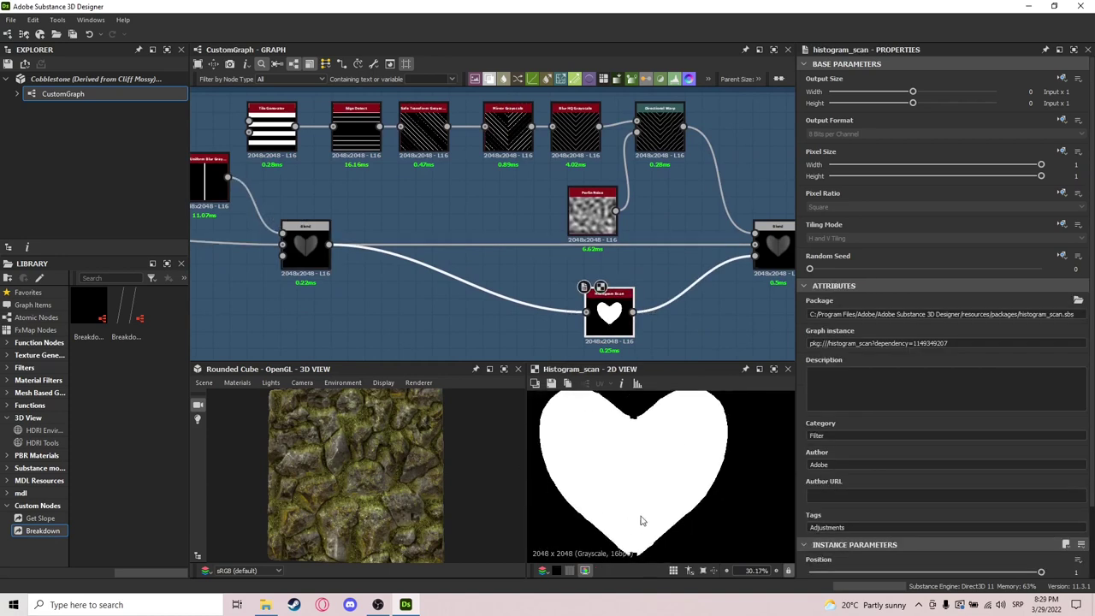
pyautogui.moveTo(427, 261); pyautogui.dragTo(595, 230, button='middle')
pyautogui.moveTo(296, 210); pyautogui.dragTo(557, 315)
pyautogui.click(672, 226)
pyautogui.moveTo(705, 226); pyautogui.dragTo(528, 228, button='middle')
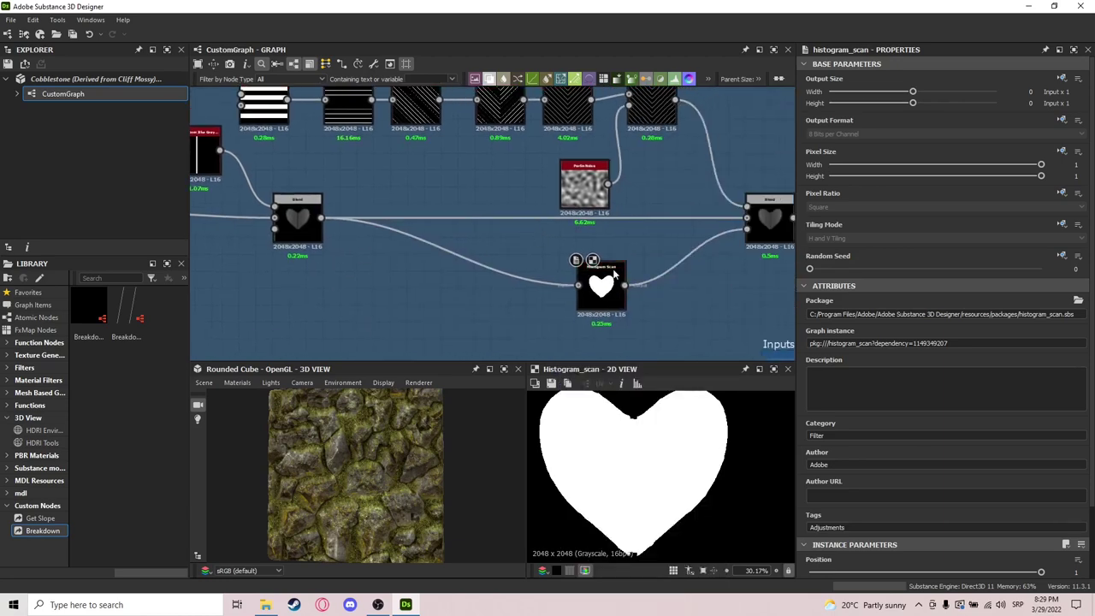
pyautogui.moveTo(679, 226); pyautogui.dragTo(520, 262, button='middle')
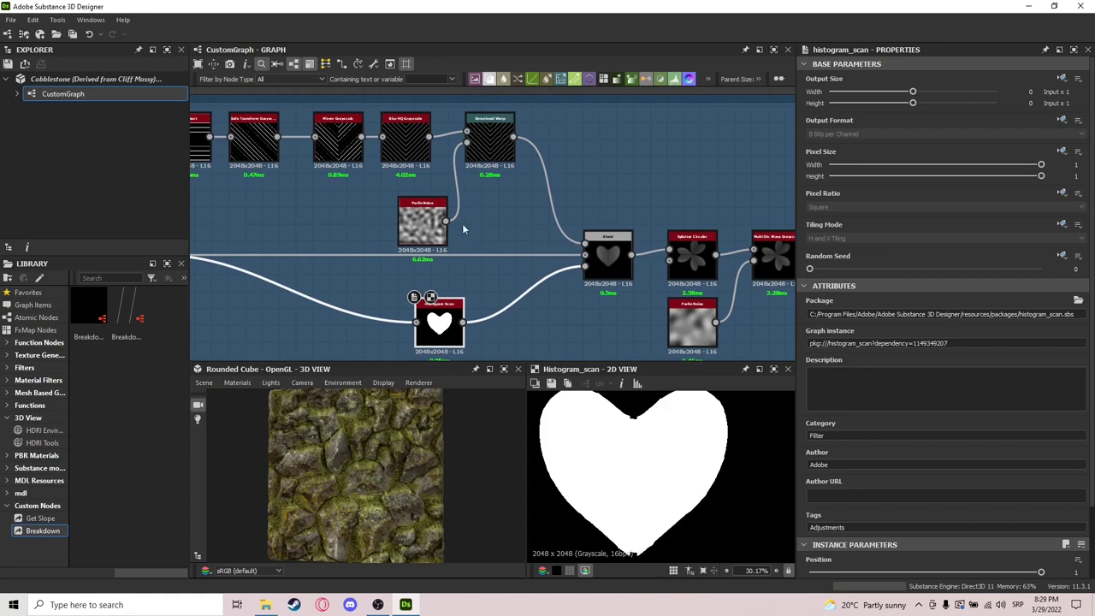
# Preview the Tile Generator stripes that start the side vein branch and check the node's X and Y Amount parameters.
pyautogui.moveTo(465, 220); pyautogui.dragTo(547, 260, button='middle')
pyautogui.moveTo(320, 181); pyautogui.dragTo(501, 223, button='middle')
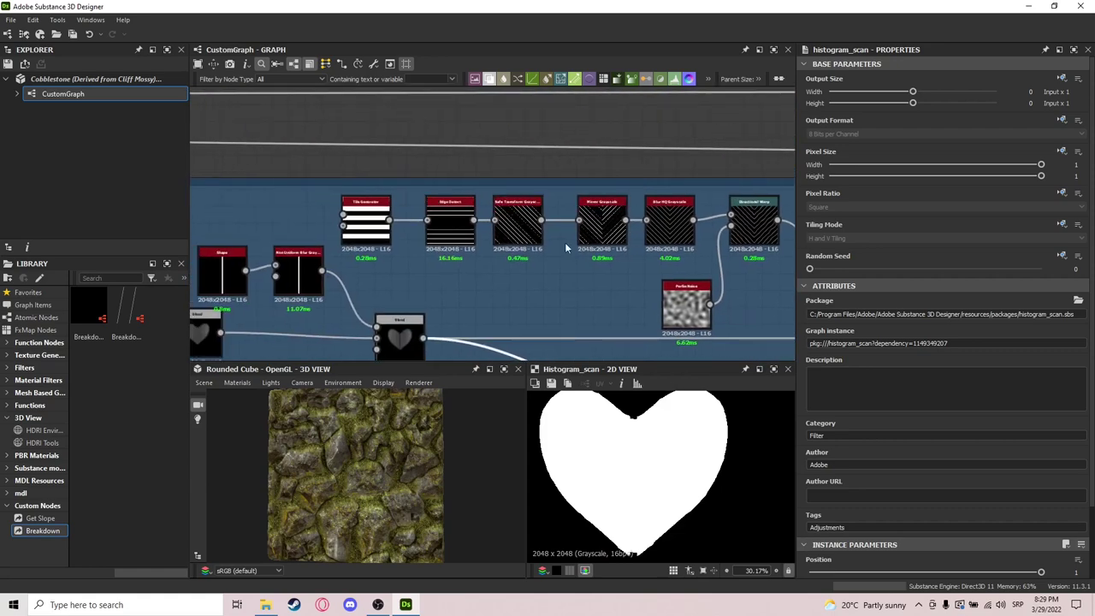
pyautogui.click(370, 214)
pyautogui.doubleClick(370, 214)
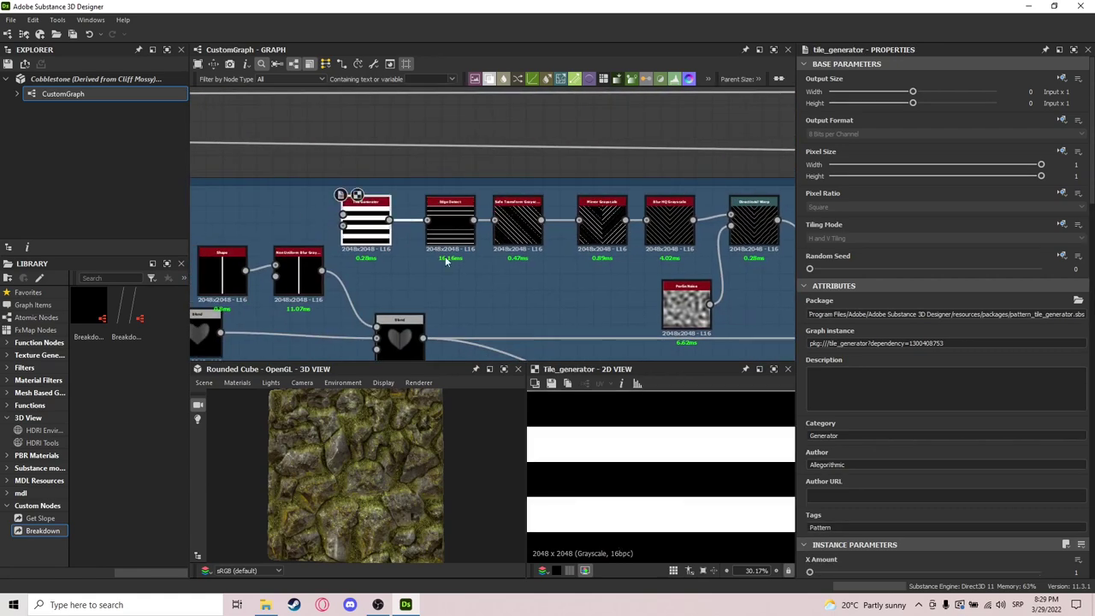
pyautogui.scroll(-2, 824, 492)
pyautogui.scroll(-1, 824, 492)
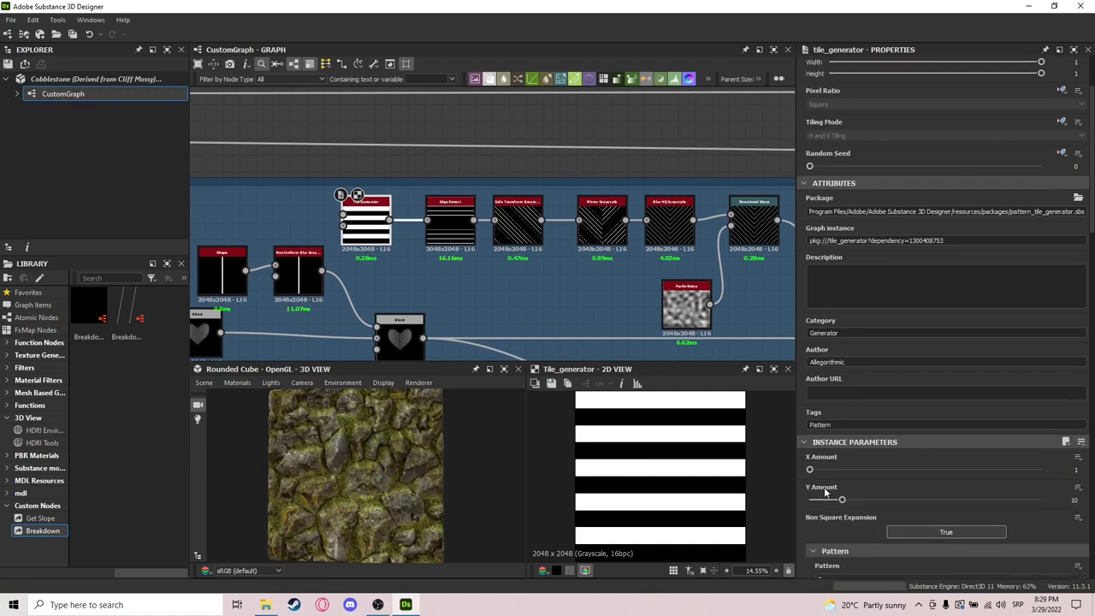
pyautogui.scroll(-3, 645, 454)
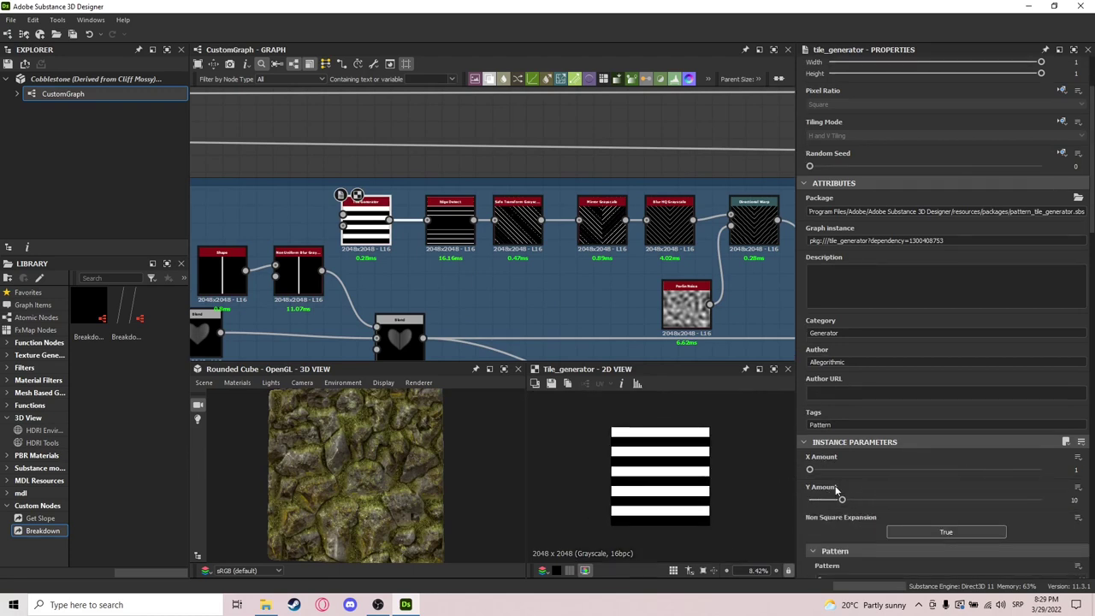
# Preview the Edge Detect node outlining the stripes and the Safe Transform Grayscale node rotating the lines.
pyautogui.doubleClick(450, 222)
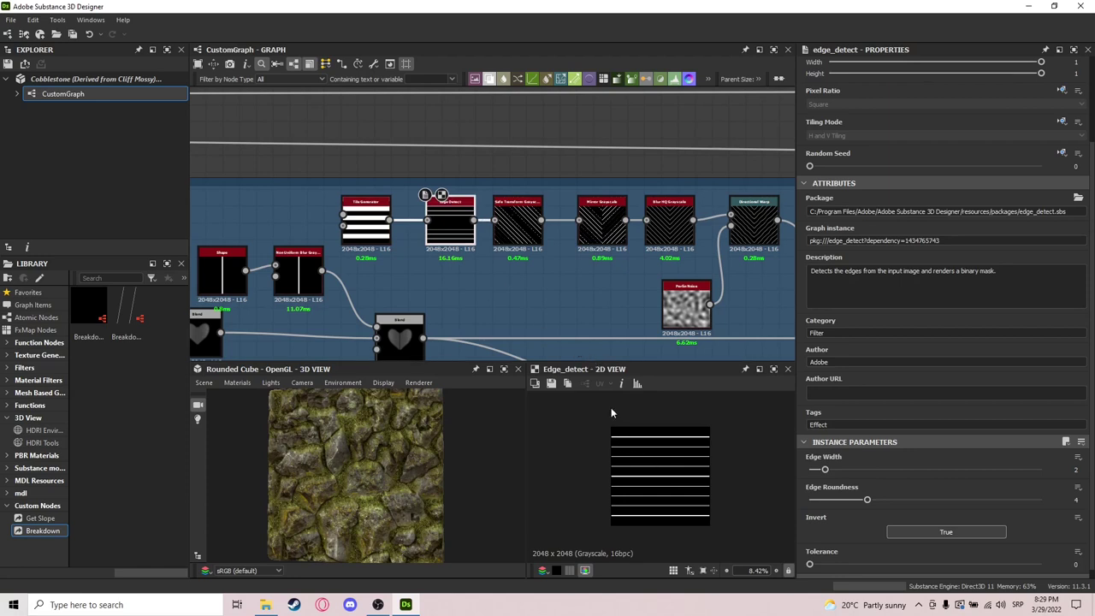
pyautogui.scroll(4, 663, 477)
pyautogui.scroll(-4, 655, 463)
pyautogui.doubleClick(518, 225)
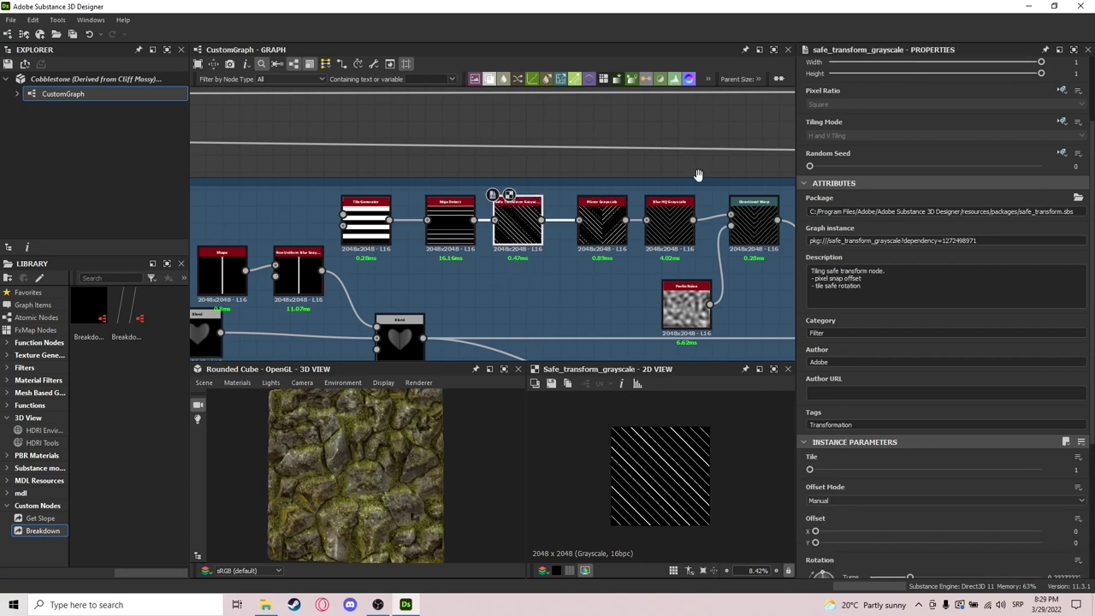
# Preview the Mirror Grayscale node forming the V-shaped veins and the Blur HQ Grayscale node softening them.
pyautogui.scroll(4, 629, 256)
pyautogui.doubleClick(545, 243)
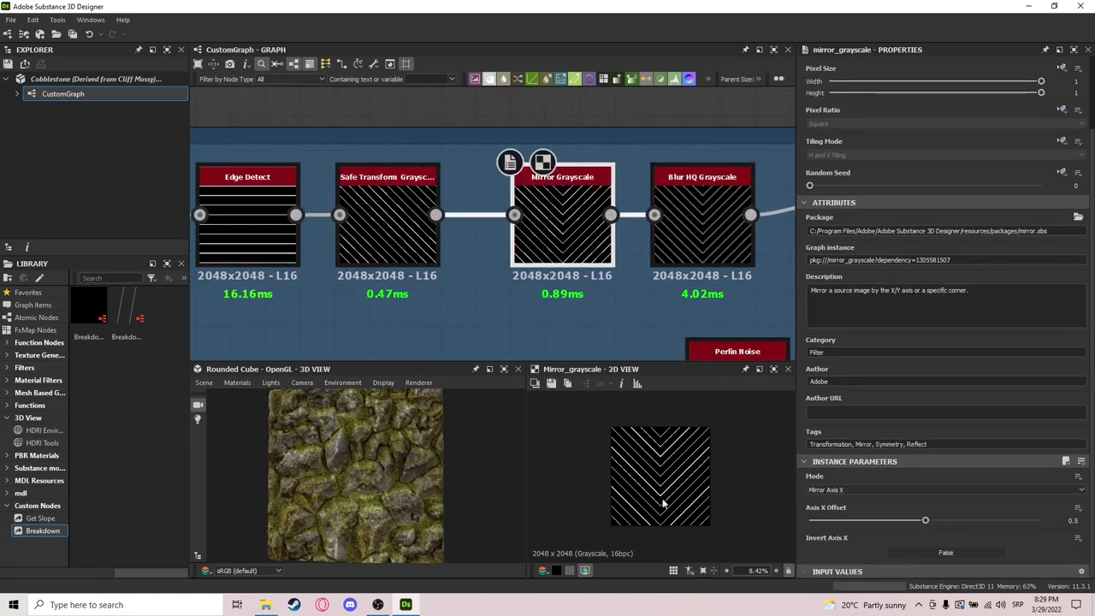
pyautogui.moveTo(644, 271); pyautogui.dragTo(436, 248, button='middle')
pyautogui.click(497, 224)
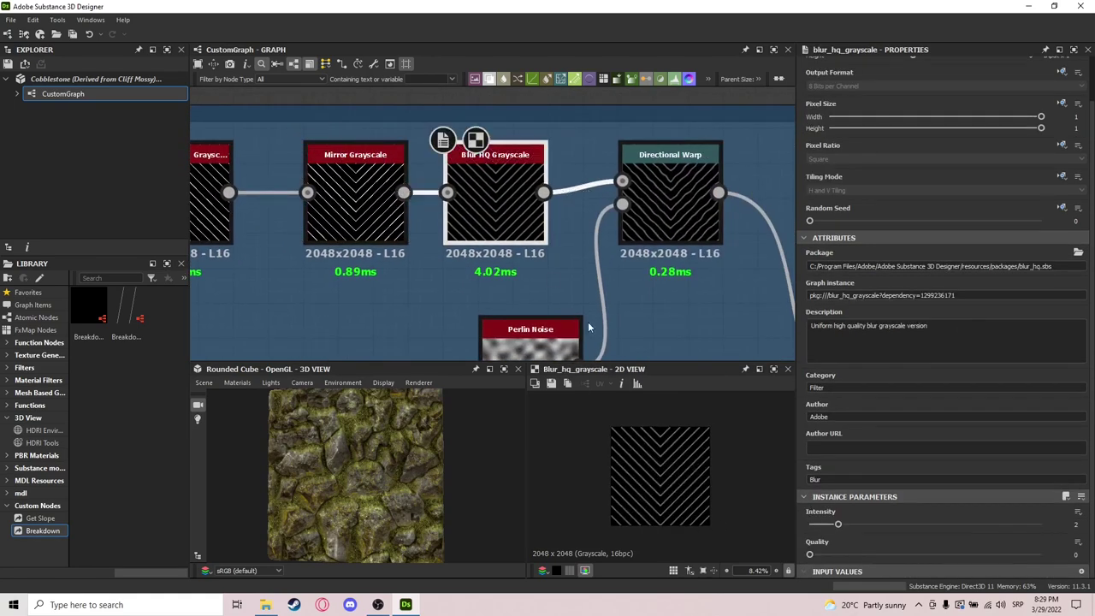
# Examine the Directional Warp node and the Perlin Noise input that distorts the V-shaped veins.
pyautogui.click(670, 214)
pyautogui.moveTo(523, 358); pyautogui.dragTo(481, 319, button='middle')
pyautogui.click(481, 330)
pyautogui.click(626, 171)
pyautogui.scroll(4, 670, 456)
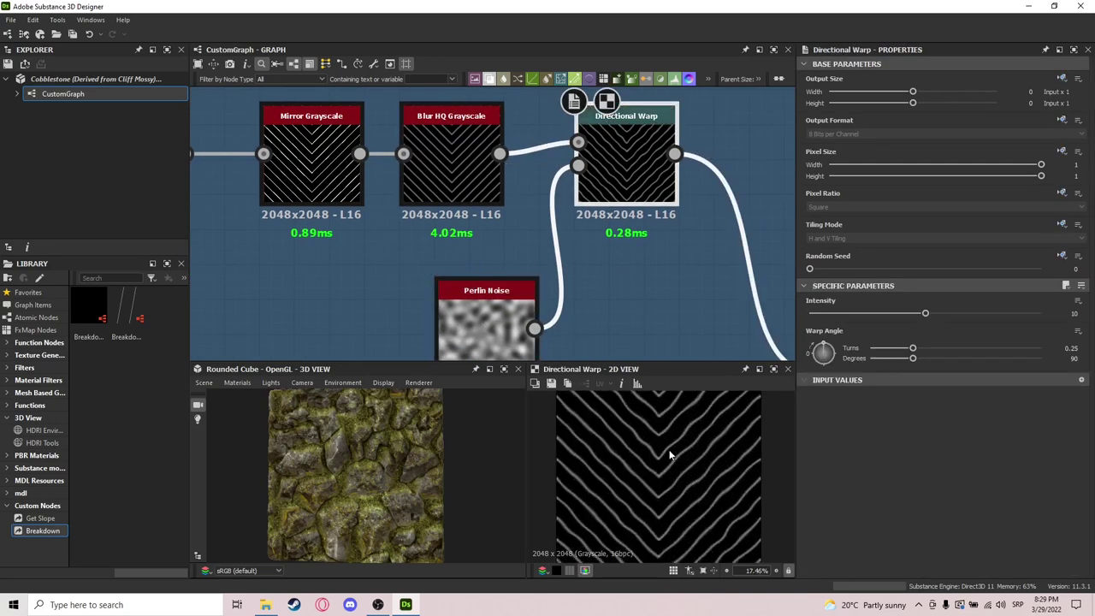
pyautogui.scroll(-2, 670, 456)
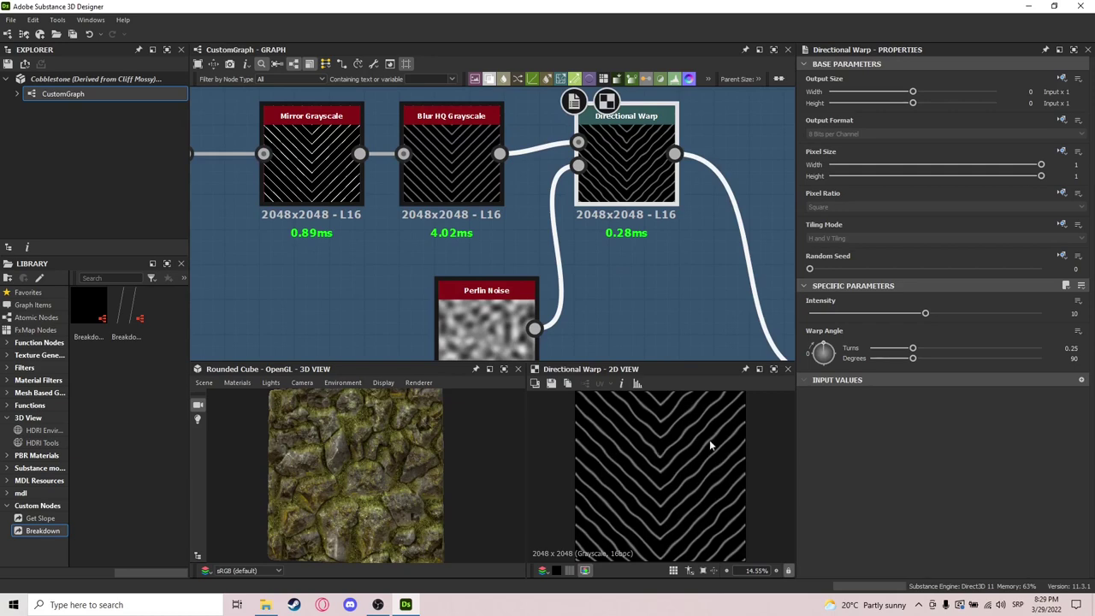
pyautogui.scroll(-2, 673, 336)
# Inspect up close the Add (Linear Dodge) Blend that overlays the warped side veins on the masked heart leaf.
pyautogui.moveTo(657, 253); pyautogui.dragTo(561, 192, button='middle')
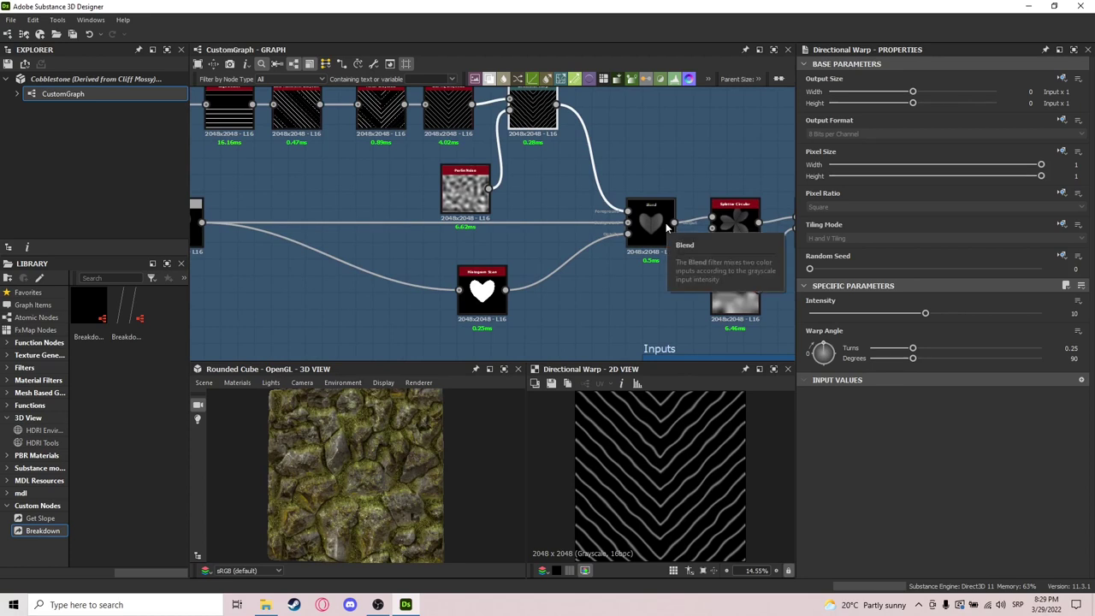
pyautogui.doubleClick(666, 223)
pyautogui.scroll(1, 684, 342)
pyautogui.scroll(5, 672, 481)
pyautogui.scroll(-5, 654, 485)
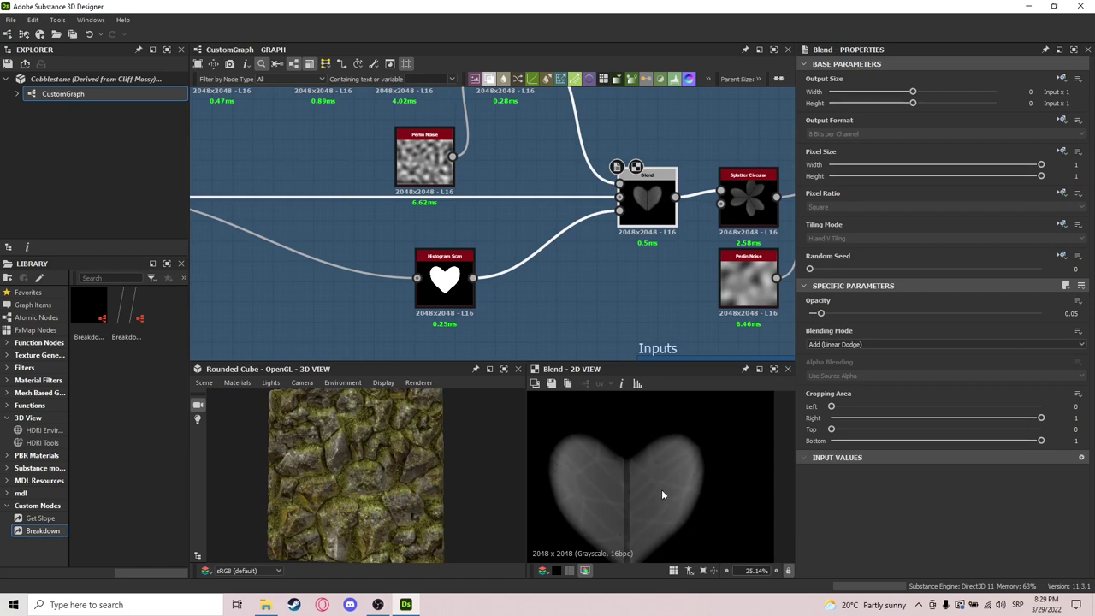
# Preview the Splatter Circular node that arranges the heart leaves into a clover.
pyautogui.moveTo(692, 313); pyautogui.dragTo(587, 328, button='middle')
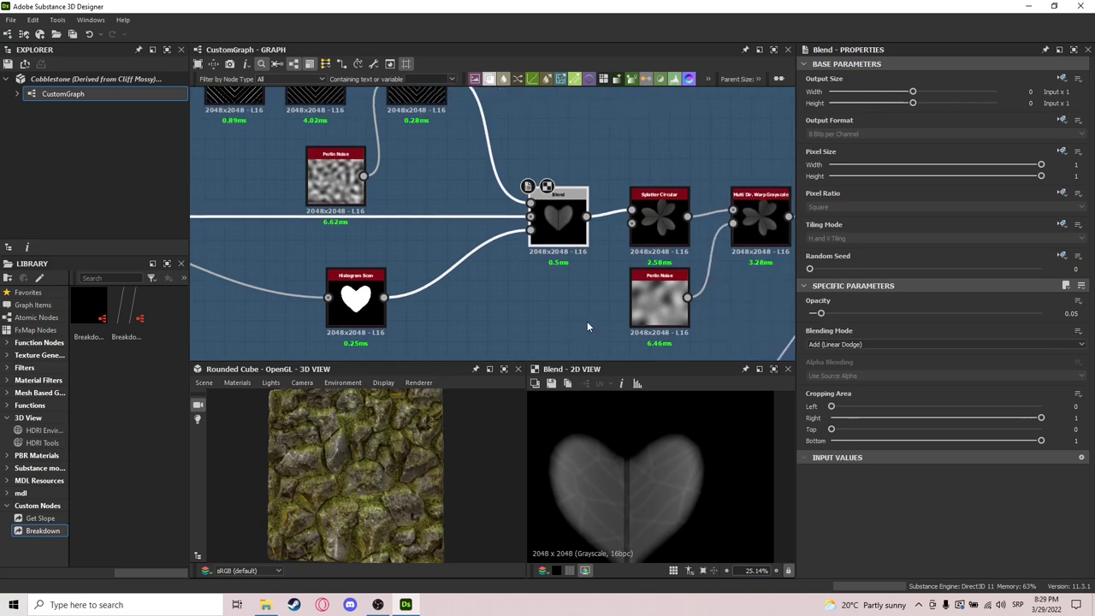
pyautogui.doubleClick(658, 220)
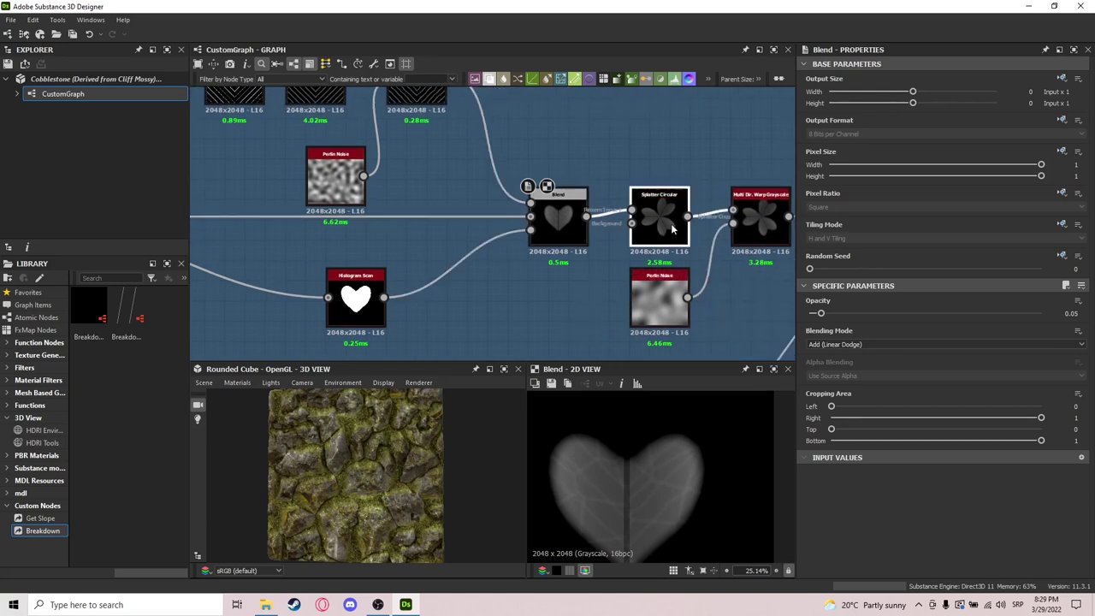
pyautogui.scroll(-2, 656, 480)
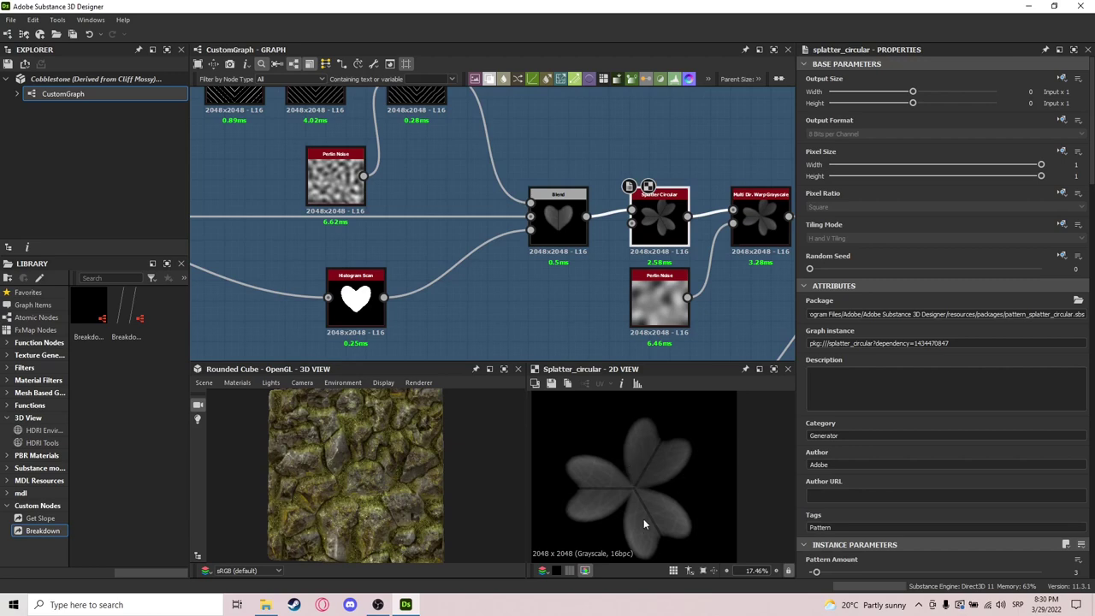
pyautogui.scroll(-1, 655, 476)
# Preview the second Perlin Noise node and compare the clover from Splatter Circular with its Multi Directional Warp Grayscale version.
pyautogui.moveTo(686, 298); pyautogui.dragTo(548, 327, button='middle')
pyautogui.doubleClick(638, 265)
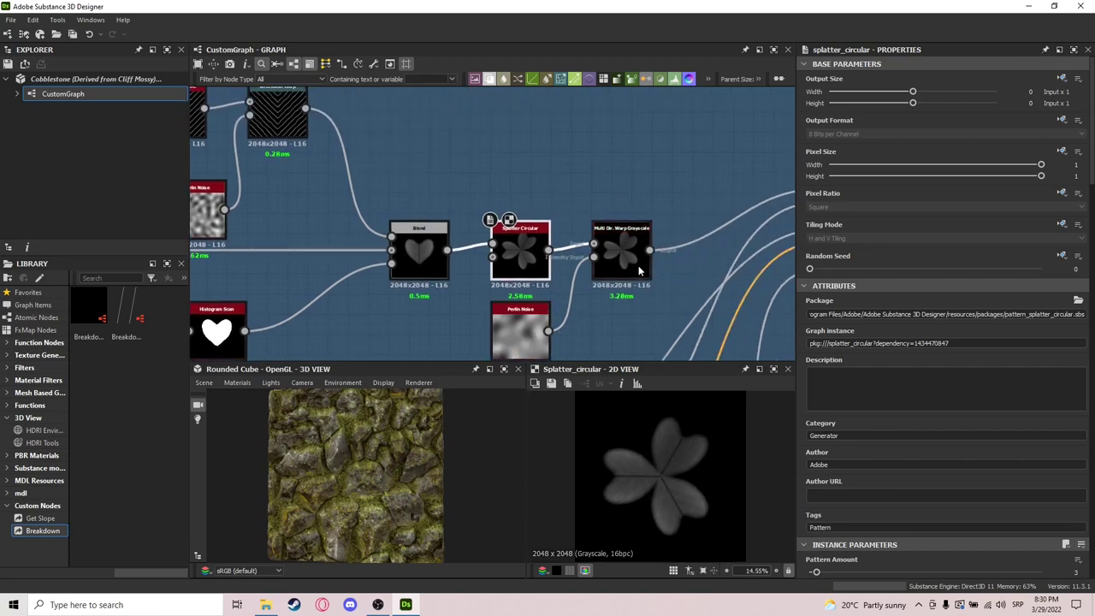
pyautogui.doubleClick(517, 332)
pyautogui.doubleClick(630, 259)
pyautogui.doubleClick(544, 257)
pyautogui.click(627, 245)
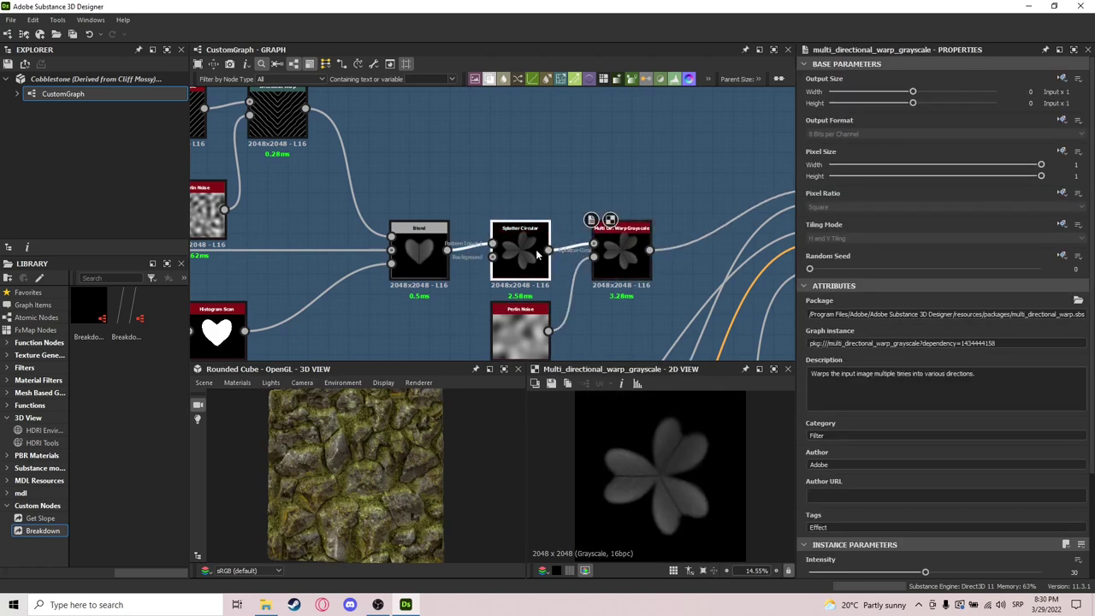
pyautogui.click(526, 255)
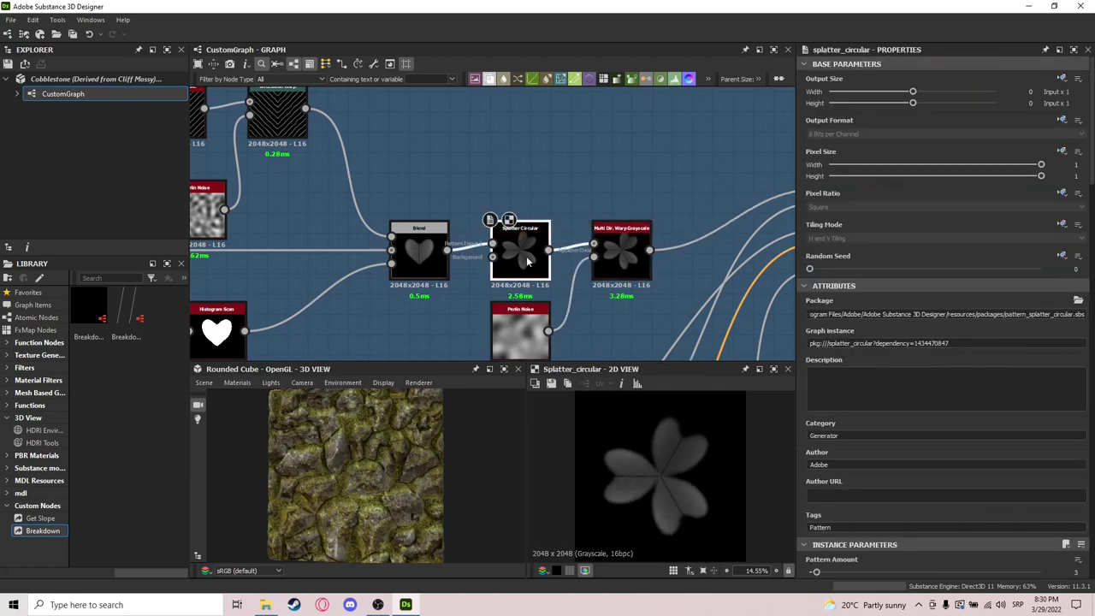
pyautogui.click(606, 255)
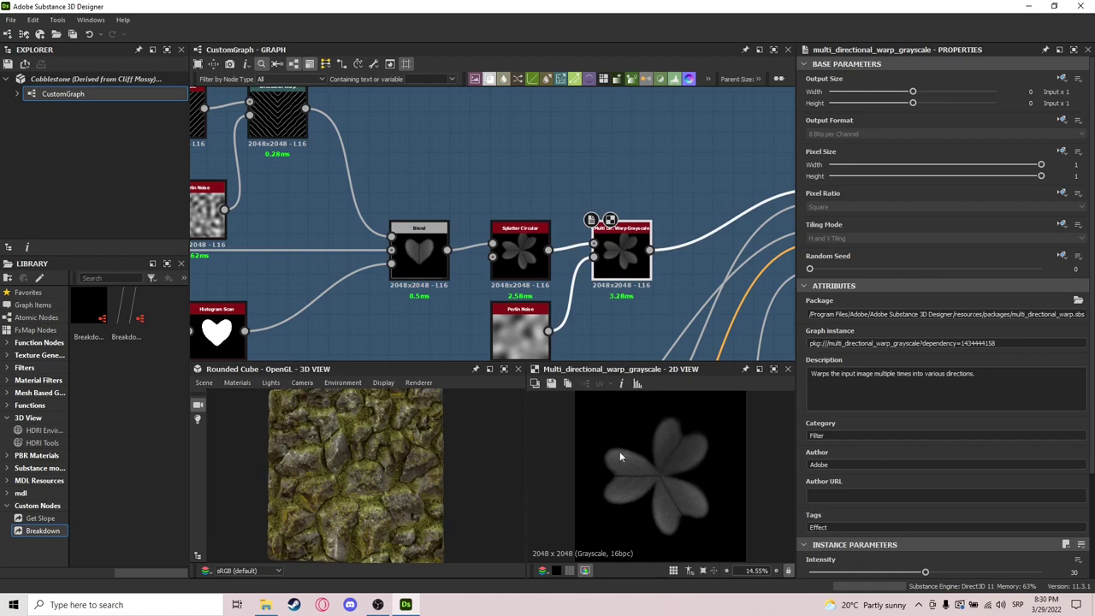
# Preview the Tile Sampler node that scatters the warped clover.
pyautogui.moveTo(702, 257); pyautogui.dragTo(525, 260, button='middle')
pyautogui.scroll(-2, 530, 261)
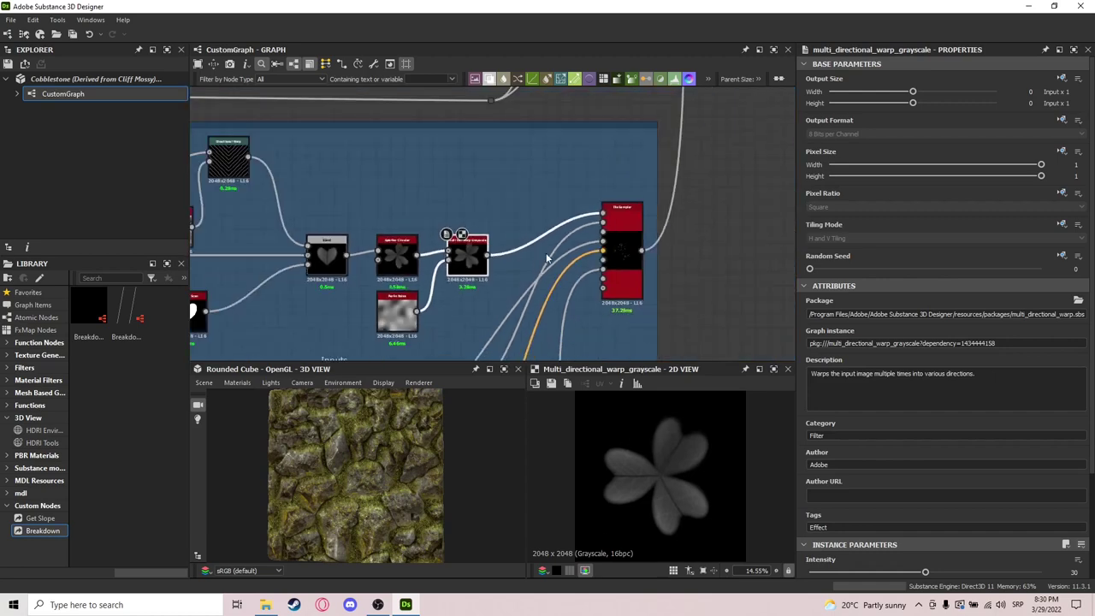
pyautogui.scroll(4, 626, 244)
pyautogui.click(625, 244)
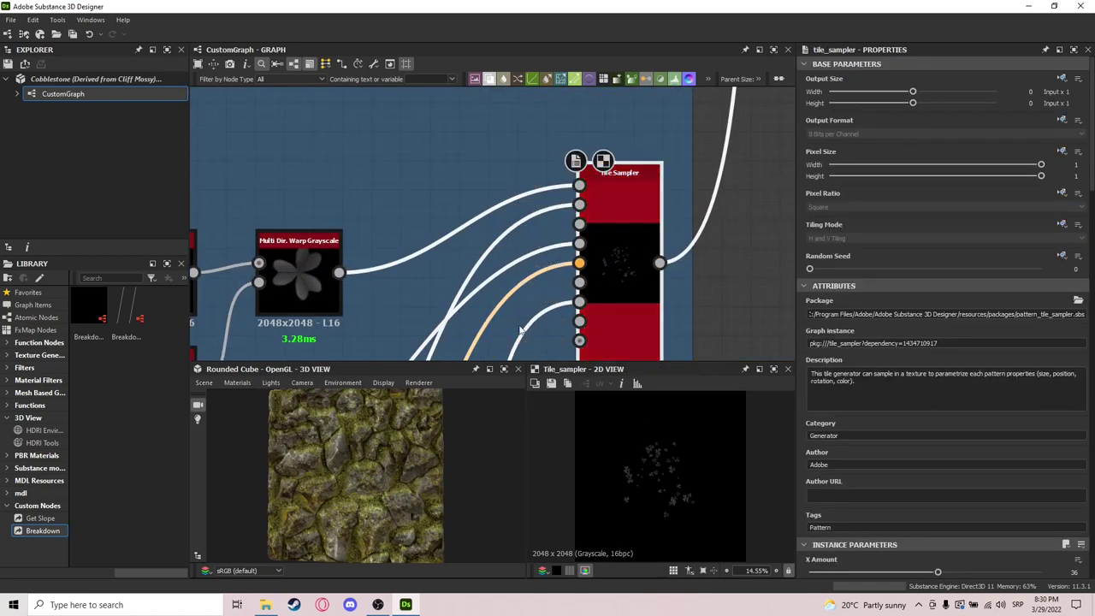
# Preview the Invert Grayscale, Normal and Shape nodes in the Inputs frame that feeds the Tile Sampler.
pyautogui.scroll(-3, 542, 318)
pyautogui.moveTo(558, 282); pyautogui.dragTo(622, 220, button='middle')
pyautogui.moveTo(563, 264); pyautogui.dragTo(606, 179, button='middle')
pyautogui.scroll(-1, 538, 298)
pyautogui.moveTo(615, 164); pyautogui.dragTo(523, 317)
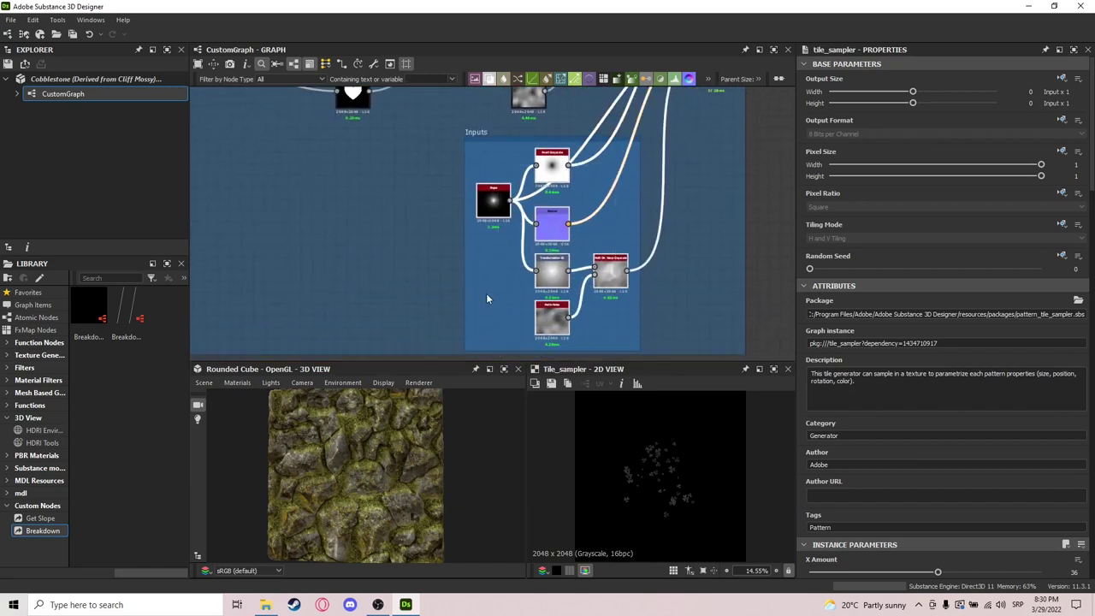
pyautogui.scroll(3, 535, 217)
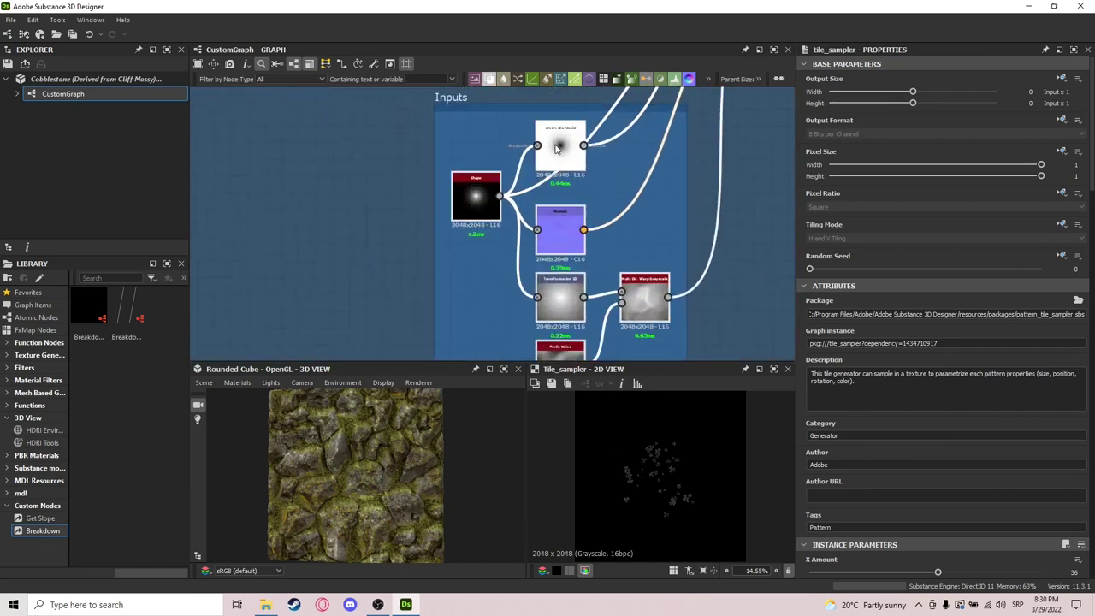
pyautogui.doubleClick(571, 152)
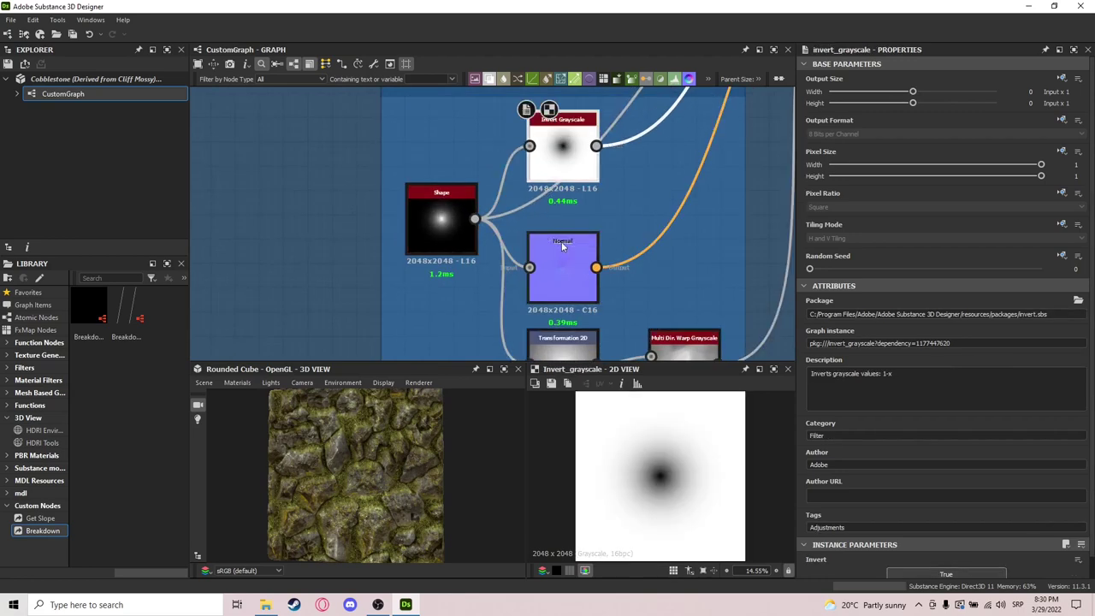
pyautogui.doubleClick(562, 246)
pyautogui.doubleClick(440, 210)
# Trace the Shape-based connections to the Tile Sampler's scale, rotation and vector map inputs.
pyautogui.moveTo(616, 137); pyautogui.dragTo(494, 264, button='middle')
pyautogui.moveTo(607, 189); pyautogui.dragTo(504, 337, button='middle')
pyautogui.moveTo(595, 198); pyautogui.dragTo(572, 248, button='middle')
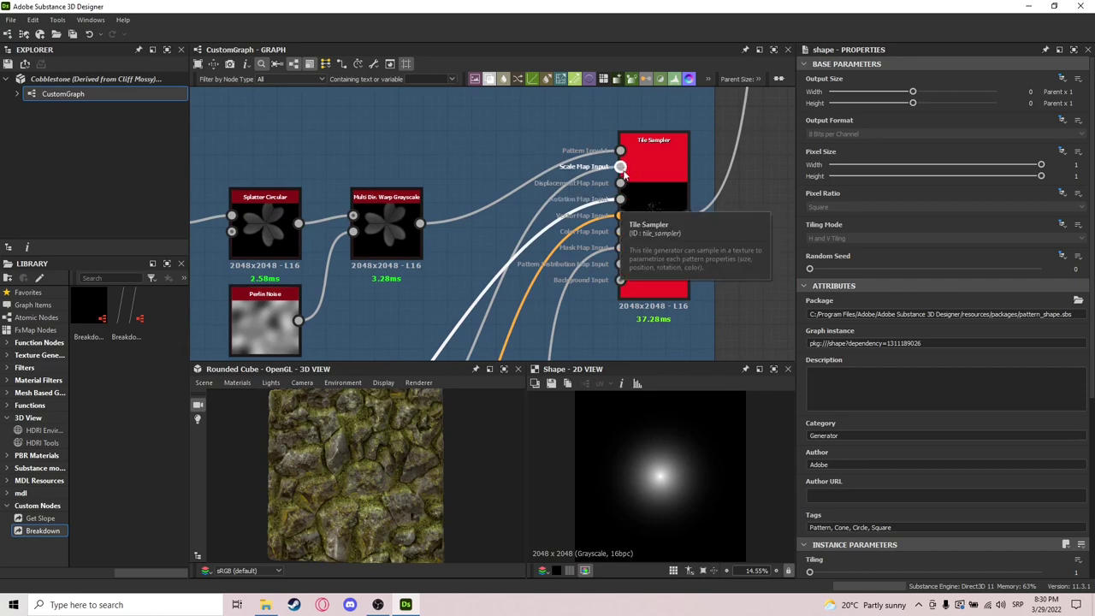
pyautogui.moveTo(509, 288); pyautogui.dragTo(550, 206, button='middle')
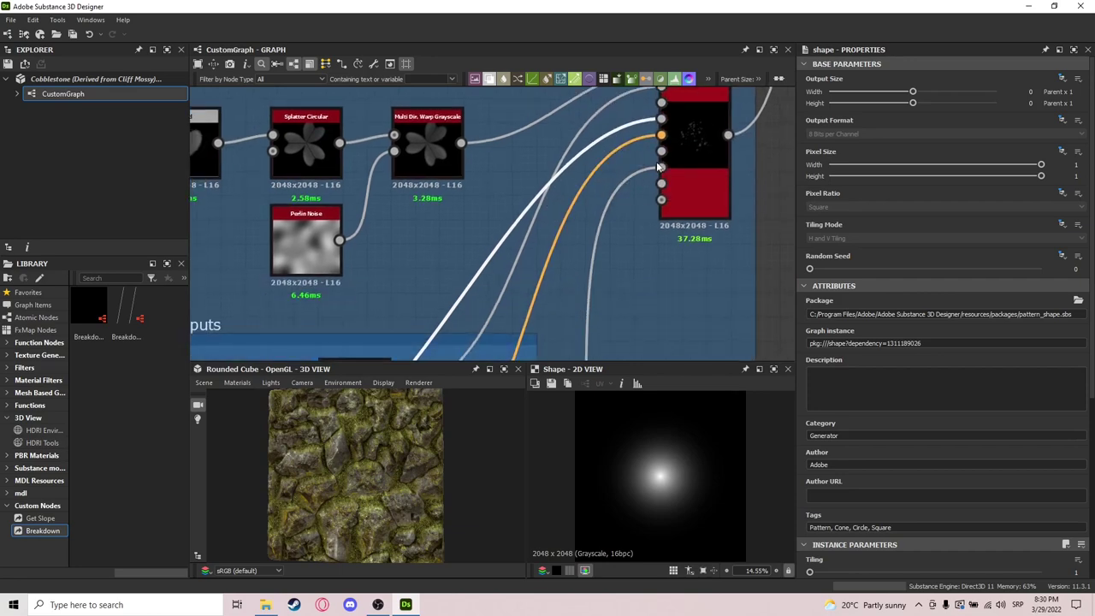
# Trace the Tile Sampler's mask map input back to the Inputs frame and preview its Multi Directional Warp Grayscale node.
pyautogui.scroll(-5, 655, 176)
pyautogui.moveTo(585, 338); pyautogui.dragTo(562, 244, button='middle')
pyautogui.scroll(1, 565, 243)
pyautogui.scroll(4, 570, 224)
pyautogui.doubleClick(545, 292)
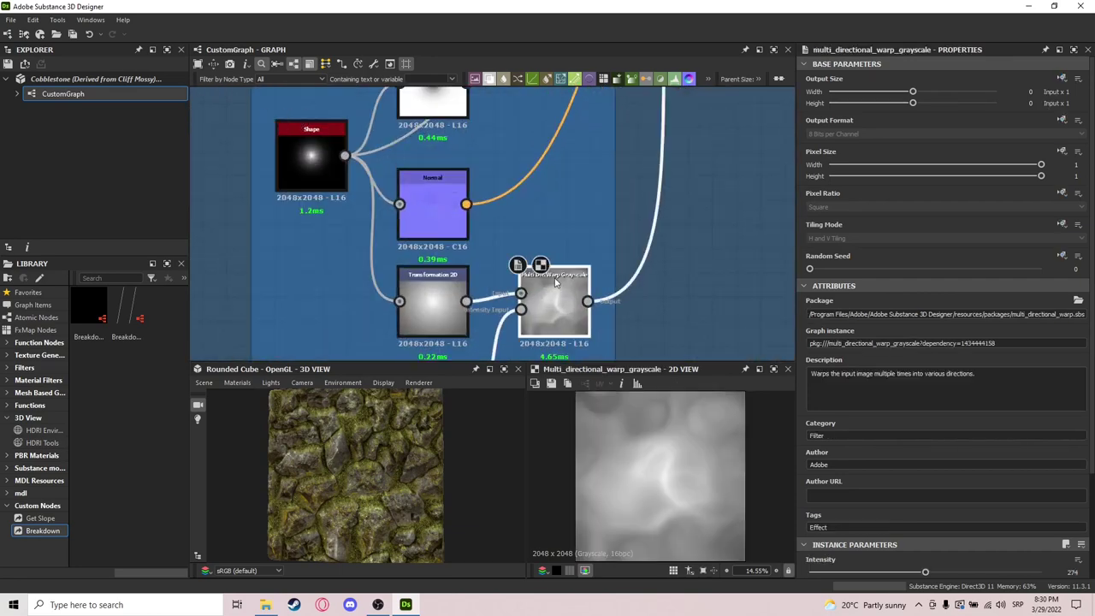
# Preview the Transformation 2D node that enlarges the Shape gradient before the mask warp.
pyautogui.moveTo(545, 293); pyautogui.dragTo(569, 214, button='middle')
pyautogui.doubleClick(445, 228)
pyautogui.moveTo(630, 176); pyautogui.dragTo(405, 311)
pyautogui.click(463, 205)
pyautogui.scroll(-2, 550, 340)
pyautogui.moveTo(463, 198); pyautogui.dragTo(492, 268, button='middle')
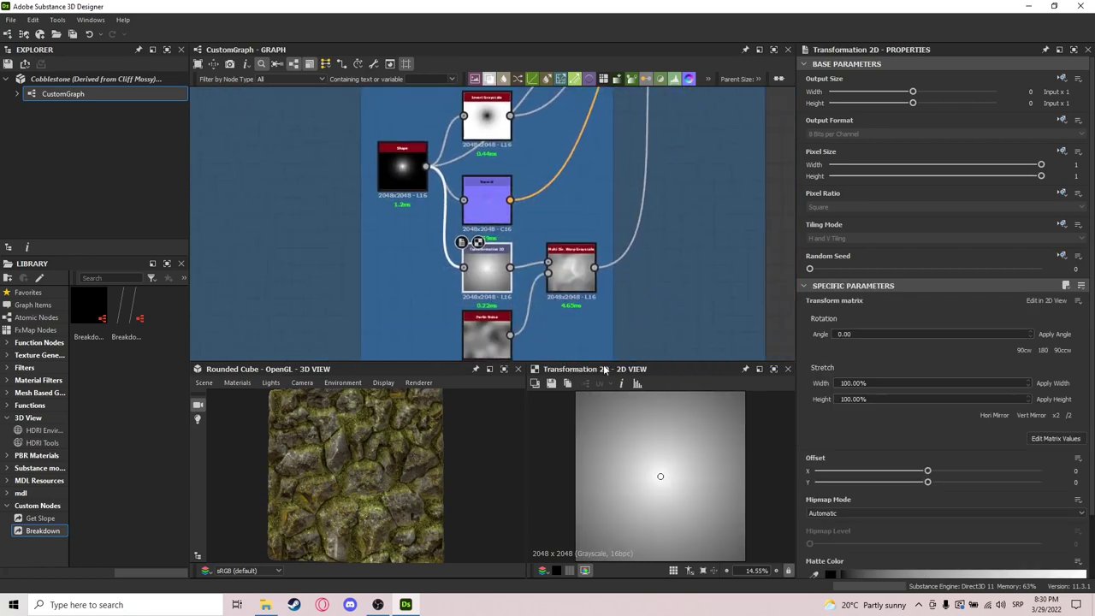
# Compare the mask's Multi Directional Warp Grayscale output with the Perlin Noise driving its intensity.
pyautogui.scroll(1, 673, 462)
pyautogui.doubleClick(562, 258)
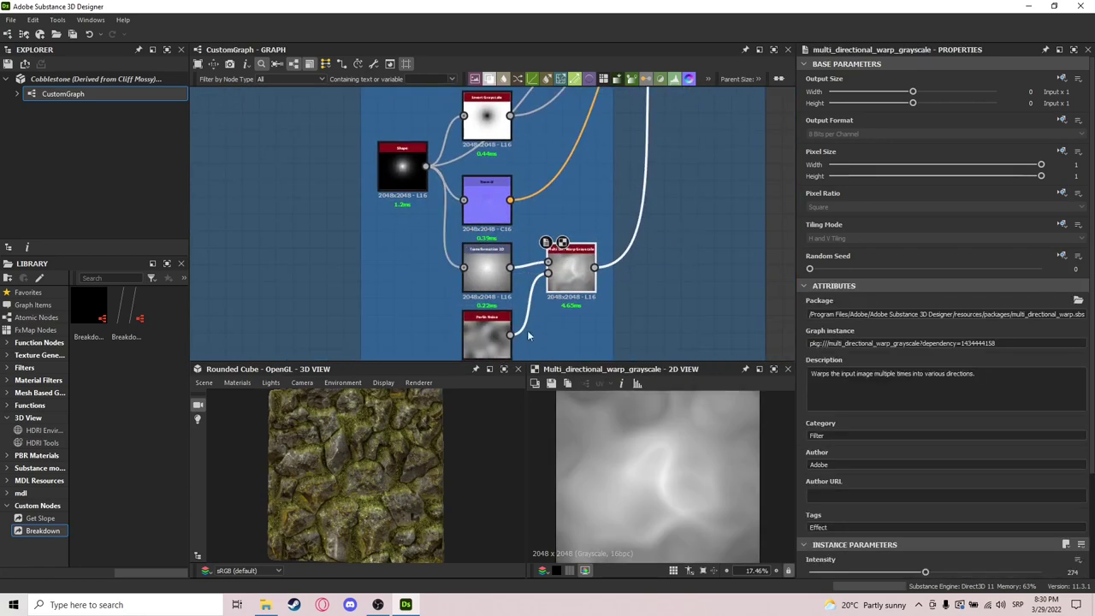
pyautogui.doubleClick(489, 334)
pyautogui.doubleClick(589, 281)
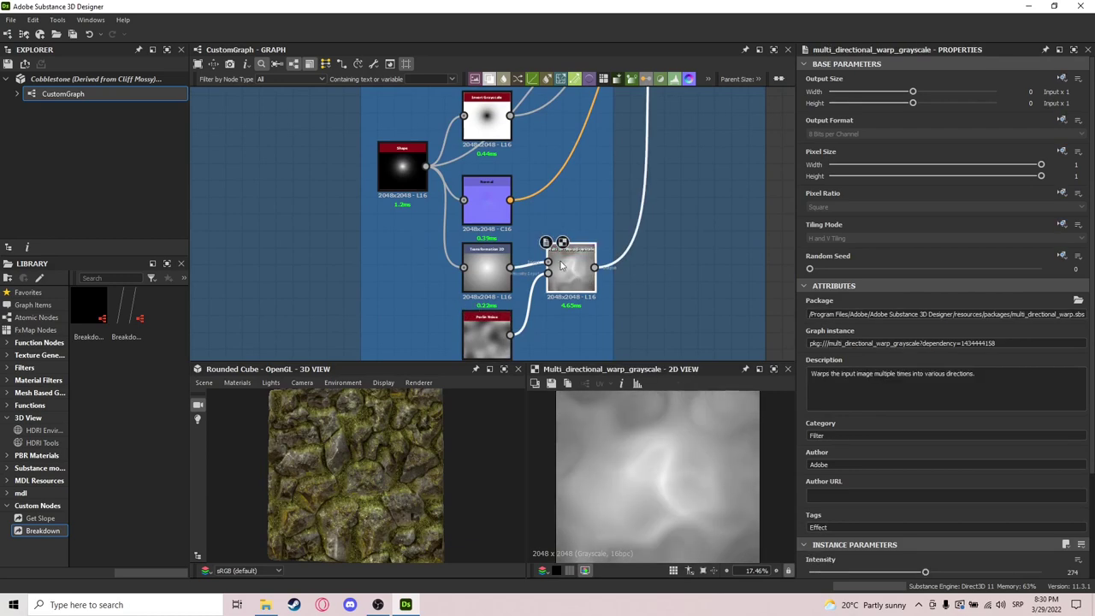
pyautogui.scroll(2, 571, 271)
pyautogui.scroll(-1, 665, 508)
pyautogui.scroll(-1, 676, 449)
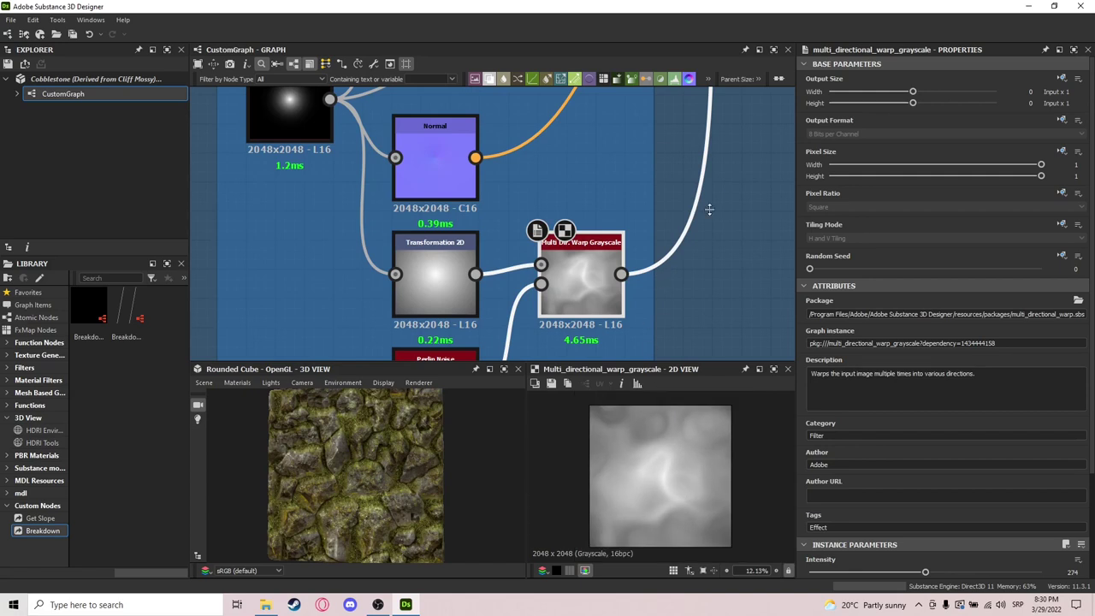
# Follow the warped mask connection back to the Tile Sampler and preview the sampler's output again.
pyautogui.moveTo(709, 210); pyautogui.dragTo(654, 344, button='middle')
pyautogui.scroll(-1, 654, 344)
pyautogui.moveTo(680, 218); pyautogui.dragTo(611, 333, button='middle')
pyautogui.scroll(-2, 609, 325)
pyautogui.moveTo(606, 235); pyautogui.dragTo(582, 321, button='middle')
pyautogui.scroll(4, 635, 208)
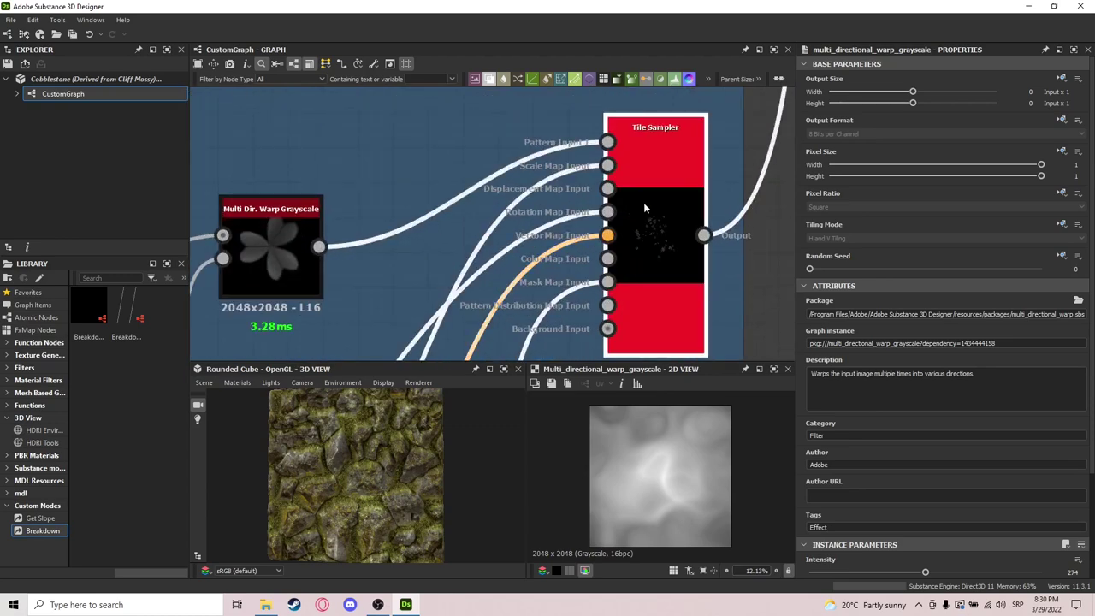
pyautogui.doubleClick(644, 202)
# Inspect the scattered clovers up close along with the Tile Sampler's instance parameters.
pyautogui.scroll(3, 663, 472)
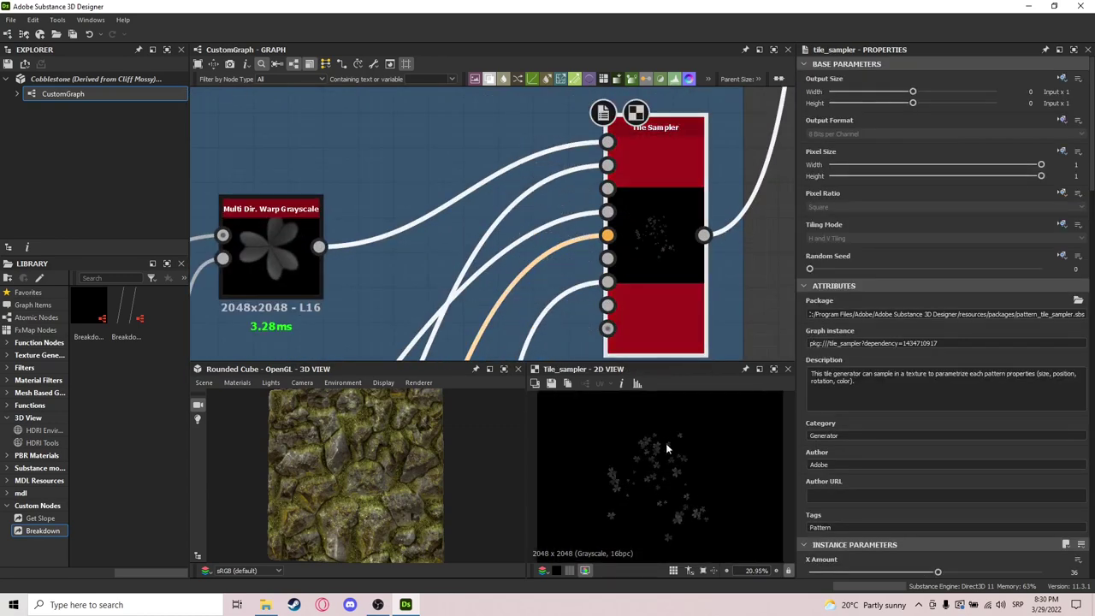
pyautogui.scroll(-4, 977, 496)
pyautogui.scroll(3, 653, 456)
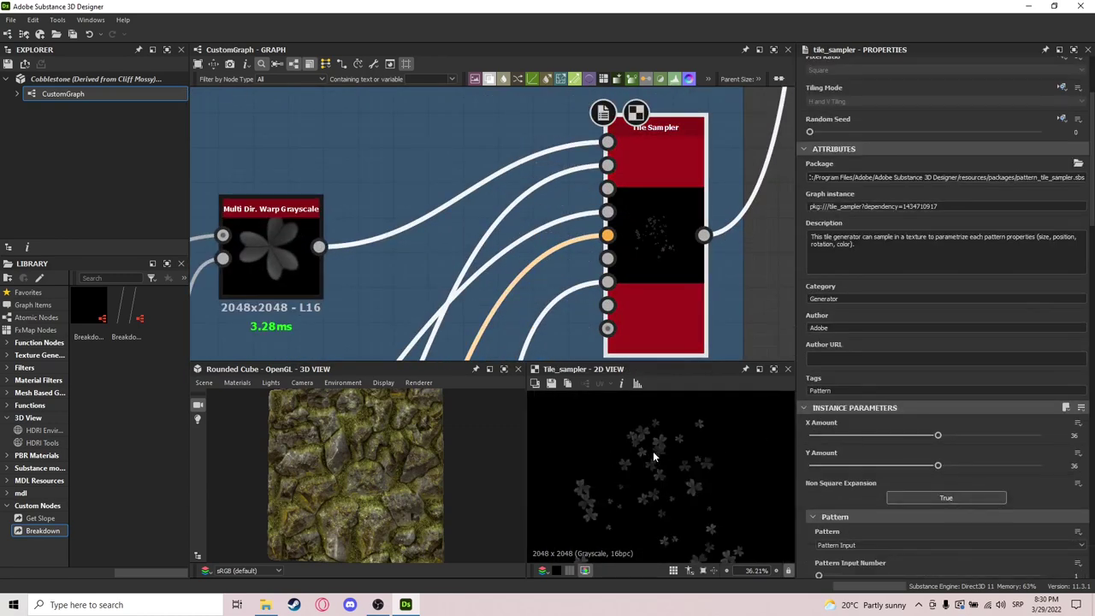
pyautogui.scroll(-3, 648, 440)
pyautogui.scroll(-2, 653, 489)
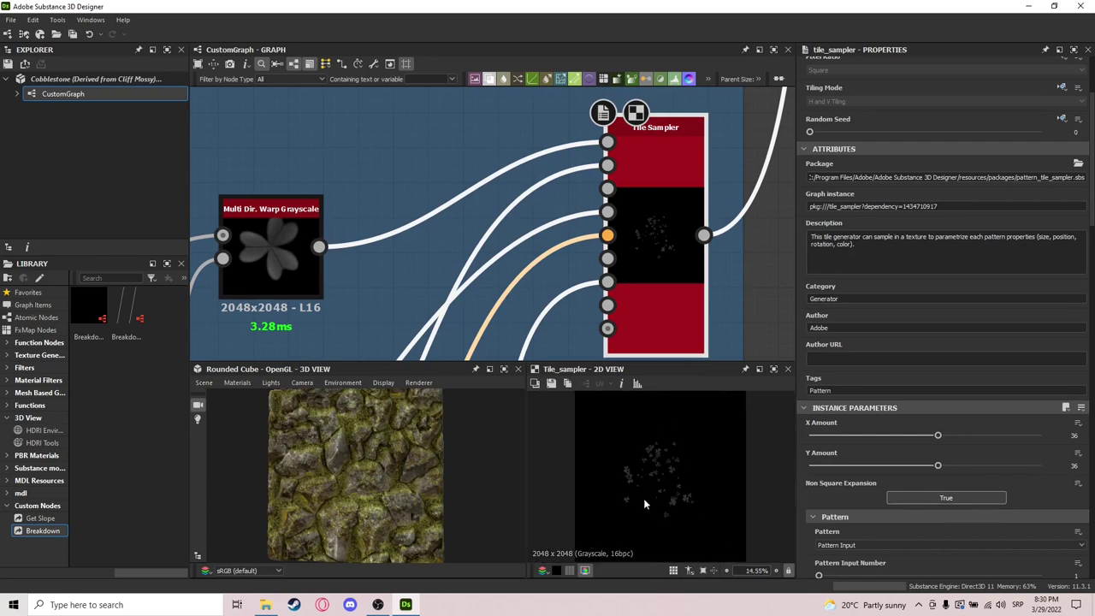
pyautogui.scroll(-2, 485, 278)
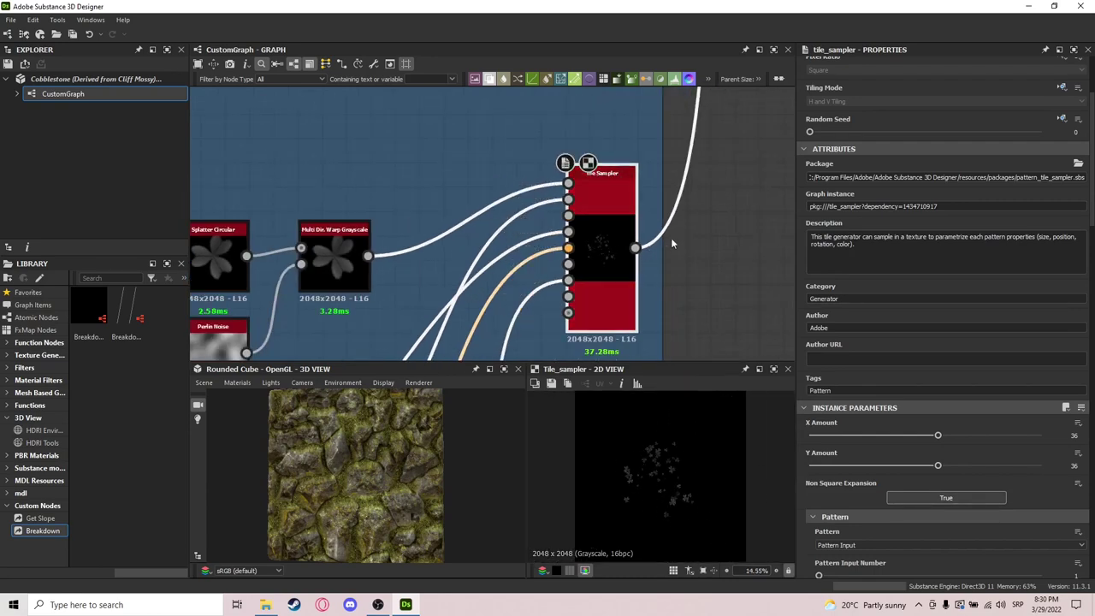
# Follow the Tile Sampler output to the Shape Splatter node in the Adding Clovers frame.
pyautogui.scroll(-6, 587, 226)
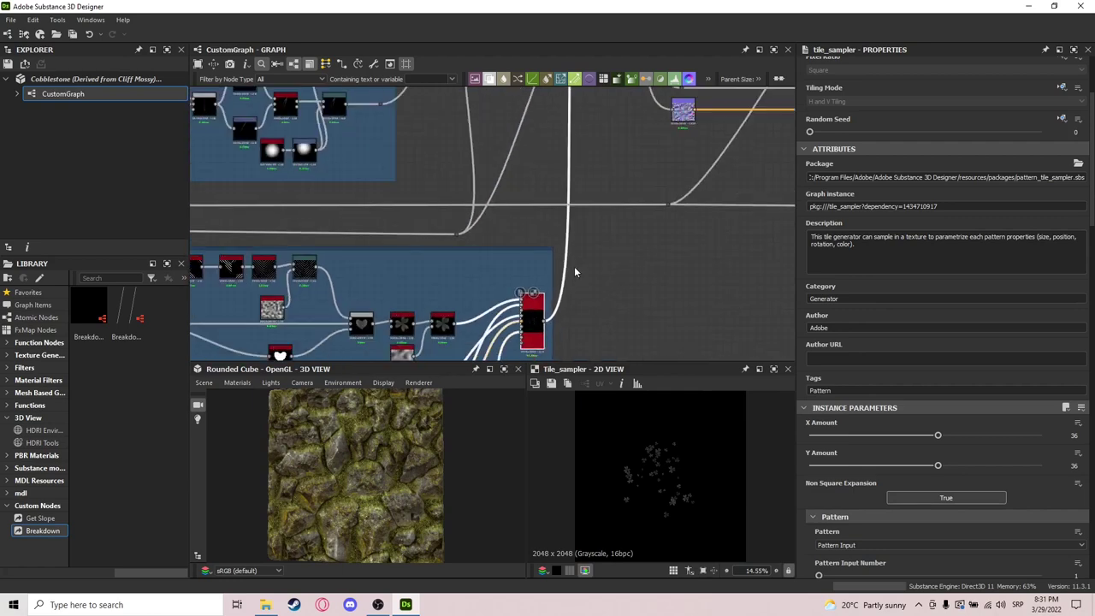
pyautogui.scroll(6, 581, 188)
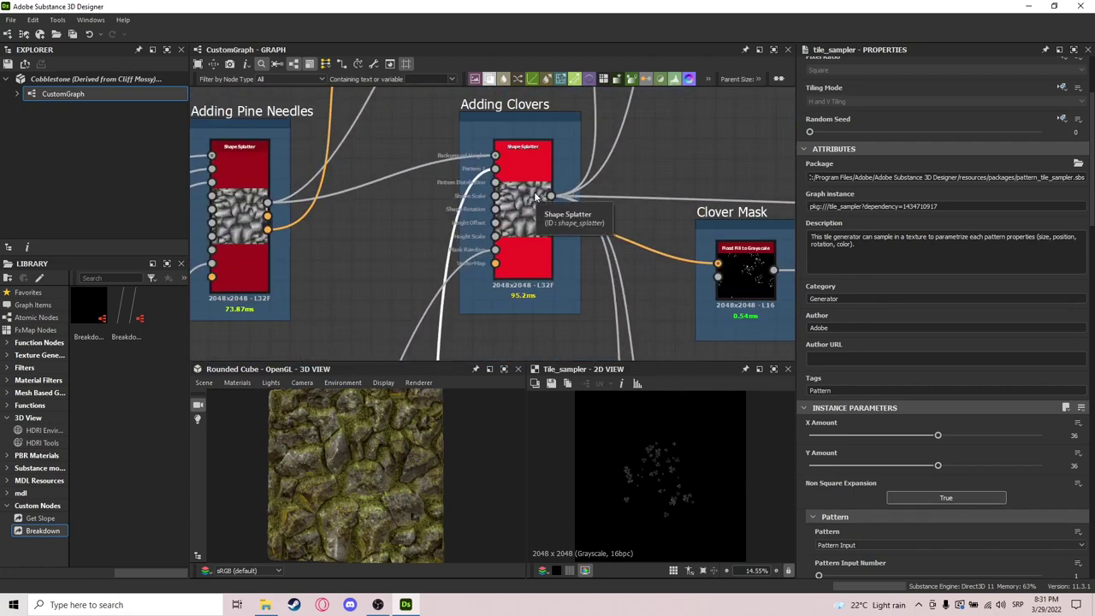
pyautogui.click(538, 205)
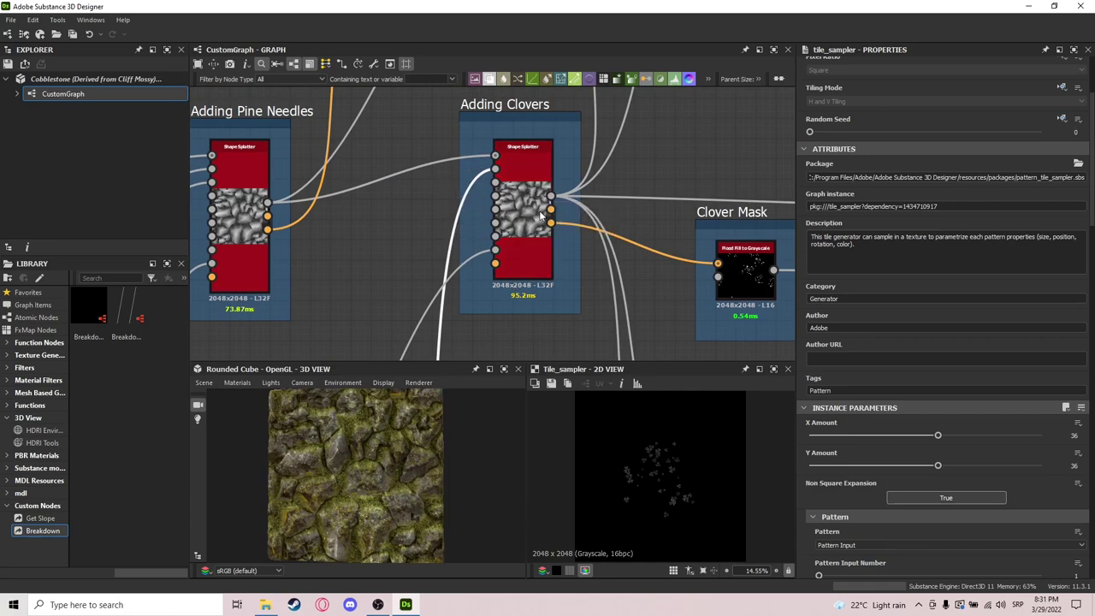
# Trace the clover splatter's mask connection back to the Moss Mask frame and preview its Histogram Scan node.
pyautogui.scroll(-6, 391, 290)
pyautogui.moveTo(385, 312); pyautogui.dragTo(517, 120, button='middle')
pyautogui.moveTo(264, 268); pyautogui.dragTo(436, 253, button='middle')
pyautogui.scroll(-3, 436, 253)
pyautogui.scroll(8, 243, 244)
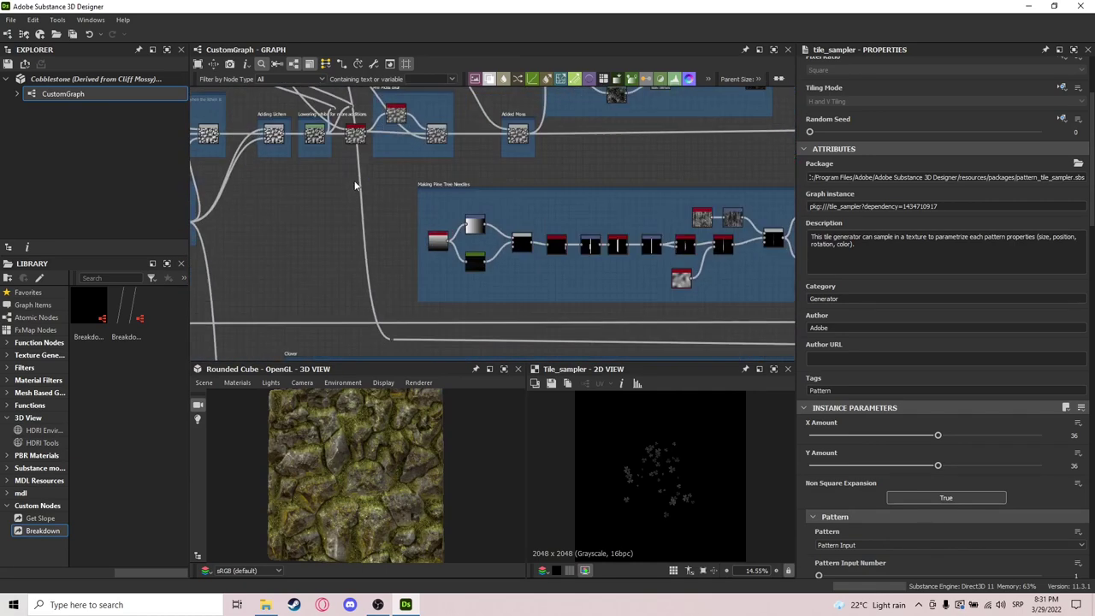
pyautogui.doubleClick(346, 139)
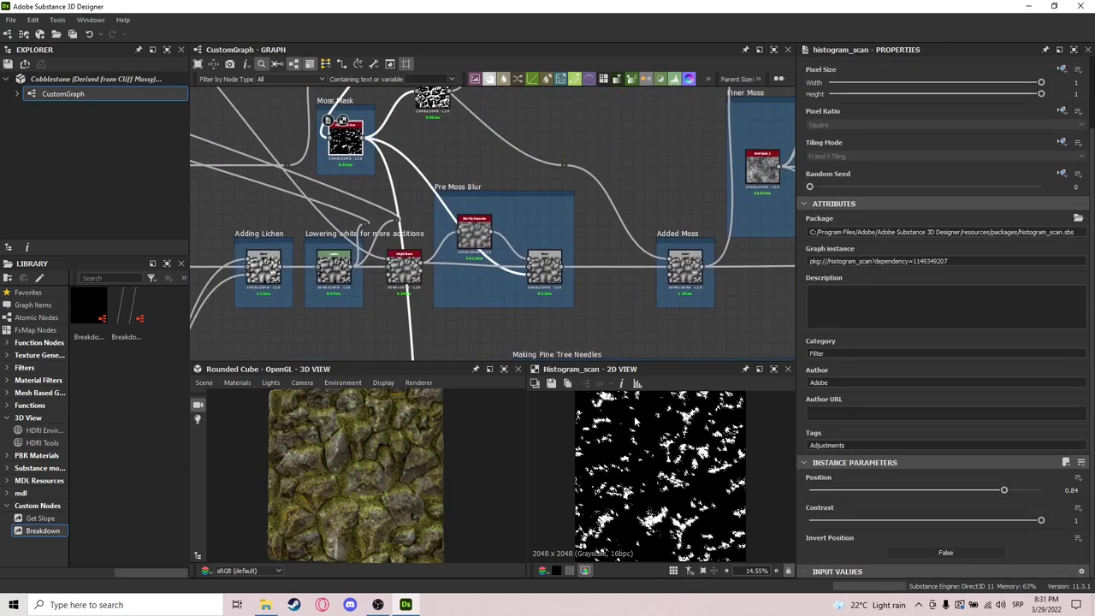
# Compare the height outputs of the Shape Splatter nodes in the Adding Pine Needles and Adding Clovers frames.
pyautogui.scroll(-8, 431, 235)
pyautogui.scroll(8, 588, 225)
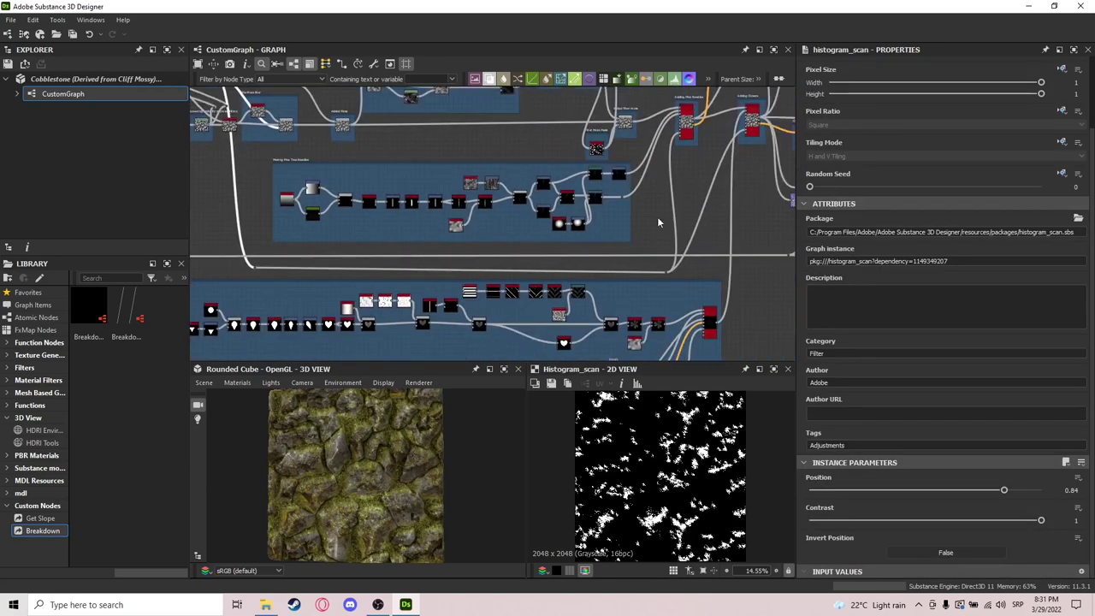
pyautogui.scroll(5, 622, 218)
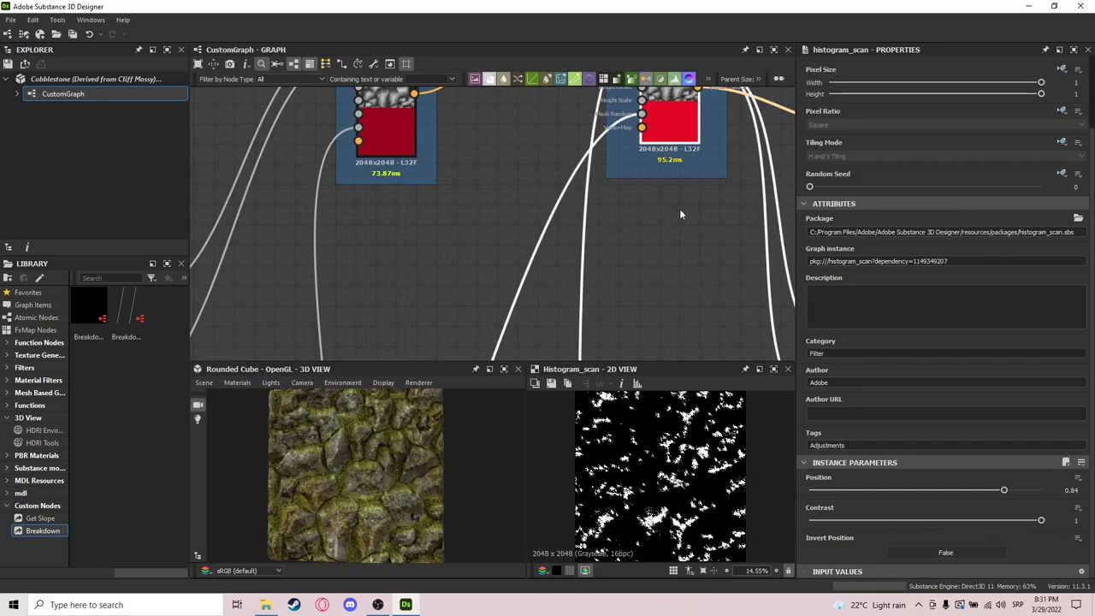
pyautogui.doubleClick(669, 128)
pyautogui.click(412, 144)
pyautogui.moveTo(600, 176); pyautogui.dragTo(550, 220, button='middle')
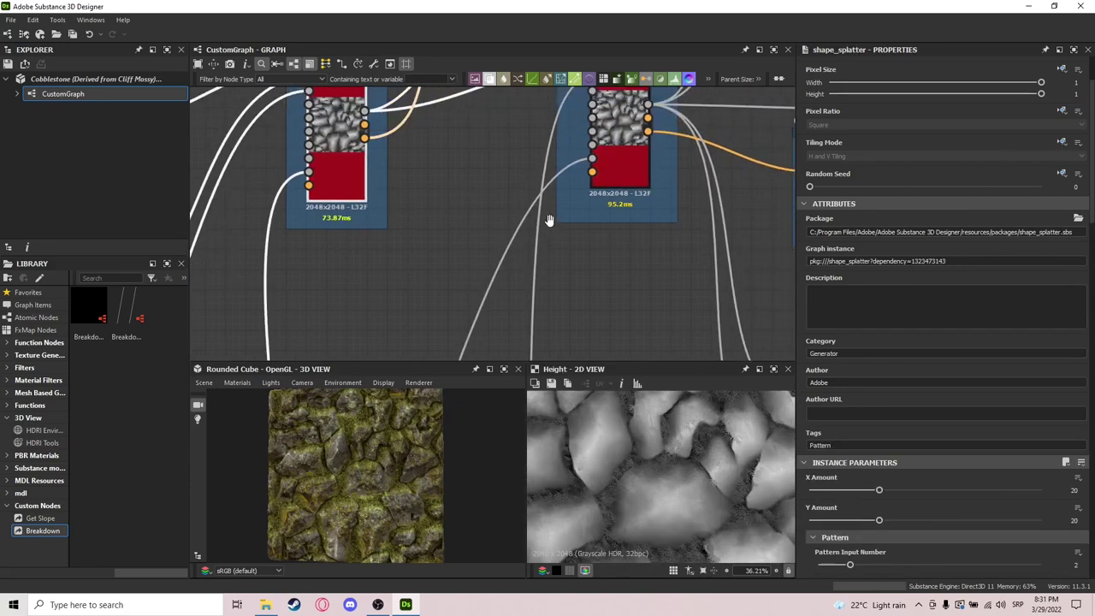
pyautogui.click(612, 161)
# Examine the Adding Clovers height map up close and the inputs of its Shape Splatter.
pyautogui.scroll(8, 695, 445)
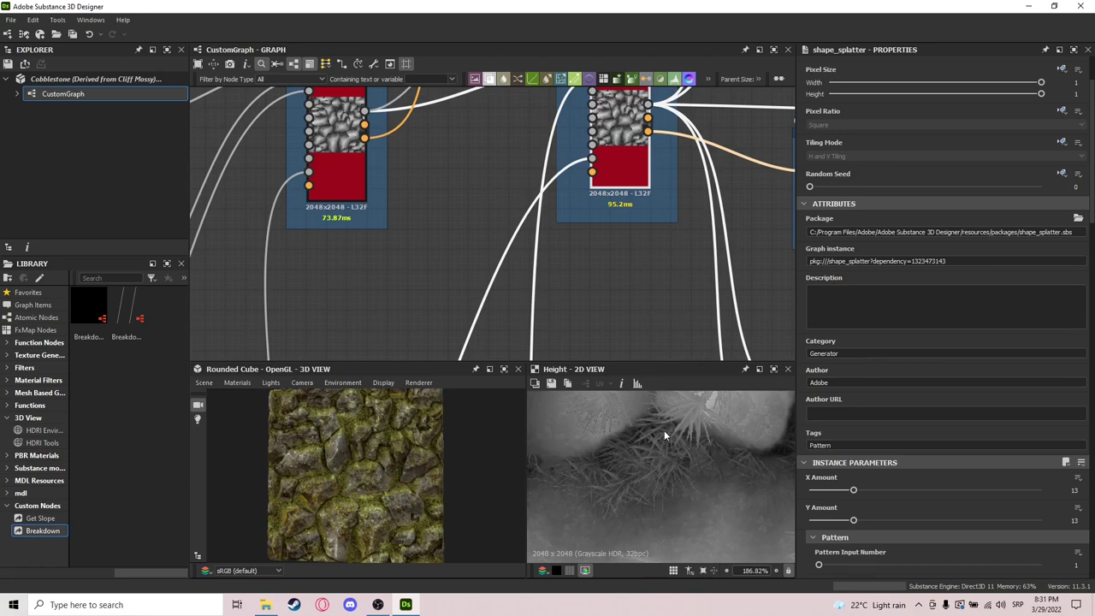
pyautogui.scroll(-4, 669, 442)
pyautogui.scroll(-3, 377, 330)
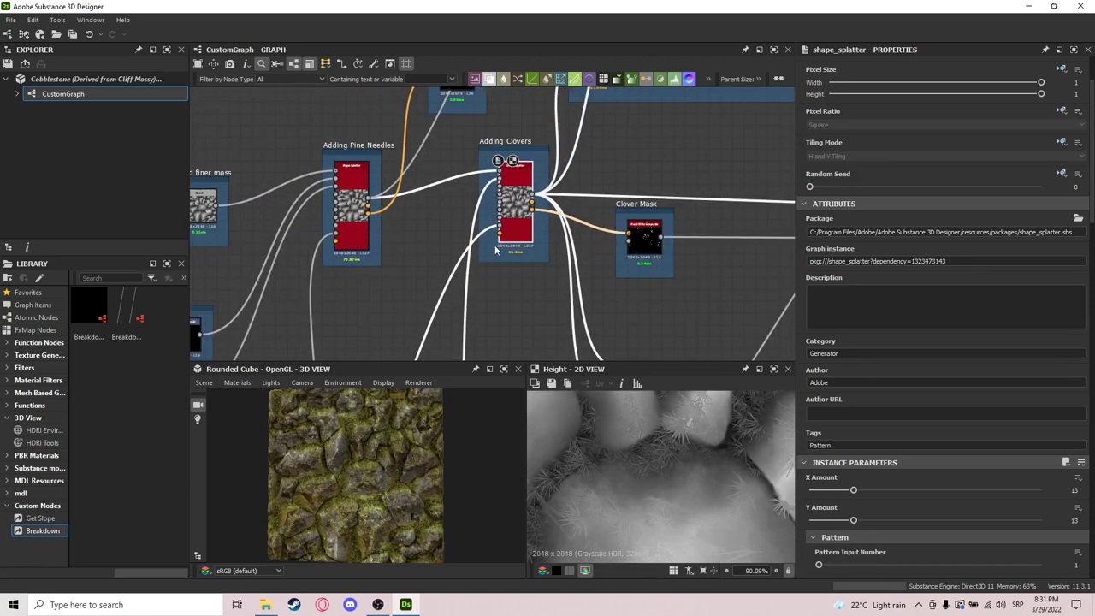
pyautogui.scroll(3, 500, 180)
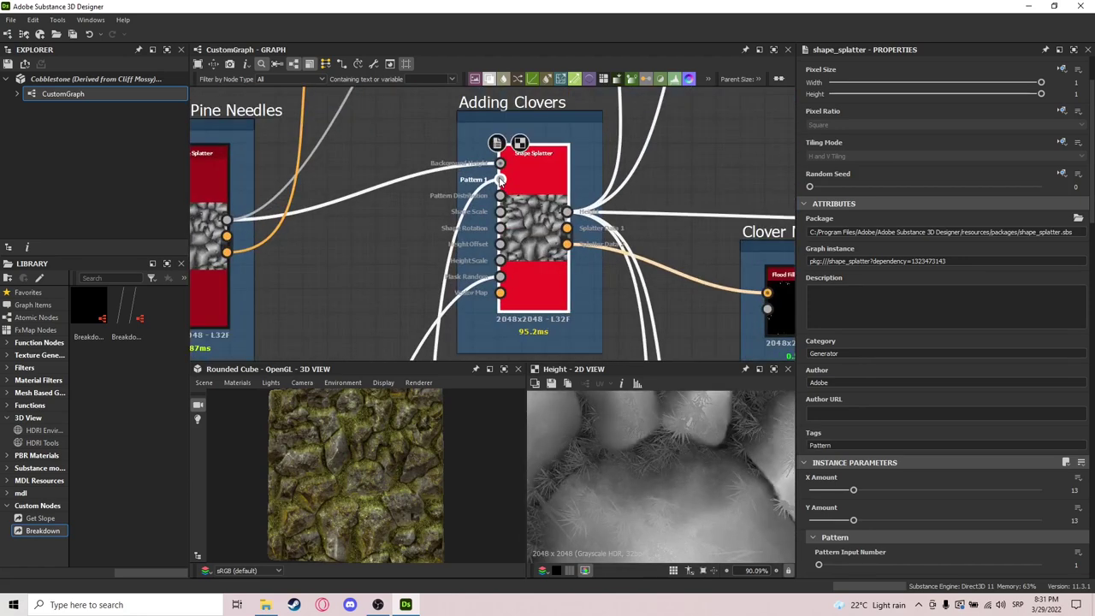
# Preview the Flood Fill to Grayscale node in the Clover Mask frame and examine the isolated clovers.
pyautogui.scroll(-3, 503, 189)
pyautogui.moveTo(535, 182); pyautogui.dragTo(498, 243, button='middle')
pyautogui.scroll(-1, 499, 243)
pyautogui.moveTo(606, 262); pyautogui.dragTo(448, 236, button='middle')
pyautogui.scroll(-2, 454, 339)
pyautogui.scroll(3, 391, 258)
pyautogui.click(419, 303)
pyautogui.doubleClick(419, 303)
pyautogui.scroll(2, 419, 306)
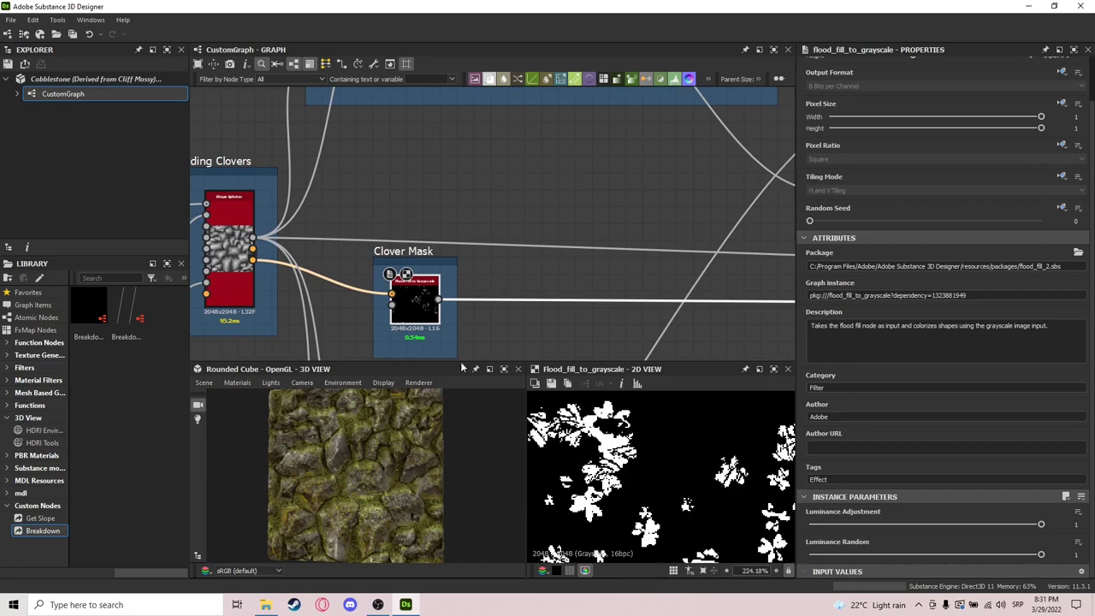
pyautogui.scroll(2, 419, 306)
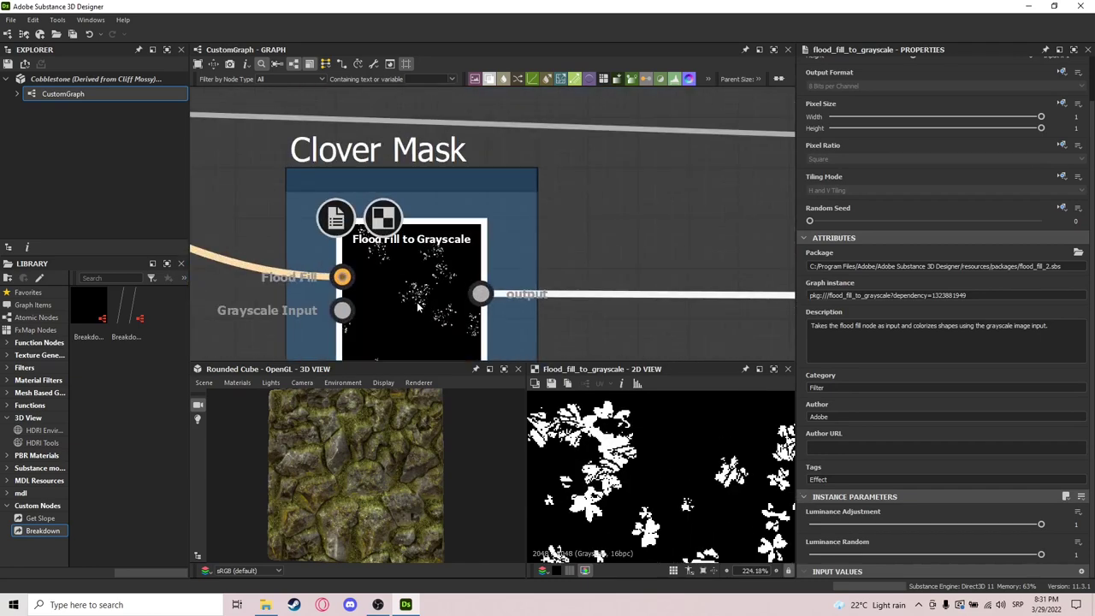
pyautogui.scroll(-6, 419, 307)
# Preview the Normal node generated from the Adding Clovers height and check its settings.
pyautogui.click(457, 288)
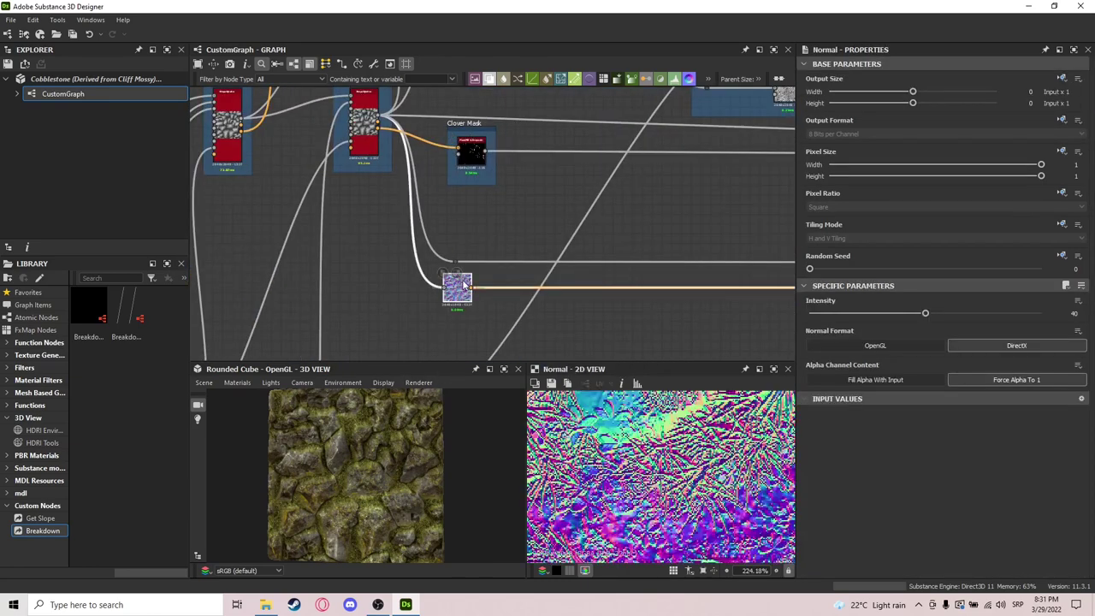
pyautogui.scroll(4, 460, 214)
pyautogui.moveTo(541, 280); pyautogui.dragTo(486, 143, button='middle')
pyautogui.scroll(-4, 485, 143)
# Trace the Normal node's connection through the base color section of the graph.
pyautogui.moveTo(503, 308); pyautogui.dragTo(327, 243, button='middle')
pyautogui.scroll(-5, 327, 243)
pyautogui.moveTo(642, 267); pyautogui.dragTo(237, 264, button='middle')
pyautogui.moveTo(514, 249); pyautogui.dragTo(633, 279, button='middle')
pyautogui.moveTo(381, 224); pyautogui.dragTo(467, 251, button='middle')
pyautogui.scroll(-3, 466, 251)
pyautogui.moveTo(660, 248)
pyautogui.mouseDown(button='middle')
pyautogui.moveTo(450, 239)
pyautogui.moveTo(435, 226)
pyautogui.moveTo(543, 243)
pyautogui.mouseUp(button='middle')
pyautogui.moveTo(460, 231); pyautogui.dragTo(511, 222, button='middle')
pyautogui.scroll(3, 511, 223)
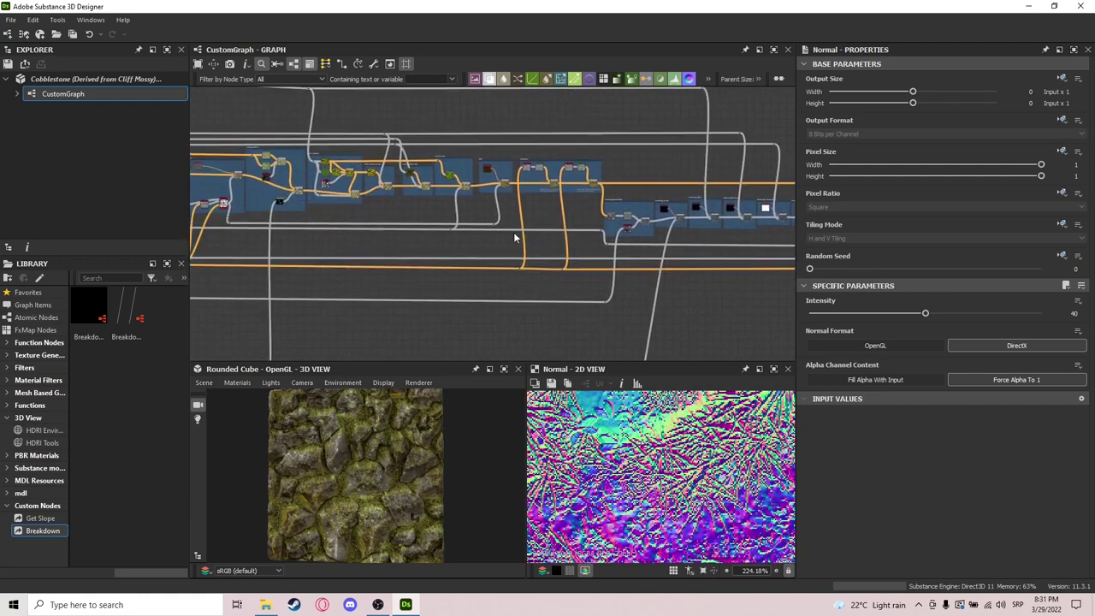
# Examine the whole normal map and follow its connection to the graph's output nodes.
pyautogui.scroll(1, 443, 262)
pyautogui.scroll(2, 443, 262)
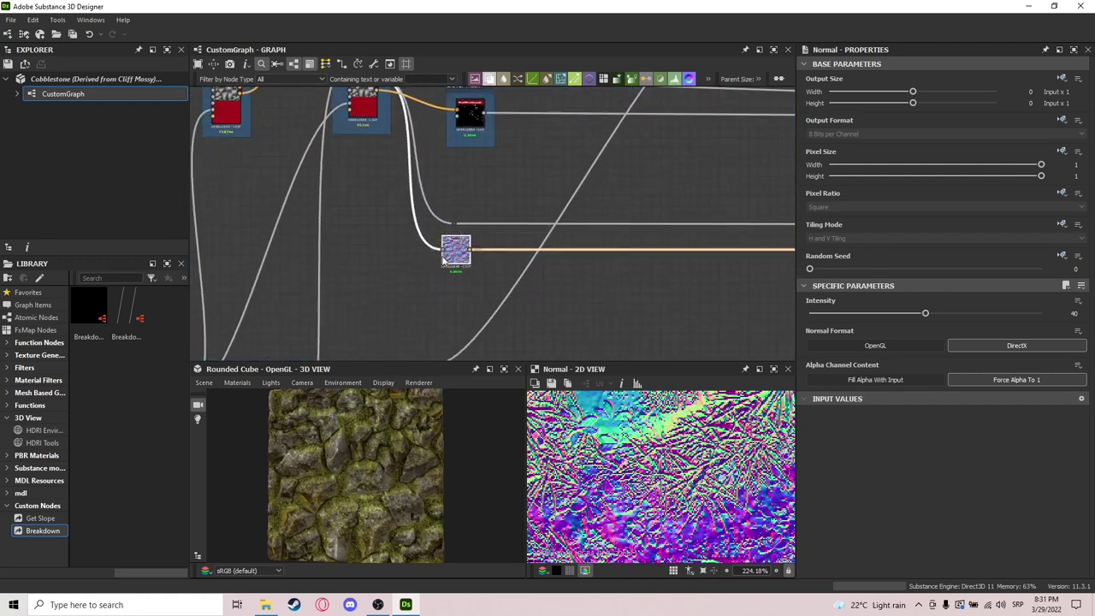
pyautogui.scroll(-3, 411, 240)
pyautogui.scroll(-10, 688, 449)
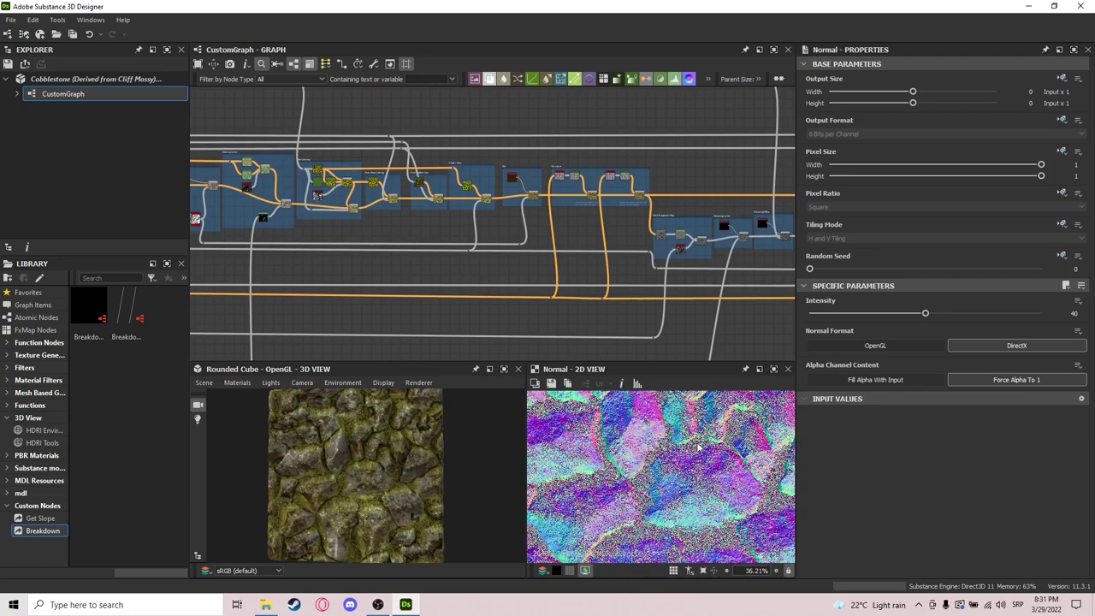
pyautogui.moveTo(689, 230); pyautogui.dragTo(466, 254, button='middle')
pyautogui.scroll(5, 743, 259)
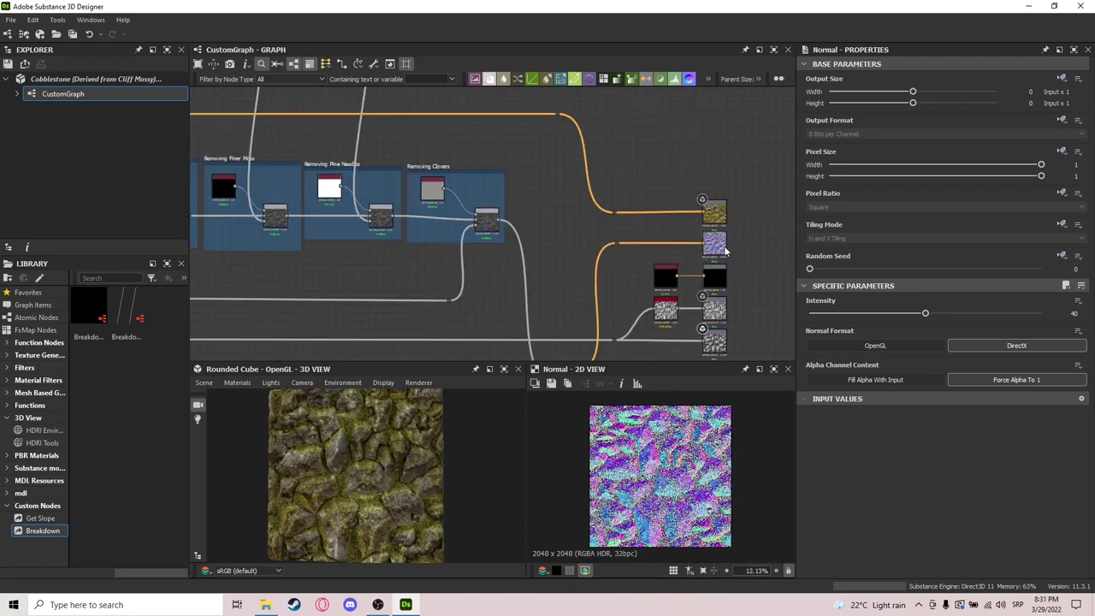
# Trace the normal output's connection back through the graph to the Normal node beside the Adding Clovers frame.
pyautogui.doubleClick(719, 245)
pyautogui.scroll(-3, 721, 246)
pyautogui.moveTo(438, 298); pyautogui.dragTo(751, 243, button='middle')
pyautogui.scroll(-3, 752, 243)
pyautogui.scroll(3, 684, 291)
pyautogui.moveTo(631, 256); pyautogui.dragTo(783, 282, button='middle')
pyautogui.scroll(-3, 783, 283)
pyautogui.scroll(3, 351, 269)
# Try an intensity of 20 on the Normal node and inspect the stones up close in the 3D view.
pyautogui.click(497, 260)
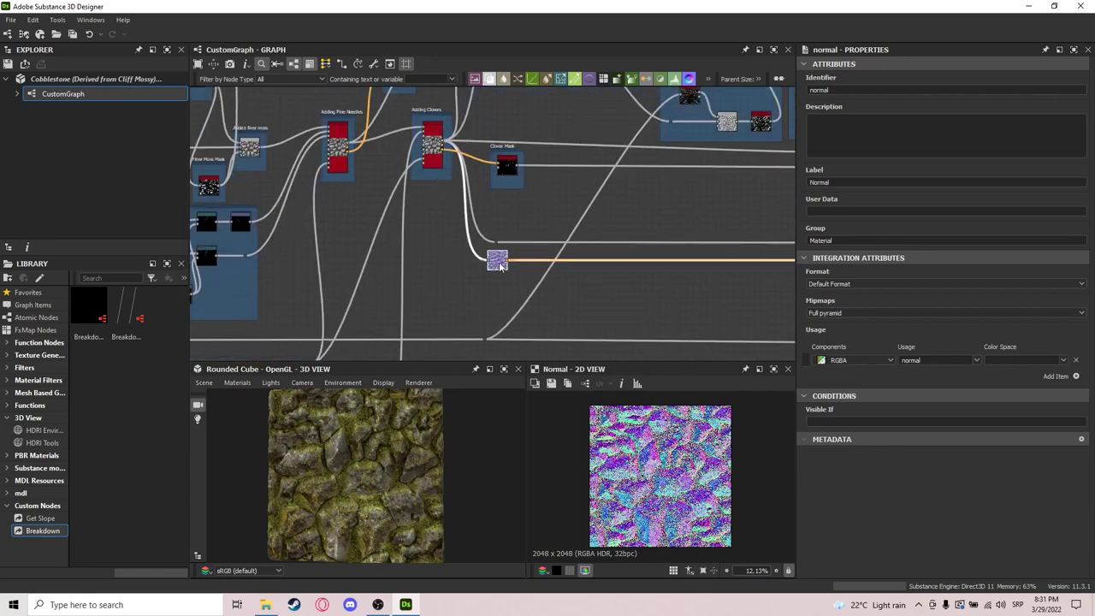
pyautogui.write('20')
pyautogui.press('Return')
pyautogui.scroll(2, 359, 483)
pyautogui.scroll(5, 360, 484)
pyautogui.scroll(4, 407, 469)
pyautogui.scroll(-3, 407, 468)
# Set the Normal node's intensity to 10 and check the material's relief on the rounded cube.
pyautogui.click(1083, 317)
pyautogui.write('10')
pyautogui.press('Return')
pyautogui.scroll(-4, 377, 463)
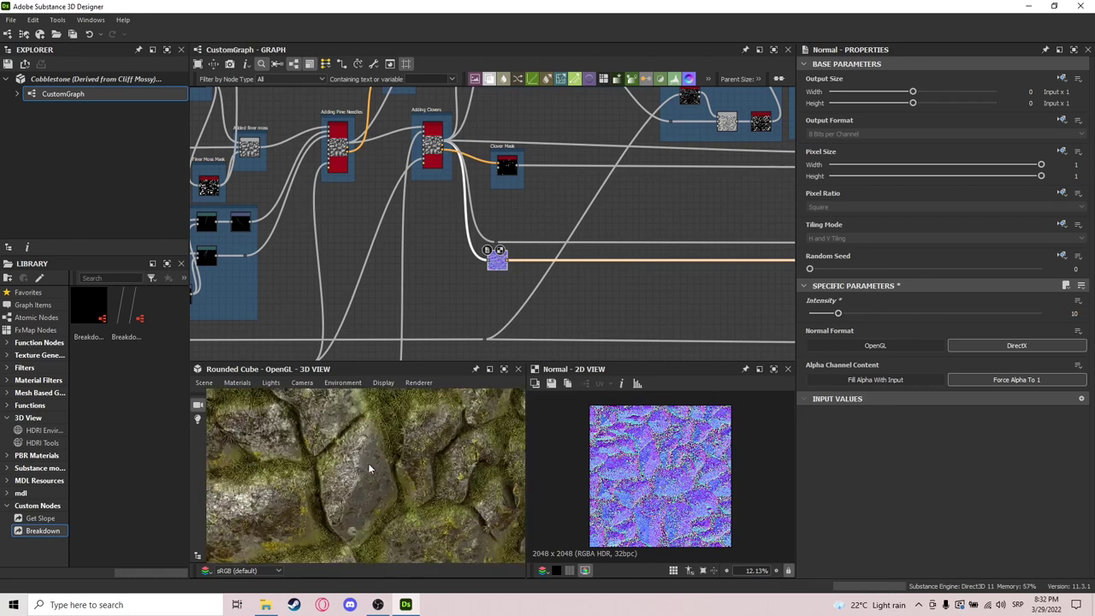
pyautogui.moveTo(377, 463); pyautogui.dragTo(408, 439)
# Preview the Ambient Occlusion (HBAO) node derived from the Adding Clovers height at the start of the color section.
pyautogui.moveTo(537, 205); pyautogui.dragTo(500, 260, button='middle')
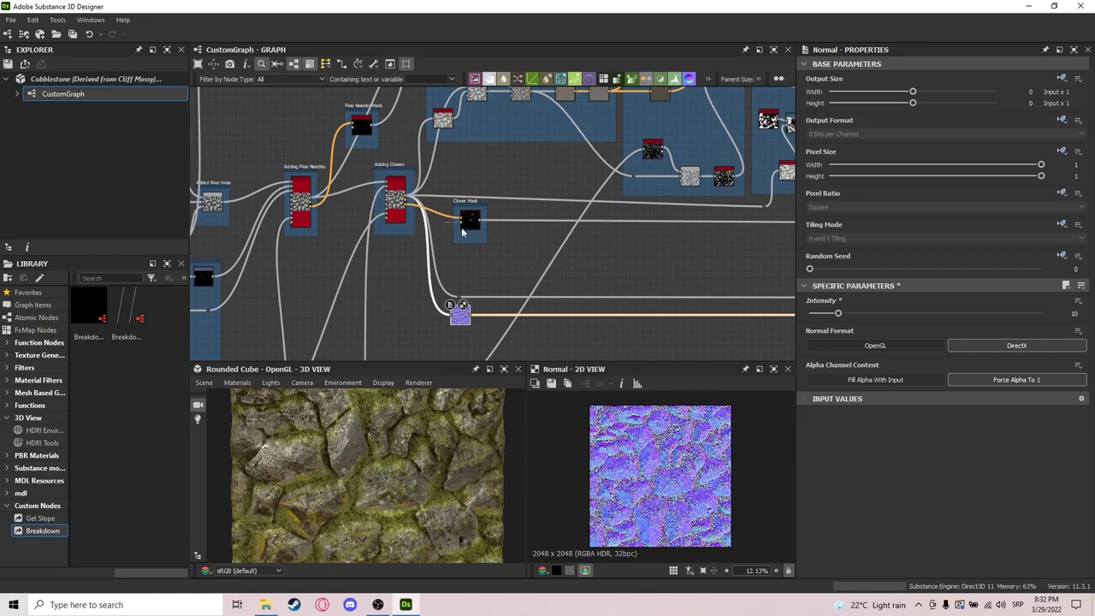
pyautogui.scroll(5, 452, 236)
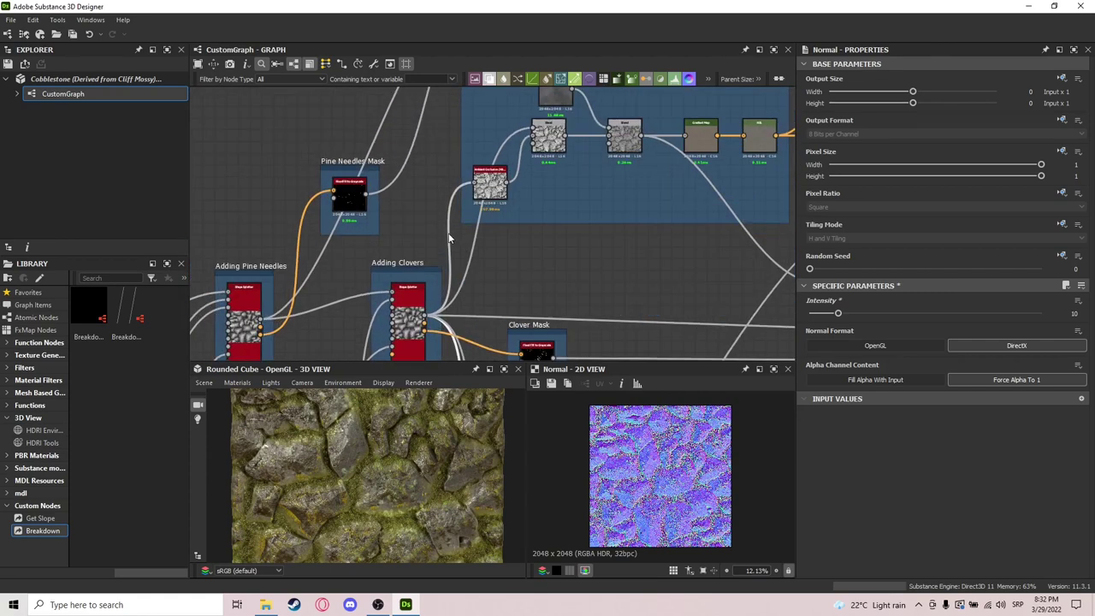
pyautogui.scroll(3, 488, 182)
pyautogui.doubleClick(492, 182)
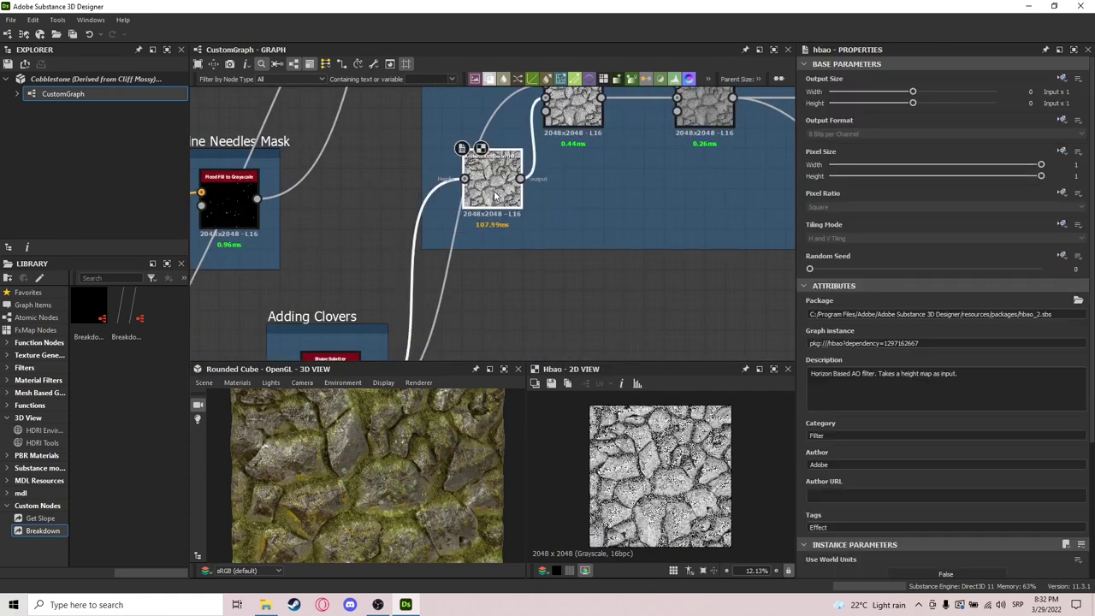
pyautogui.scroll(1, 680, 523)
pyautogui.moveTo(577, 166); pyautogui.dragTo(548, 230, button='middle')
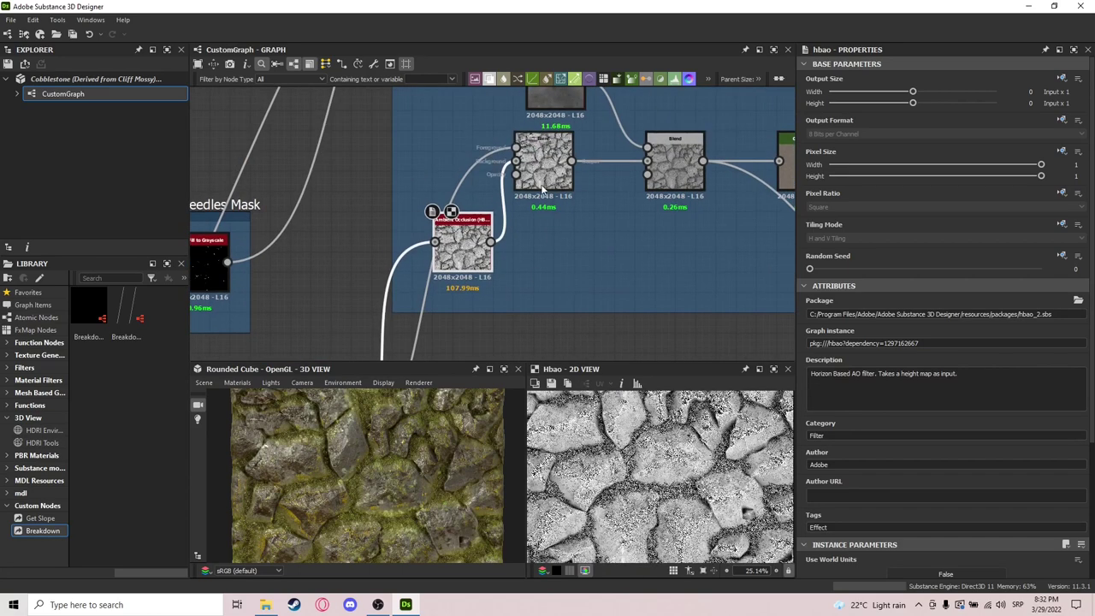
# Preview the two Blend nodes and the Fractal Sum Base in the Initial Color Block in frame and examine the blended detail.
pyautogui.click(544, 164)
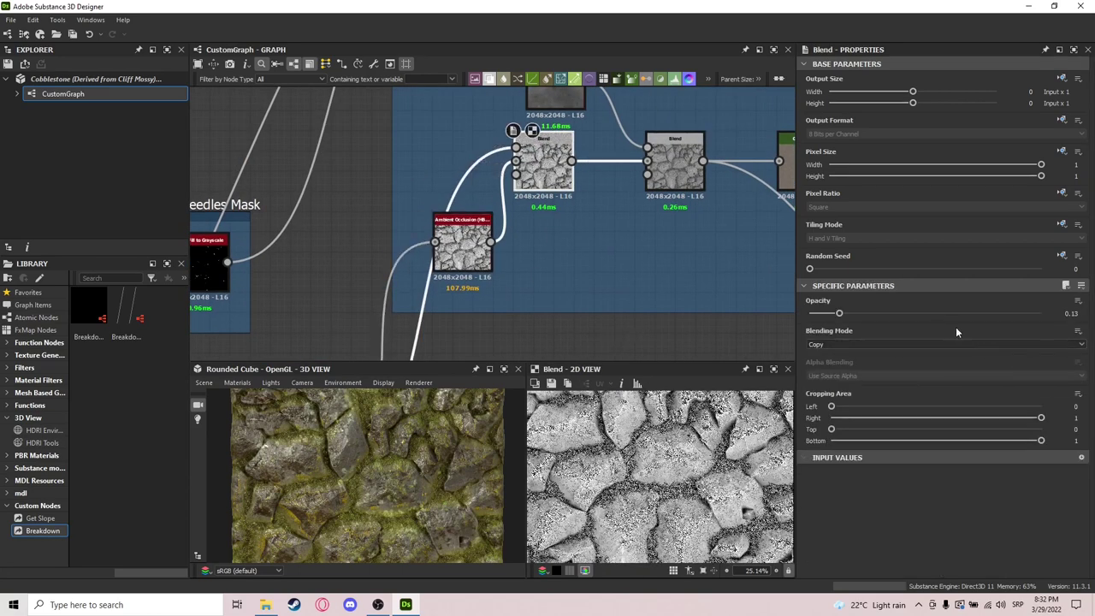
pyautogui.moveTo(676, 197); pyautogui.dragTo(595, 288, button='middle')
pyautogui.doubleClick(595, 264)
pyautogui.doubleClick(471, 189)
pyautogui.click(570, 256)
pyautogui.scroll(6, 681, 463)
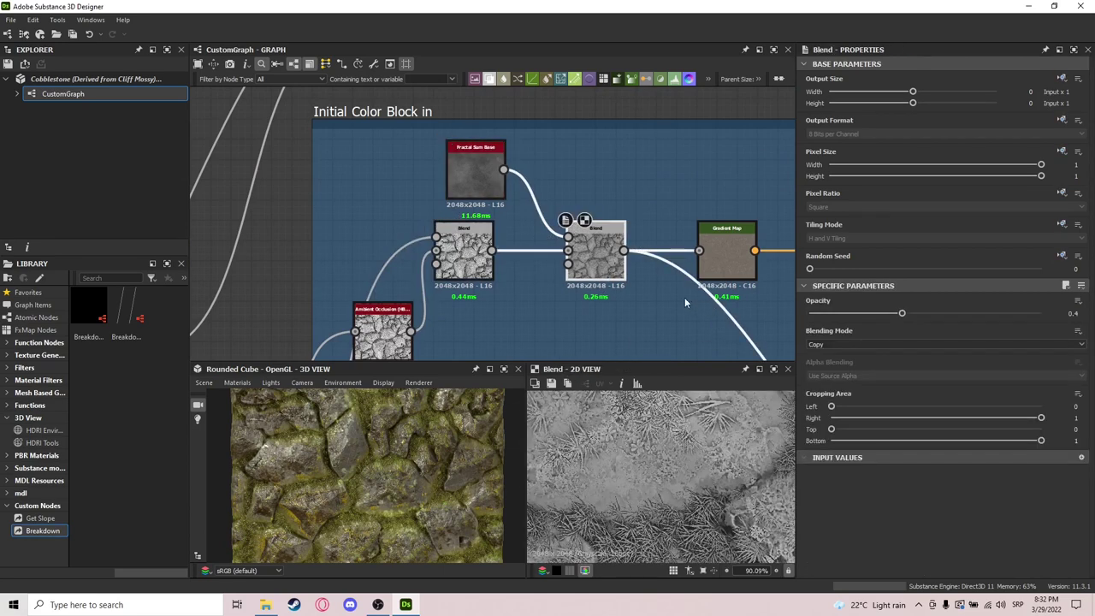
# Check the Gradient Map's gradient and preview the HSL node in the Initial Color Block in frame.
pyautogui.moveTo(623, 319); pyautogui.dragTo(523, 320, button='middle')
pyautogui.click(640, 271)
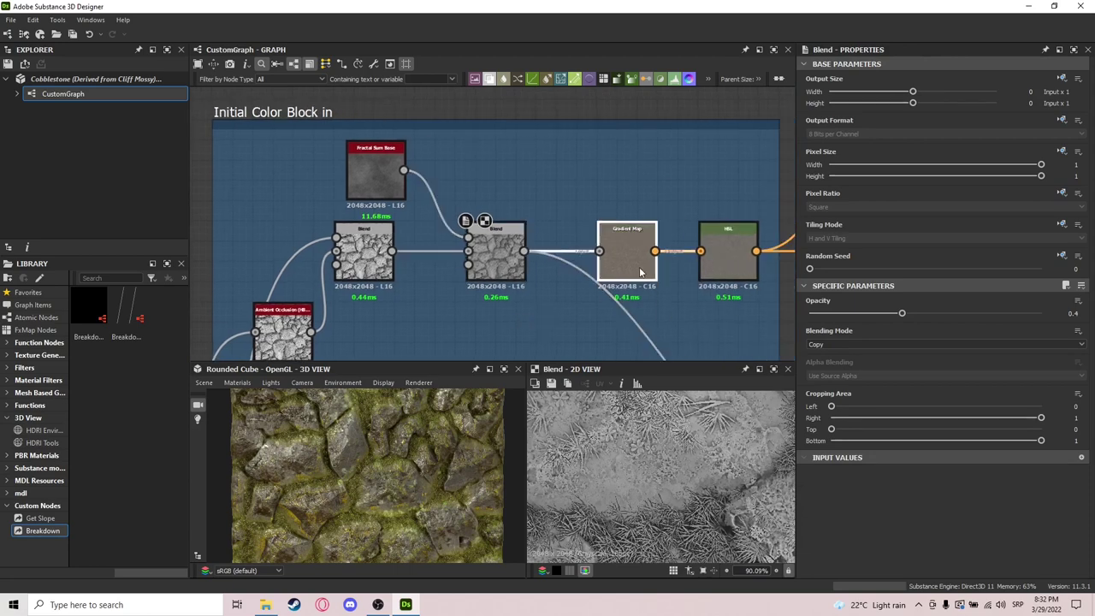
pyautogui.scroll(-6, 743, 449)
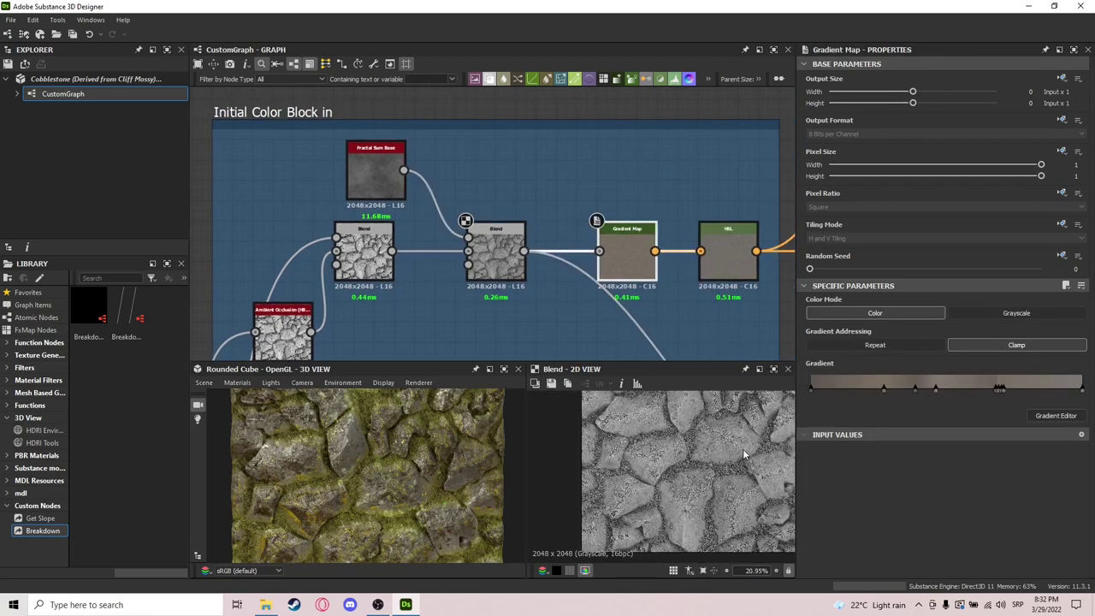
pyautogui.moveTo(700, 331); pyautogui.dragTo(599, 325, button='middle')
pyautogui.press('f')
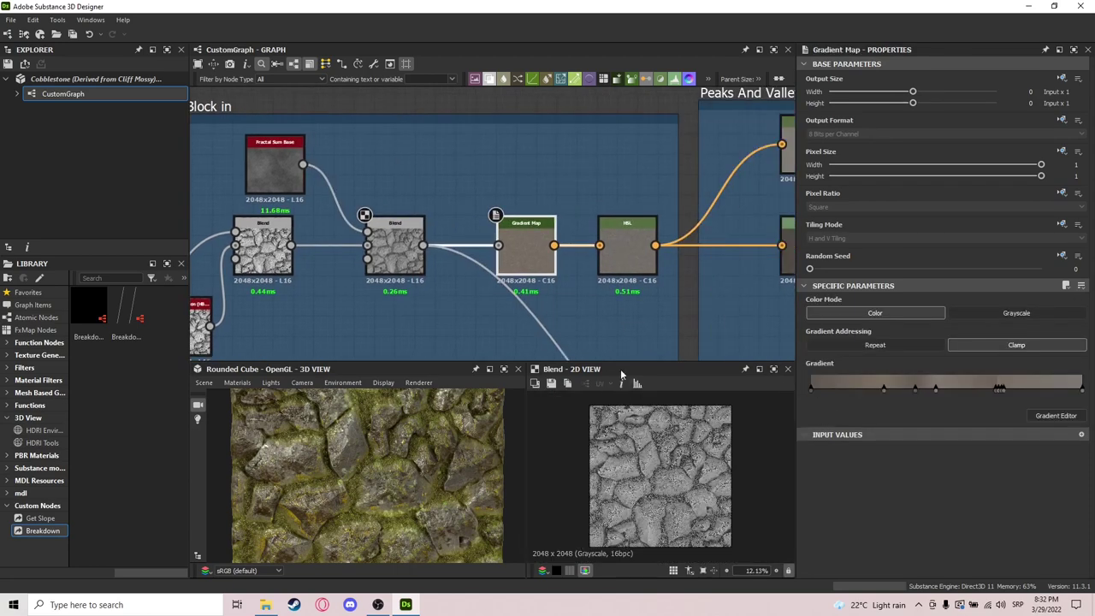
pyautogui.moveTo(595, 281); pyautogui.dragTo(530, 258, button='middle')
pyautogui.doubleClick(563, 229)
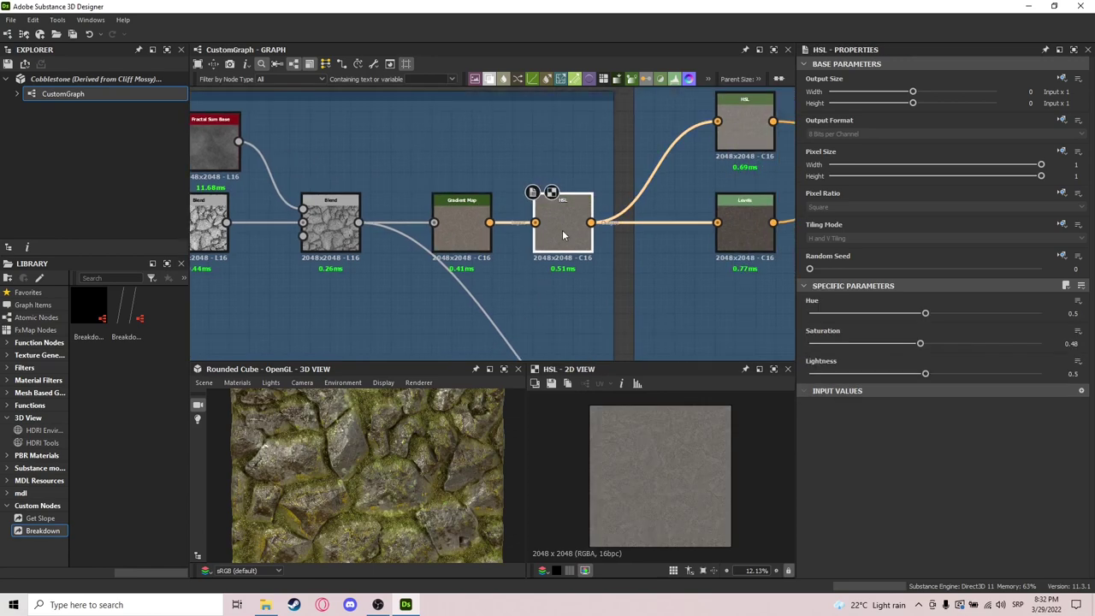
# Compare the HSL and Levels color variants that feed the Blend in the Peaks And Valleys frame.
pyautogui.moveTo(673, 260); pyautogui.dragTo(574, 279, button='middle')
pyautogui.click(650, 160)
pyautogui.click(655, 243)
pyautogui.moveTo(702, 242); pyautogui.dragTo(588, 253, button='middle')
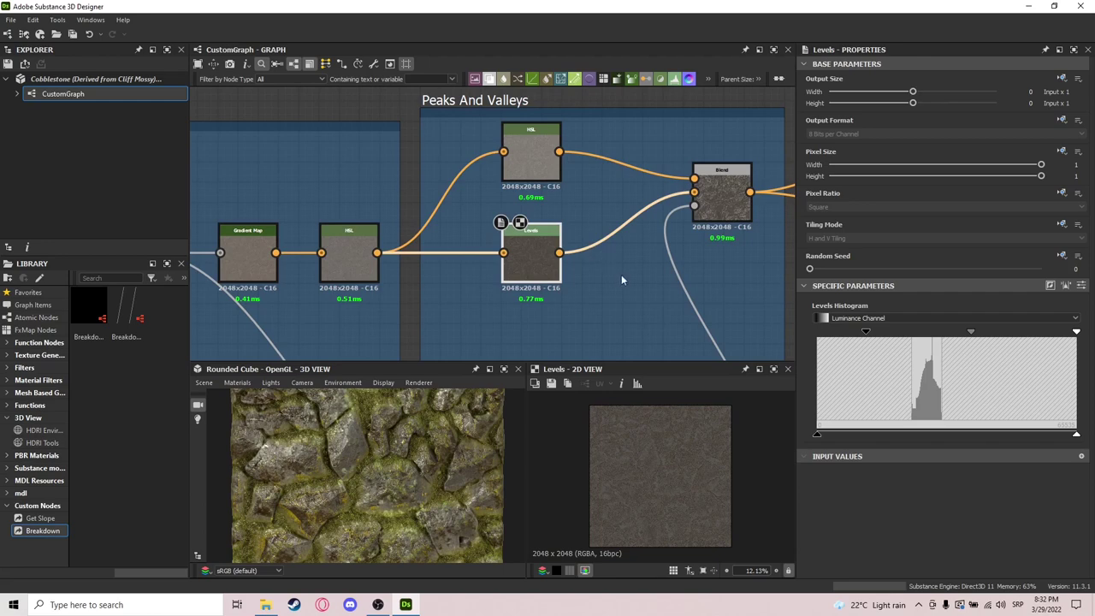
pyautogui.click(531, 158)
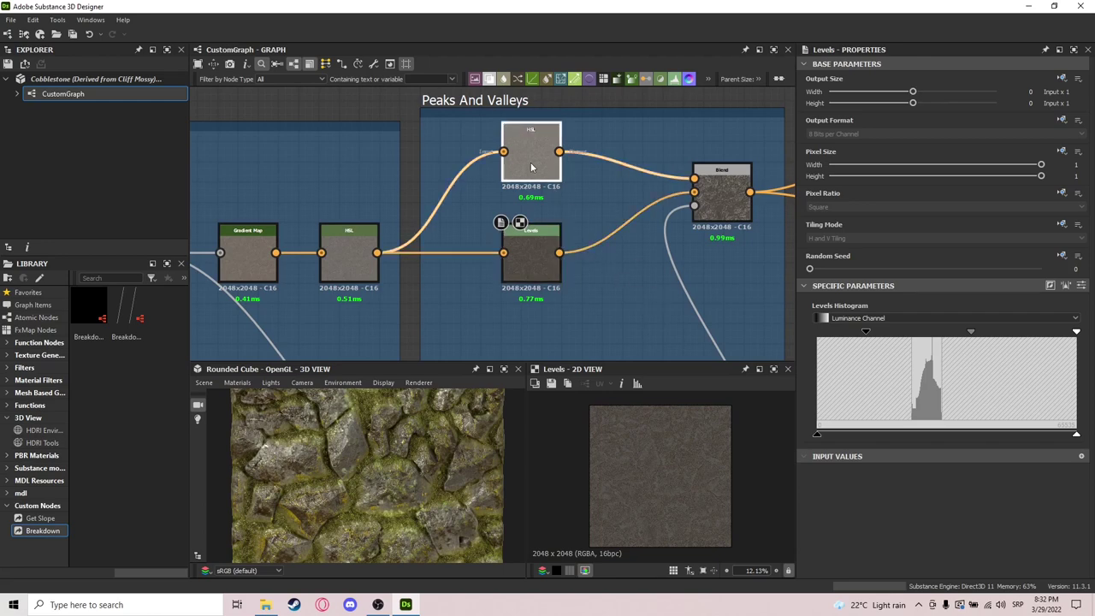
pyautogui.click(530, 238)
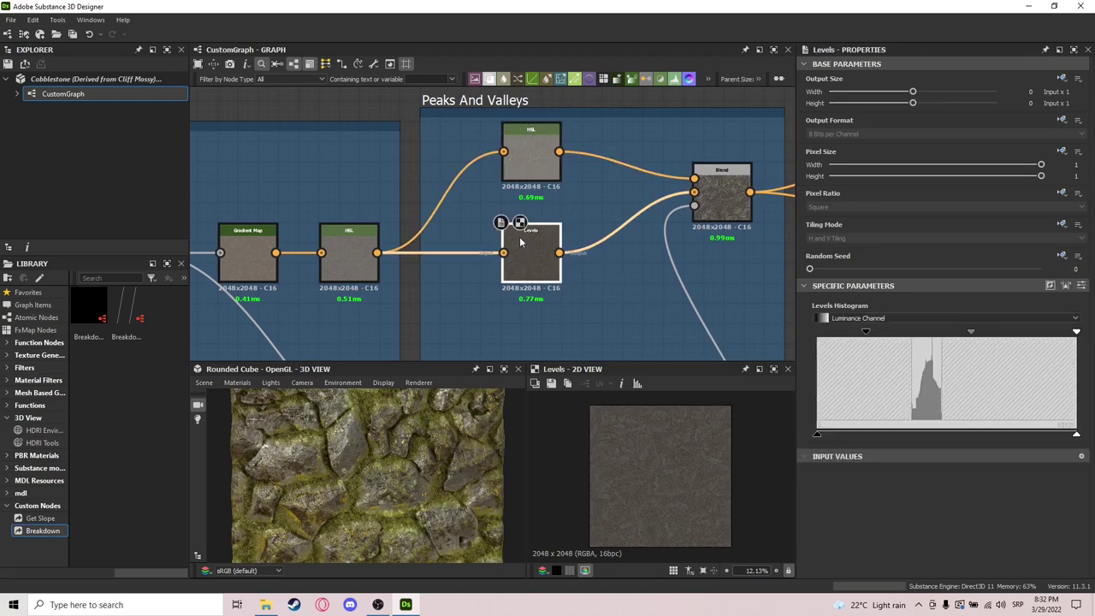
pyautogui.click(534, 175)
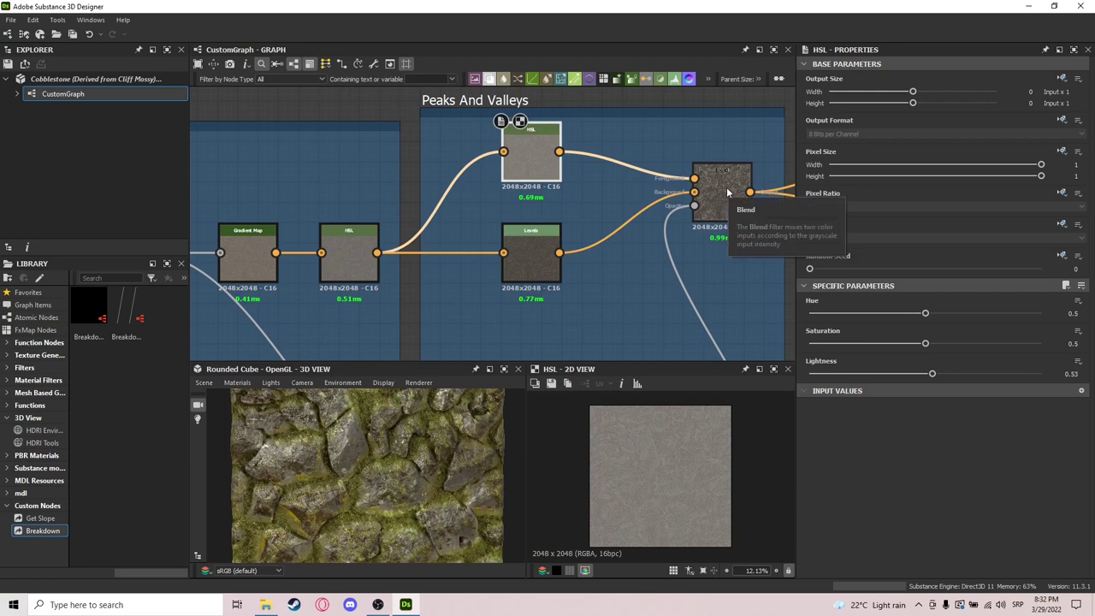
pyautogui.click(515, 268)
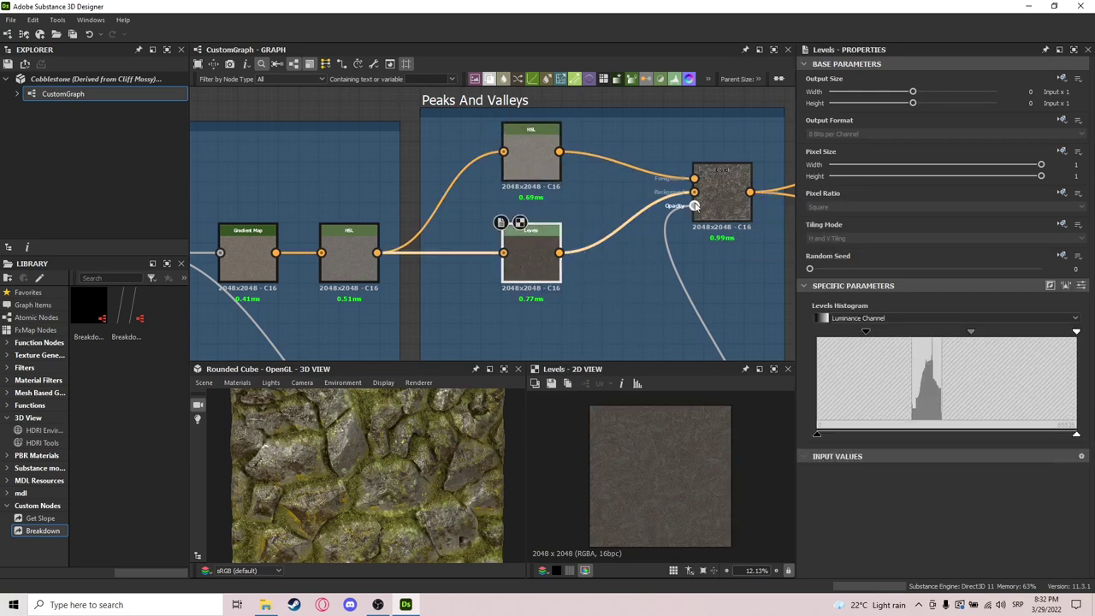
# Preview the Peaks And Valleys Blend that mixes the HSL and Levels colors and examine its detail.
pyautogui.click(721, 199)
pyautogui.scroll(4, 722, 467)
pyautogui.scroll(3, 634, 475)
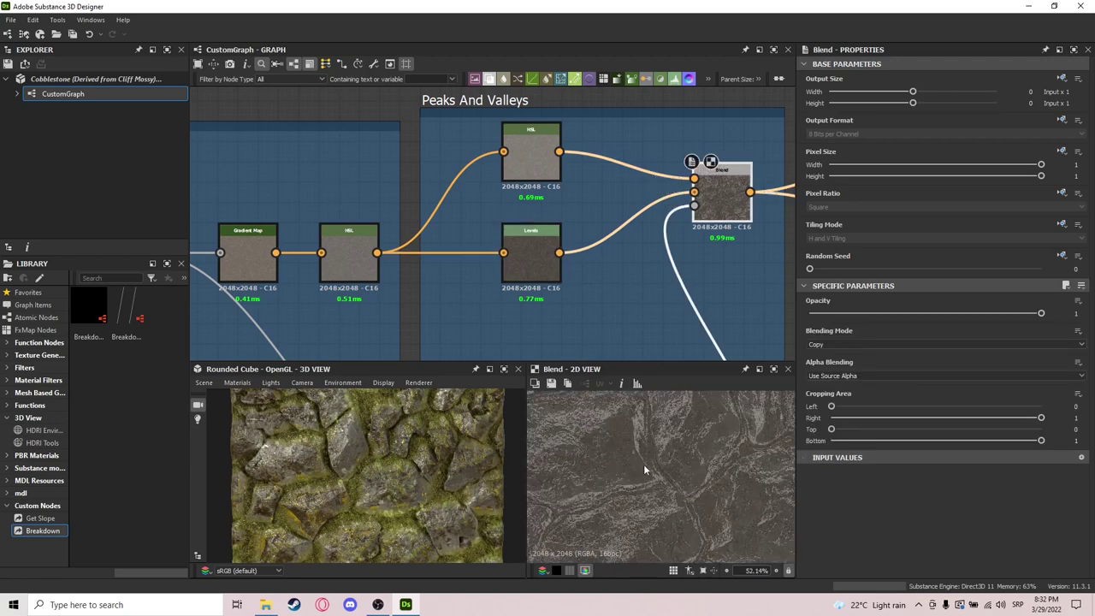
pyautogui.scroll(-2, 714, 276)
# Follow the Peaks And Valleys mask branch to the Get Slope node and preview its slope mask.
pyautogui.moveTo(659, 295); pyautogui.dragTo(628, 264, button='middle')
pyautogui.scroll(-3, 662, 252)
pyautogui.scroll(8, 604, 262)
pyautogui.doubleClick(603, 263)
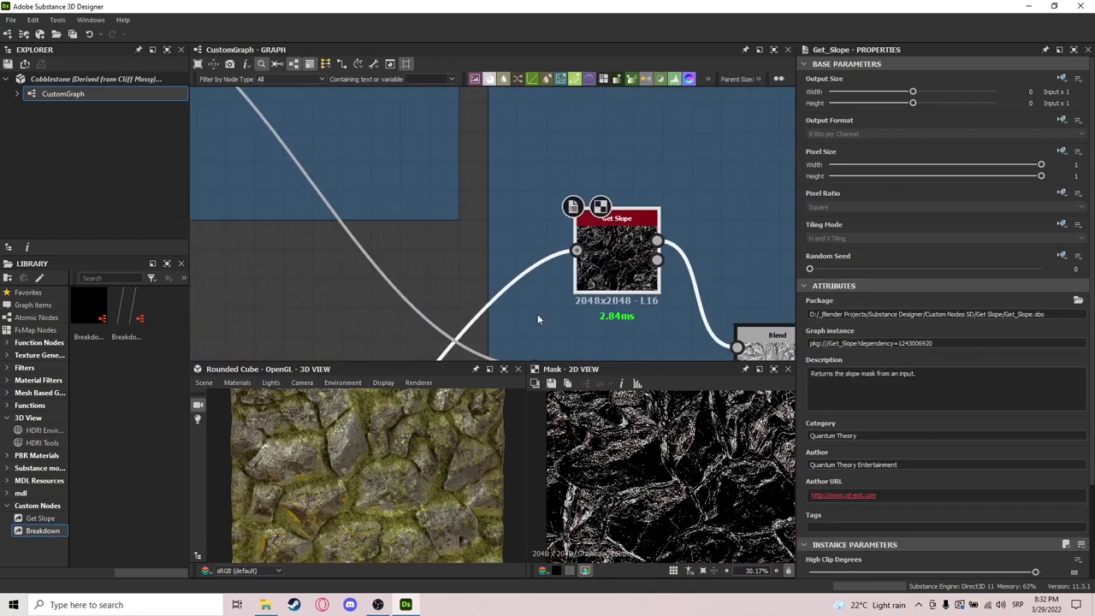
# Trace the Get Slope input back to the Blend in the Spots frame and preview that height.
pyautogui.scroll(-5, 537, 316)
pyautogui.moveTo(529, 329); pyautogui.dragTo(561, 253, button='middle')
pyautogui.moveTo(501, 340); pyautogui.dragTo(565, 165, button='middle')
pyautogui.scroll(-3, 565, 165)
pyautogui.moveTo(417, 285); pyautogui.dragTo(623, 274, button='middle')
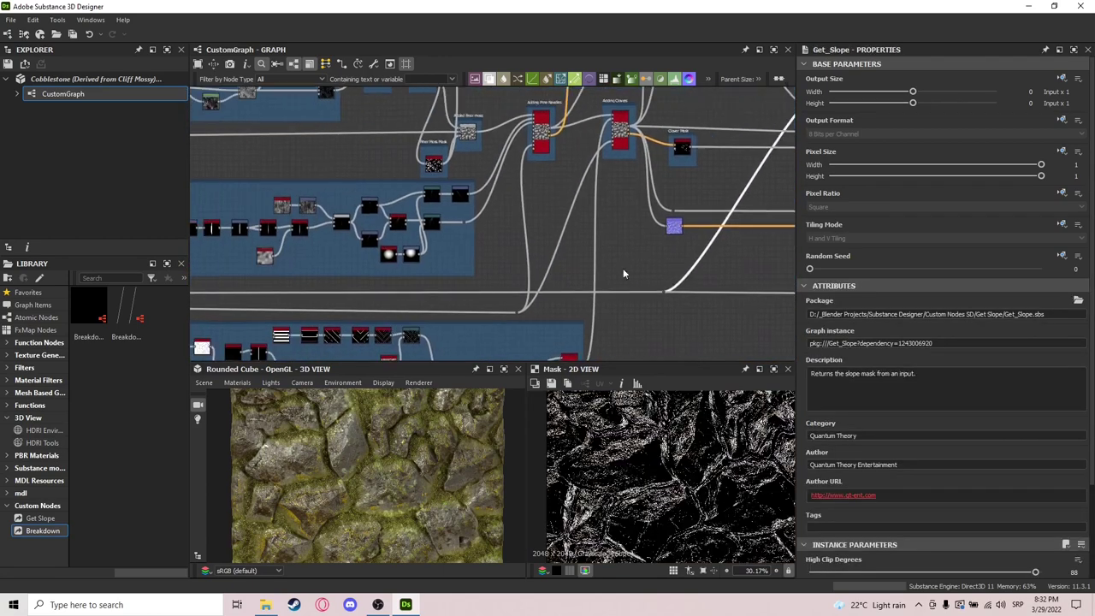
pyautogui.click(333, 293)
pyautogui.scroll(-3, 333, 293)
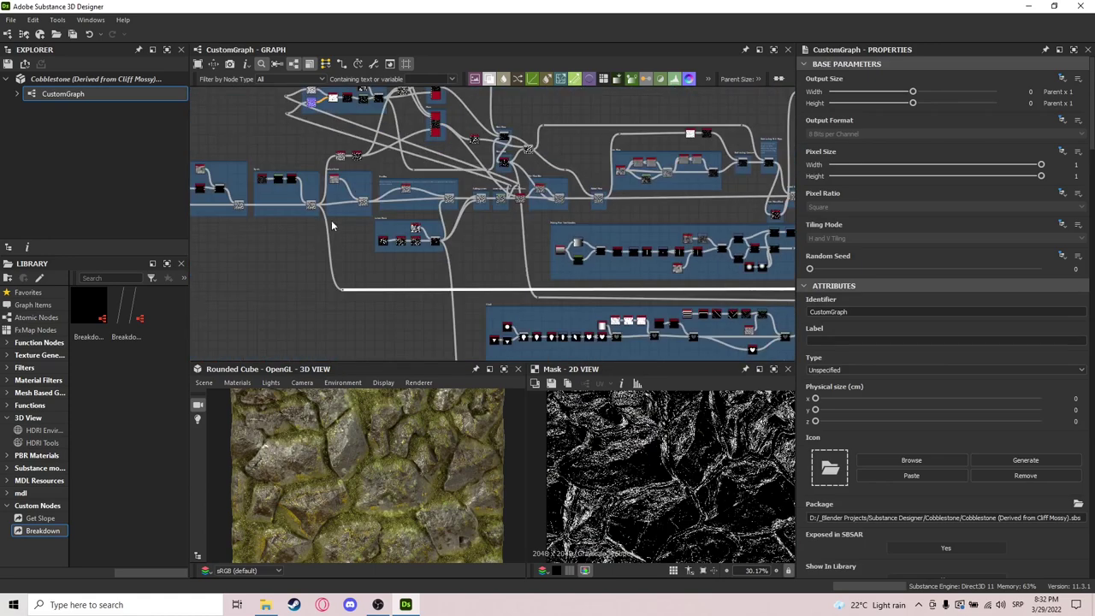
pyautogui.scroll(7, 291, 189)
pyautogui.moveTo(364, 193); pyautogui.dragTo(446, 201, button='middle')
pyautogui.moveTo(435, 210); pyautogui.dragTo(445, 264)
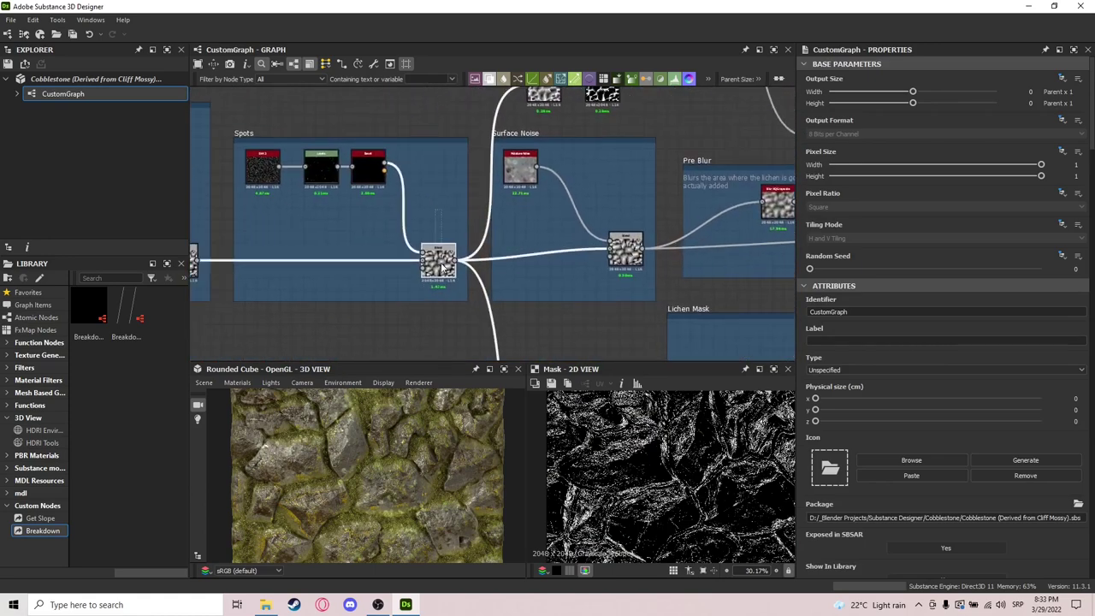
pyautogui.doubleClick(438, 261)
# Return to the Get Slope node in the Peaks And Valleys frame and preview its mask again.
pyautogui.scroll(-4, 668, 274)
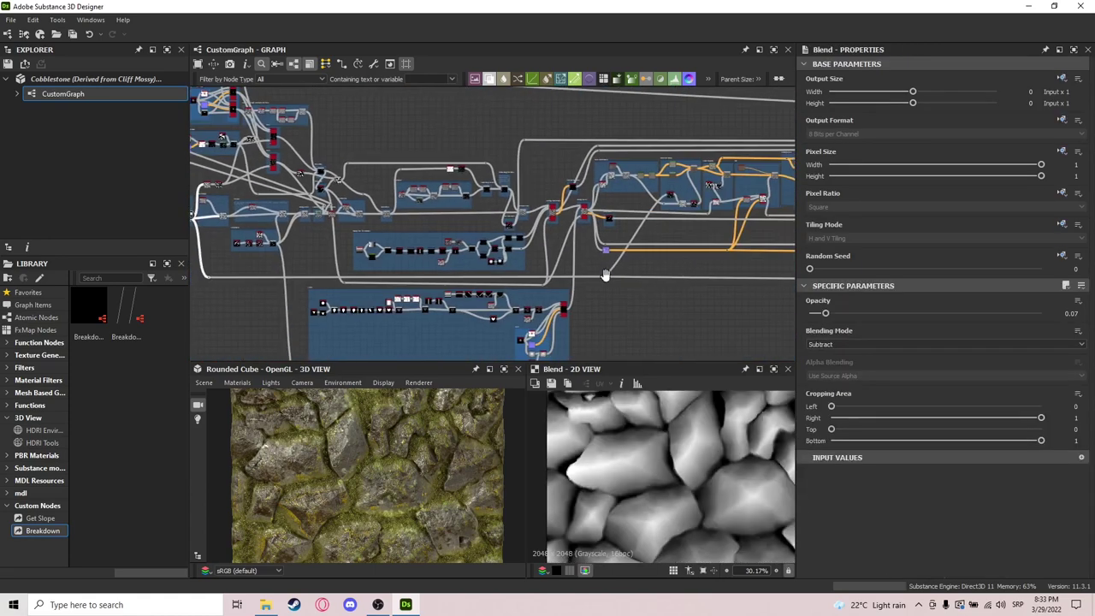
pyautogui.moveTo(676, 231); pyautogui.dragTo(530, 248, button='middle')
pyautogui.scroll(8, 413, 292)
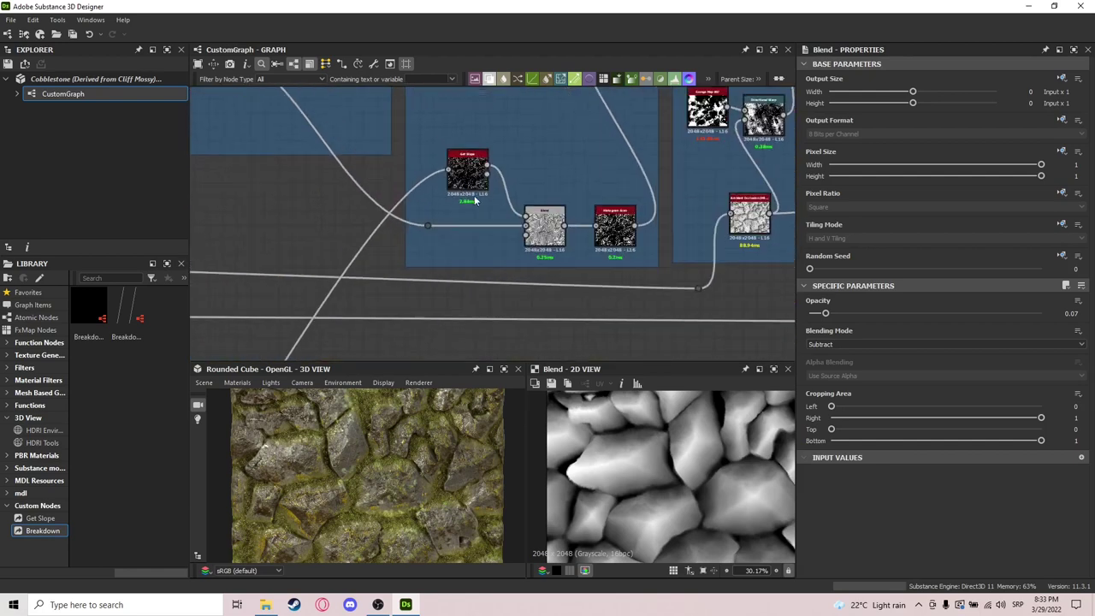
pyautogui.doubleClick(469, 172)
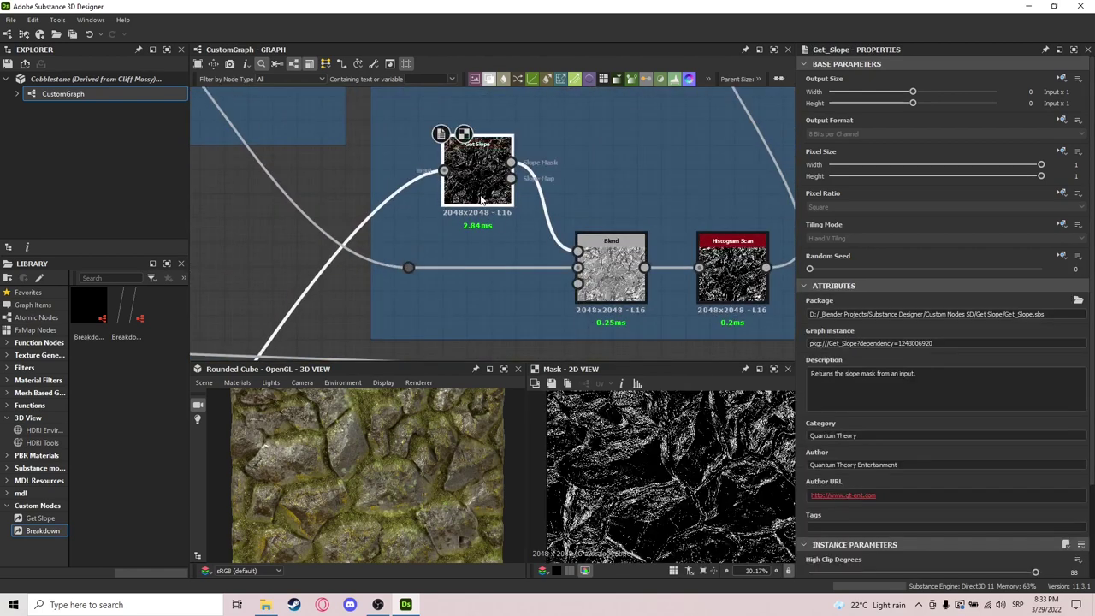
# Preview the Add (Linear Dodge) Blend after Get Slope and the Initial Color Block in Blend used as its background.
pyautogui.moveTo(611, 269); pyautogui.dragTo(523, 279, button='middle')
pyautogui.doubleClick(517, 261)
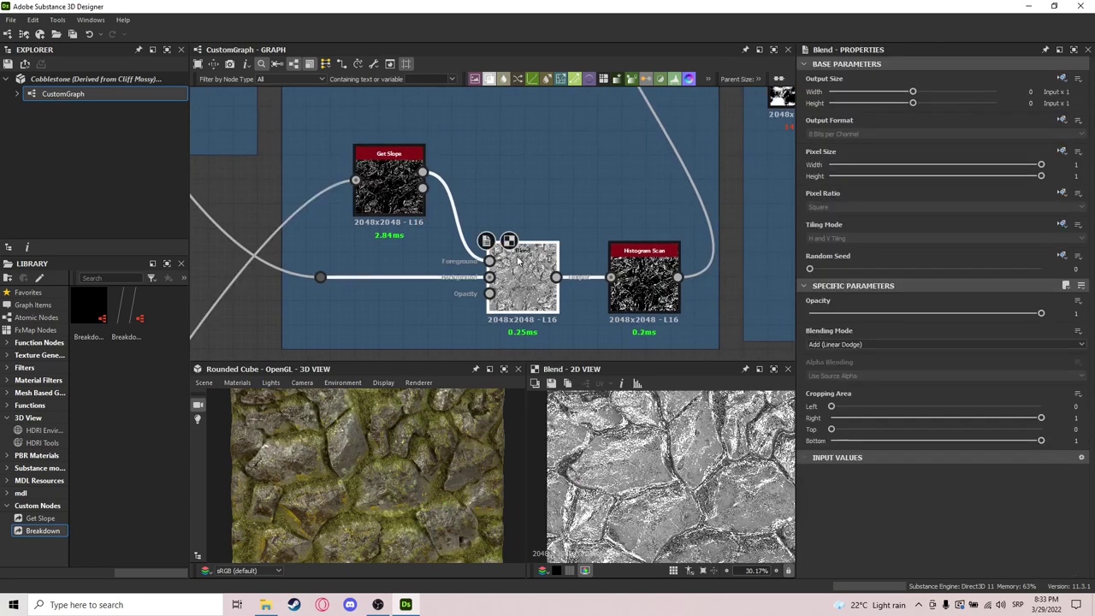
pyautogui.scroll(-3, 588, 296)
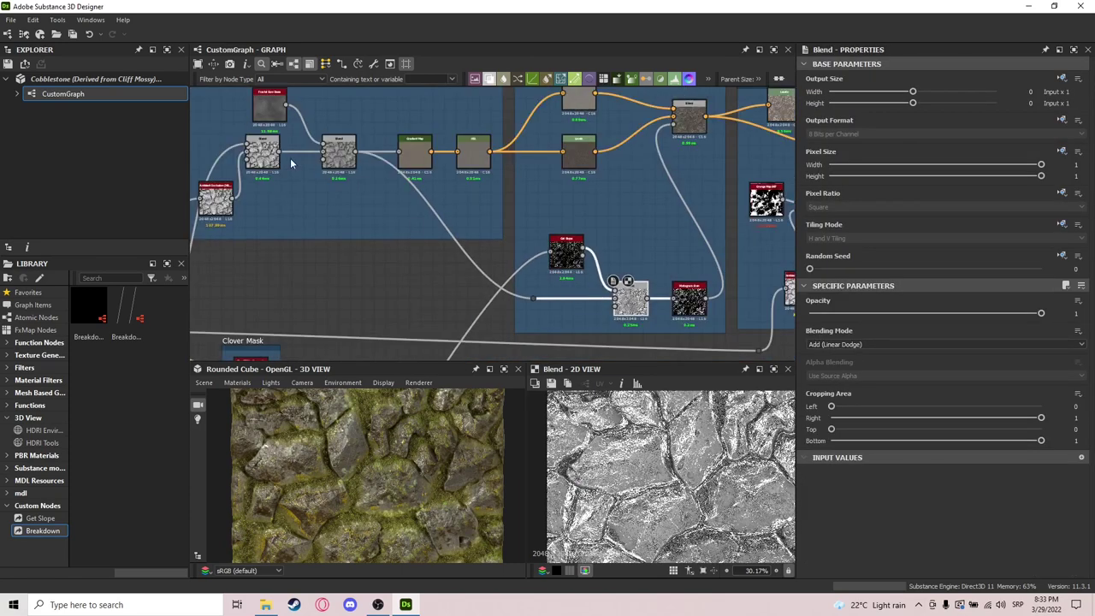
pyautogui.doubleClick(339, 159)
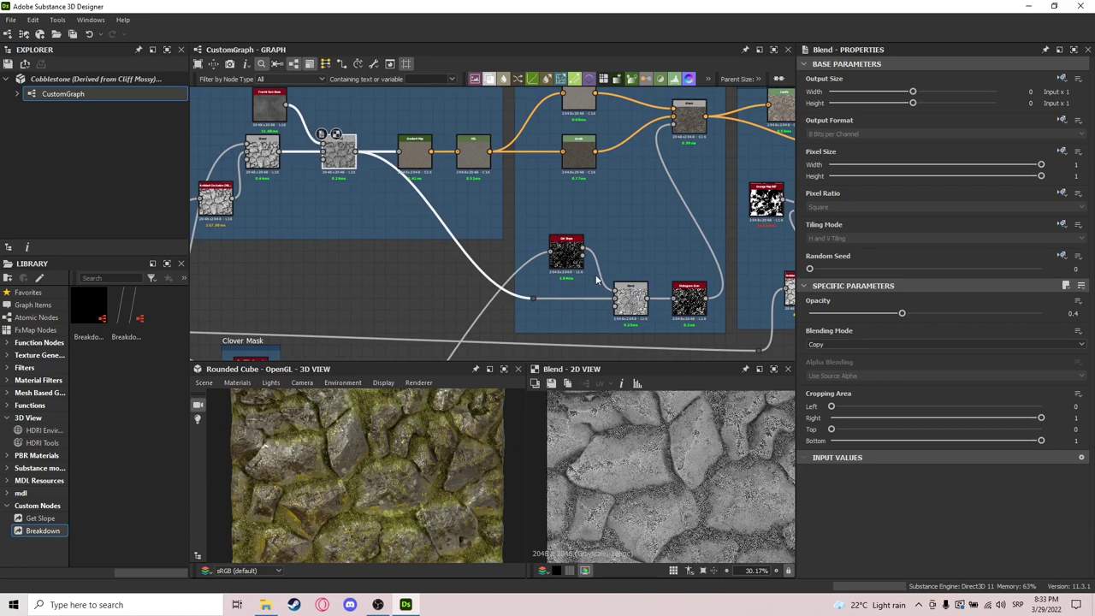
# Preview the Histogram Scan that finishes the Peaks And Valleys mask and view its whole output.
pyautogui.scroll(5, 593, 278)
pyautogui.doubleClick(556, 261)
pyautogui.scroll(-4, 681, 483)
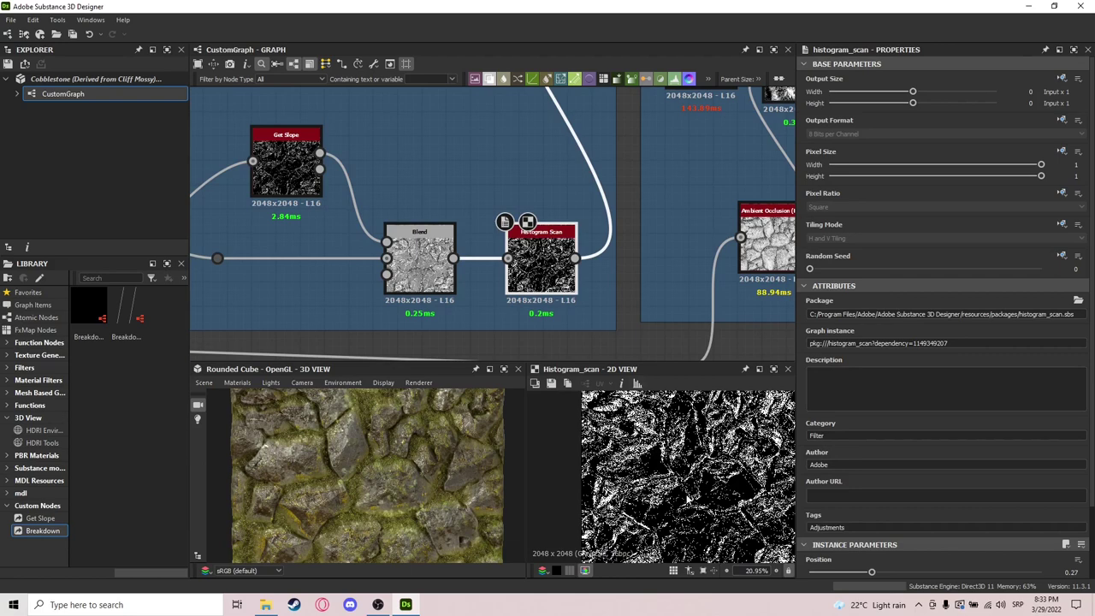
# Follow the Histogram Scan mask to the opacity input of the Peaks And Valleys Blend and examine the masked color result.
pyautogui.scroll(-3, 687, 499)
pyautogui.moveTo(574, 256); pyautogui.dragTo(554, 405, button='middle')
pyautogui.scroll(-3, 555, 404)
pyautogui.scroll(-1, 511, 254)
pyautogui.moveTo(511, 254); pyautogui.dragTo(536, 337, button='middle')
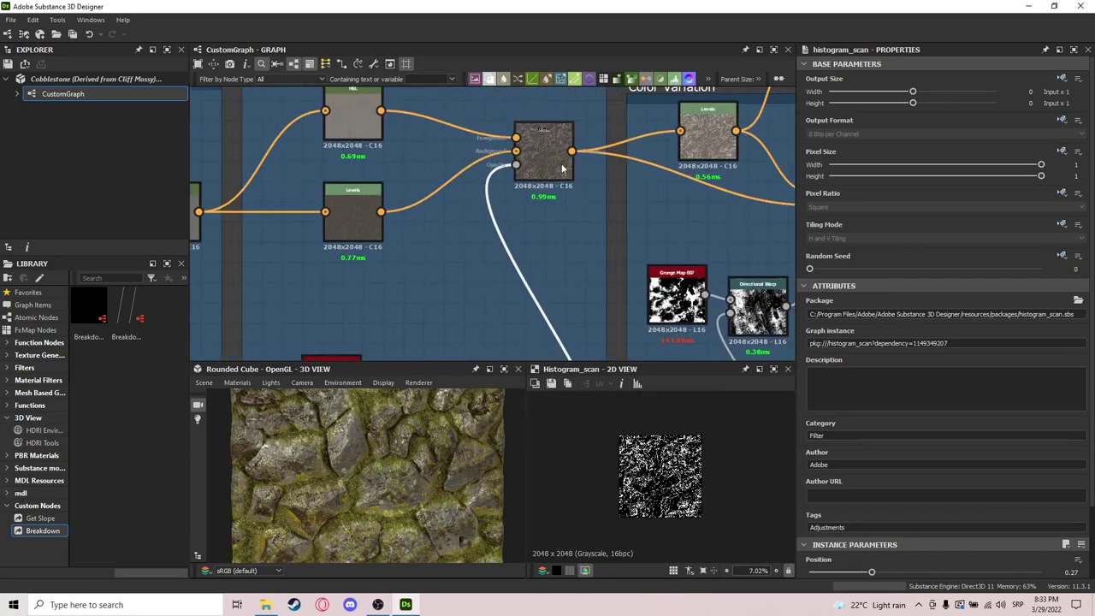
pyautogui.doubleClick(564, 153)
pyautogui.scroll(4, 670, 464)
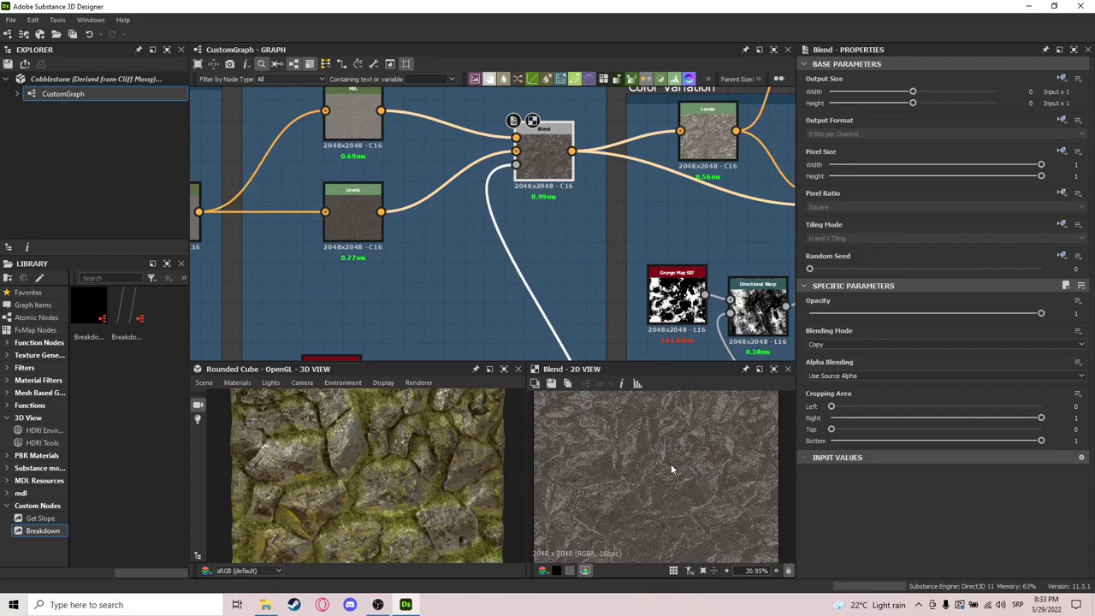
pyautogui.scroll(2, 671, 469)
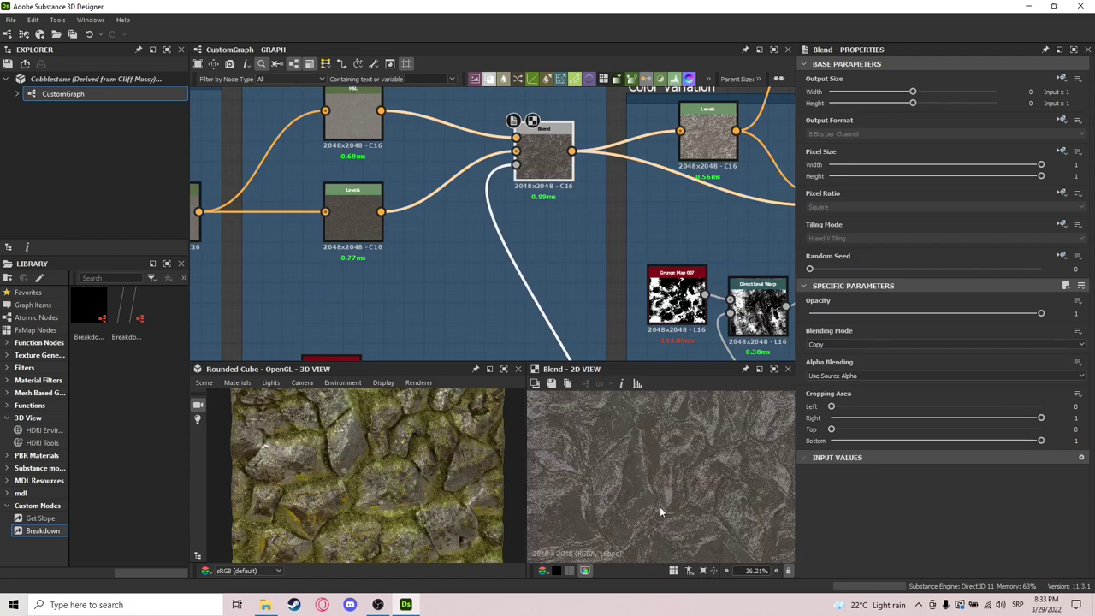
# Preview the Levels node in the Color Variation frame and check its histogram settings.
pyautogui.scroll(-3, 558, 245)
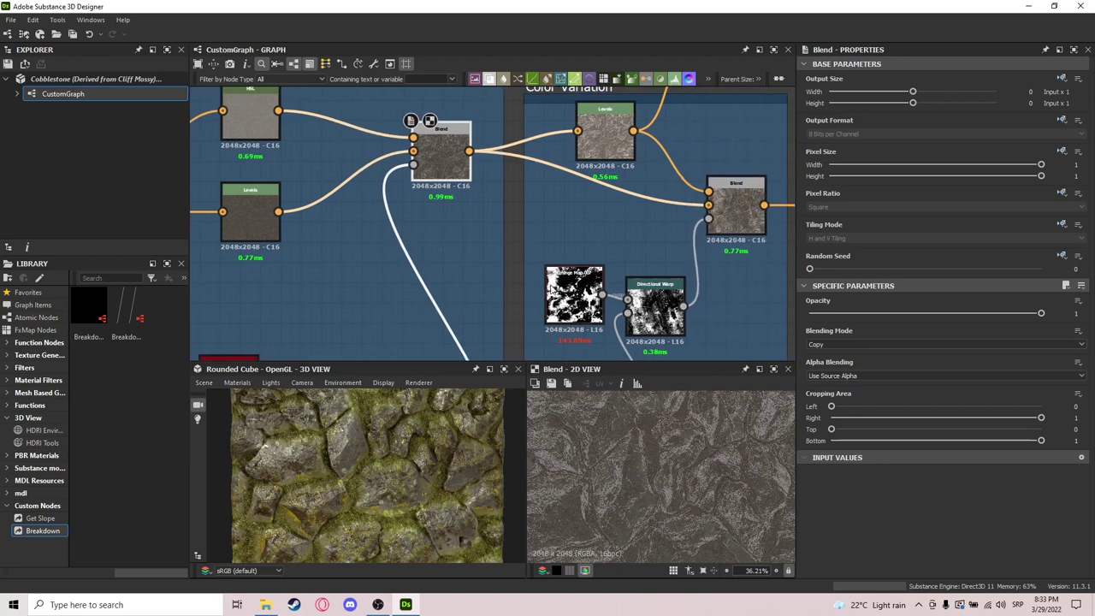
pyautogui.click(555, 212)
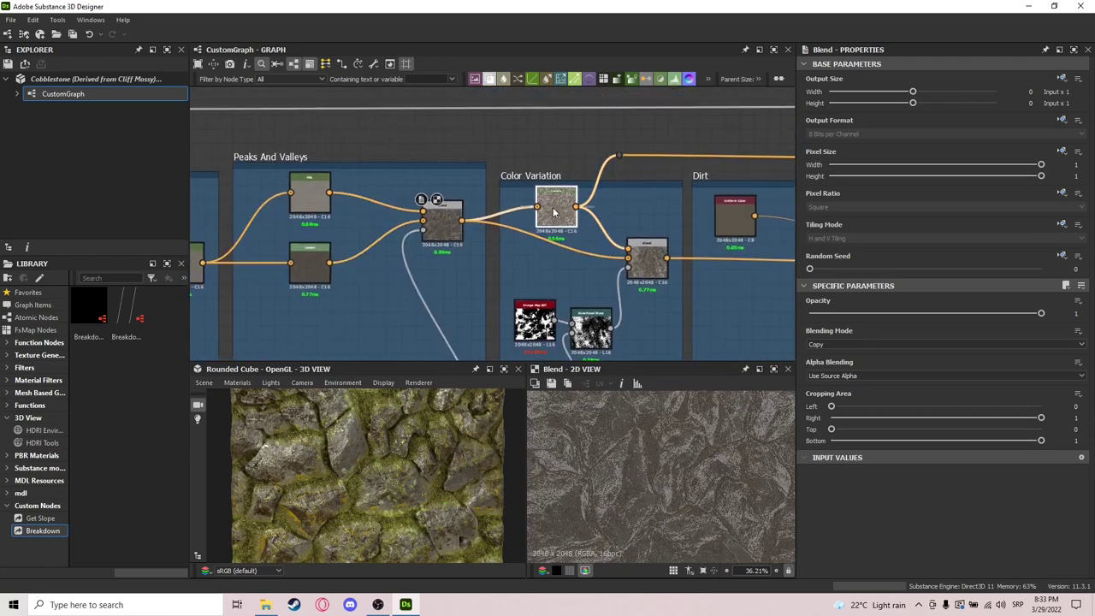
pyautogui.scroll(2, 546, 243)
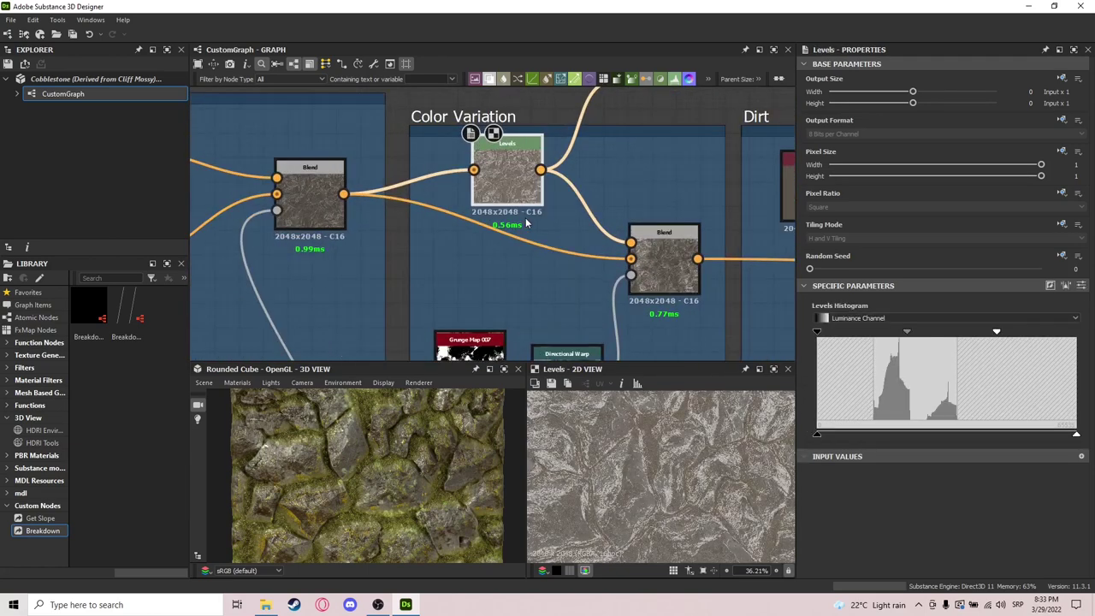
# Preview the Blend in the Color Variation frame and view its whole output.
pyautogui.click(664, 257)
pyautogui.moveTo(720, 317); pyautogui.dragTo(700, 272, button='middle')
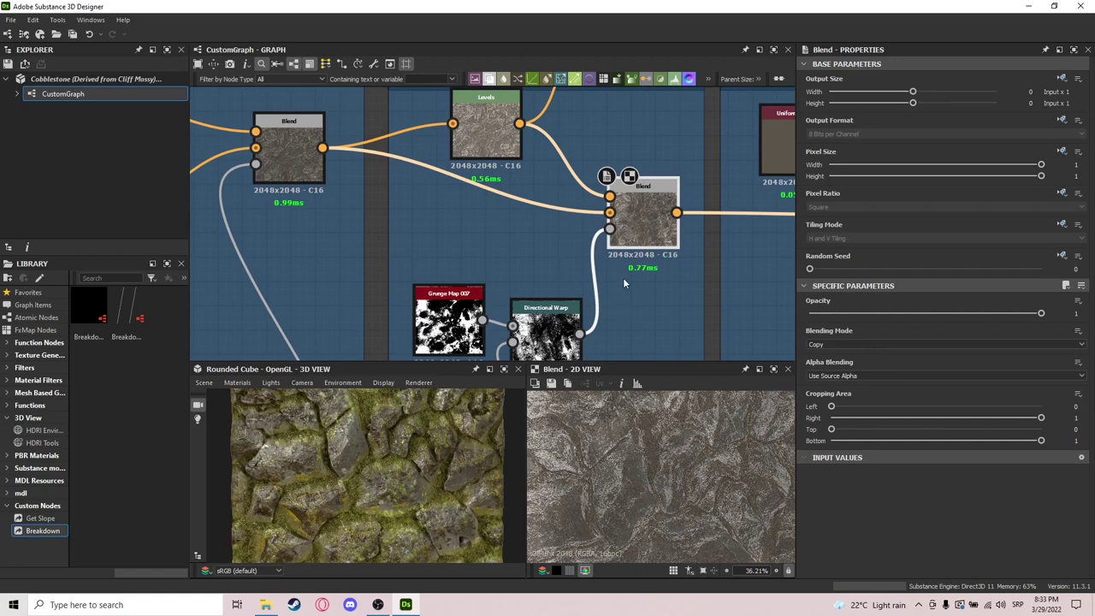
pyautogui.scroll(-3, 671, 493)
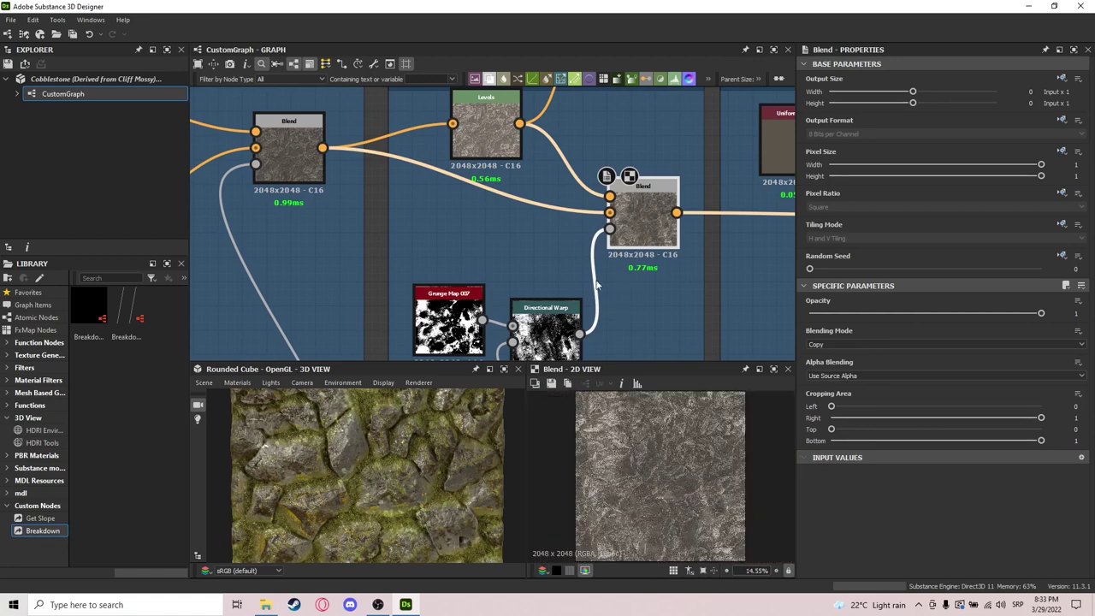
# Preview the Grunge Map 007 and the Directional Warp that mask the Color Variation Blend.
pyautogui.scroll(-2, 586, 249)
pyautogui.moveTo(526, 220); pyautogui.dragTo(574, 166, button='middle')
pyautogui.scroll(-3, 569, 178)
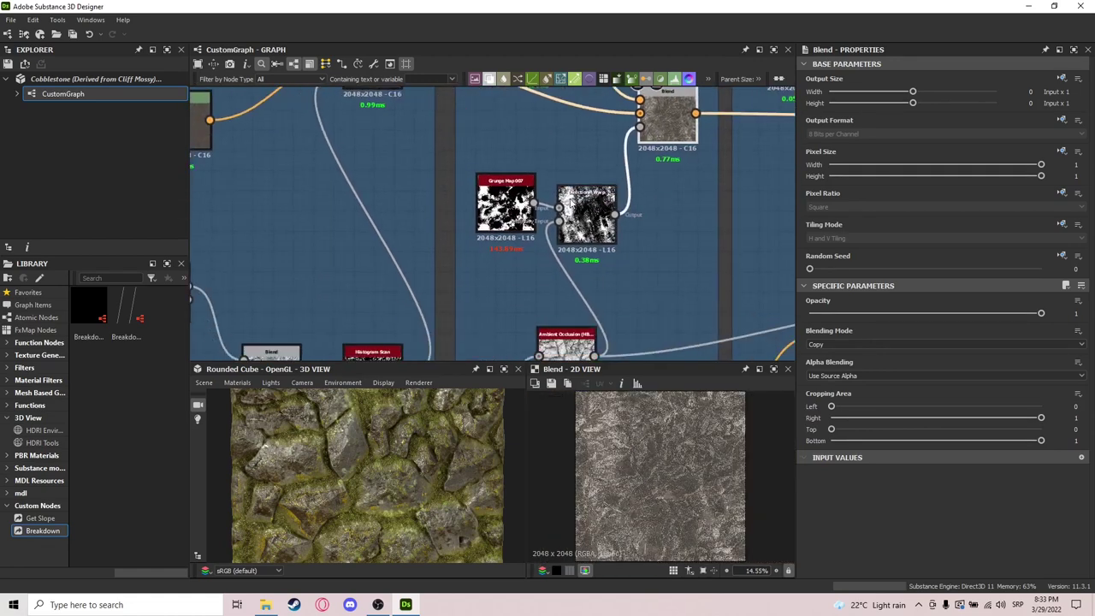
pyautogui.scroll(2, 543, 226)
pyautogui.click(523, 202)
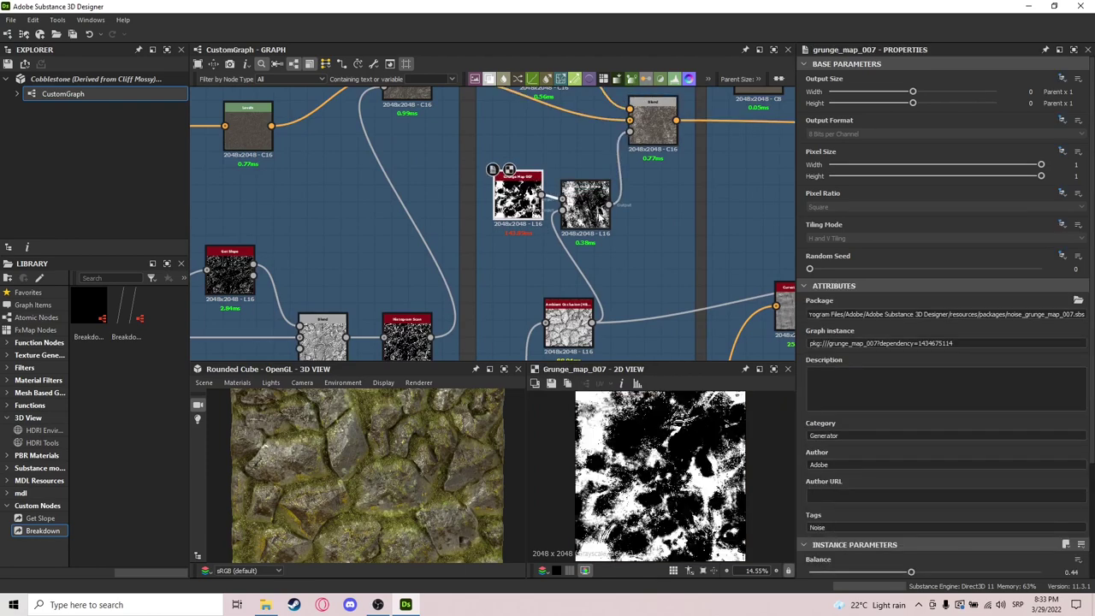
pyautogui.doubleClick(586, 207)
# Preview the Ambient Occlusion node driving the Directional Warp and trace its height input back to the Adding Clovers splatter.
pyautogui.moveTo(645, 256); pyautogui.dragTo(645, 231, button='middle')
pyautogui.doubleClick(567, 294)
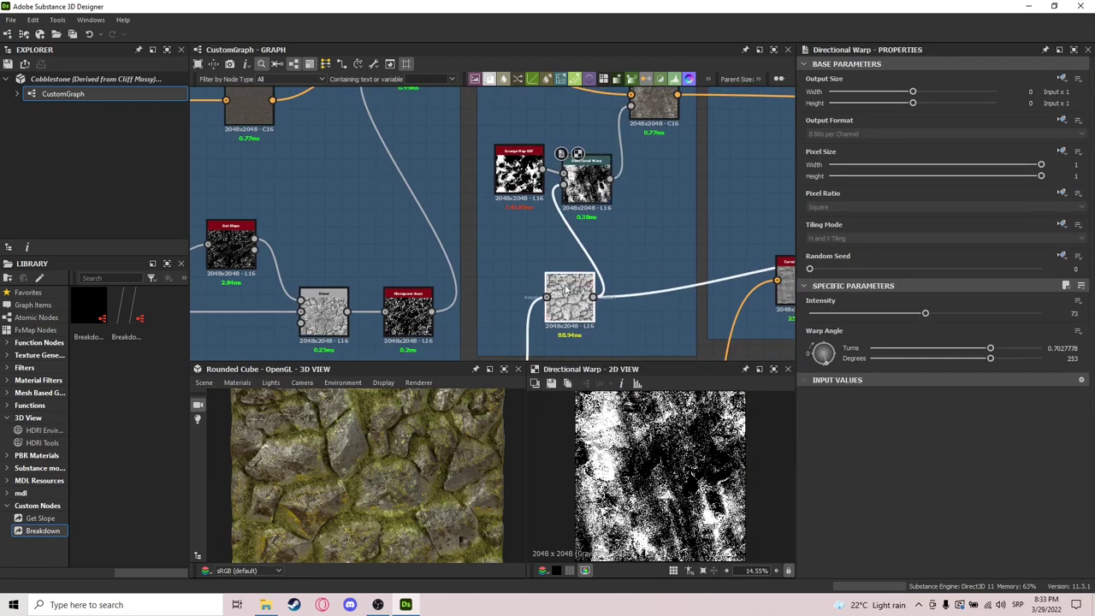
pyautogui.moveTo(549, 289); pyautogui.dragTo(582, 223, button='middle')
pyautogui.scroll(-4, 575, 236)
pyautogui.moveTo(539, 269); pyautogui.dragTo(689, 267, button='middle')
pyautogui.scroll(-1, 599, 275)
pyautogui.scroll(4, 369, 262)
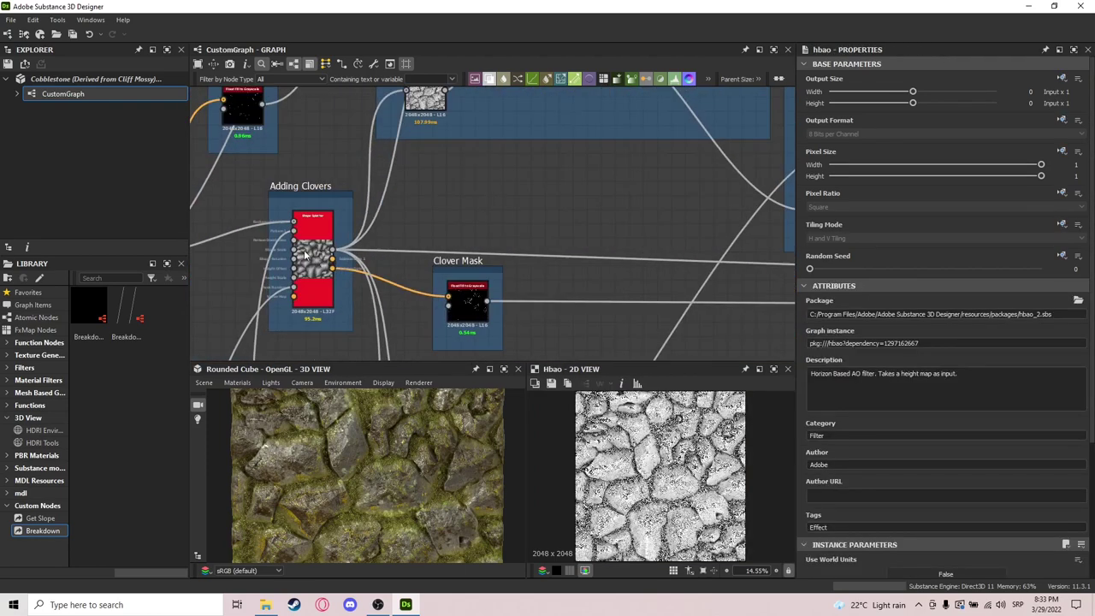
pyautogui.scroll(3, 304, 255)
pyautogui.scroll(1, 311, 244)
pyautogui.scroll(-4, 312, 244)
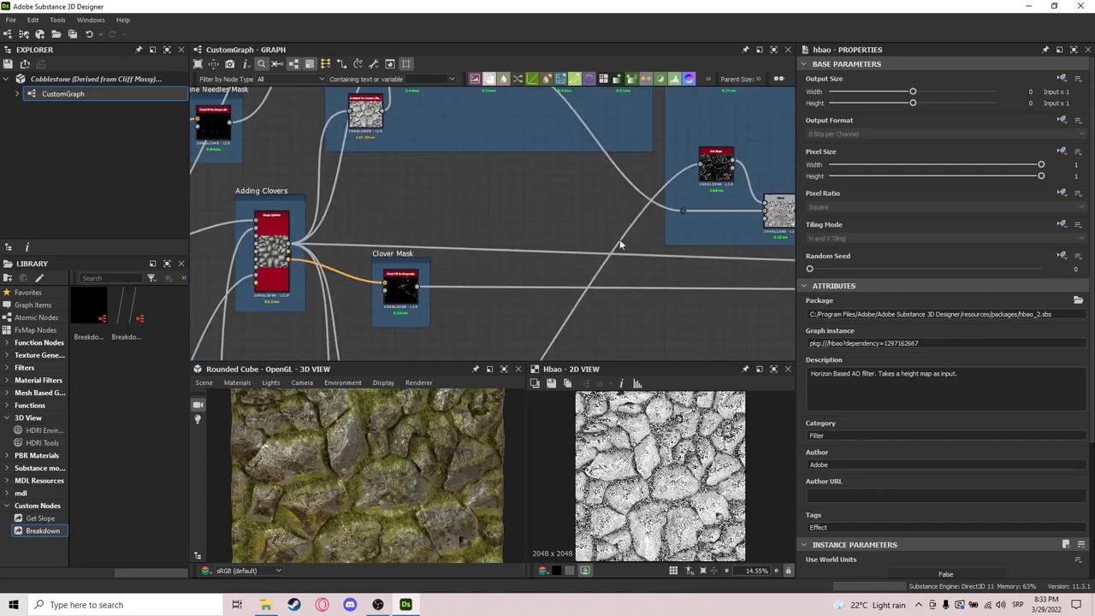
# Follow the Ambient Occlusion connection back to the Color Variation frame and preview the masked Blend.
pyautogui.moveTo(710, 223); pyautogui.dragTo(364, 263, button='middle')
pyautogui.moveTo(556, 232); pyautogui.dragTo(509, 243, button='middle')
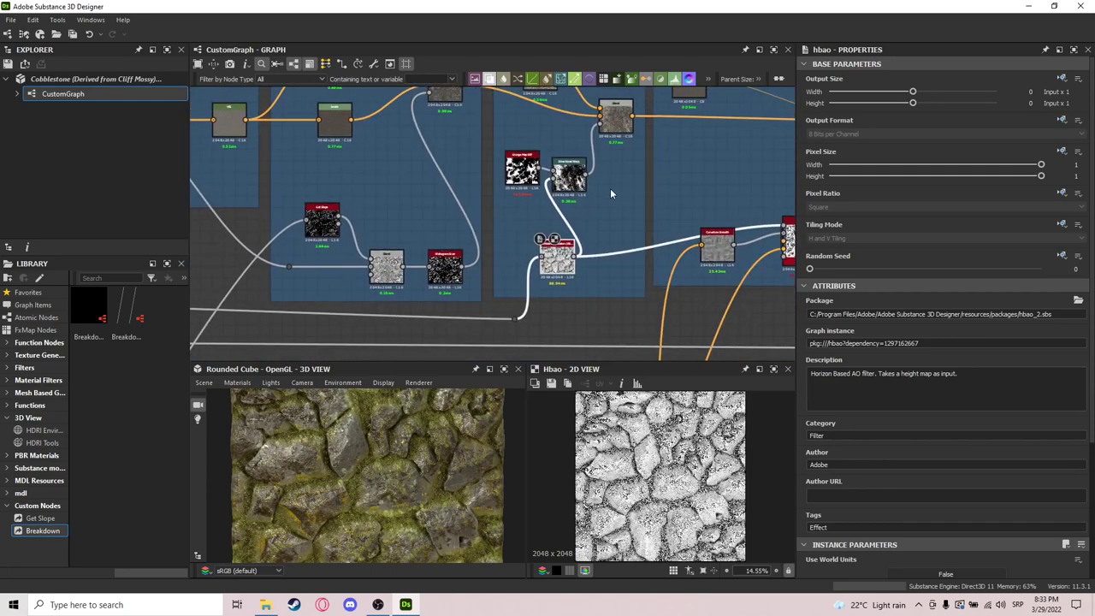
pyautogui.moveTo(564, 197); pyautogui.dragTo(661, 206, button='middle')
pyautogui.scroll(-1, 660, 208)
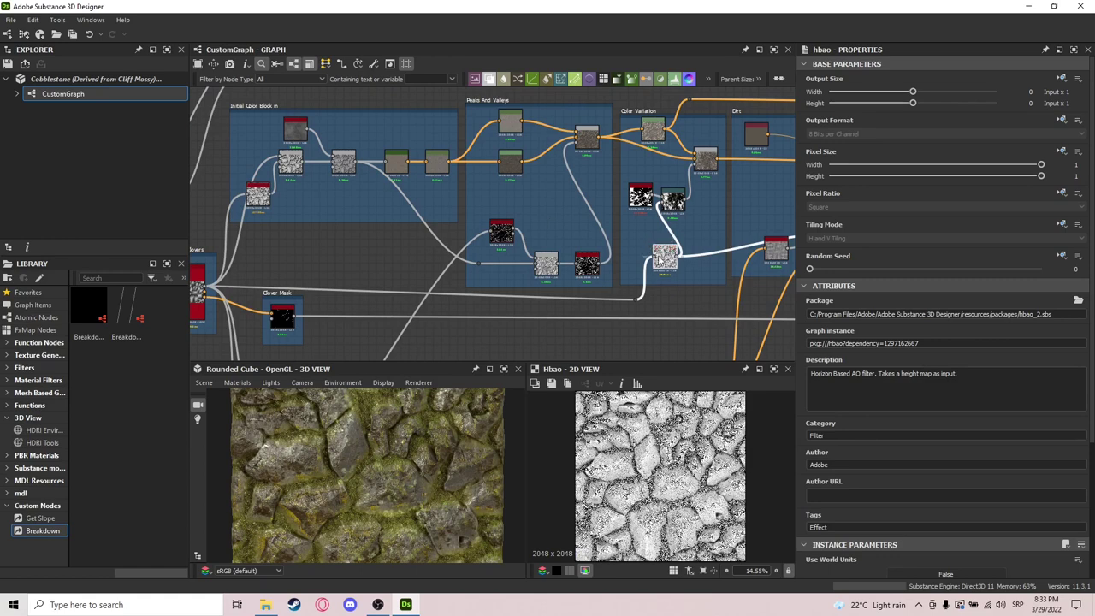
pyautogui.scroll(5, 650, 244)
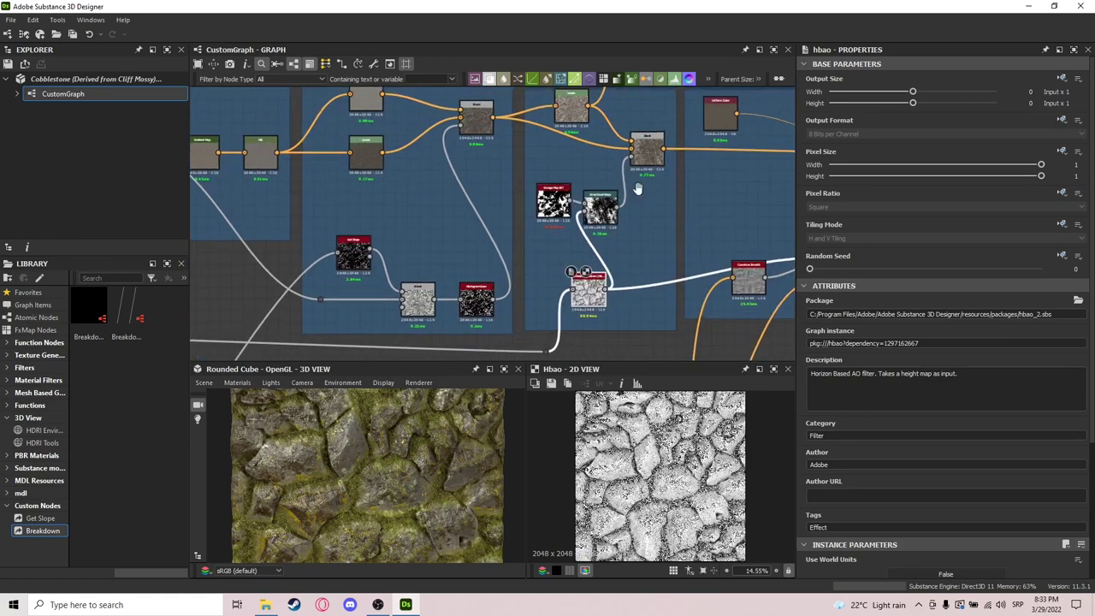
pyautogui.doubleClick(605, 171)
pyautogui.moveTo(601, 197); pyautogui.dragTo(482, 237, button='middle')
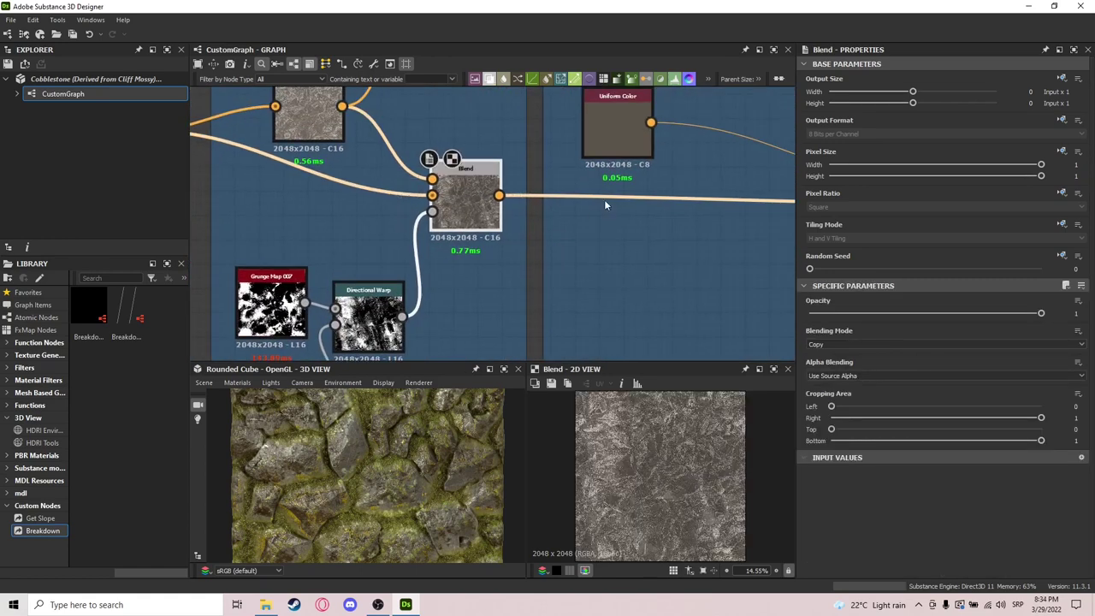
# Preview the Add (Linear Dodge) Blend in the Dirt frame and the Uniform Color that feeds its foreground.
pyautogui.scroll(-3, 670, 275)
pyautogui.scroll(4, 673, 202)
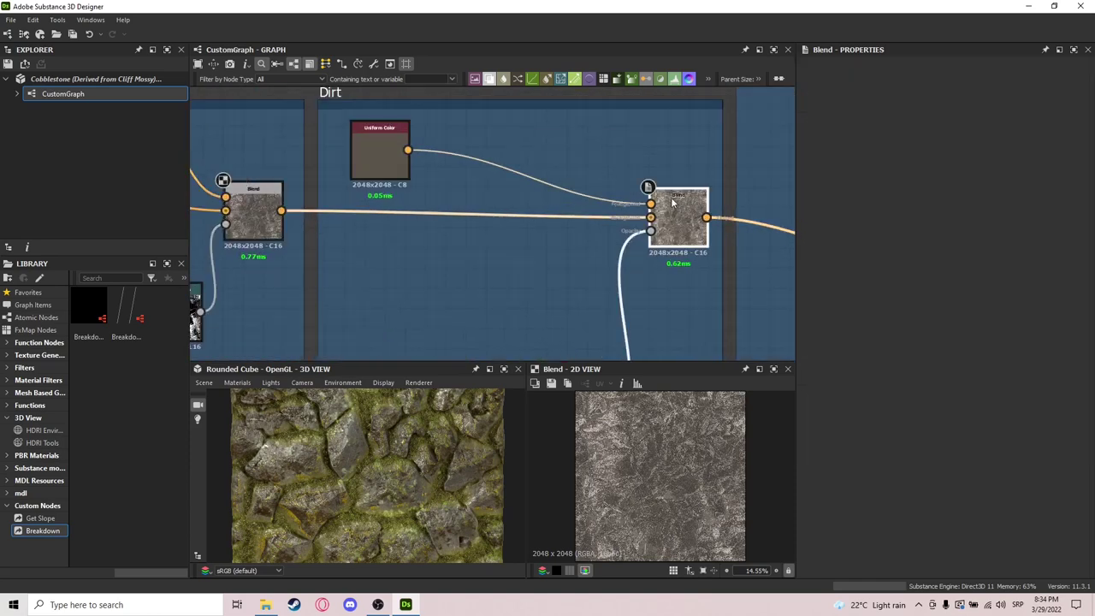
pyautogui.doubleClick(673, 202)
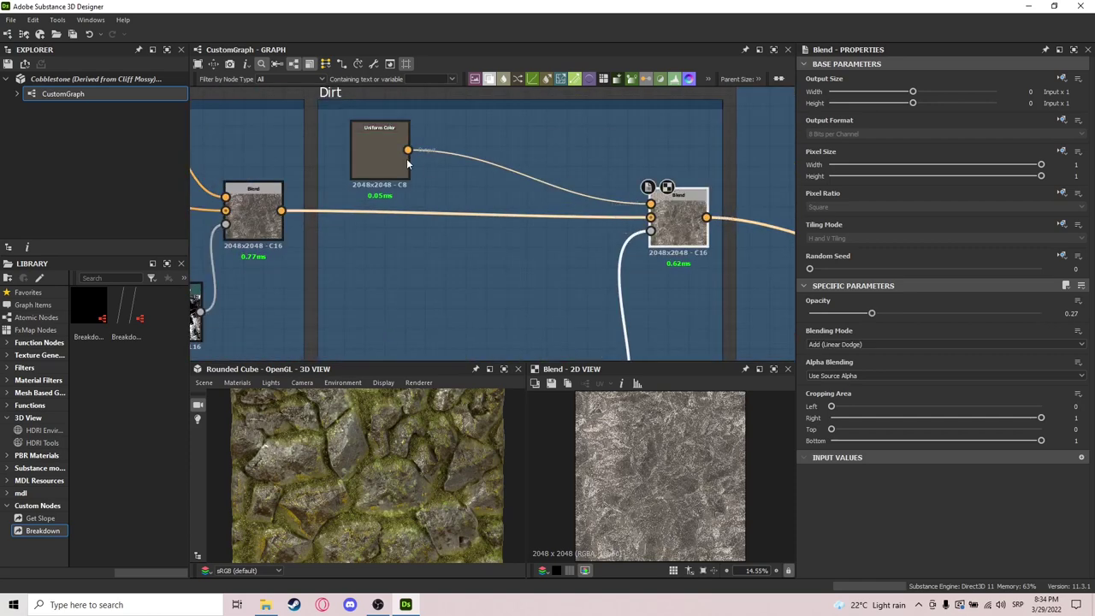
pyautogui.doubleClick(380, 151)
pyautogui.doubleClick(678, 220)
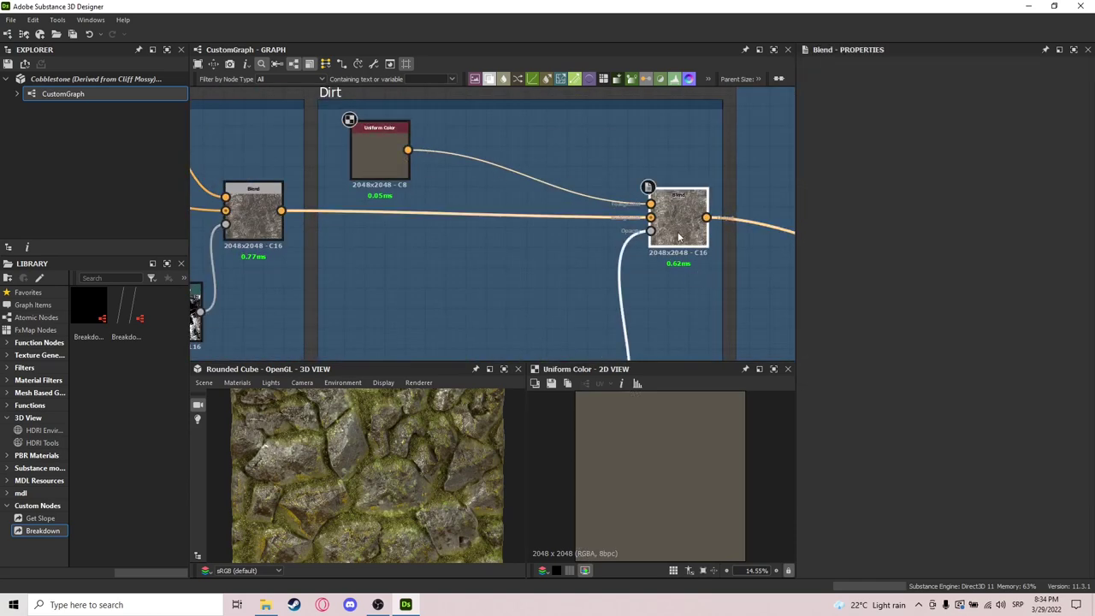
# Trace the Dirt Blend's opacity input to the Dirt generator, preview its mask and examine its curvature, occlusion and normal inputs.
pyautogui.scroll(-2, 586, 256)
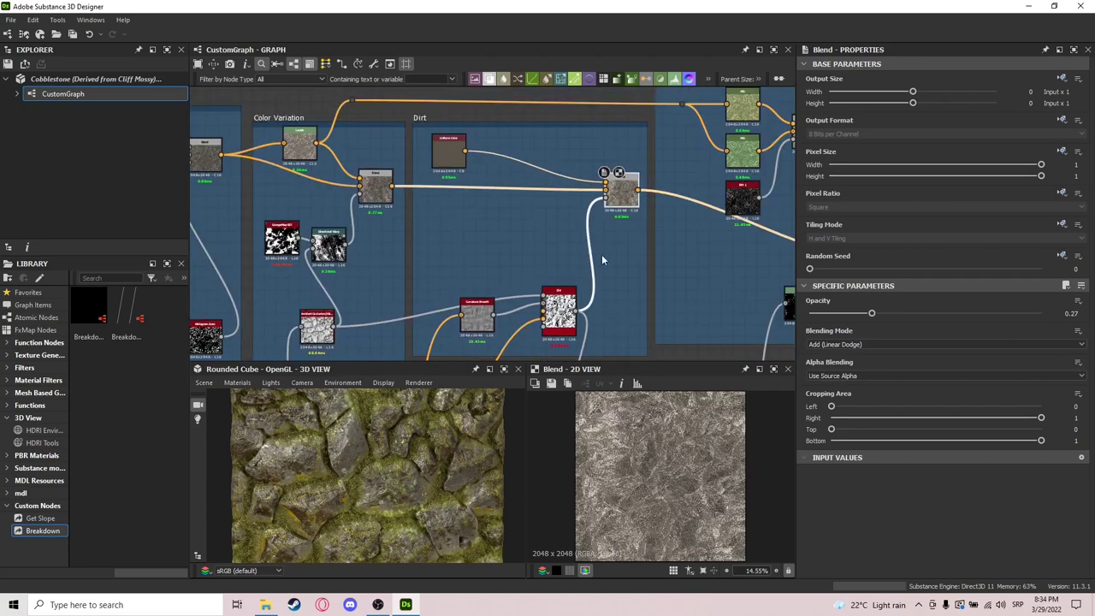
pyautogui.moveTo(532, 274); pyautogui.dragTo(557, 185, button='middle')
pyautogui.scroll(-1, 558, 184)
pyautogui.scroll(3, 506, 212)
pyautogui.scroll(-3, 506, 212)
pyautogui.moveTo(499, 242); pyautogui.dragTo(570, 206, button='middle')
pyautogui.scroll(-5, 541, 246)
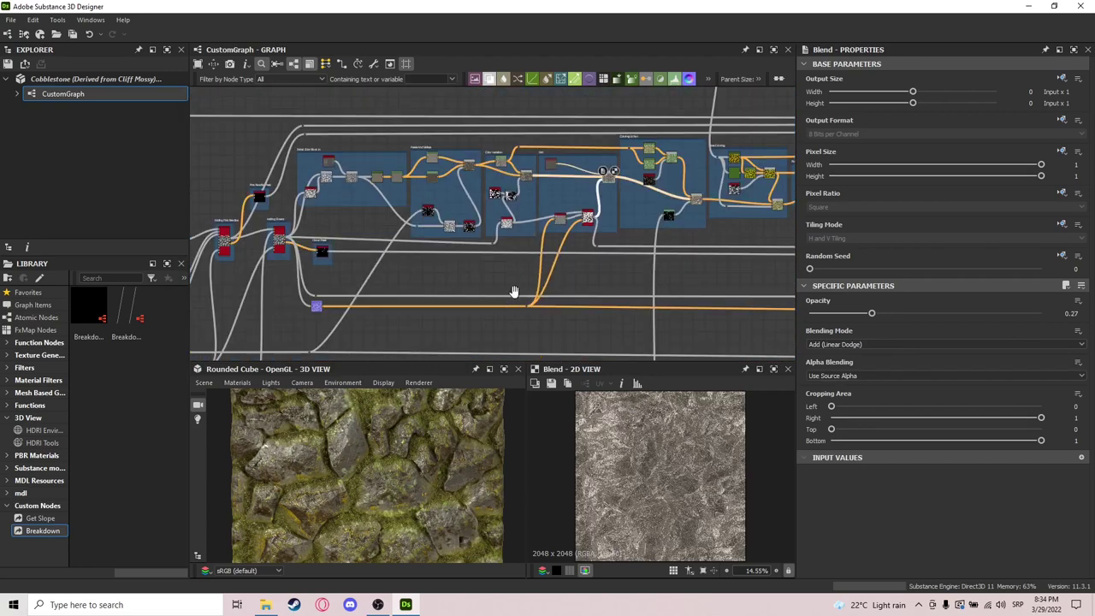
pyautogui.moveTo(505, 301); pyautogui.dragTo(532, 287, button='middle')
pyautogui.scroll(5, 622, 214)
pyautogui.doubleClick(573, 168)
pyautogui.moveTo(511, 208); pyautogui.dragTo(521, 236, button='middle')
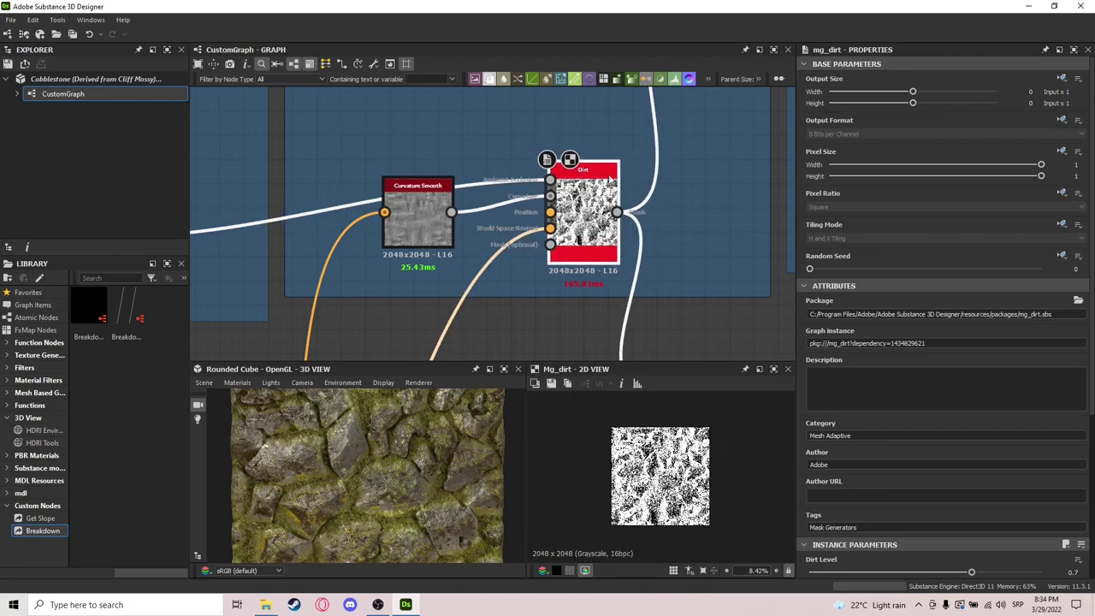
pyautogui.moveTo(597, 186); pyautogui.dragTo(585, 187)
pyautogui.scroll(-1, 592, 214)
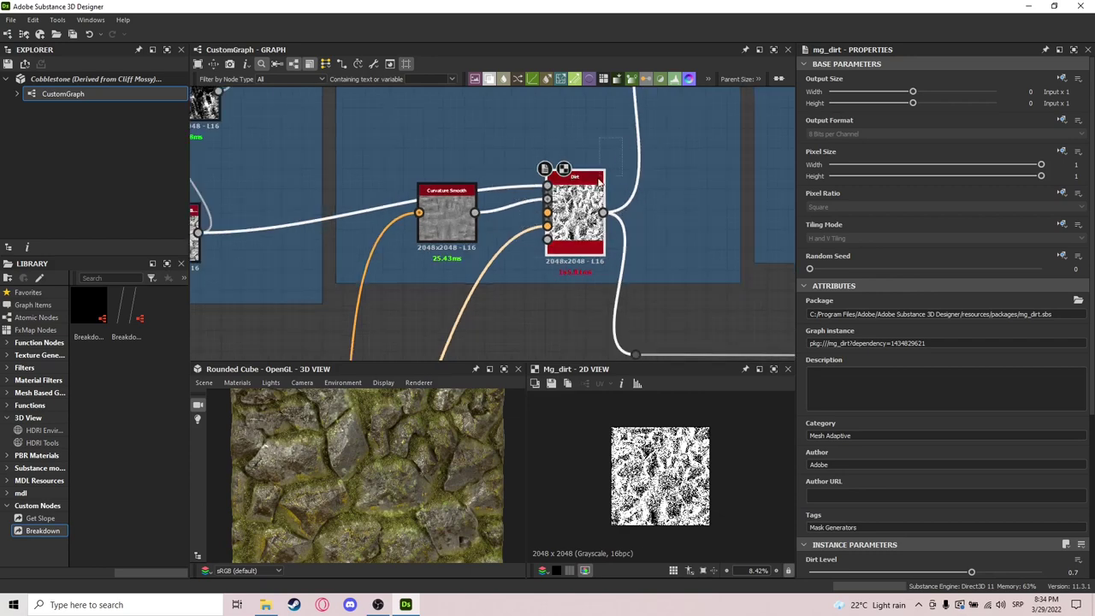
# Follow the Dirt mask up to the opacity input of the Dirt Blend and preview the blended color.
pyautogui.scroll(-2, 546, 248)
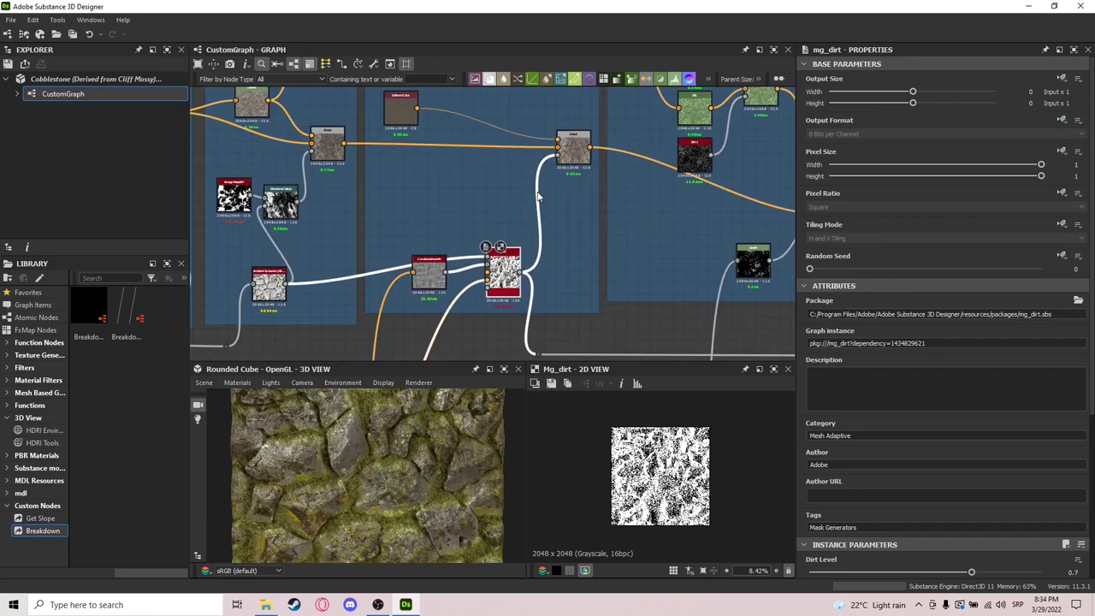
pyautogui.doubleClick(572, 147)
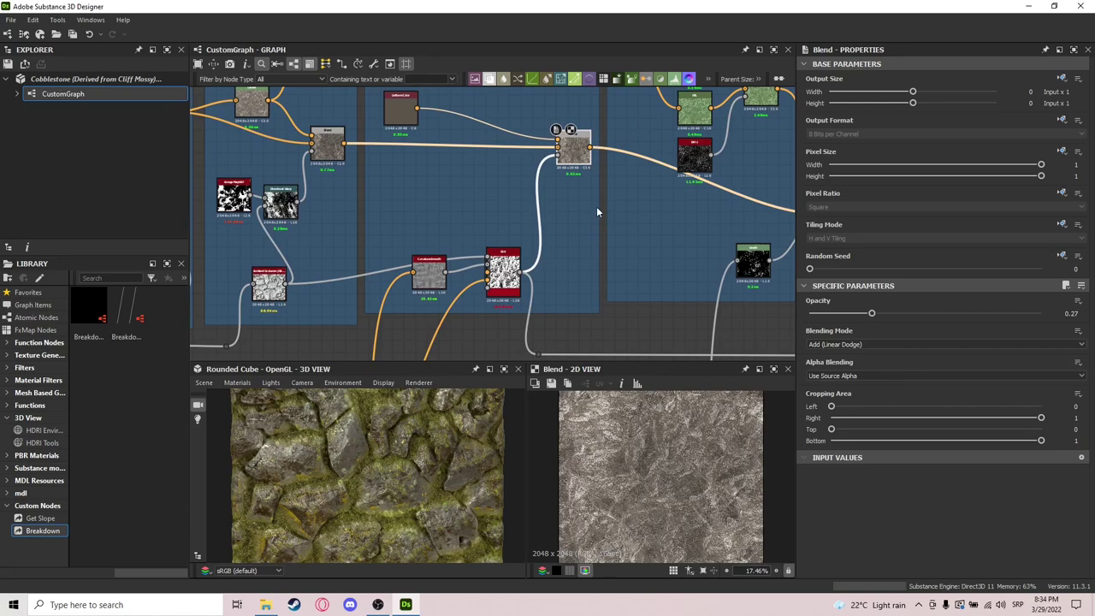
pyautogui.scroll(2, 598, 217)
pyautogui.scroll(2, 572, 177)
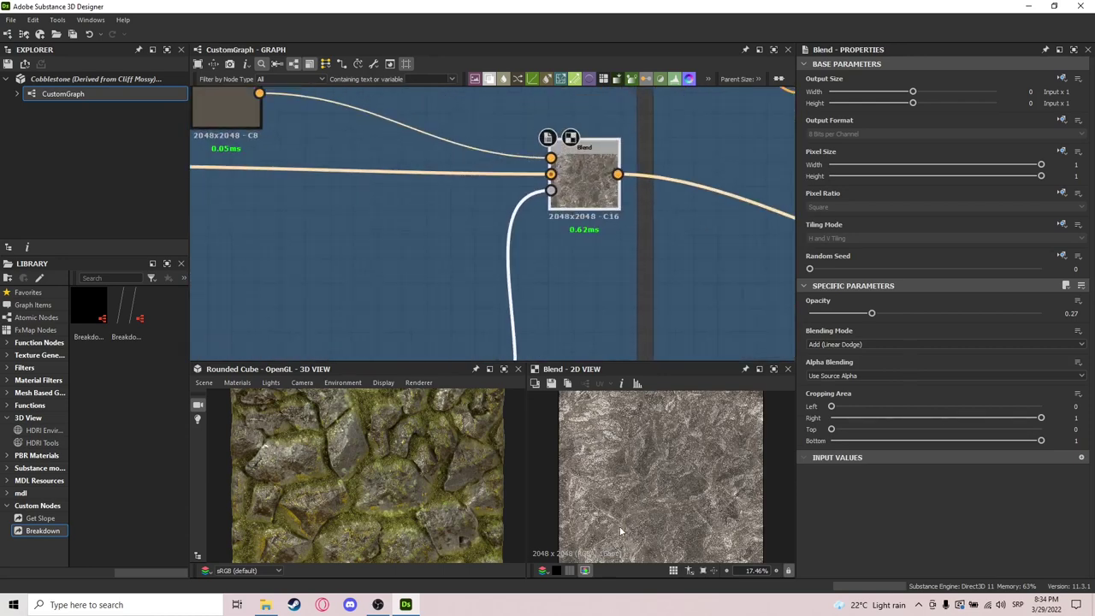
# Compare the Color Variation Blend output with the Dirt Blend output.
pyautogui.scroll(-3, 647, 491)
pyautogui.scroll(2, 651, 482)
pyautogui.moveTo(370, 185); pyautogui.dragTo(555, 306, button='middle')
pyautogui.doubleClick(260, 276)
pyautogui.doubleClick(778, 280)
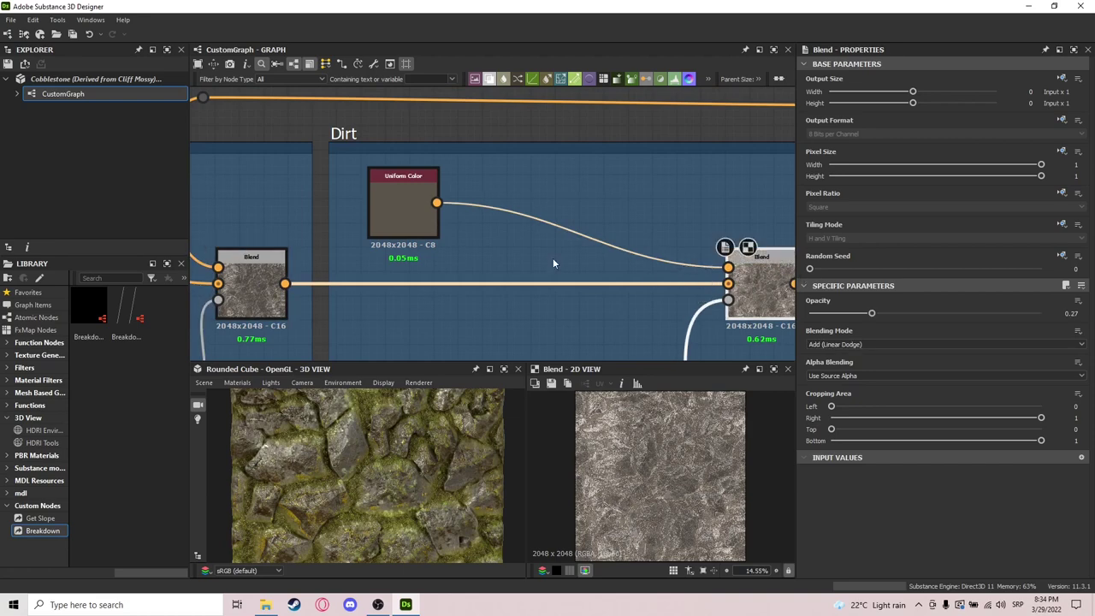
# Examine the stone surfaces on the rounded cube in the 3D view.
pyautogui.scroll(-3, 597, 271)
pyautogui.moveTo(618, 317); pyautogui.dragTo(473, 261, button='middle')
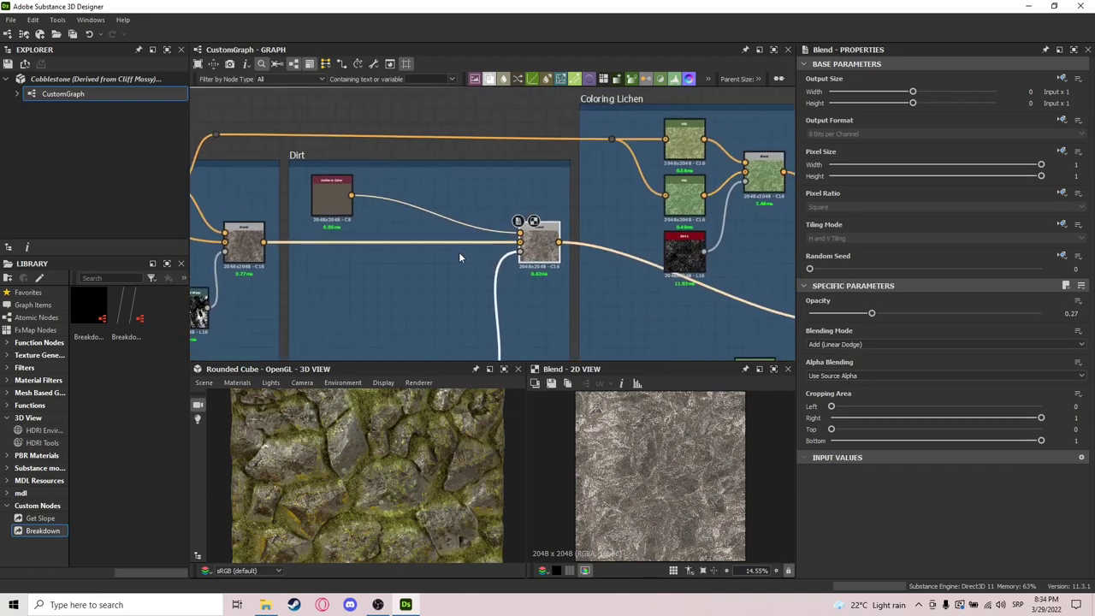
pyautogui.moveTo(368, 438); pyautogui.dragTo(389, 431)
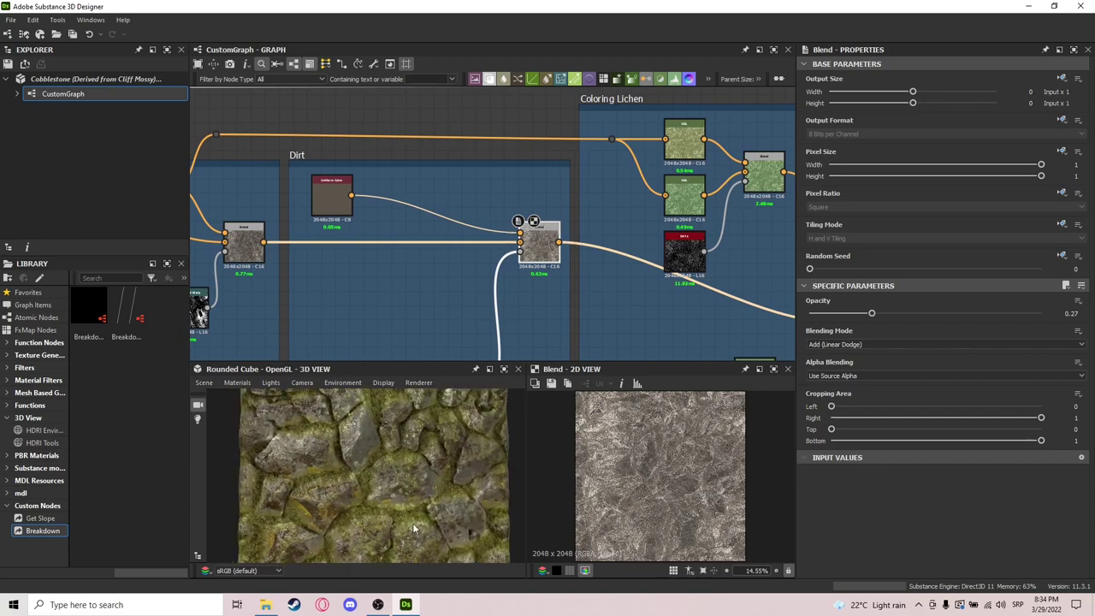
# Preview the final Add (Linear Dodge) Blend in the Coloring Lichen frame.
pyautogui.scroll(-3, 548, 308)
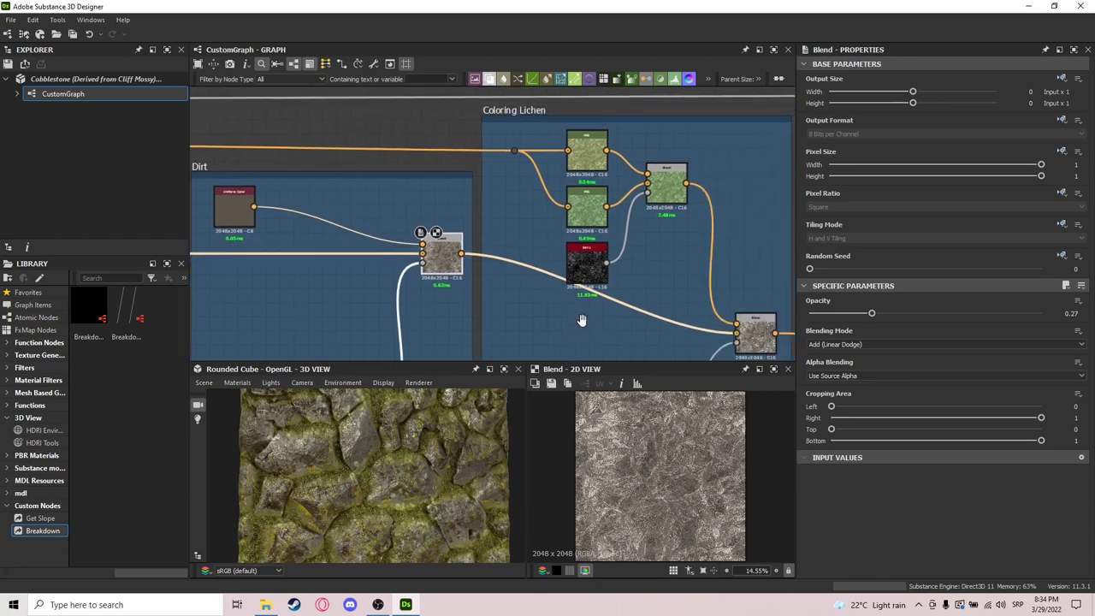
pyautogui.moveTo(544, 279); pyautogui.dragTo(599, 237, button='middle')
pyautogui.doubleClick(647, 271)
pyautogui.scroll(3, 565, 202)
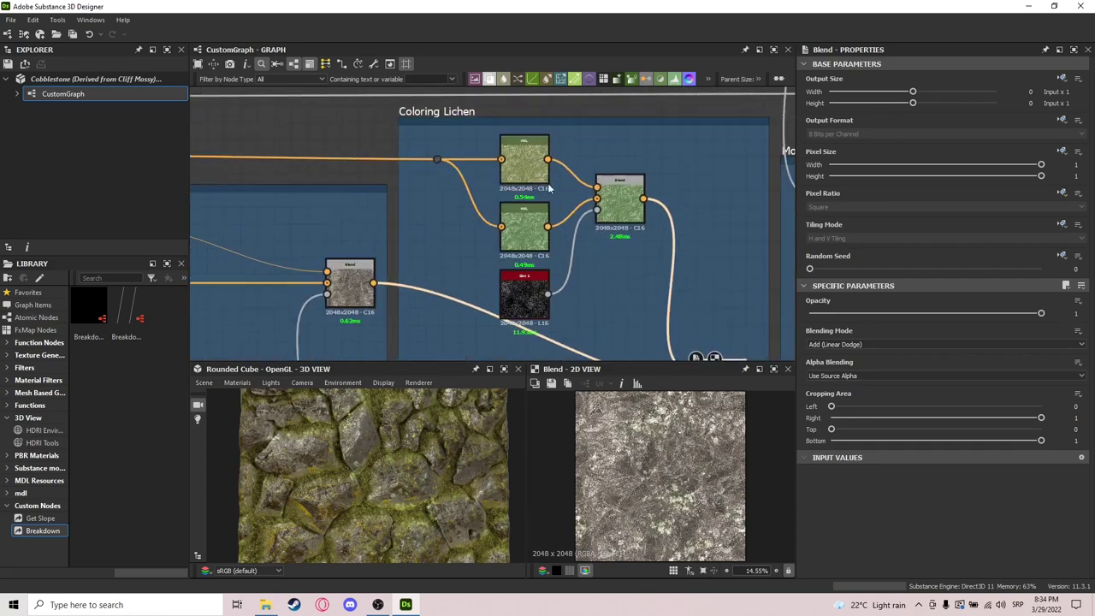
# Trace the color source feeding the Coloring Lichen frame and compare its two green HSL nodes.
pyautogui.moveTo(565, 203); pyautogui.dragTo(565, 224, button='middle')
pyautogui.moveTo(437, 180); pyautogui.dragTo(663, 219, button='middle')
pyautogui.scroll(-1, 629, 219)
pyautogui.moveTo(521, 229); pyautogui.dragTo(307, 229, button='middle')
pyautogui.doubleClick(589, 263)
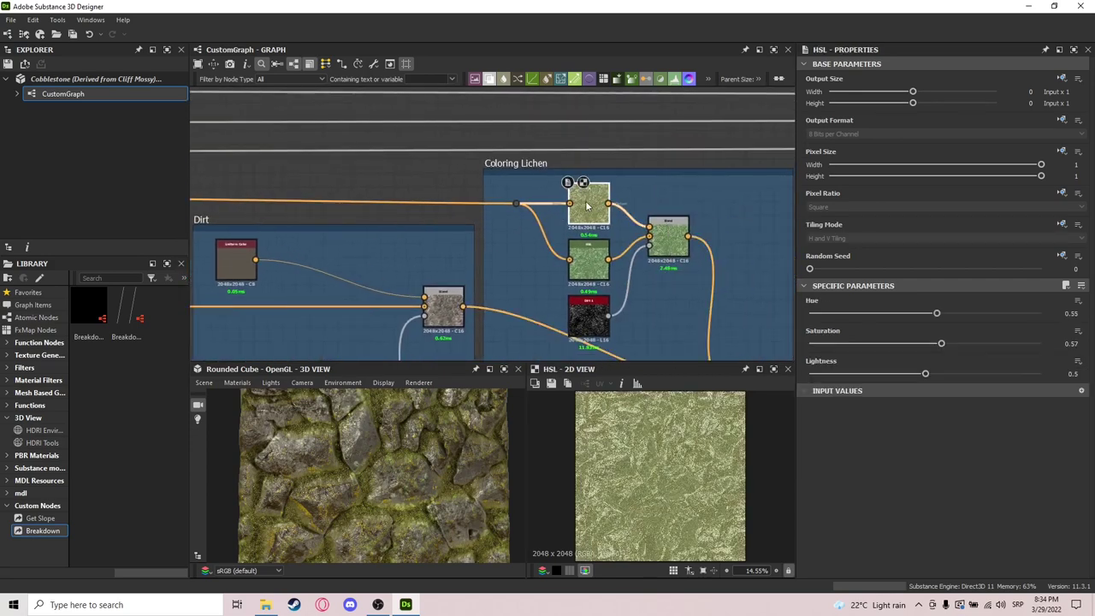
pyautogui.doubleClick(594, 198)
pyautogui.doubleClick(602, 251)
pyautogui.doubleClick(590, 205)
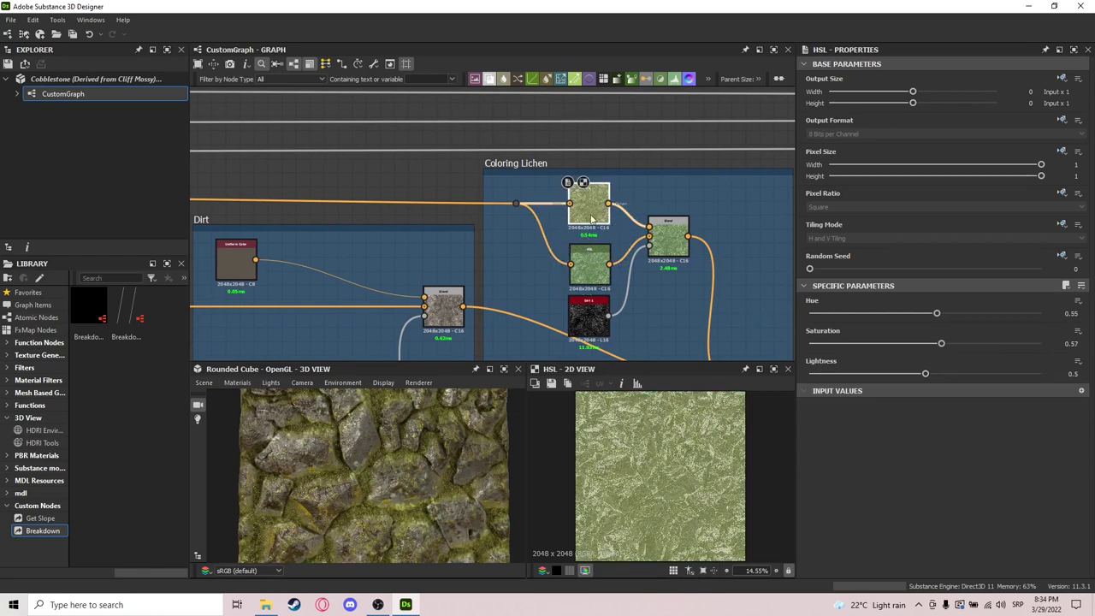
# Preview the Copy Blend that mixes the two lichen HSL colors and the Dirt 1 map masking it.
pyautogui.doubleClick(670, 238)
pyautogui.doubleClick(586, 300)
pyautogui.scroll(3, 611, 327)
pyautogui.doubleClick(708, 172)
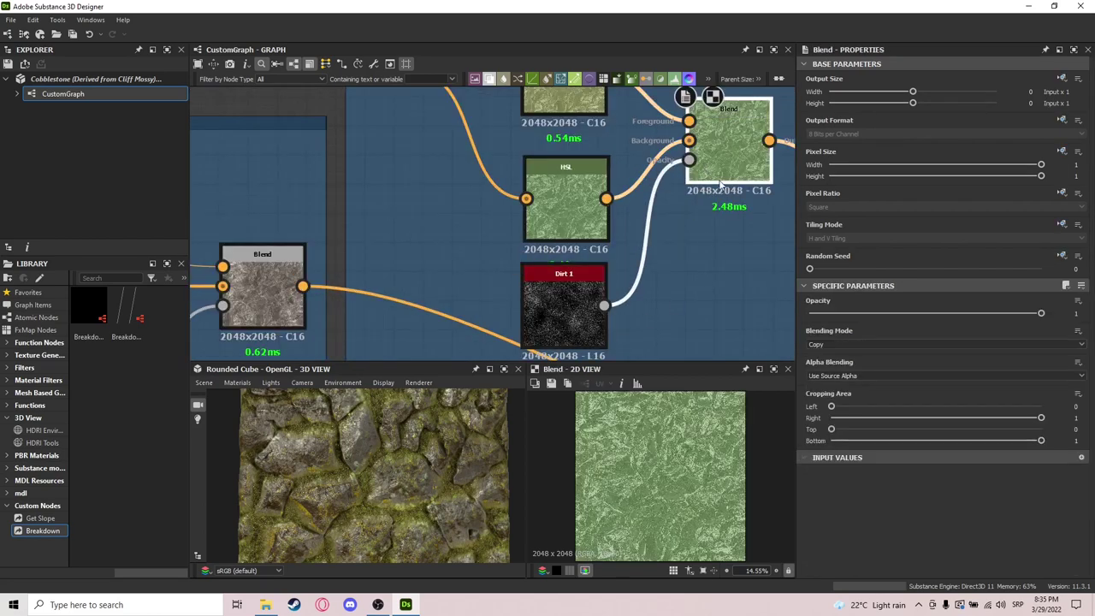
# Preview the final Coloring Lichen Blend and inspect the lichen patches up close in the 2D view.
pyautogui.scroll(-3, 709, 171)
pyautogui.moveTo(631, 205); pyautogui.dragTo(556, 186, button='middle')
pyautogui.doubleClick(656, 304)
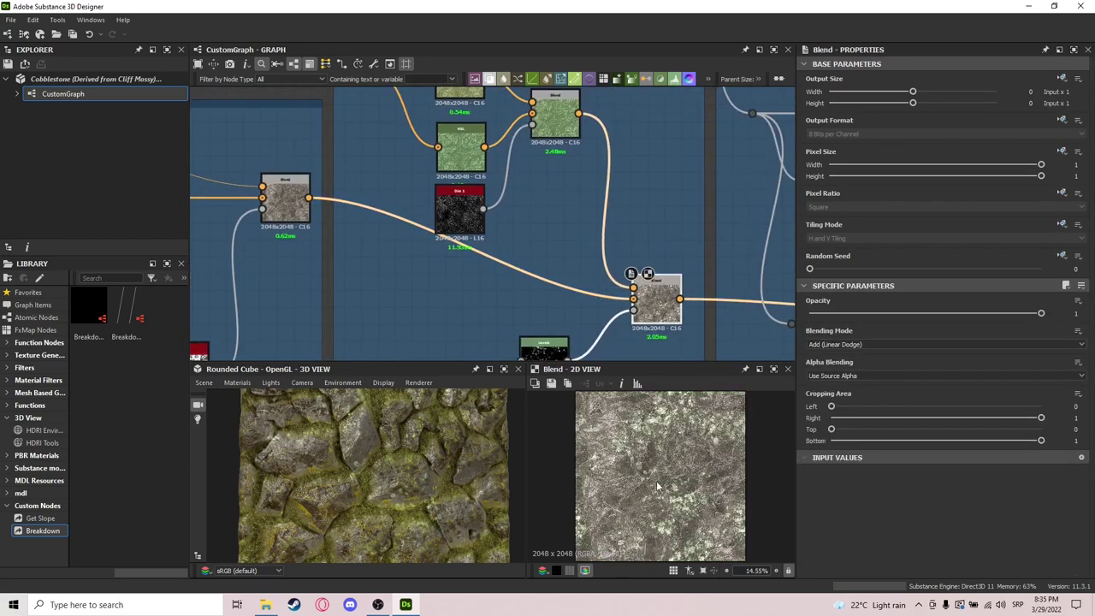
pyautogui.scroll(3, 664, 499)
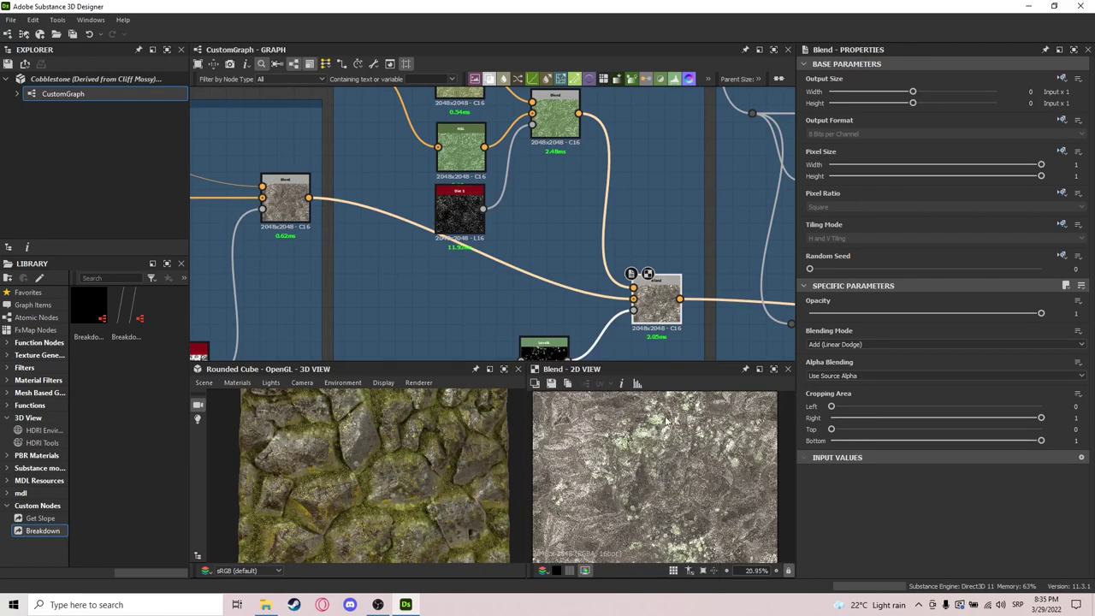
# Preview the Levels mask feeding the lichen Blend's opacity, trace its incoming connection and check its histogram settings.
pyautogui.moveTo(565, 320); pyautogui.dragTo(573, 245, button='middle')
pyautogui.doubleClick(556, 287)
pyautogui.scroll(-2, 556, 330)
pyautogui.moveTo(556, 329); pyautogui.dragTo(634, 167, button='middle')
pyautogui.scroll(-2, 609, 226)
pyautogui.scroll(-4, 634, 167)
pyautogui.scroll(-3, 602, 283)
pyautogui.scroll(8, 633, 224)
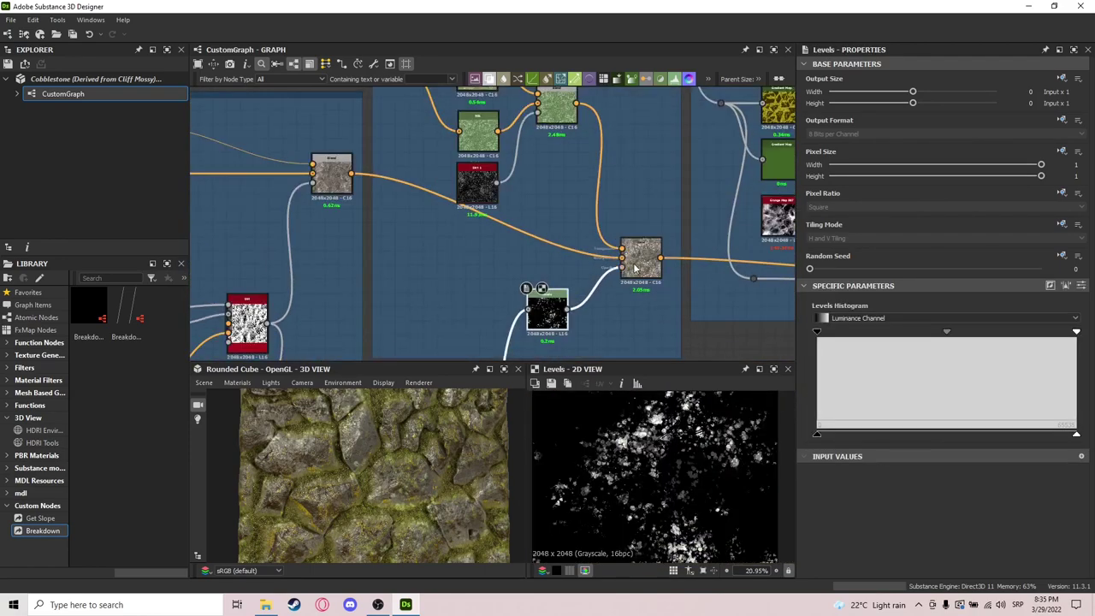
pyautogui.scroll(3, 631, 271)
pyautogui.moveTo(579, 310); pyautogui.dragTo(598, 246, button='middle')
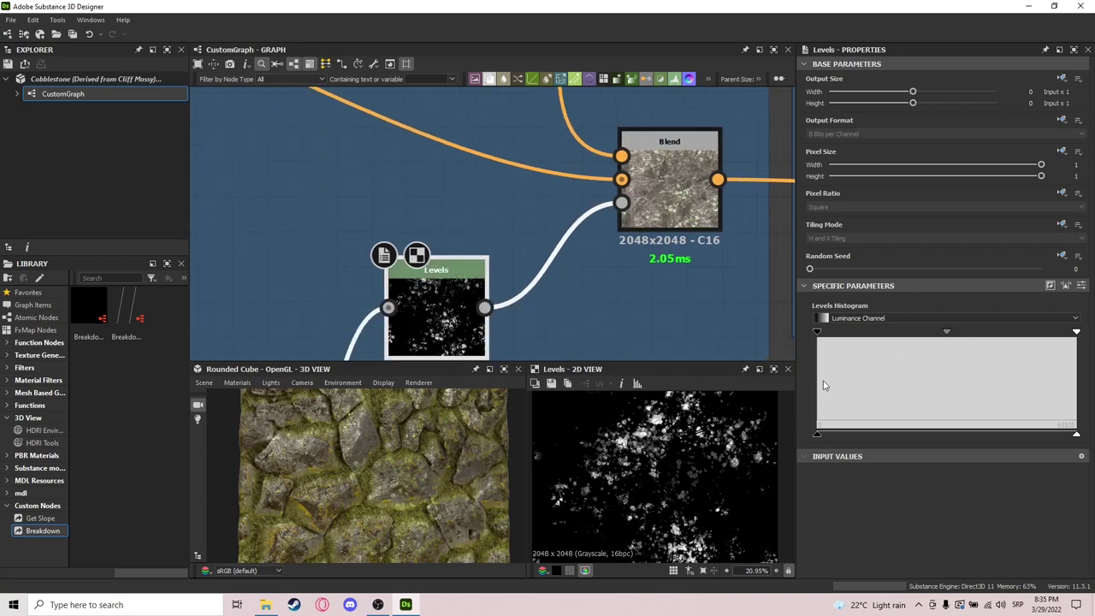
# Preview the masked lichen Blend again and locate the moss coloring frame that follows it.
pyautogui.doubleClick(668, 188)
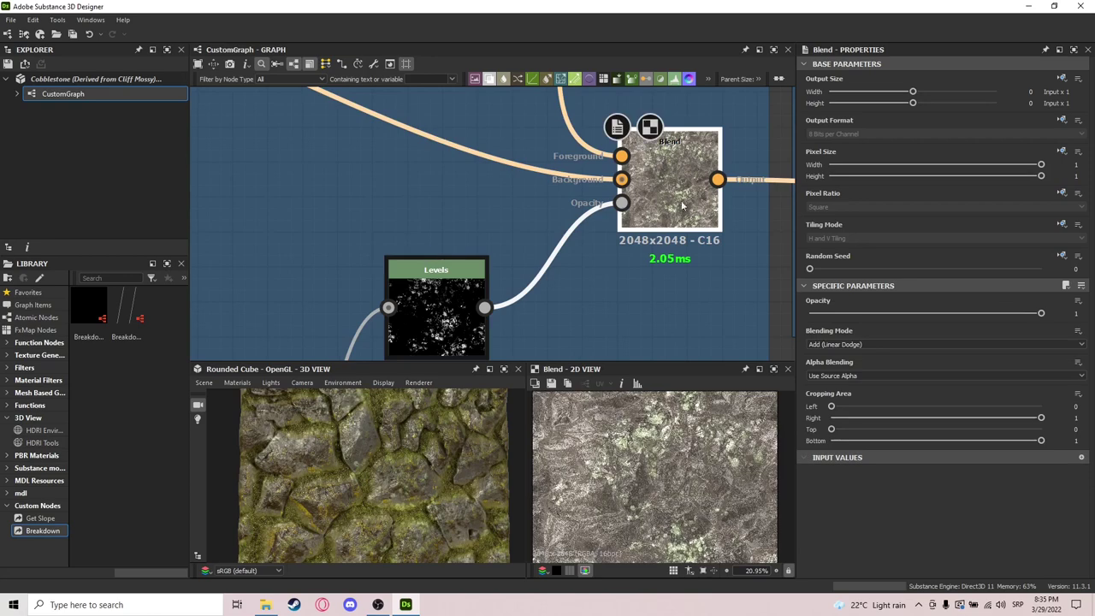
pyautogui.scroll(-3, 563, 212)
pyautogui.scroll(-3, 523, 288)
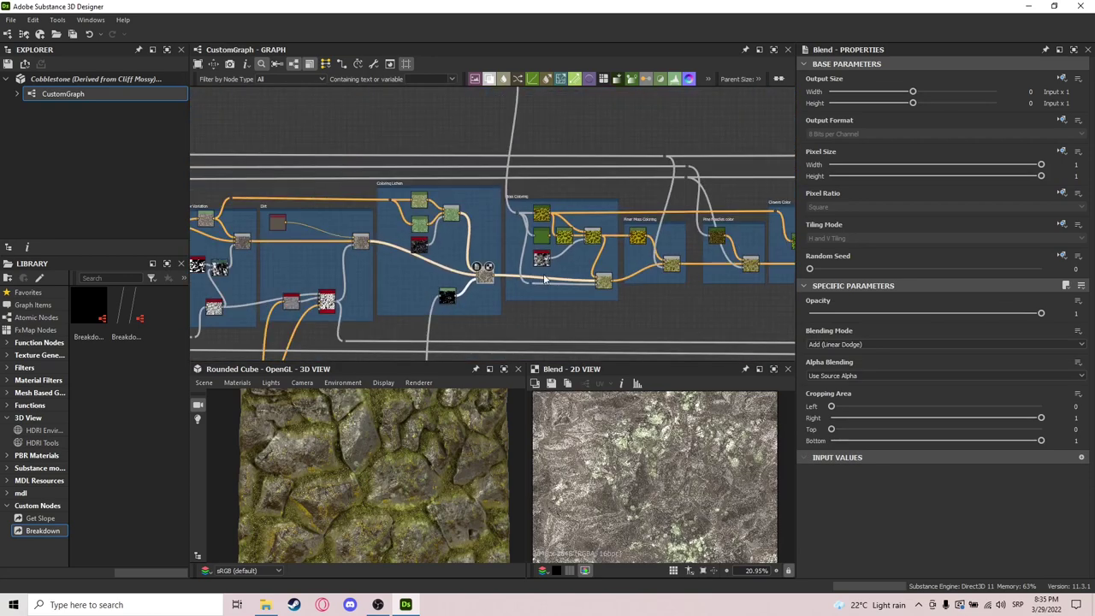
# Preview the yellow-green Gradient Map at the start of the Moss Coloring frame.
pyautogui.scroll(2, 548, 278)
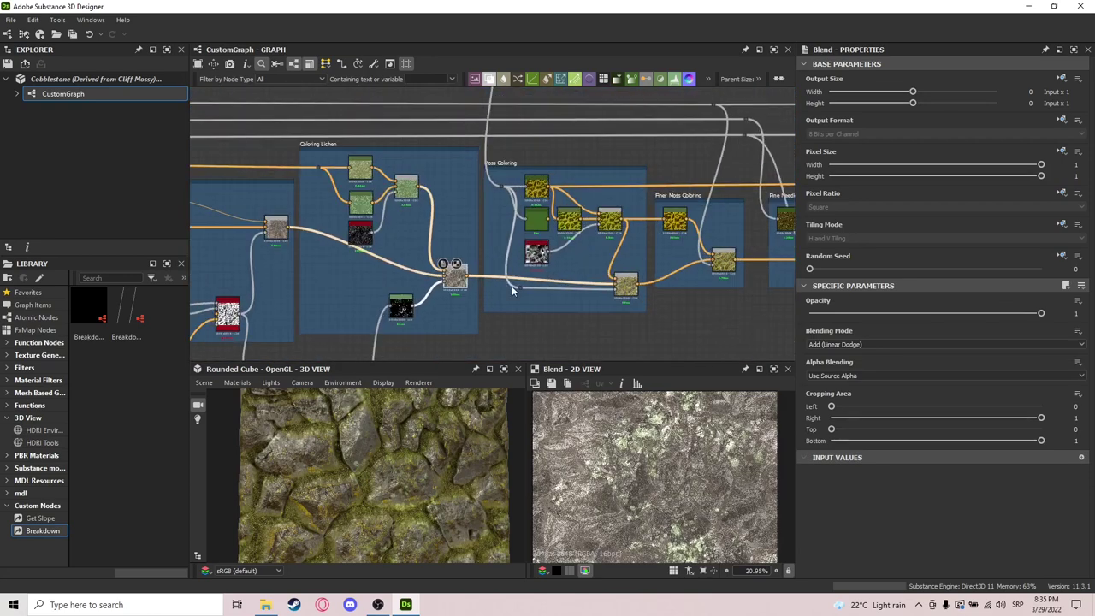
pyautogui.scroll(1, 512, 291)
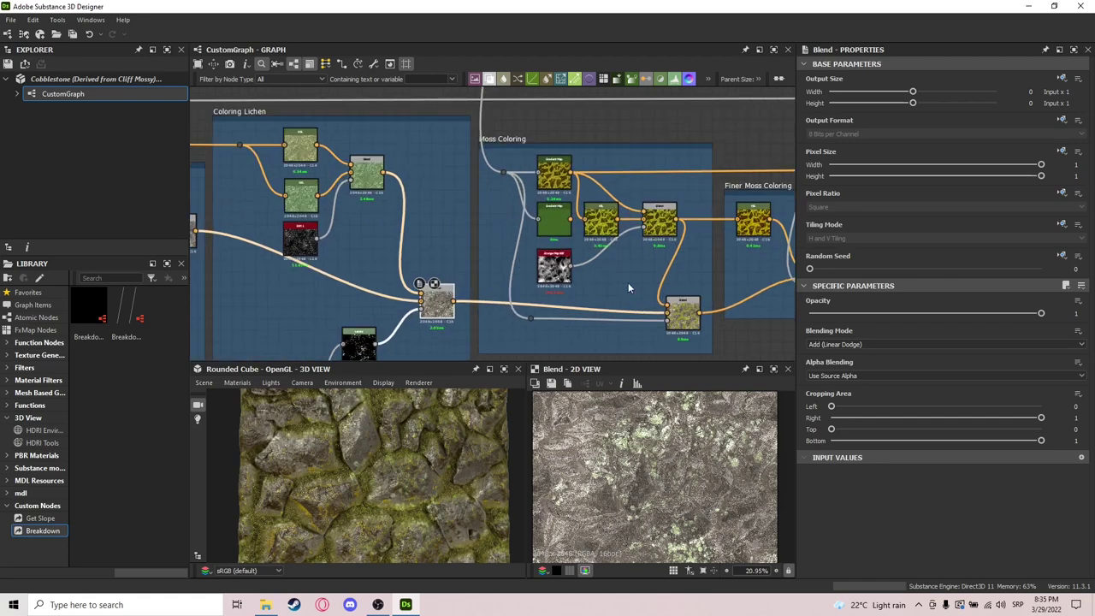
pyautogui.moveTo(558, 224); pyautogui.dragTo(559, 284, button='middle')
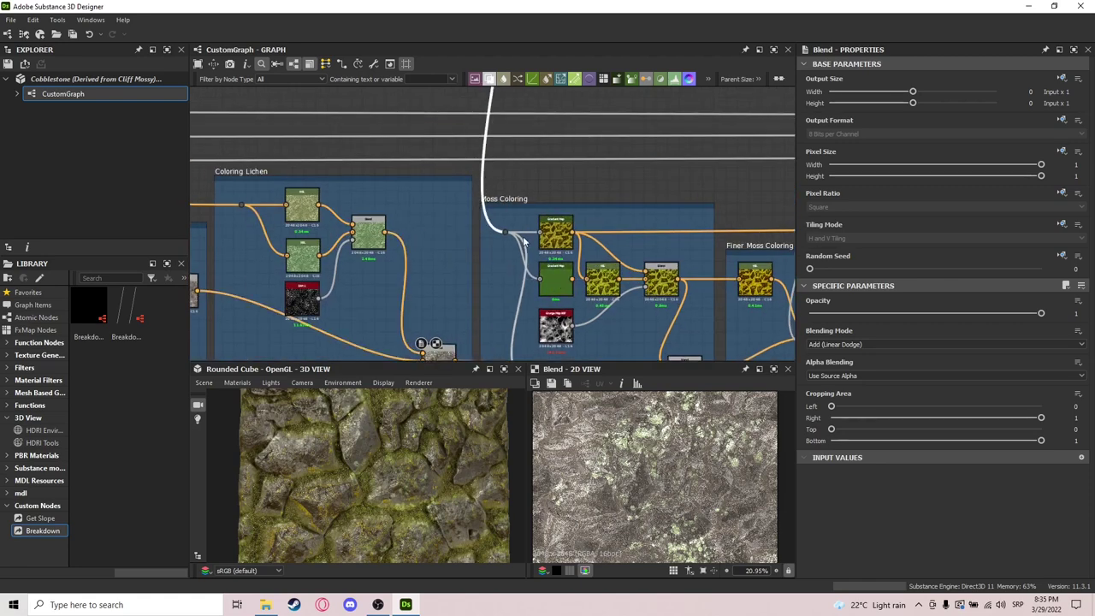
pyautogui.scroll(1, 512, 236)
pyautogui.click(558, 240)
pyautogui.moveTo(687, 288); pyautogui.dragTo(594, 219, button='middle')
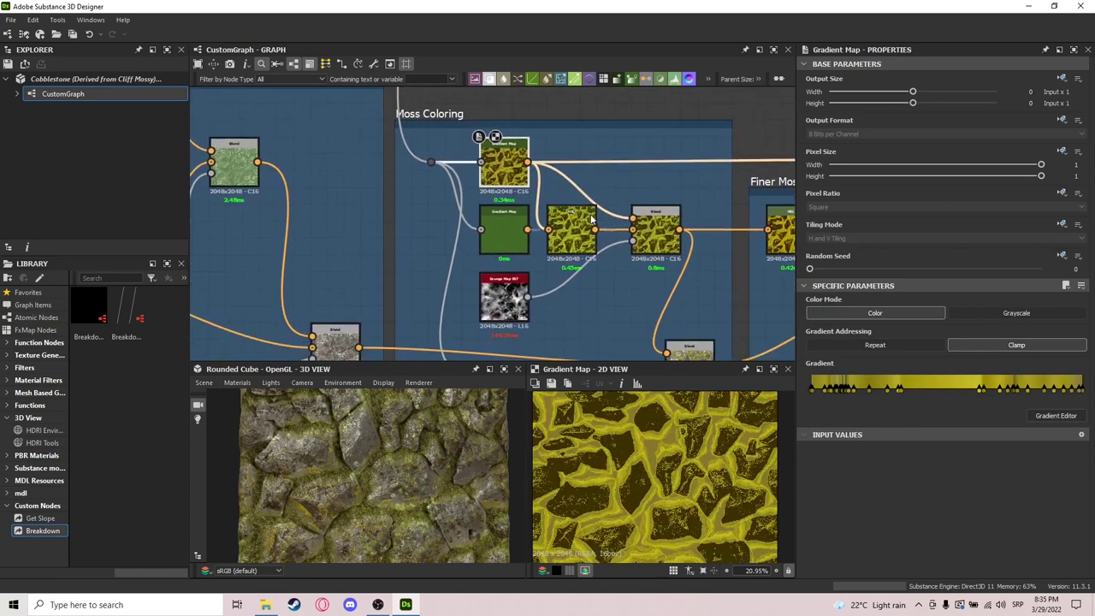
# Preview the moss HSL variation and the Copy Blend mixing it with the Gradient Map through Grunge Map 007.
pyautogui.click(573, 244)
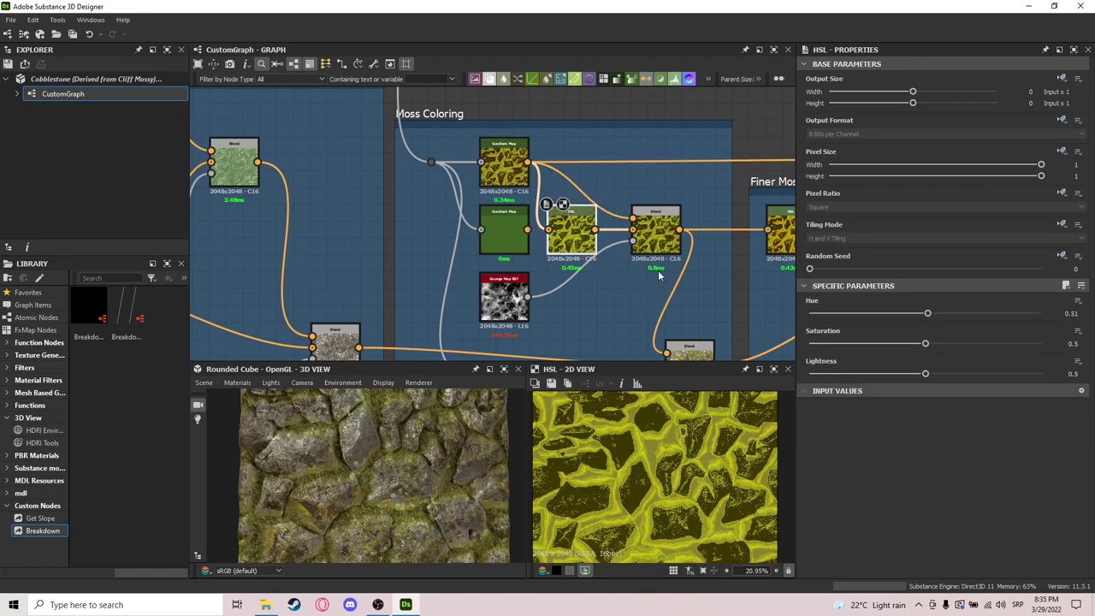
pyautogui.click(655, 243)
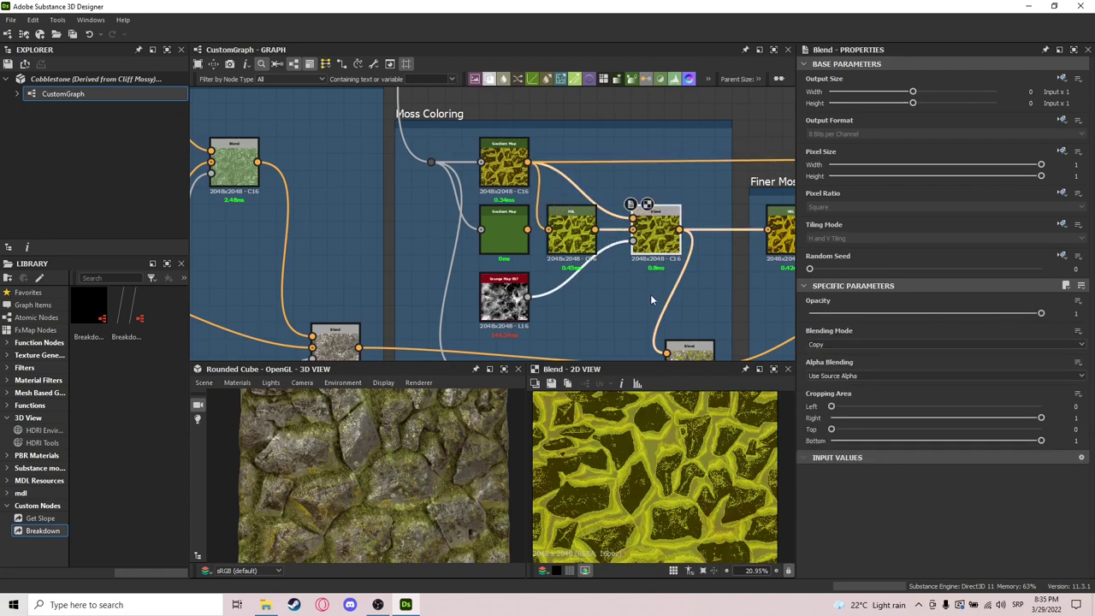
pyautogui.click(512, 168)
pyautogui.click(663, 240)
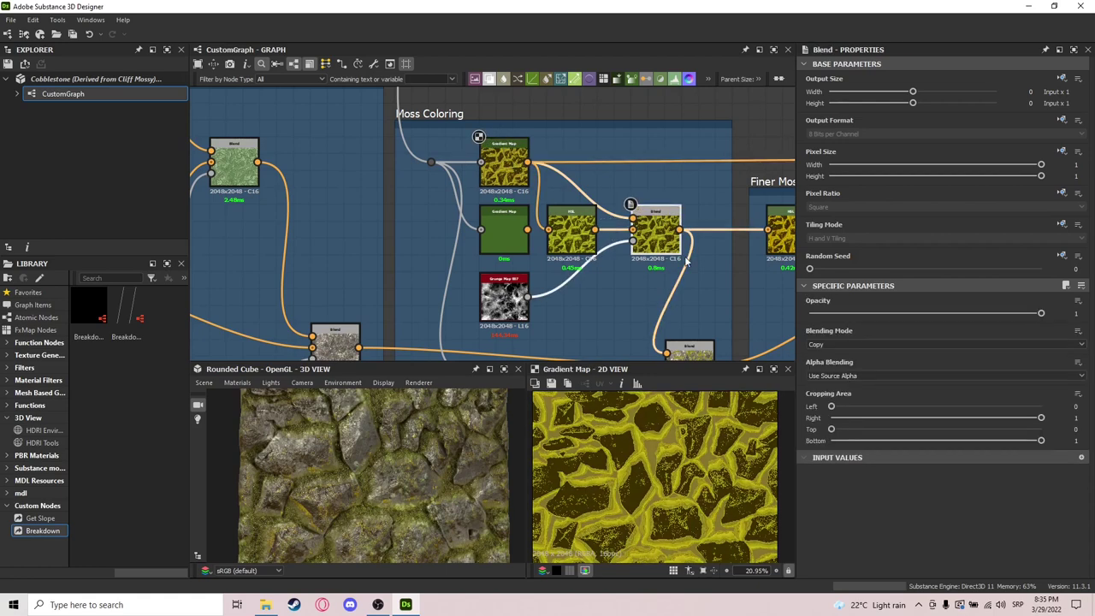
pyautogui.click(504, 299)
pyautogui.click(656, 231)
# Preview the final Moss Coloring Blend over the lichen result and trace the mask wired to its opacity.
pyautogui.moveTo(698, 335); pyautogui.dragTo(663, 257, button='middle')
pyautogui.doubleClick(638, 270)
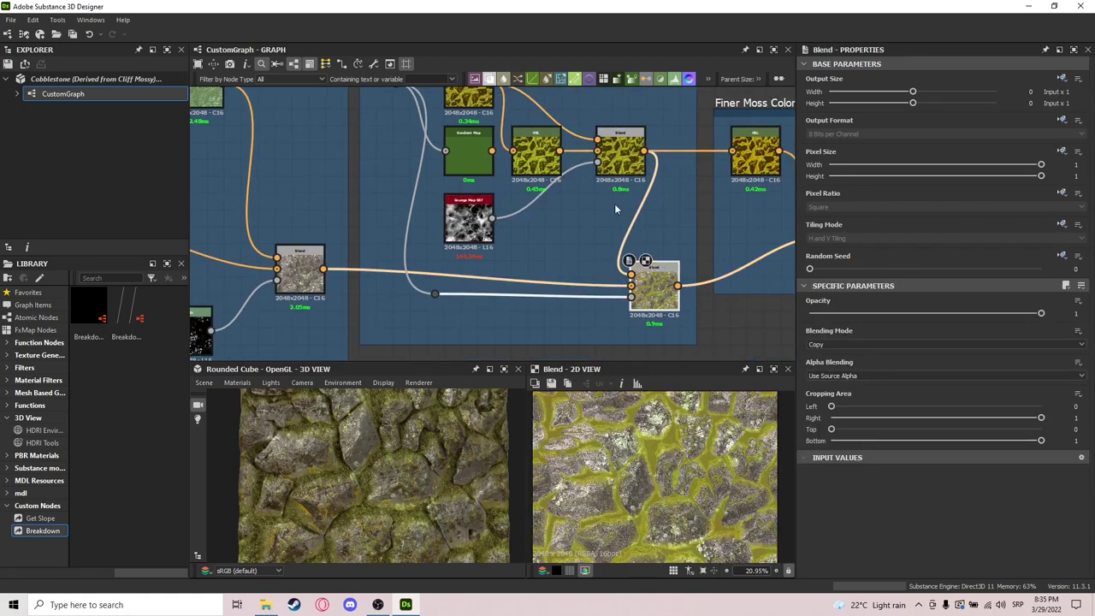
pyautogui.moveTo(557, 276); pyautogui.dragTo(659, 311, button='middle')
pyautogui.moveTo(513, 289); pyautogui.dragTo(574, 330, button='middle')
pyautogui.scroll(-2, 574, 330)
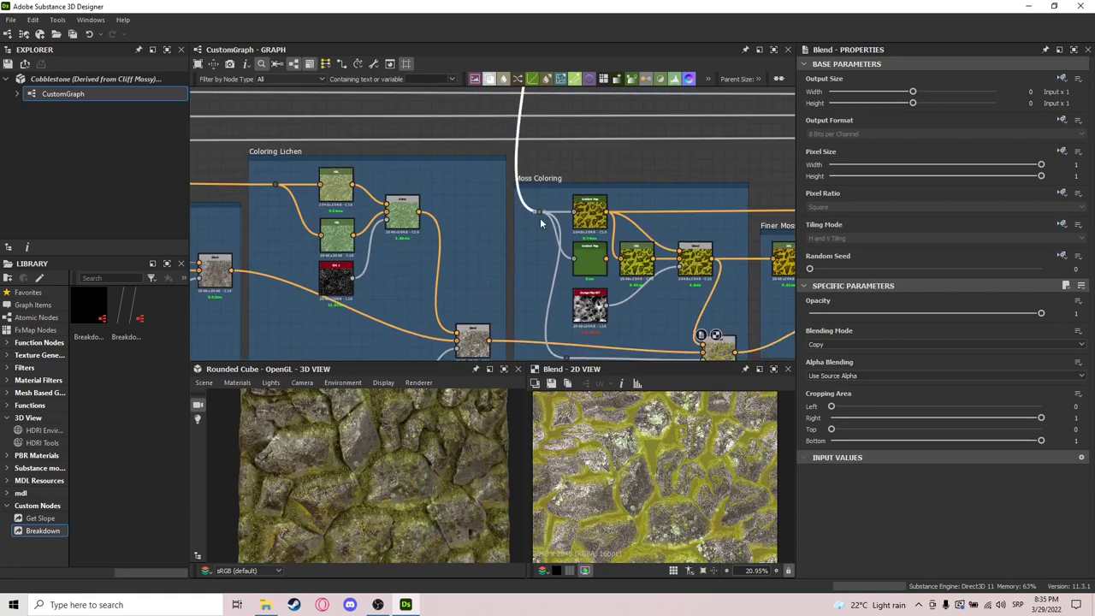
pyautogui.moveTo(631, 246); pyautogui.dragTo(546, 189, button='middle')
pyautogui.scroll(2, 628, 275)
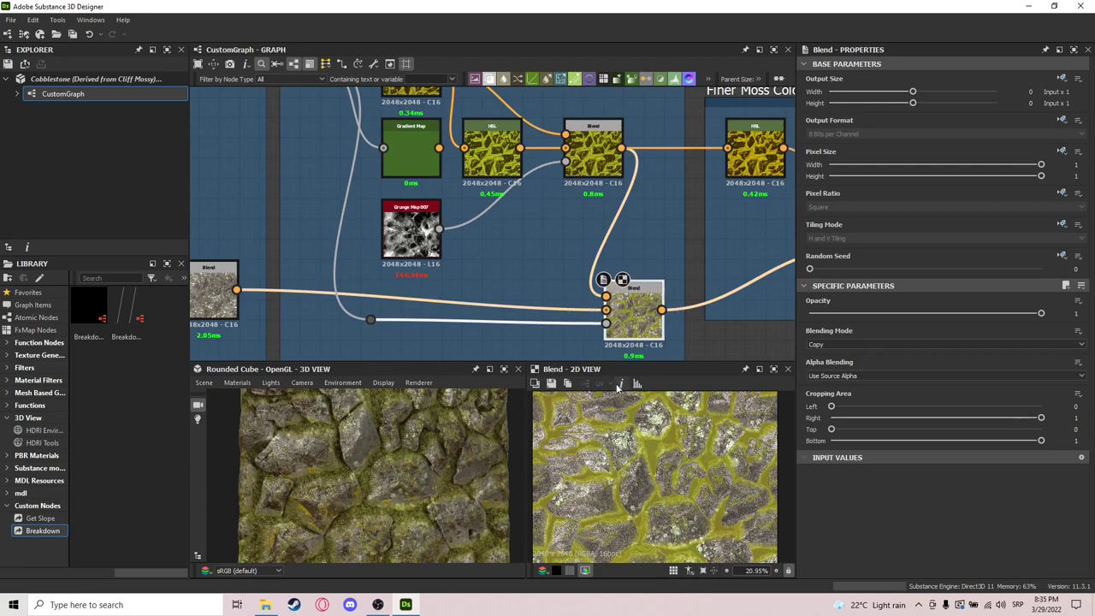
# Examine the moss coloring between the stones up close in the 2D view and compare it with the 3D view.
pyautogui.scroll(5, 620, 485)
pyautogui.scroll(-2, 621, 485)
pyautogui.scroll(2, 621, 485)
pyautogui.scroll(-3, 620, 480)
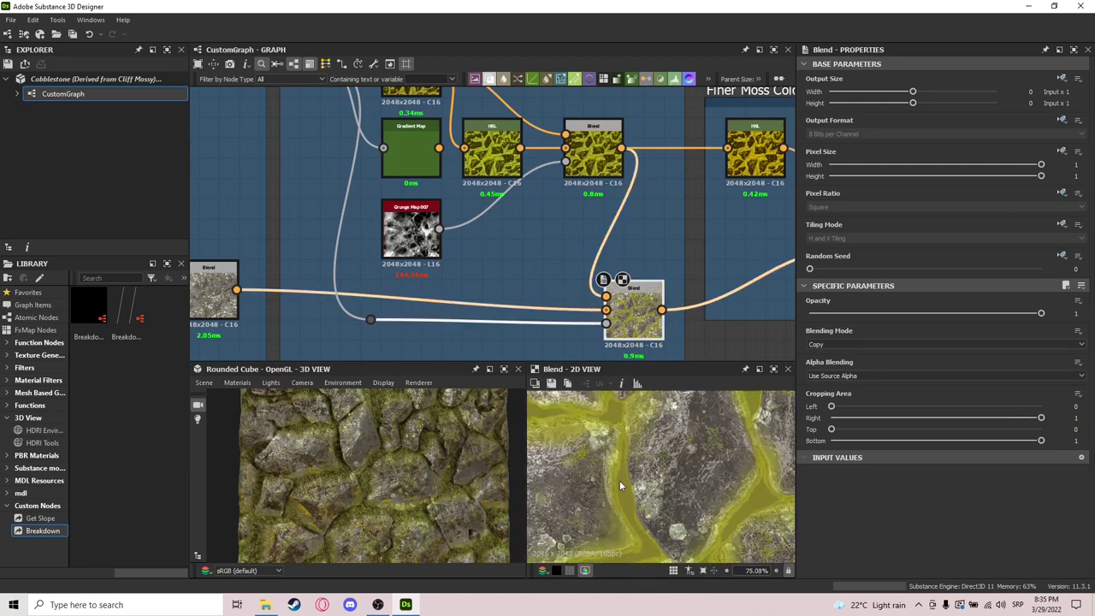
pyautogui.scroll(2, 620, 480)
pyautogui.scroll(-2, 599, 470)
pyautogui.keyDown('ctrl'); pyautogui.keyDown('shift'); pyautogui.moveTo(452, 427); pyautogui.dragTo(393, 430, button='right'); pyautogui.keyUp('shift'); pyautogui.keyUp('ctrl')
pyautogui.scroll(4, 381, 470)
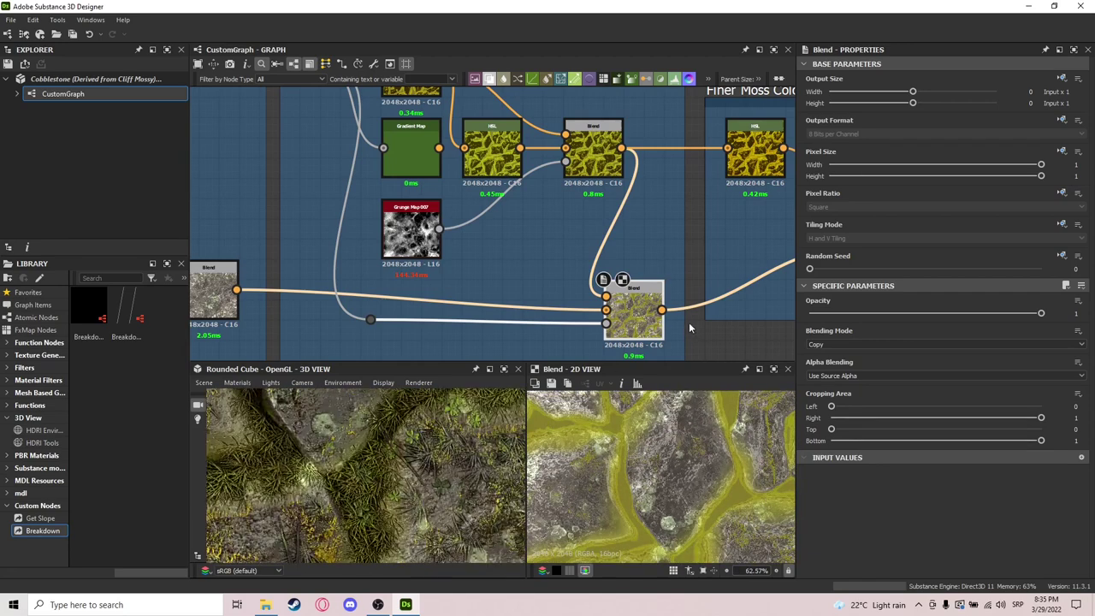
# Preview the Finer Moss Coloring Blend and the HSL node supplying its yellow tint.
pyautogui.scroll(-5, 591, 270)
pyautogui.scroll(4, 572, 294)
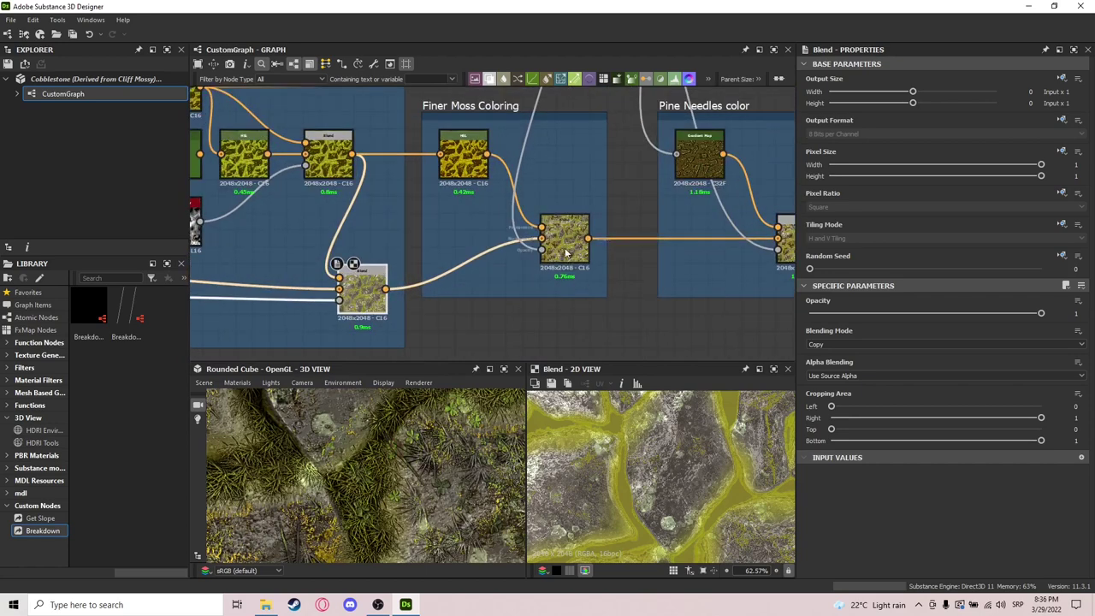
pyautogui.doubleClick(566, 253)
pyautogui.moveTo(498, 230); pyautogui.dragTo(562, 278, button='middle')
pyautogui.doubleClick(509, 275)
pyautogui.doubleClick(584, 309)
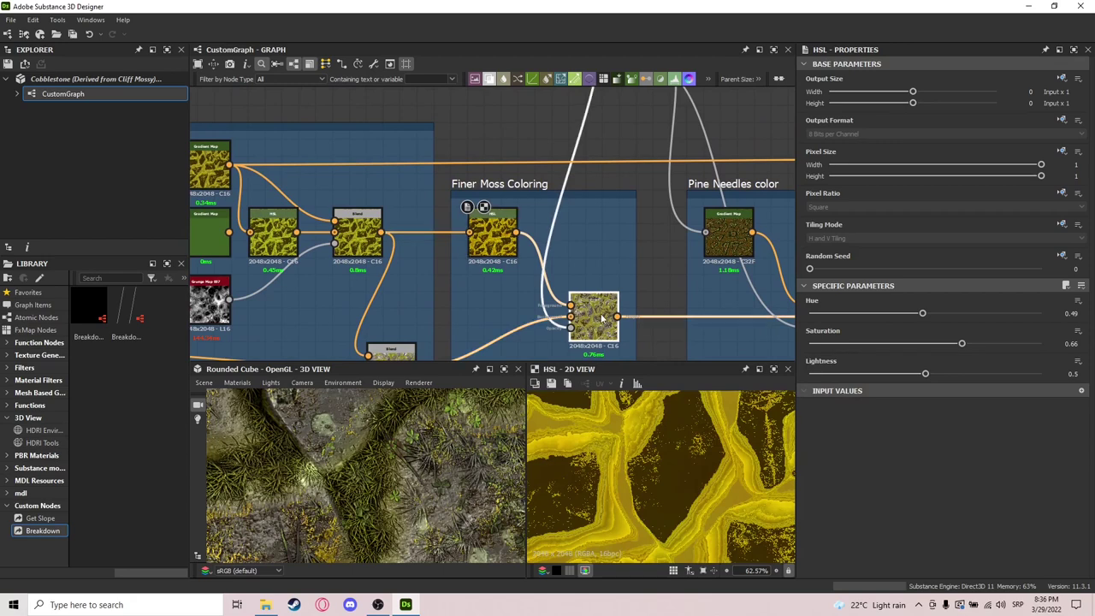
# Trace the mask connection feeding the opacity of the Finer Moss Coloring Blend.
pyautogui.scroll(-2, 583, 310)
pyautogui.click(596, 186)
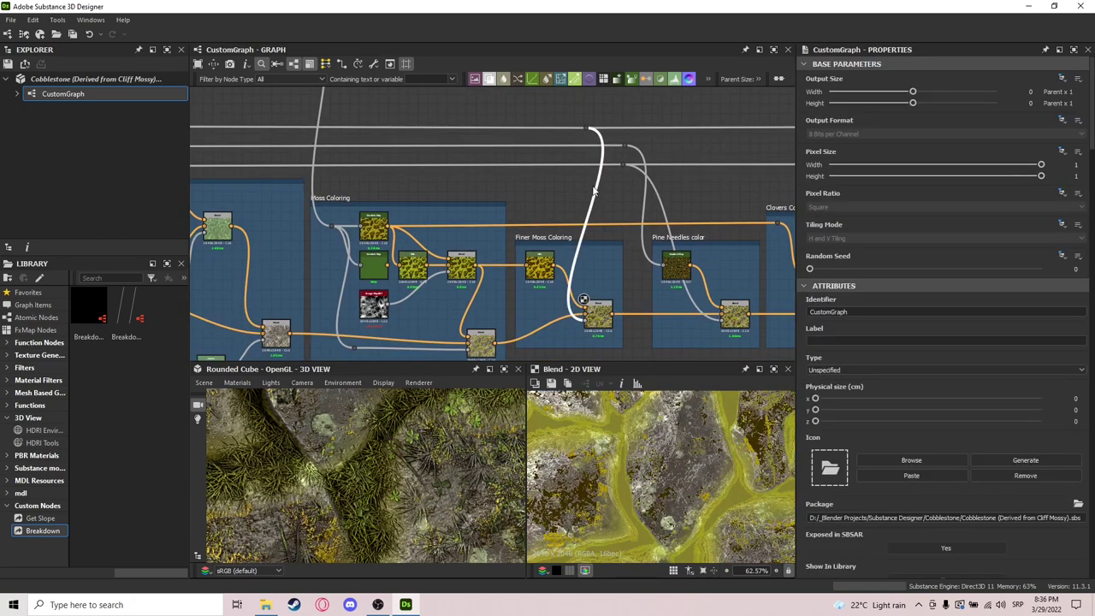
pyautogui.moveTo(559, 281); pyautogui.dragTo(549, 207, button='middle')
pyautogui.scroll(-1, 594, 222)
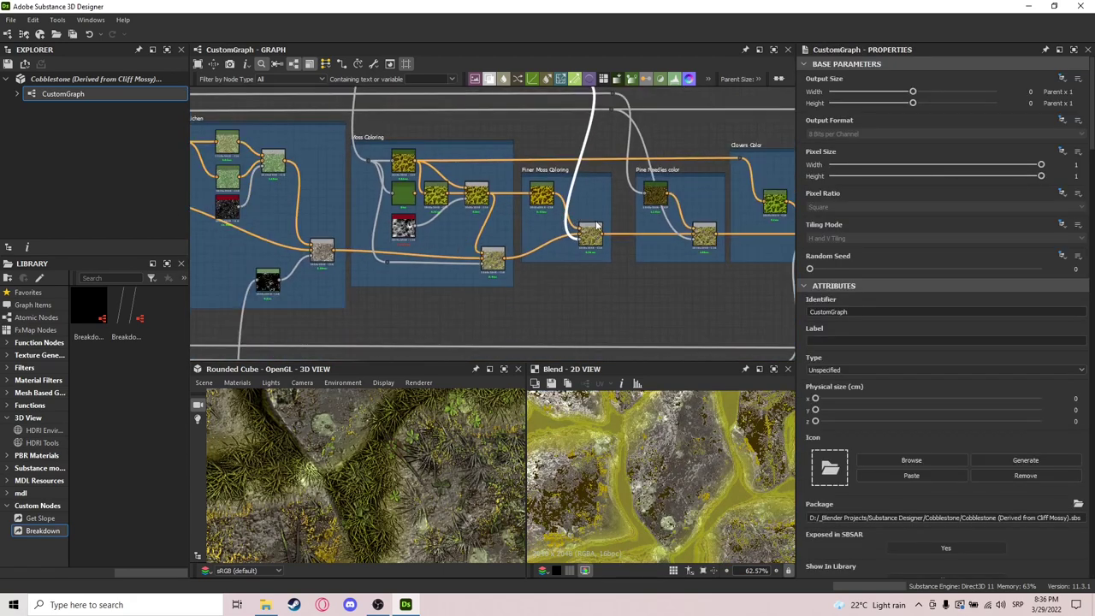
# Preview the Pine Needles color Gradient Map and examine its banded colors and gradient keys.
pyautogui.scroll(5, 594, 223)
pyautogui.moveTo(616, 230); pyautogui.dragTo(554, 241, button='middle')
pyautogui.scroll(-4, 534, 274)
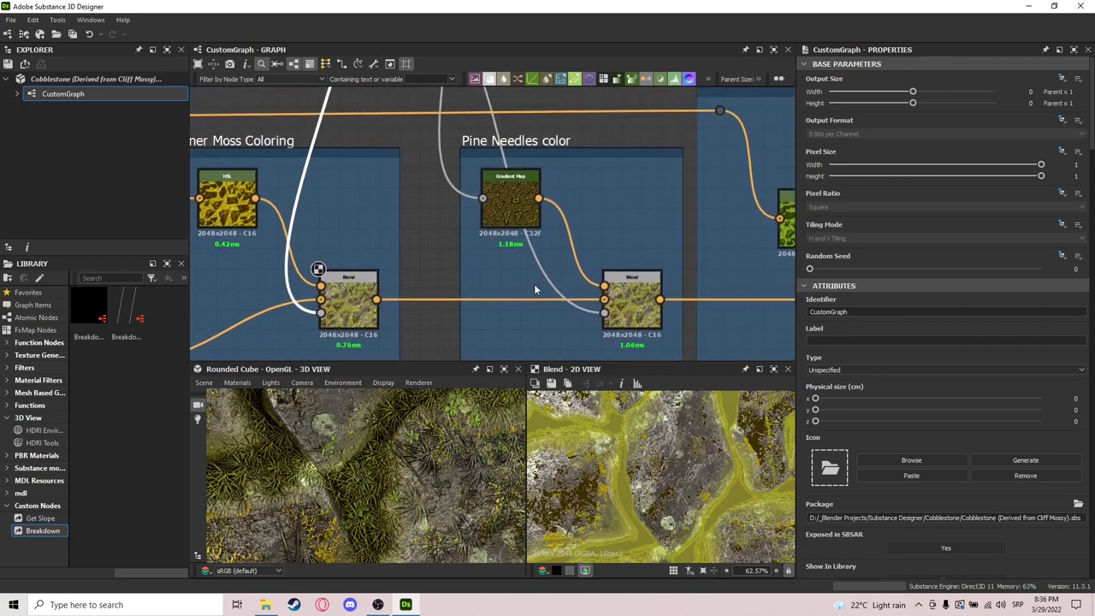
pyautogui.doubleClick(502, 241)
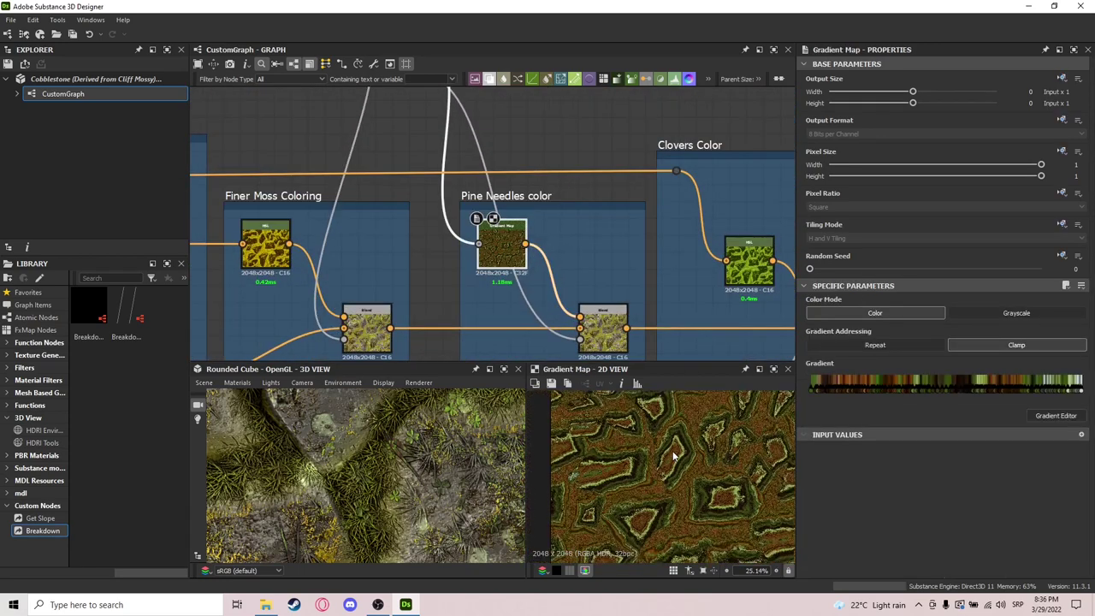
pyautogui.scroll(-2, 633, 460)
pyautogui.scroll(3, 627, 460)
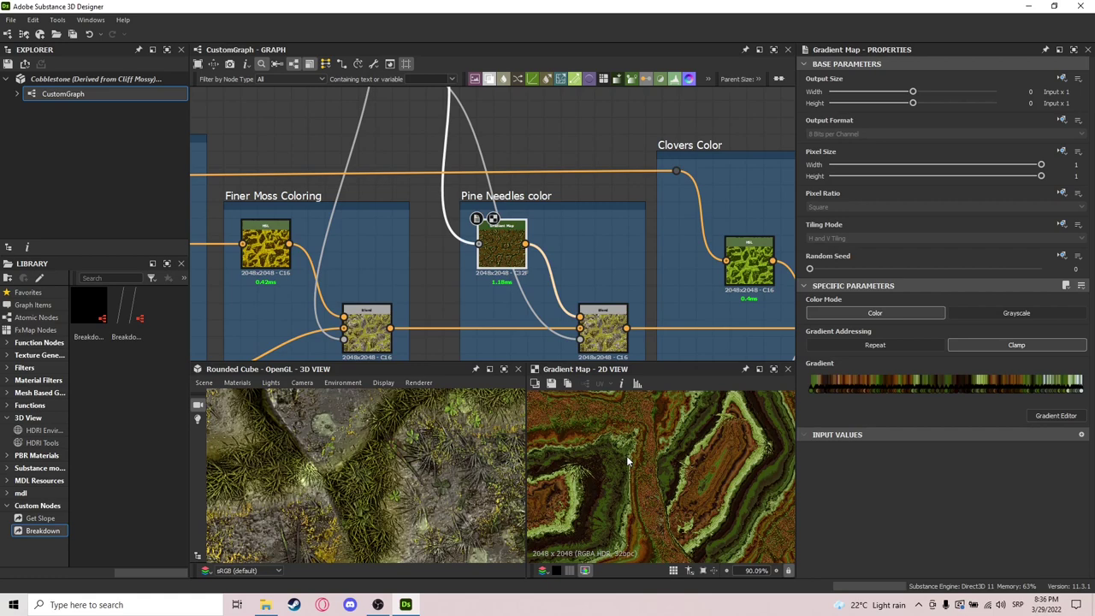
pyautogui.moveTo(1078, 392); pyautogui.dragTo(804, 402)
pyautogui.moveTo(599, 278); pyautogui.dragTo(616, 217, button='middle')
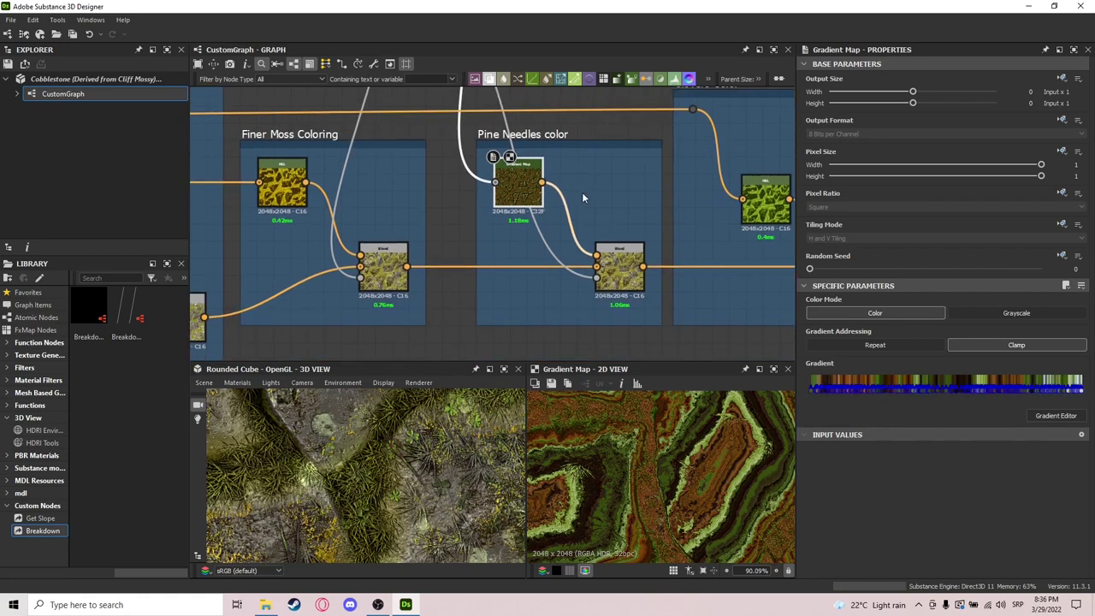
# Preview the Pine Needles Blend, inspect individual needles up close, and view its source Gradient Map again.
pyautogui.click(620, 267)
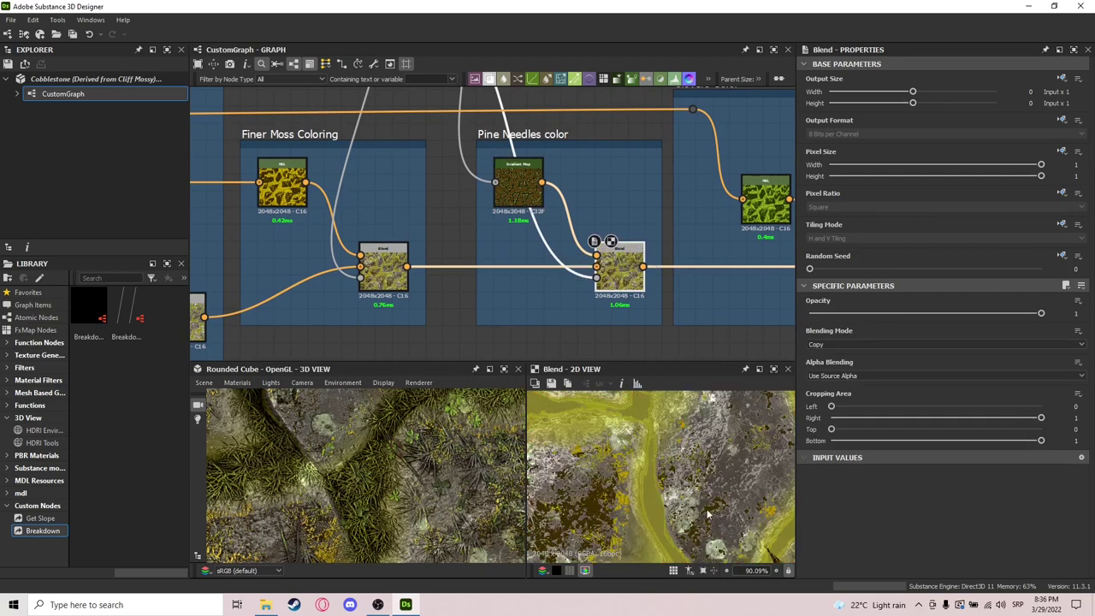
pyautogui.scroll(8, 675, 464)
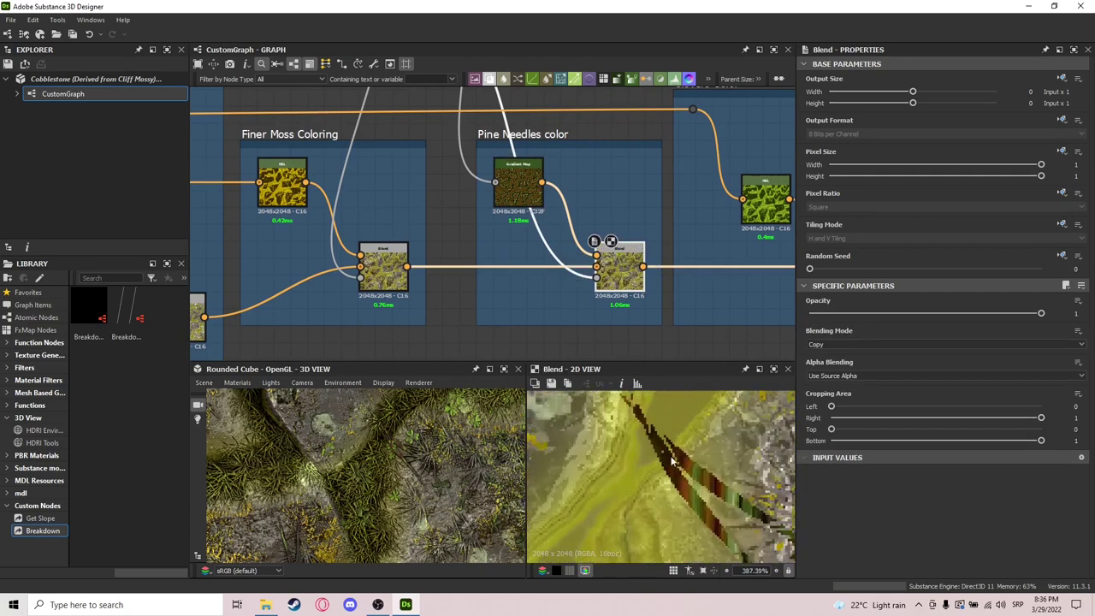
pyautogui.scroll(-3, 630, 436)
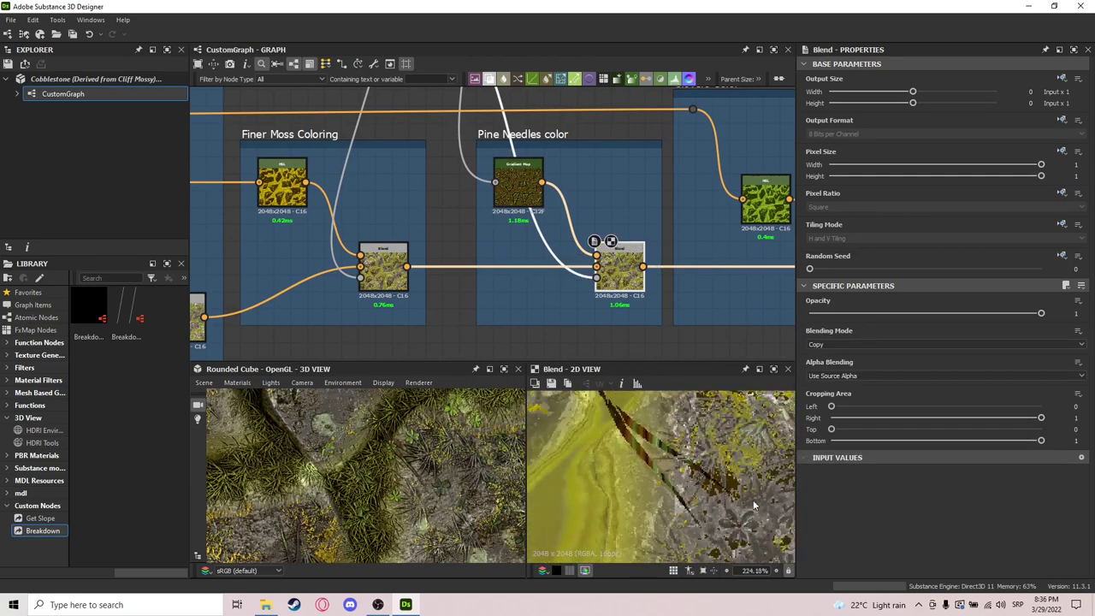
pyautogui.scroll(-3, 475, 461)
pyautogui.doubleClick(538, 205)
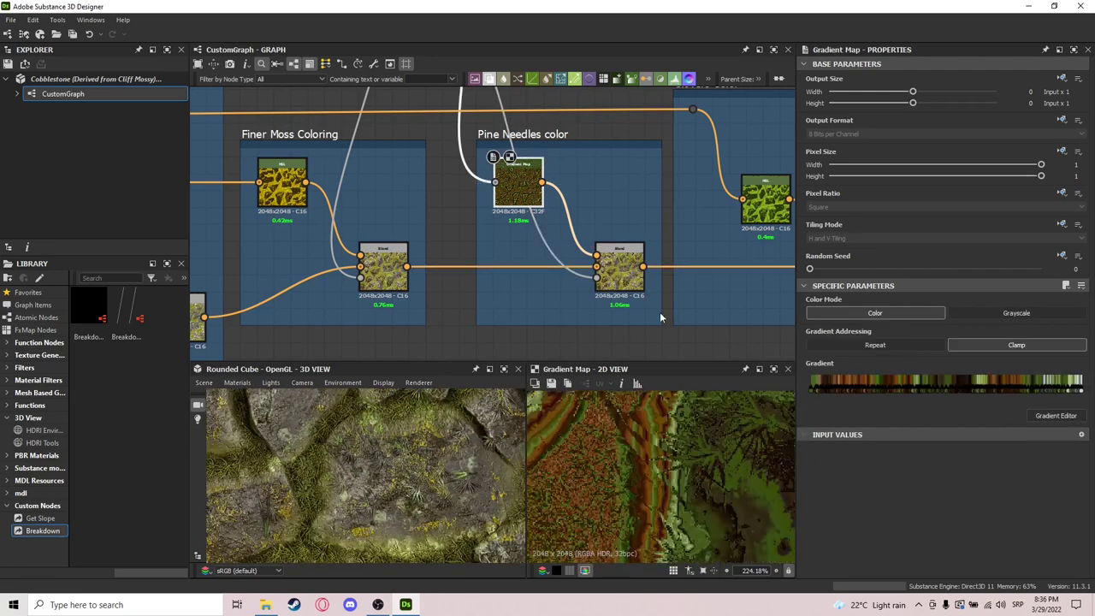
# Preview the green HSL node in the Clovers Color frame.
pyautogui.moveTo(660, 227); pyautogui.dragTo(472, 176, button='middle')
pyautogui.scroll(-2, 596, 256)
pyautogui.click(608, 190)
pyautogui.doubleClick(608, 190)
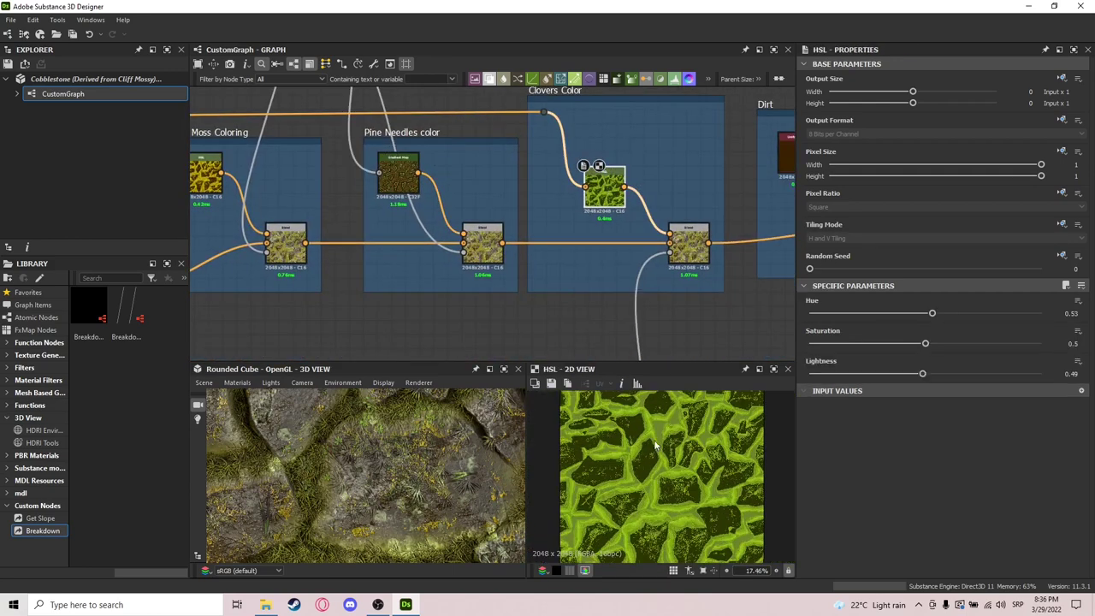
# Preview the Clovers Color Blend up close, compare it with the Pine Needles Blend, and locate its opacity mask connection.
pyautogui.scroll(2, 684, 290)
pyautogui.click(697, 224)
pyautogui.doubleClick(696, 225)
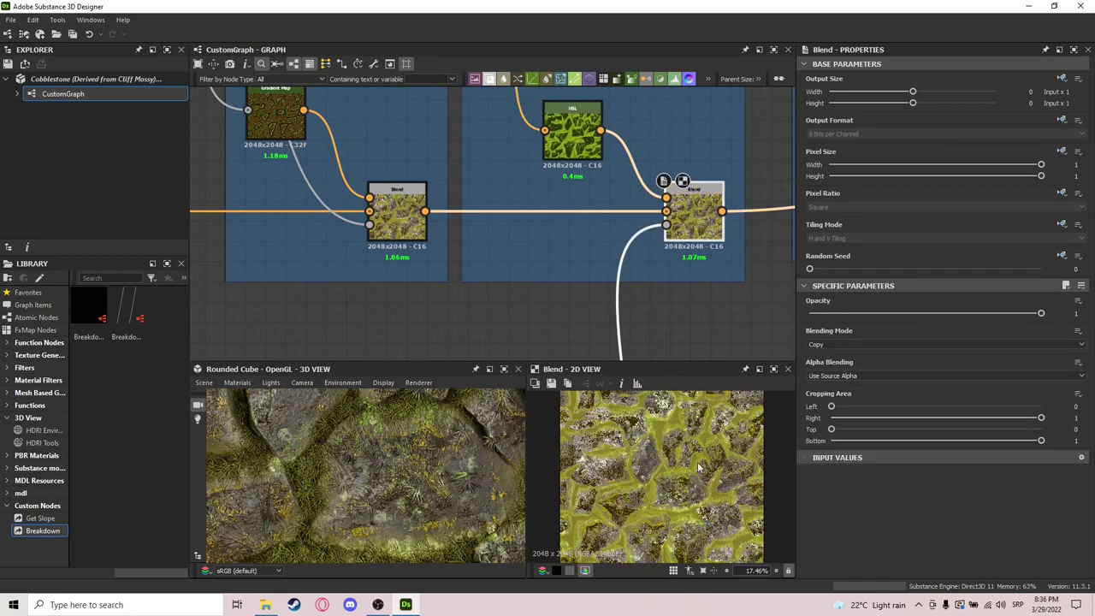
pyautogui.scroll(10, 646, 501)
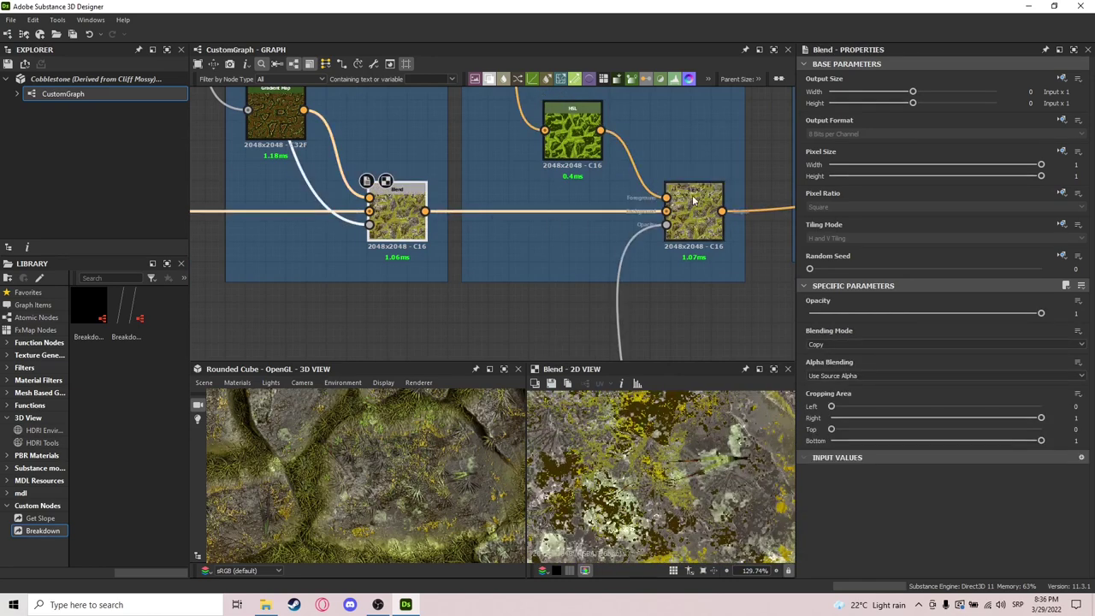
pyautogui.scroll(5, 622, 505)
pyautogui.scroll(-5, 622, 505)
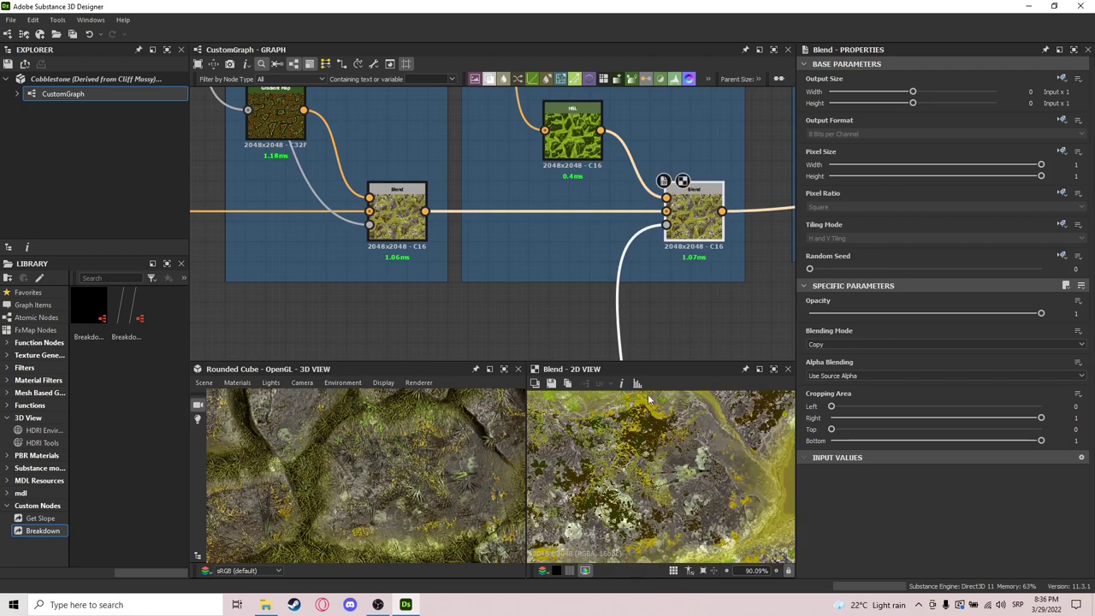
pyautogui.scroll(-6, 652, 254)
pyautogui.scroll(5, 659, 248)
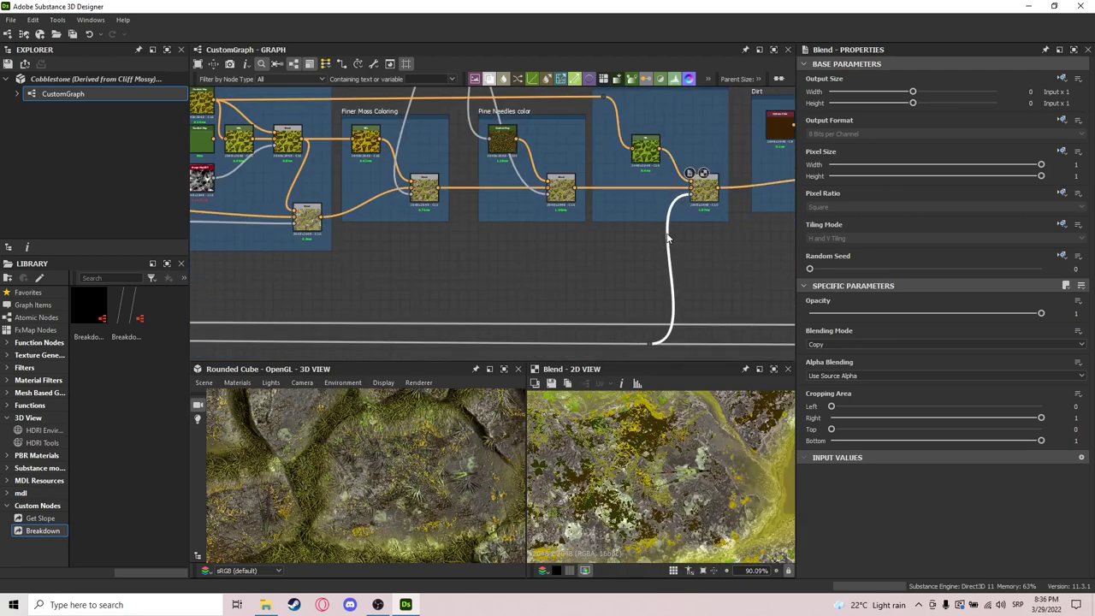
# Preview the Blend in the Dirt frame that follows the clovers coloring.
pyautogui.moveTo(699, 231); pyautogui.dragTo(622, 259, button='middle')
pyautogui.moveTo(688, 252); pyautogui.dragTo(602, 278, button='middle')
pyautogui.scroll(1, 601, 279)
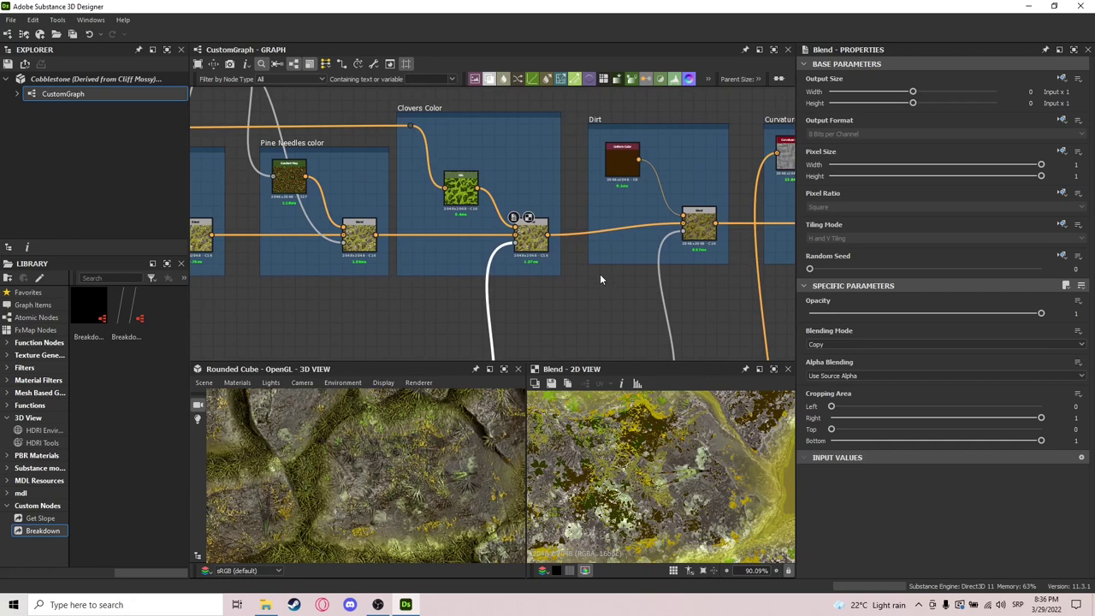
pyautogui.doubleClick(698, 225)
# Trace the mask connection feeding the Dirt Blend's opacity back along the graph.
pyautogui.moveTo(677, 342); pyautogui.dragTo(651, 243, button='middle')
pyautogui.scroll(-3, 651, 242)
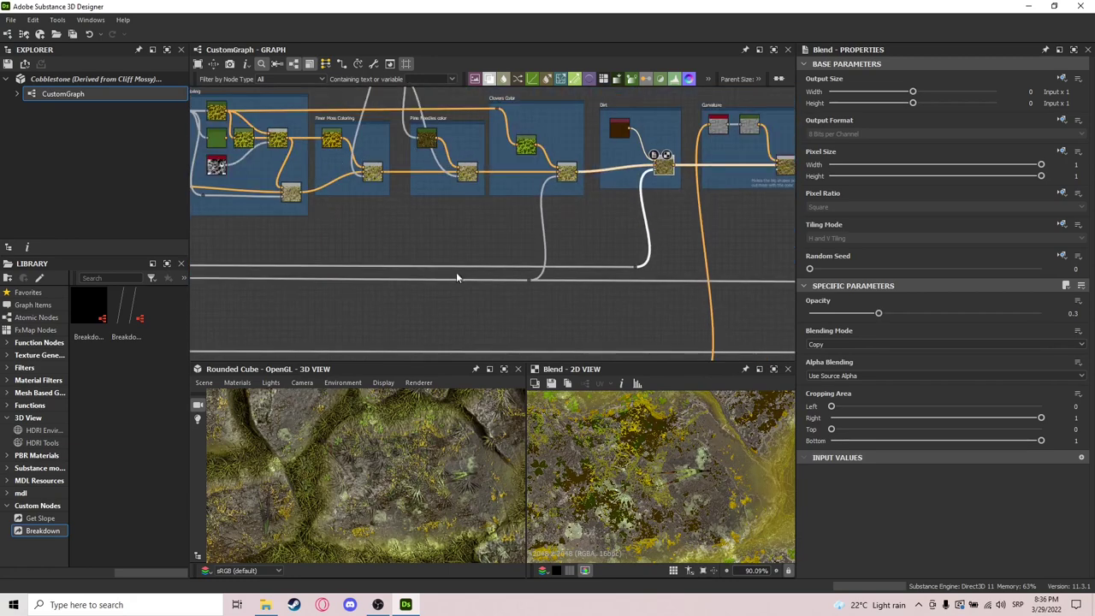
pyautogui.moveTo(420, 264); pyautogui.dragTo(713, 235, button='middle')
pyautogui.scroll(-3, 714, 234)
pyautogui.moveTo(424, 233); pyautogui.dragTo(530, 238, button='middle')
pyautogui.scroll(4, 597, 212)
pyautogui.moveTo(664, 220); pyautogui.dragTo(547, 214, button='middle')
pyautogui.scroll(-3, 590, 222)
pyautogui.moveTo(654, 248); pyautogui.dragTo(369, 248, button='middle')
pyautogui.scroll(5, 612, 185)
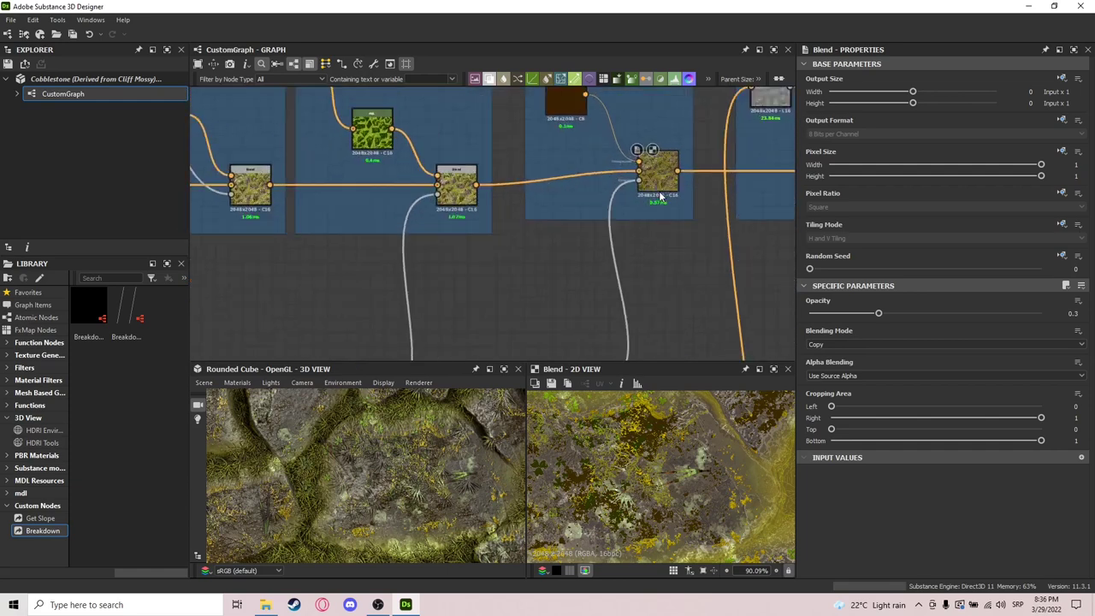
# Disconnect the mask from the opacity input of the Blend in the Dirt frame.
pyautogui.scroll(2, 659, 195)
pyautogui.moveTo(659, 195); pyautogui.dragTo(665, 279, button='middle')
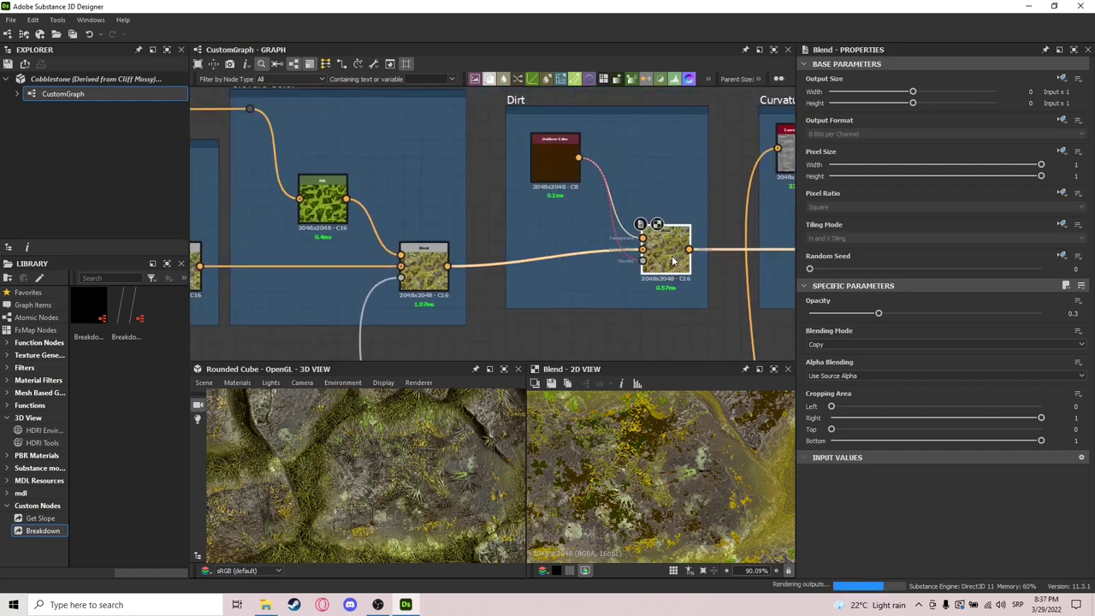
pyautogui.scroll(-2, 693, 338)
pyautogui.click(541, 298)
pyautogui.click(677, 300)
pyautogui.moveTo(679, 308); pyautogui.dragTo(571, 289, button='middle')
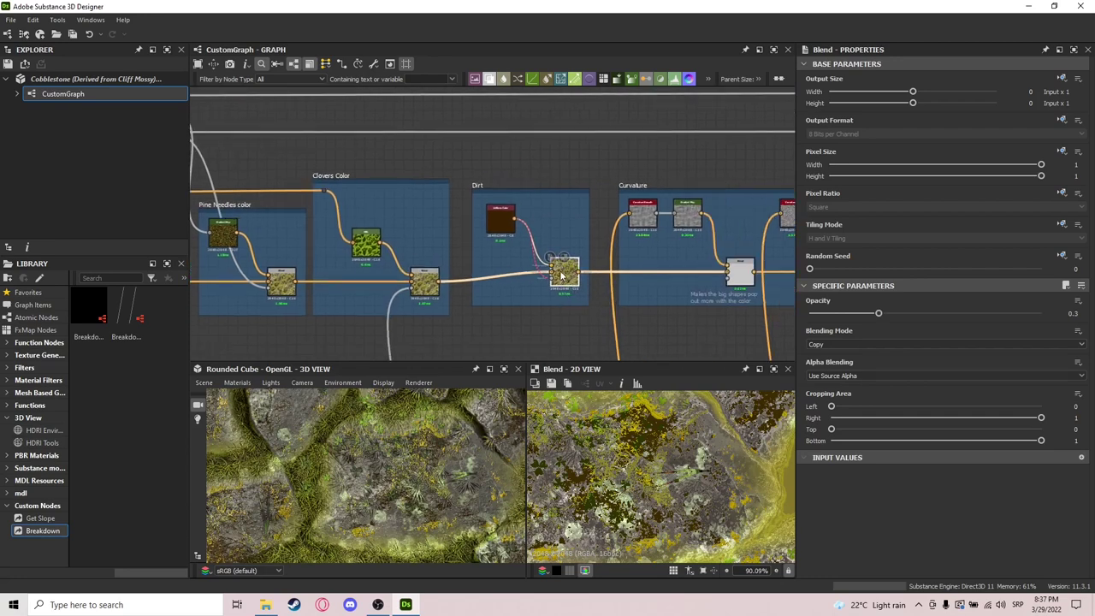
# Preview the Dirt frame's Uniform Color, then compare the Clovers Color Blend with the Dirt Blend up close.
pyautogui.scroll(2, 558, 279)
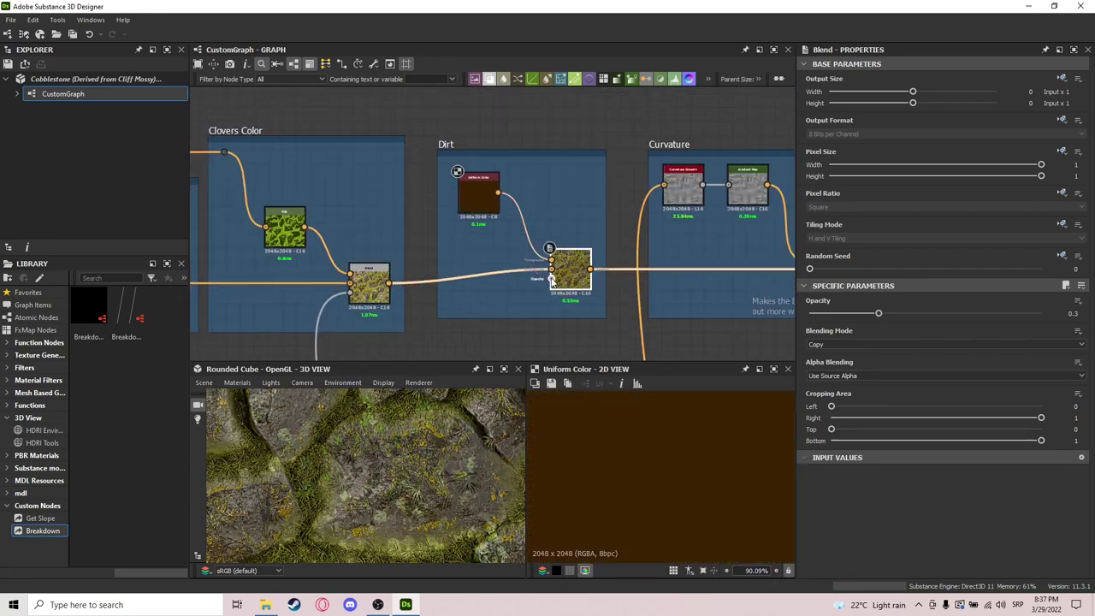
pyautogui.scroll(1, 653, 462)
pyautogui.scroll(-5, 677, 457)
pyautogui.doubleClick(369, 287)
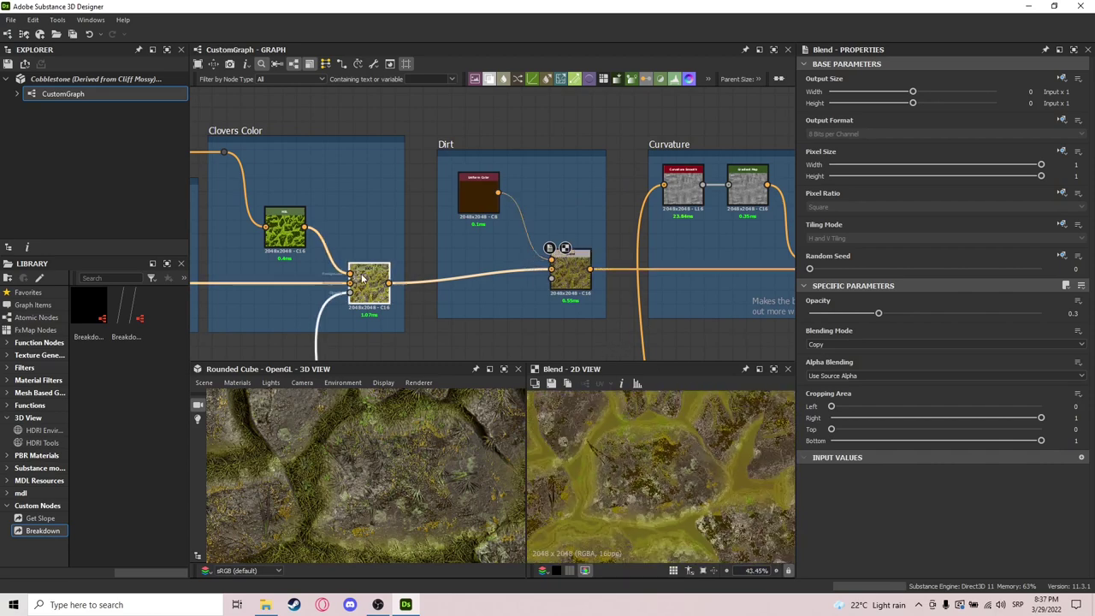
pyautogui.click(565, 273)
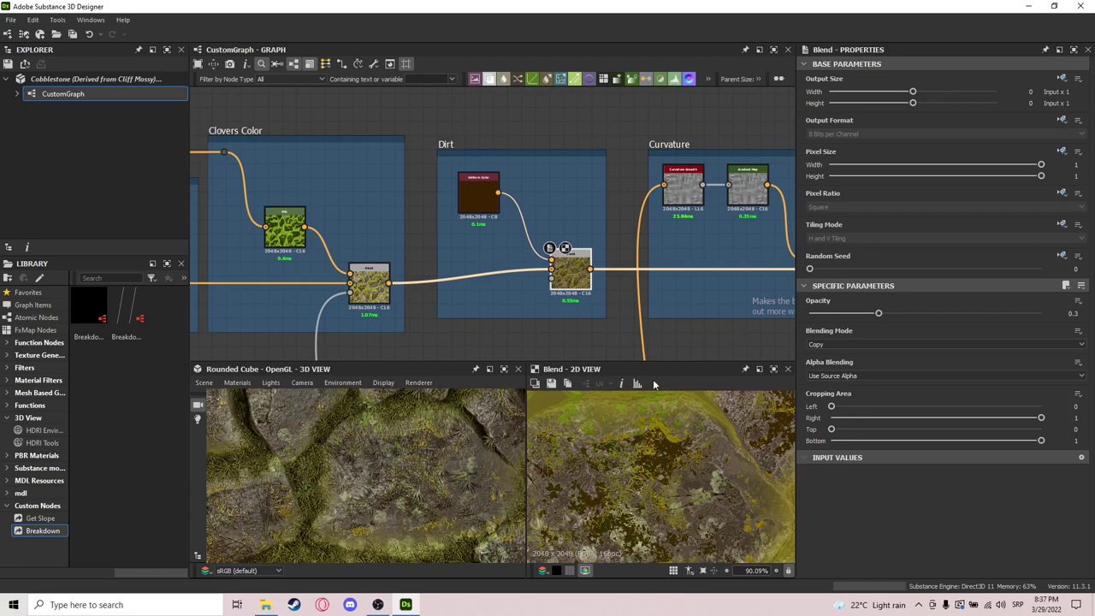
pyautogui.scroll(-4, 680, 475)
pyautogui.scroll(-3, 676, 474)
# Compare the Dirt Blend with the two Blends in the Curvature frame.
pyautogui.moveTo(682, 275); pyautogui.dragTo(533, 270, button='middle')
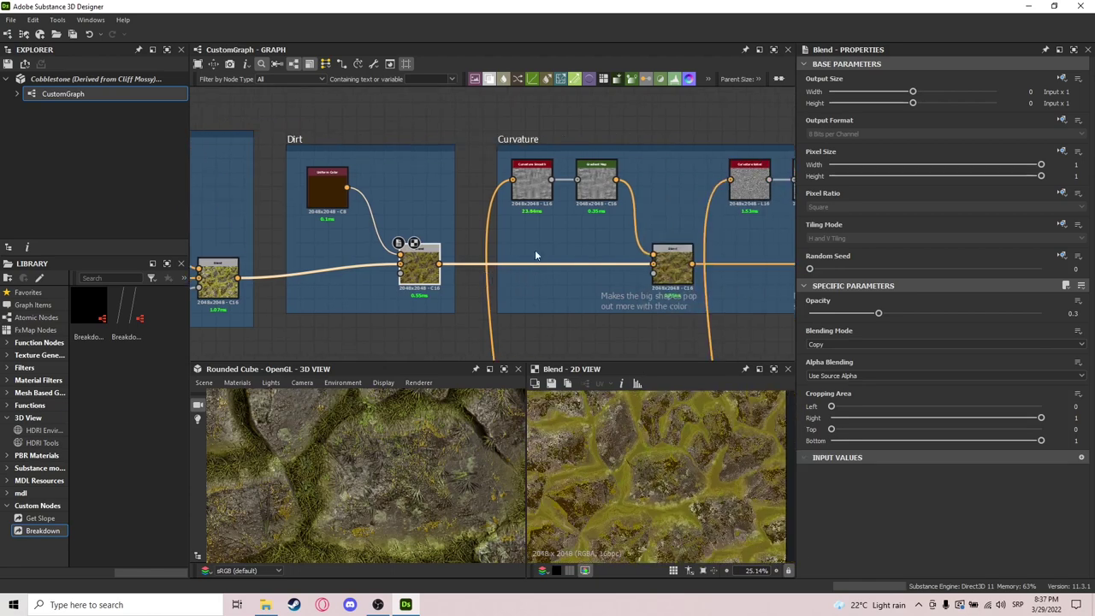
pyautogui.scroll(-1, 609, 280)
pyautogui.moveTo(608, 280); pyautogui.dragTo(407, 282, button='middle')
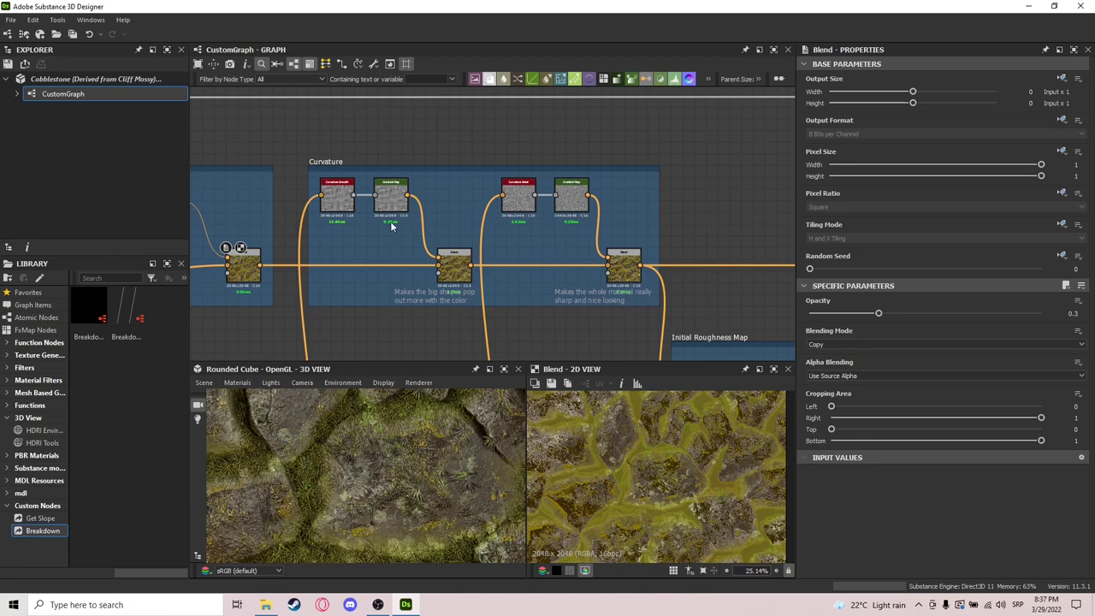
pyautogui.doubleClick(453, 267)
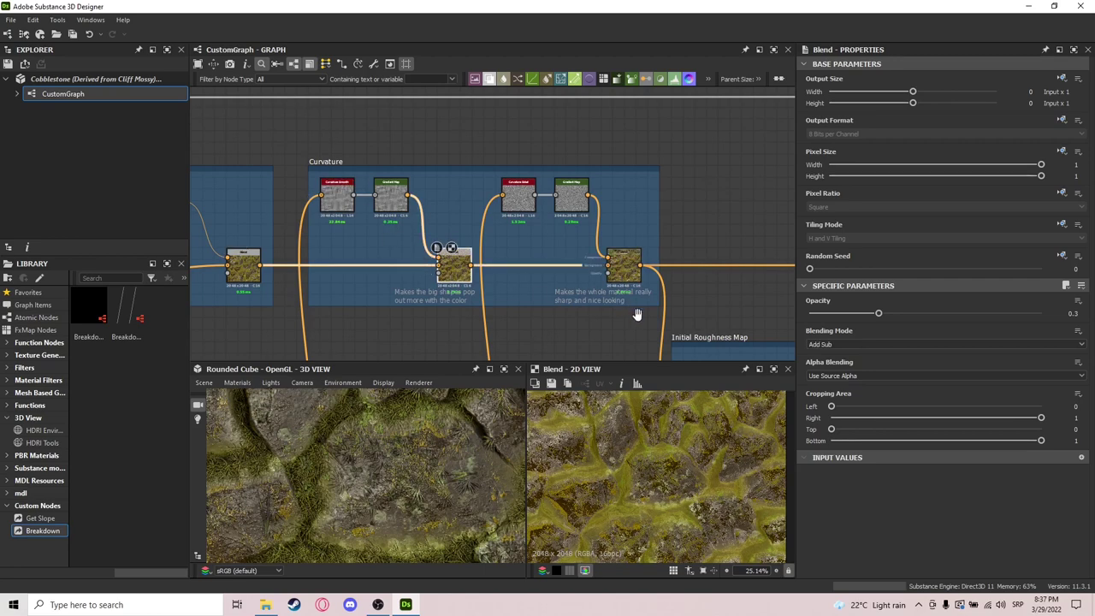
pyautogui.doubleClick(630, 271)
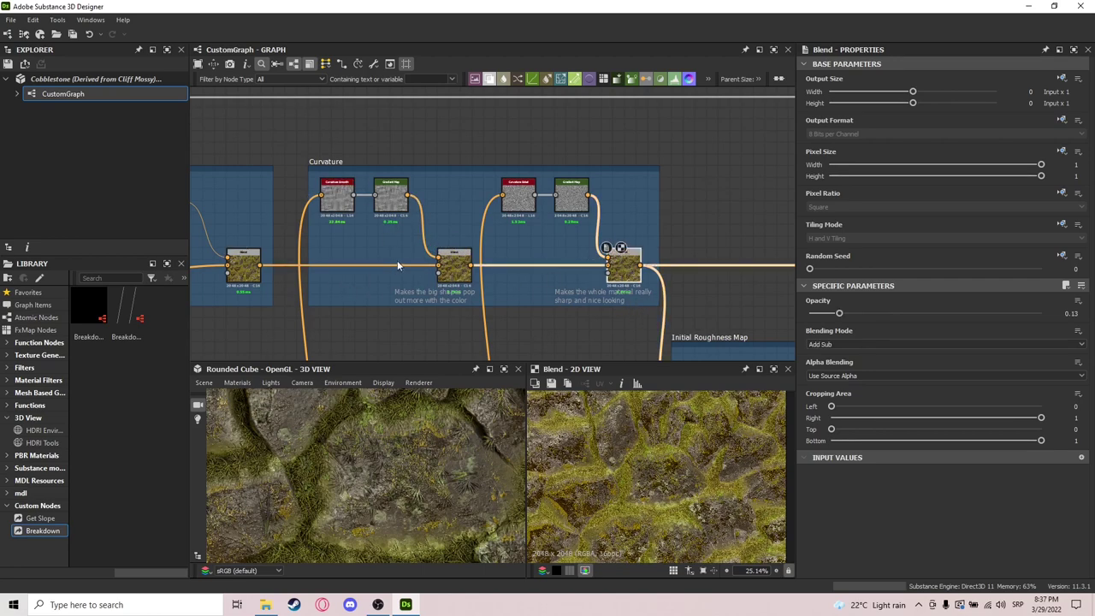
pyautogui.doubleClick(248, 271)
pyautogui.doubleClick(453, 267)
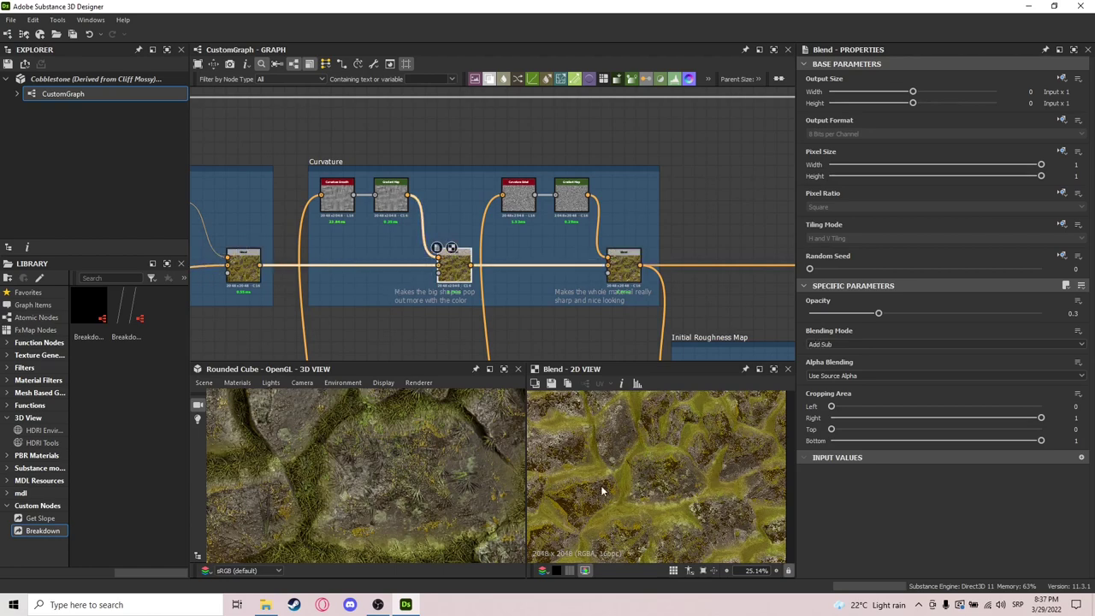
pyautogui.scroll(-2, 596, 439)
# Examine the Curvature Smooth node with its normal format options, plus the Gradient Map and Blend it feeds.
pyautogui.scroll(3, 370, 207)
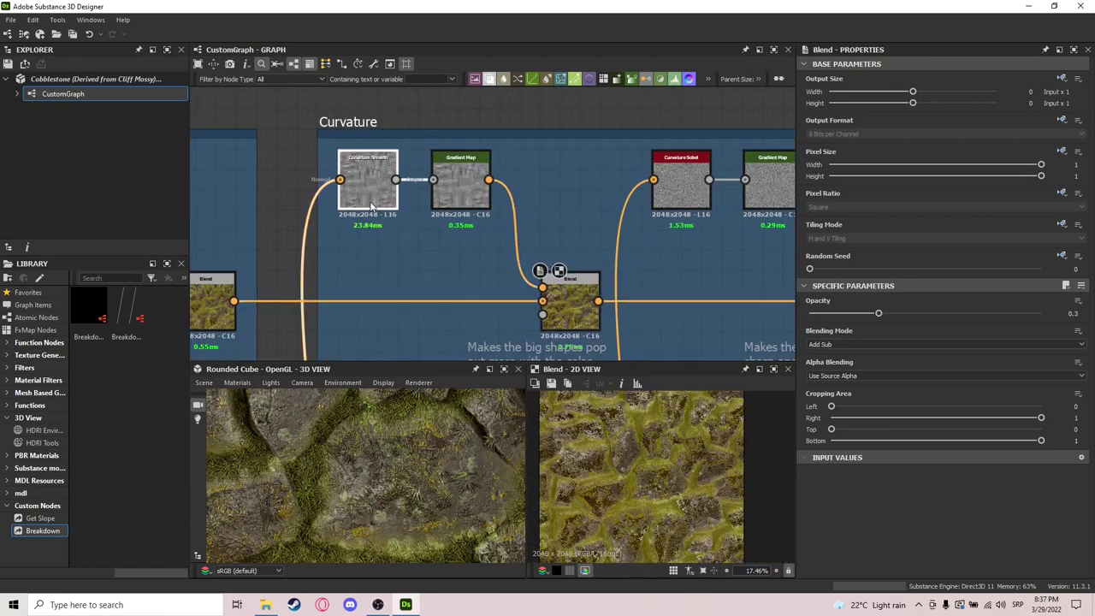
pyautogui.doubleClick(371, 206)
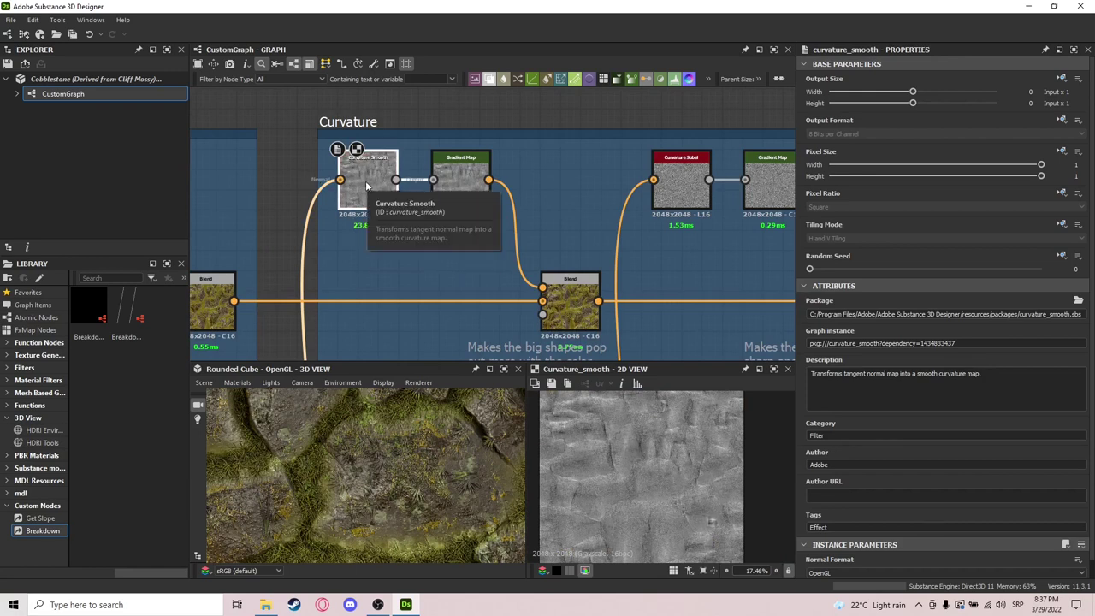
pyautogui.scroll(-1, 839, 567)
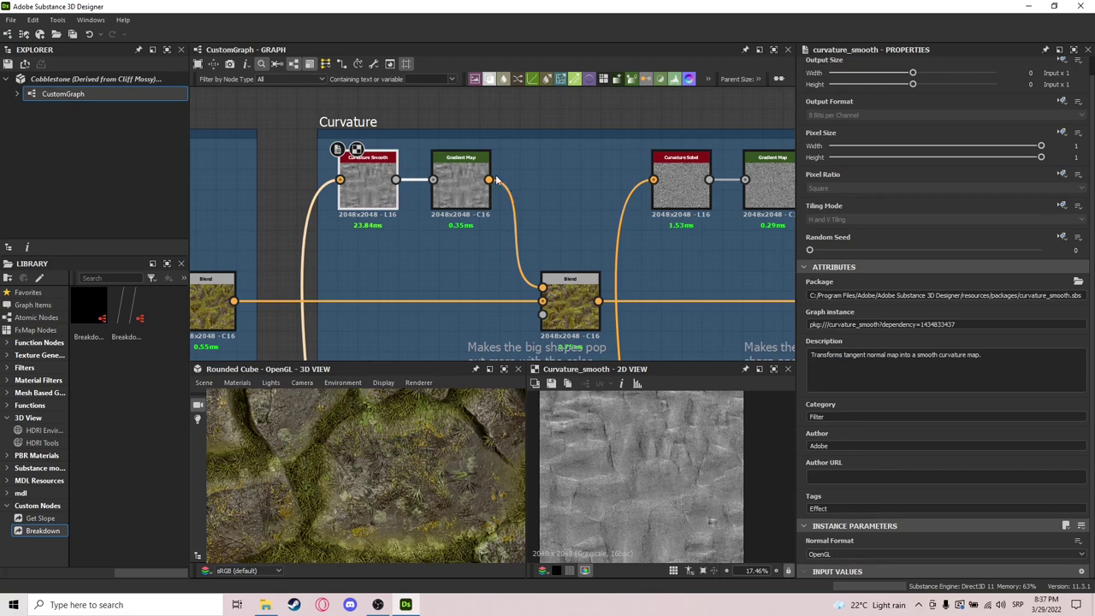
pyautogui.click(820, 555)
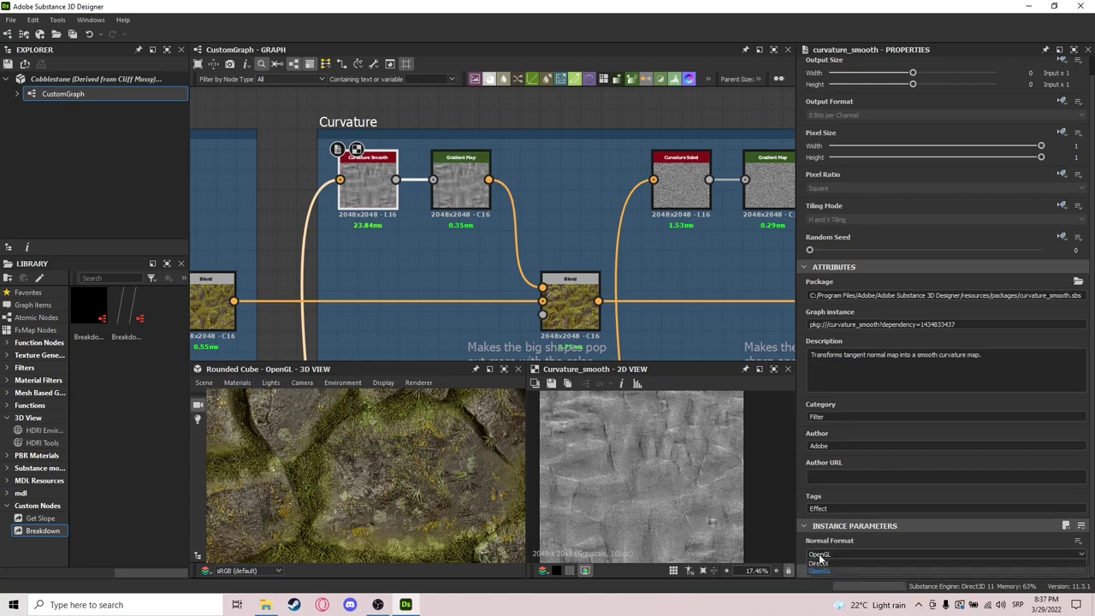
pyautogui.click(824, 554)
pyautogui.click(454, 190)
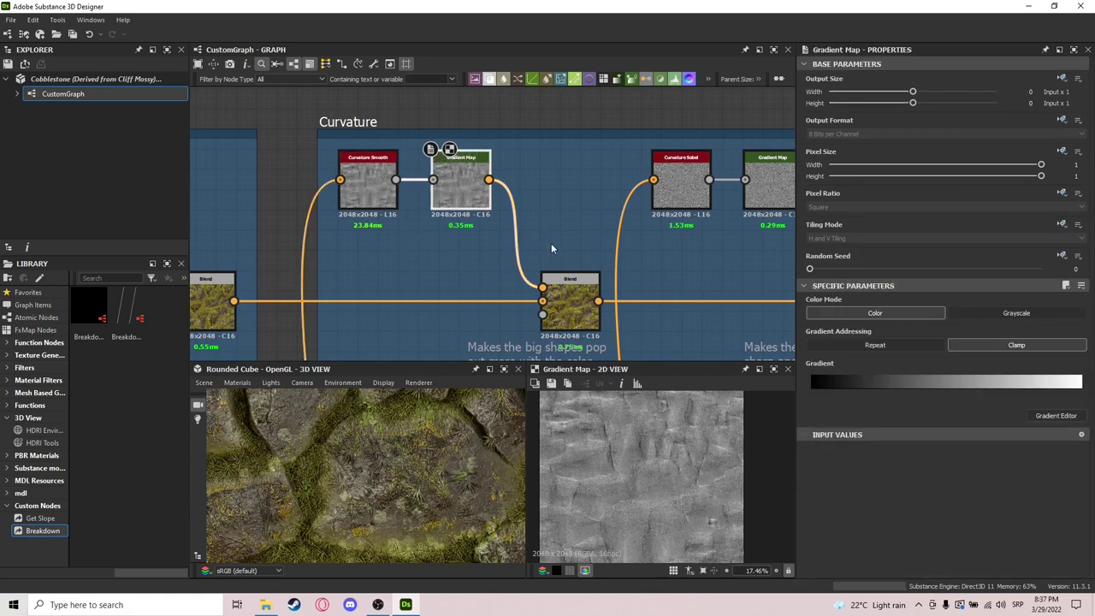
pyautogui.click(579, 301)
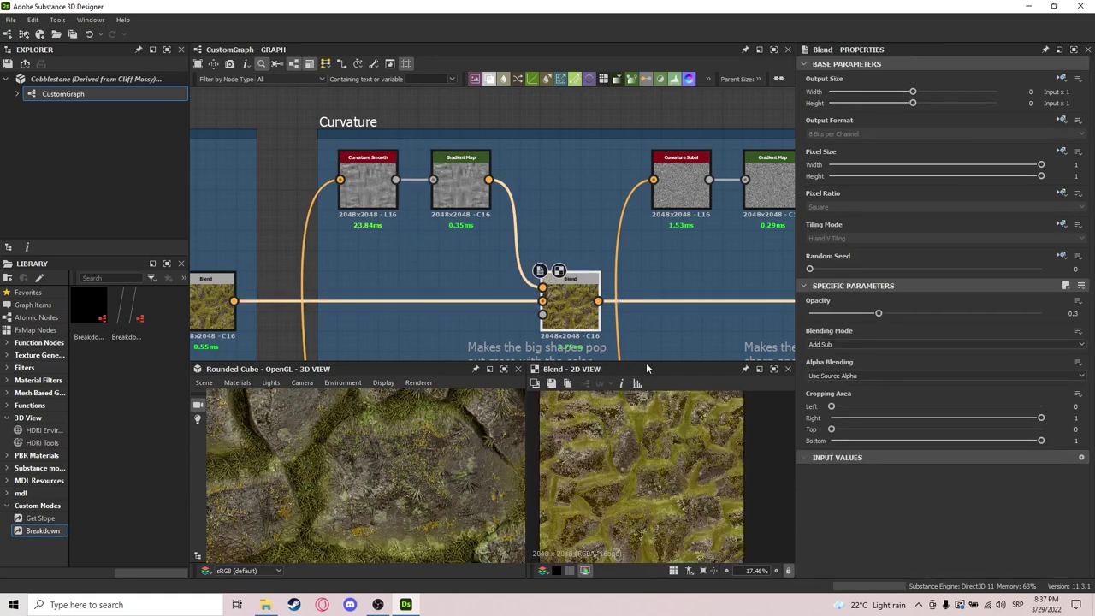
pyautogui.scroll(4, 668, 476)
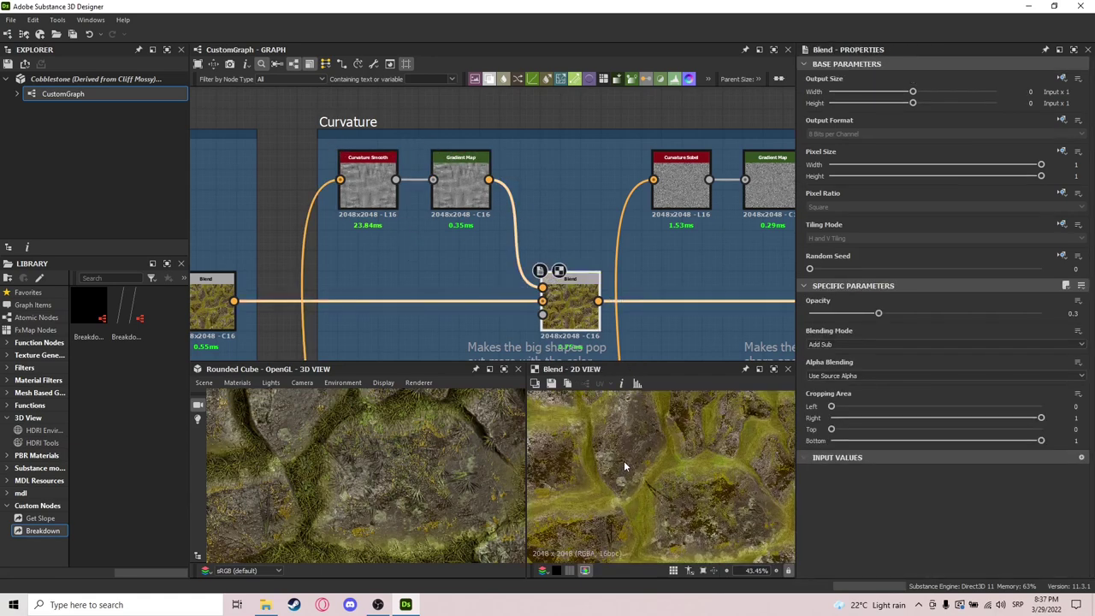
# Preview the Curvature Sobel node, its Gradient Map and the second Curvature Blend up close.
pyautogui.moveTo(695, 284); pyautogui.dragTo(468, 248, button='middle')
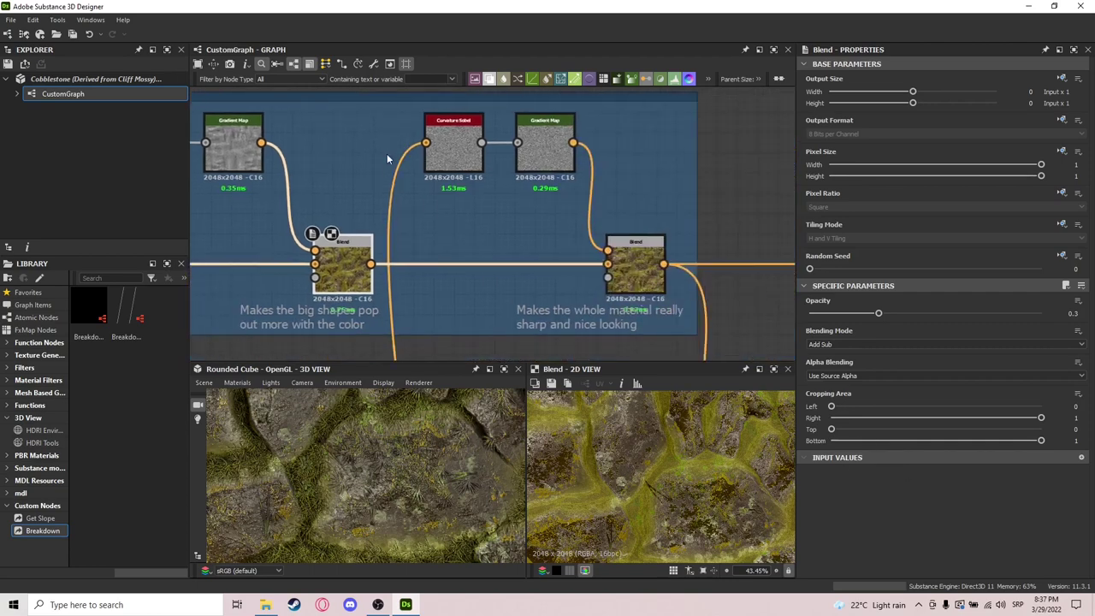
pyautogui.doubleClick(451, 150)
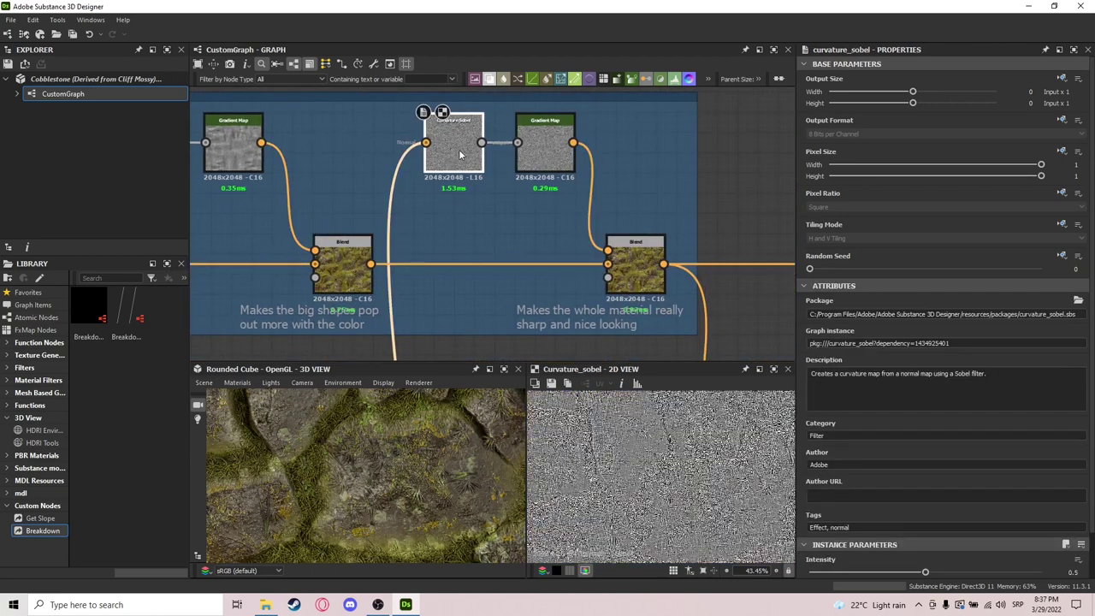
pyautogui.click(545, 152)
pyautogui.doubleClick(634, 255)
pyautogui.scroll(-3, 679, 477)
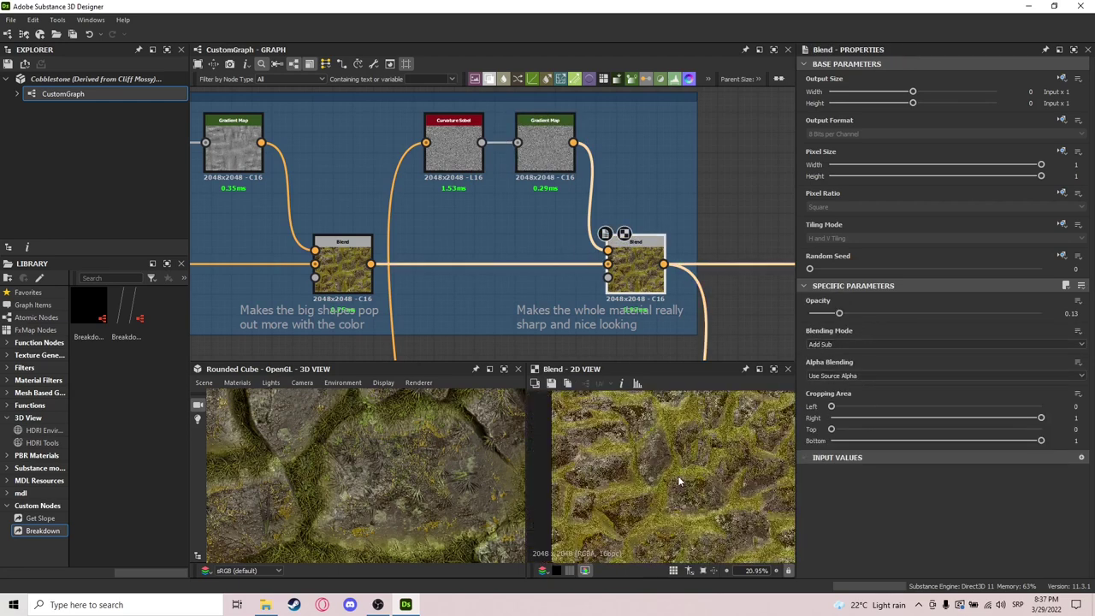
pyautogui.scroll(6, 700, 441)
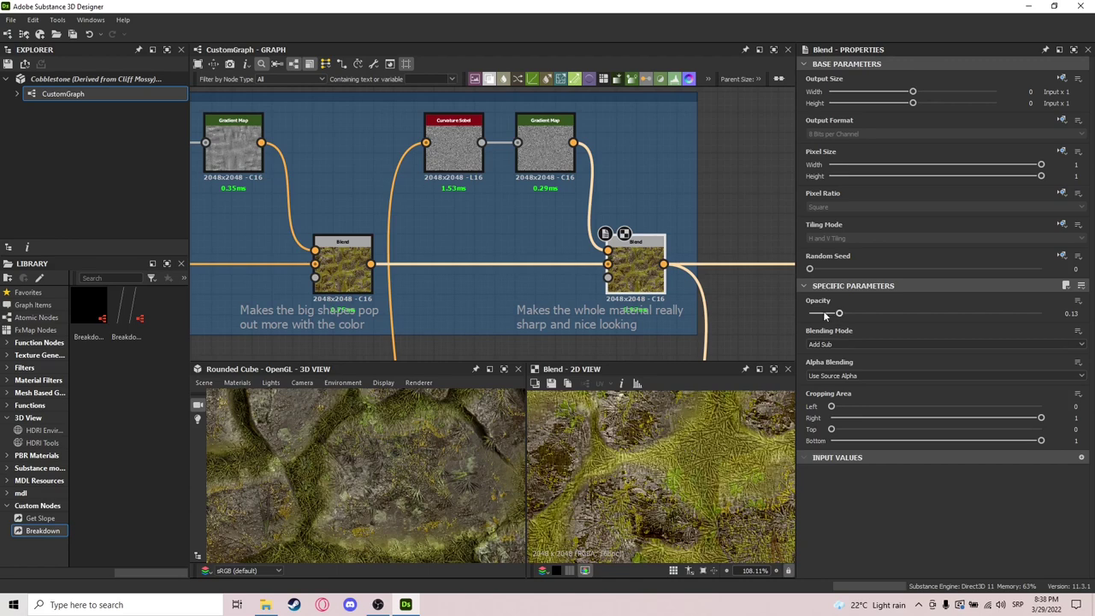
# Try opacity values between 0.06 and 0.56 on the Curvature Sobel Blend and compare the sharpness on the 3D model.
pyautogui.scroll(1, 635, 444)
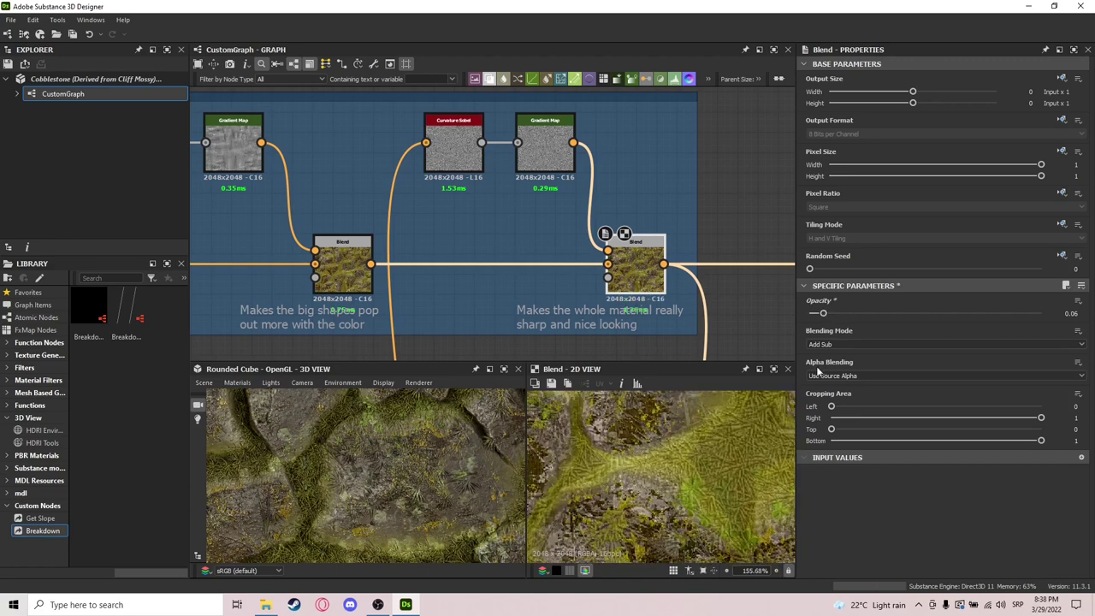
pyautogui.click(906, 313)
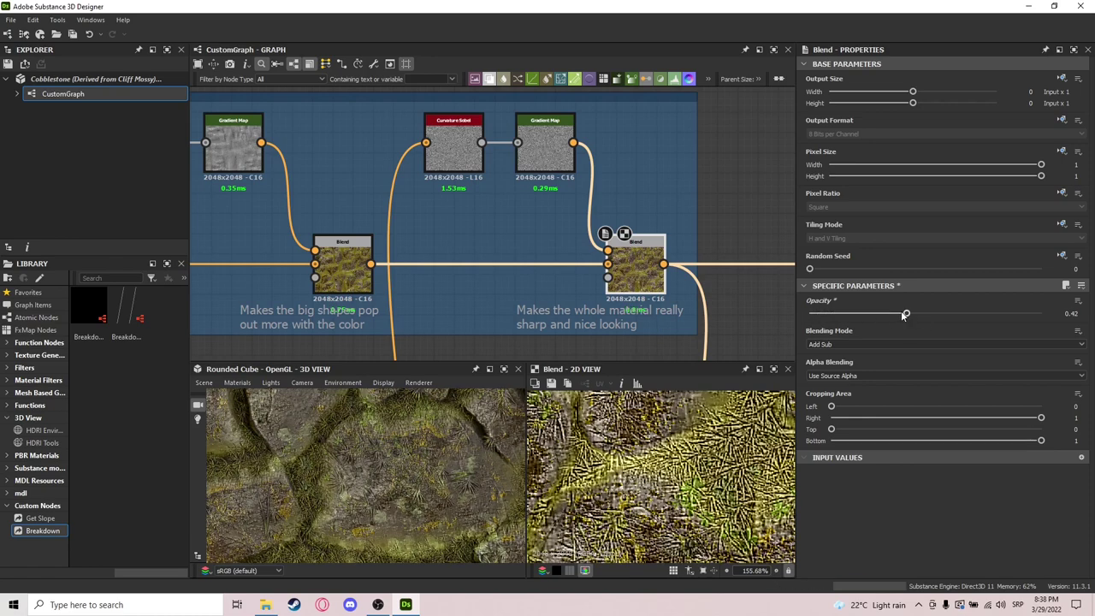
pyautogui.scroll(-2, 711, 434)
pyautogui.moveTo(417, 425); pyautogui.dragTo(373, 425)
pyautogui.click(883, 314)
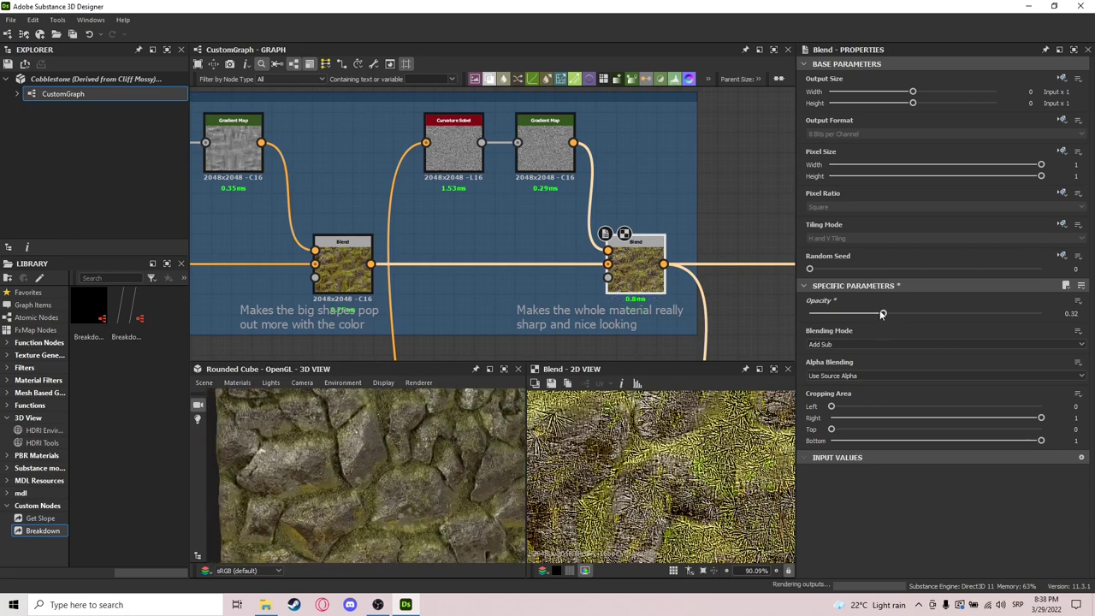
pyautogui.click(988, 314)
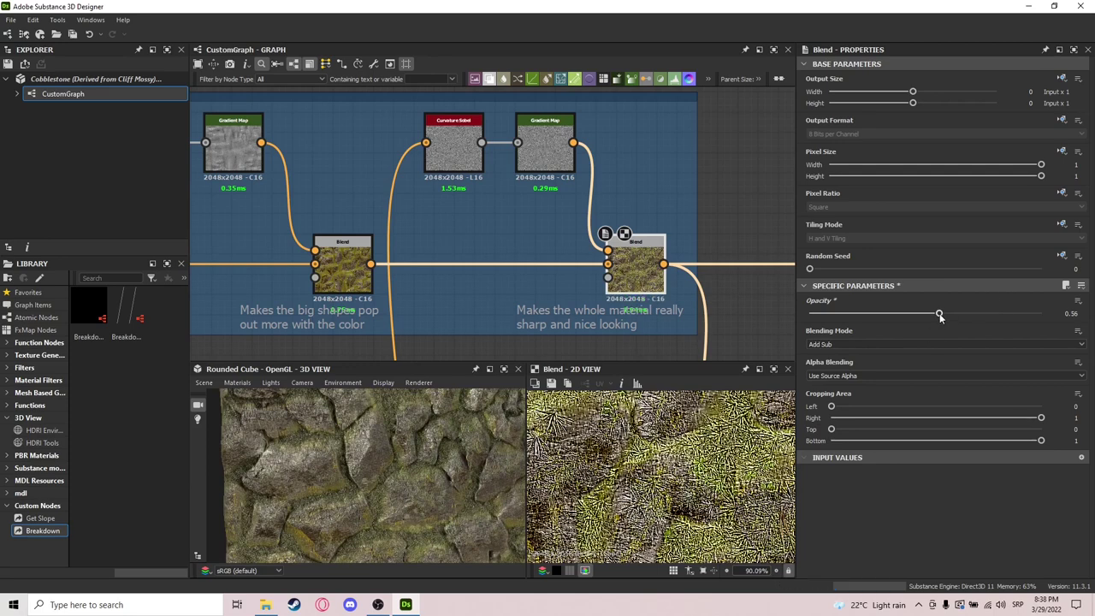
pyautogui.click(899, 314)
pyautogui.click(872, 314)
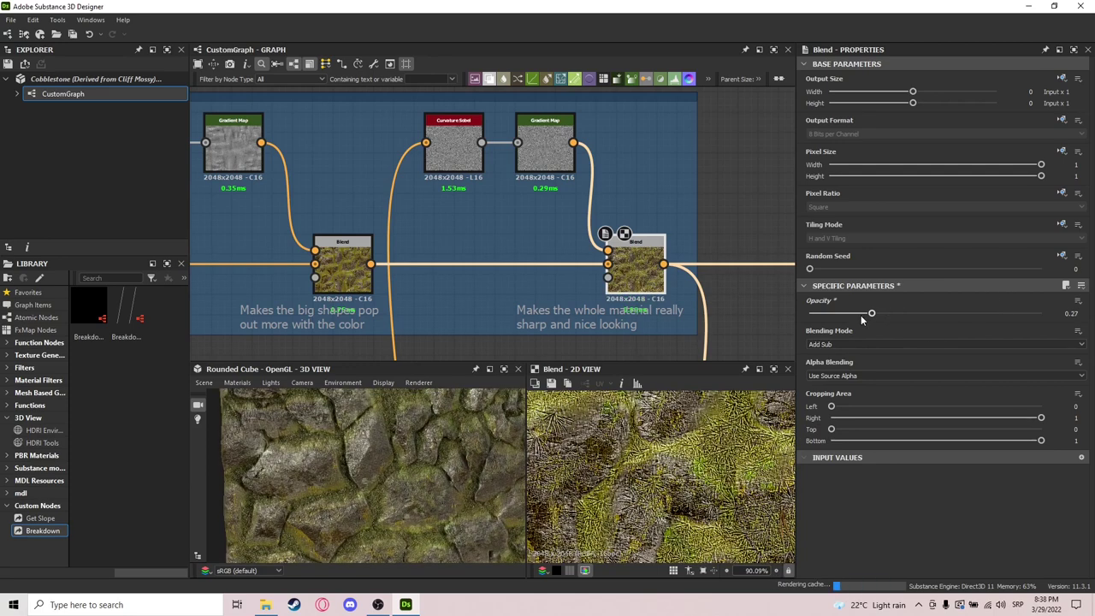
pyautogui.click(844, 314)
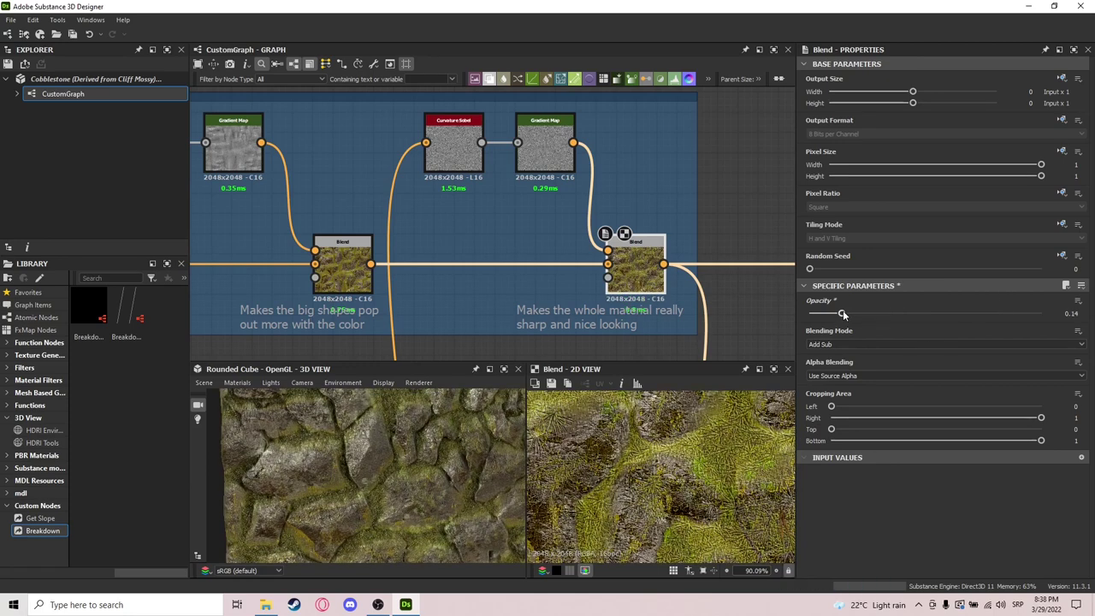
pyautogui.click(932, 314)
pyautogui.moveTo(505, 452); pyautogui.dragTo(390, 463)
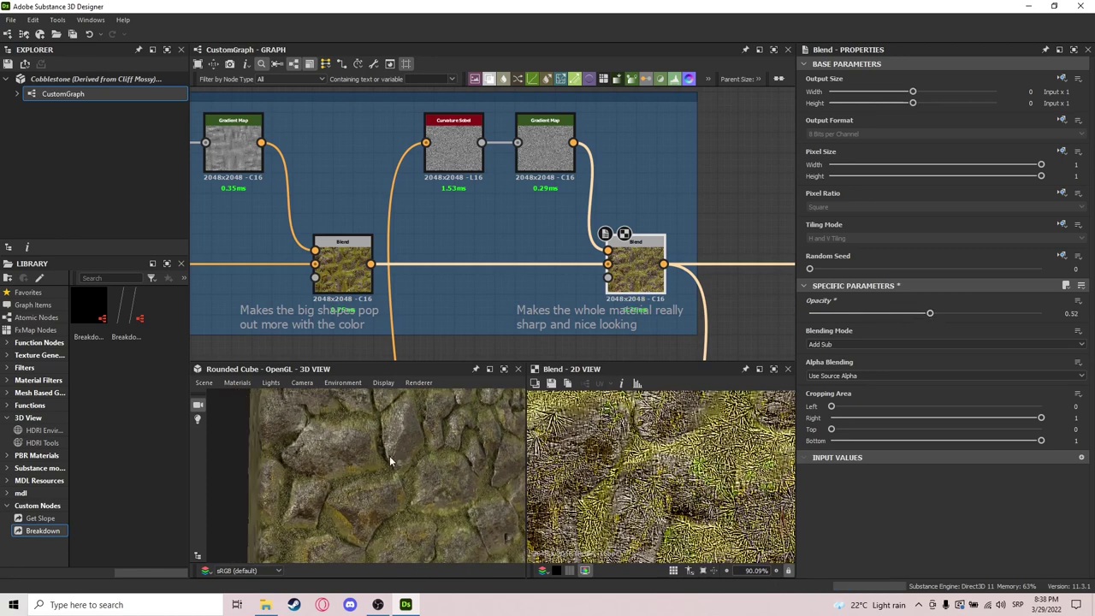
# Set the opacity of the second Curvature Blend to 0.15.
pyautogui.click(1077, 313)
pyautogui.write('0.15')
pyautogui.press('Return')
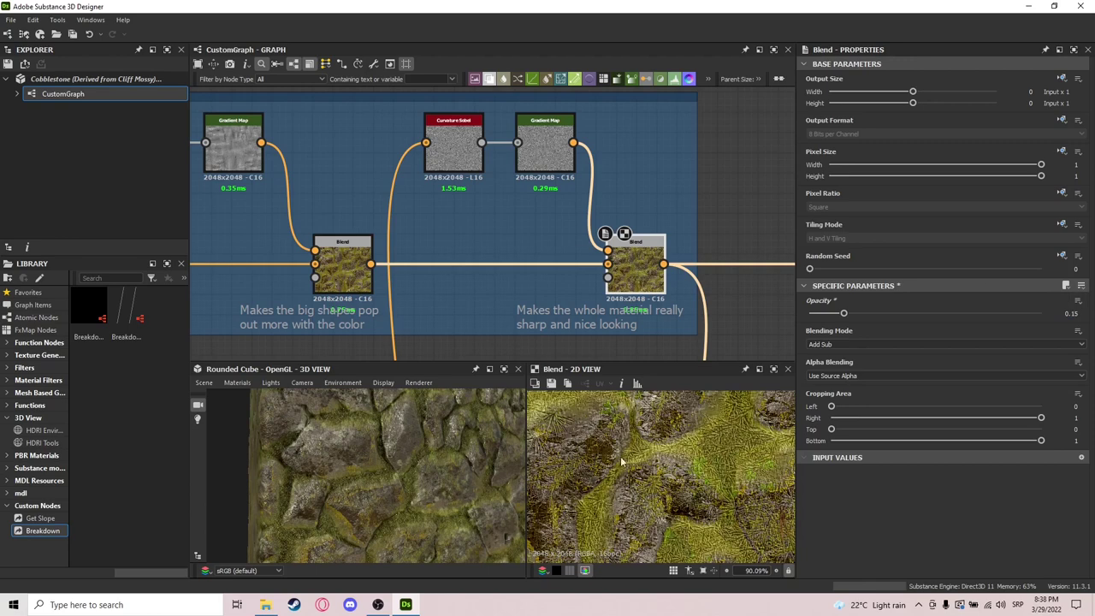
# Follow the final color connection to the end of the graph and preview the Base Color output.
pyautogui.moveTo(689, 271); pyautogui.dragTo(562, 227, button='middle')
pyautogui.scroll(-4, 562, 228)
pyautogui.moveTo(675, 231); pyautogui.dragTo(525, 220, button='middle')
pyautogui.scroll(-1, 525, 221)
pyautogui.moveTo(783, 245); pyautogui.dragTo(382, 197, button='middle')
pyautogui.doubleClick(555, 238)
# Locate the Initial Roughness Map frame and preview its grayscale conversion and Levels nodes.
pyautogui.scroll(-2, 555, 239)
pyautogui.moveTo(450, 221); pyautogui.dragTo(606, 226, button='middle')
pyautogui.moveTo(376, 193); pyautogui.dragTo(560, 215, button='middle')
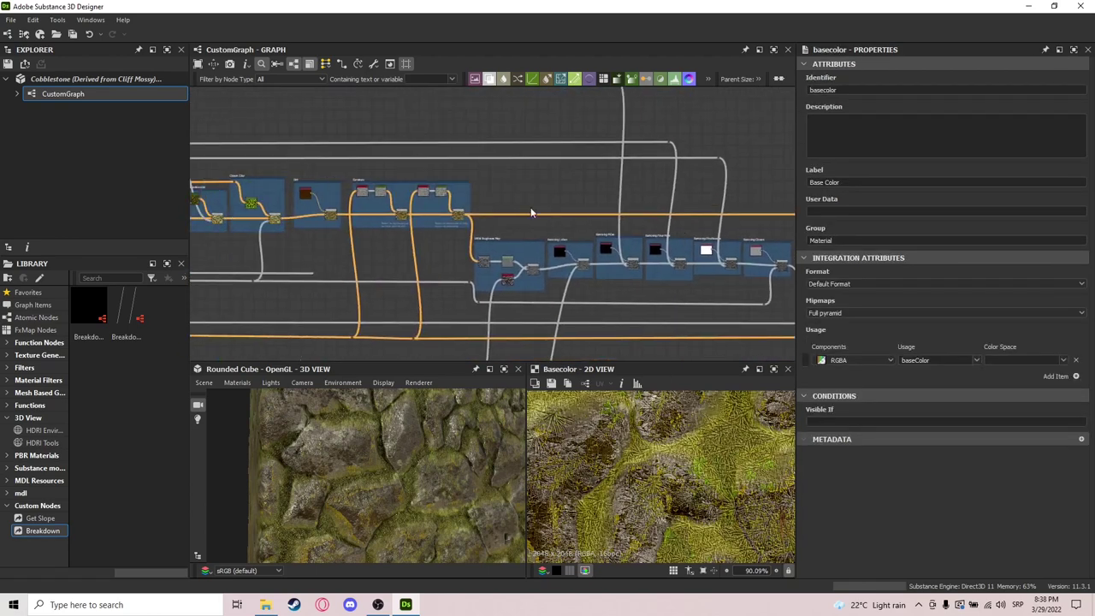
pyautogui.scroll(2, 463, 207)
pyautogui.moveTo(601, 247); pyautogui.dragTo(600, 184, button='middle')
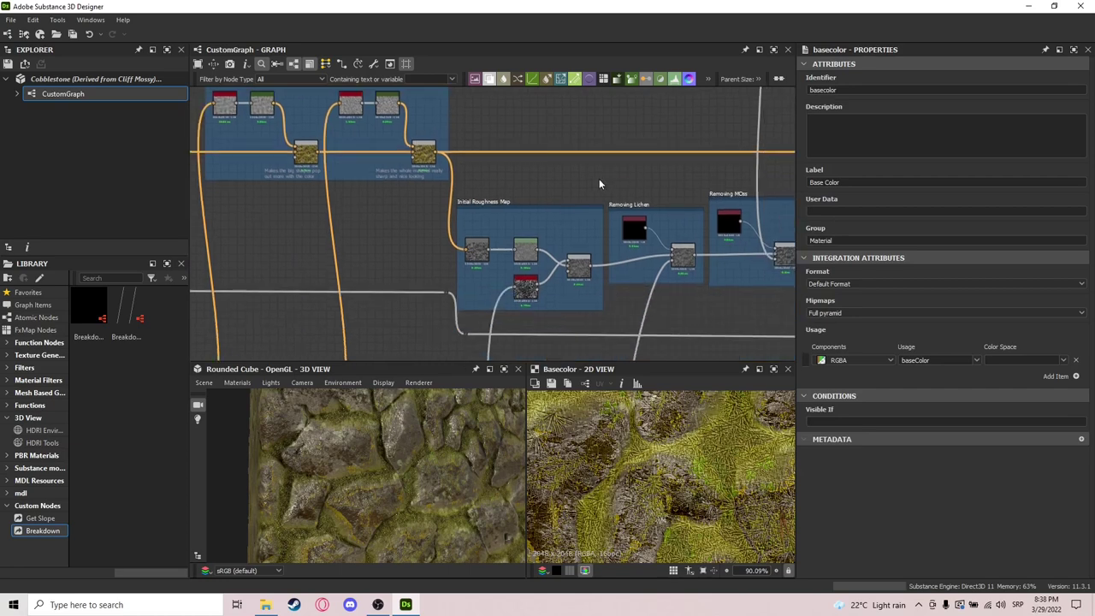
pyautogui.scroll(2, 509, 244)
pyautogui.click(481, 272)
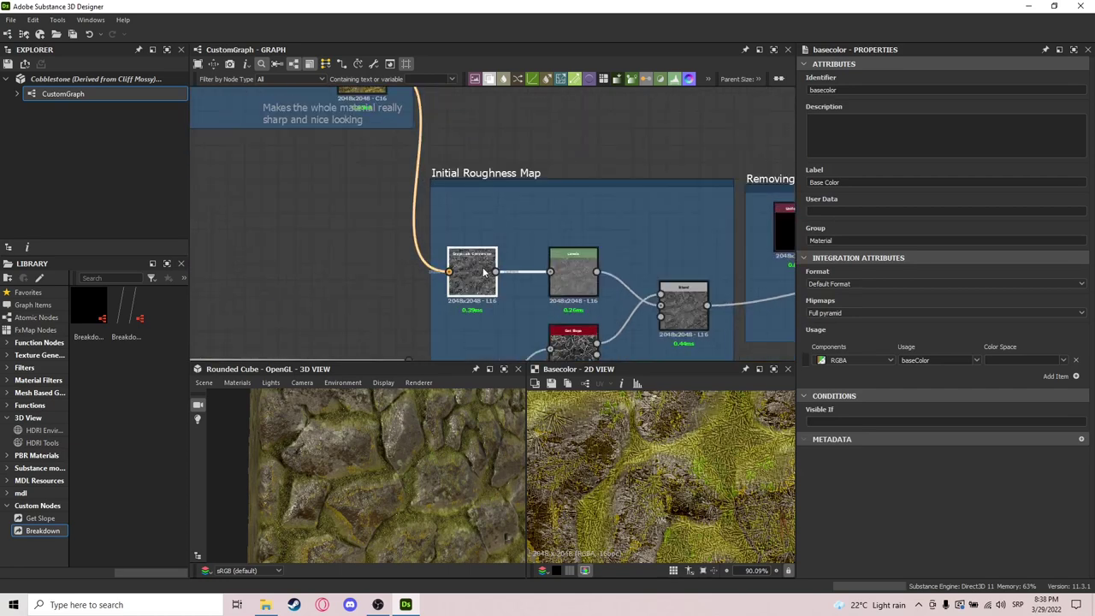
pyautogui.click(573, 274)
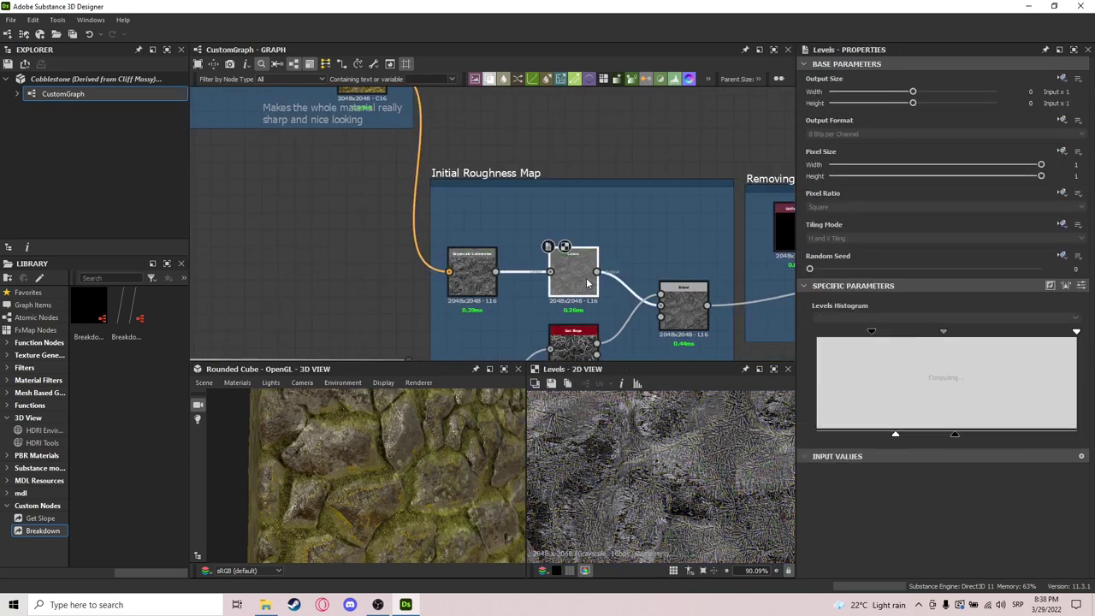
# Preview the Get Slope mask in the Initial Roughness Map frame and trace its input back along the graph.
pyautogui.moveTo(586, 347); pyautogui.dragTo(563, 242, button='middle')
pyautogui.click(563, 242)
pyautogui.scroll(-3, 556, 210)
pyautogui.scroll(-3, 412, 215)
pyautogui.moveTo(385, 241); pyautogui.dragTo(703, 238, button='middle')
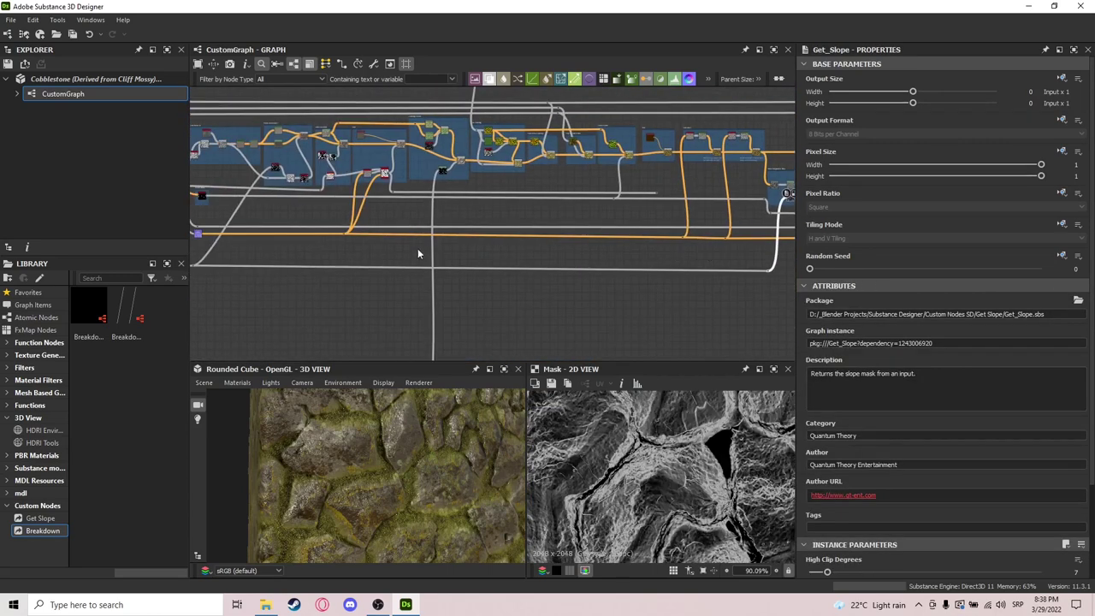
pyautogui.moveTo(605, 237); pyautogui.dragTo(465, 246, button='middle')
pyautogui.scroll(5, 644, 209)
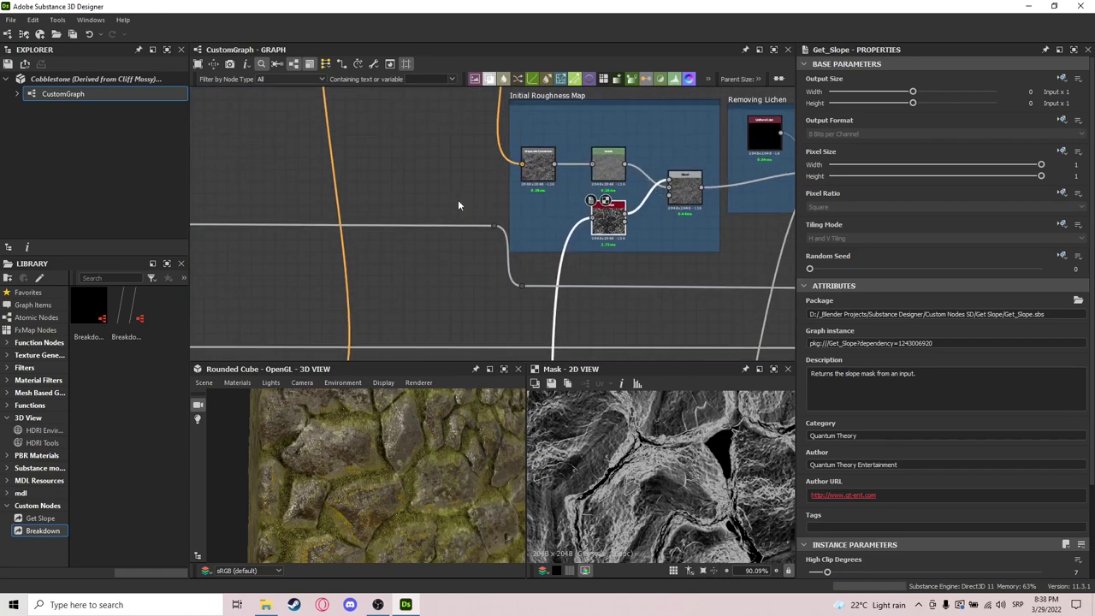
# Preview the Subtract Blend that combines Levels and Get Slope in the Initial Roughness Map frame, viewing the full texture.
pyautogui.click(575, 181)
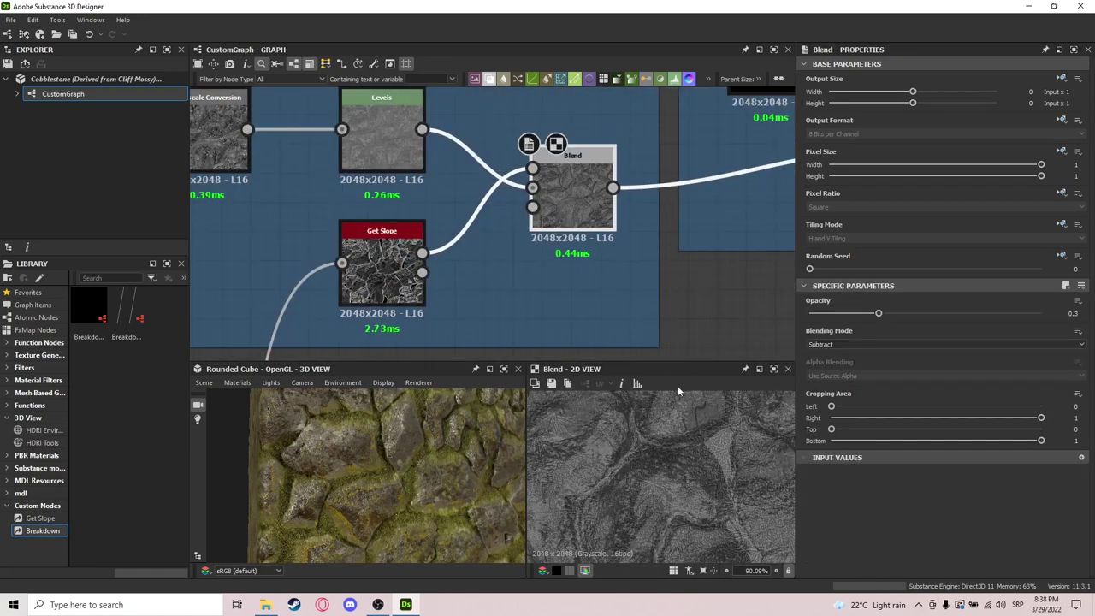
pyautogui.scroll(-8, 650, 400)
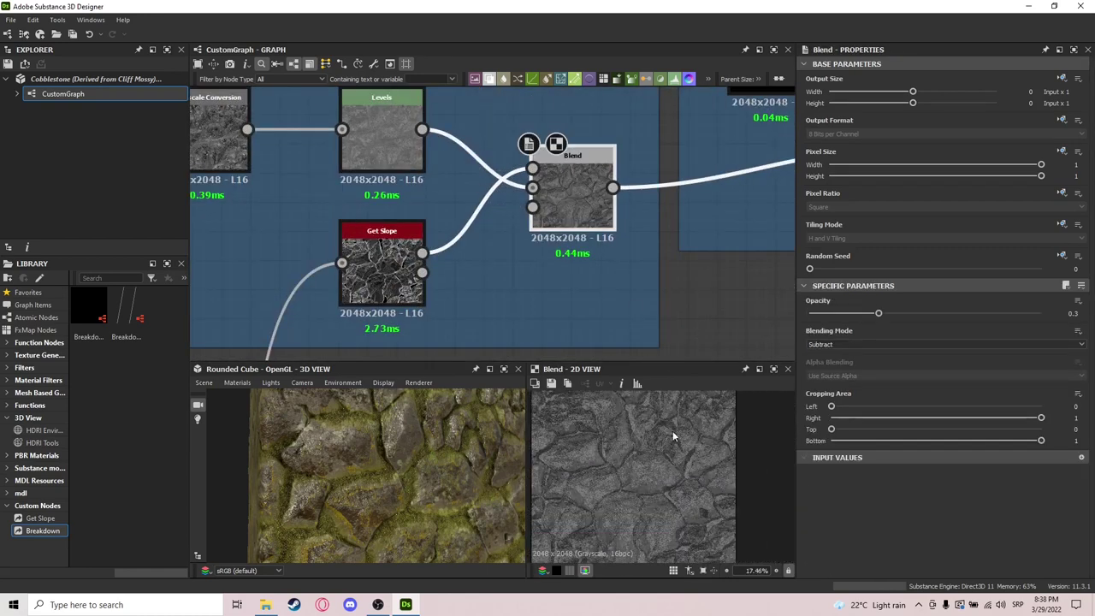
pyautogui.scroll(-3, 569, 293)
pyautogui.scroll(-2, 623, 270)
pyautogui.scroll(4, 628, 267)
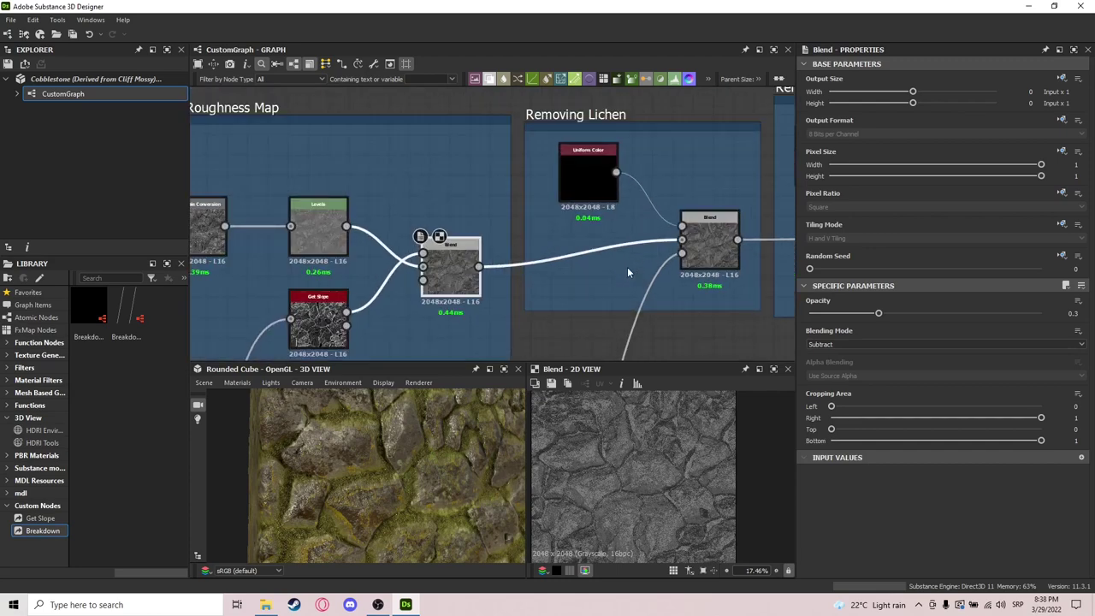
# Preview the Blend nodes of the Removing Lichen, Removing MOss and Removing Finer Moss frames in sequence.
pyautogui.click(709, 249)
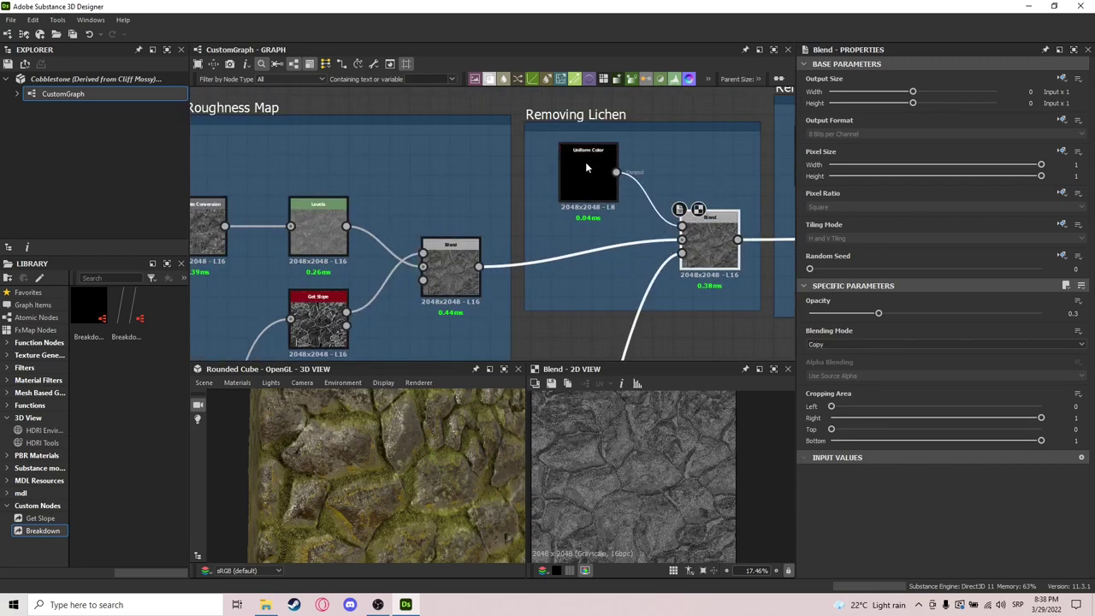
pyautogui.moveTo(750, 190); pyautogui.dragTo(683, 186, button='middle')
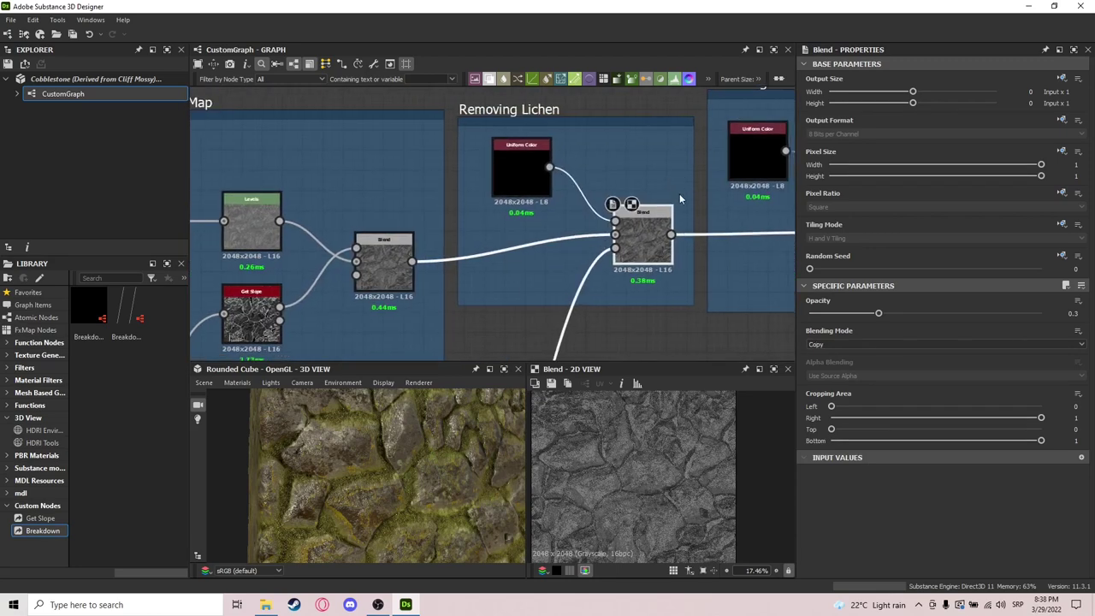
pyautogui.hscroll(5, 683, 188)
pyautogui.click(724, 248)
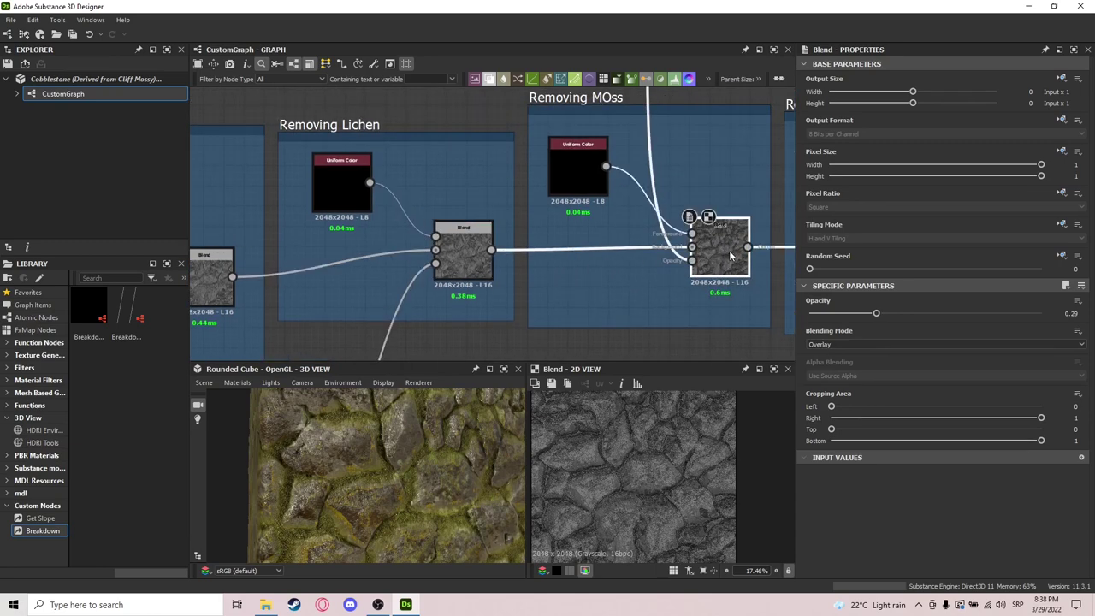
pyautogui.hscroll(6, 730, 255)
pyautogui.click(743, 249)
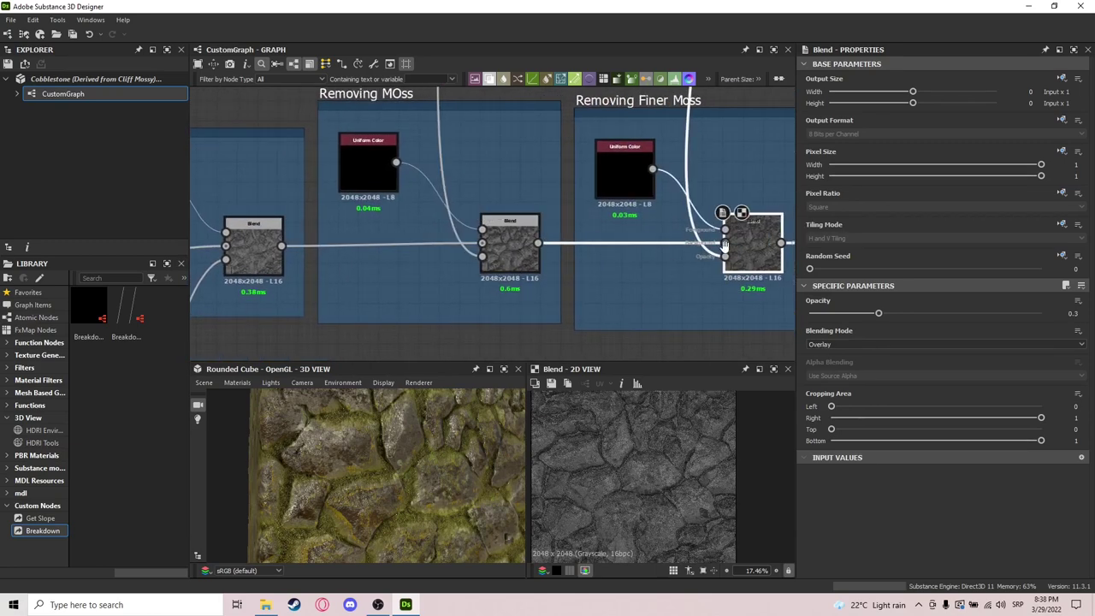
# Examine the mask connections entering the moss removal frames and preview the Uniform Color in the Removing MOss frame.
pyautogui.scroll(-2, 719, 248)
pyautogui.moveTo(515, 186); pyautogui.dragTo(517, 205, button='middle')
pyautogui.click(478, 138)
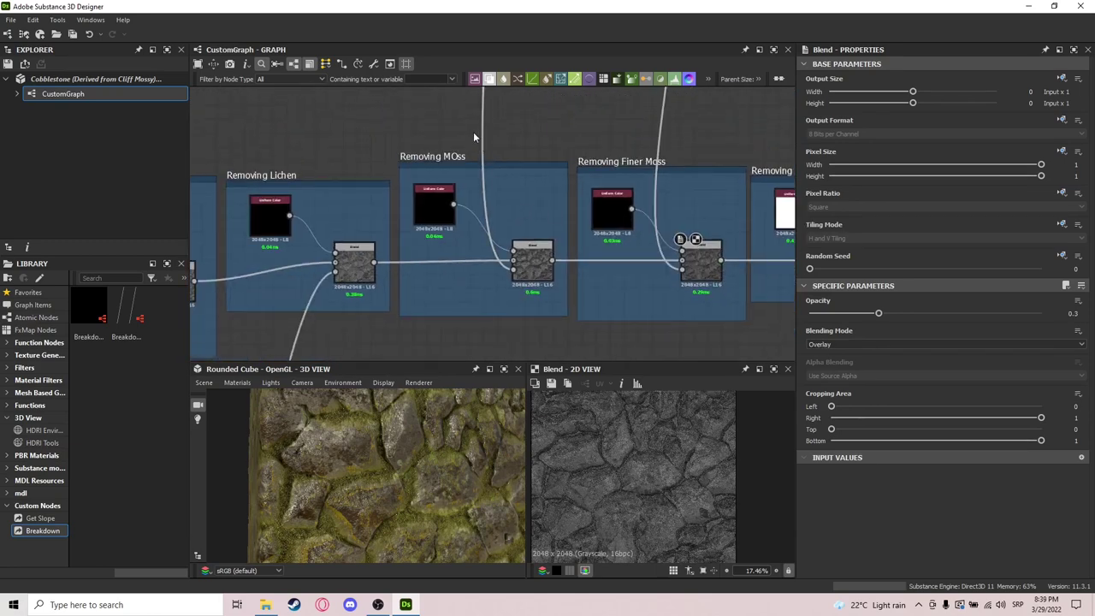
pyautogui.click(437, 210)
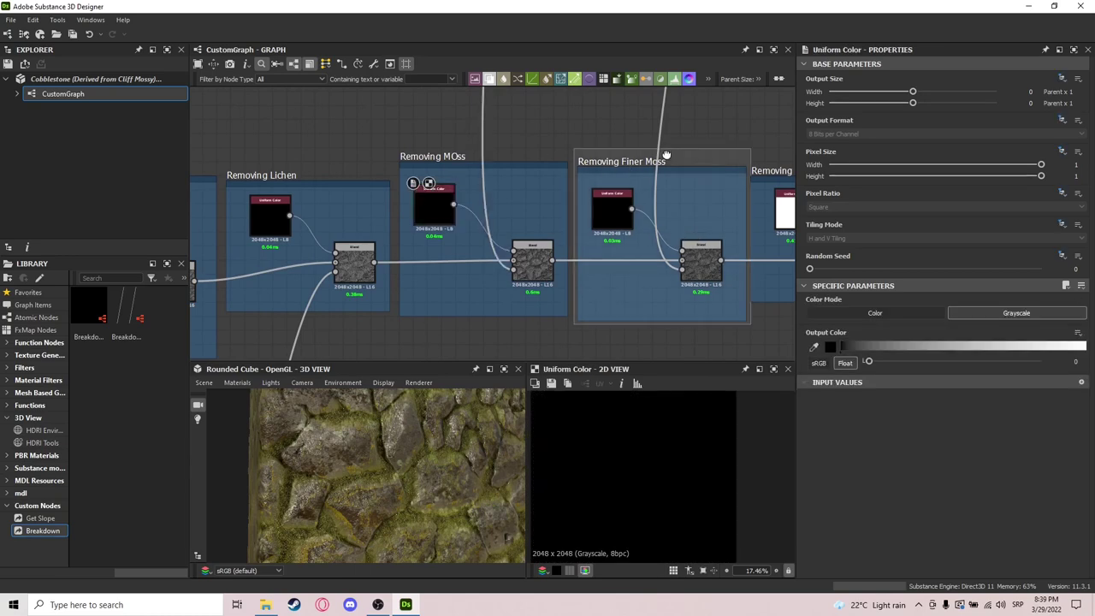
pyautogui.click(667, 156)
# Preview the Blend in the Removing Pine Needles frame and the Uniform Color feeding it.
pyautogui.hscroll(5, 663, 171)
pyautogui.click(695, 272)
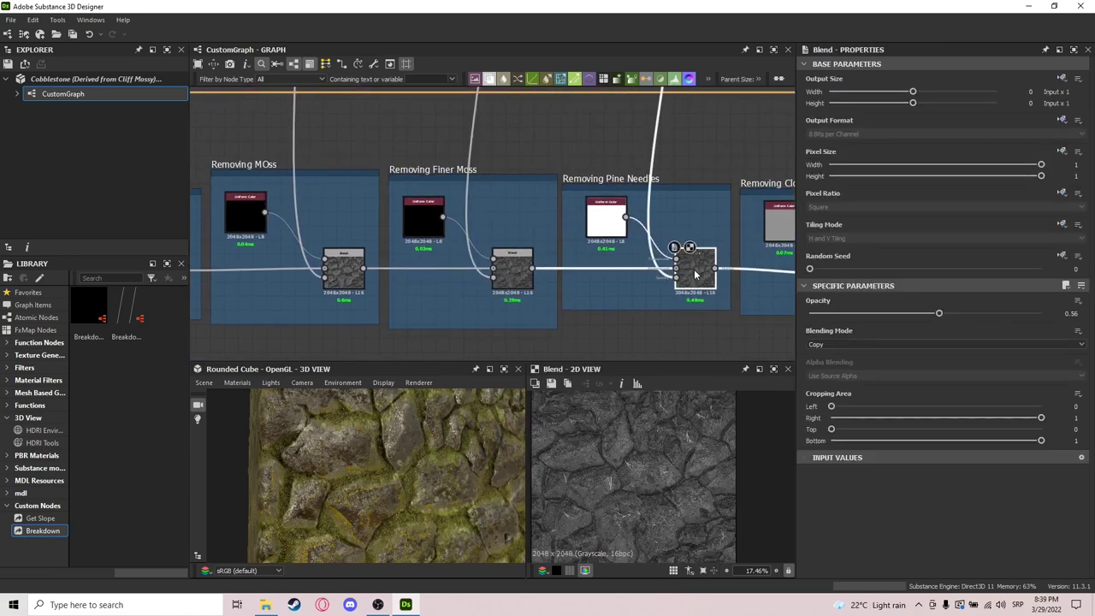
pyautogui.moveTo(695, 273); pyautogui.dragTo(604, 262, button='middle')
pyautogui.scroll(3, 564, 227)
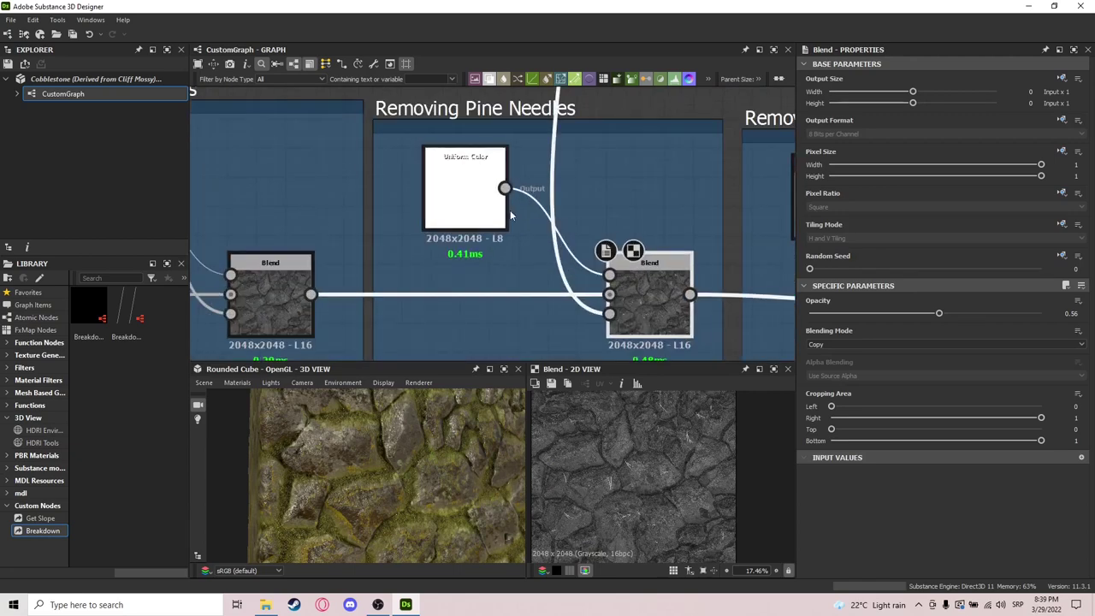
pyautogui.doubleClick(478, 211)
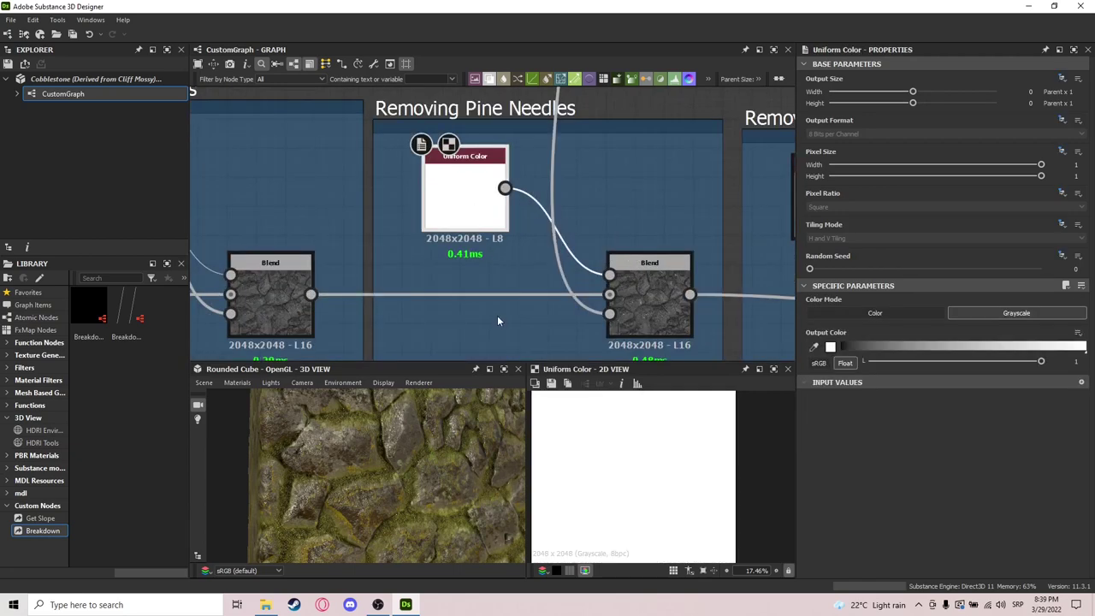
# Examine the pine needles and moss up close on the rounded cube's stone surface in the 3D view.
pyautogui.scroll(3, 415, 439)
pyautogui.scroll(2, 553, 445)
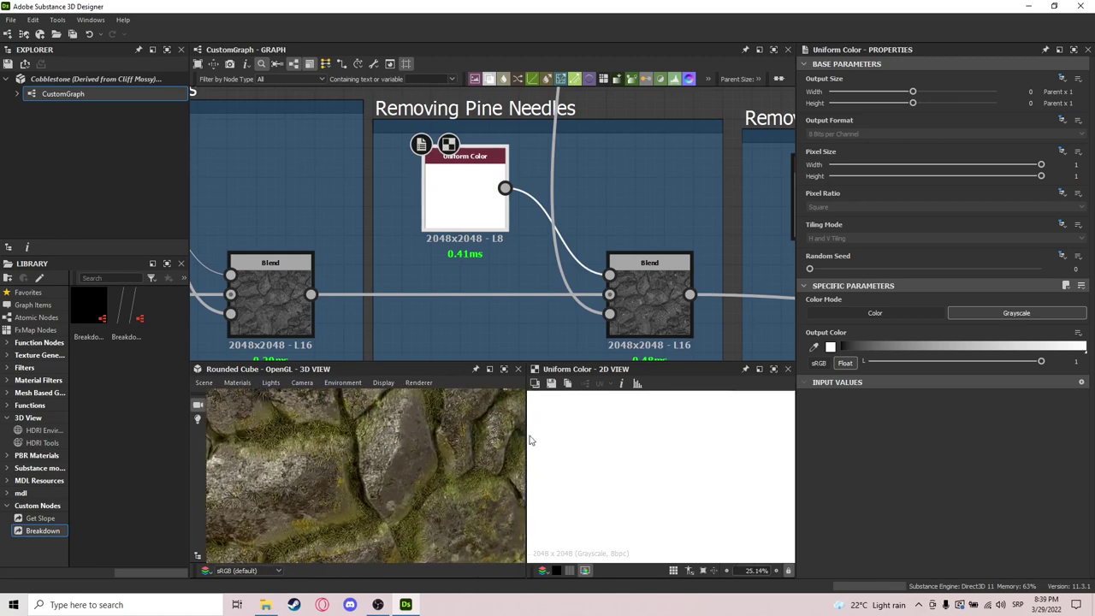
pyautogui.scroll(-2, 437, 436)
pyautogui.scroll(3, 380, 443)
pyautogui.moveTo(437, 437); pyautogui.dragTo(370, 423)
pyautogui.scroll(-1, 379, 445)
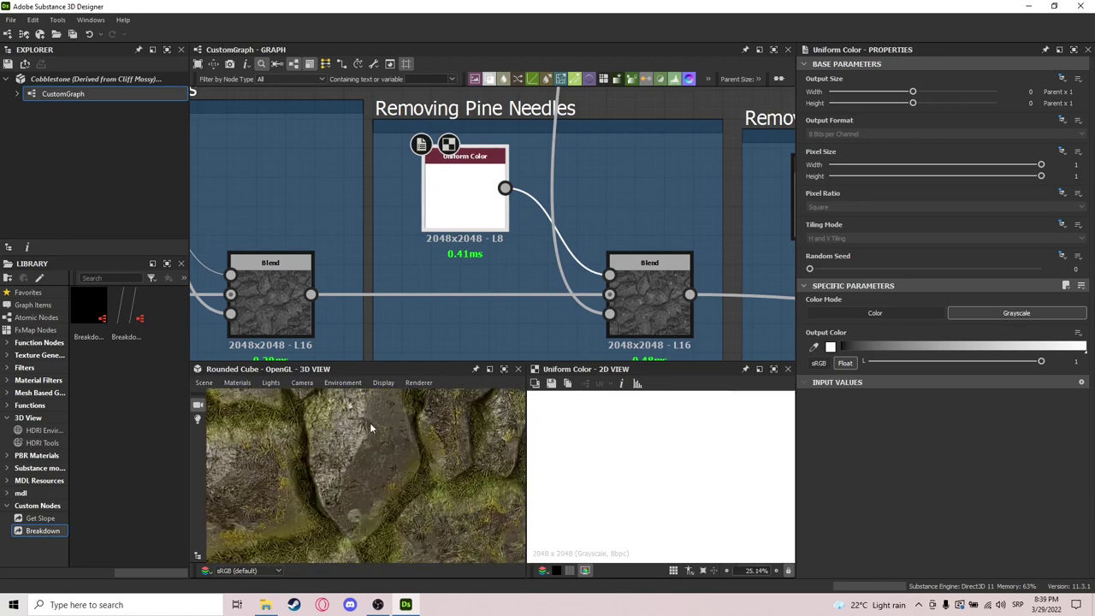
pyautogui.moveTo(384, 464); pyautogui.dragTo(417, 465)
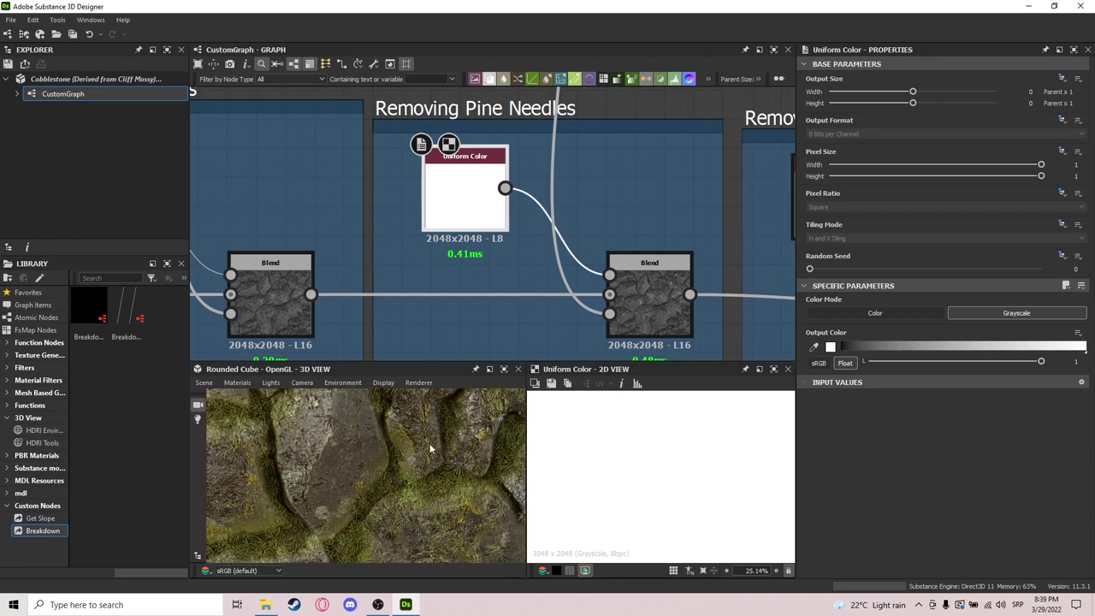
pyautogui.moveTo(400, 440); pyautogui.dragTo(400, 449)
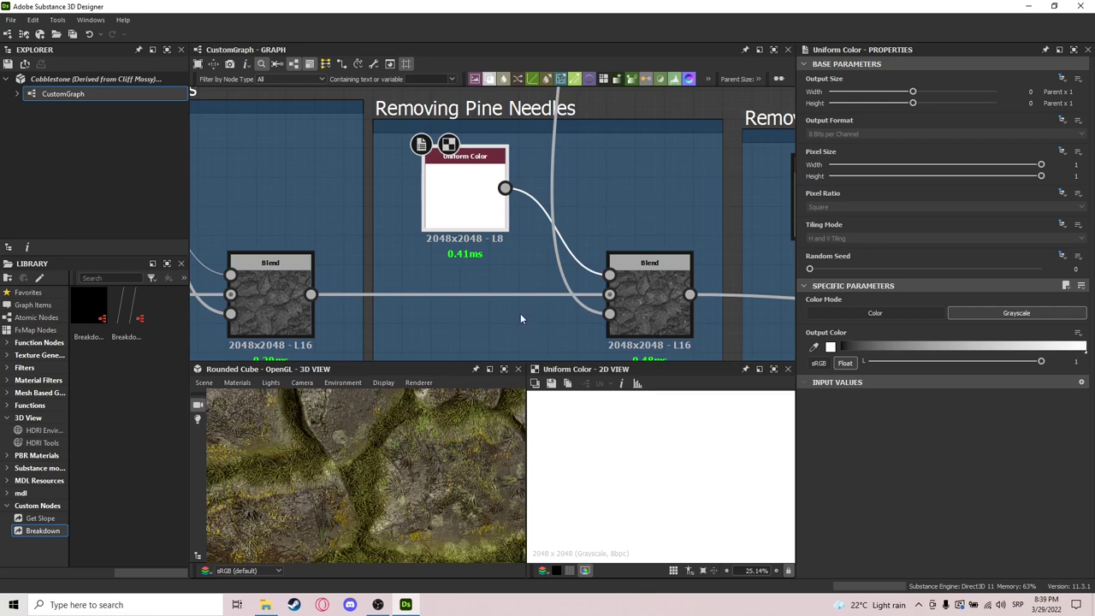
# Preview the Blend in the Removing Clovers frame and compare it with its Uniform Color input.
pyautogui.scroll(-2, 515, 320)
pyautogui.scroll(-3, 621, 299)
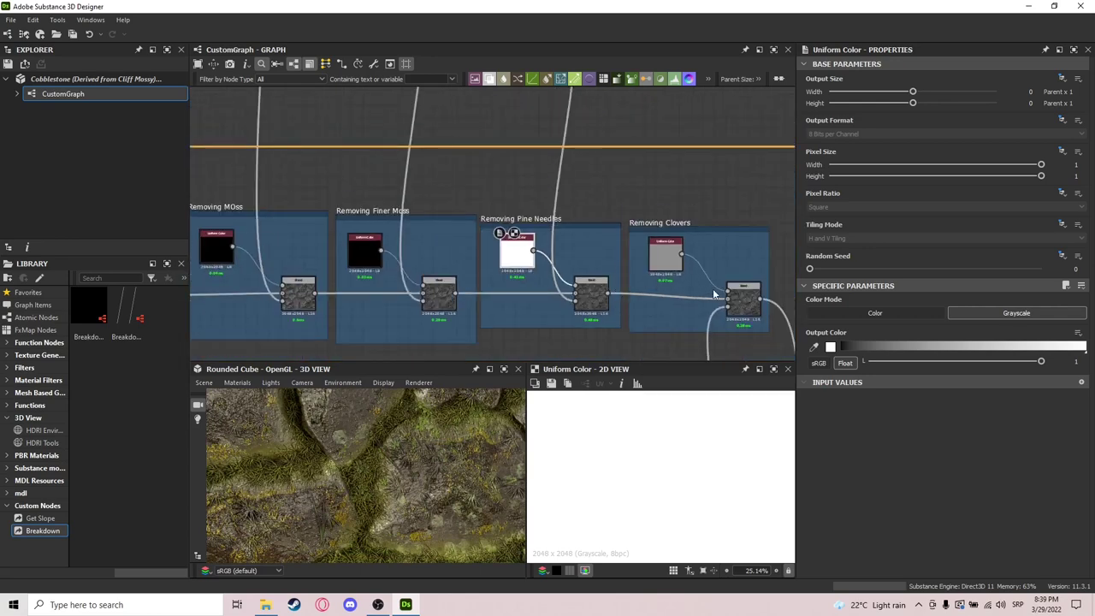
pyautogui.scroll(3, 706, 289)
pyautogui.click(683, 295)
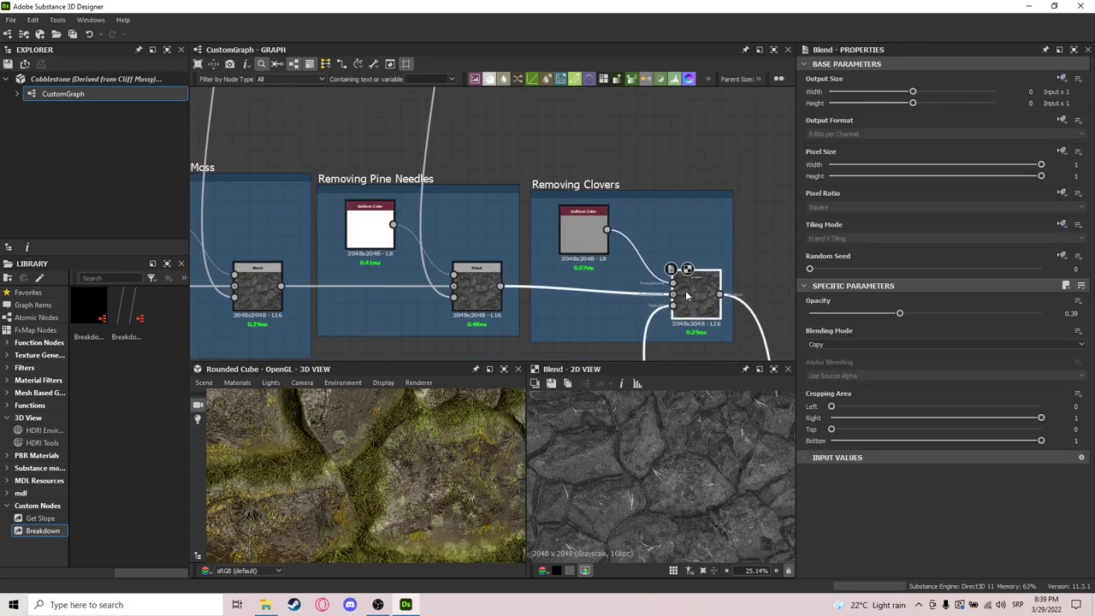
pyautogui.doubleClick(582, 241)
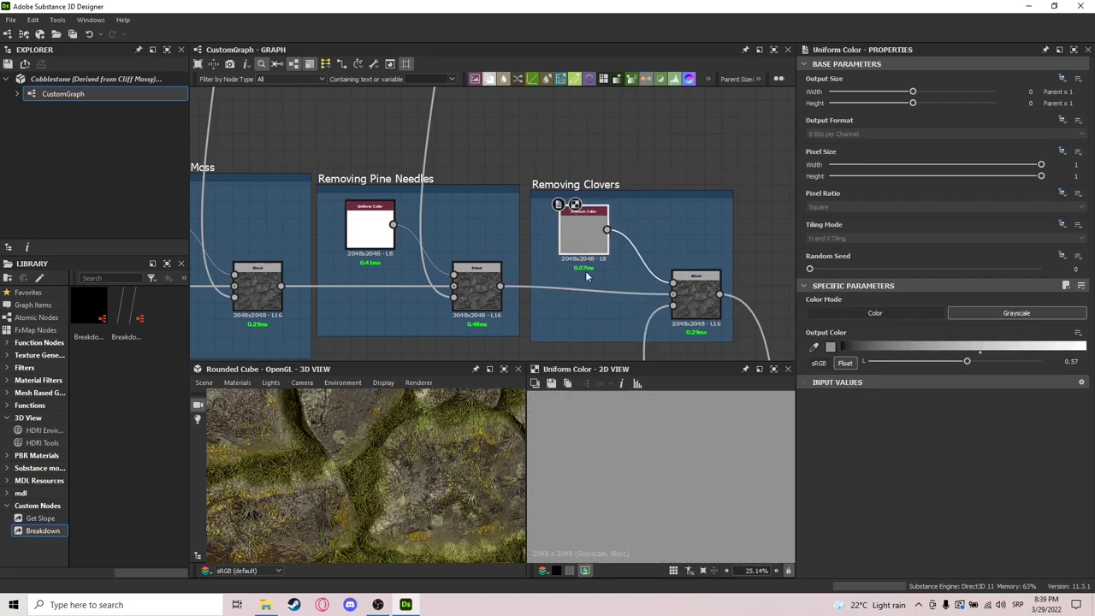
pyautogui.doubleClick(699, 294)
pyautogui.click(589, 237)
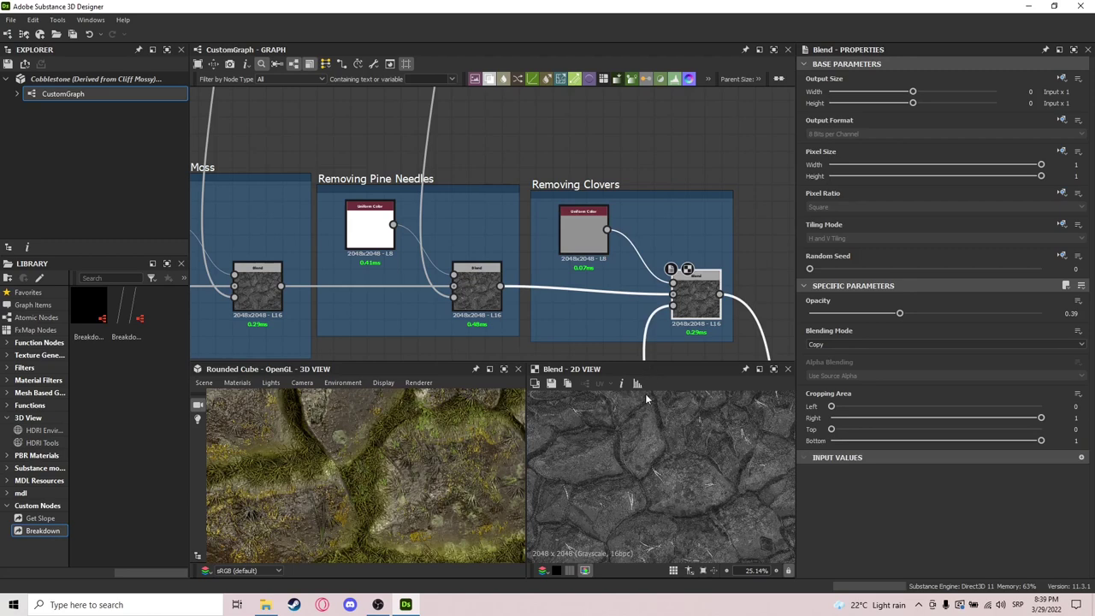
# Review the removal frames and the whole cube, then follow the roughness connection to the Roughness output and preview it.
pyautogui.moveTo(454, 296); pyautogui.dragTo(620, 288, button='middle')
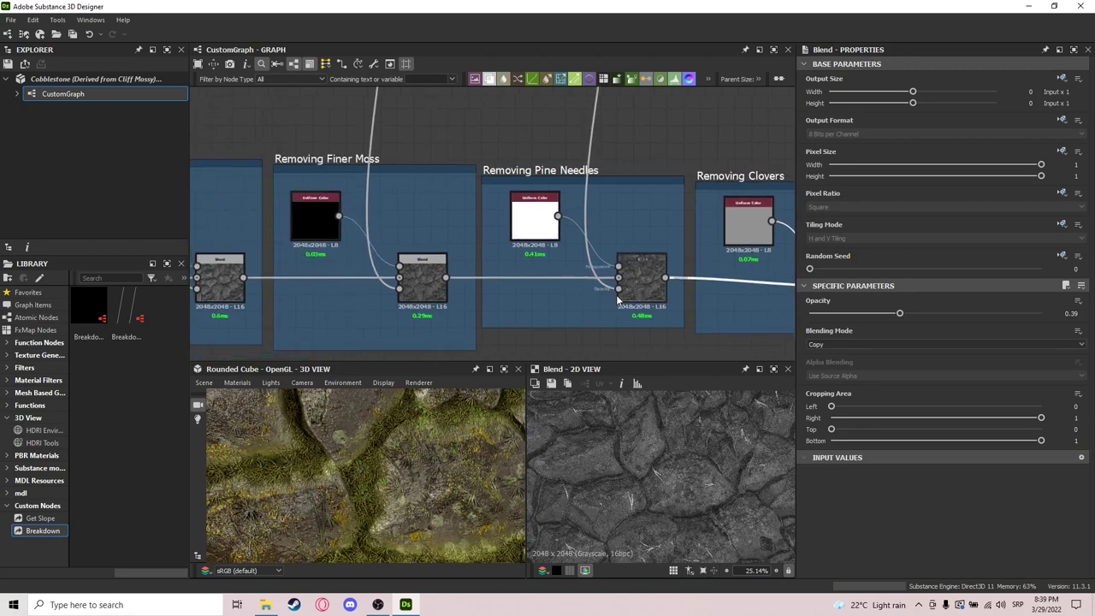
pyautogui.scroll(-5, 616, 294)
pyautogui.scroll(3, 443, 457)
pyautogui.scroll(-3, 444, 458)
pyautogui.moveTo(443, 457); pyautogui.dragTo(349, 453)
pyautogui.scroll(-5, 349, 453)
pyautogui.moveTo(660, 308); pyautogui.dragTo(571, 280, button='middle')
pyautogui.scroll(4, 582, 329)
pyautogui.moveTo(679, 343); pyautogui.dragTo(655, 322, button='middle')
pyautogui.scroll(3, 698, 323)
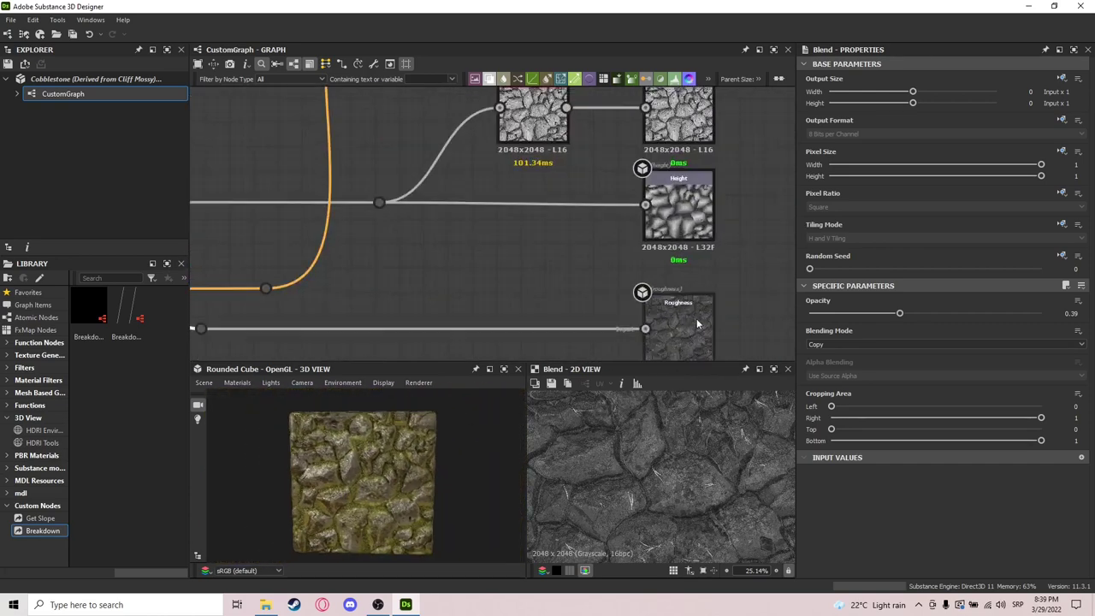
pyautogui.click(696, 323)
# Trace the Height output's connection back through the graph and preview the height of the Shape Splatter node feeding it.
pyautogui.moveTo(691, 221); pyautogui.dragTo(658, 298, button='middle')
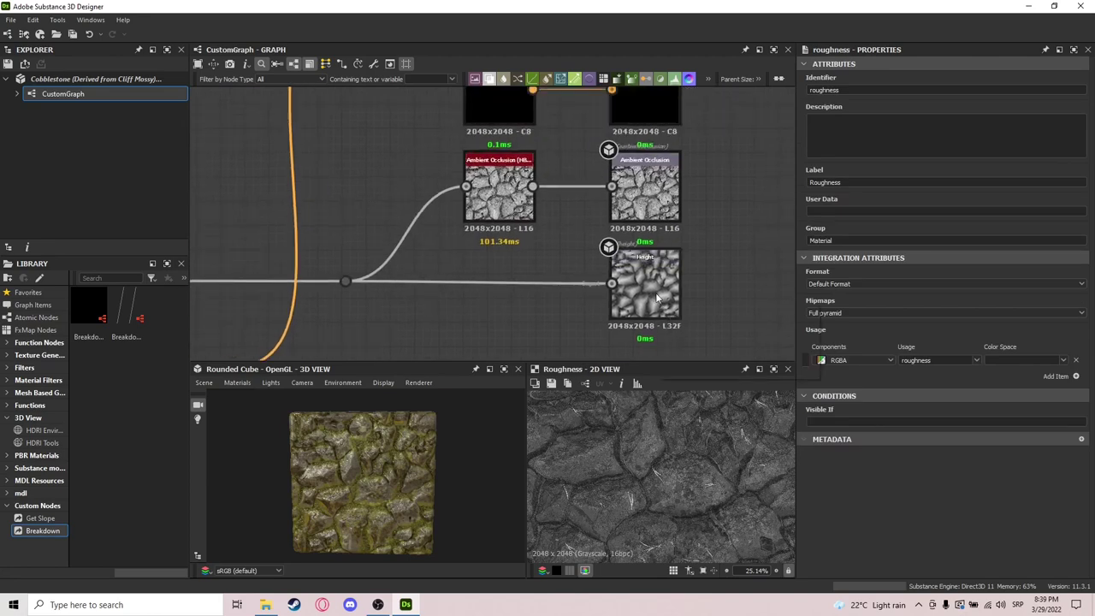
pyautogui.scroll(-5, 657, 298)
pyautogui.moveTo(588, 309); pyautogui.dragTo(714, 314, button='middle')
pyautogui.scroll(-6, 513, 301)
pyautogui.moveTo(429, 305); pyautogui.dragTo(690, 305, button='middle')
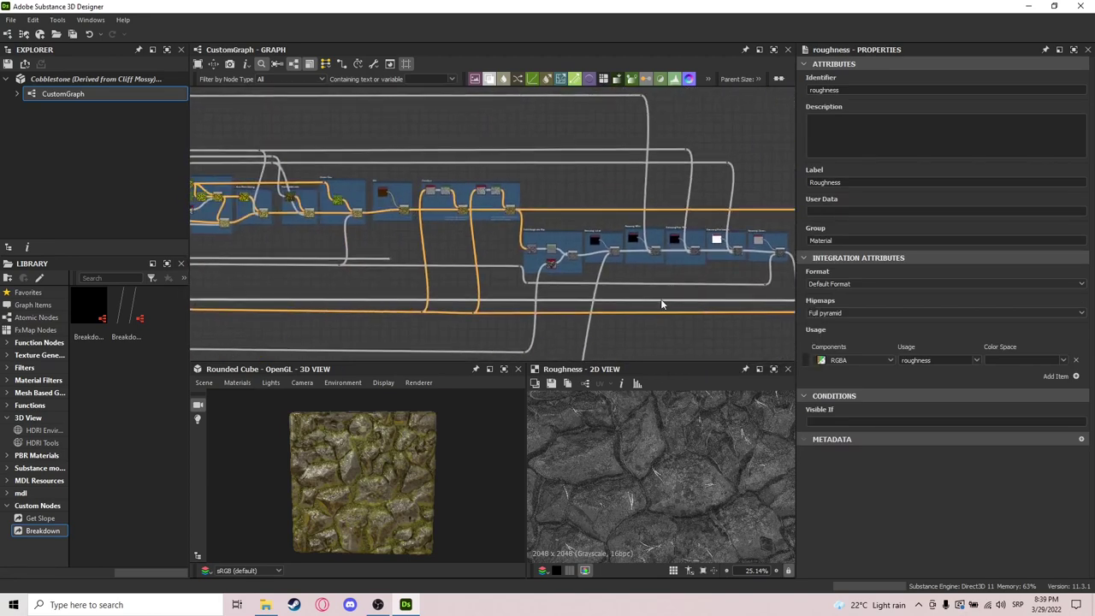
pyautogui.scroll(-2, 410, 291)
pyautogui.scroll(6, 275, 230)
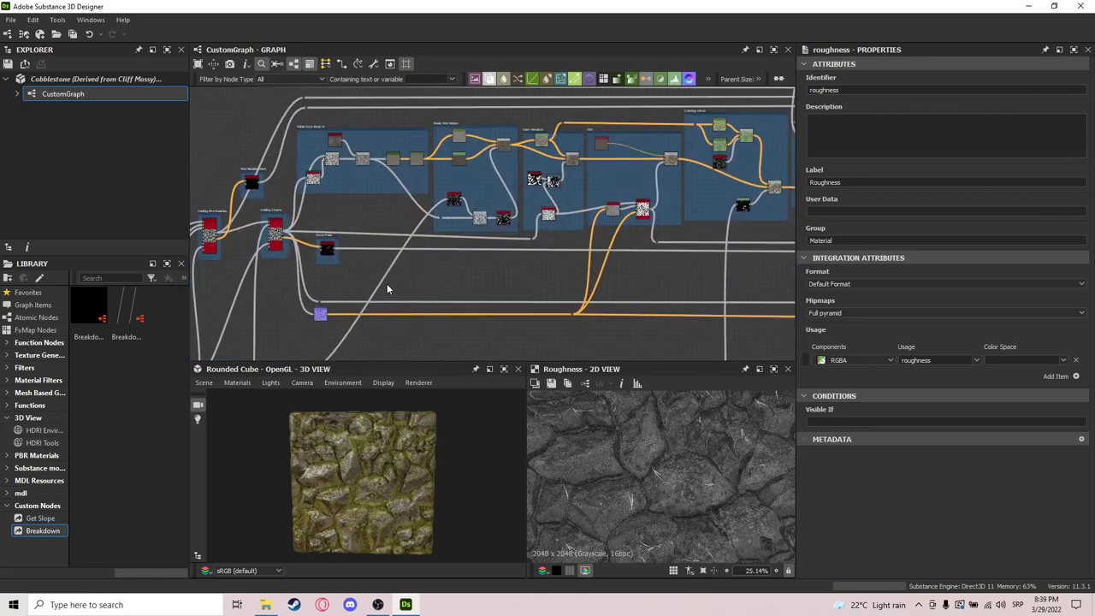
pyautogui.doubleClick(274, 230)
pyautogui.scroll(-5, 675, 282)
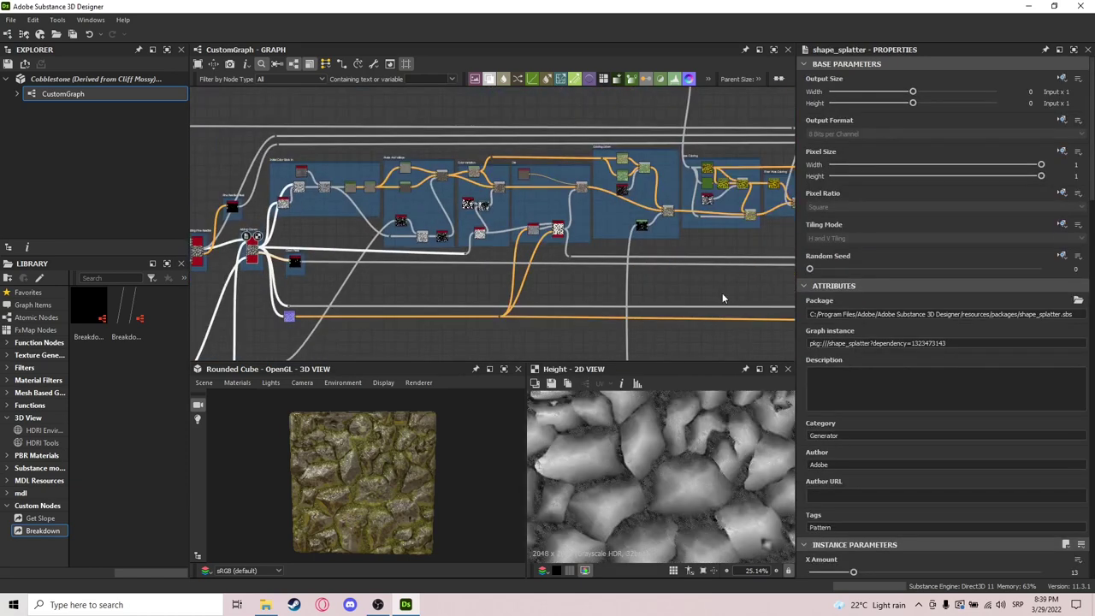
# Return to the material outputs at the end of the graph and preview the Ambient Occlusion and Height outputs.
pyautogui.moveTo(770, 292); pyautogui.dragTo(631, 269, button='middle')
pyautogui.moveTo(770, 231); pyautogui.dragTo(585, 257, button='middle')
pyautogui.scroll(5, 557, 274)
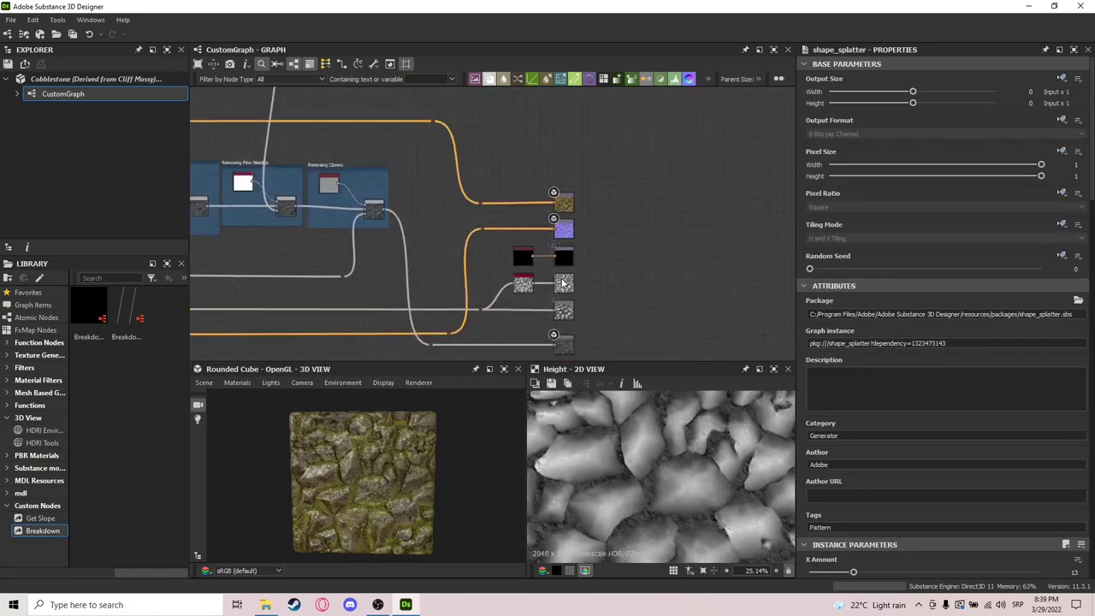
pyautogui.doubleClick(577, 298)
pyautogui.moveTo(578, 297); pyautogui.dragTo(586, 269, button='middle')
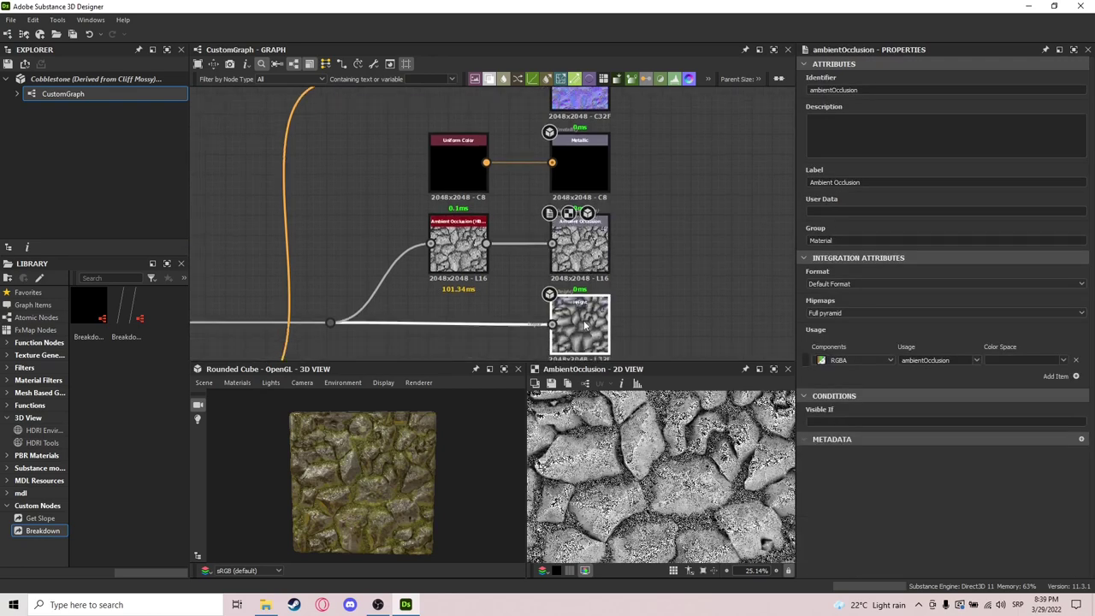
pyautogui.doubleClick(580, 325)
# Set the Height Depth of the Ambient Occlusion (HBAO) node to 0.1 and check the cube's surface up close.
pyautogui.doubleClick(456, 263)
pyautogui.scroll(-5, 907, 455)
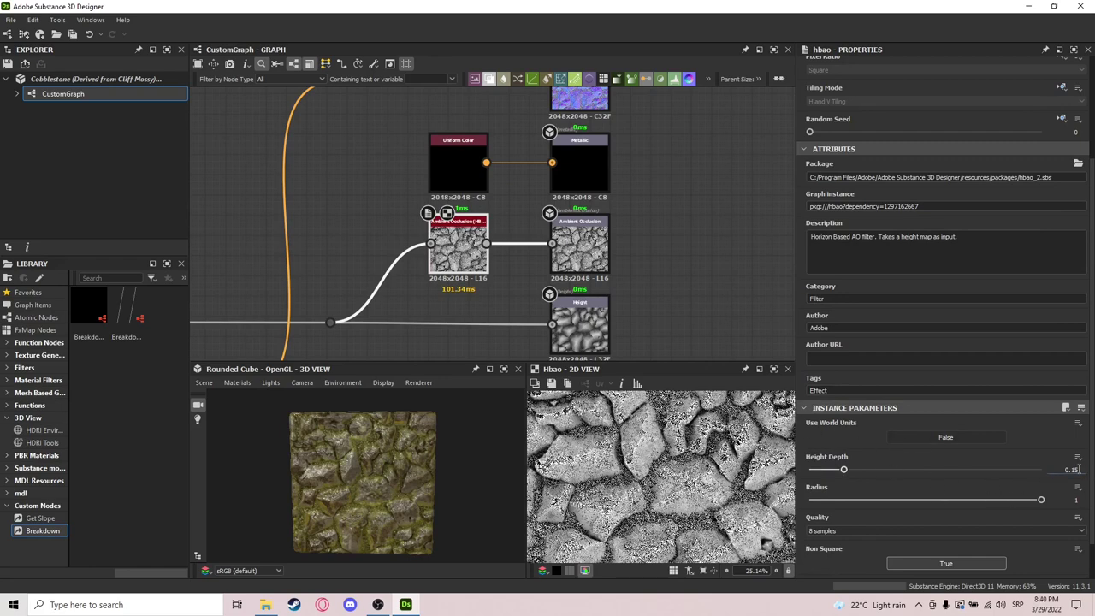
pyautogui.press('Return')
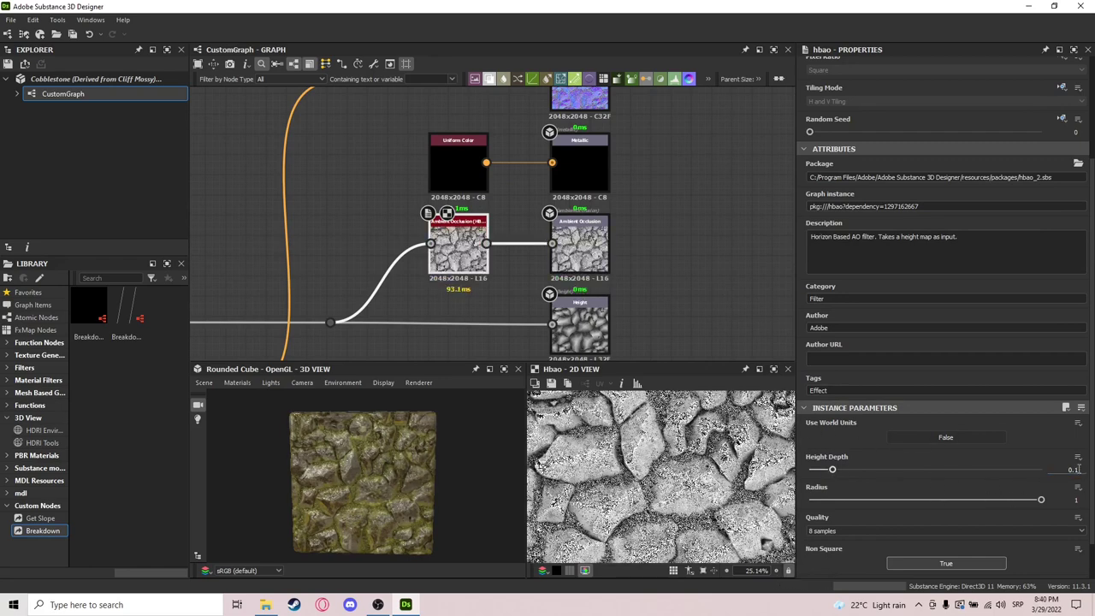
pyautogui.scroll(10, 277, 473)
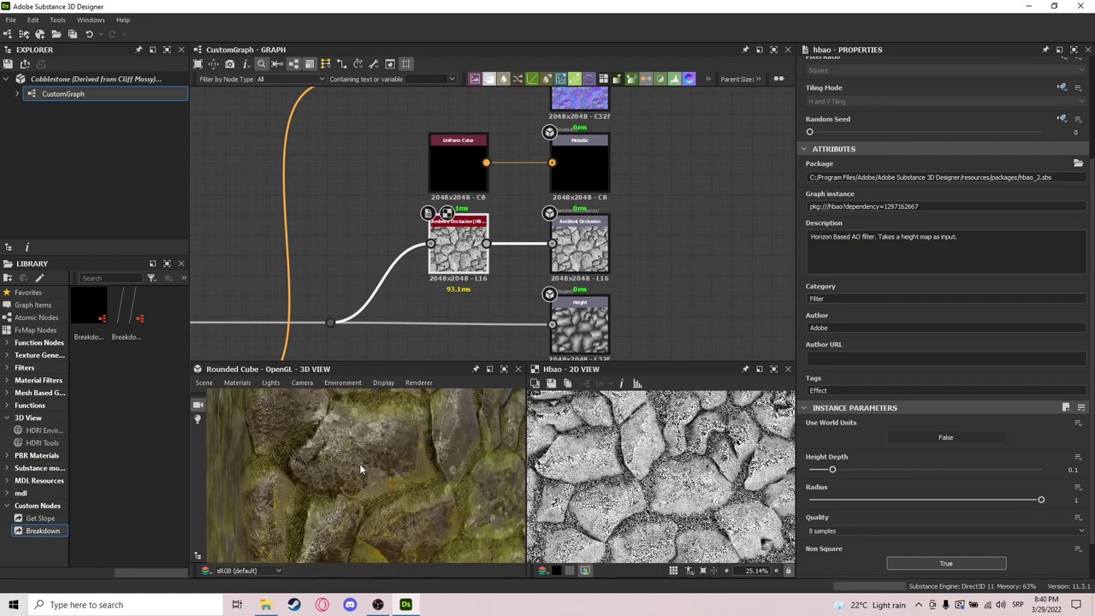
# Review the overall layout of the complete material graph.
pyautogui.scroll(-6, 703, 267)
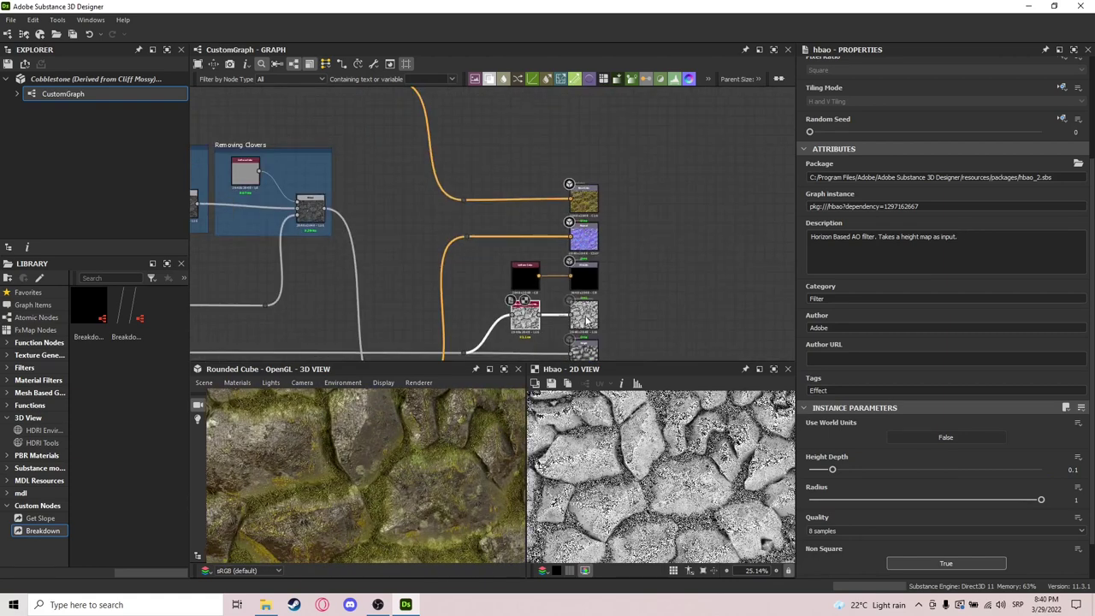
pyautogui.scroll(-6, 704, 267)
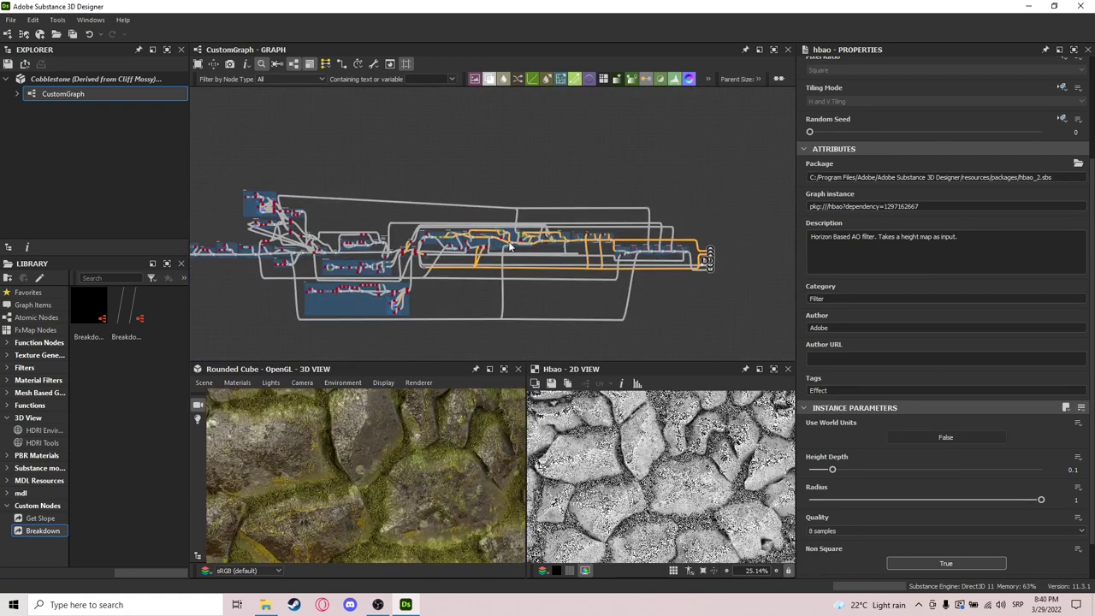
pyautogui.moveTo(545, 241); pyautogui.dragTo(533, 213, button='middle')
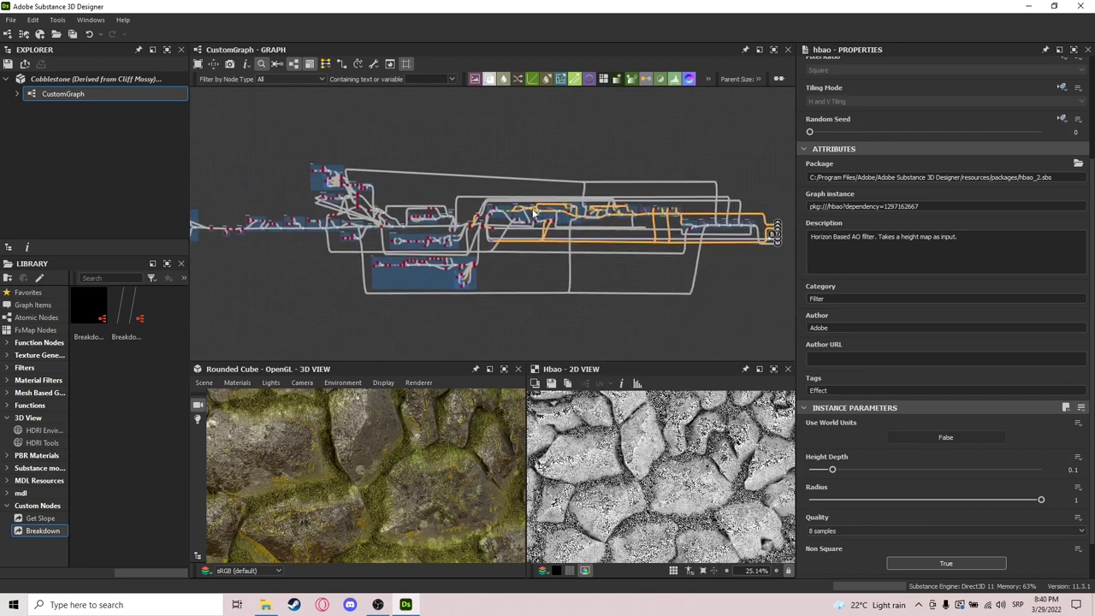